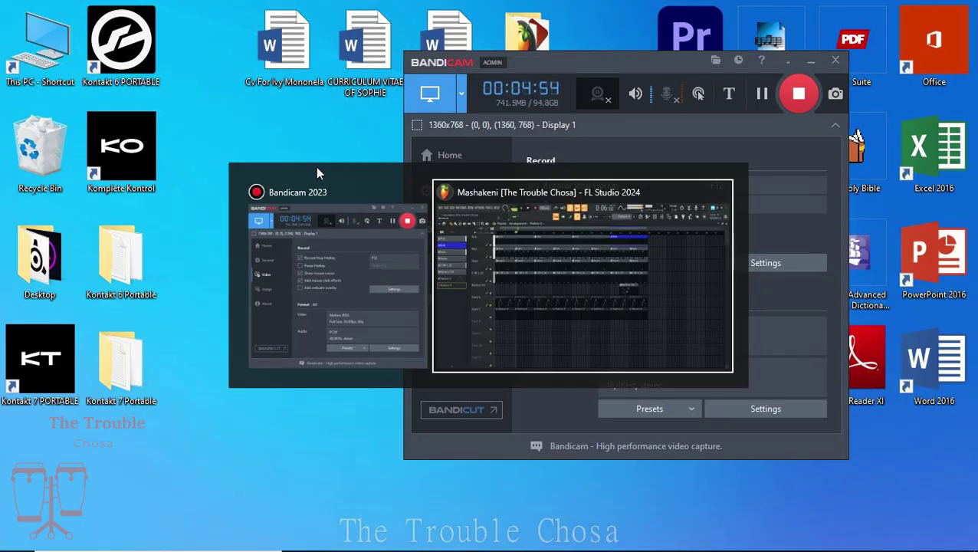
Switch to the Mashakeni project in FL Studio and show the channel rack for Pattern 8.
key(alt+Tab)
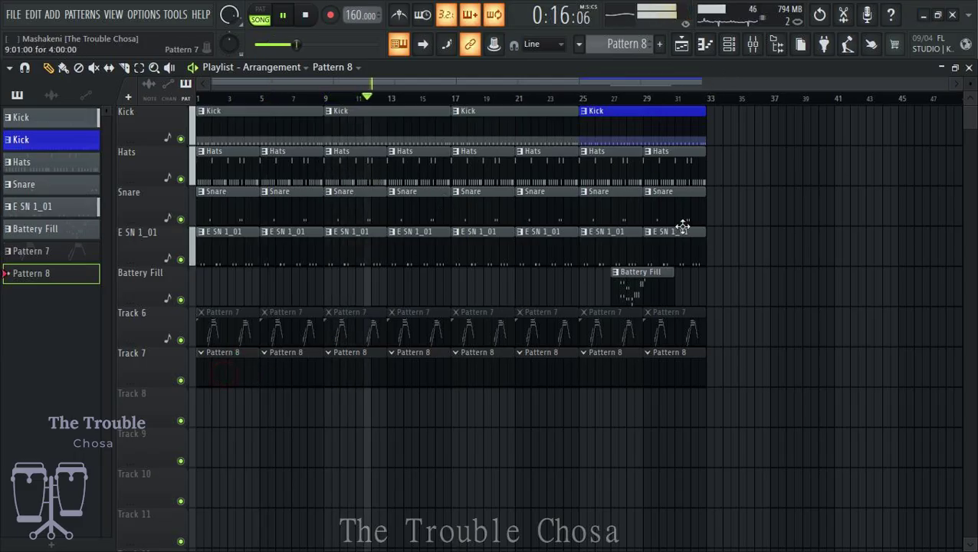
click(727, 47)
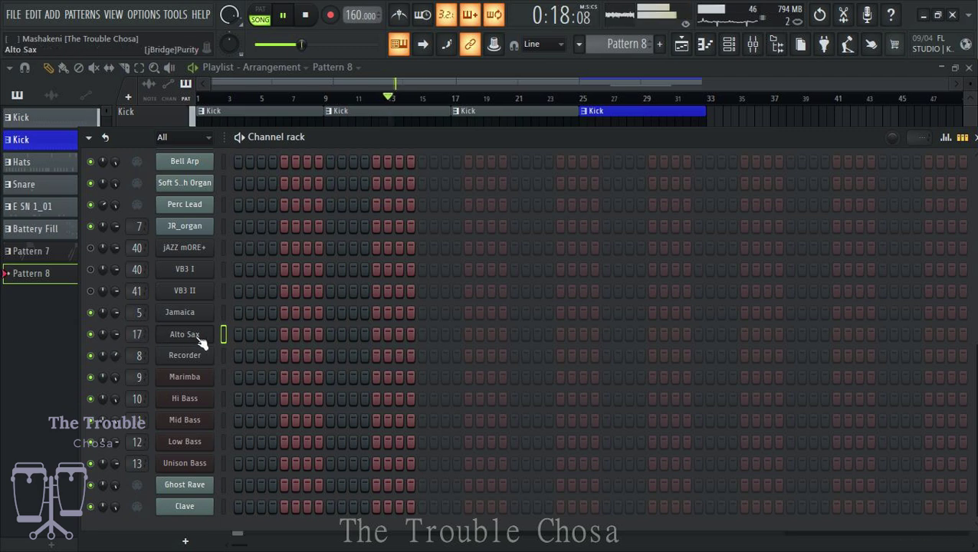
scroll(207, 342, up, 8)
click(796, 90)
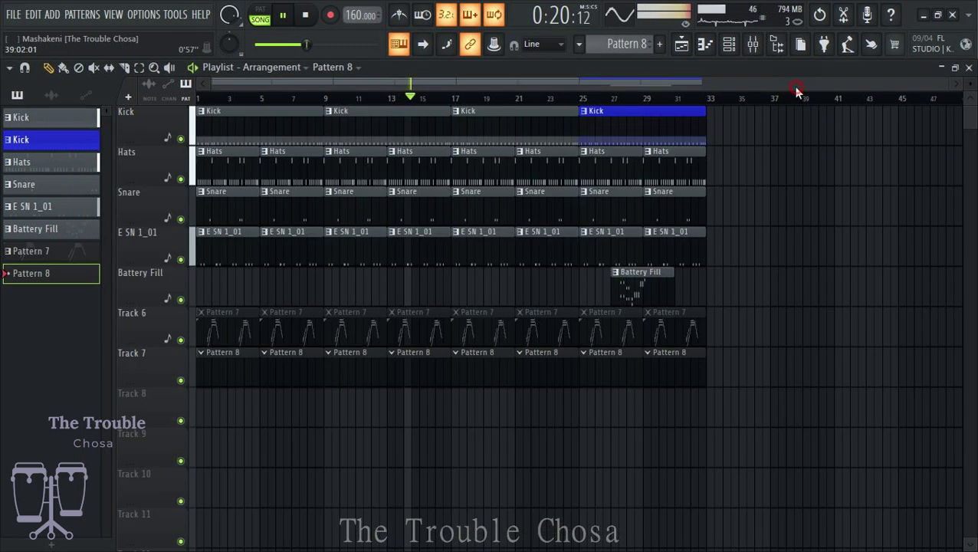
click(729, 47)
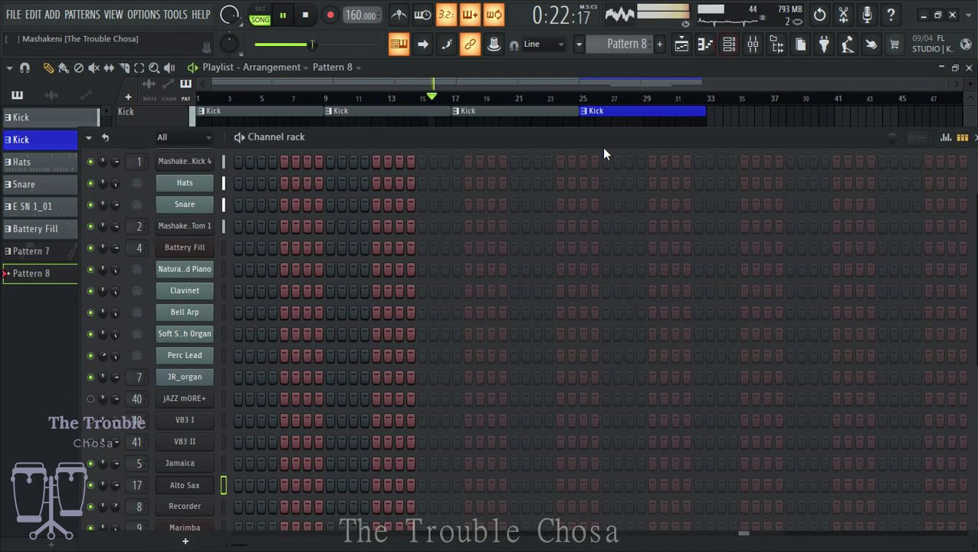
Open the Alto Sax channel's piano roll in Pattern 8.
right_click(183, 267)
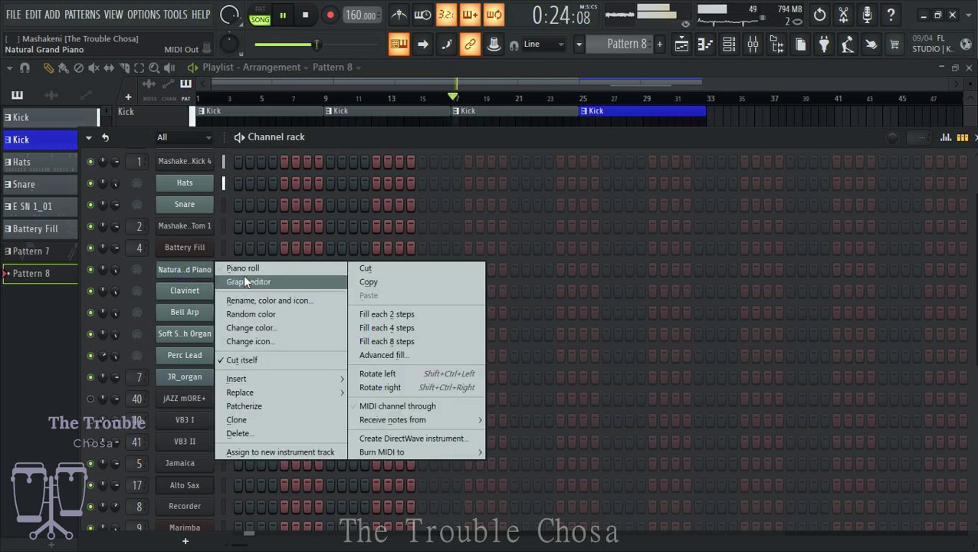
click(383, 143)
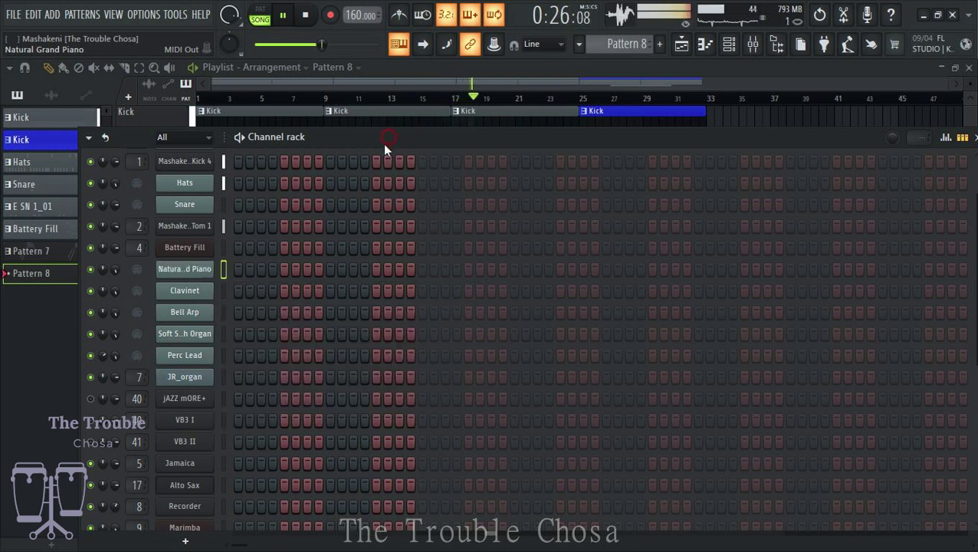
scroll(239, 392, down, 5)
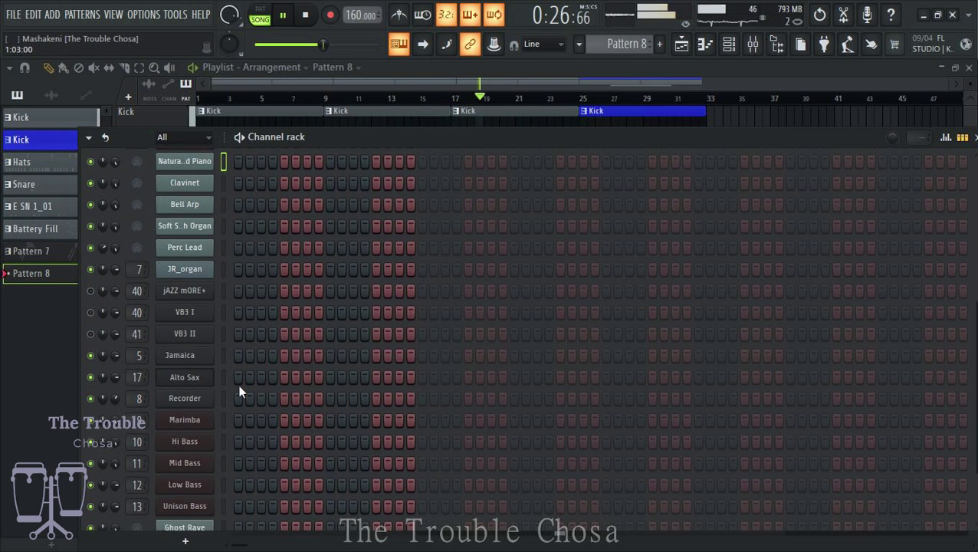
right_click(193, 378)
click(266, 350)
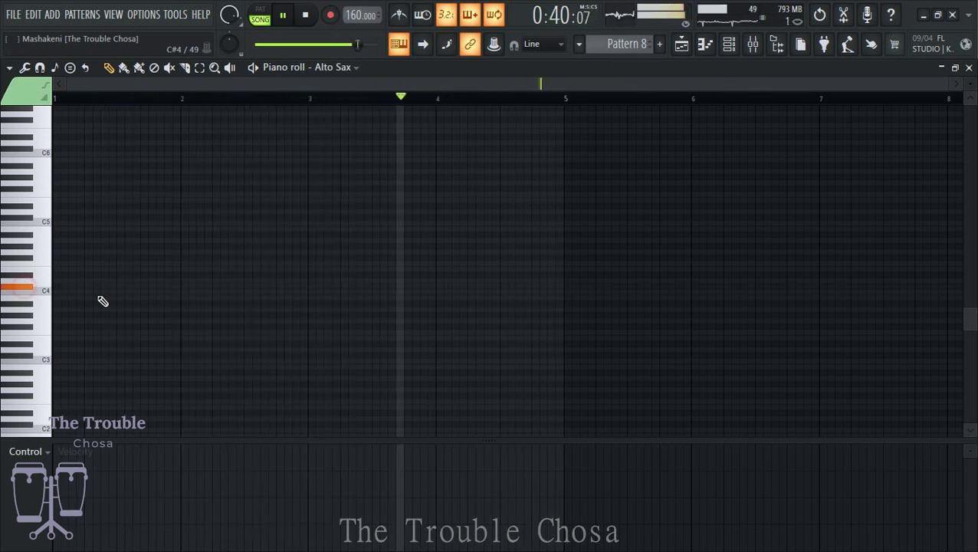
Place two-step notes A#3 at bar 1's start and D#4 mid-bar, plus one-step C#4 and F#3 notes at the start of bar 2.
drag(99, 292, 42, 287)
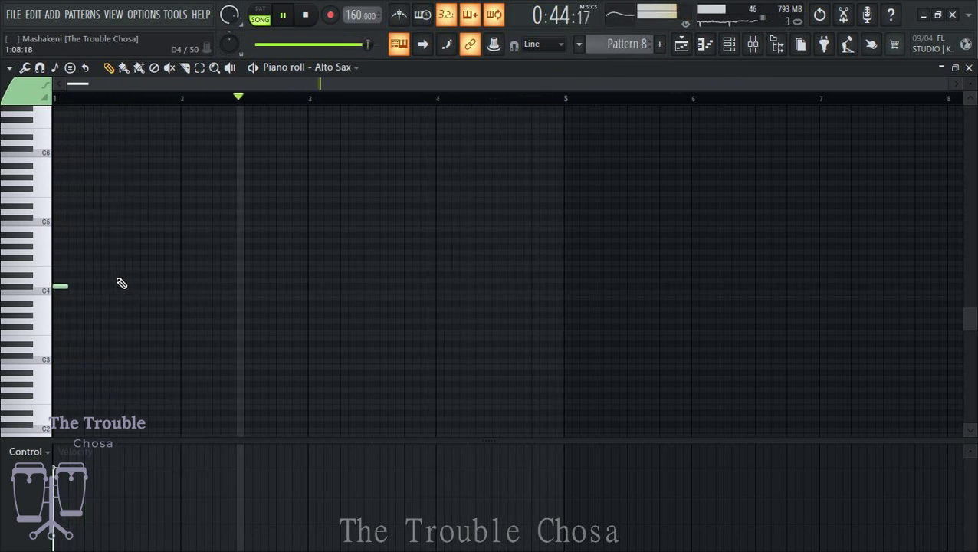
click(117, 274)
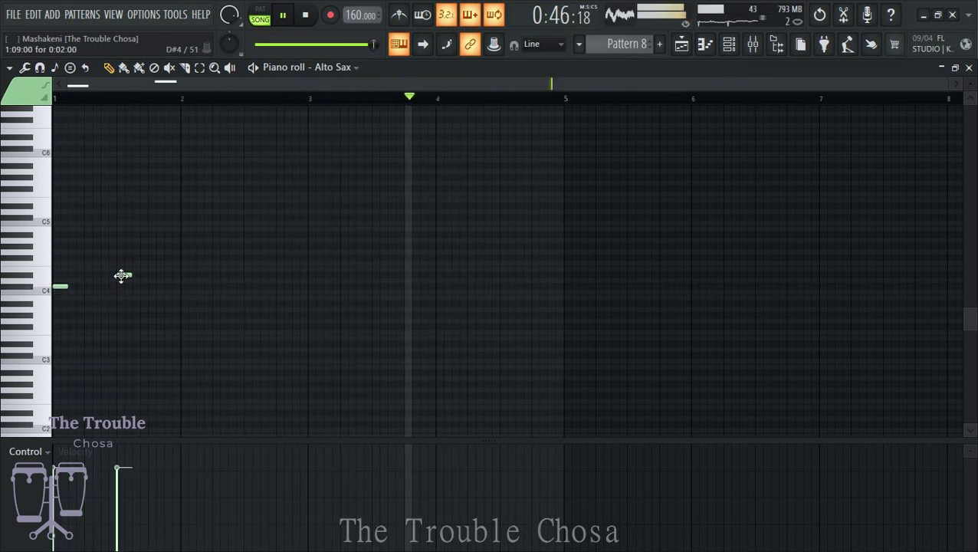
drag(58, 285, 51, 303)
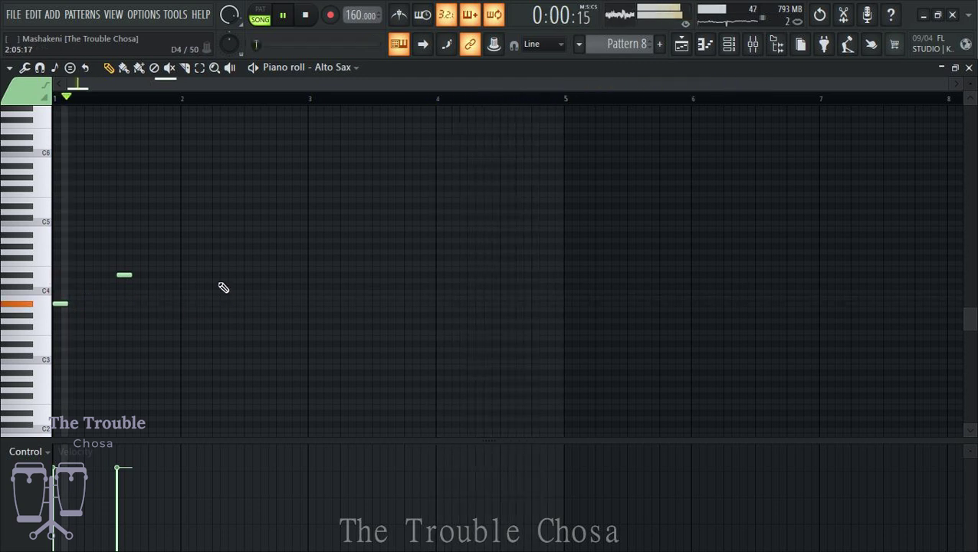
click(187, 285)
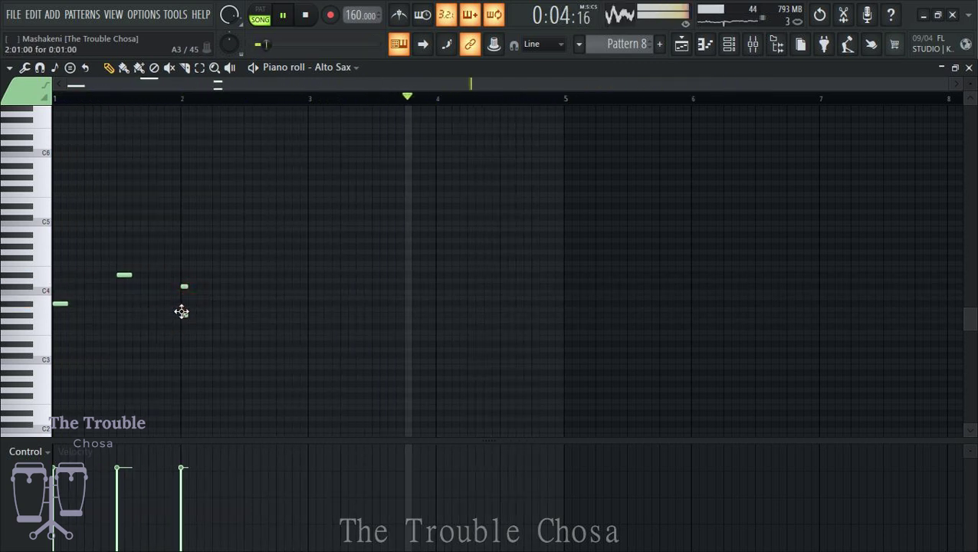
click(183, 326)
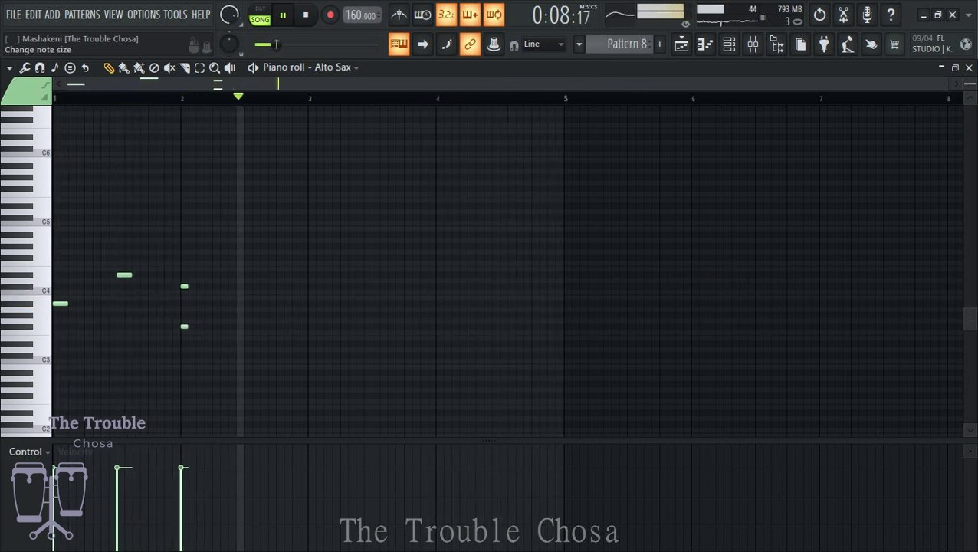
Add a two-step F#3 at step 7 of bar 2 and an F#4 at step 9, extending the F#4 to four steps.
scroll(970, 100, up, 3)
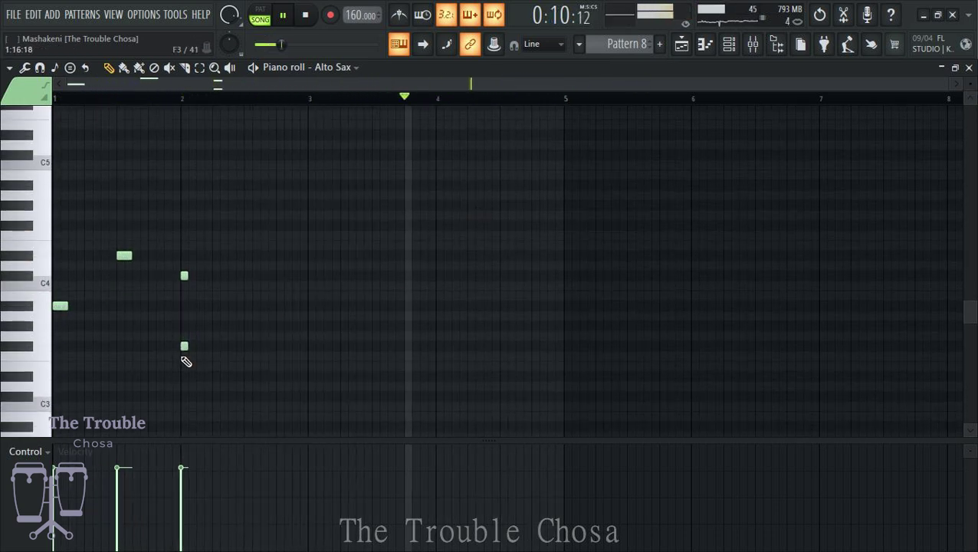
click(231, 346)
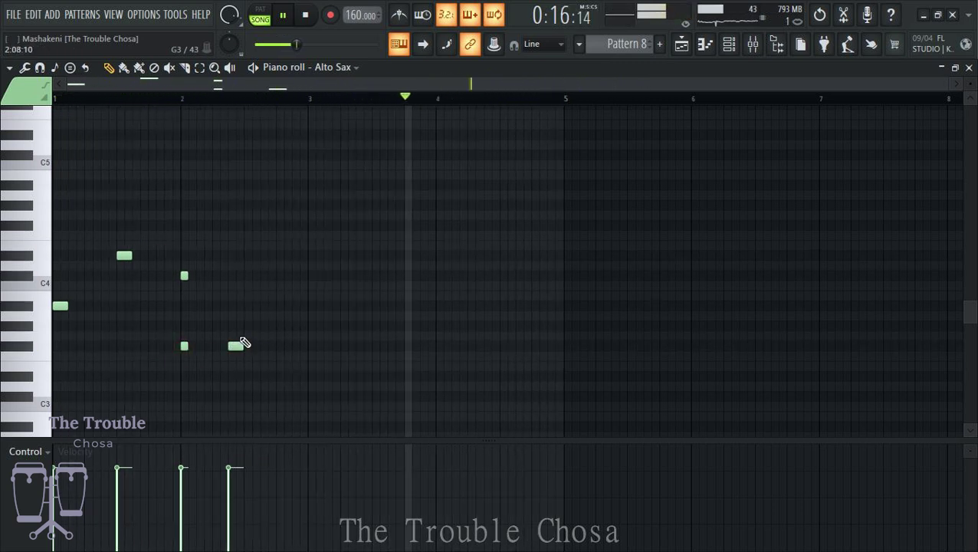
click(251, 223)
drag(250, 222, 241, 220)
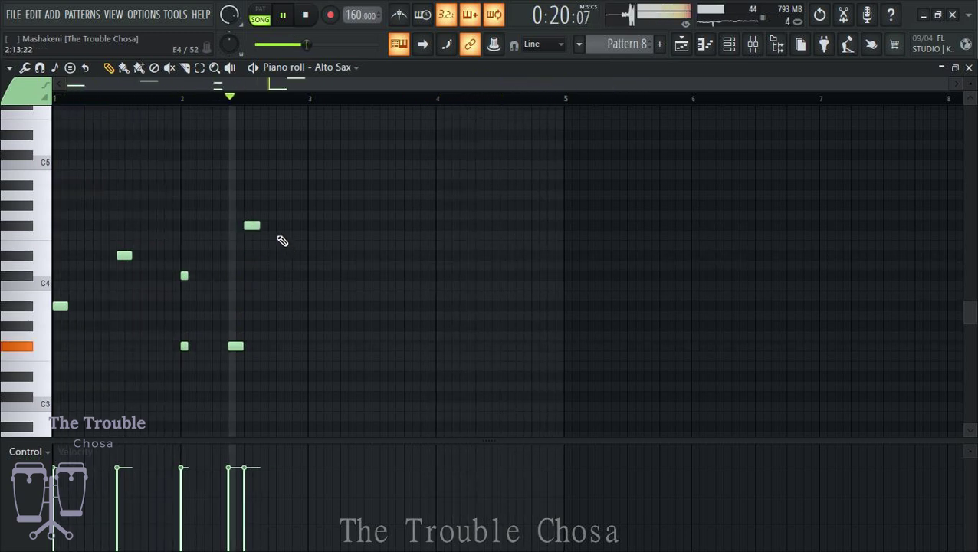
drag(256, 226, 272, 226)
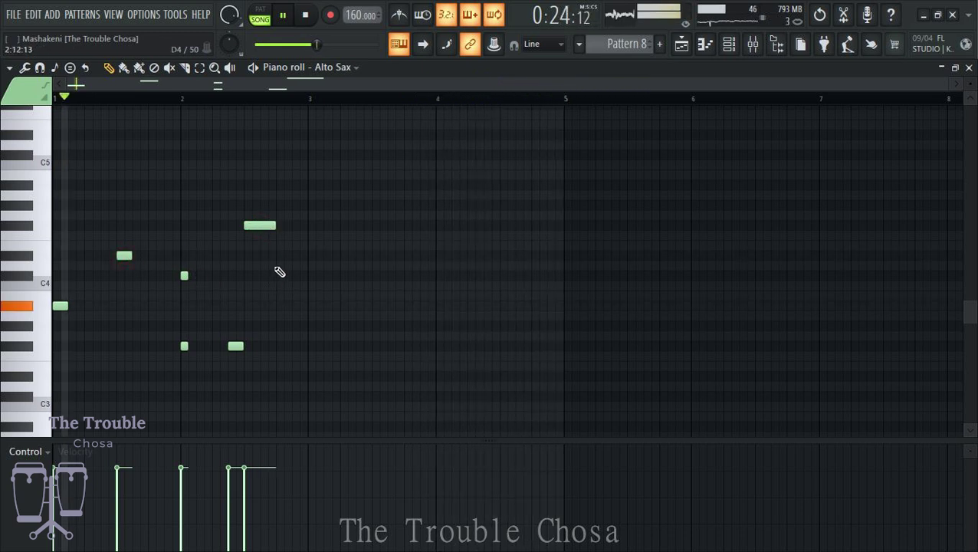
Add a three-step D#4 at step 13 of bar 2 and a five-step C#4 at bar 3, and shorten the F#4 to three steps.
click(282, 256)
click(311, 277)
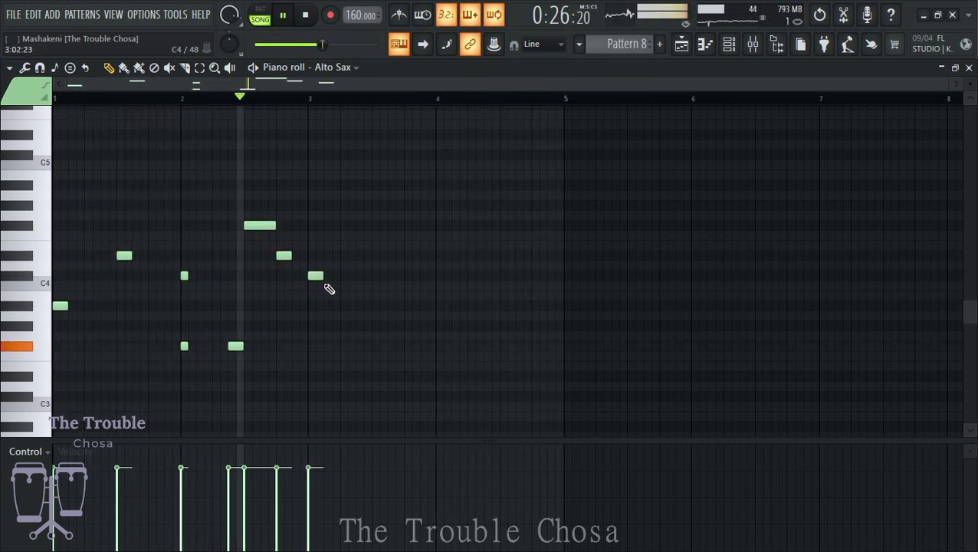
drag(320, 278, 347, 275)
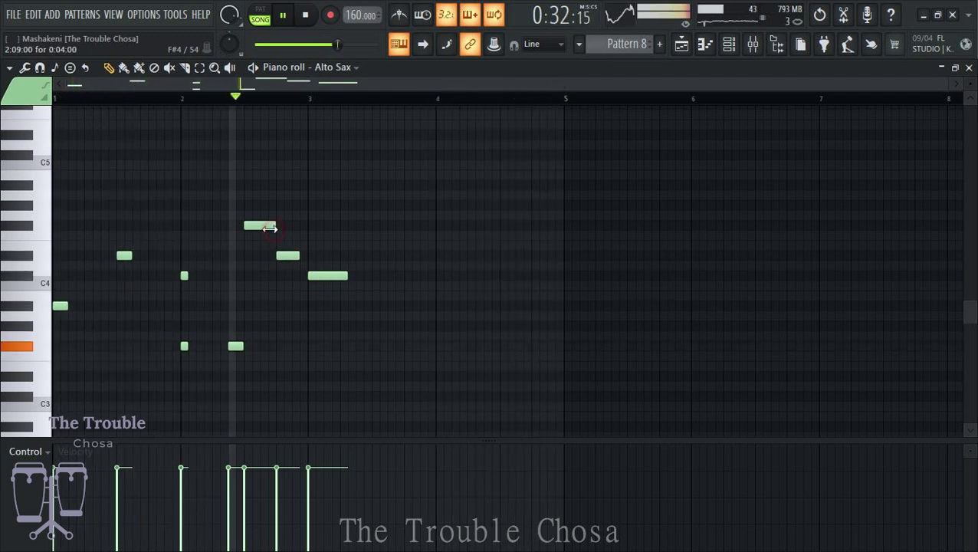
drag(270, 228, 268, 227)
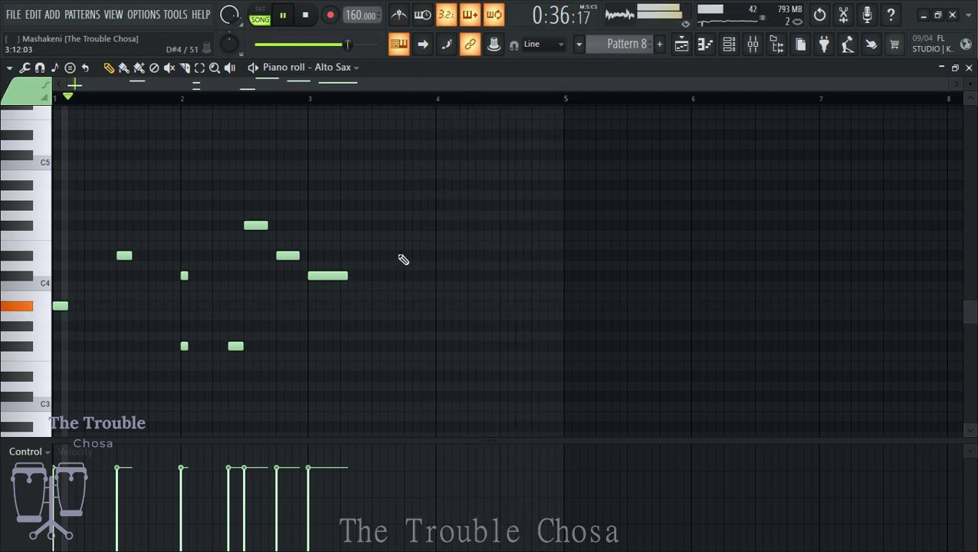
Fill bar 3's second half with a five-step G#4 at step 9 and two-step F4 and D#4 notes at steps 13 and 15.
click(376, 205)
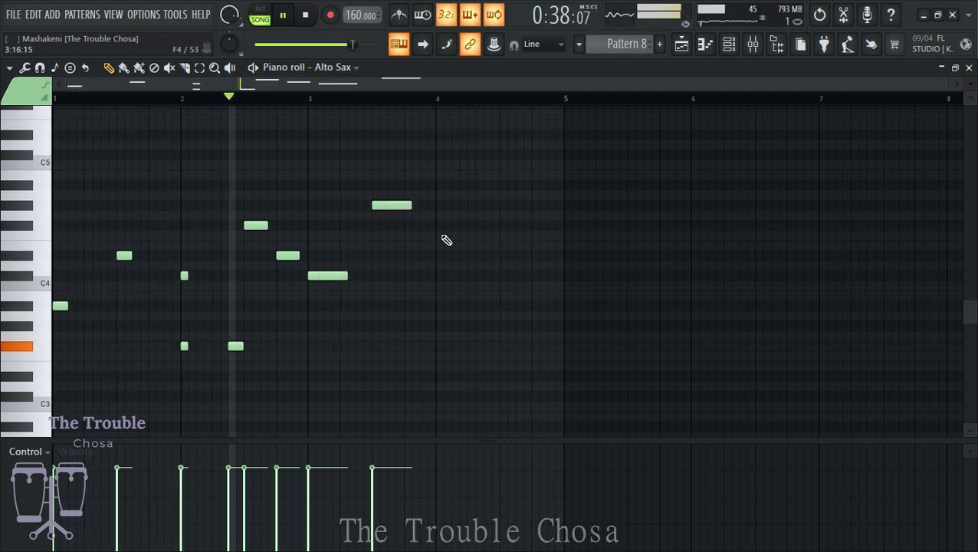
click(255, 226)
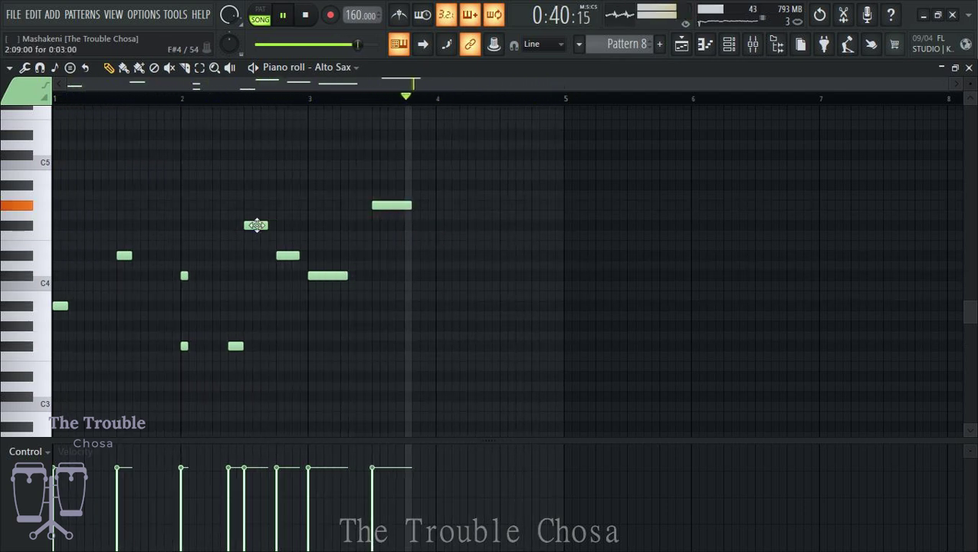
click(407, 235)
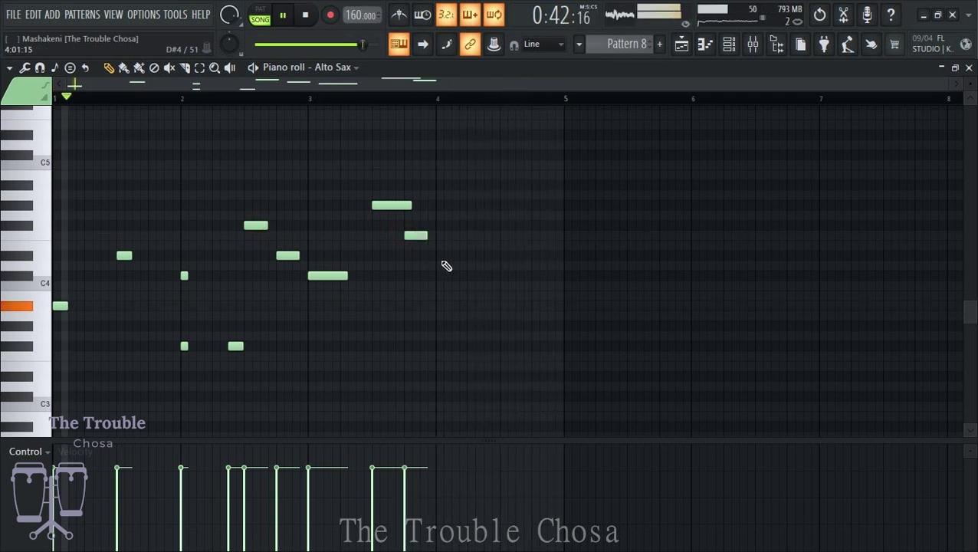
click(420, 255)
drag(426, 235, 419, 235)
right_click(419, 257)
click(420, 256)
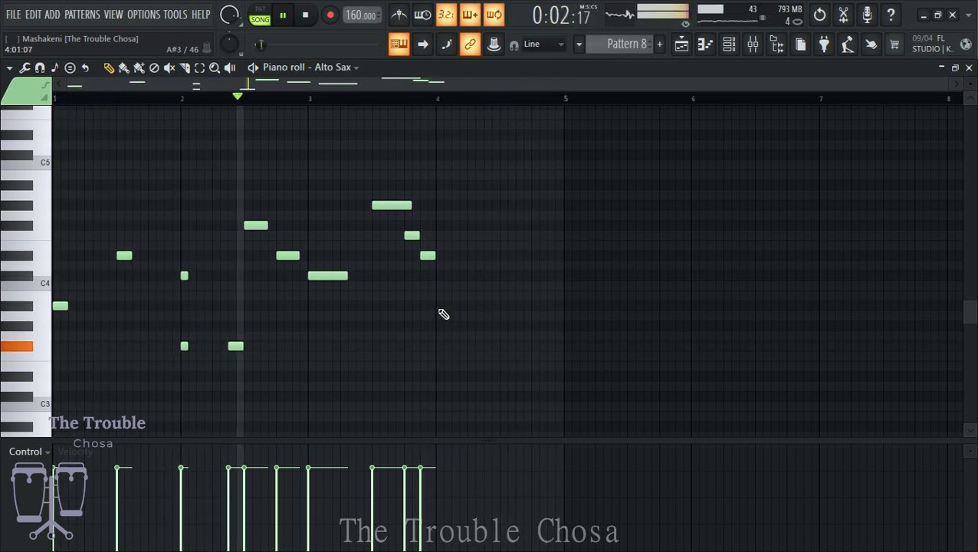
Place one-step C#4 and G#3 notes at the start of bar 4 and a two-step G#3 at its step 7.
click(441, 275)
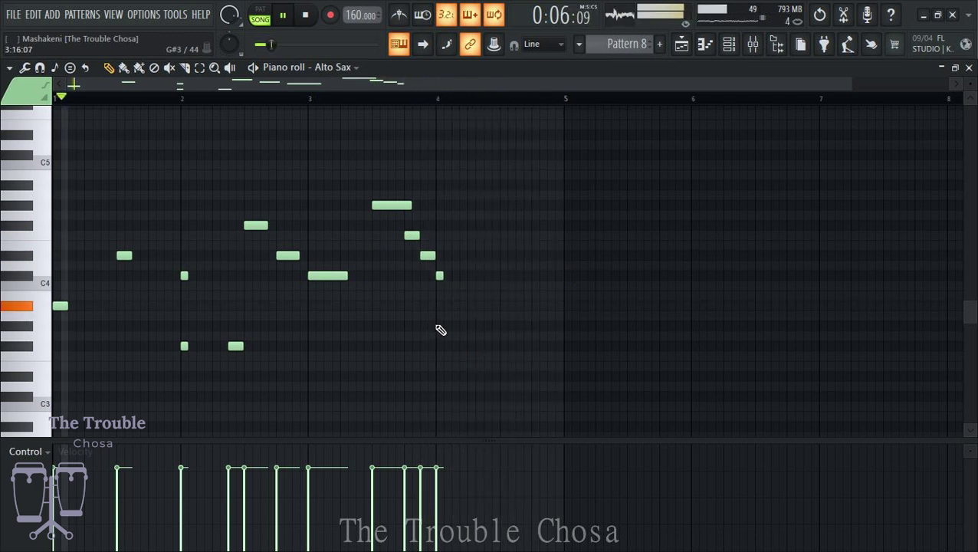
click(440, 326)
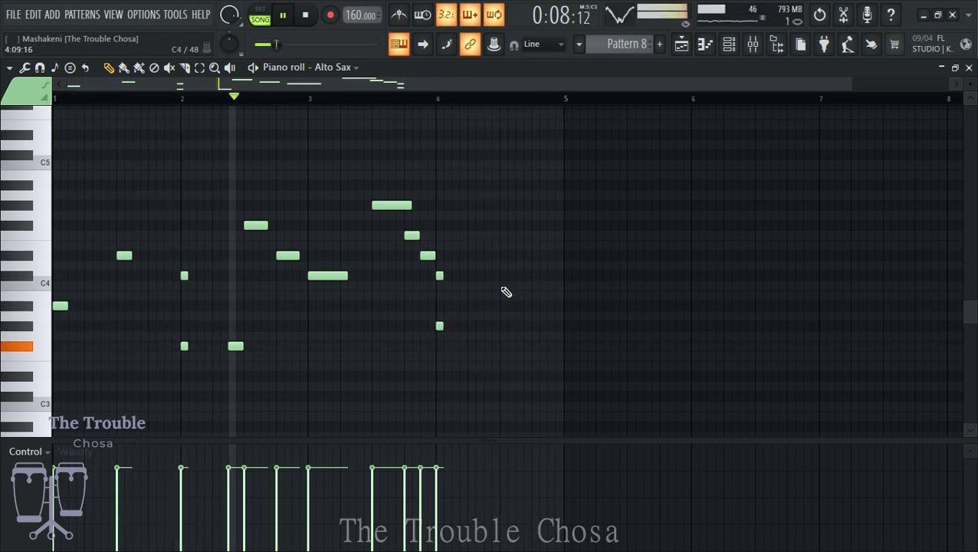
click(412, 234)
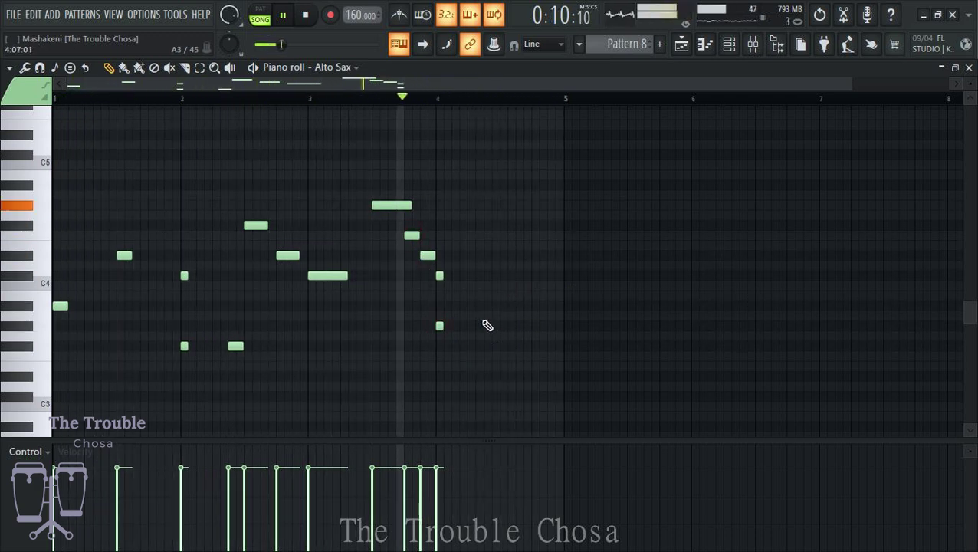
click(491, 317)
drag(491, 316, 492, 325)
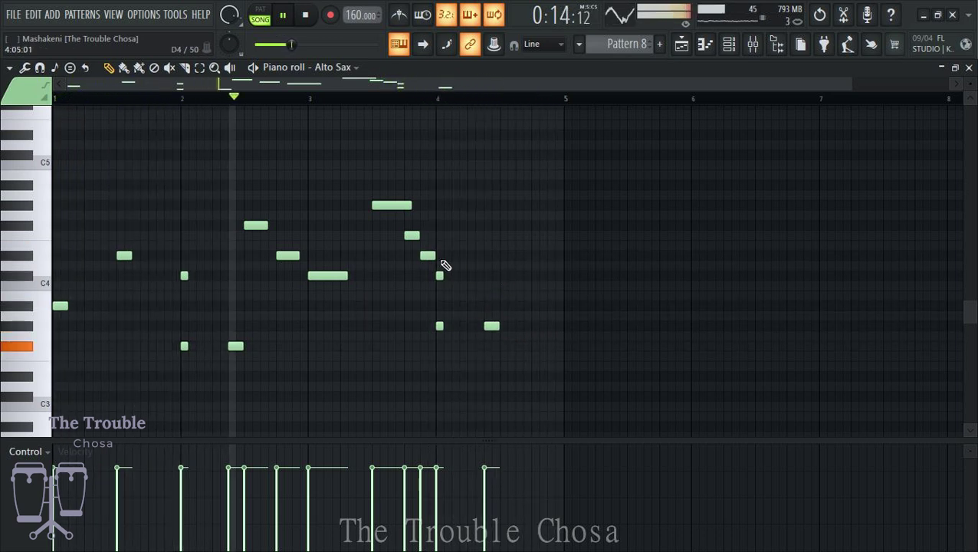
Finish bar 4 with a three-step F4 and two-step D#4 and C#4 notes, and lengthen bar 1's D#4 to seven steps.
click(505, 236)
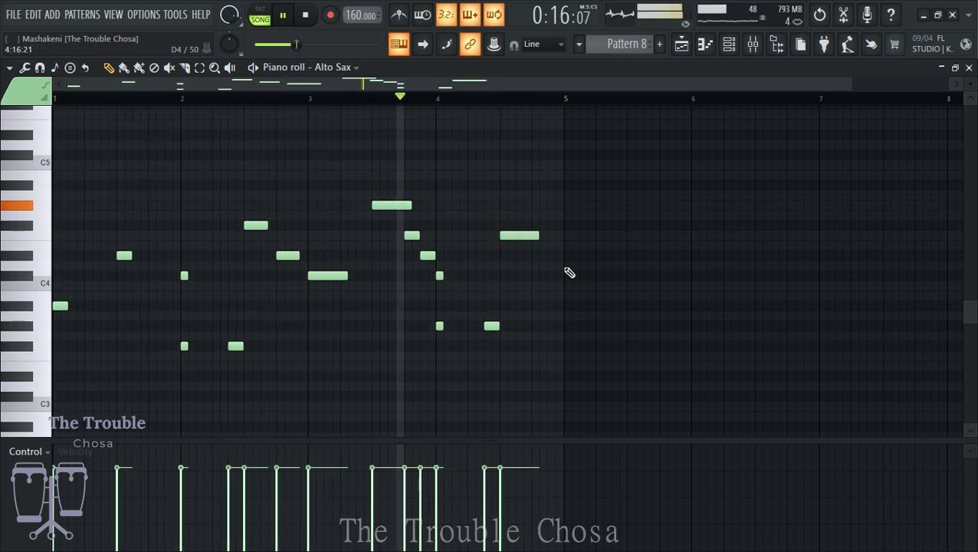
drag(536, 236, 520, 237)
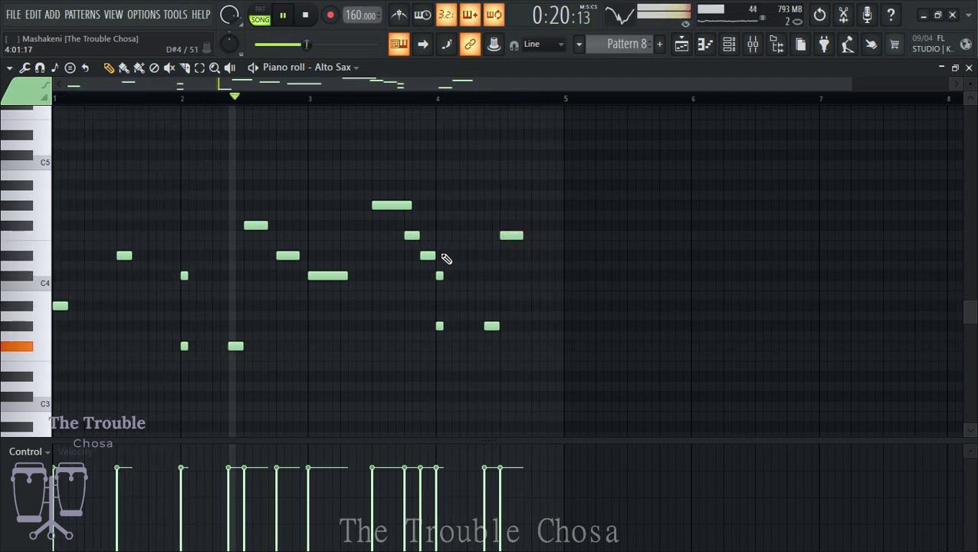
click(534, 255)
click(550, 275)
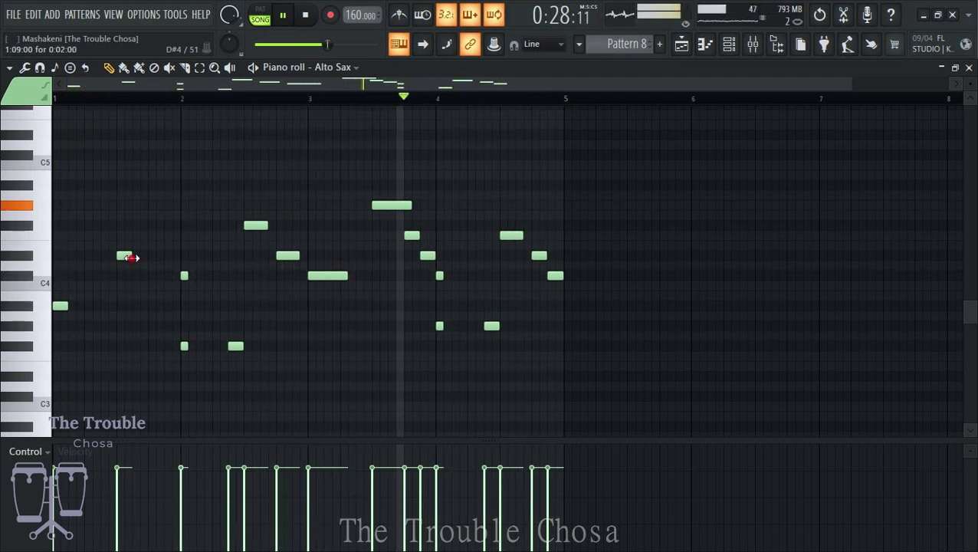
drag(128, 257, 179, 261)
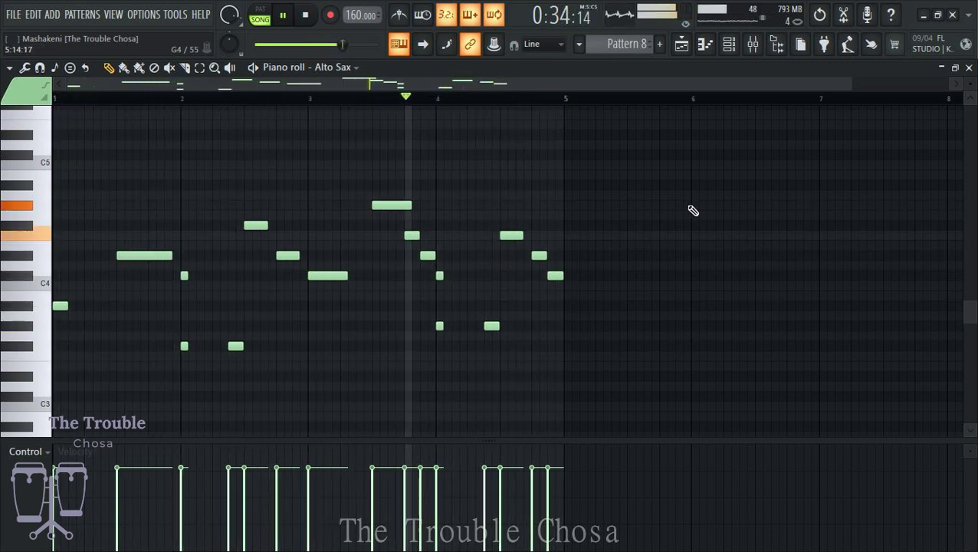
click(969, 67)
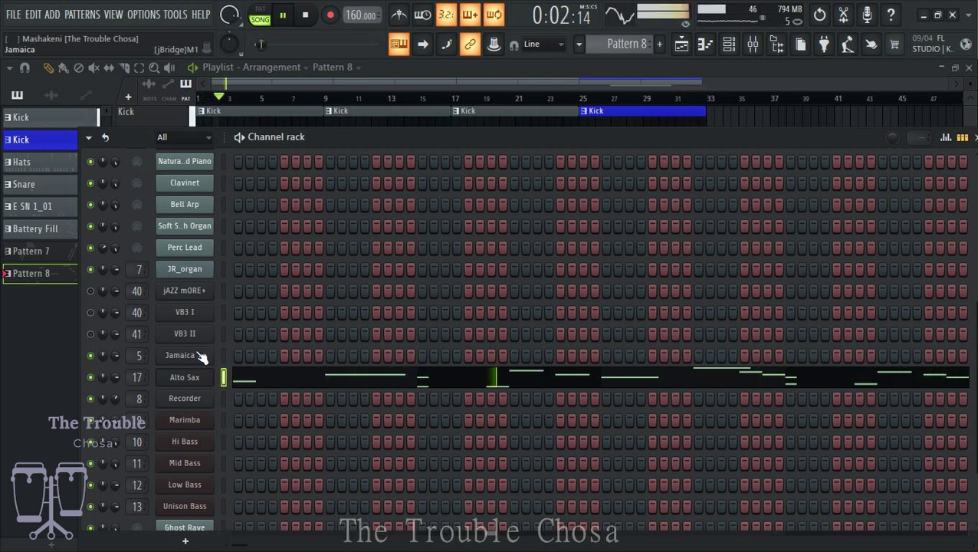
Open the Recorder channel's piano roll and bring the octave around C5 into view.
right_click(193, 398)
click(268, 349)
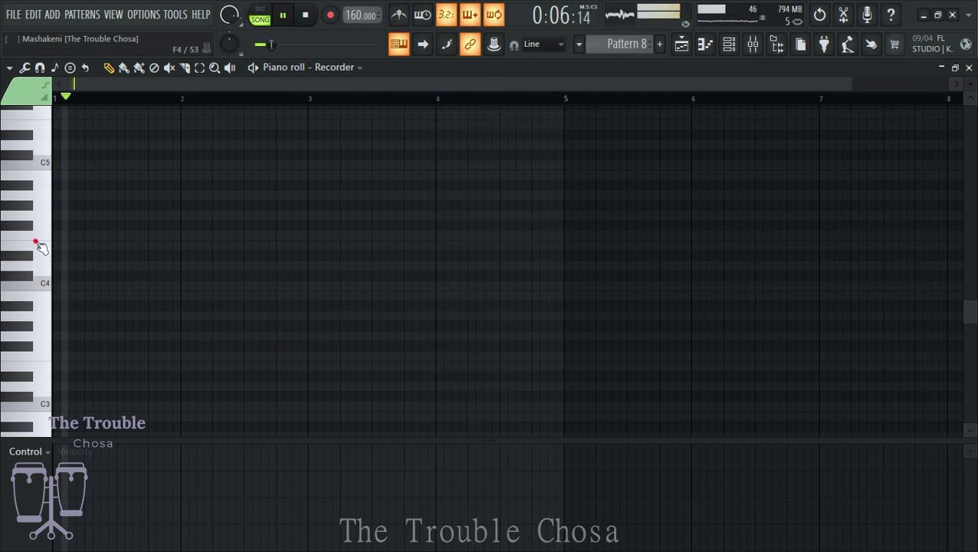
scroll(38, 253, up, 4)
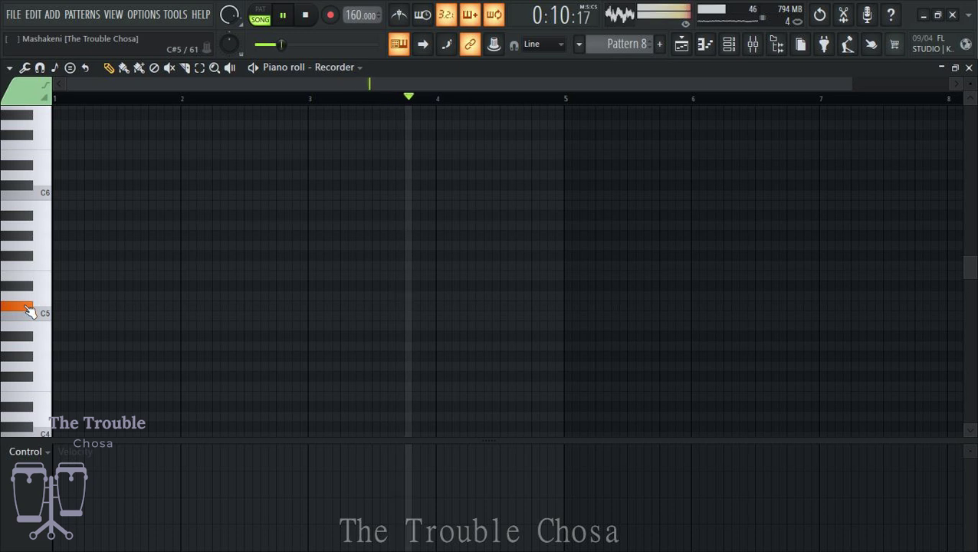
Place a three-step C#6 at the start of bar 2, followed by a one-step A#5 at step 4 and a four-step A#5 at step 5.
mouse_move(170, 305)
mouse_down()
mouse_move(179, 273)
mouse_move(179, 285)
mouse_move(207, 289)
mouse_up()
right_click(184, 286)
click(184, 185)
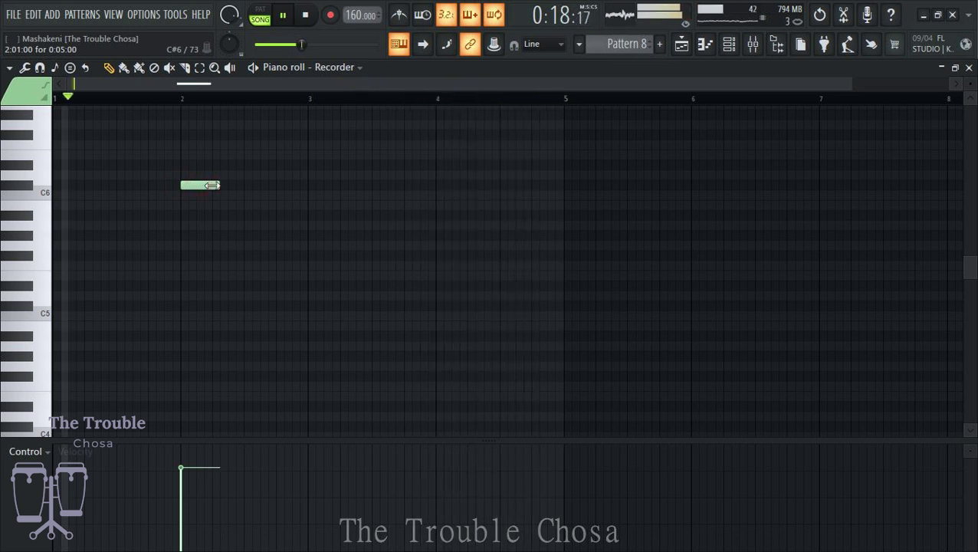
drag(211, 185, 244, 215)
click(214, 215)
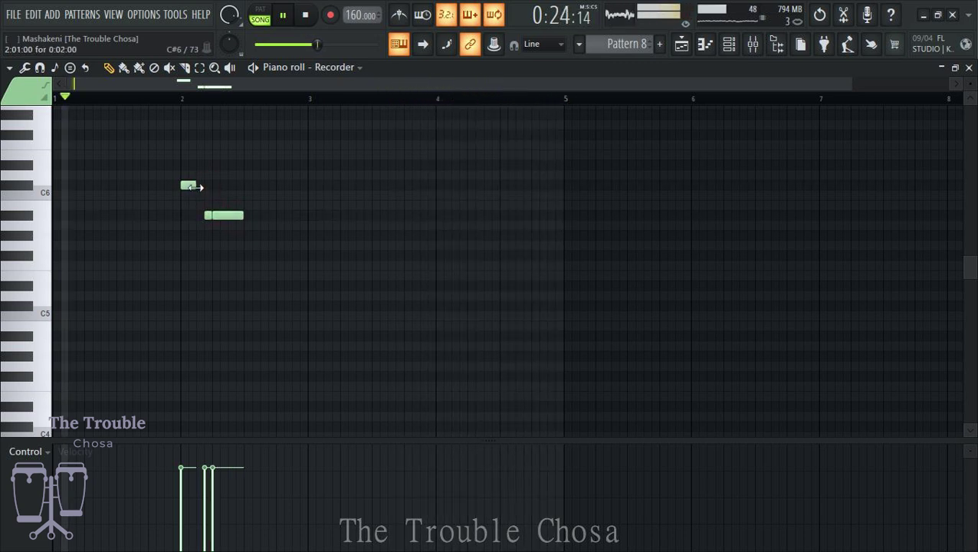
drag(192, 187, 203, 186)
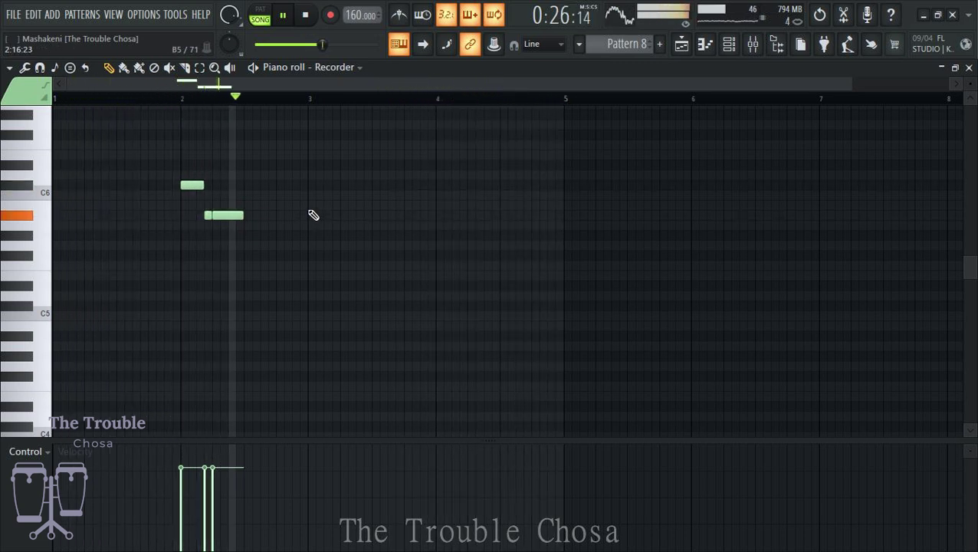
Shorten bar 2's longer A#5 to two steps and add two-step G#5 and F#5 notes at steps 7 and 9.
click(256, 236)
drag(267, 238, 225, 216)
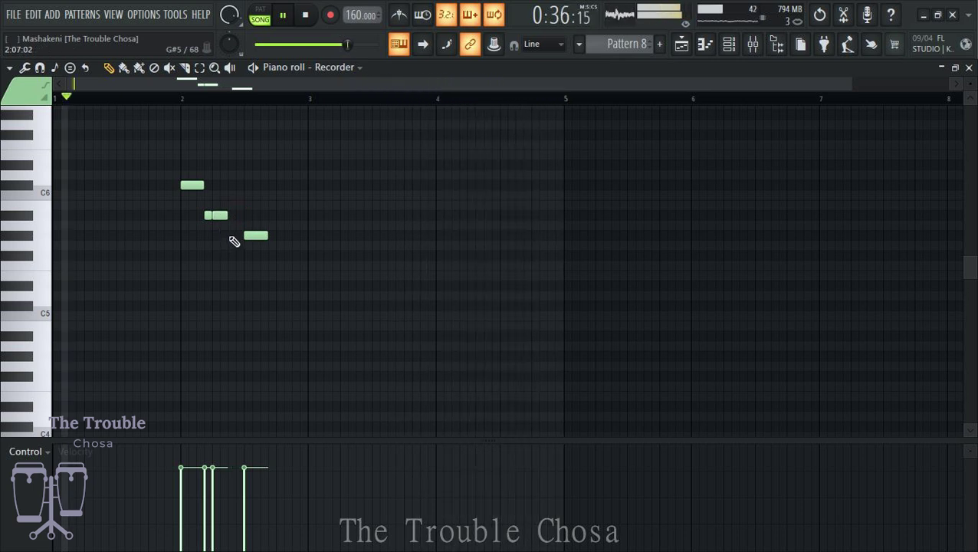
click(232, 236)
right_click(254, 236)
click(247, 256)
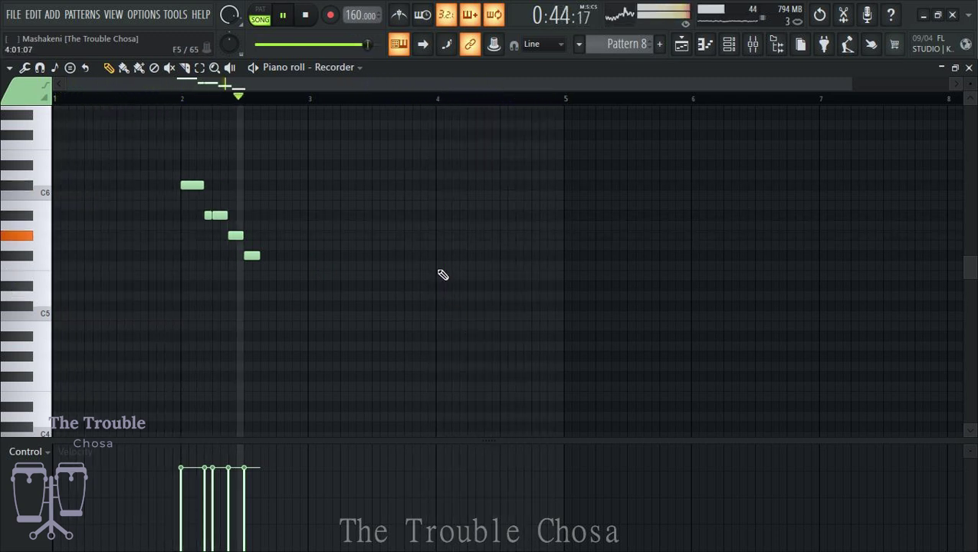
Fill bar 4 with a four-step C#5, one- and two-step G#5 notes from step 4, a two-step F#5 and a one-step F5 at step 9.
click(441, 309)
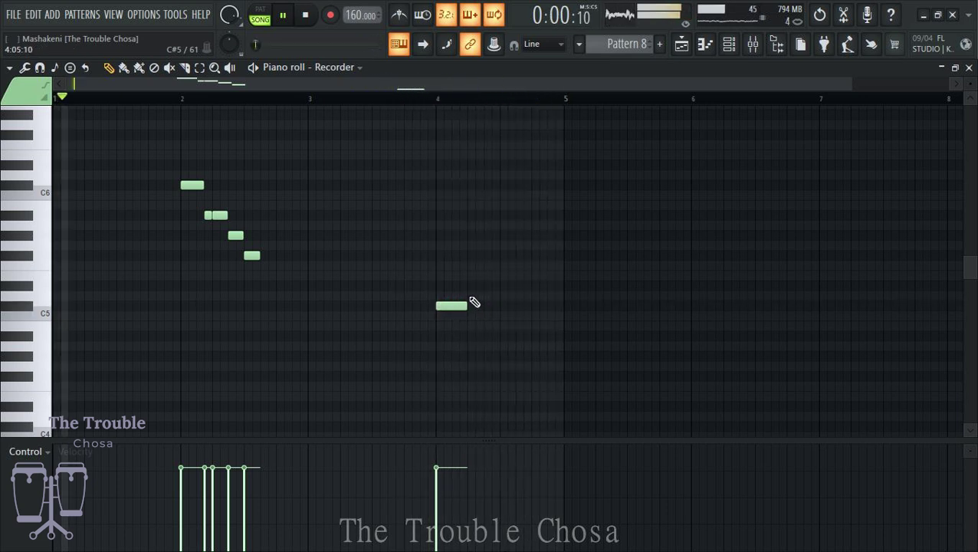
click(462, 235)
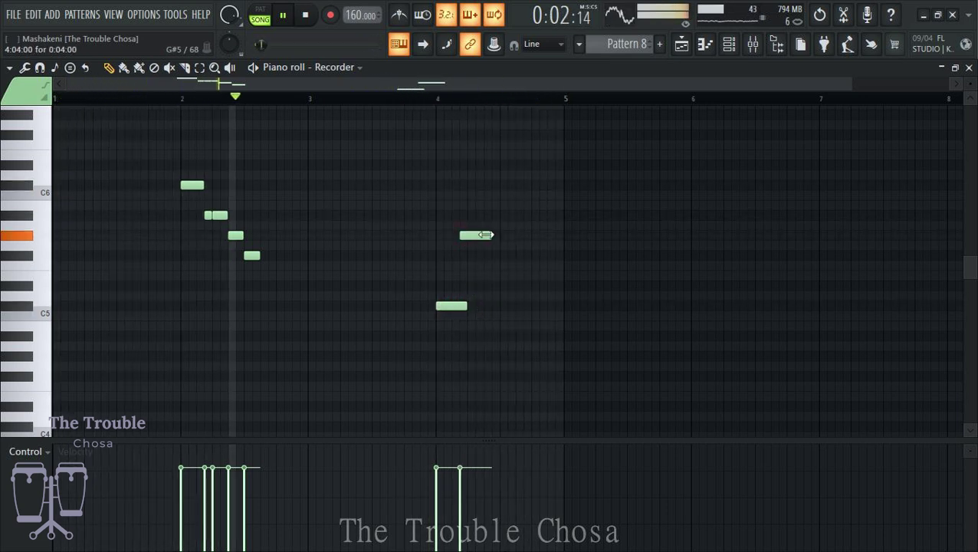
drag(492, 236, 464, 235)
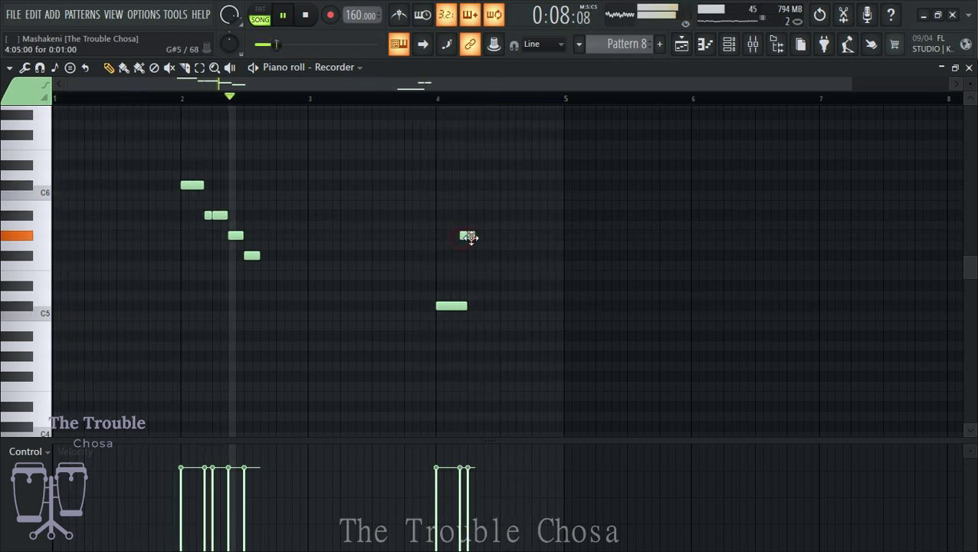
click(506, 235)
drag(507, 235, 482, 255)
click(502, 264)
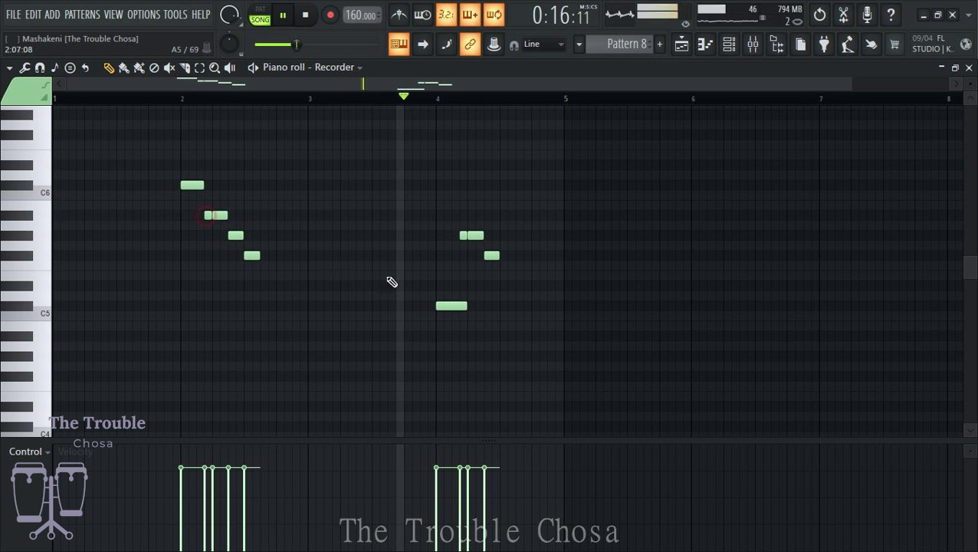
click(501, 265)
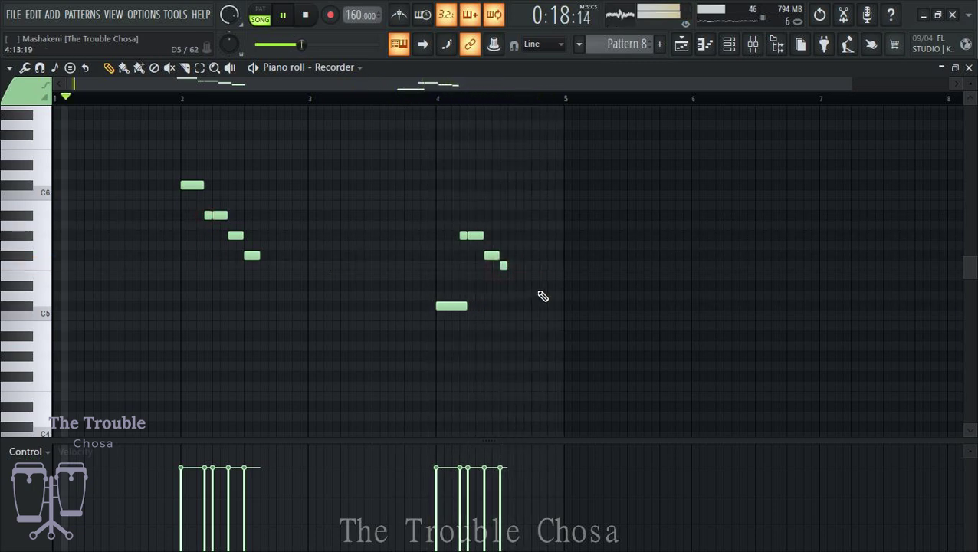
click(969, 67)
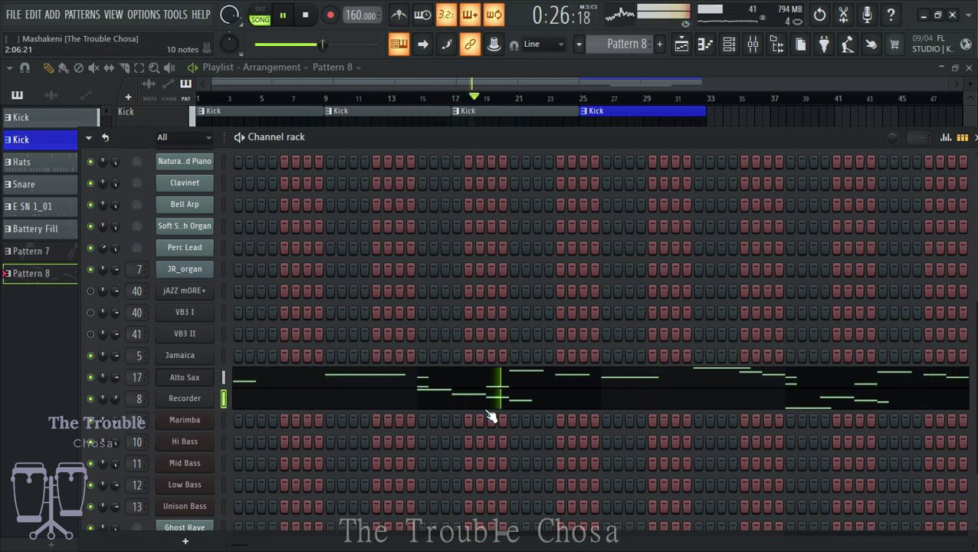
Open the Jamaica channel's piano roll and audition the keys in the octave above C5.
right_click(204, 364)
click(237, 347)
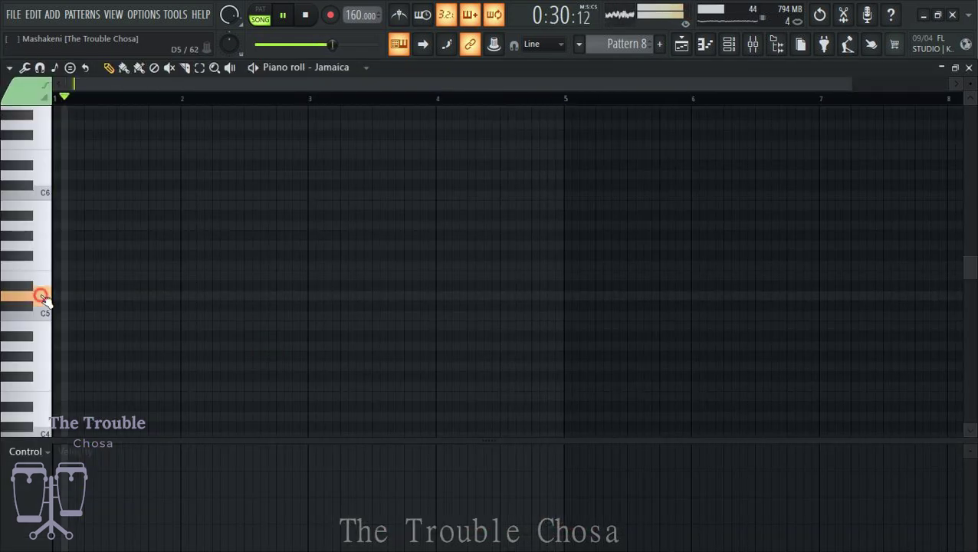
click(34, 266)
click(28, 232)
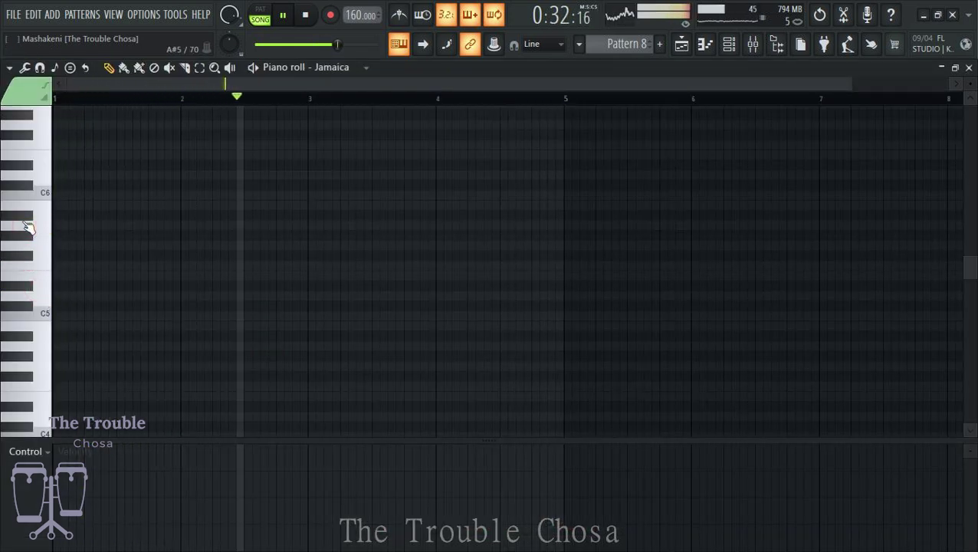
Place a one-step D#5, three-step C#5 and one-step F#5 at steps 5, 7 and 9 of bar 2, and duplicate the phrase into bar 4.
click(216, 286)
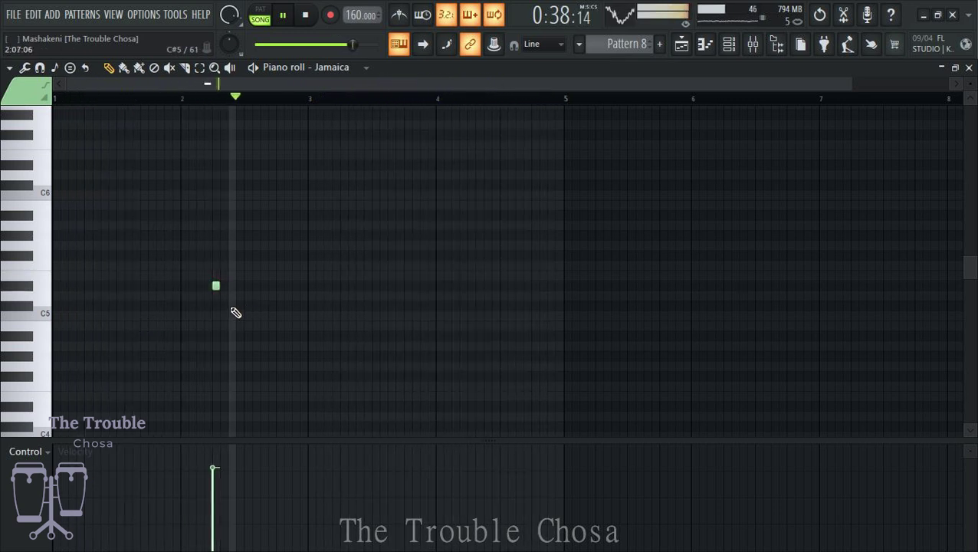
click(233, 306)
drag(235, 305, 253, 306)
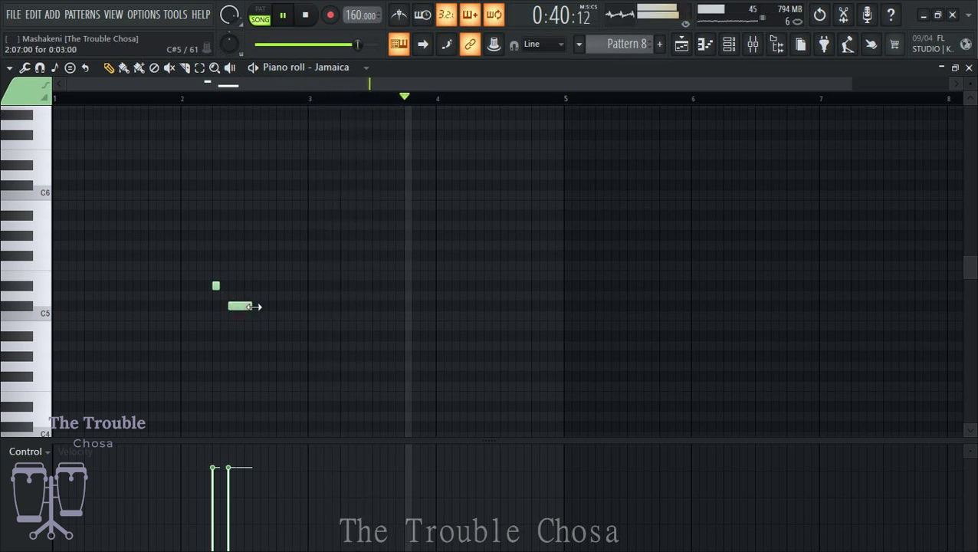
click(247, 256)
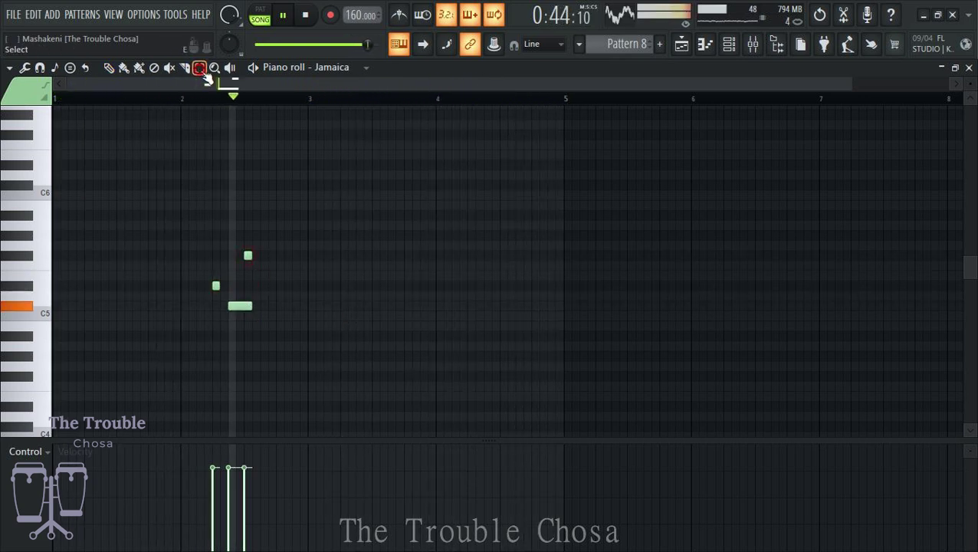
key(ctrl+a)
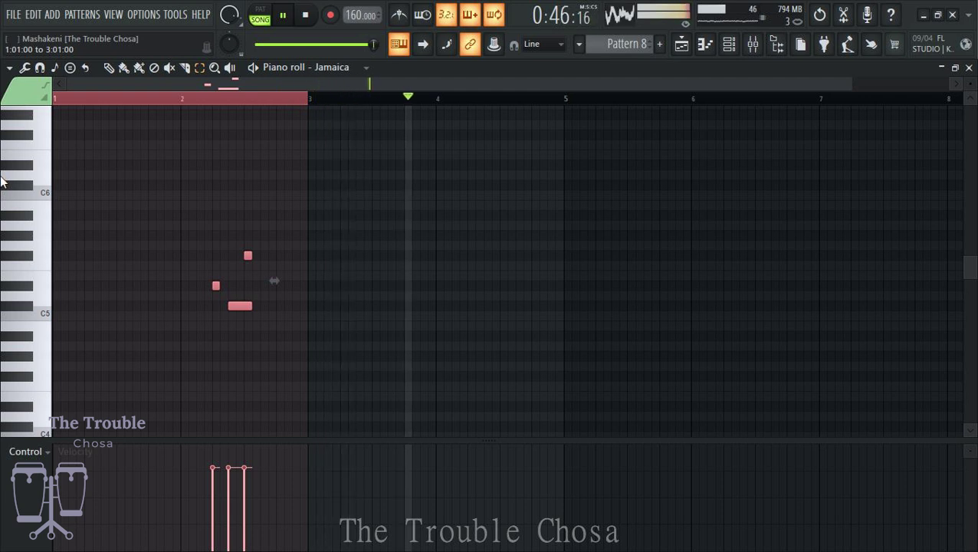
key(ctrl+b)
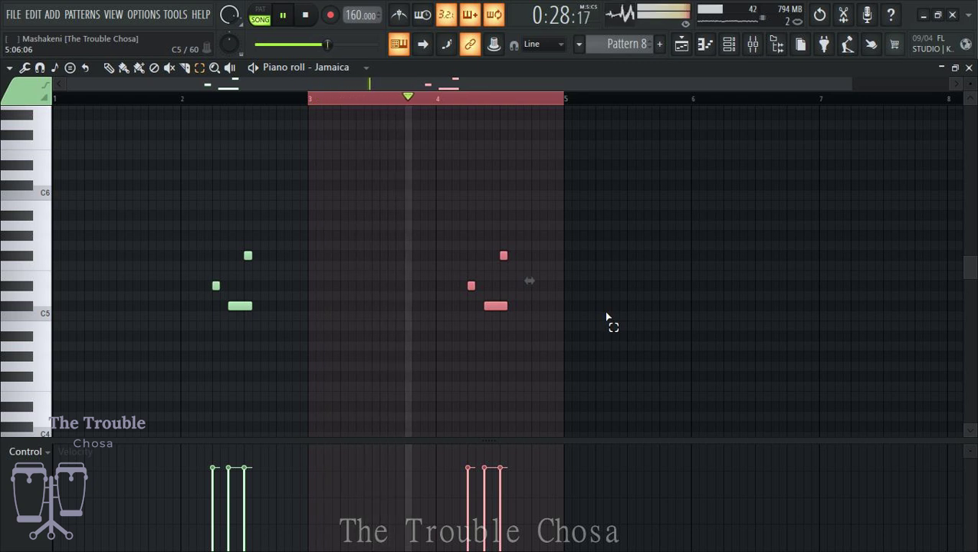
key(alt+Tab)
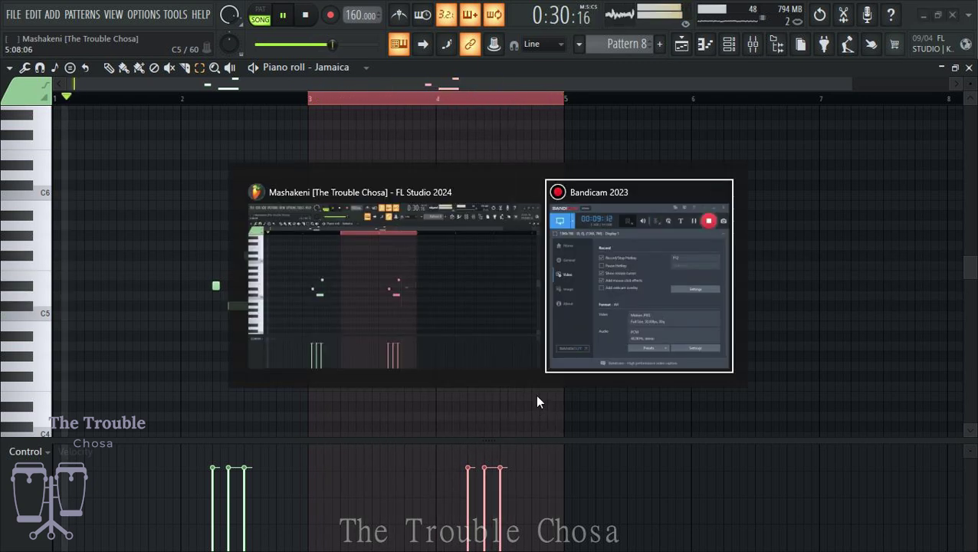
key(alt+Tab)
key(alt+Tab)
key(alt+Tab)
key(alt+Tab)
key(alt+Tab)
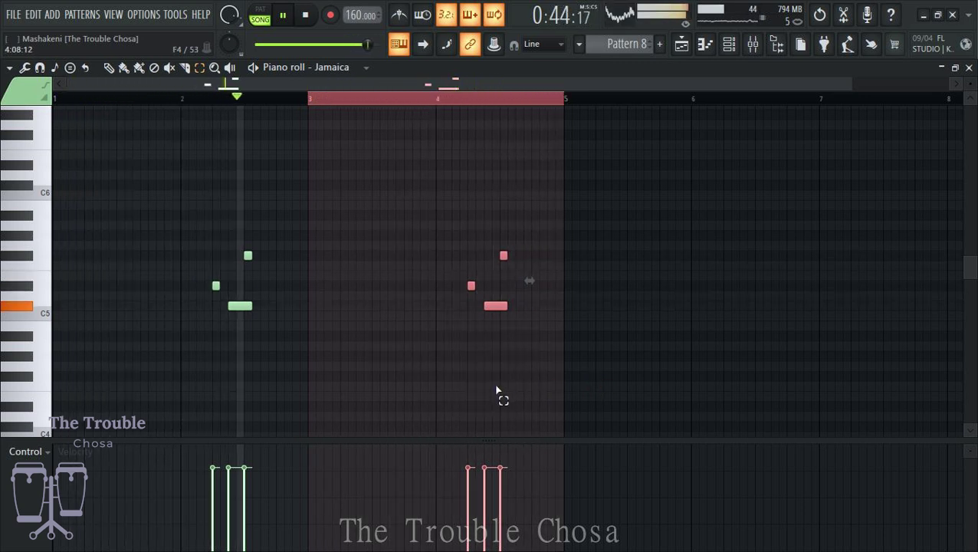
Transpose the two one-step notes at steps 5 and 9 of bar 4 to F5.
click(504, 256)
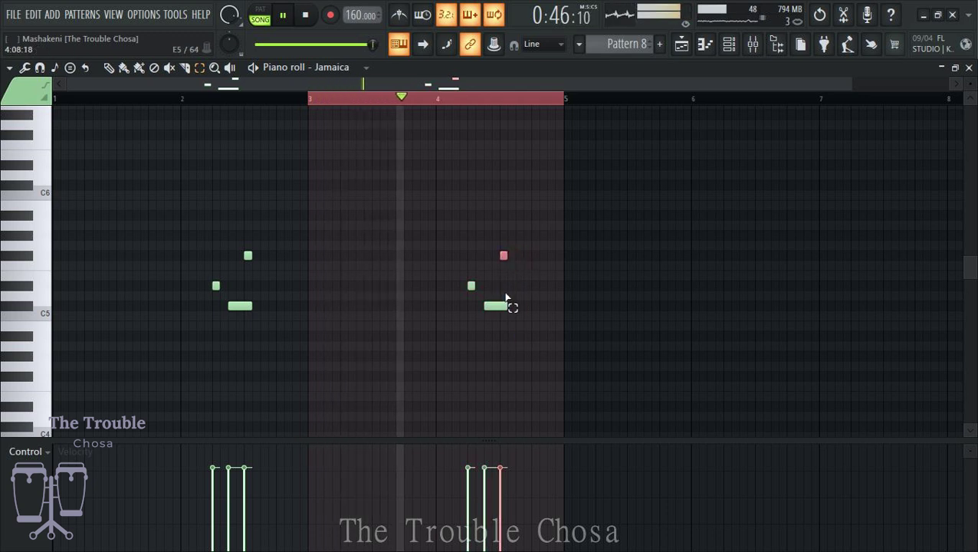
click(471, 286)
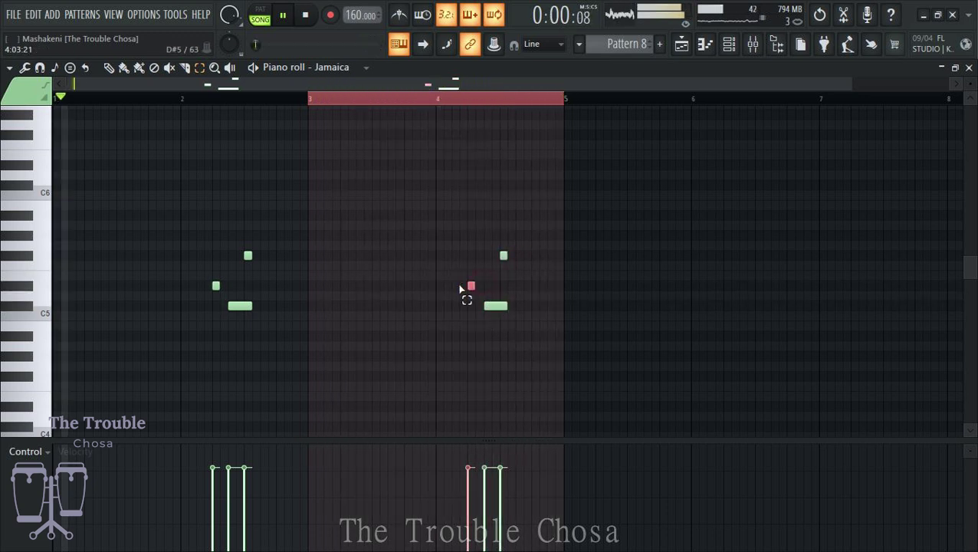
key(Up)
key(Up)
key(Up)
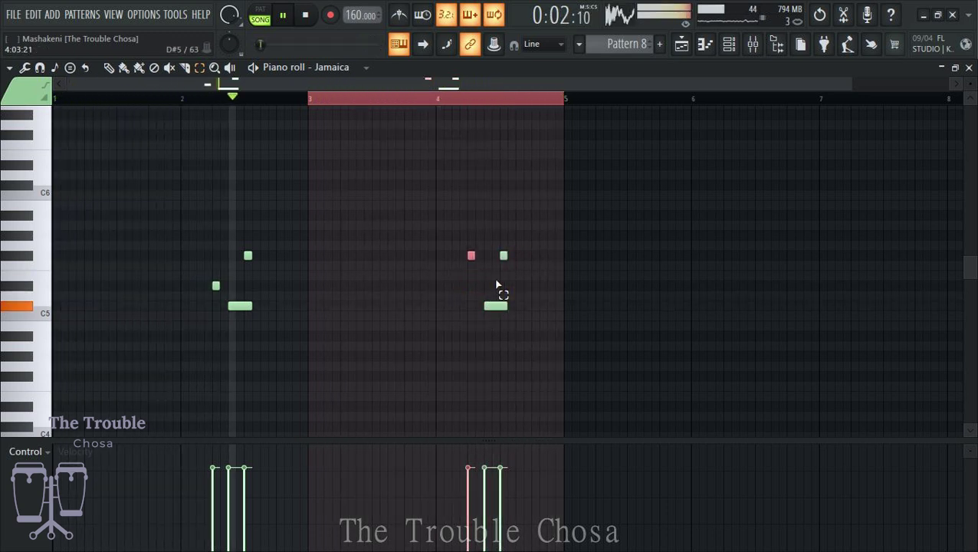
click(503, 256)
drag(452, 258, 448, 255)
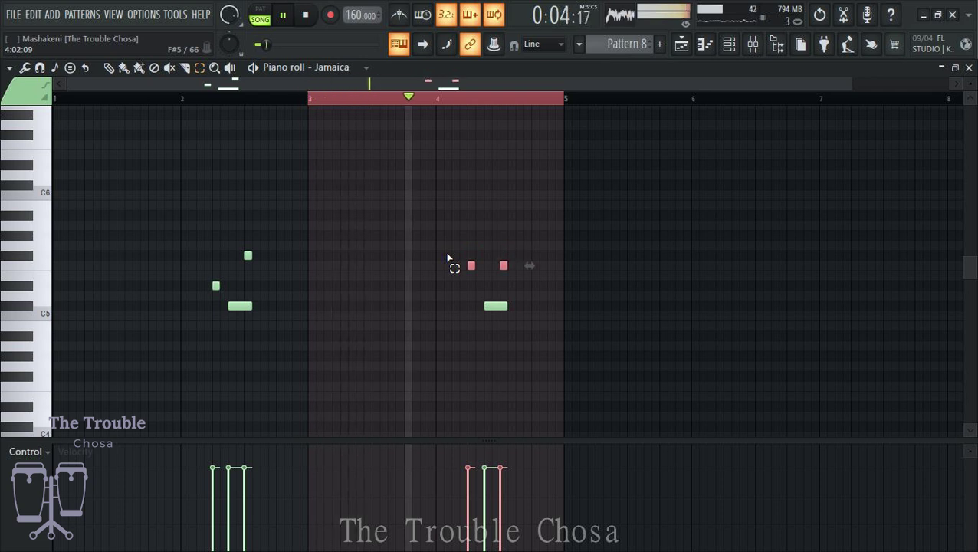
key(Down)
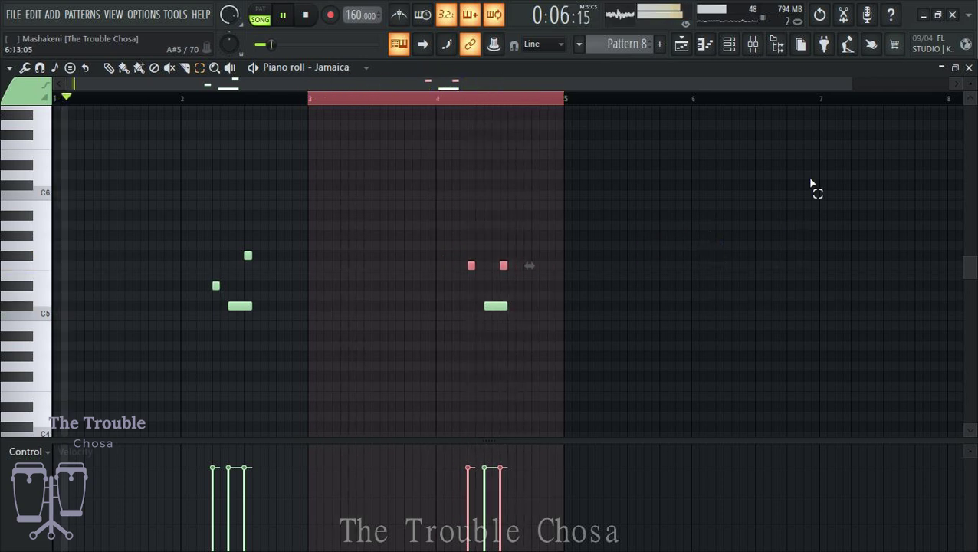
Open the JR_organ channel's piano roll and place five-step F#4 and C#5 notes at step 9 of bar 1.
key(F6)
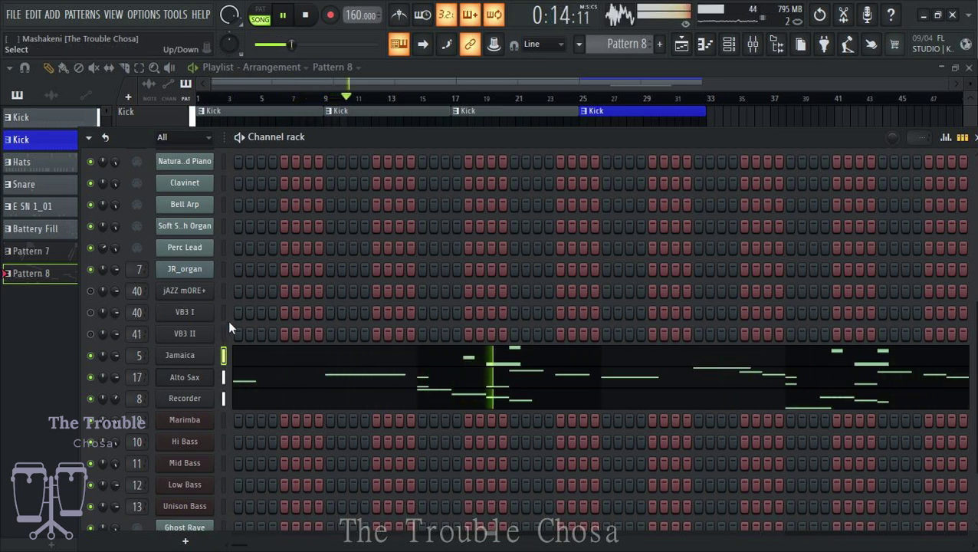
right_click(197, 279)
click(180, 266)
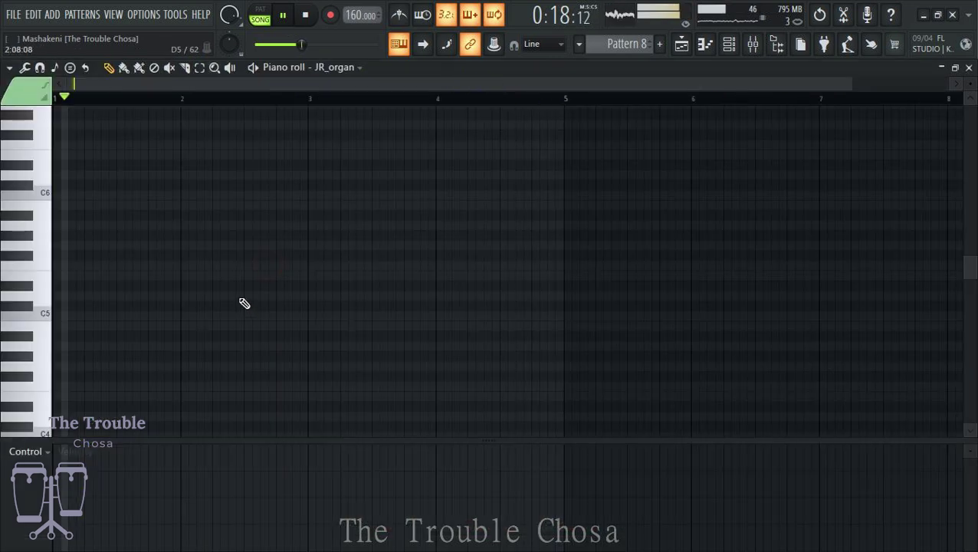
scroll(119, 368, down, 3)
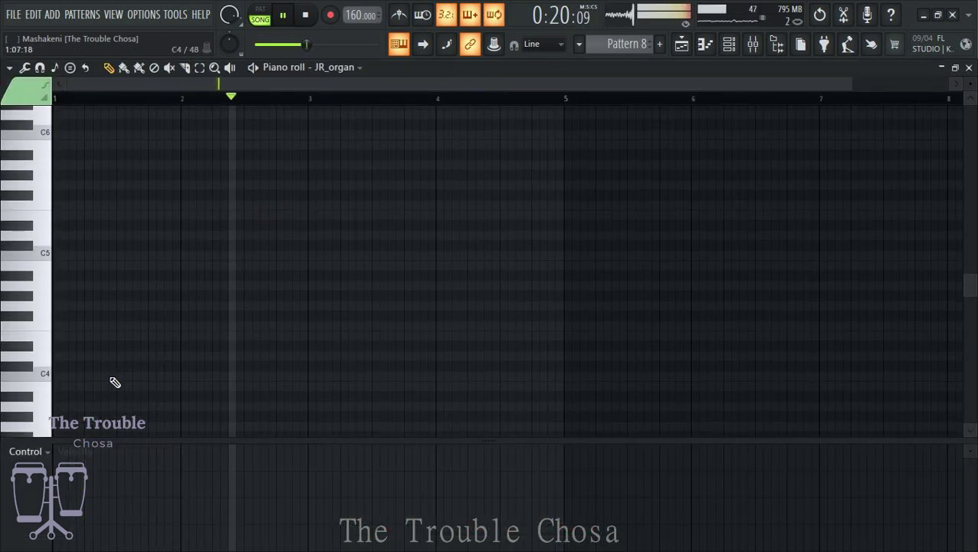
click(120, 316)
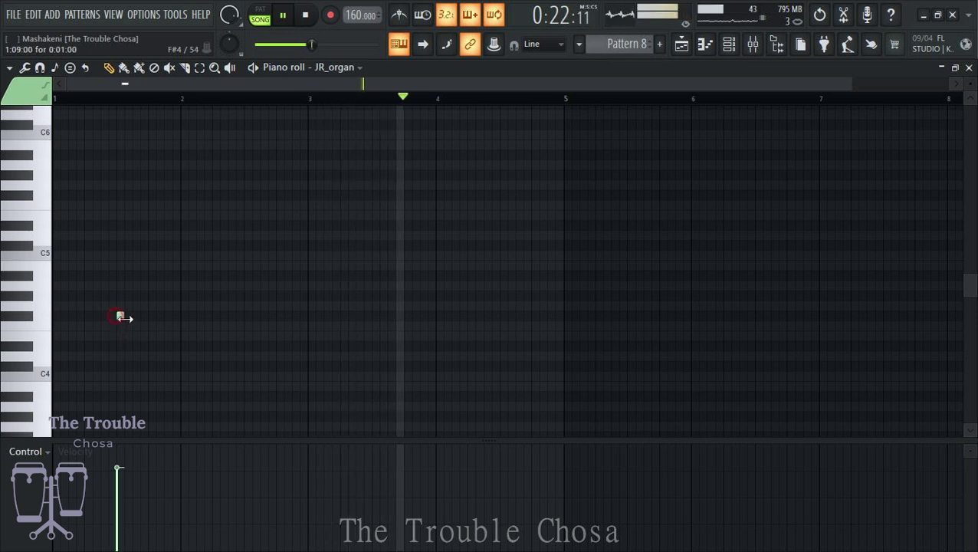
drag(131, 318, 154, 320)
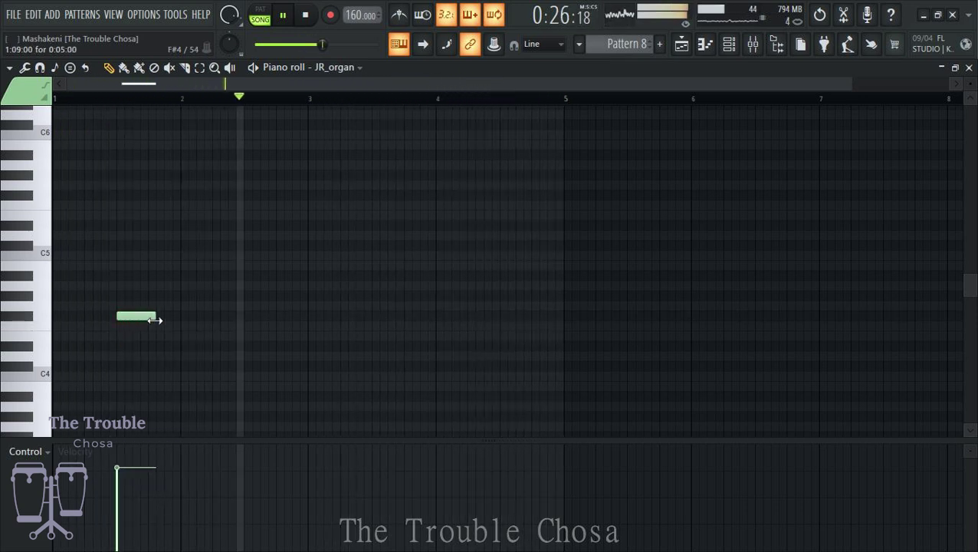
click(122, 246)
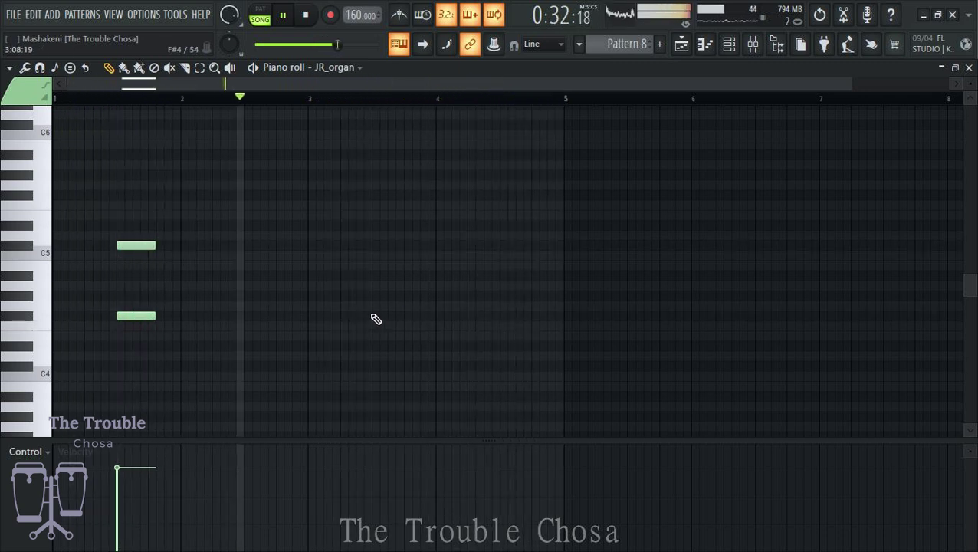
Place five-step C#5 and G#5 notes at step 9 of bar 3.
click(375, 276)
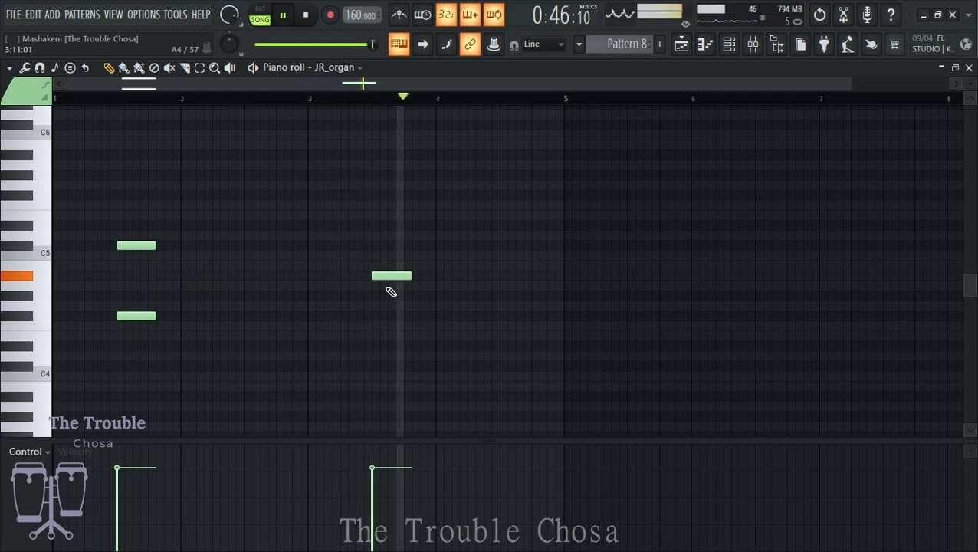
drag(381, 273, 382, 244)
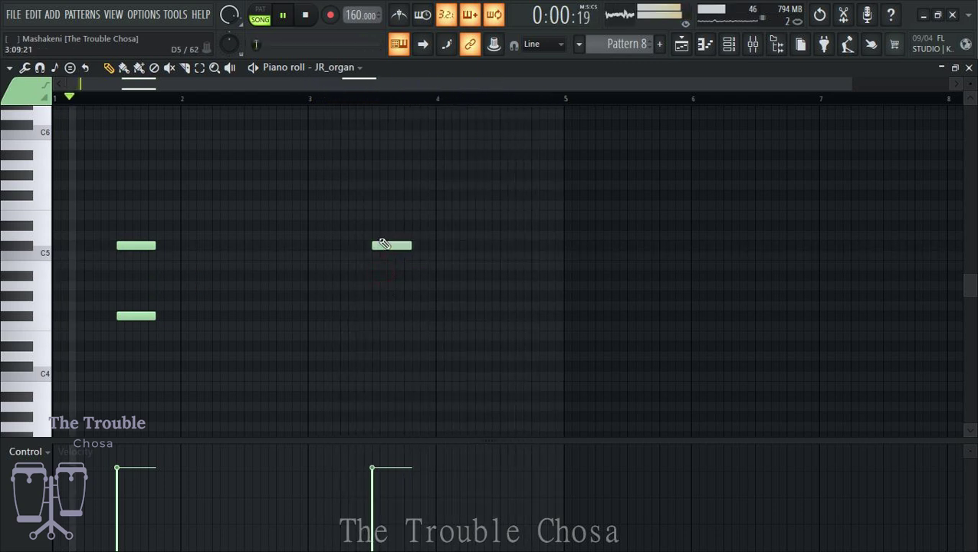
click(377, 176)
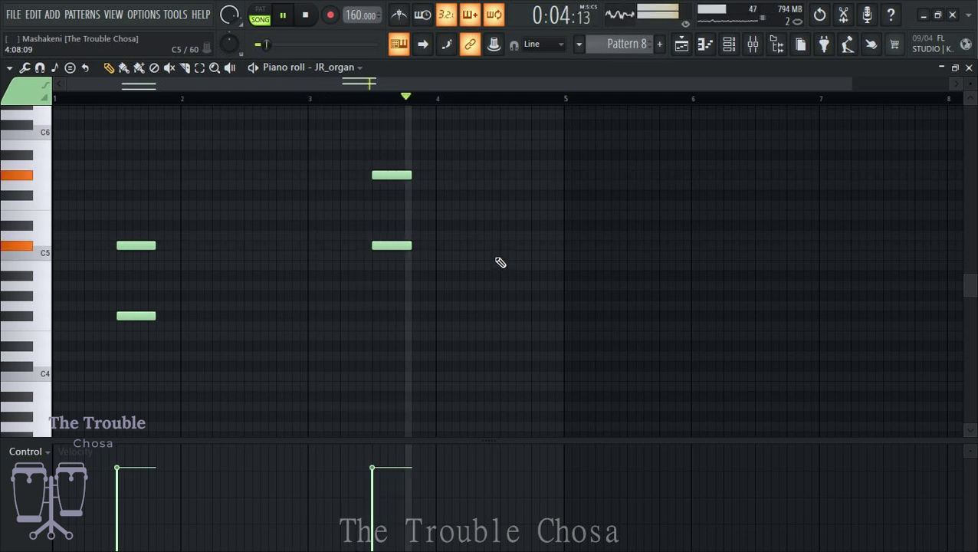
mouse_move(139, 312)
mouse_down()
mouse_move(131, 193)
mouse_move(136, 316)
mouse_up()
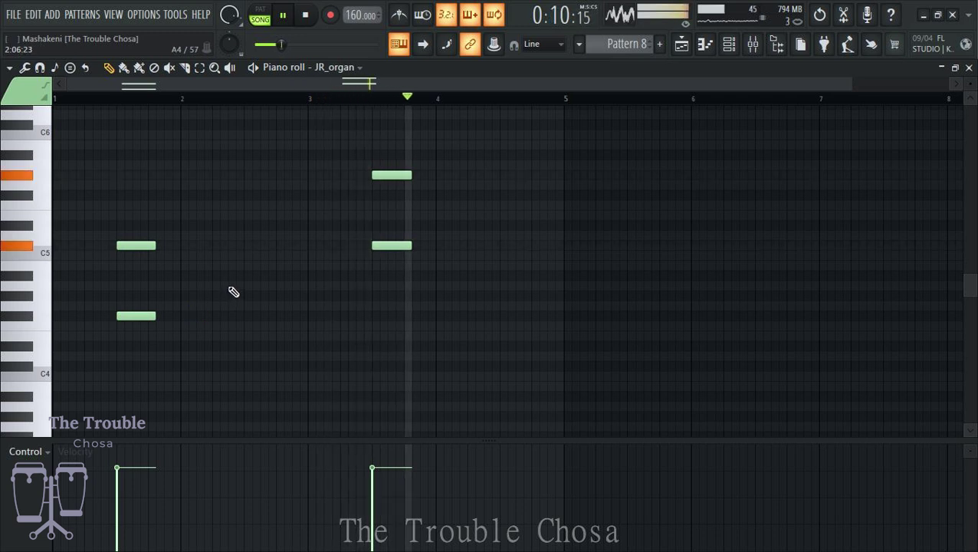
Raise the upper JR_organ note at step 9 of bar 1 to D#5.
drag(137, 243, 137, 222)
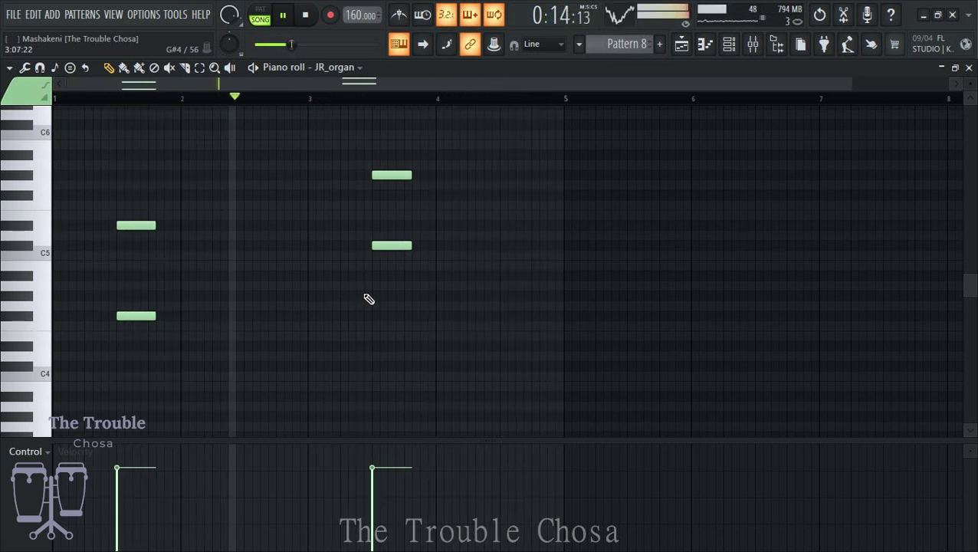
Try the two bar 1 notes an octave higher, bringing only the upper one back down to D#5.
scroll(368, 299, up, 3)
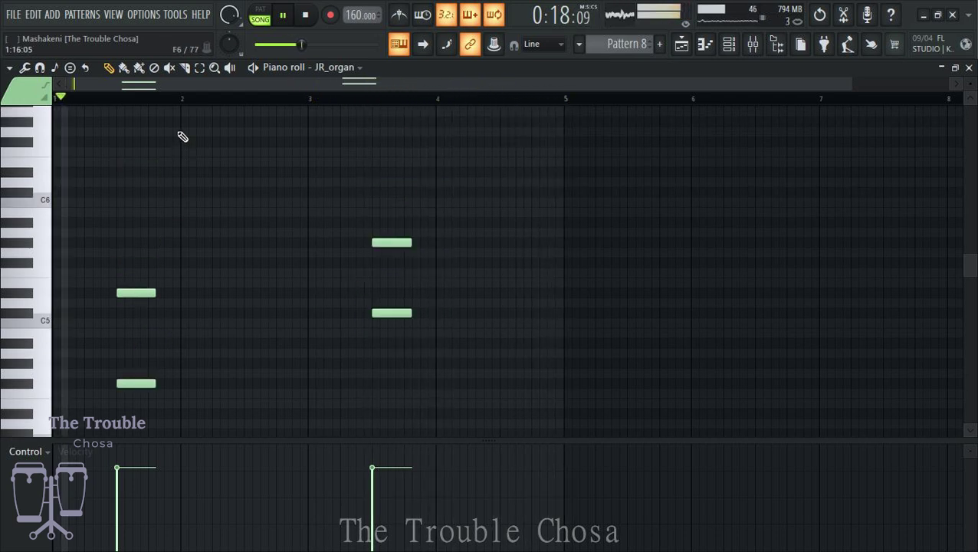
click(199, 68)
drag(253, 224, 86, 426)
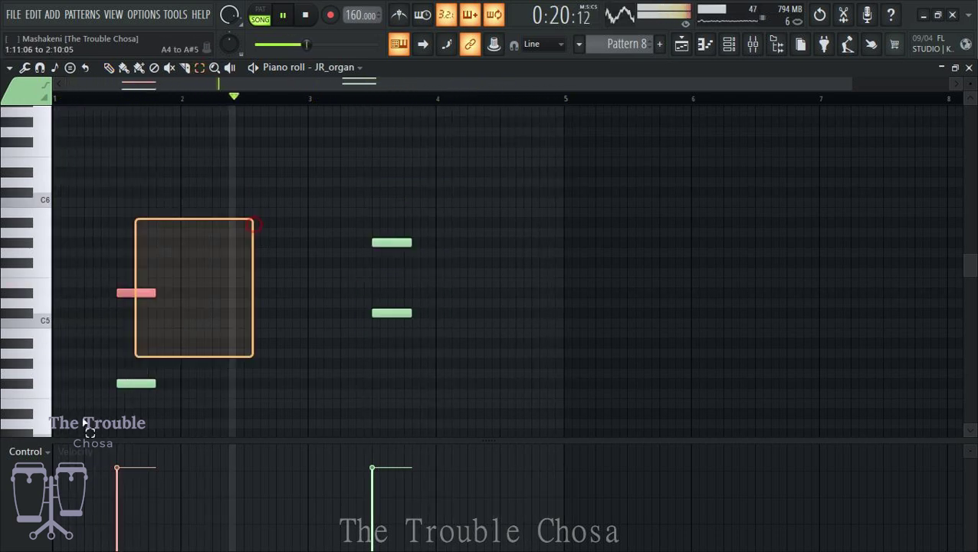
drag(135, 356, 138, 395)
drag(175, 338, 174, 216)
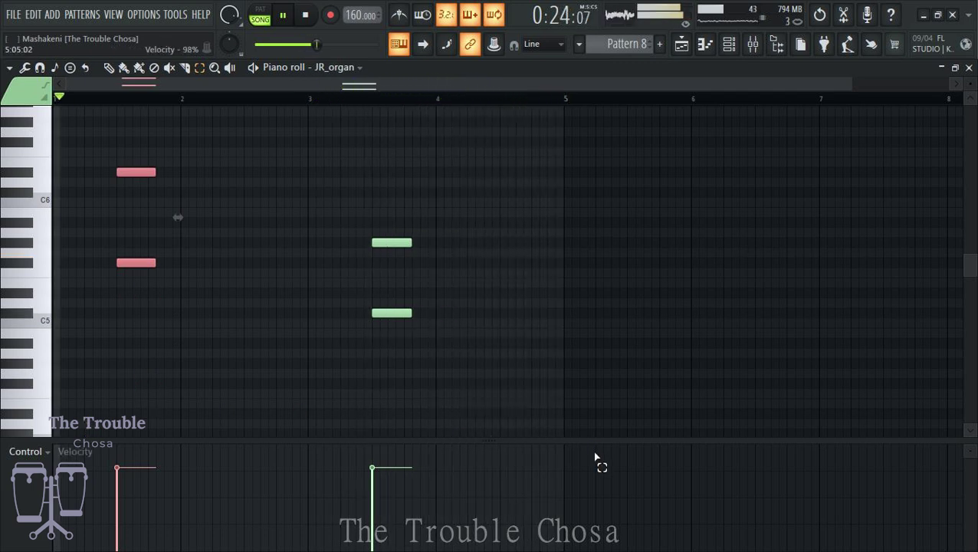
drag(186, 176, 71, 173)
key(ctrl+Down)
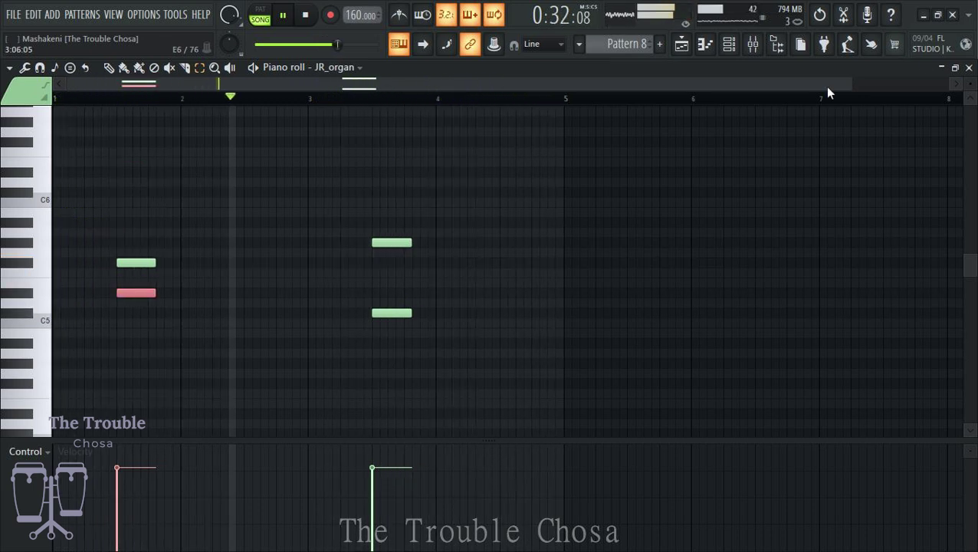
Lower the F#5 note at step 9 of bar 1 in the JR_organ part by an octave to F#4.
key(F7)
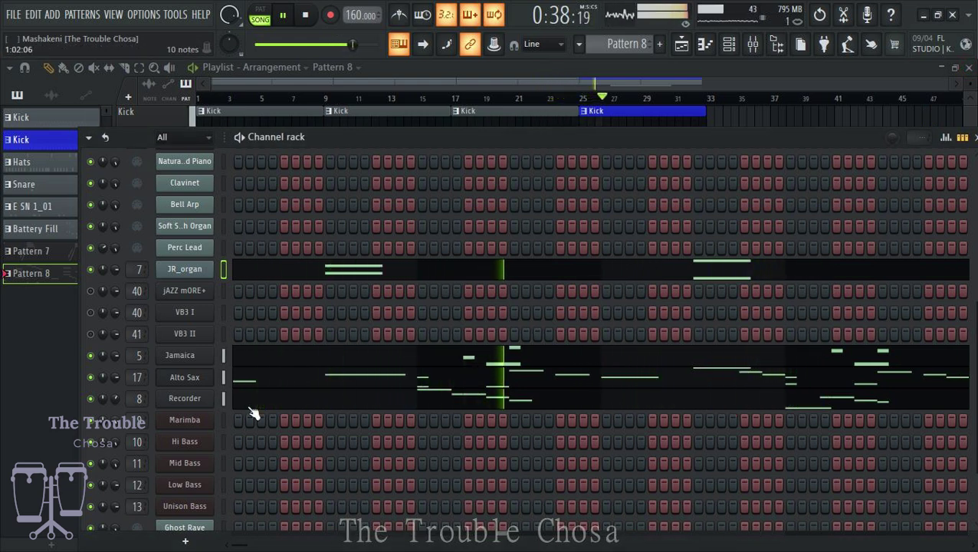
click(337, 274)
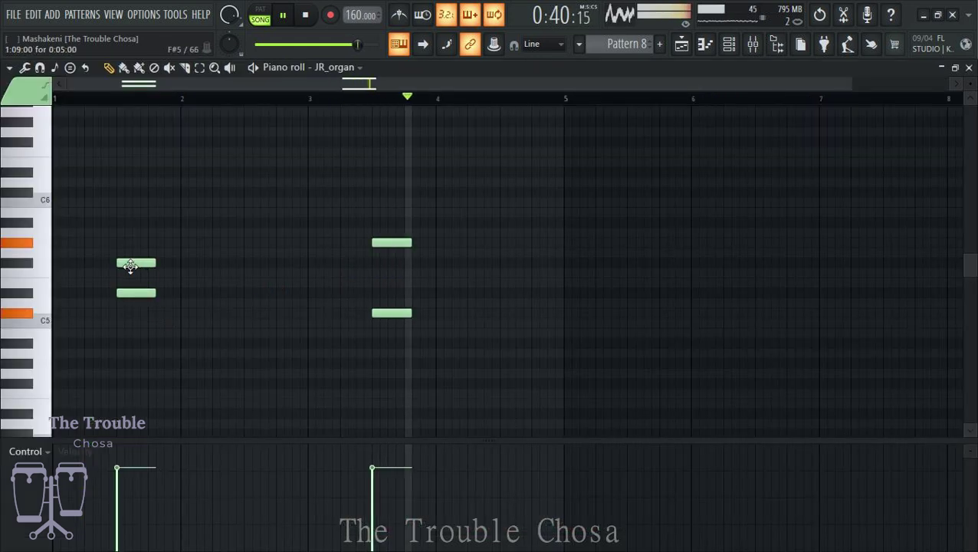
drag(131, 265, 140, 275)
drag(138, 311, 130, 387)
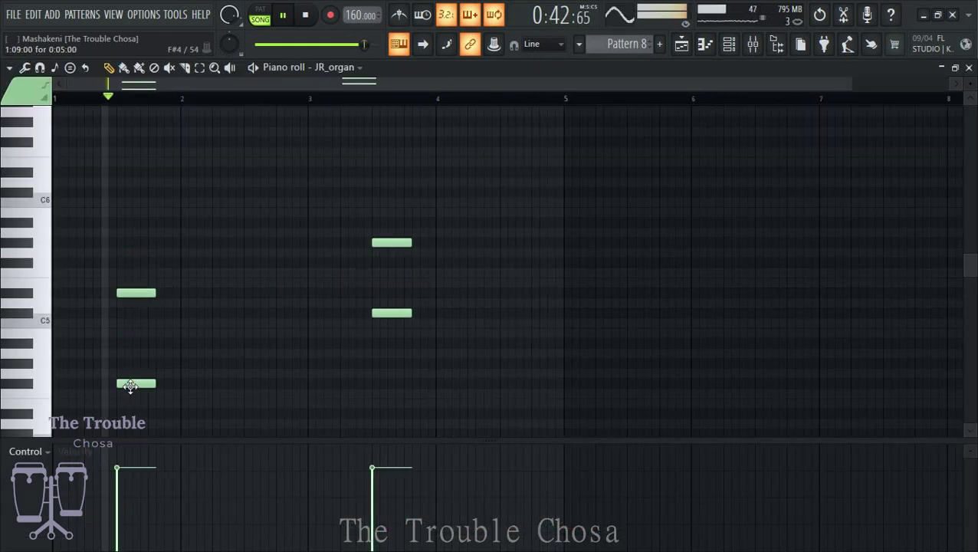
Close the JR_organ piano roll and open the Perc Lead channel's piano roll.
click(968, 67)
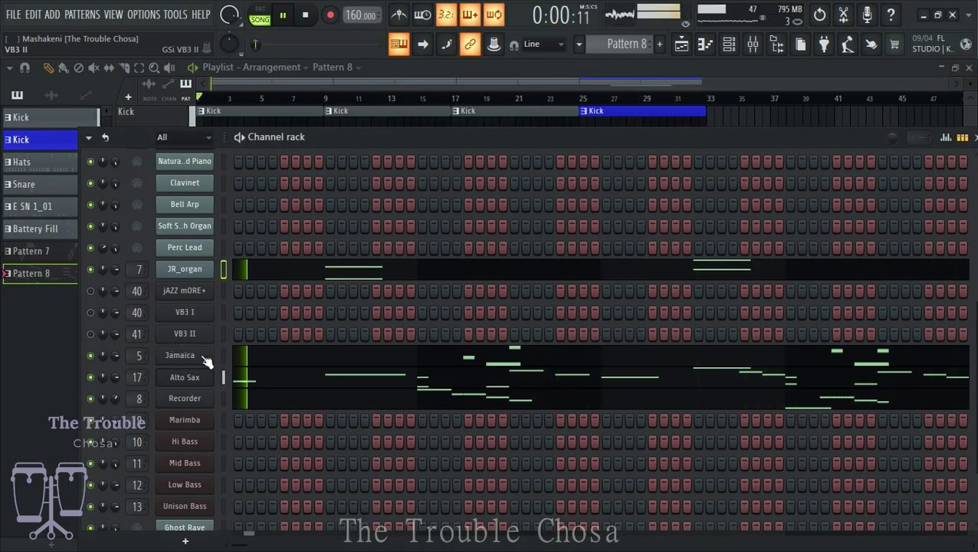
right_click(194, 252)
click(230, 251)
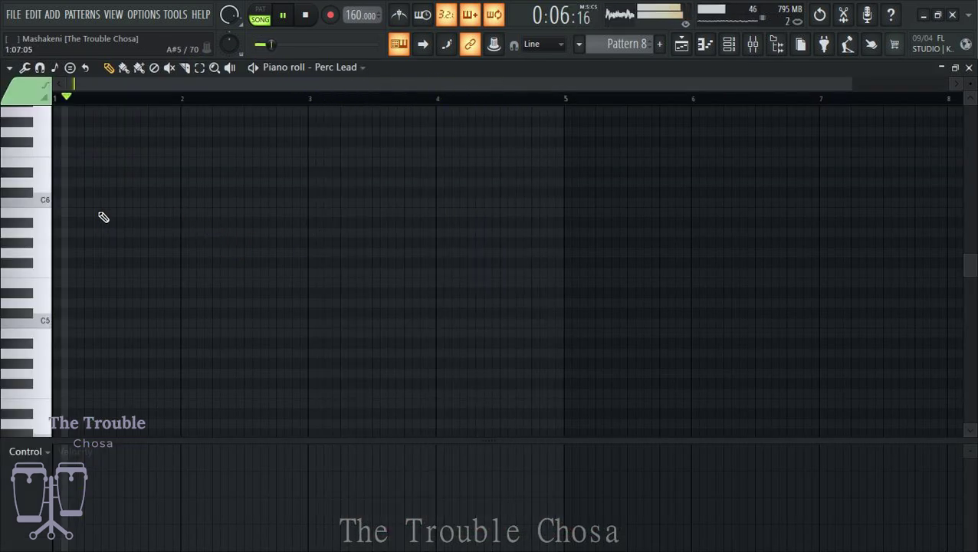
click(83, 192)
drag(127, 194, 78, 200)
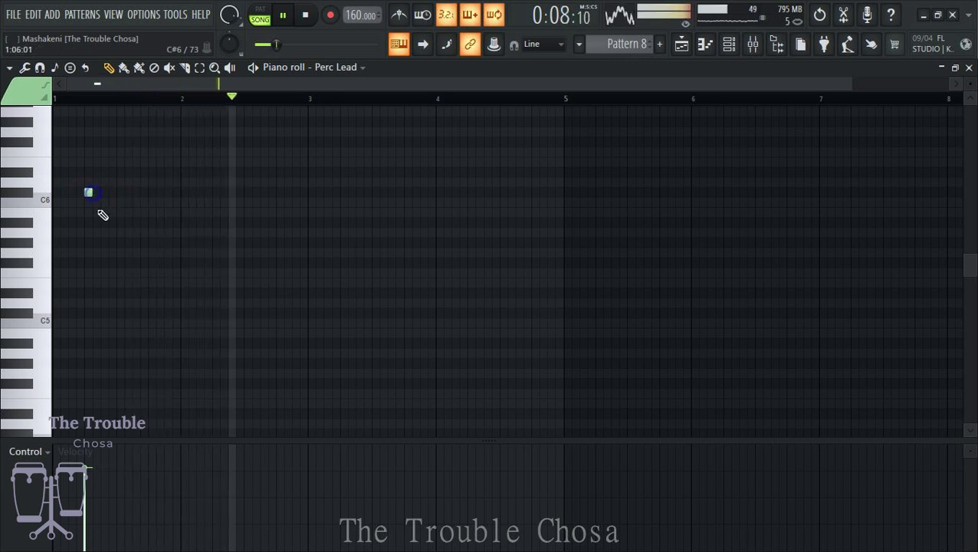
key(ctrl+z)
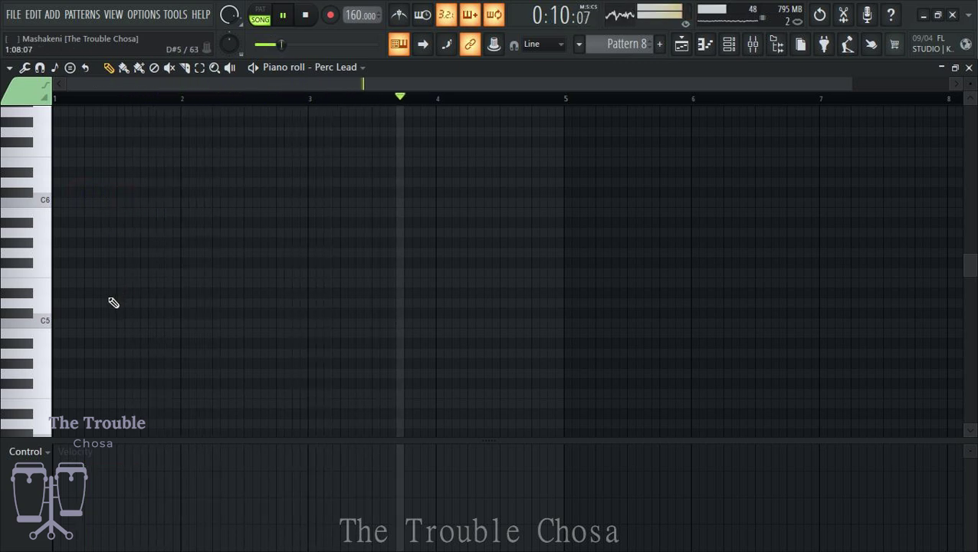
Place a one-step C#5, three-step A#4 and one-step C#5 at steps 5, 7 and 9 of bar 1.
click(88, 313)
scroll(122, 291, down, 3)
click(105, 283)
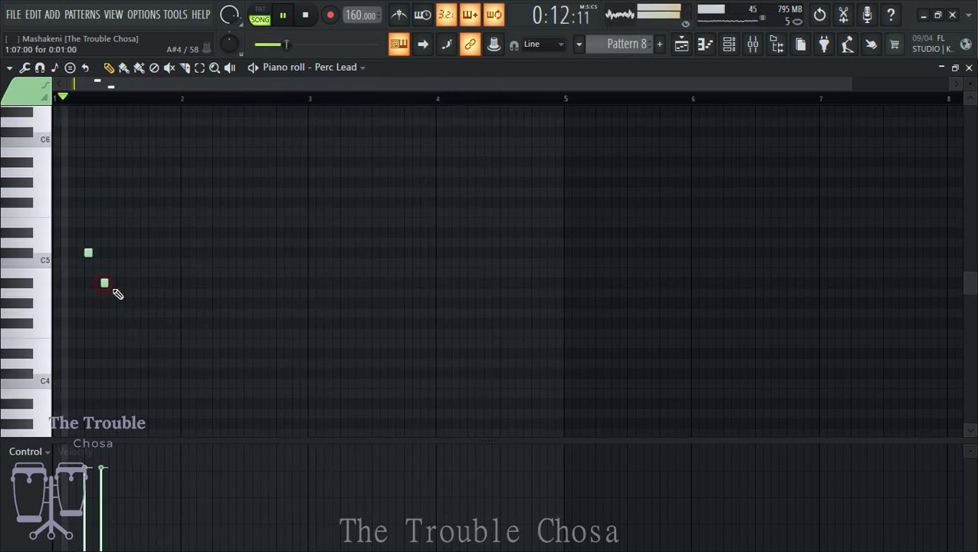
drag(108, 284, 120, 286)
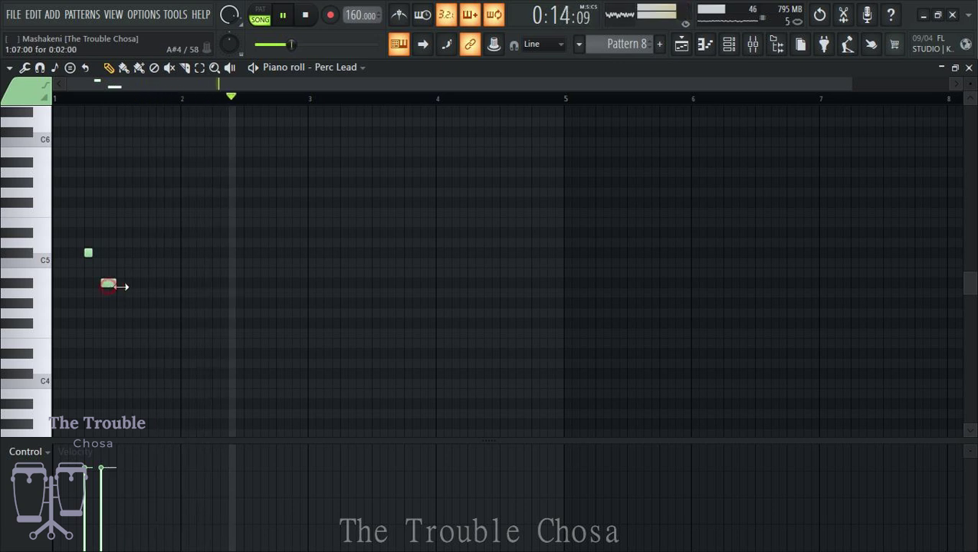
click(120, 253)
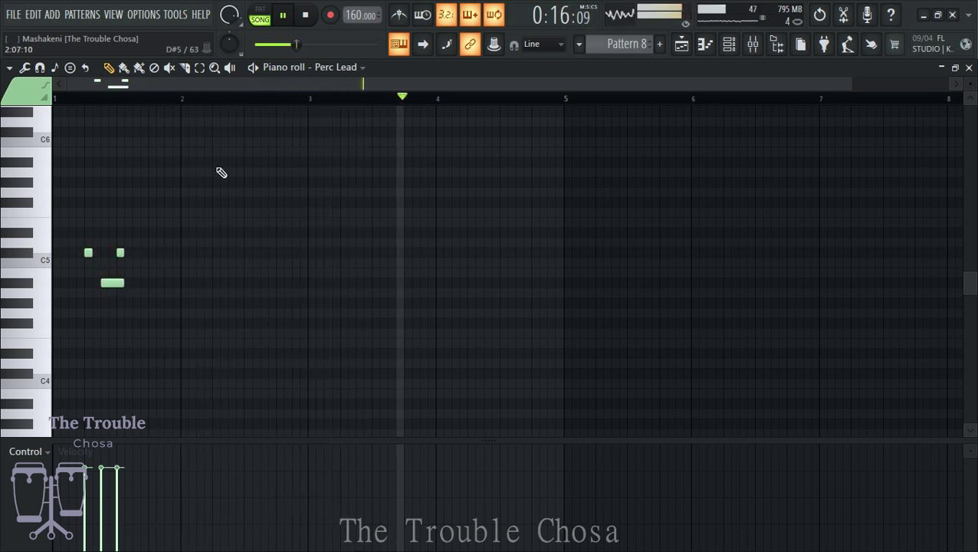
Duplicate the whole bar 1 Perc Lead phrase into bars 2, 3 and 4.
click(200, 68)
drag(186, 109, 87, 355)
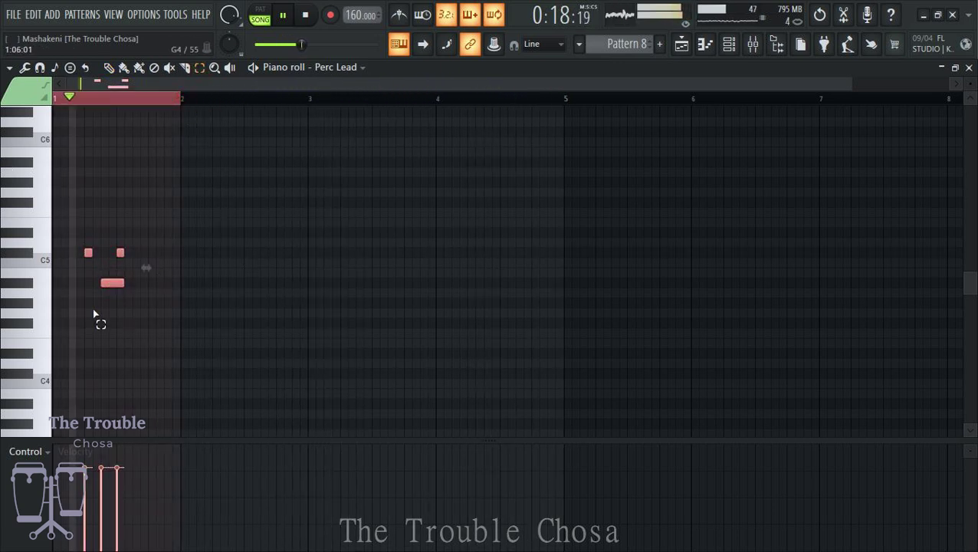
key(ctrl+b)
key(ctrl+b)
key(ctrl+b)
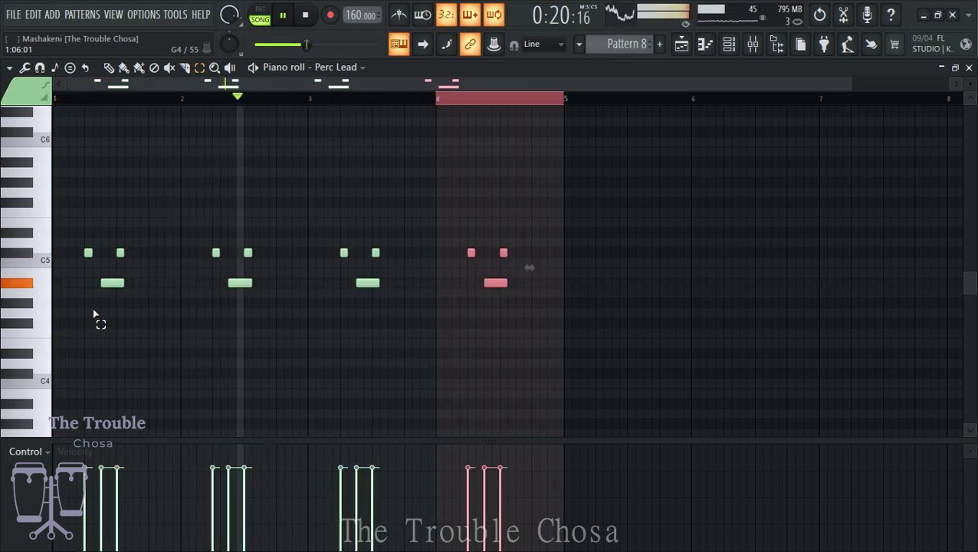
Transpose the bar 2 phrase of the Perc Lead up three semitones.
click(753, 43)
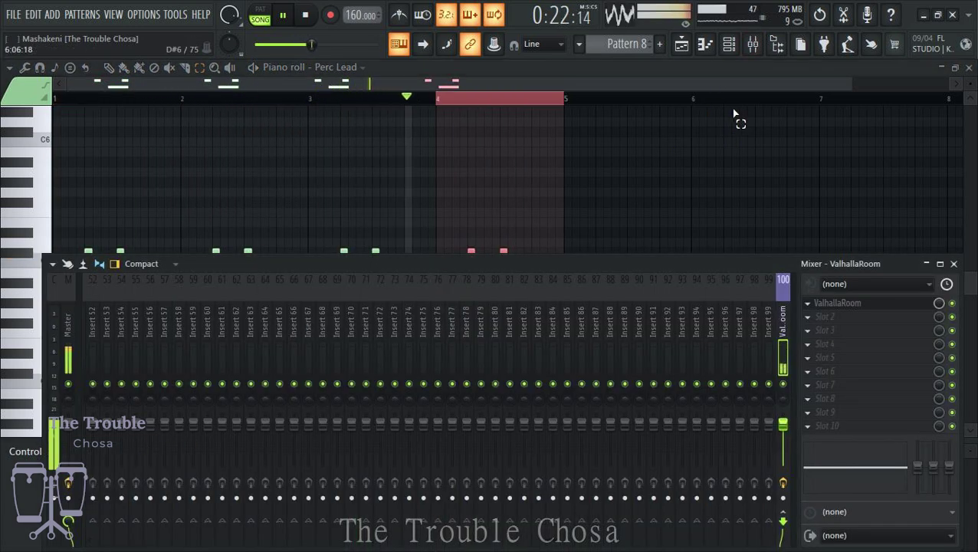
click(728, 46)
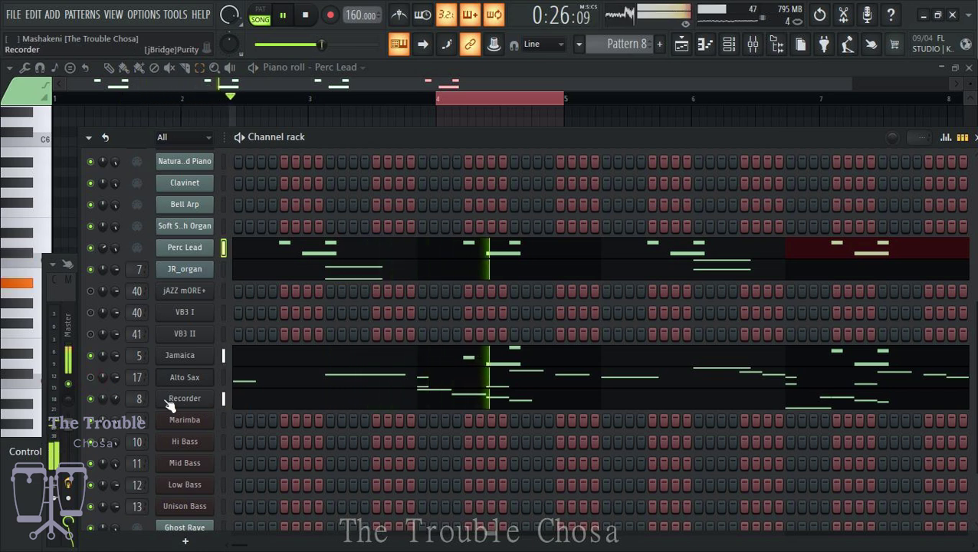
click(270, 250)
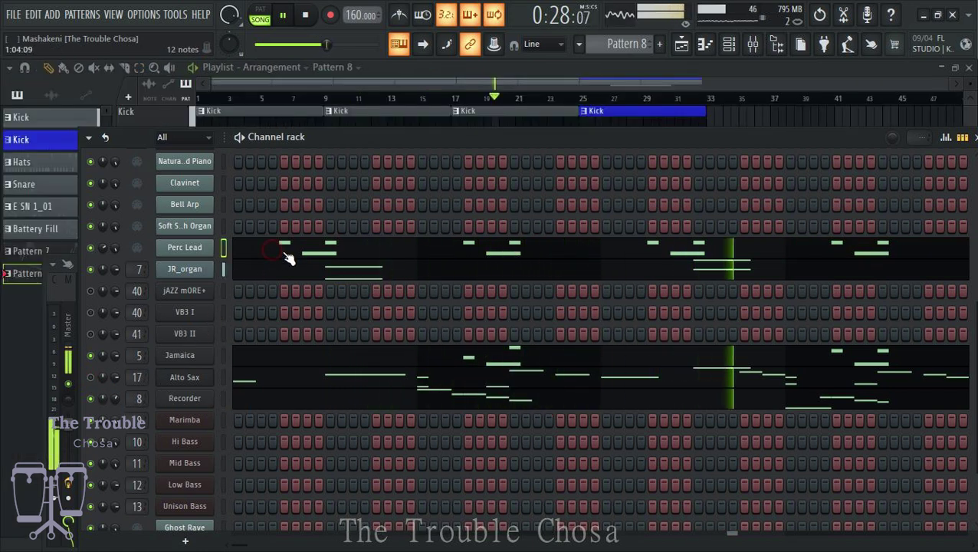
click(317, 258)
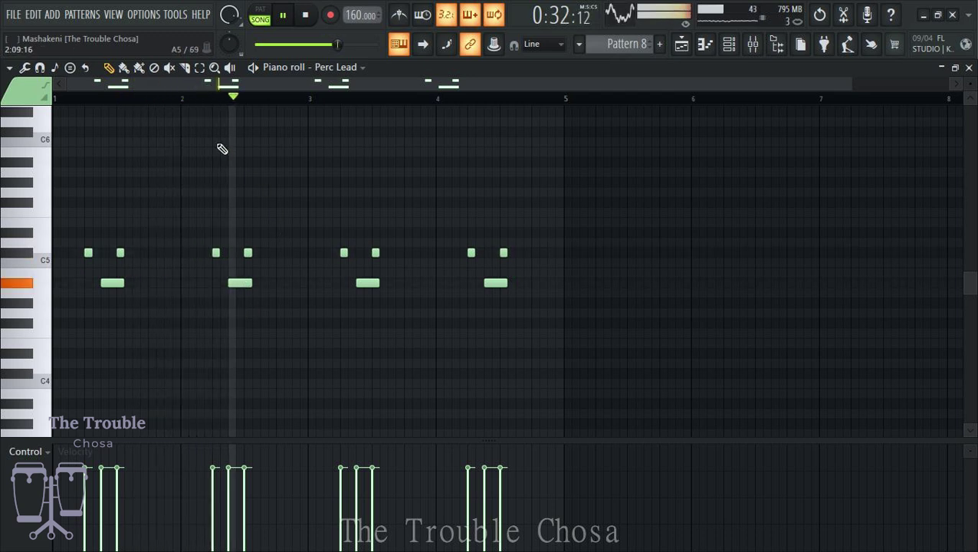
drag(288, 205, 212, 328)
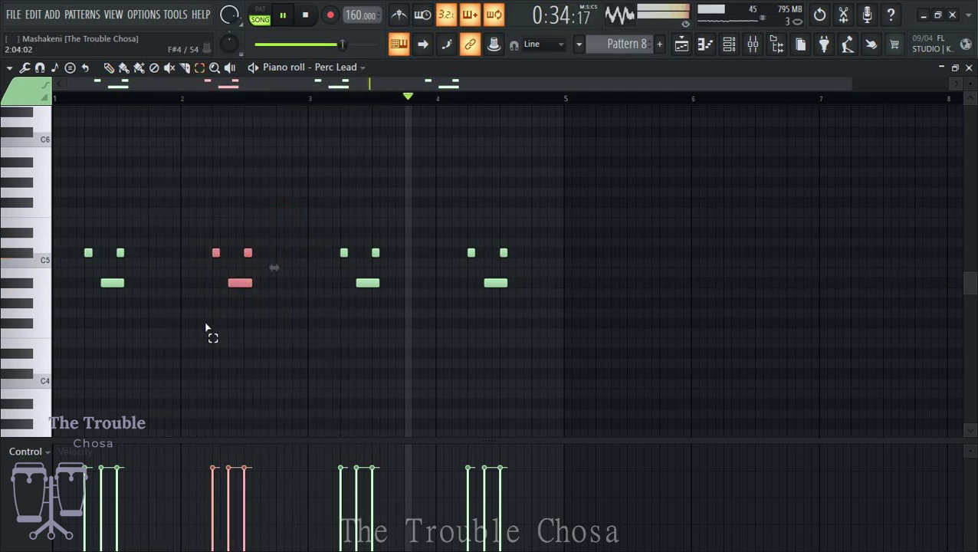
key(shift+Up)
key(shift+Up)
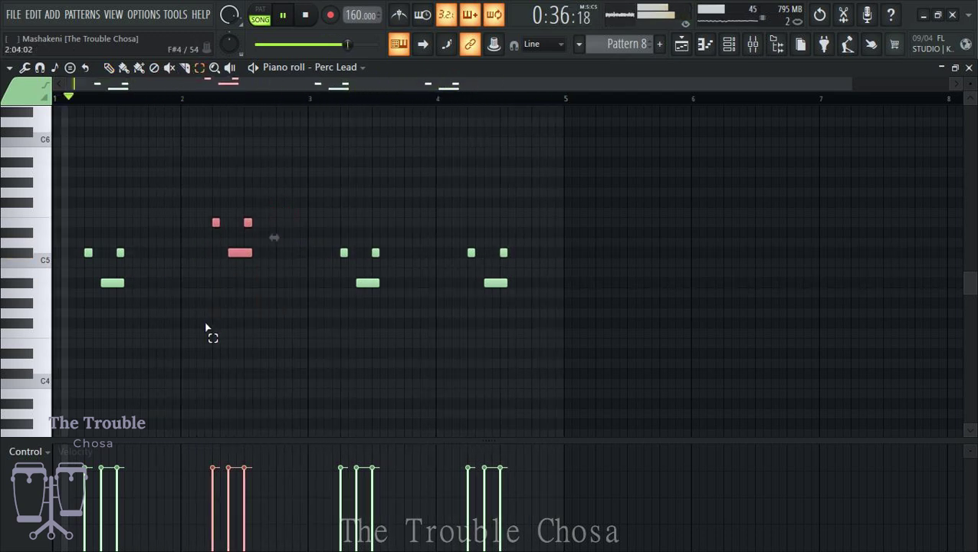
Lower the note at step 5 of bar 2 to D#5 and raise the one at step 9 to F#5.
click(215, 223)
key(shift+Down)
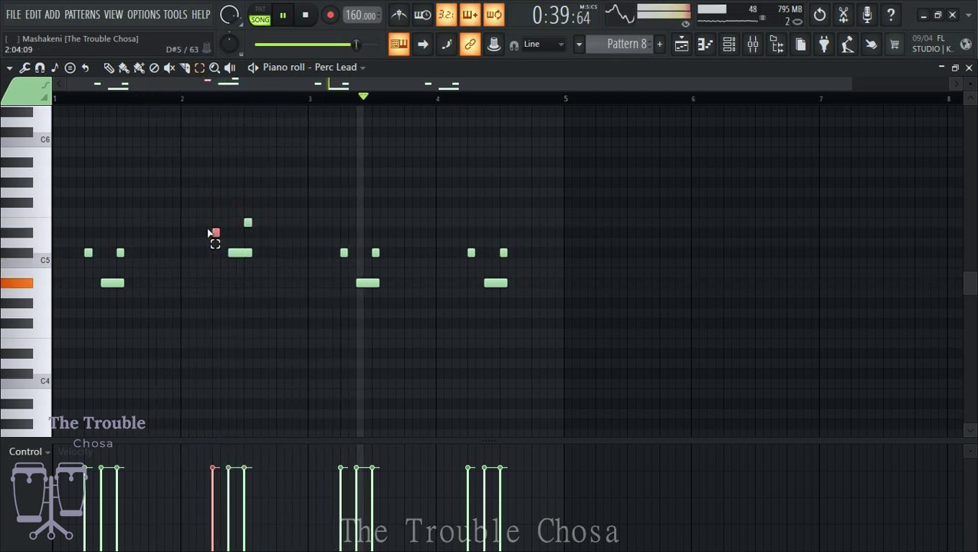
click(248, 222)
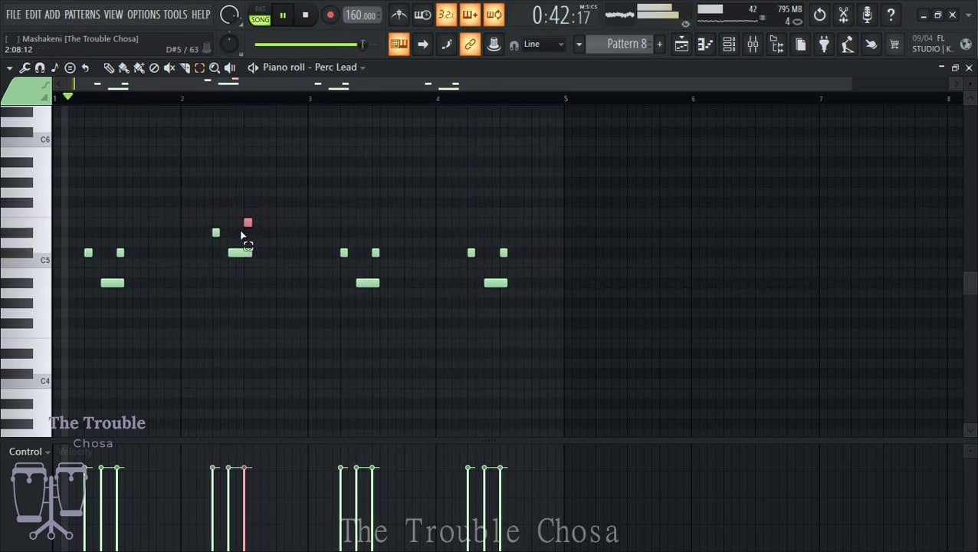
key(shift+Up)
key(shift+Up)
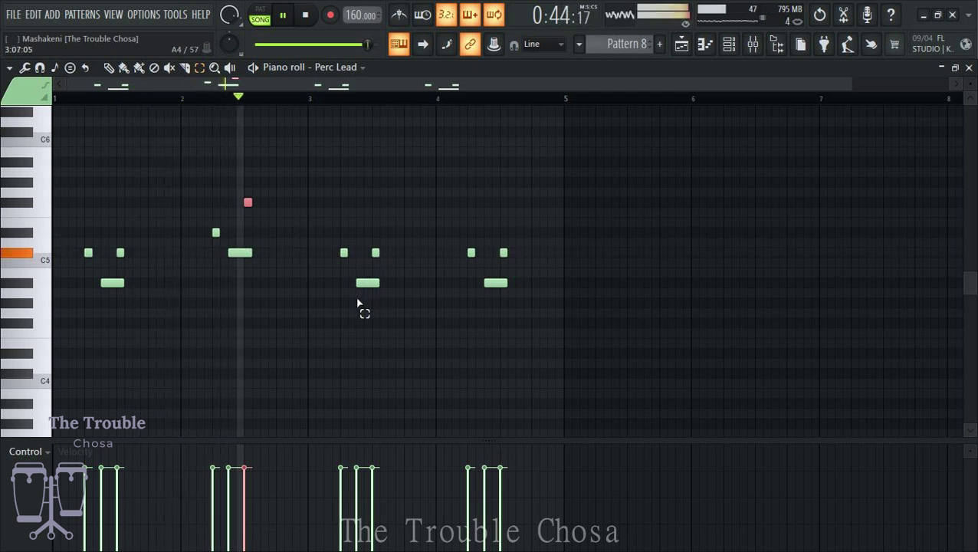
Transpose all three notes of the bar 3 phrase up three semitones.
click(376, 252)
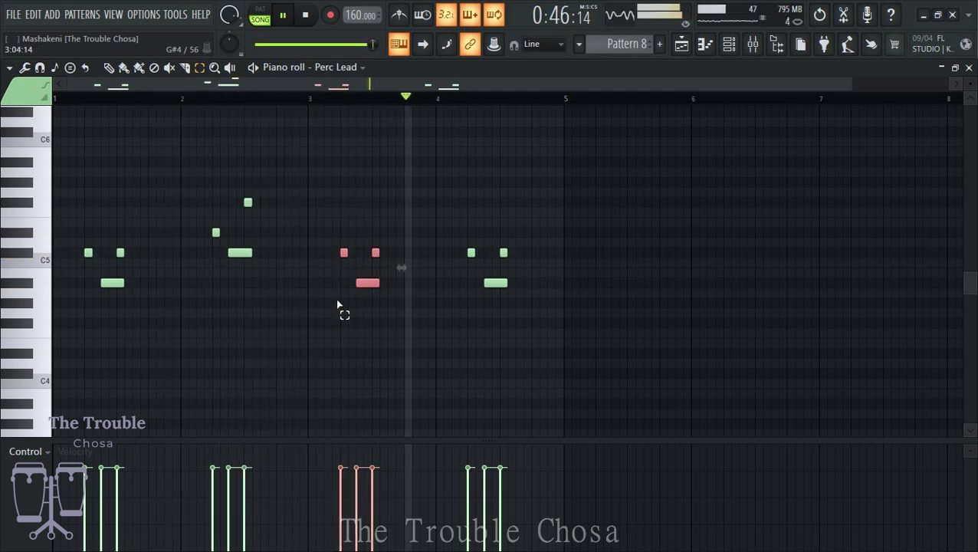
key(shift+Up)
key(shift+Up)
key(shift+Up)
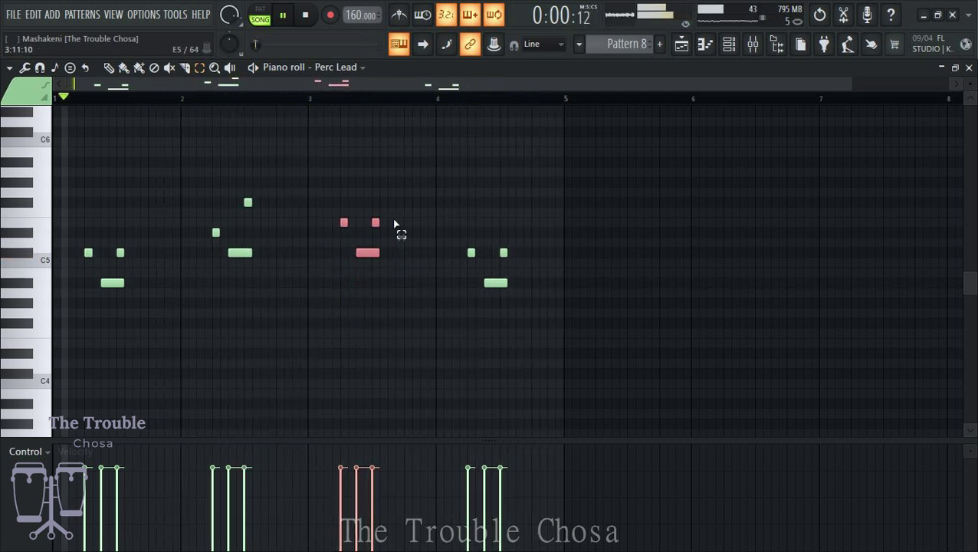
Raise the two one-step notes at steps 5 and 9 of bar 3 to F5.
ctrl+click(368, 252)
key(shift+Up)
key(shift+Up)
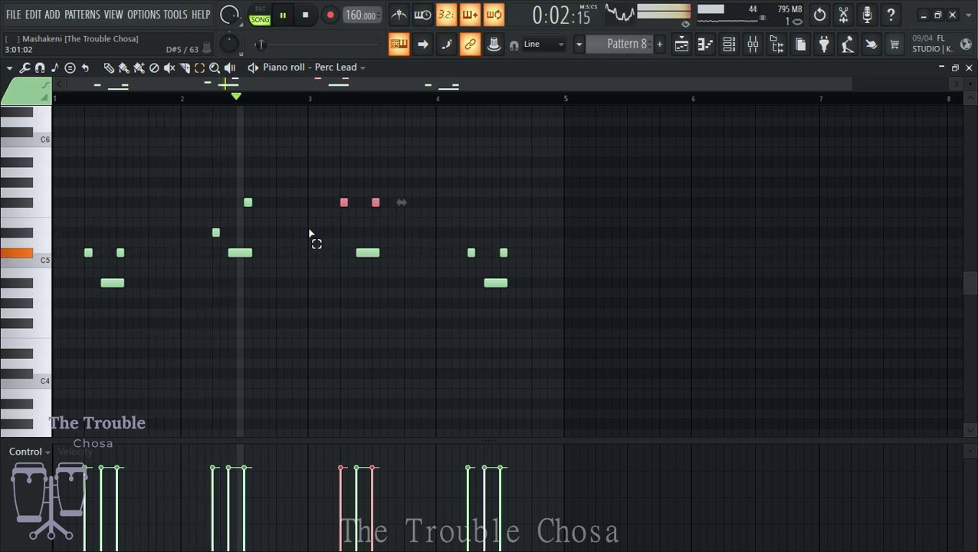
key(shift+Down)
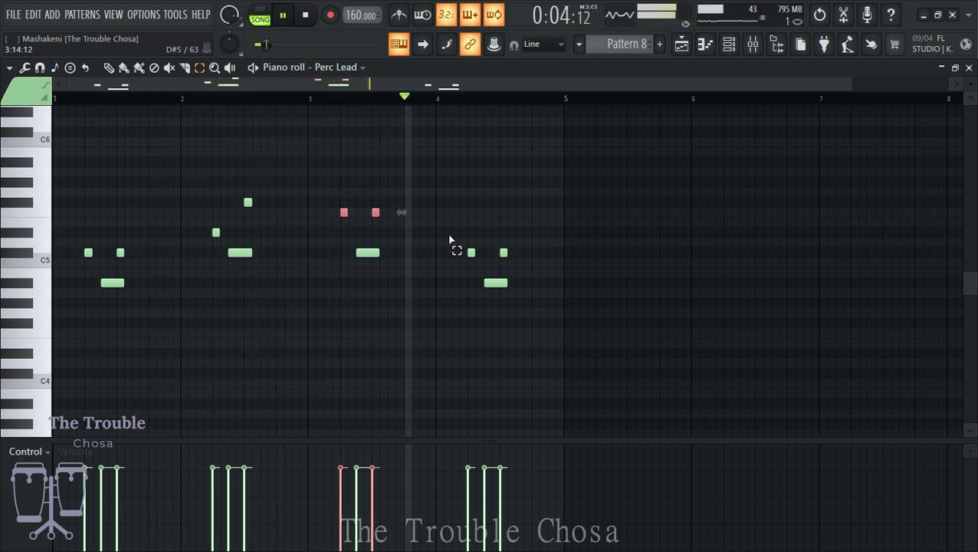
Replace the bar 4 notes with a duplicate of the full bar 3 phrase, and open the mixer.
drag(538, 243, 453, 314)
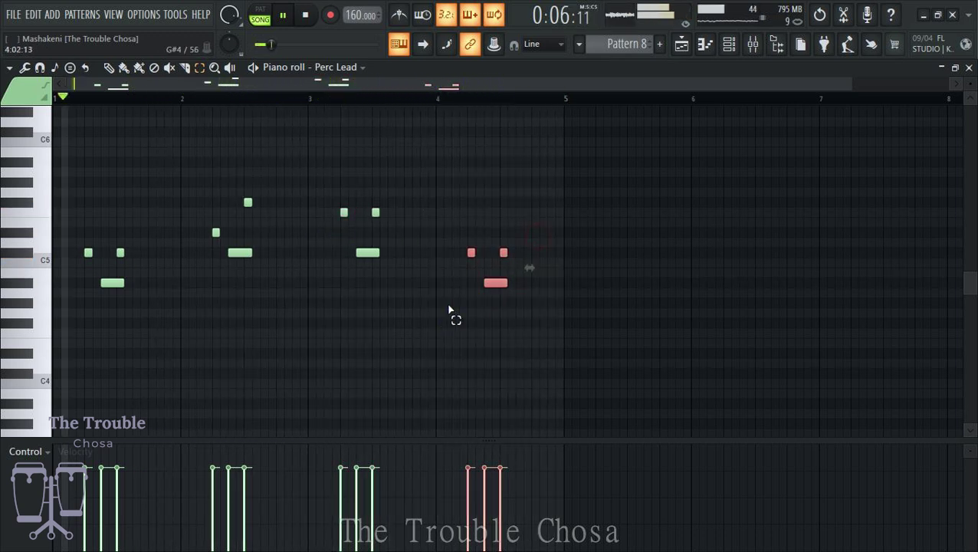
key(Delete)
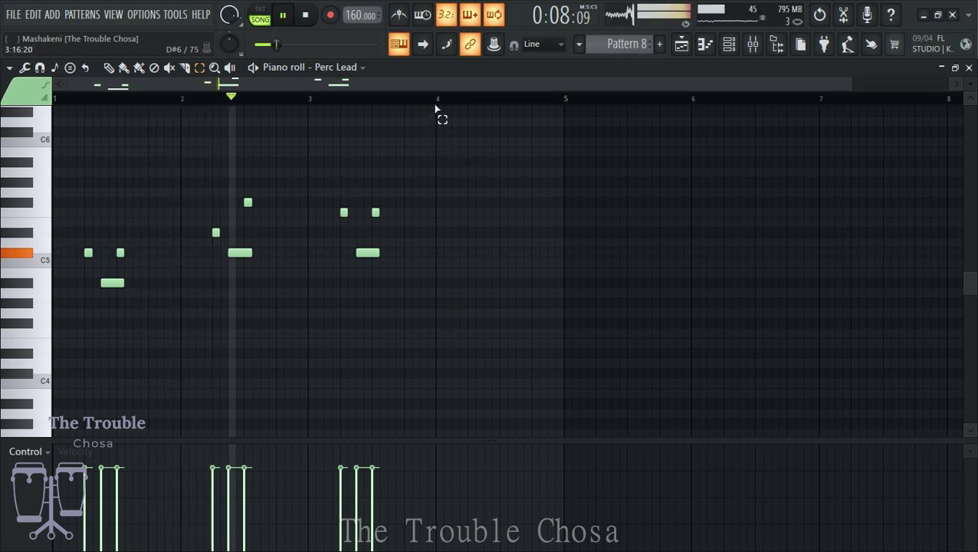
drag(433, 100, 310, 112)
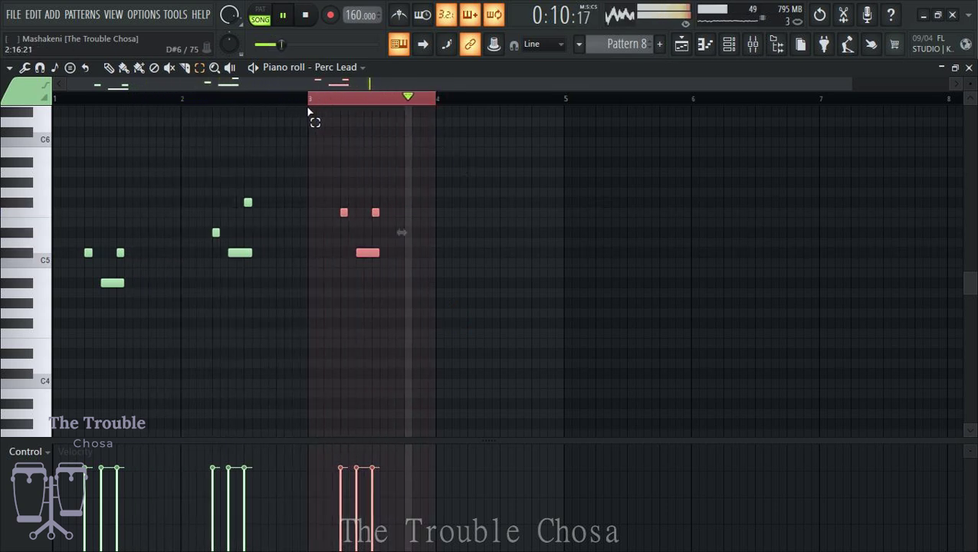
key(ctrl+b)
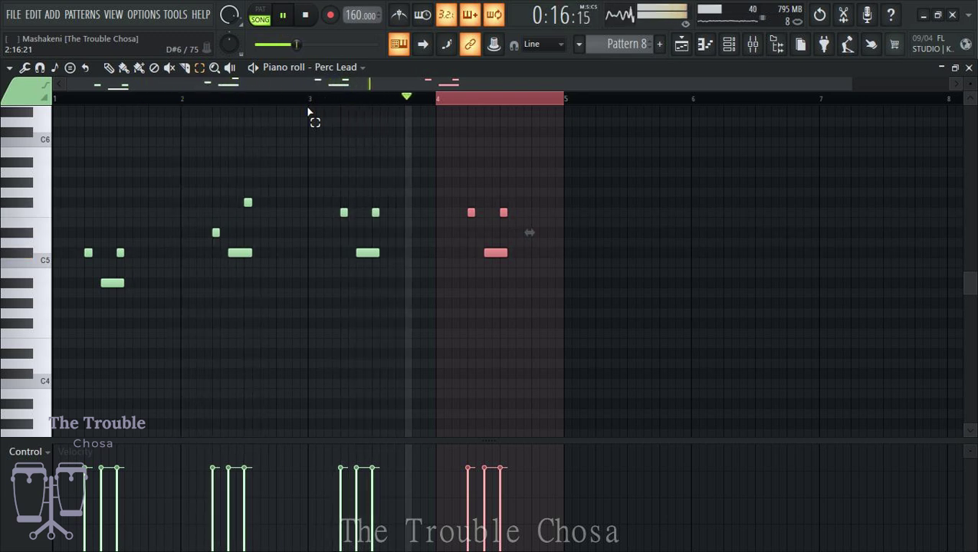
click(748, 47)
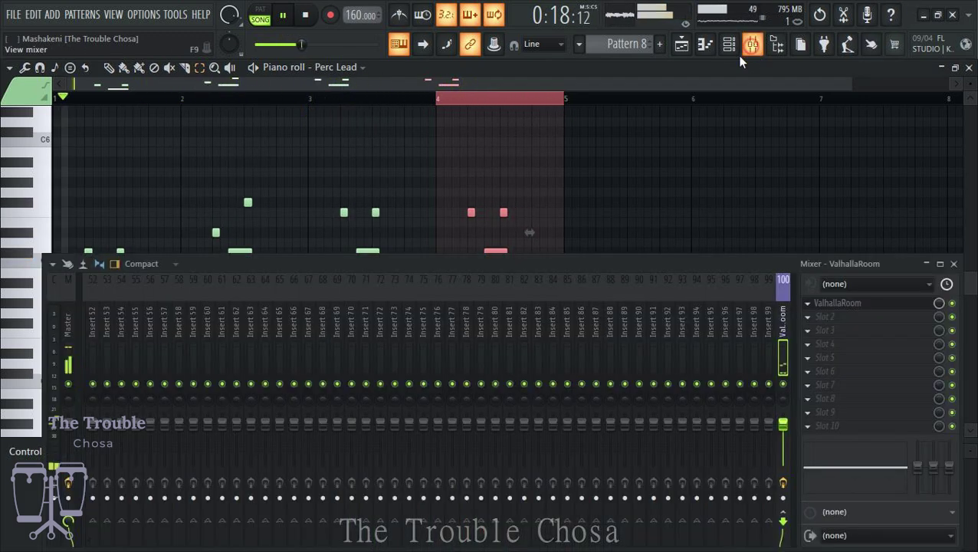
Pan the Perc Lead mixer track to the left and the Jamaica mixer track 44% to the right.
scroll(186, 320, up, 10)
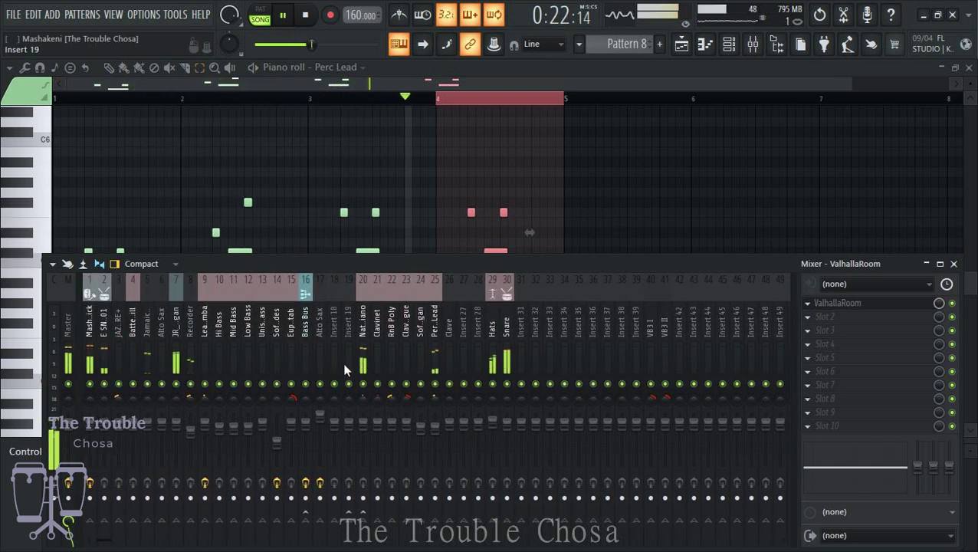
click(437, 370)
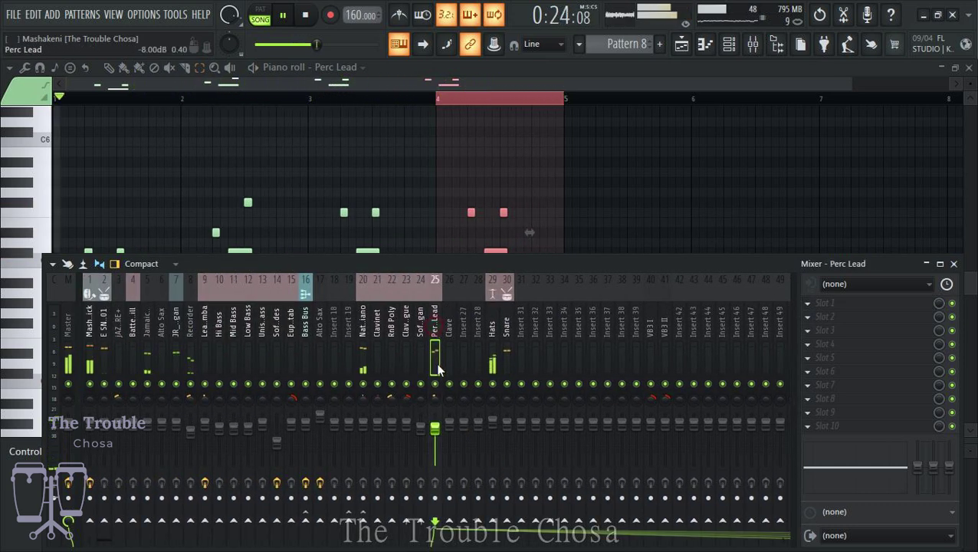
click(147, 351)
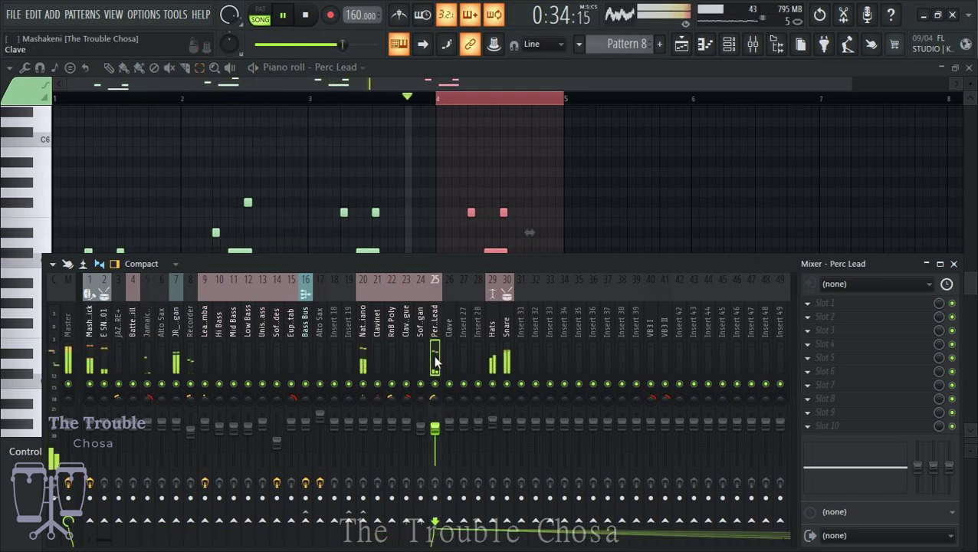
click(145, 399)
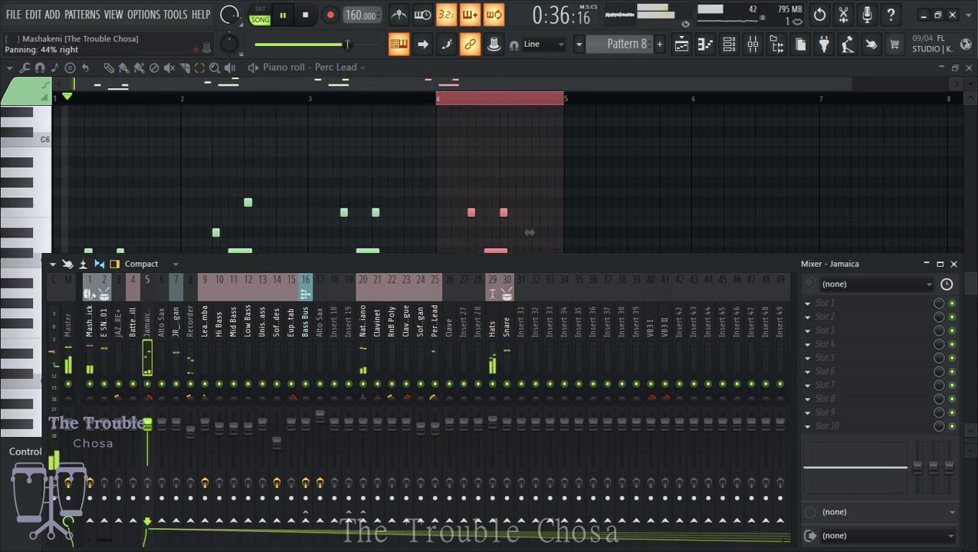
Return to the channel rack and examine the Recorder notes in the piano roll.
click(968, 67)
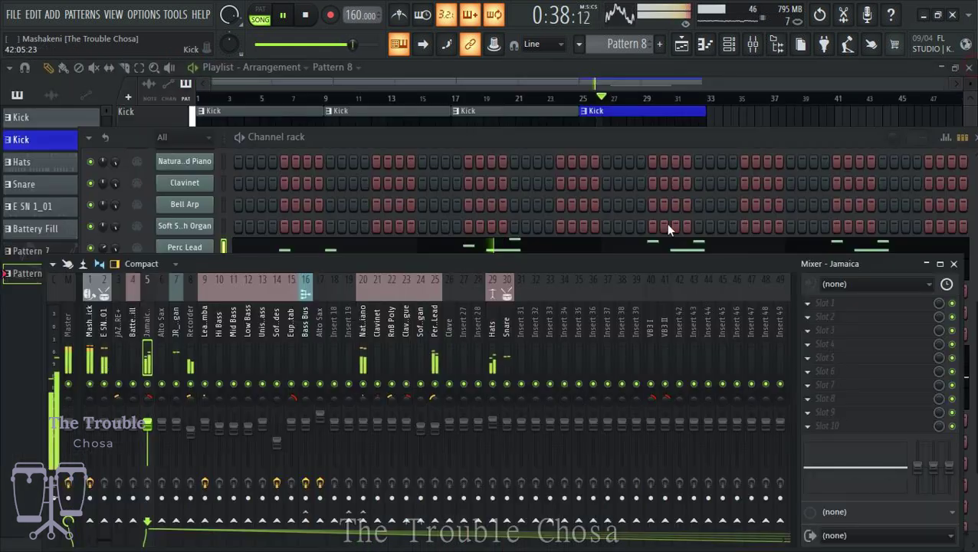
click(502, 153)
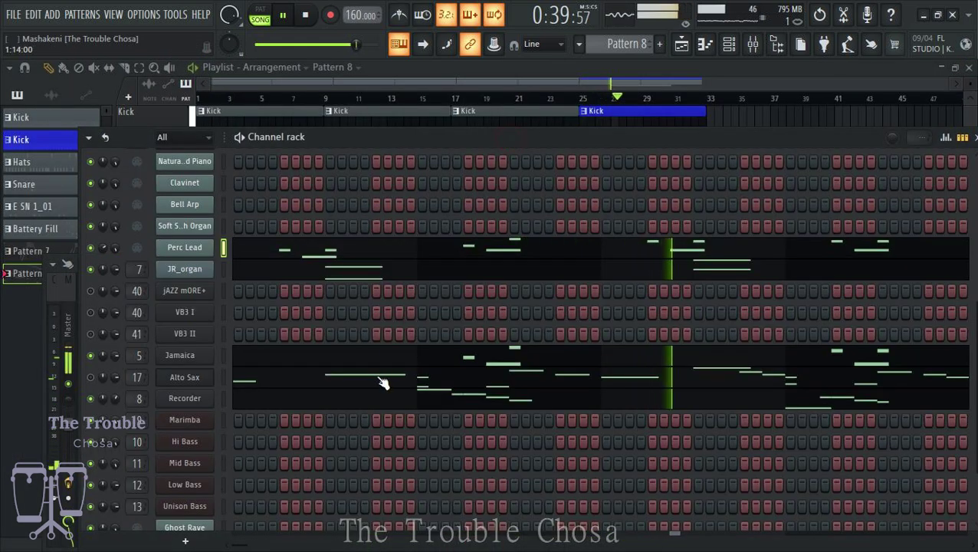
click(337, 402)
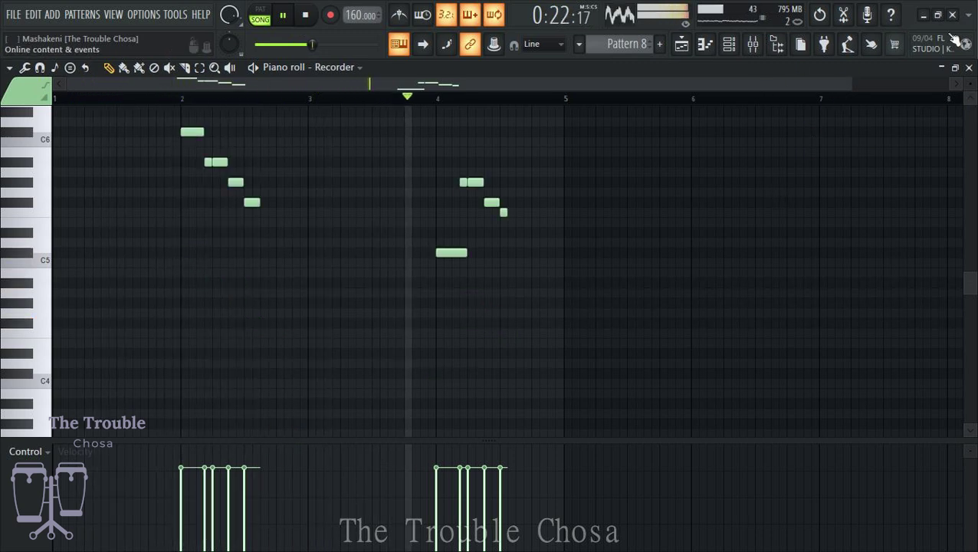
key(F7)
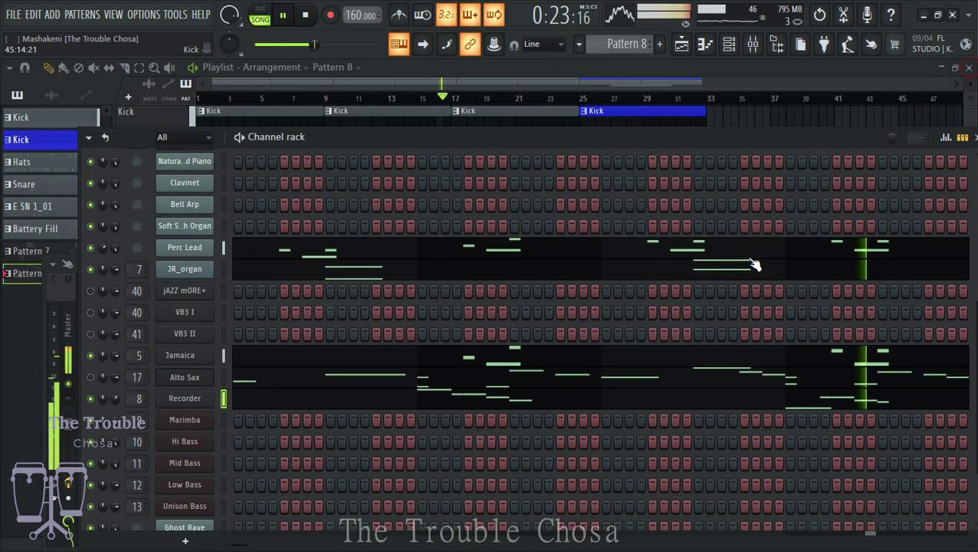
Place a one-step D#4 at step 12 of bar 2 in Soft Swoosh Organ, trying out D#5 and G#4 there too.
right_click(183, 227)
click(246, 223)
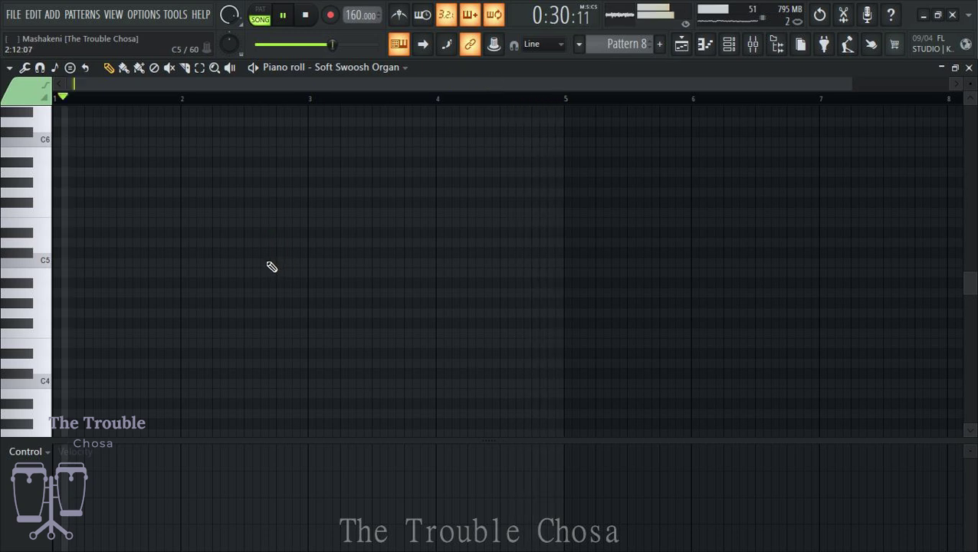
click(272, 232)
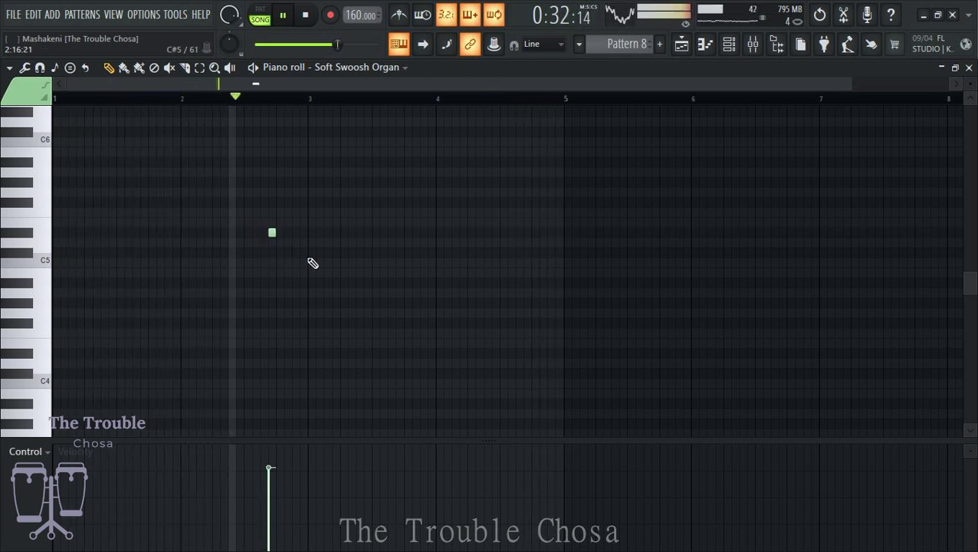
right_click(271, 232)
click(267, 352)
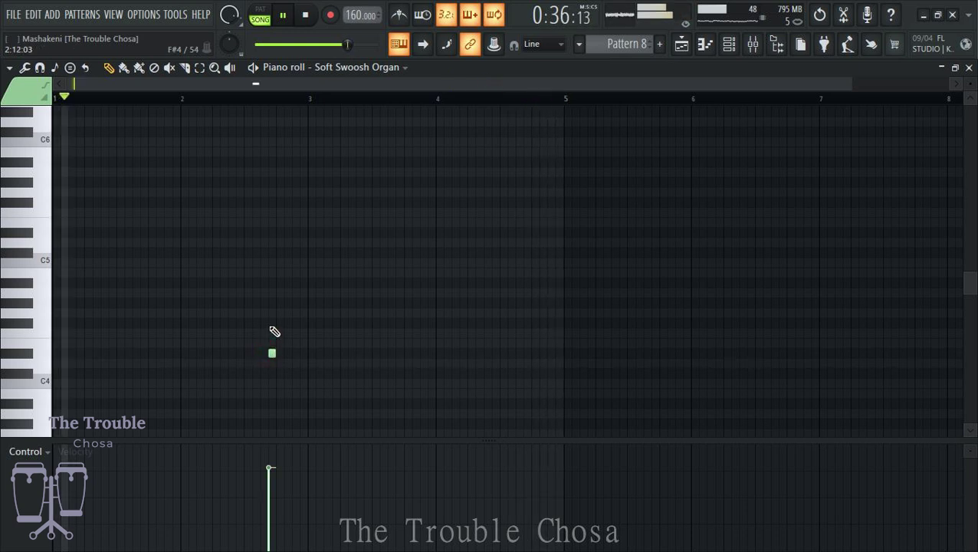
click(272, 303)
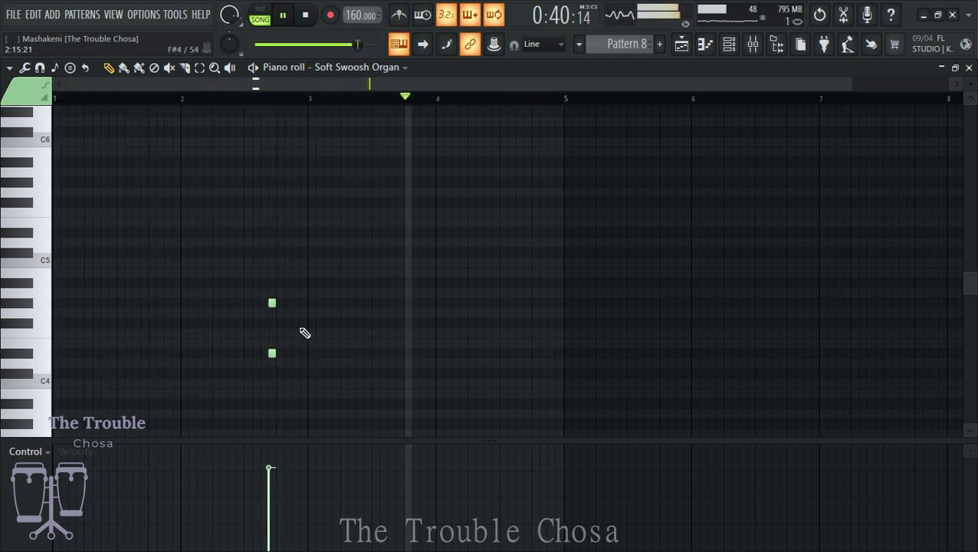
right_click(272, 303)
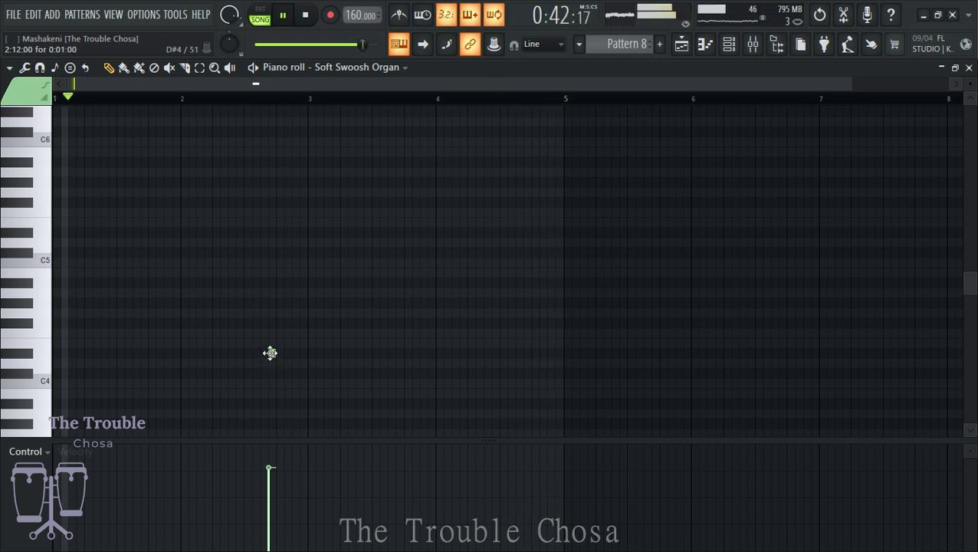
Raise the bar 2 note to A#4, stack a D#5 above it, and add a two-step A#4 at step 9.
drag(270, 352, 272, 282)
click(269, 233)
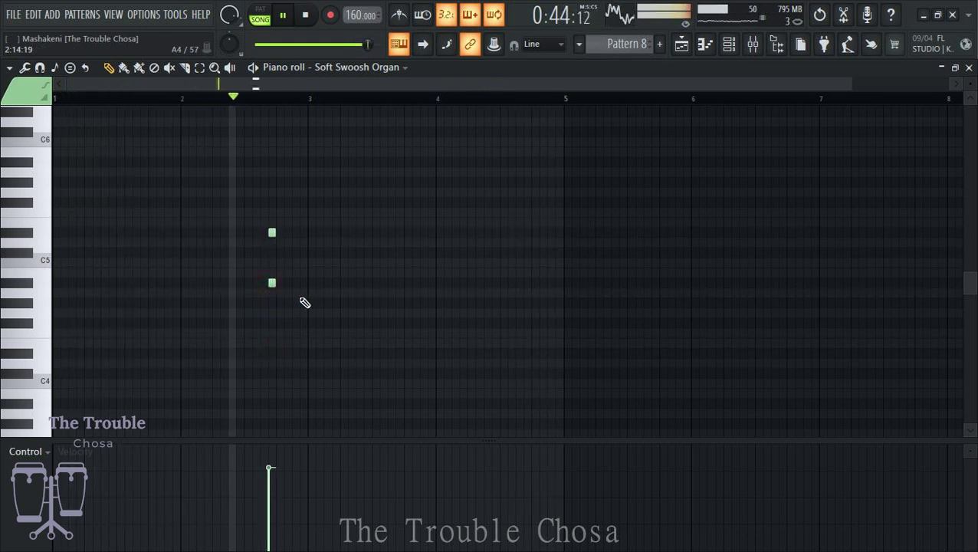
click(247, 282)
drag(252, 283, 260, 283)
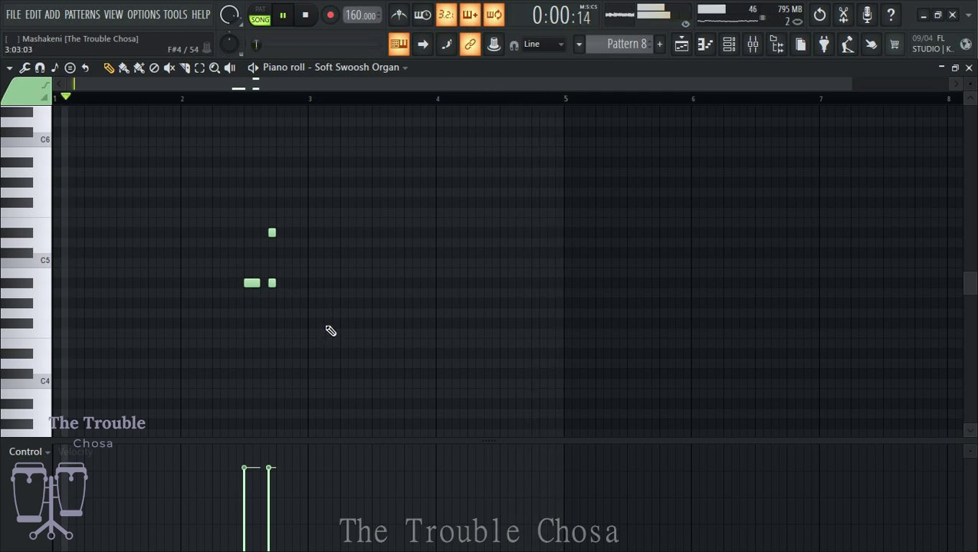
In bar 4 of Soft Swoosh Organ, add a two-step C#5 at step 9 and one-step C#5 and G#4 notes at step 12.
click(507, 252)
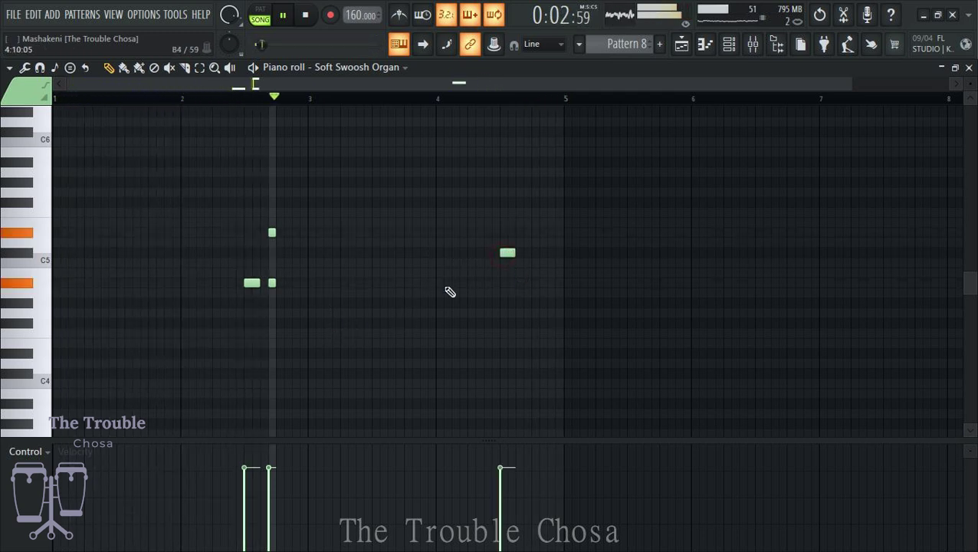
click(526, 252)
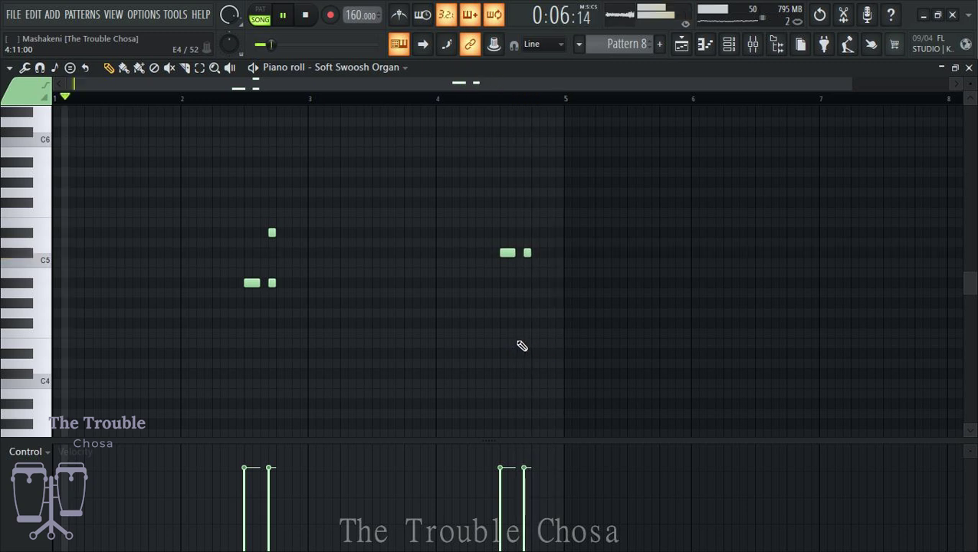
click(526, 301)
key(F7)
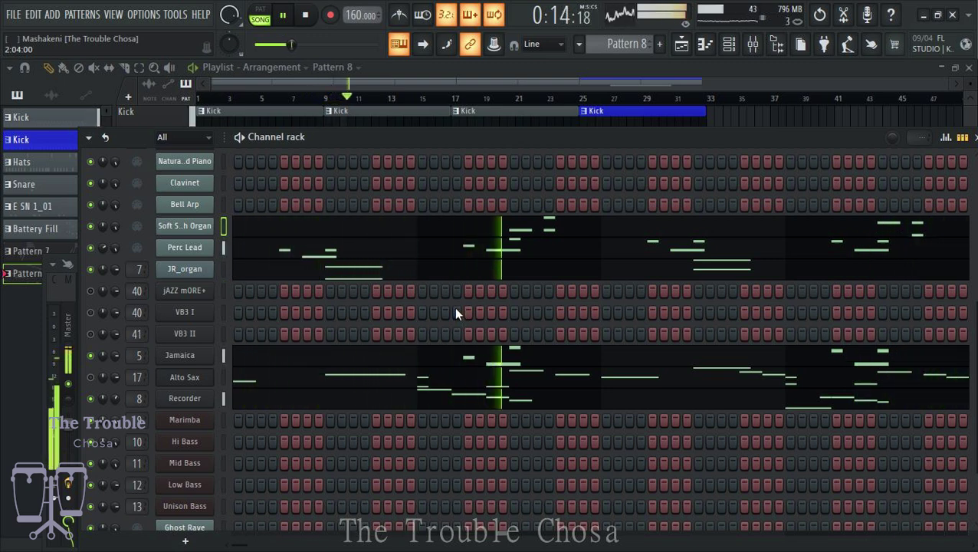
In Bell Arp, place a five-step C#5 at the start of bar 4 and a one-step D#5 at step 15 of bar 3.
right_click(207, 198)
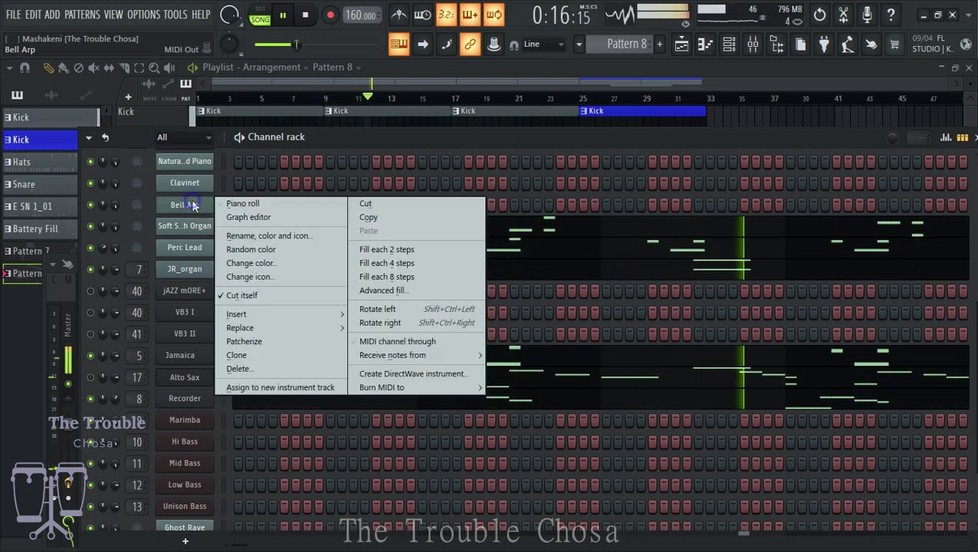
click(187, 203)
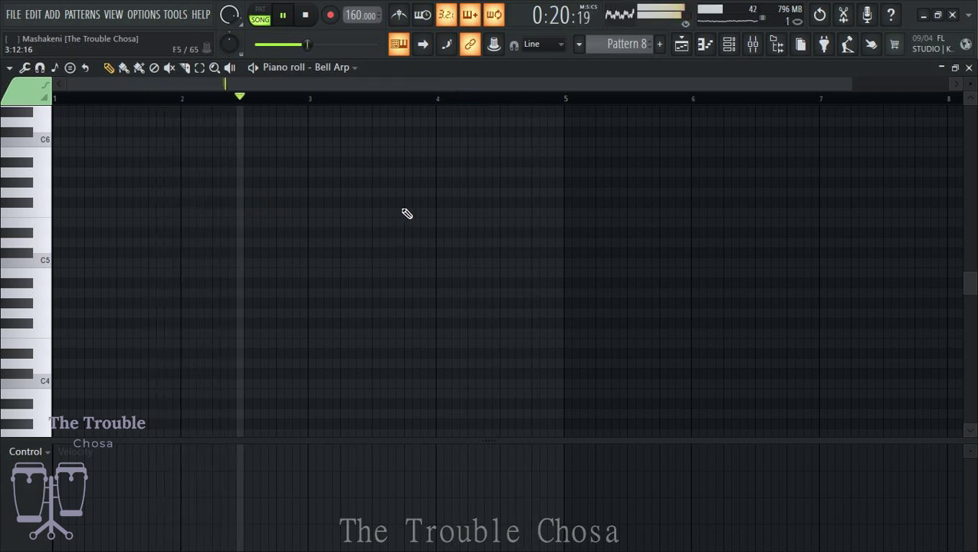
click(438, 254)
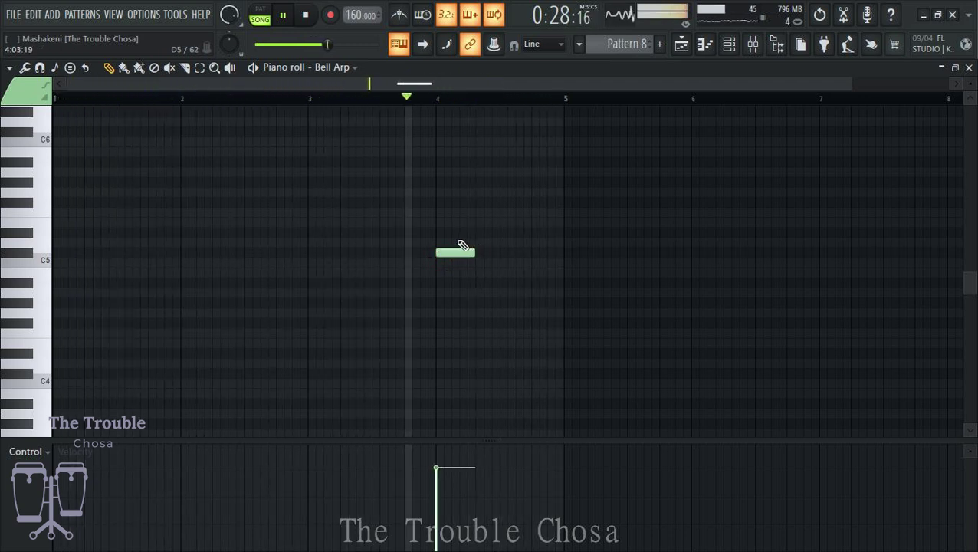
click(423, 233)
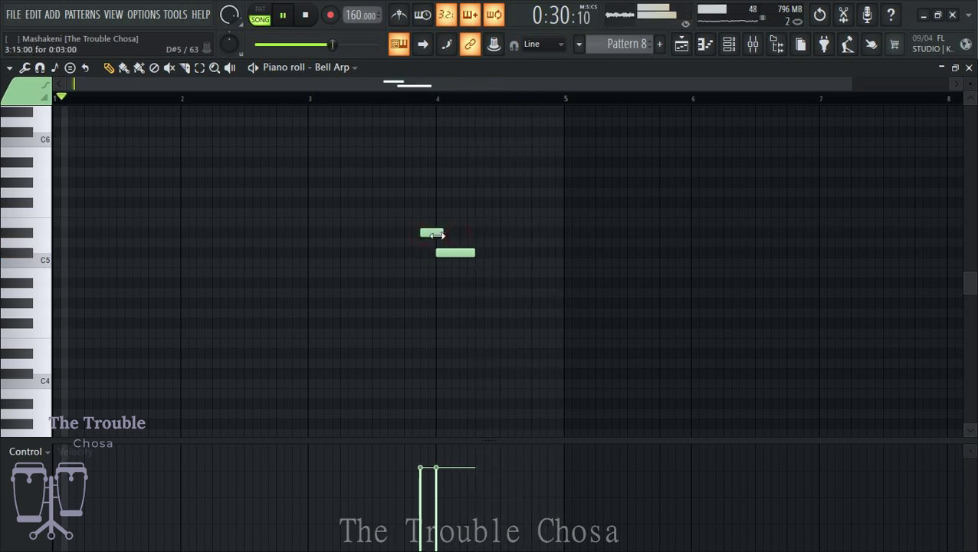
drag(437, 234, 419, 232)
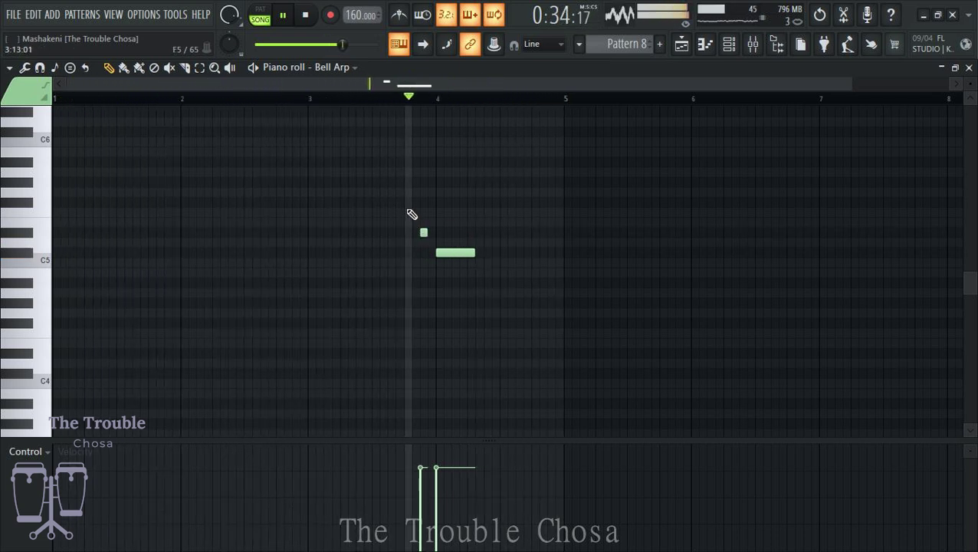
Add a one-step F5 at step 13 and a two-step G#5 at step 9 of bar 3, and save the project.
click(407, 212)
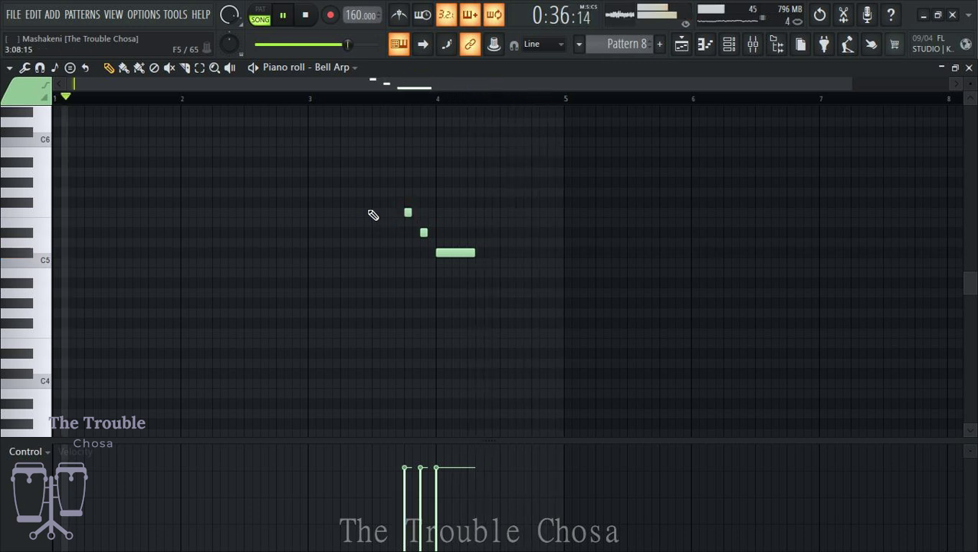
click(375, 182)
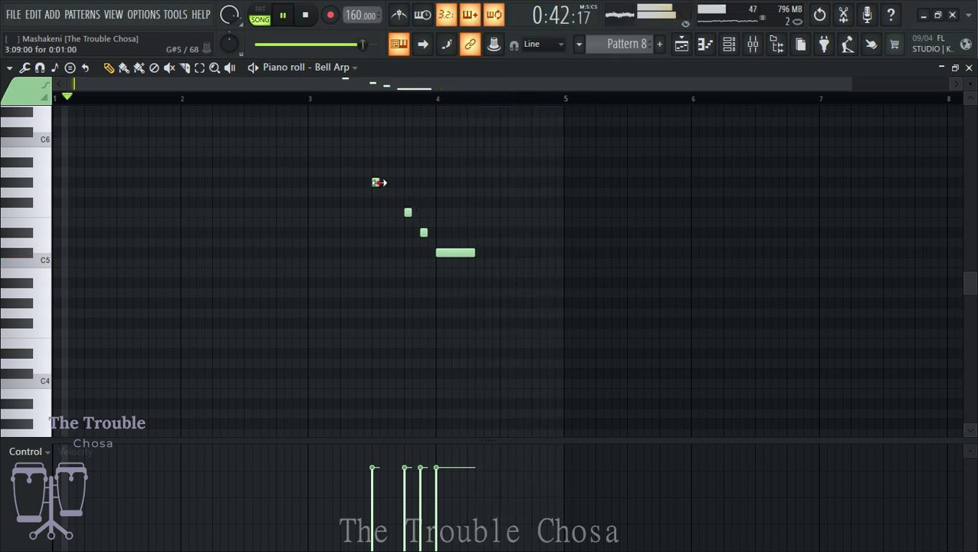
drag(378, 183, 387, 183)
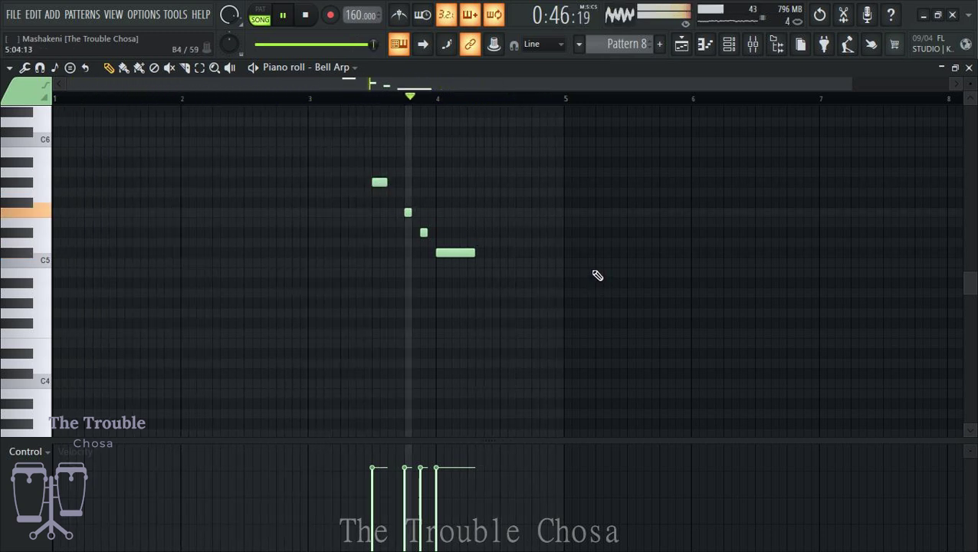
key(ctrl+s)
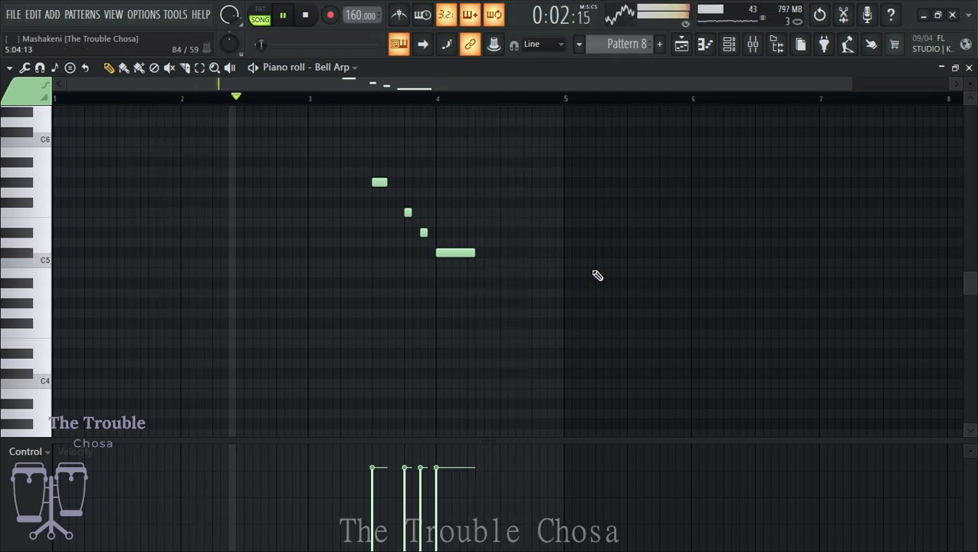
key(F7)
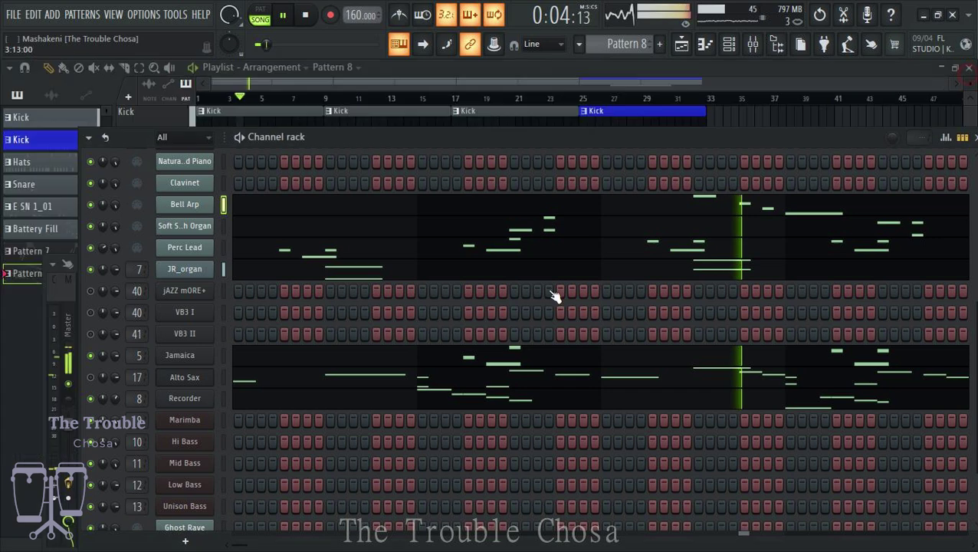
key(ctrl+s)
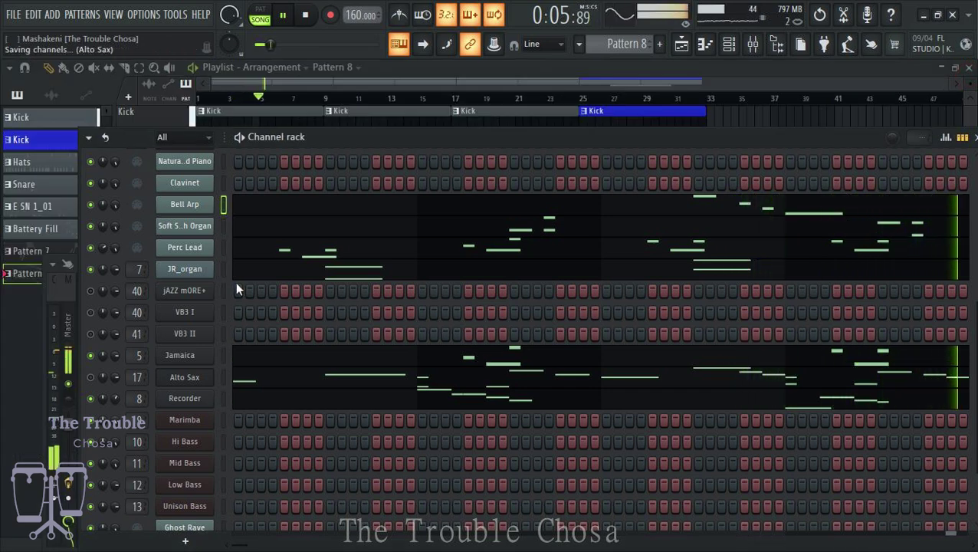
In the Clave piano roll, place a one-step D#4 at the start of bar 1 and a one-step A#3 at step 11 of bar 2.
scroll(494, 360, down, 2)
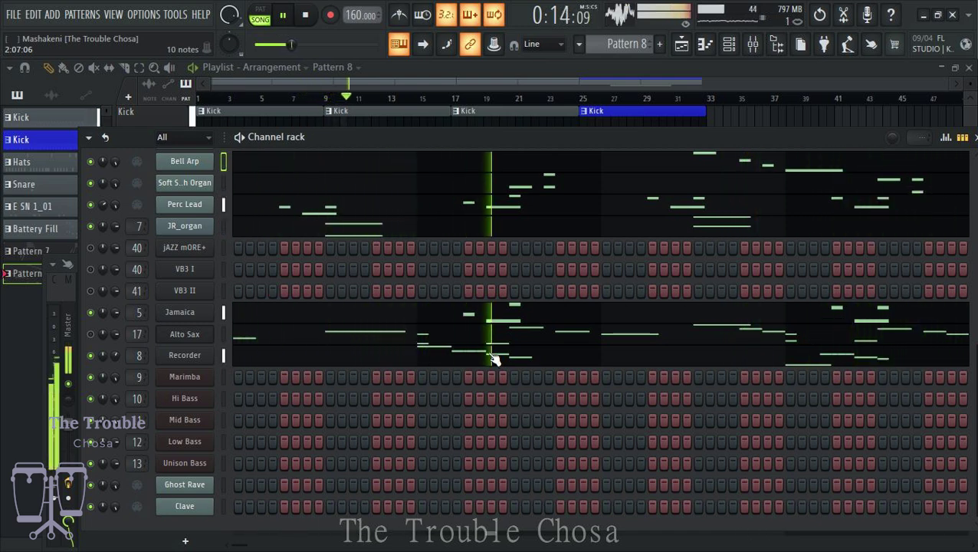
right_click(184, 507)
click(244, 348)
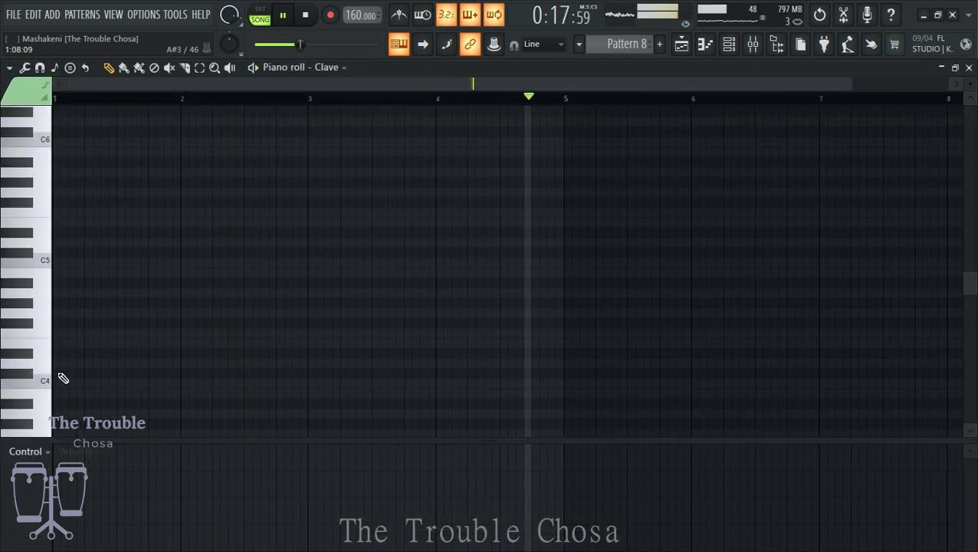
click(25, 355)
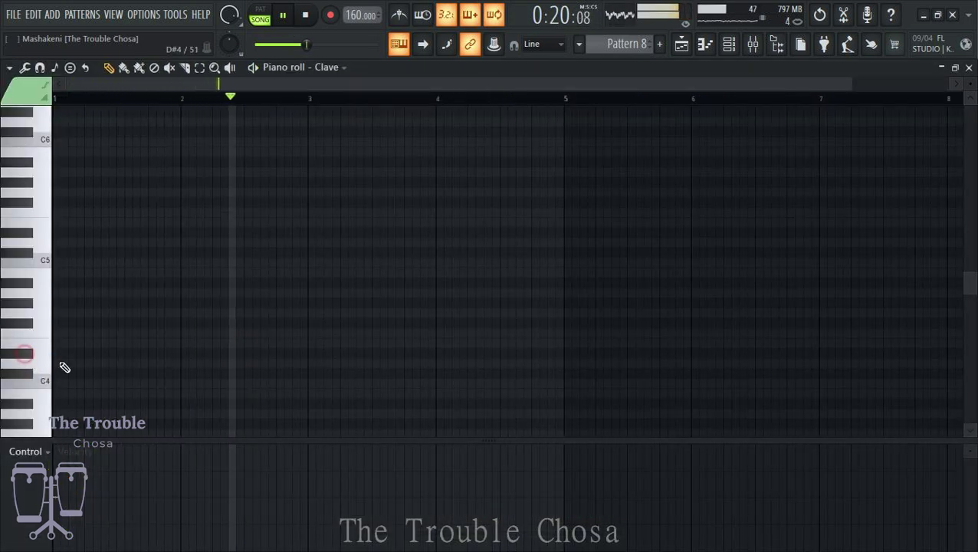
click(83, 353)
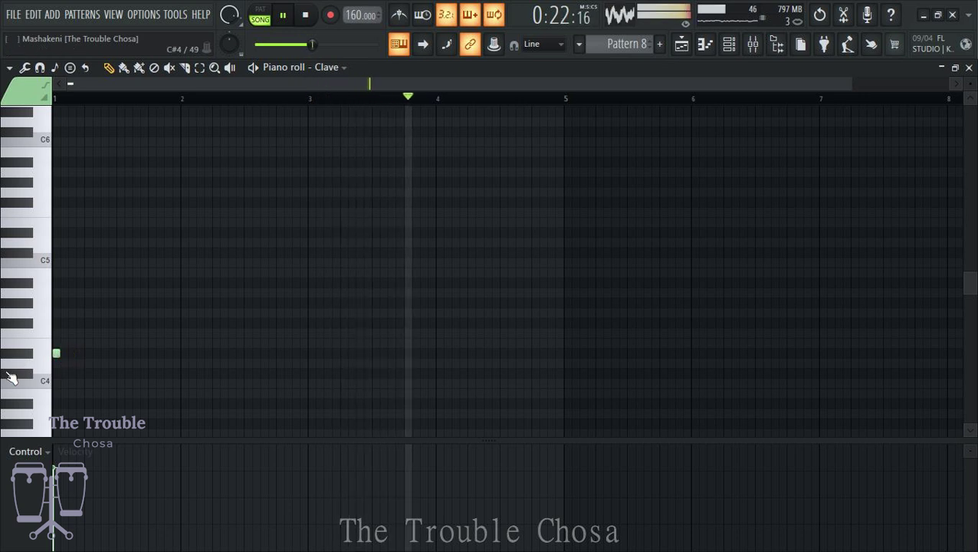
drag(68, 354, 56, 356)
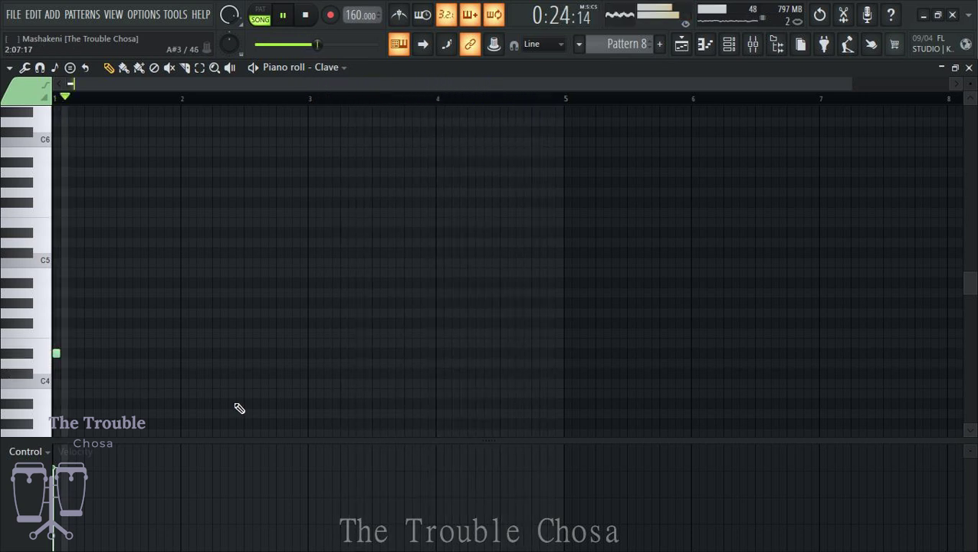
click(262, 403)
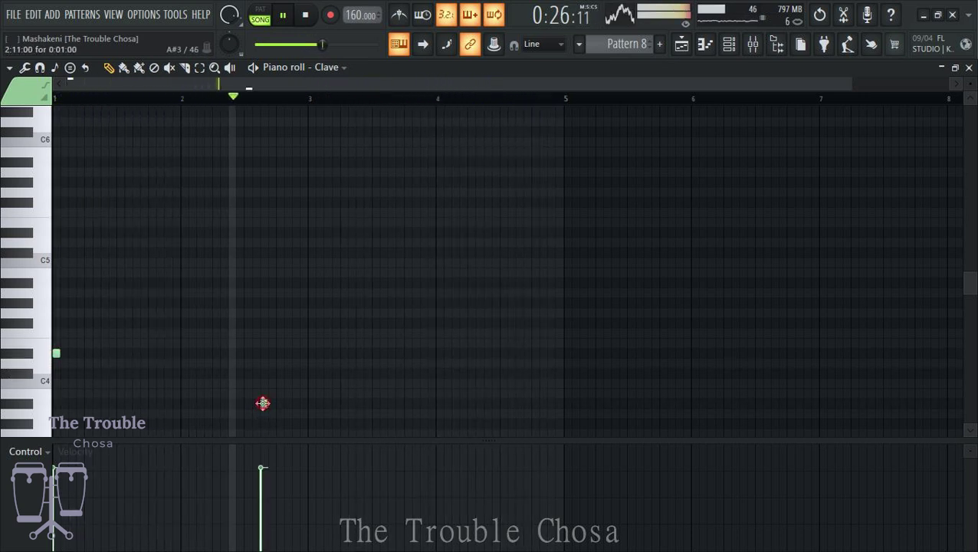
In bar 2, move A#3 to step 12 and add one-step A#3 notes at steps 13 and 15, plus a C#4 starting bar 3.
drag(263, 404, 270, 404)
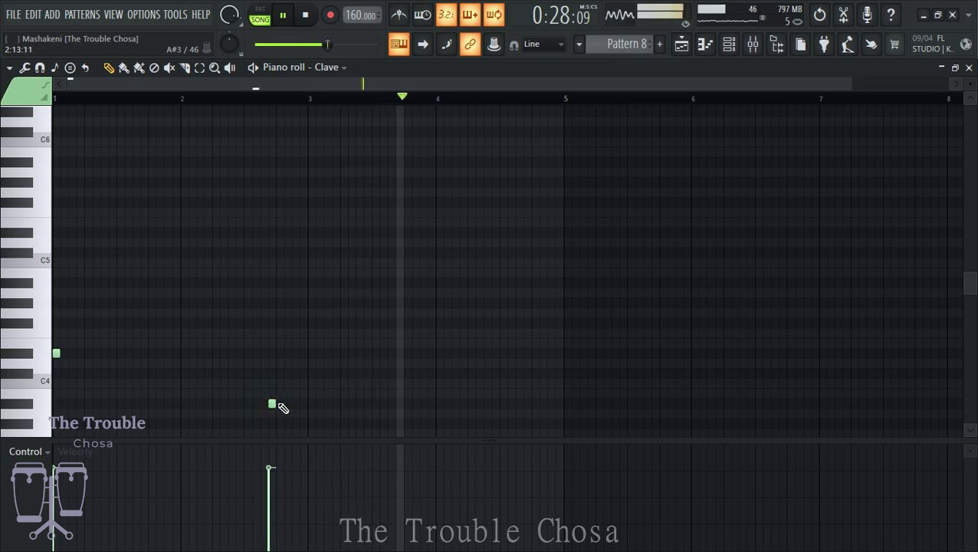
click(280, 404)
click(296, 404)
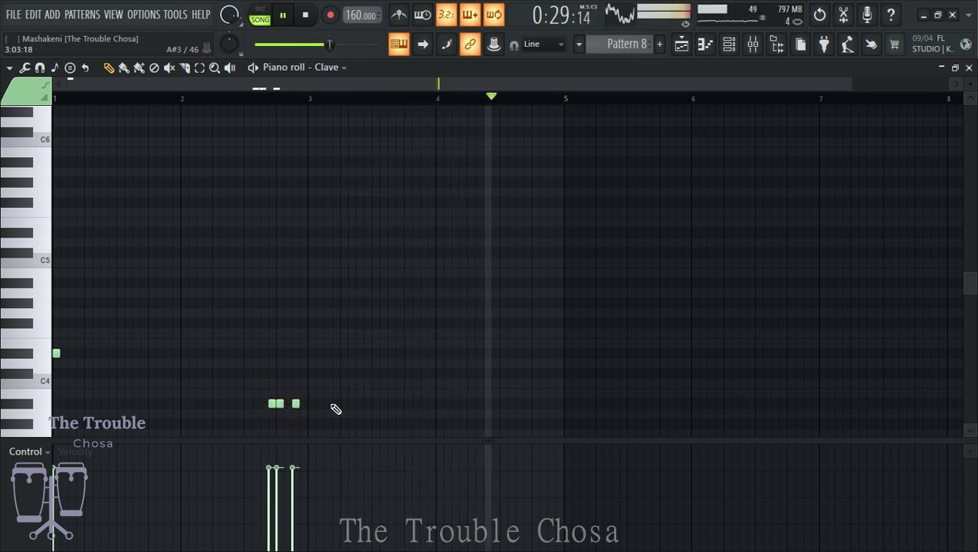
click(311, 373)
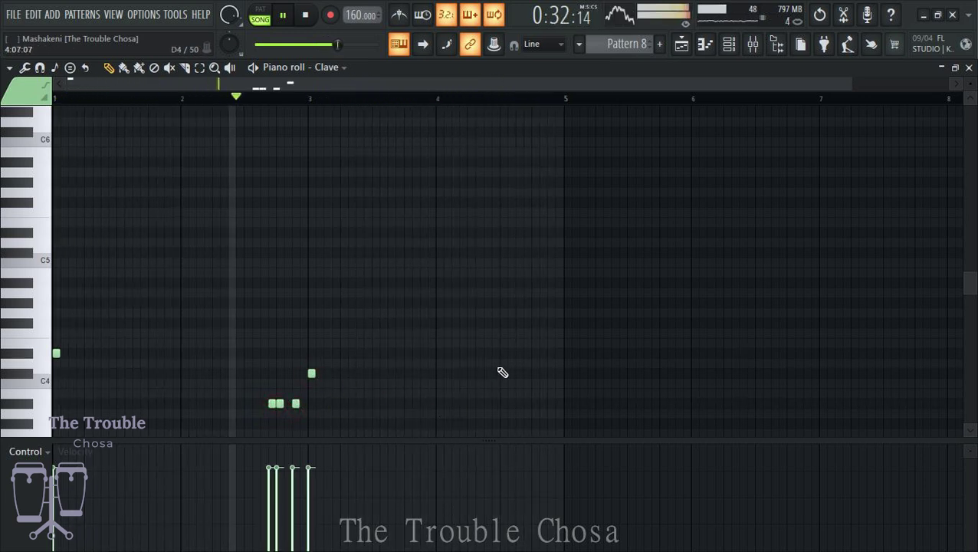
In bar 4 of Clave, place one-step C#4 notes at steps 12 and 15 and an F4 at step 13, and close the piano roll.
click(527, 373)
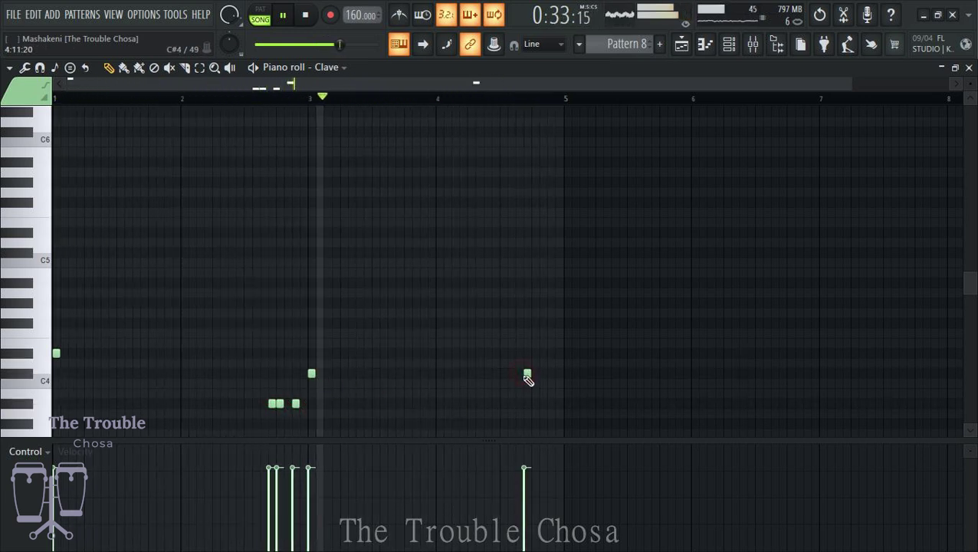
click(535, 334)
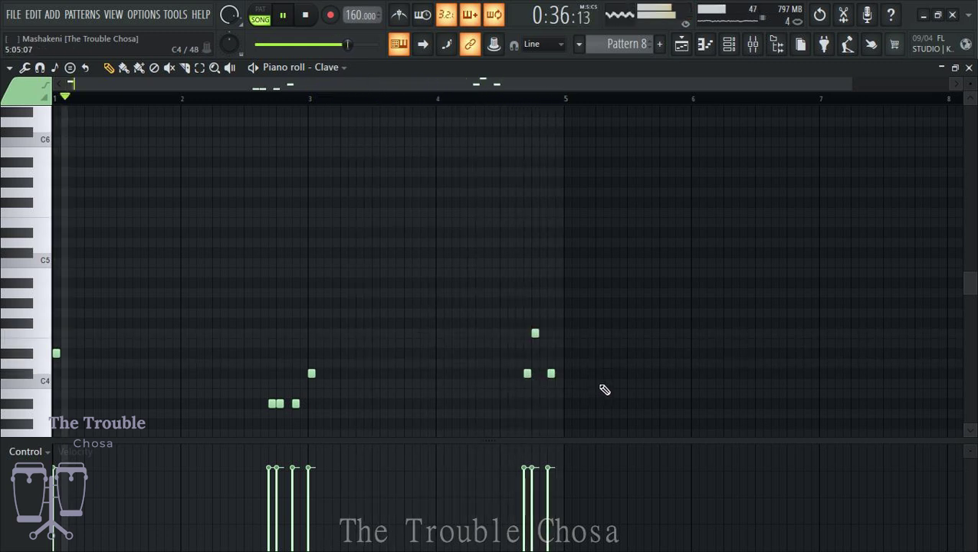
click(970, 66)
In the Ghost Rave piano roll, place a five-step F#4 at the start of bar 2 and a five-step C#4 at the start of bar 4.
right_click(188, 485)
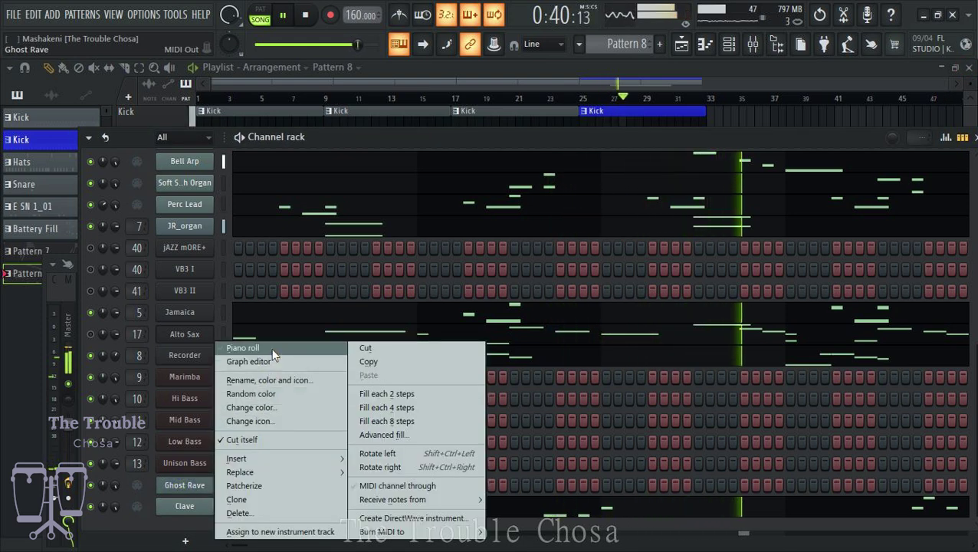
click(245, 348)
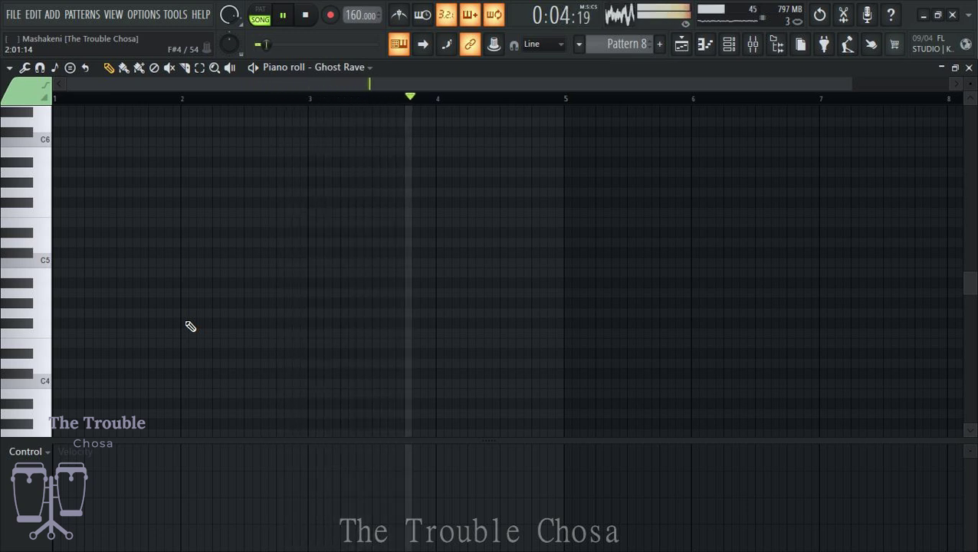
click(184, 323)
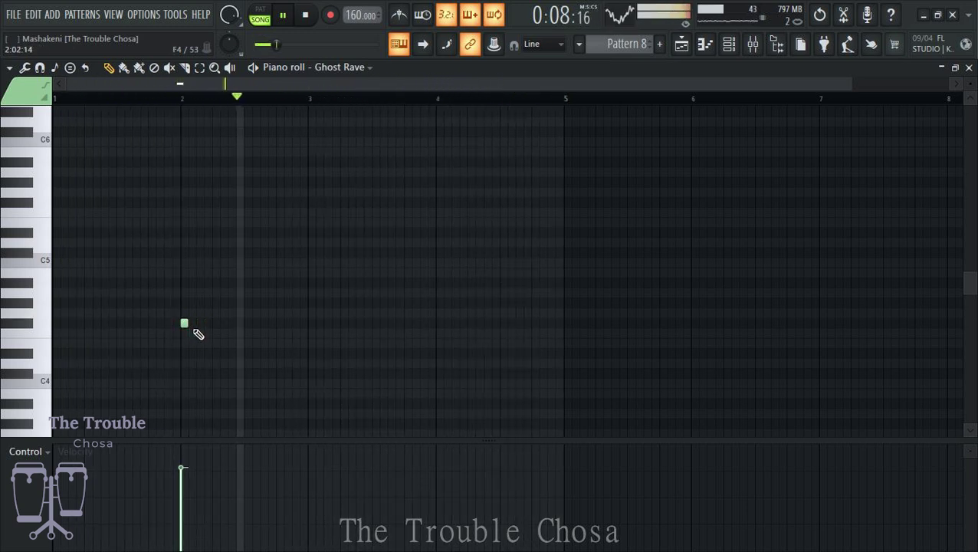
right_click(185, 326)
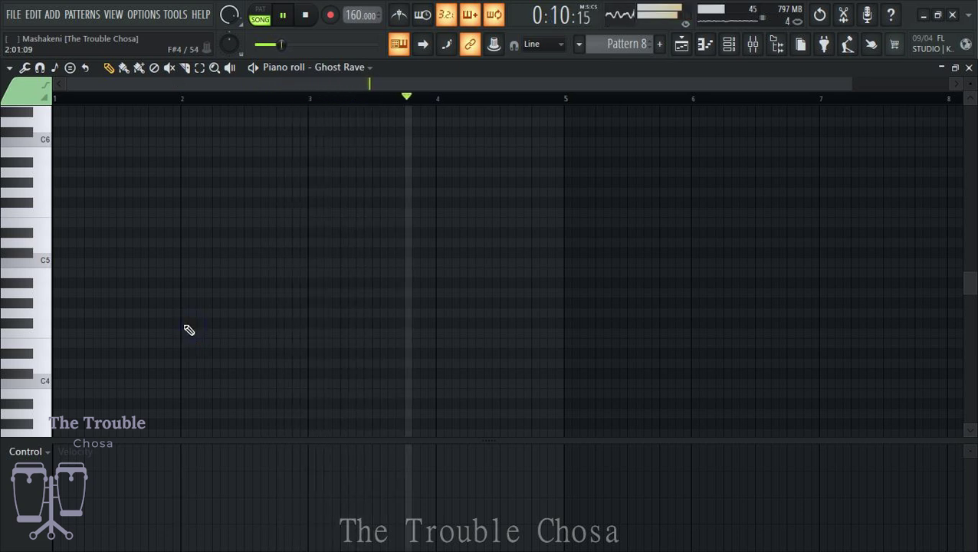
click(185, 325)
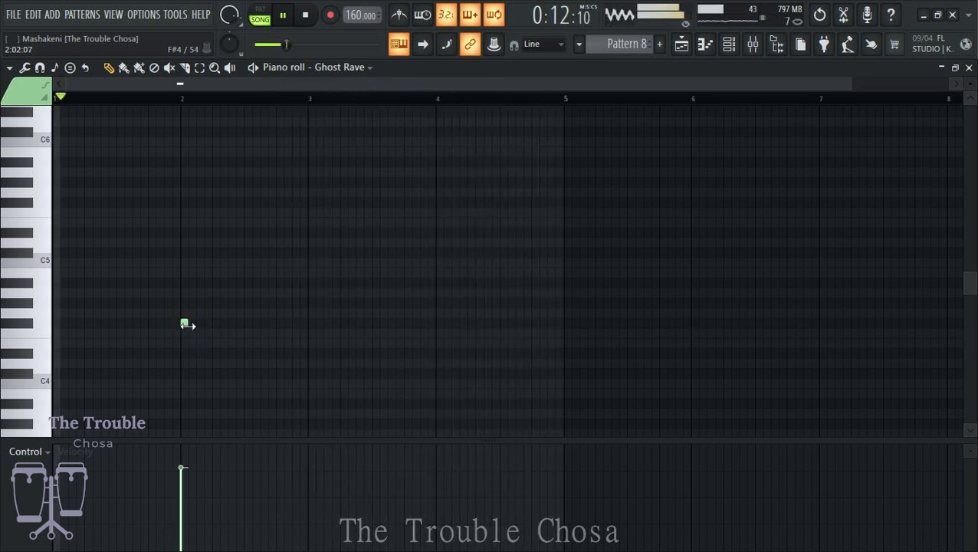
drag(188, 324, 226, 324)
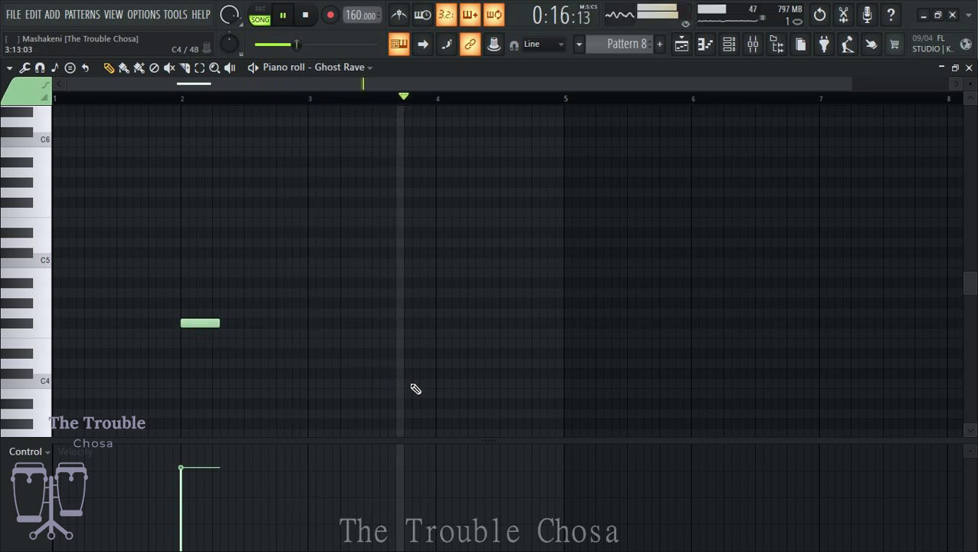
click(435, 378)
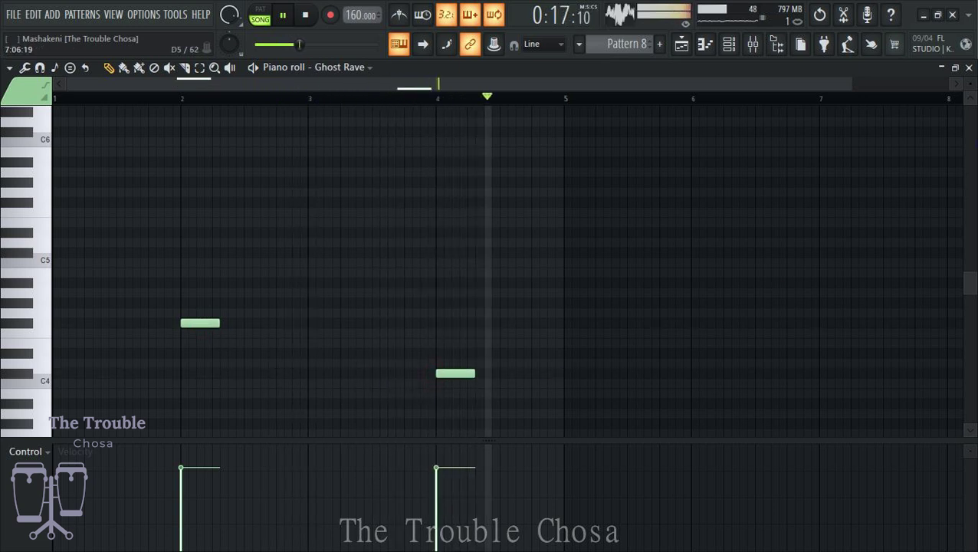
click(968, 67)
In the Unison Bass piano roll, place a five-step D#4 at step 9 of bar 1 and a five-step C#4 at step 9 of bar 3.
right_click(194, 464)
click(244, 347)
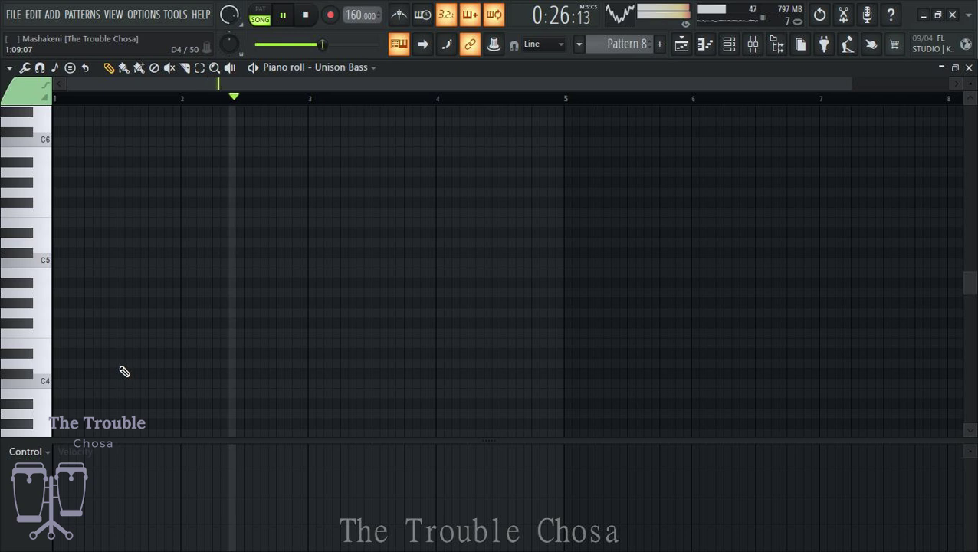
click(122, 354)
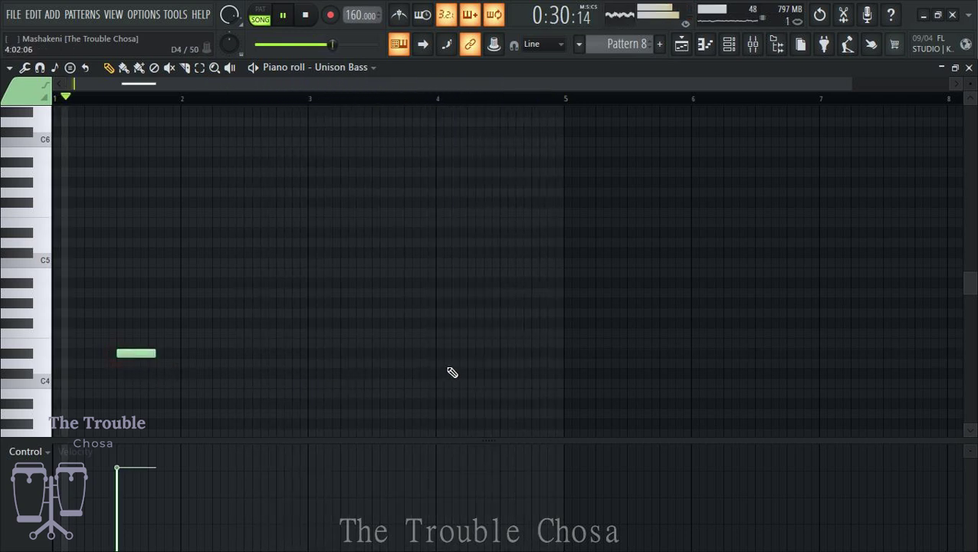
click(376, 373)
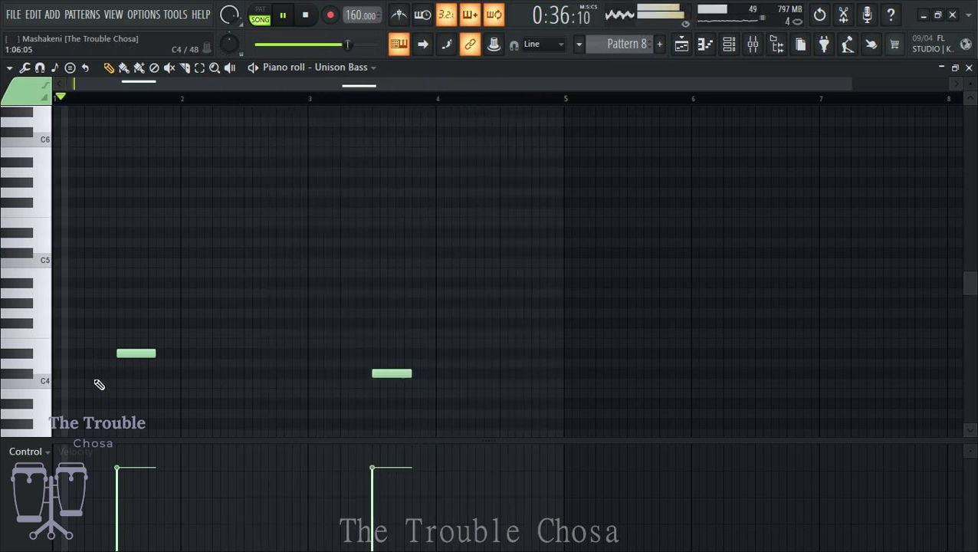
Add a one-step D#4 at step 6 of bar 1 and a one-step C#4 at step 6 of bar 3.
click(96, 375)
right_click(99, 376)
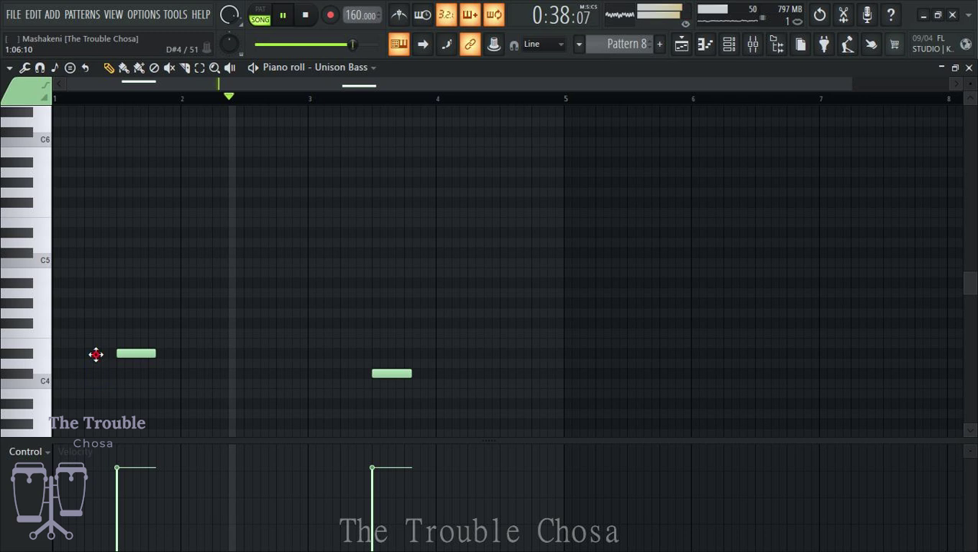
click(96, 353)
click(352, 373)
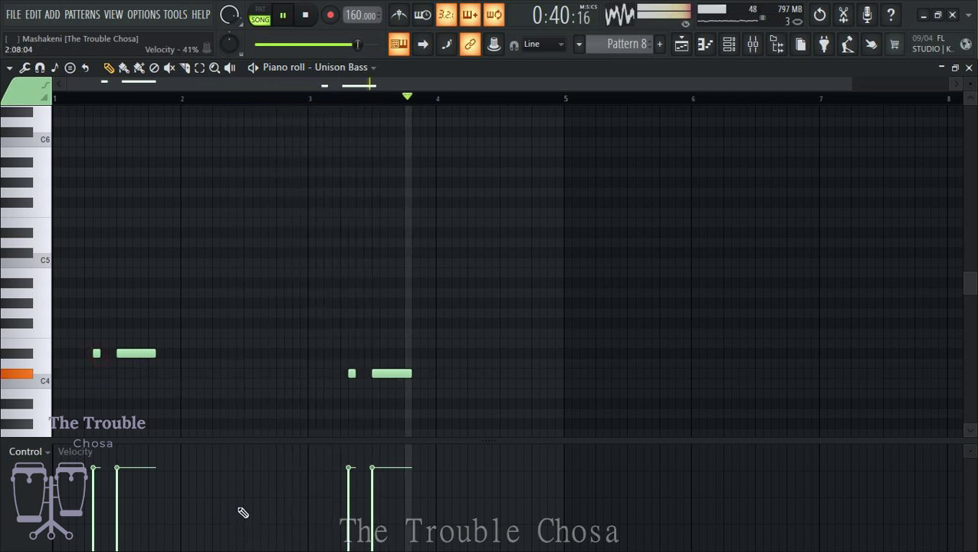
Adjust the velocities of the two C#4 notes in bar 3 to slightly above those of the bar 1 notes.
click(352, 482)
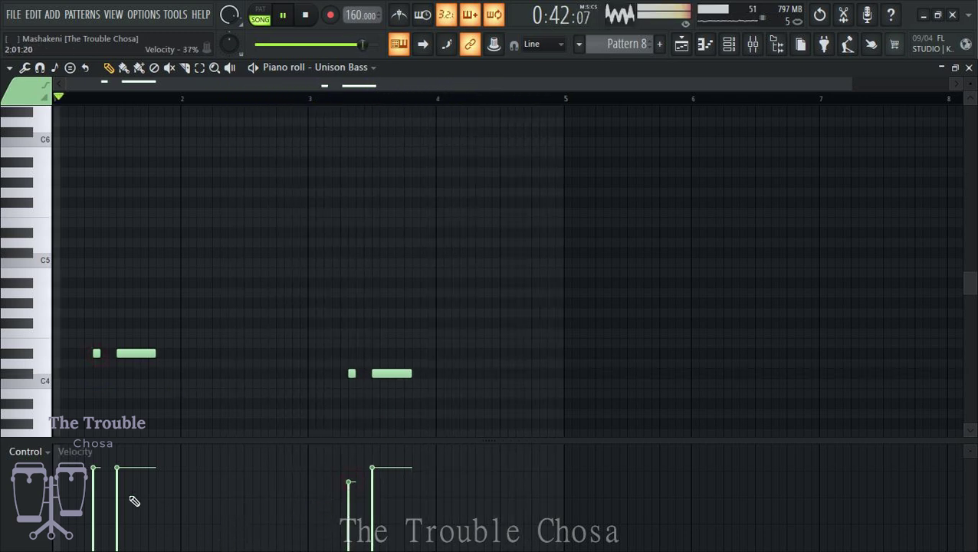
click(372, 478)
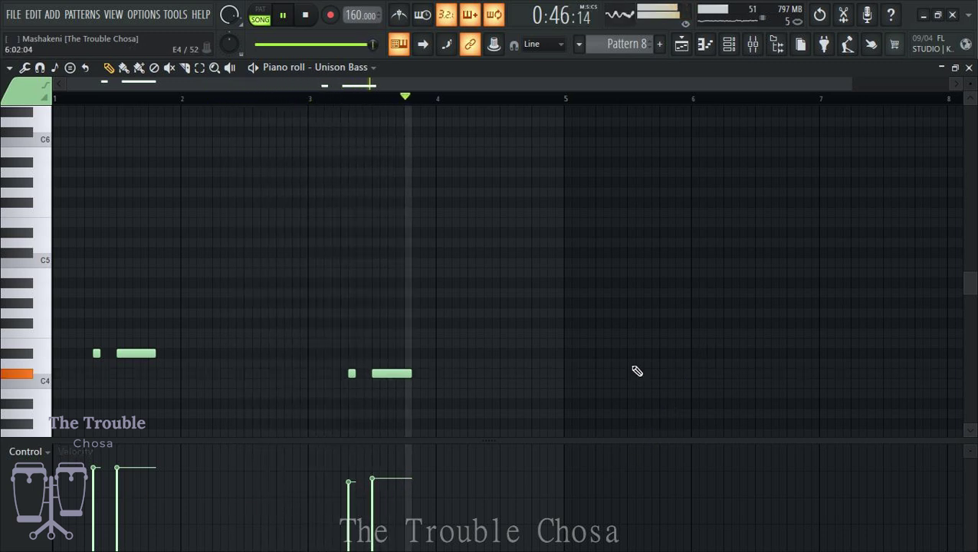
click(360, 473)
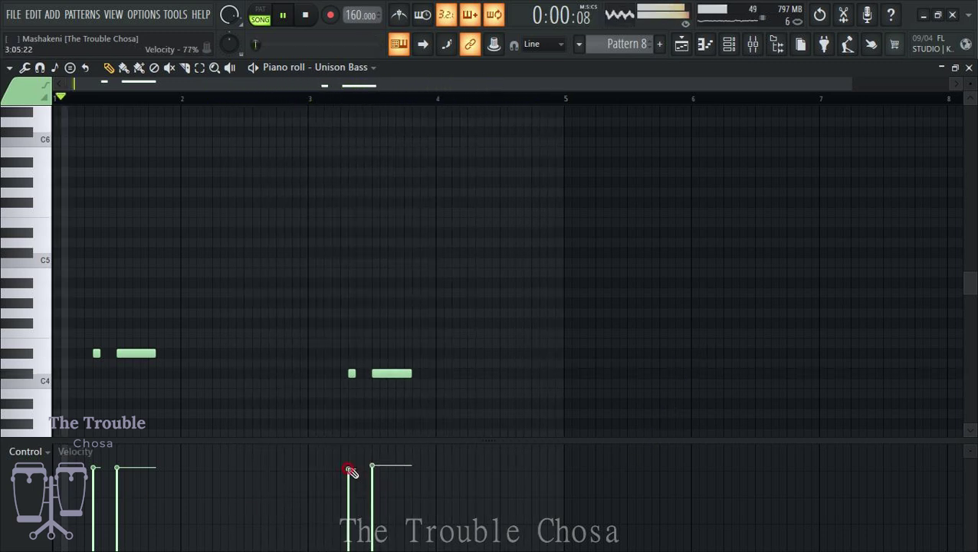
drag(349, 465, 414, 465)
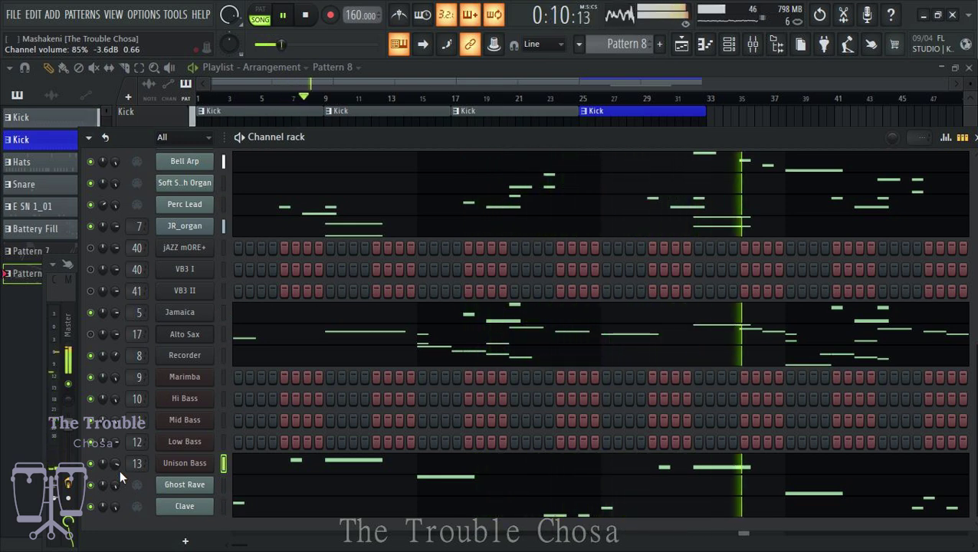
In the Hi Bass piano roll, place a one-step D#5 at the start of bar 1 and a one-step D#4 at step 6.
right_click(183, 399)
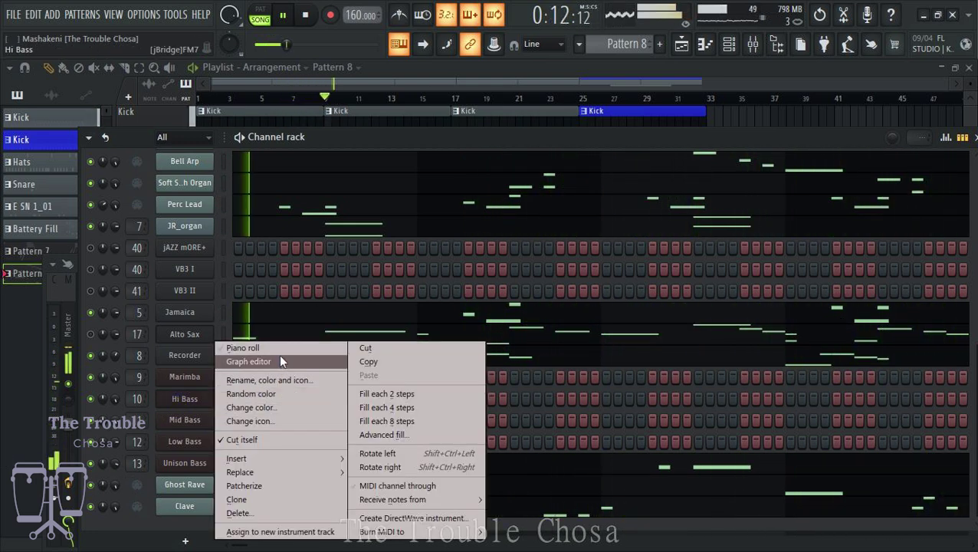
click(243, 348)
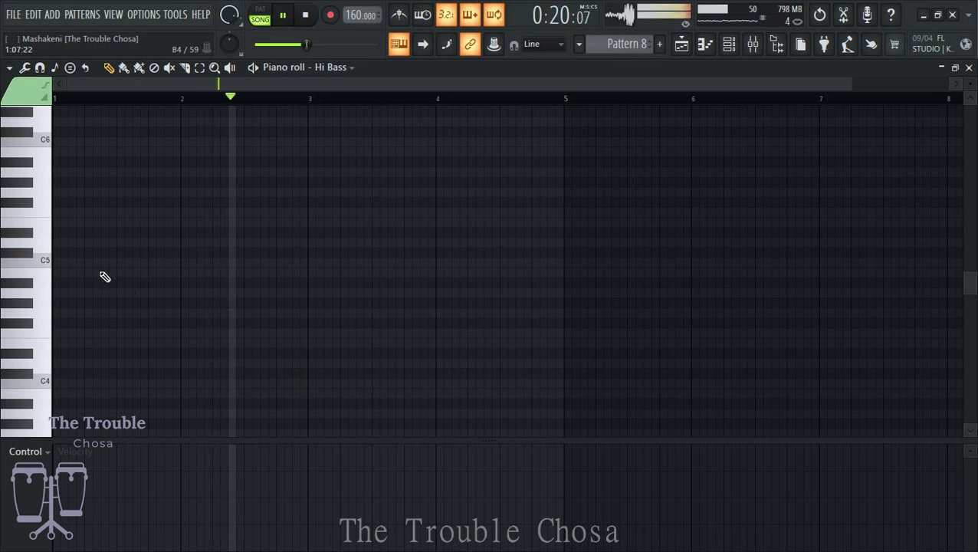
drag(129, 231, 56, 232)
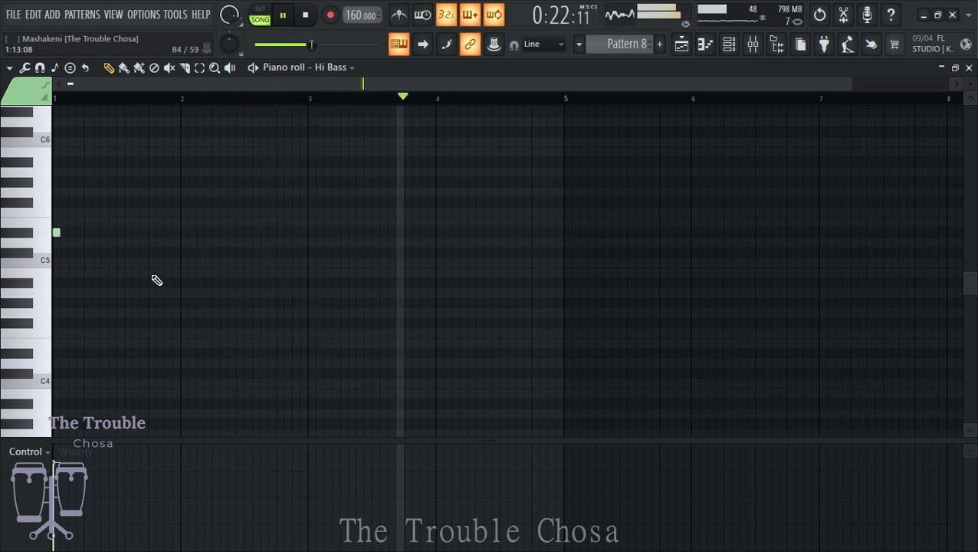
click(98, 354)
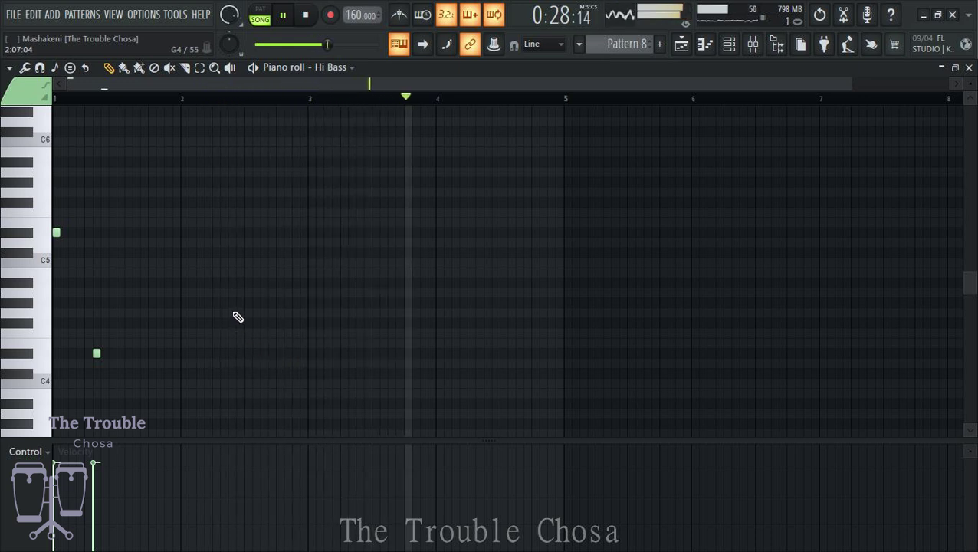
In bar 2 of Hi Bass, place a one-step F#5 at step 1 and one-step F#4 notes at steps 6 and 9.
click(185, 254)
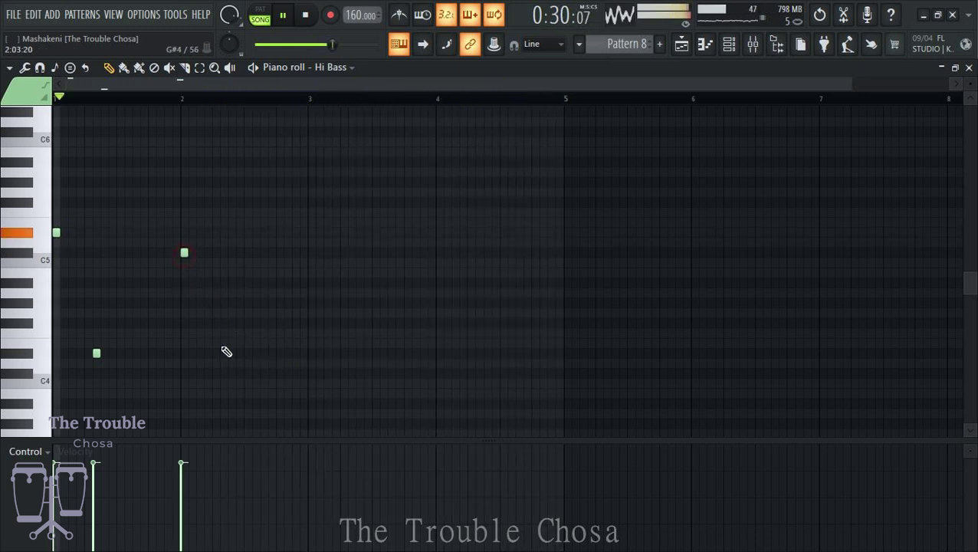
click(224, 323)
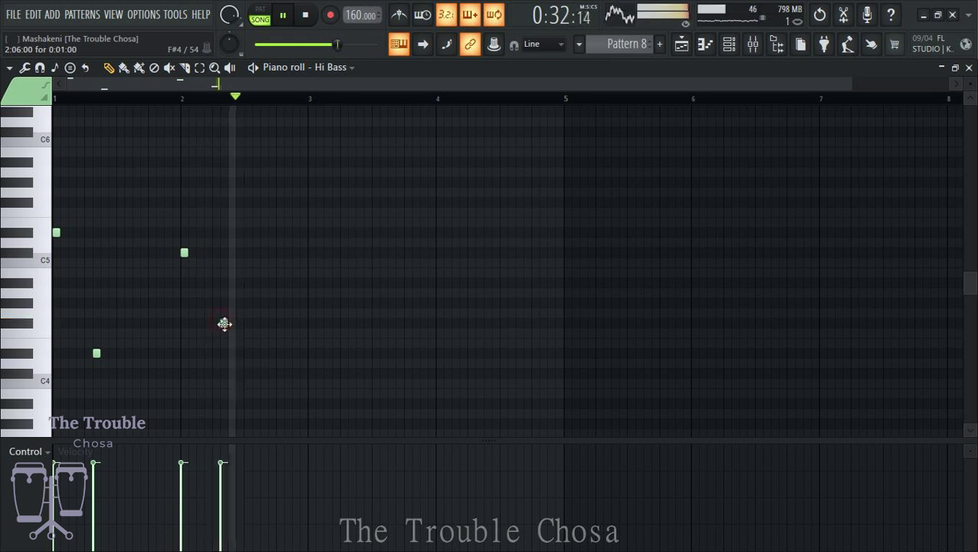
right_click(184, 252)
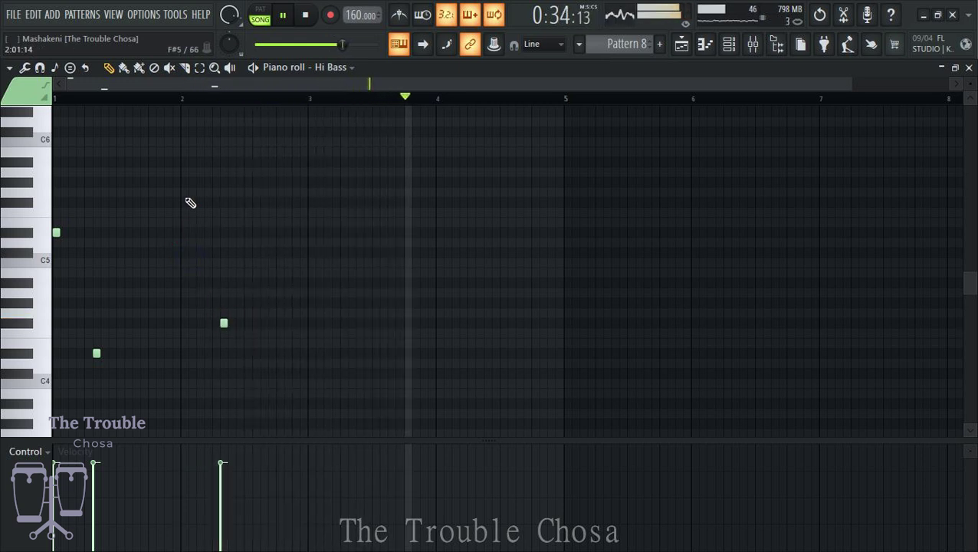
click(183, 203)
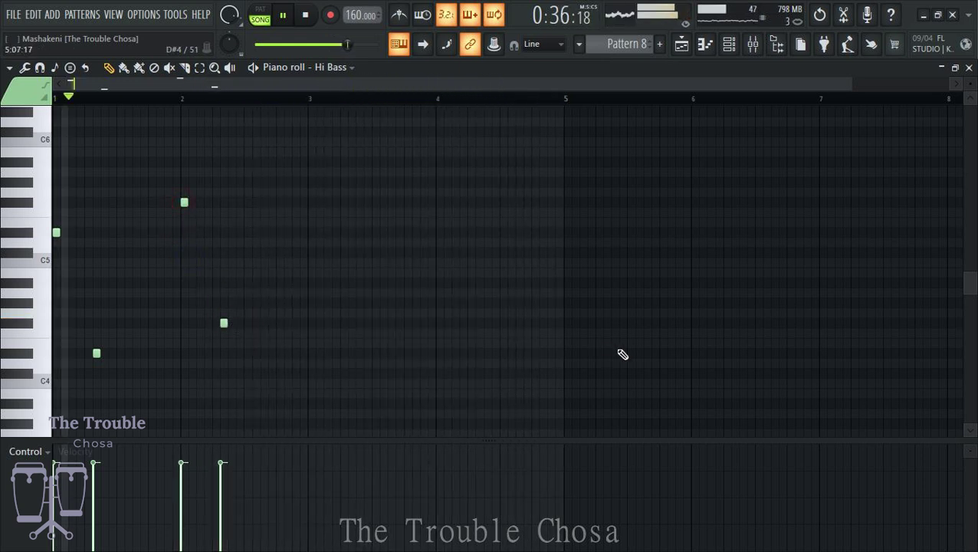
click(247, 322)
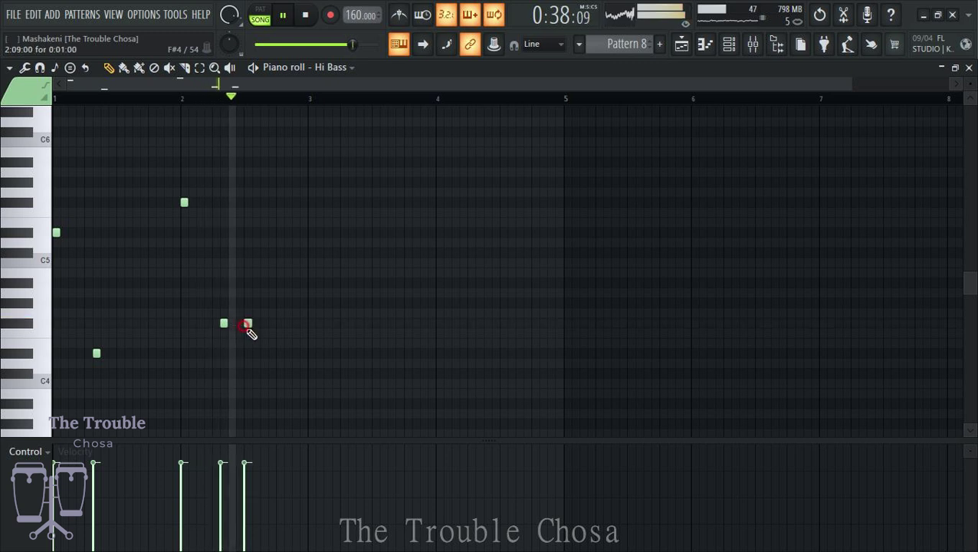
Add one-step A#4 notes at steps 12 and 15 of bar 2 and a C#5 starting bar 3, and close the piano roll.
click(272, 283)
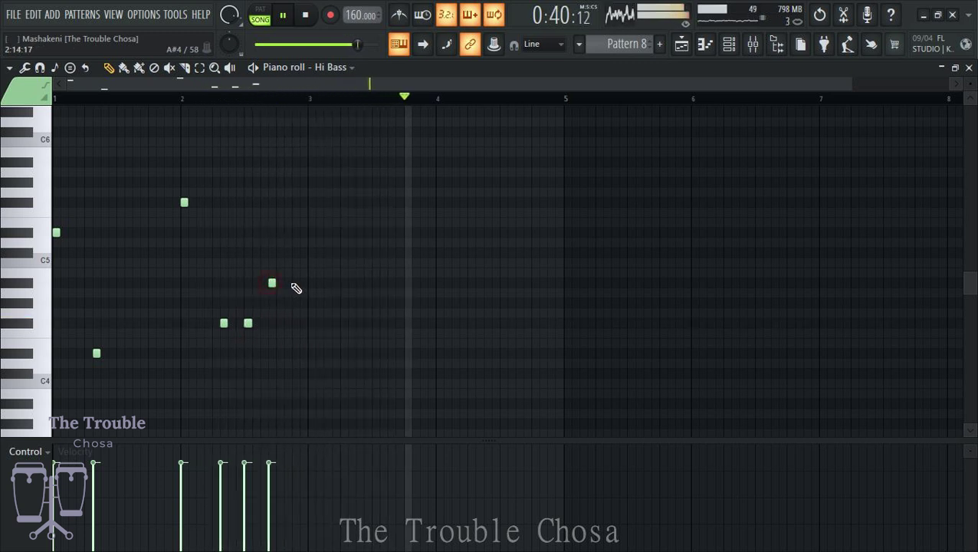
click(295, 282)
click(311, 253)
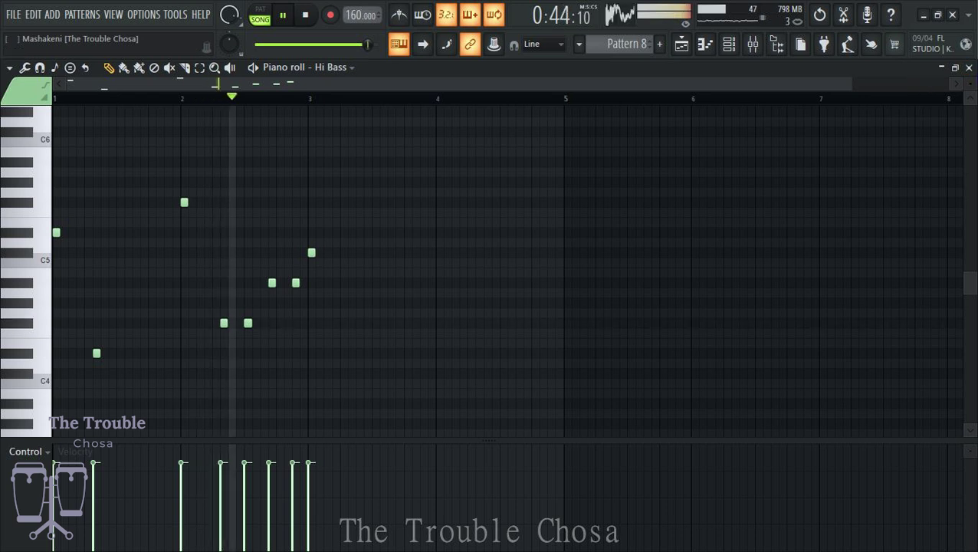
click(969, 67)
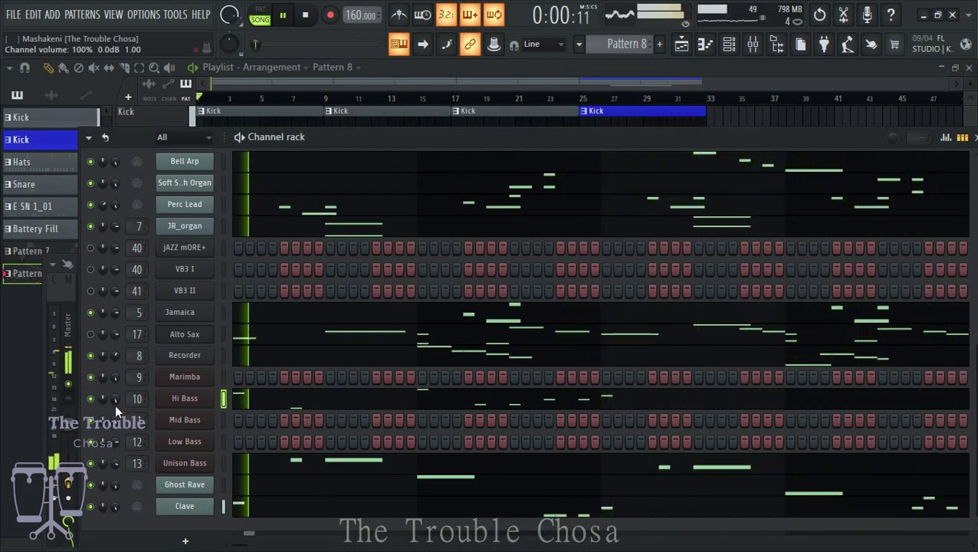
Reopen the Hi Bass piano roll and place a one-step C#4 at step 6 of bar 3.
click(265, 398)
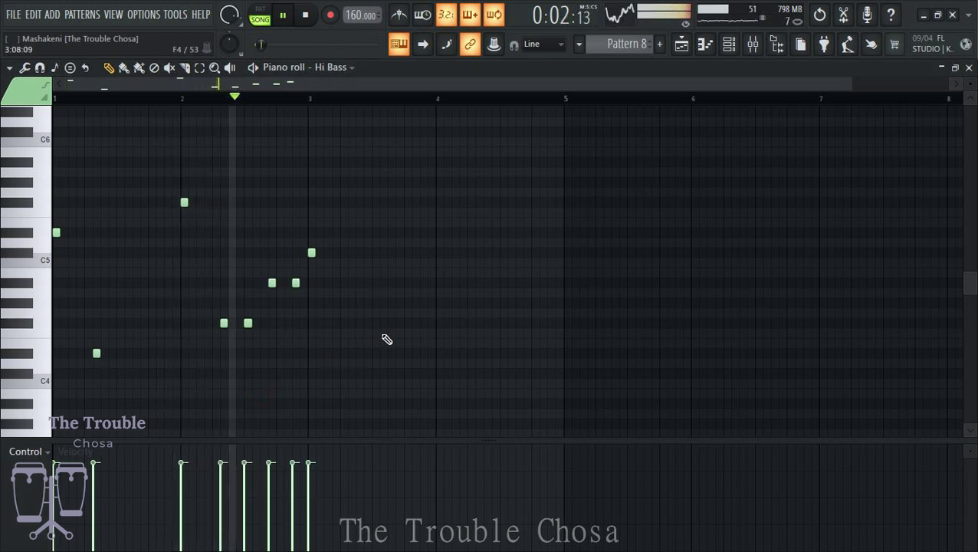
click(349, 374)
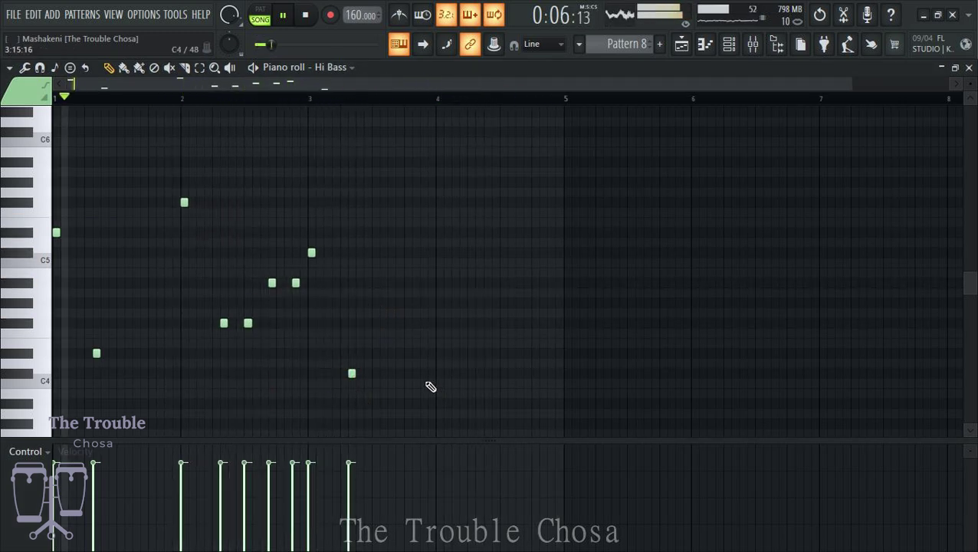
Load AIR TubeDrive into the third effect slot of the Bass Bus mixer track and set its output to +4.4 dB.
click(752, 43)
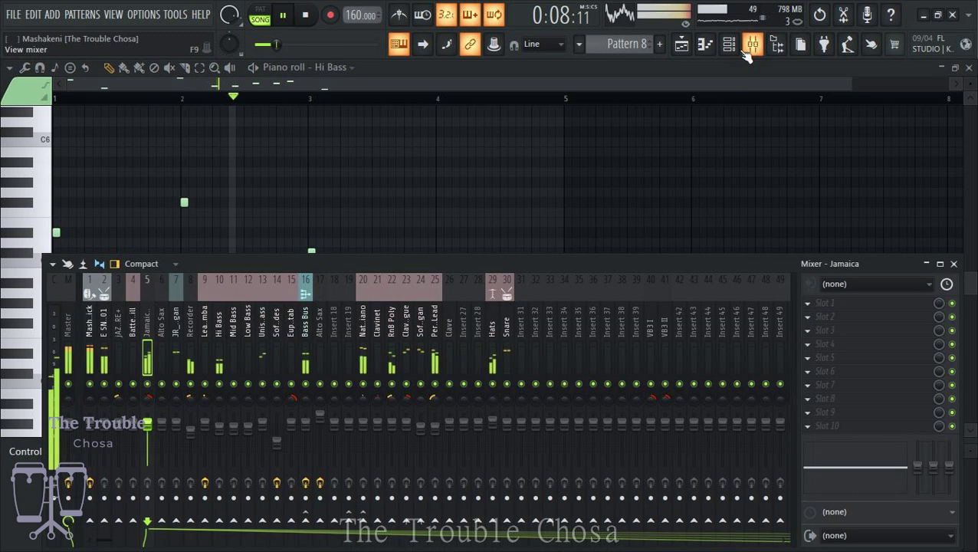
click(305, 334)
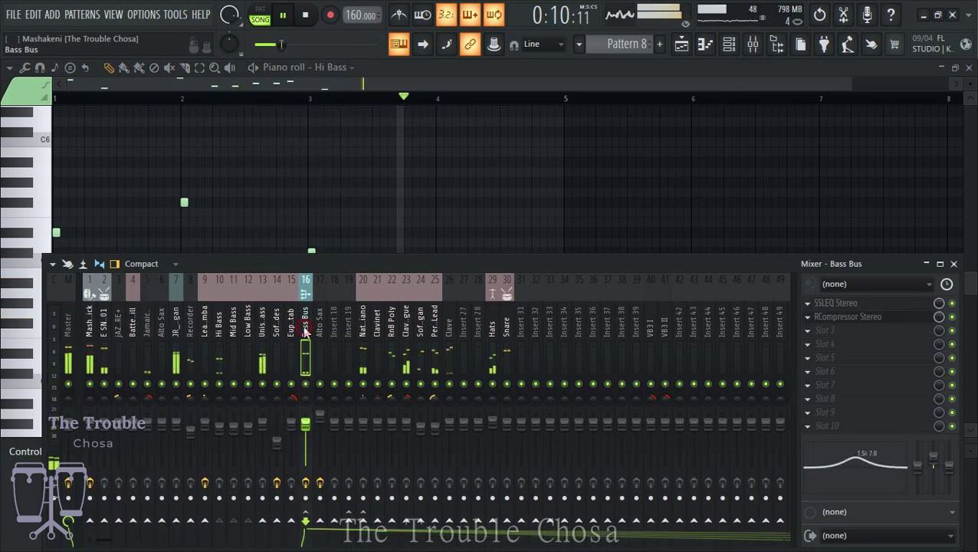
click(808, 333)
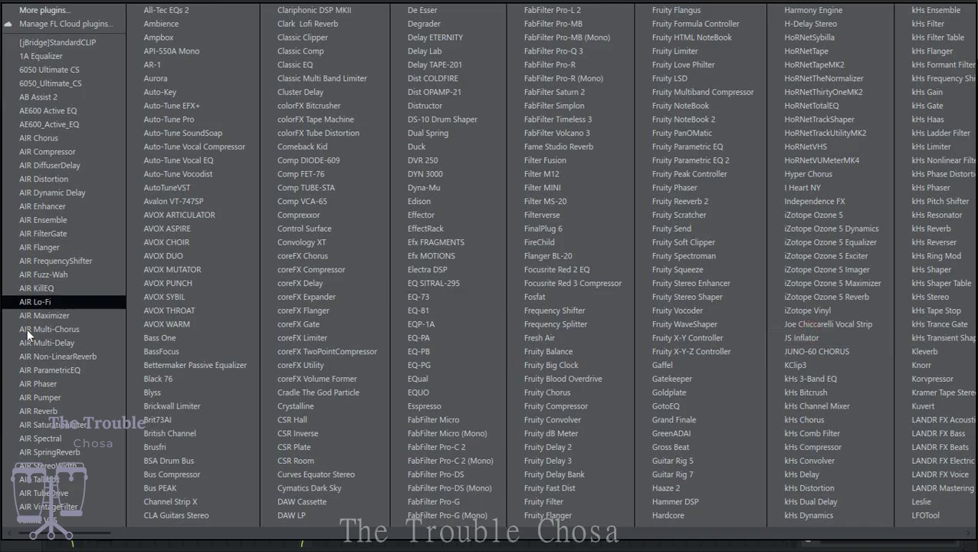
click(66, 494)
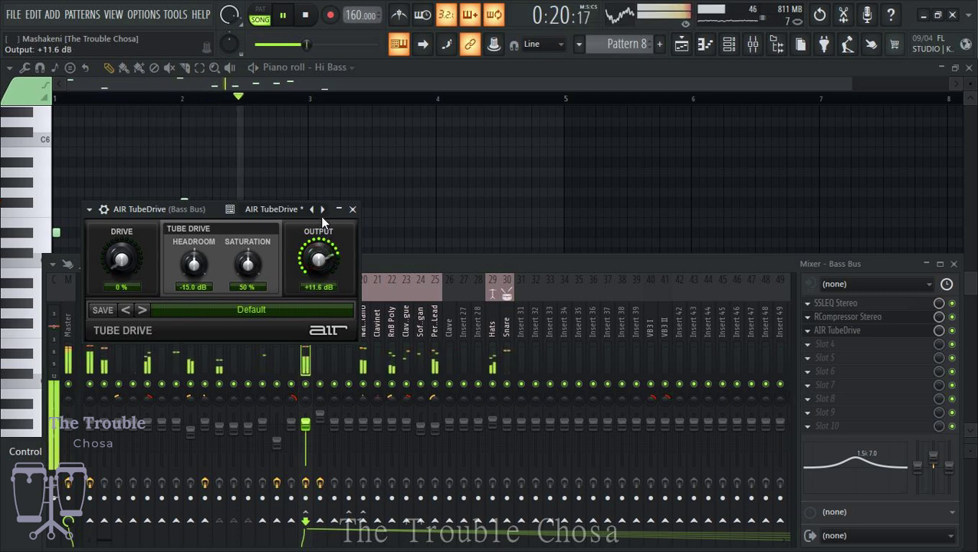
drag(315, 230, 316, 231)
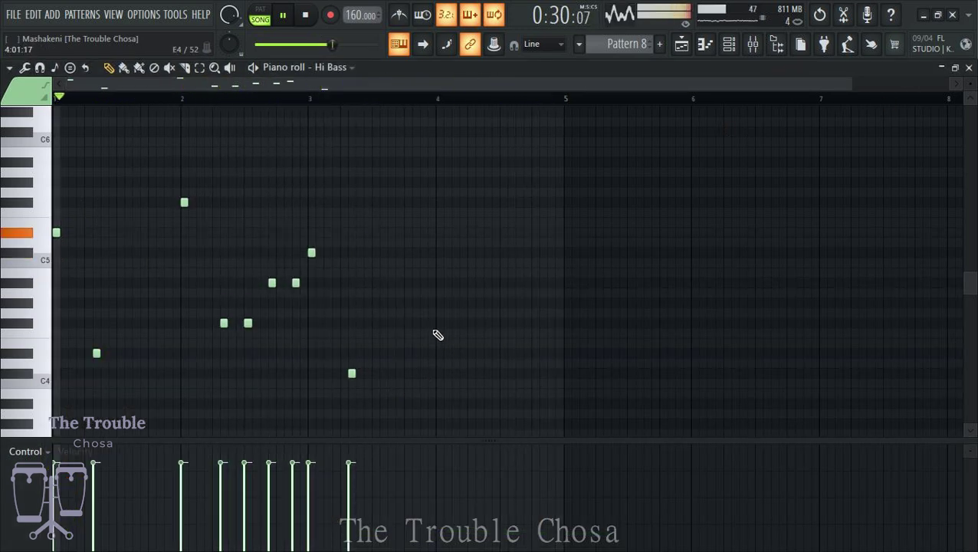
In bar 4 of Hi Bass, place one-step notes C#5 at step 1, C#4 at step 6, F5 at step 13 and C#5 at step 15.
click(439, 252)
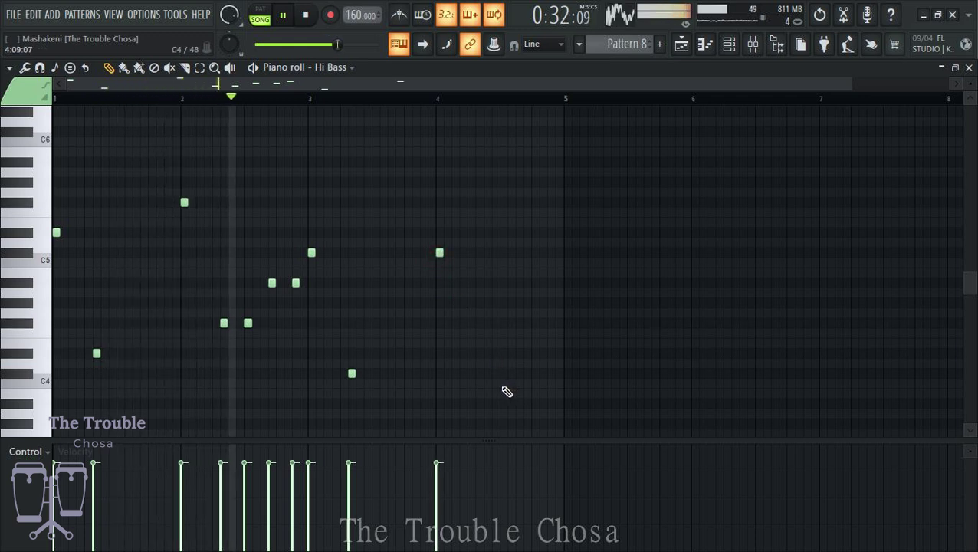
click(478, 373)
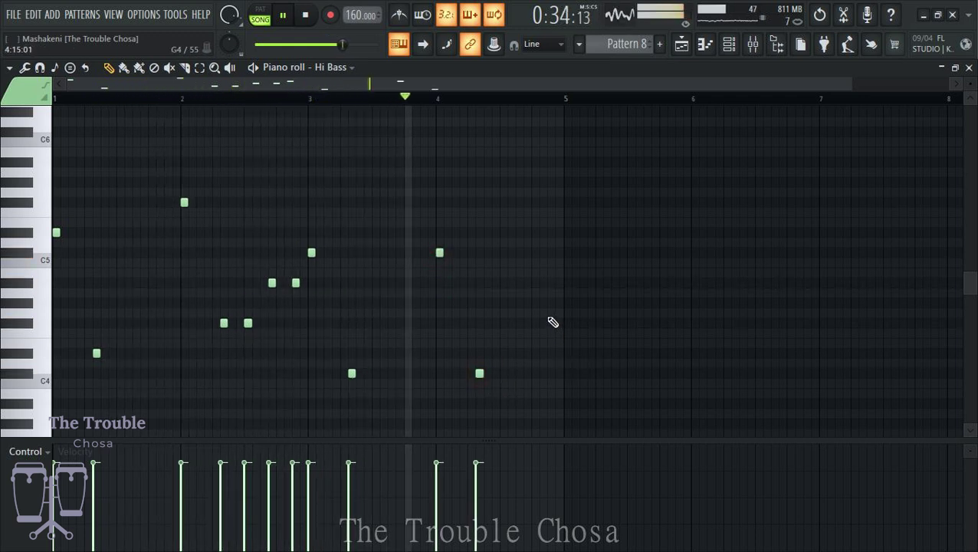
click(535, 213)
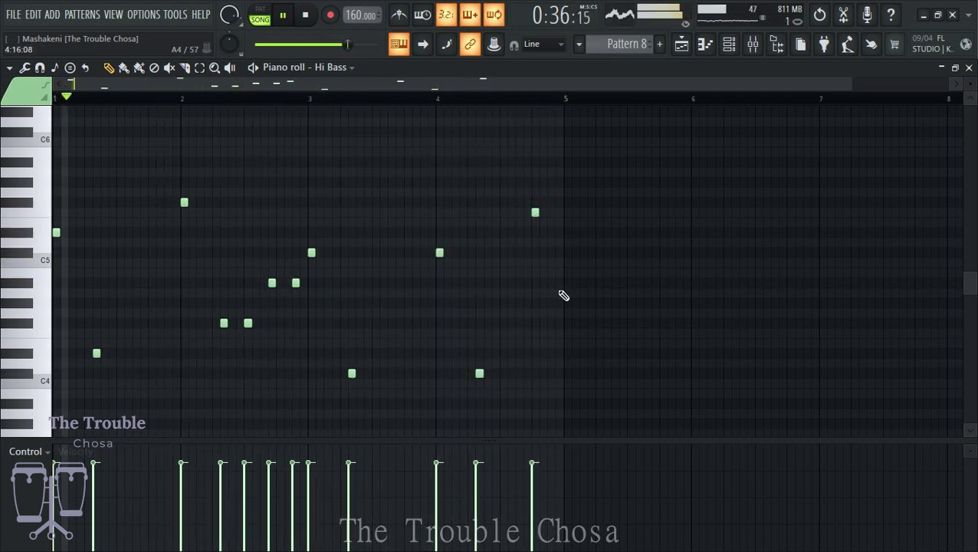
click(551, 253)
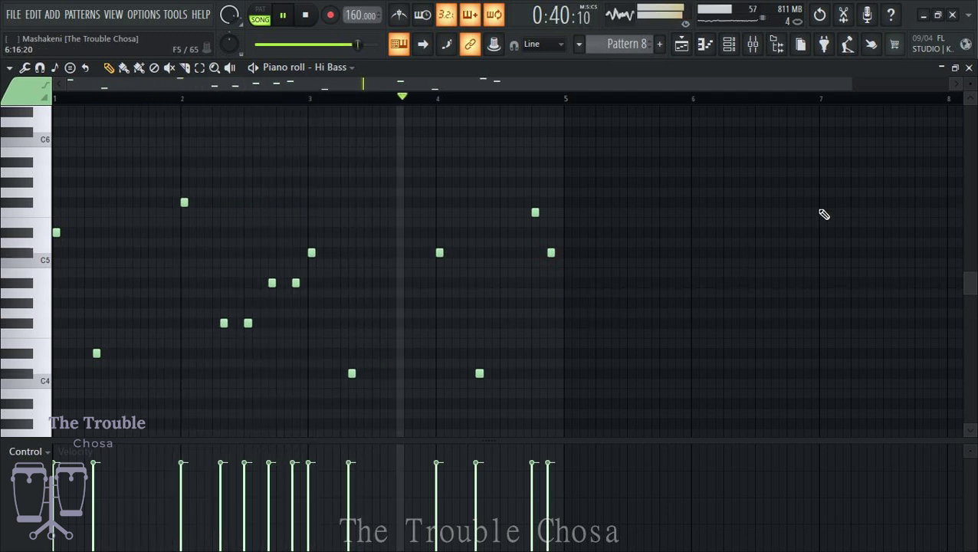
click(969, 68)
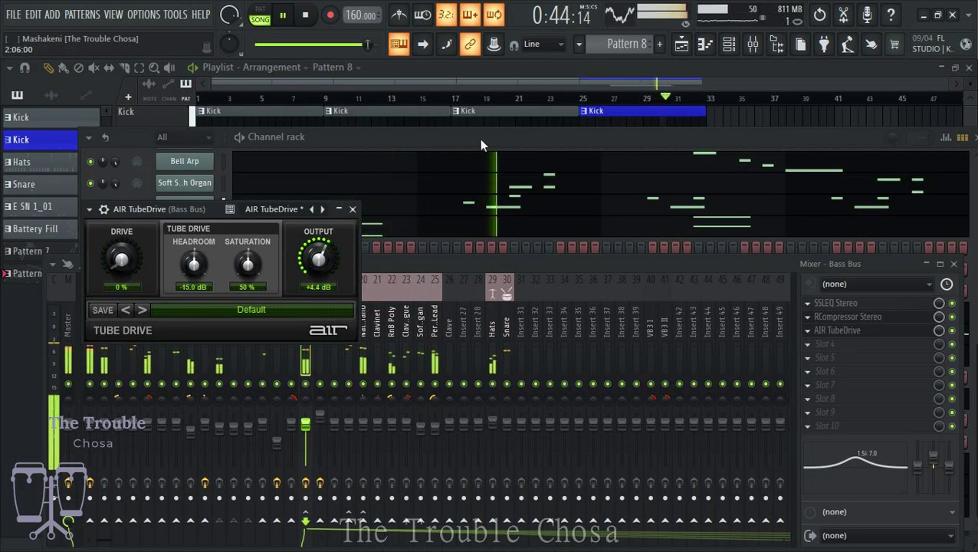
Copy the Hi Bass notes to the Mid Bass and Low Bass channels and save the project.
click(481, 145)
right_click(193, 414)
click(251, 393)
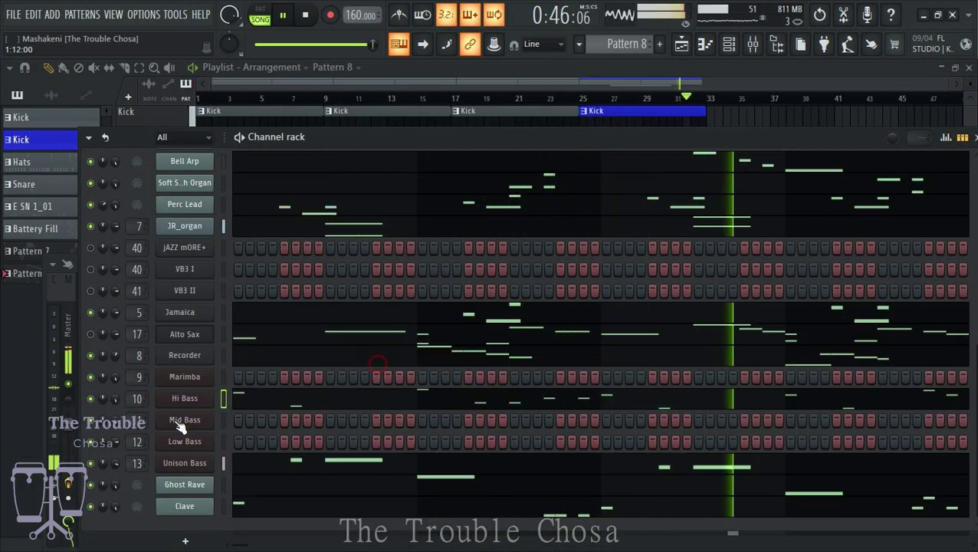
right_click(195, 419)
click(379, 374)
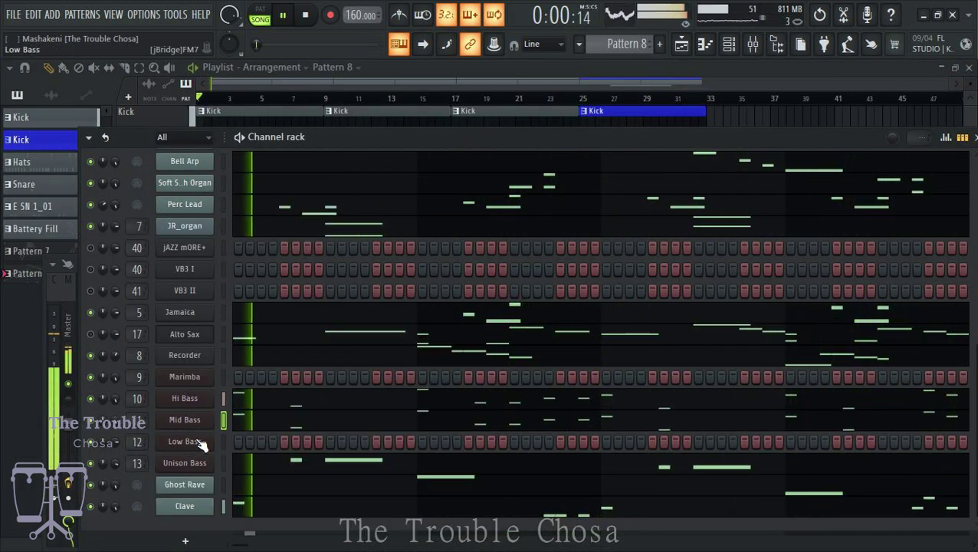
right_click(198, 443)
click(386, 375)
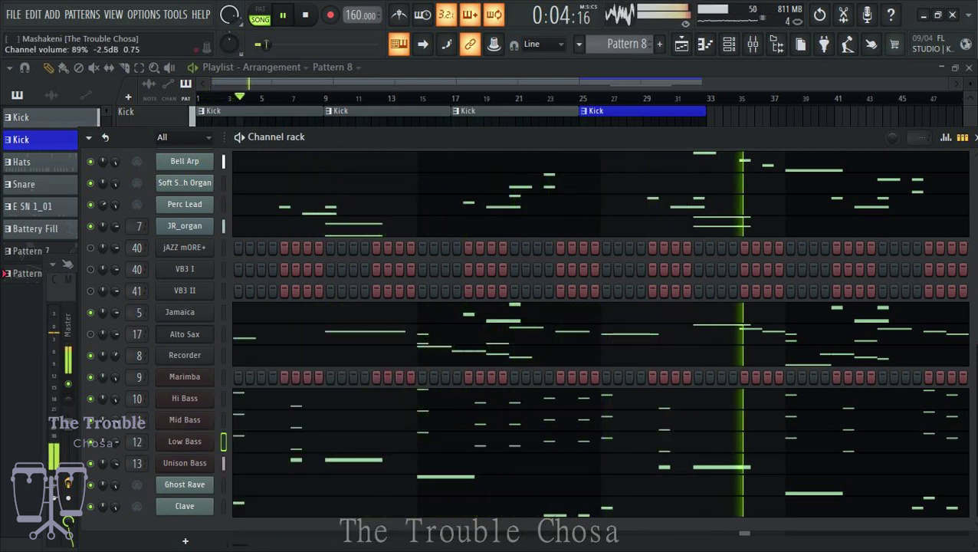
key(ctrl+s)
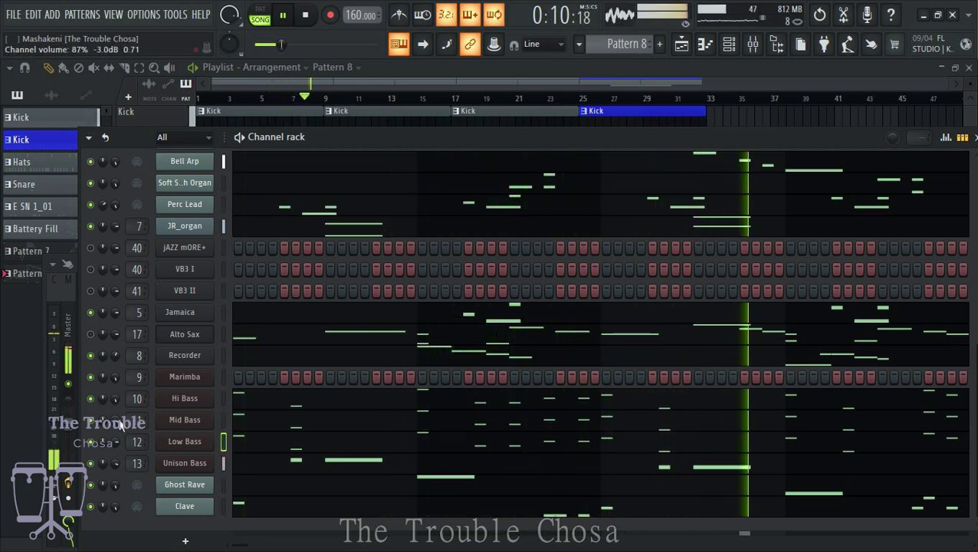
Open the Marimba channel's piano roll and audition notes on its keyboard in the upper octaves.
right_click(184, 377)
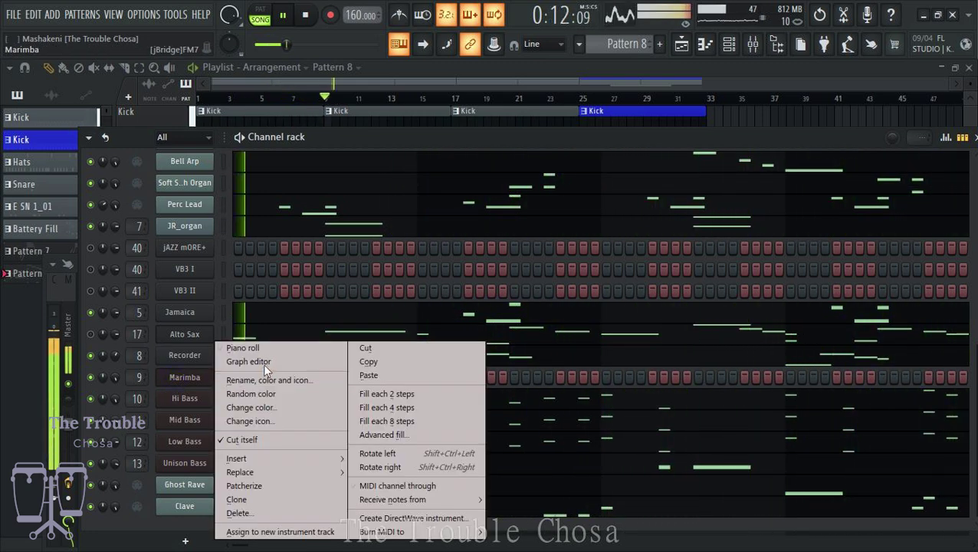
click(243, 348)
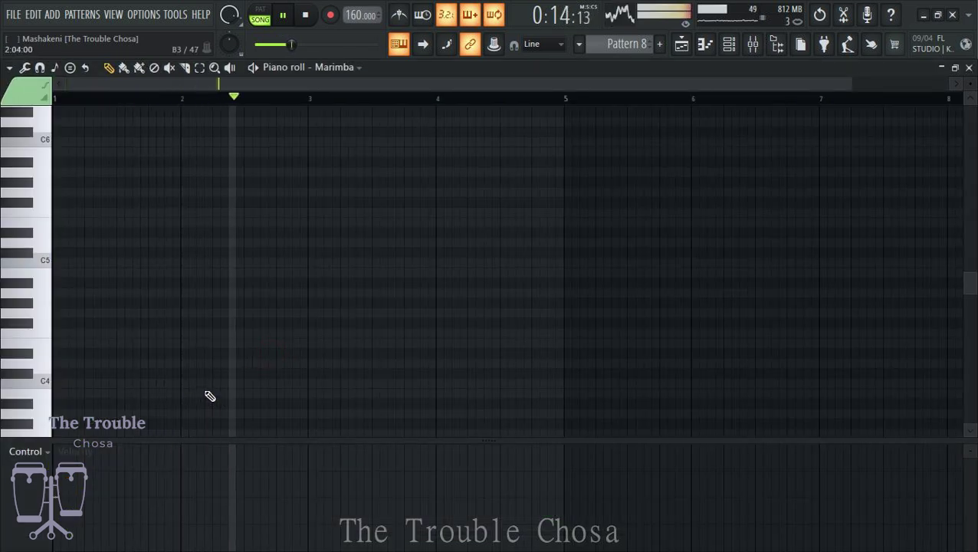
scroll(23, 255, up, 2)
click(23, 253)
click(23, 222)
scroll(25, 228, up, 2)
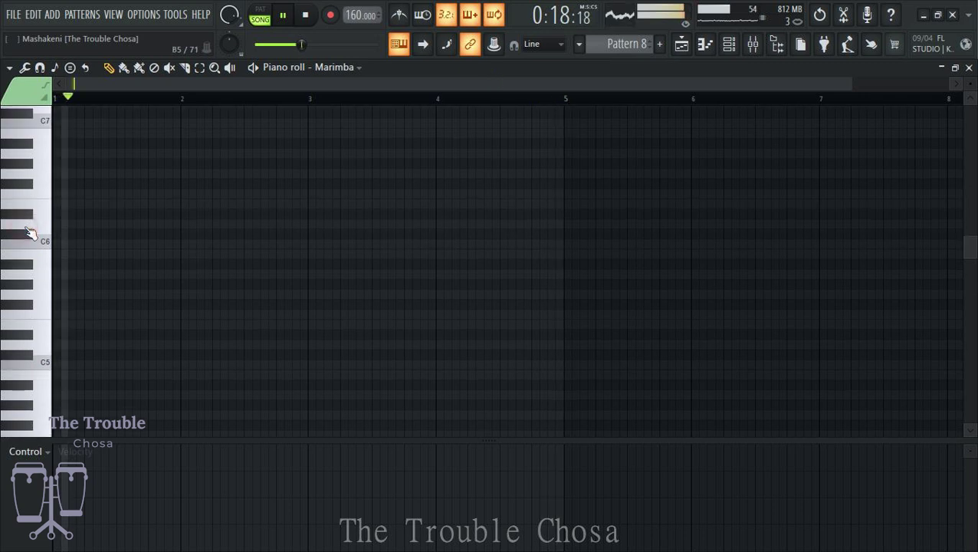
click(31, 207)
click(31, 166)
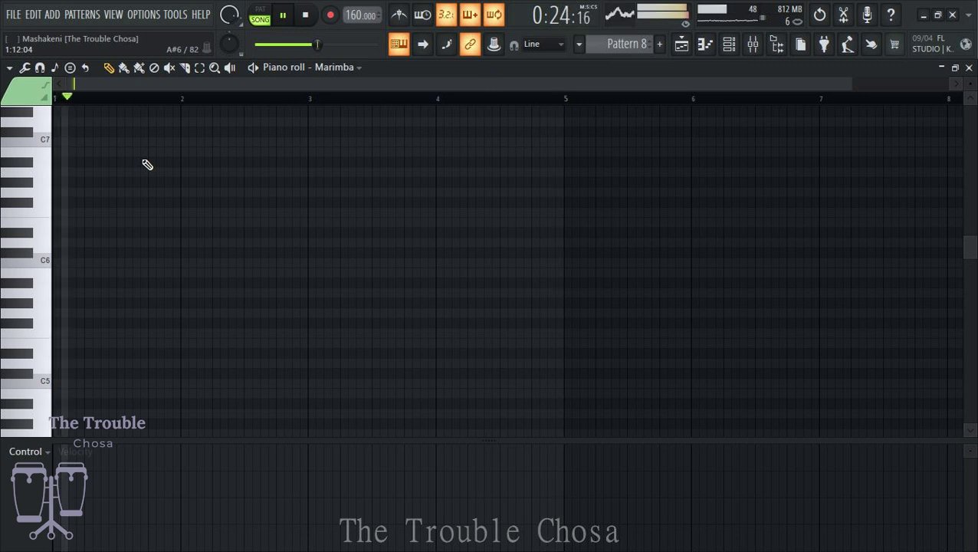
In bar 2 of Marimba, place one-step notes A#6 at steps 4 and 5, G#6 at step 7 and F#6 at step 9.
click(206, 162)
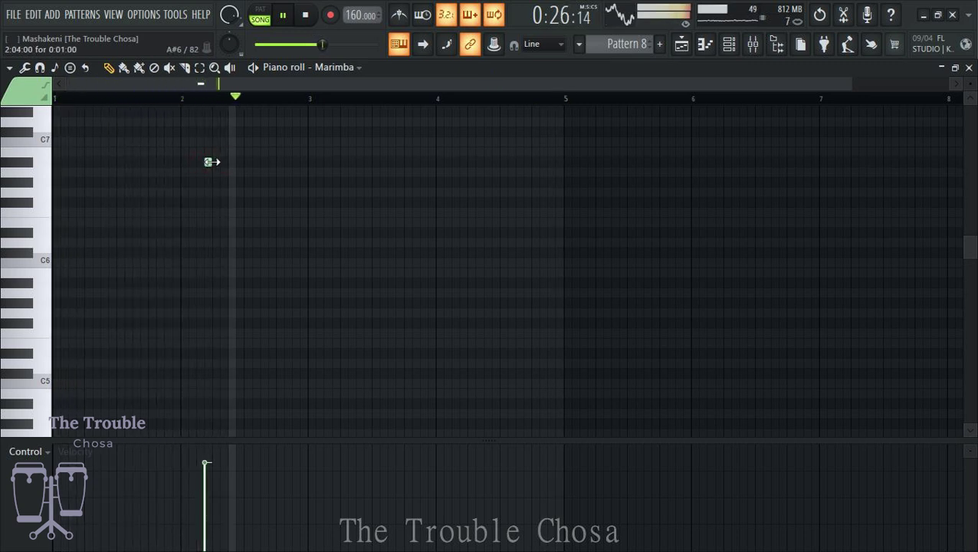
click(215, 161)
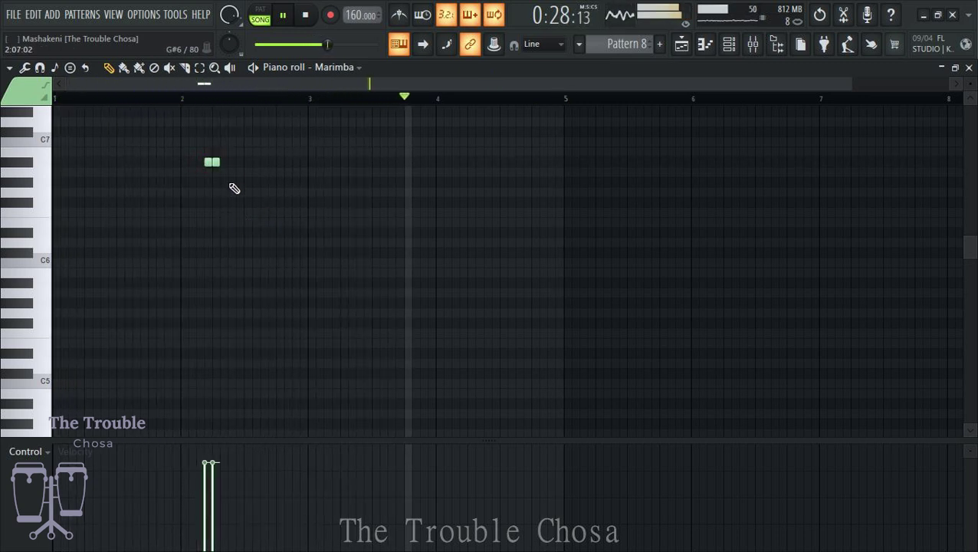
click(231, 182)
click(248, 201)
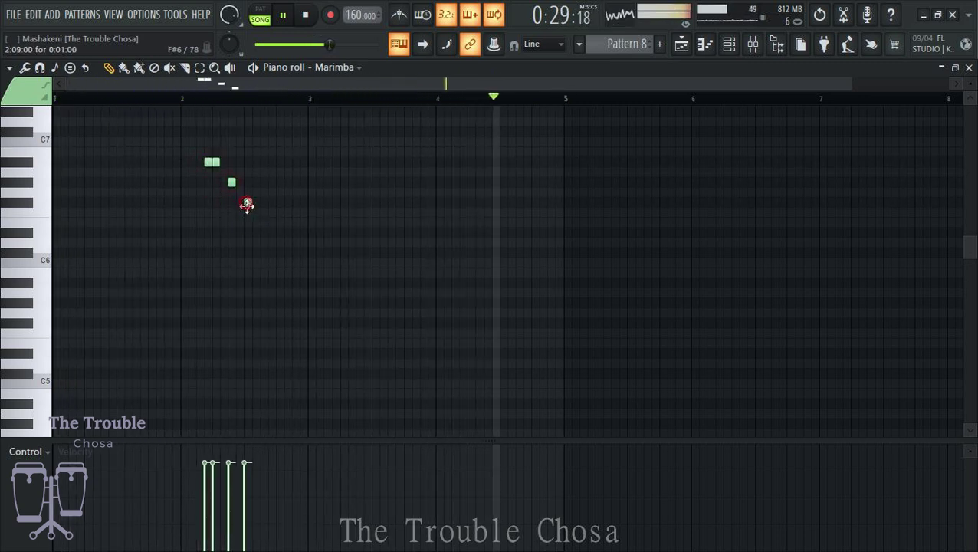
click(248, 282)
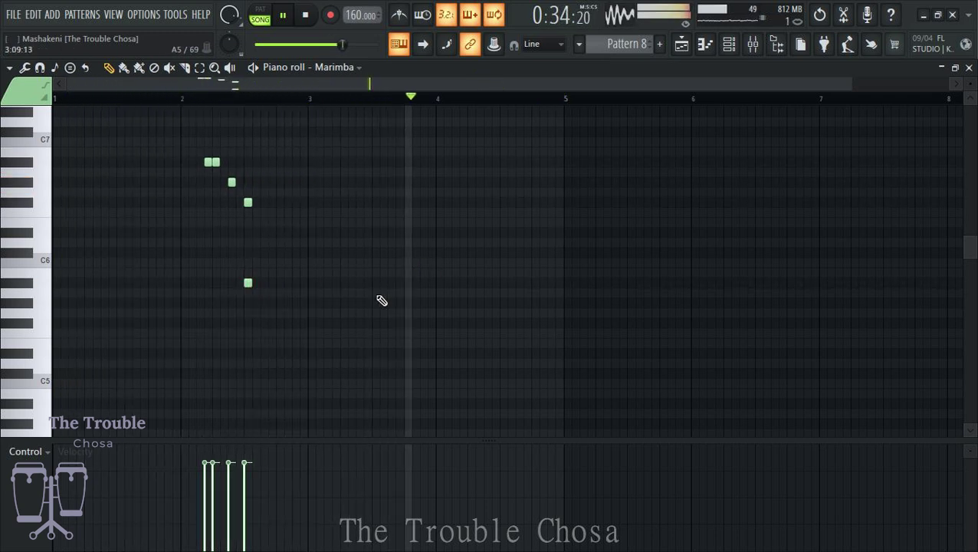
right_click(249, 284)
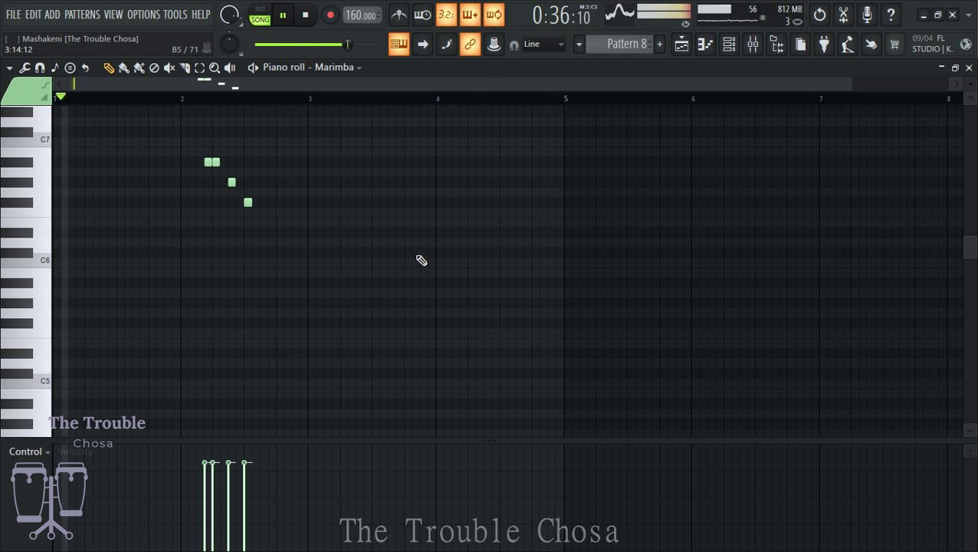
In bar 4 of Marimba, place one-step notes G#6 at steps 4 and 5, F#6 at step 7 and F6 at step 9.
click(455, 182)
drag(456, 182, 463, 182)
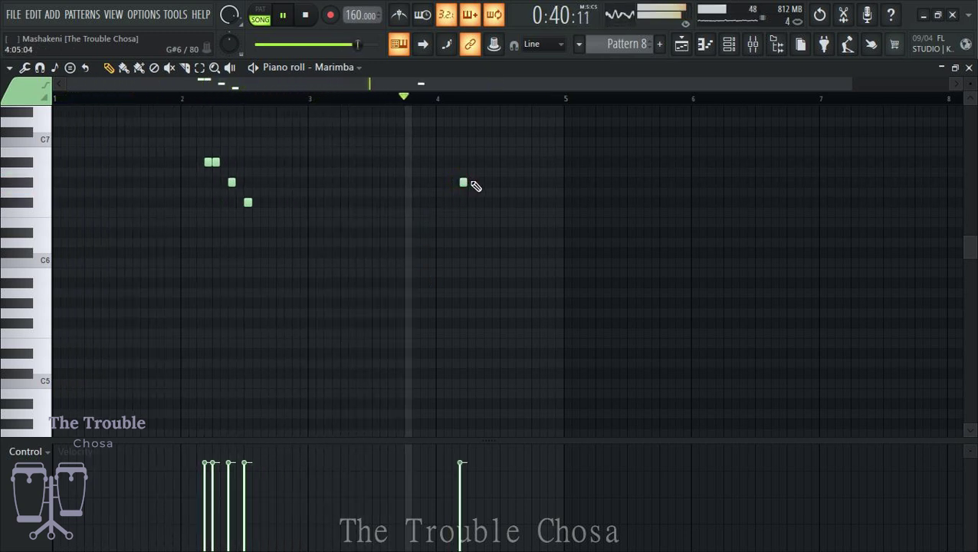
click(471, 182)
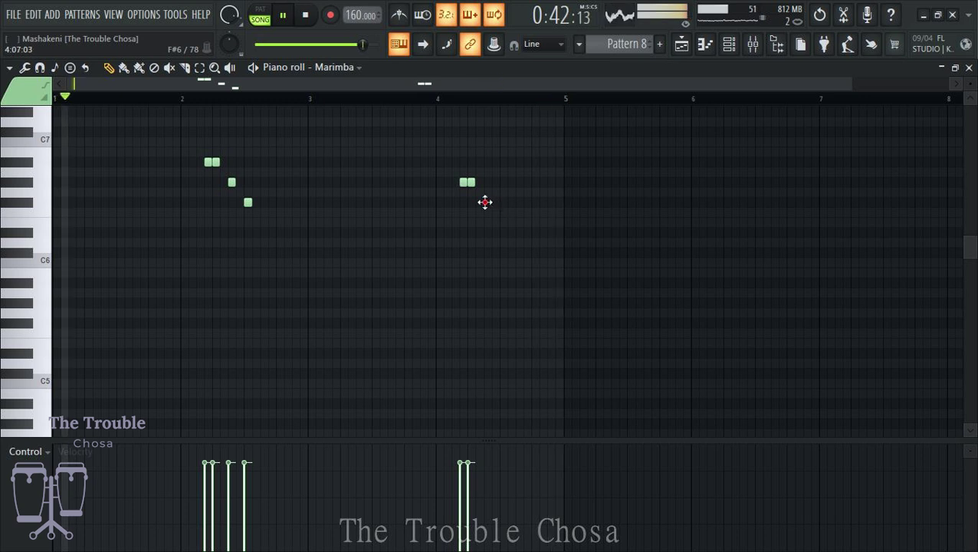
click(485, 202)
click(502, 212)
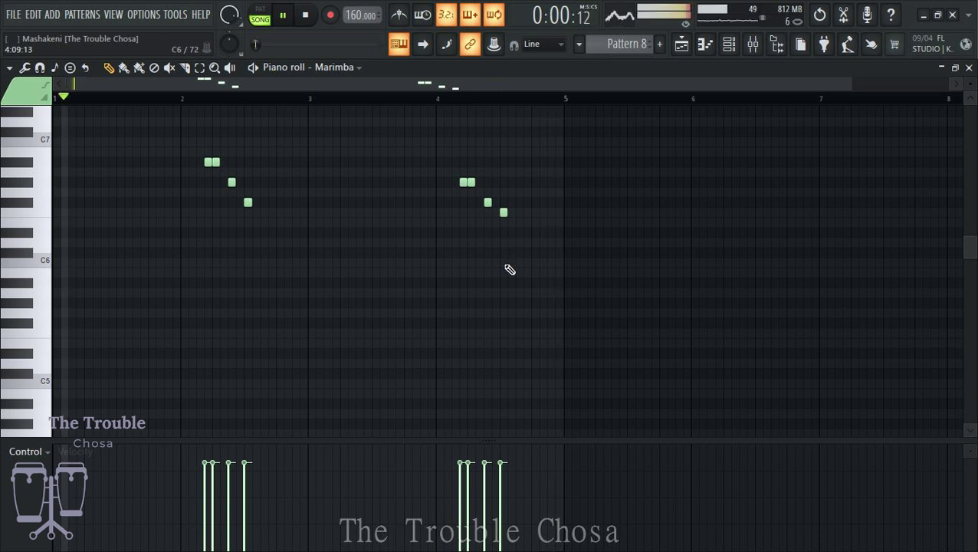
click(500, 253)
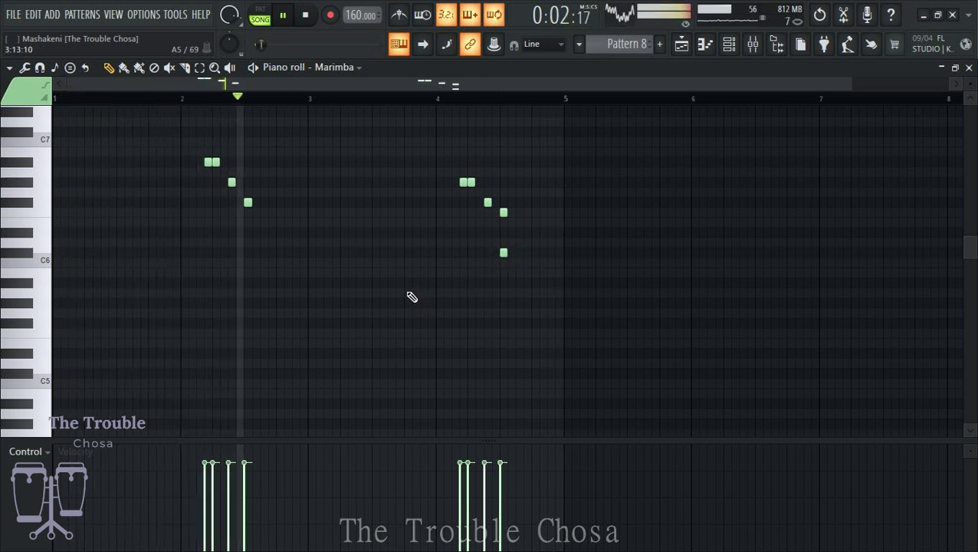
click(247, 252)
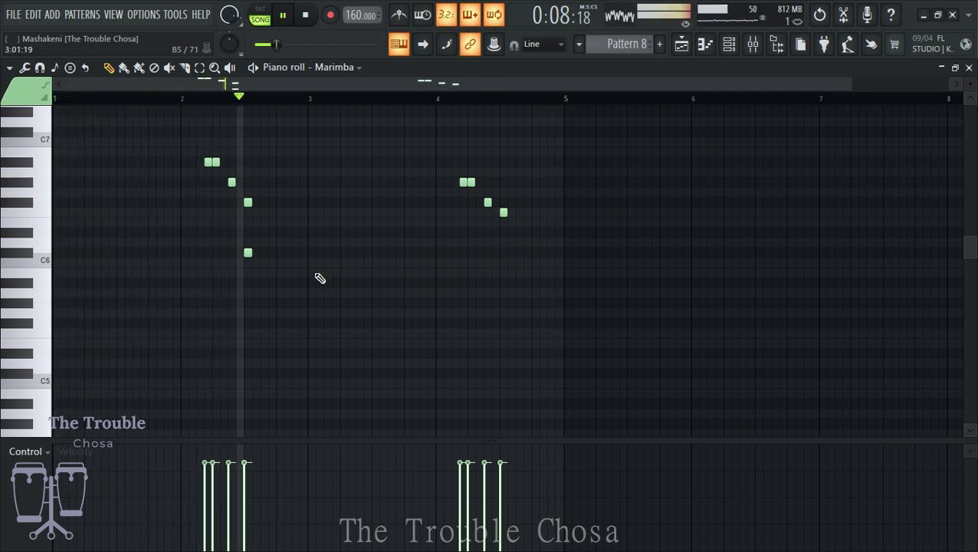
right_click(268, 263)
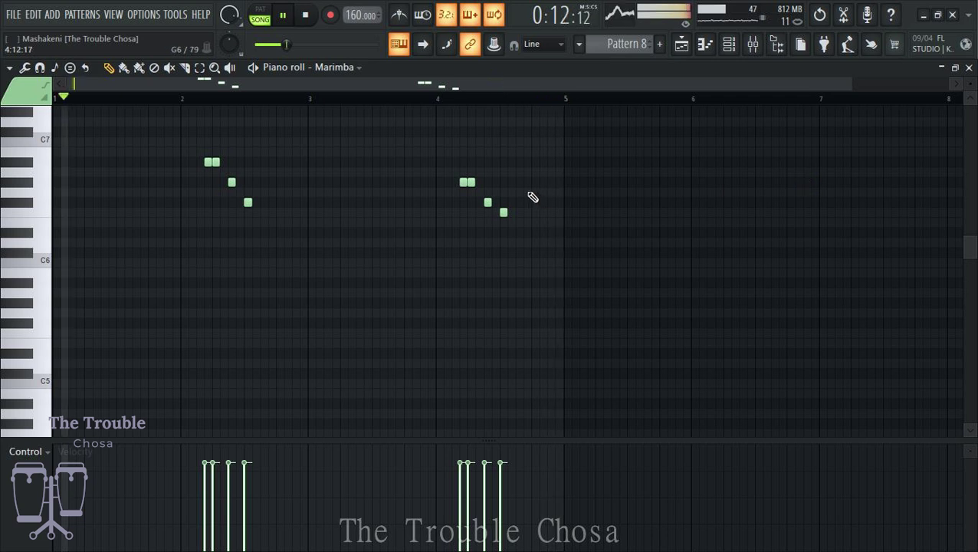
click(440, 163)
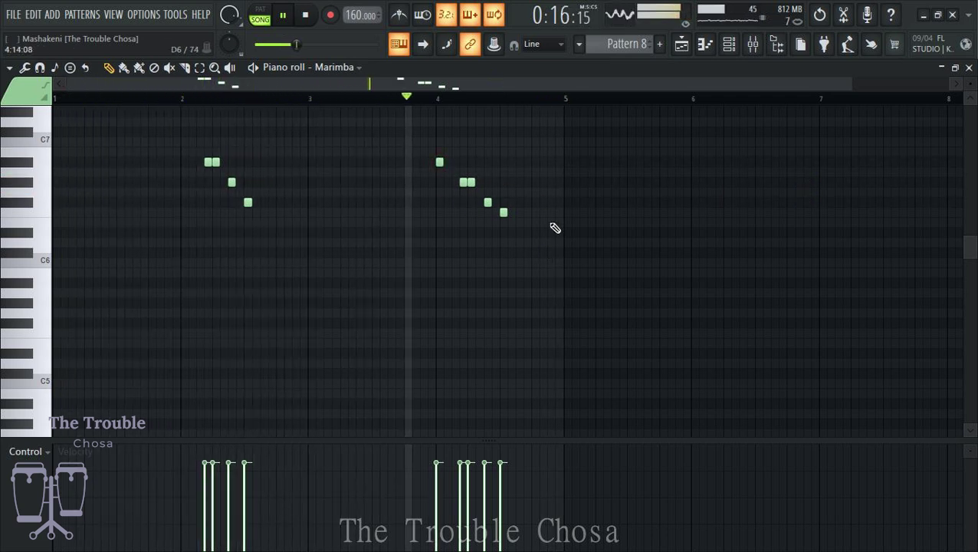
right_click(439, 161)
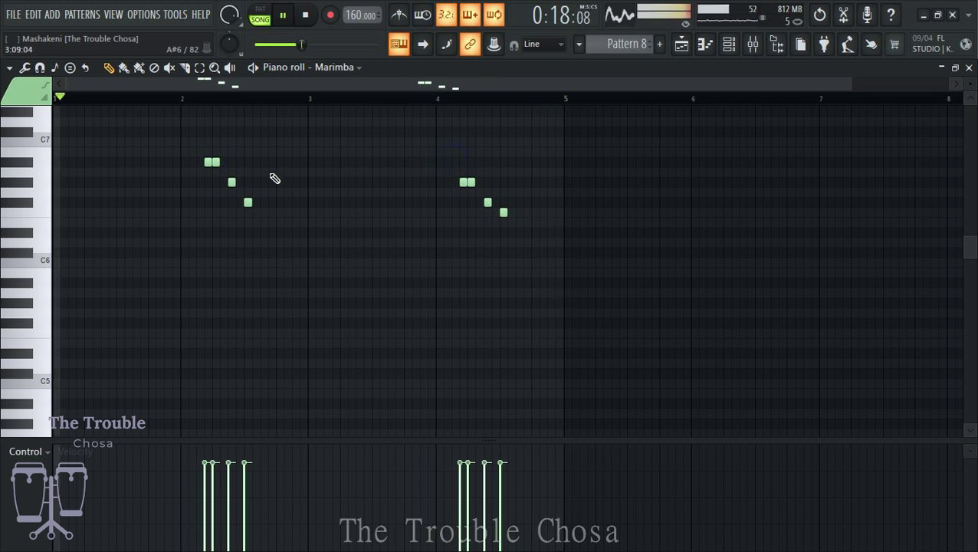
Add a one-step C#7 at the start of bar 2 in Marimba and close the piano roll.
click(184, 132)
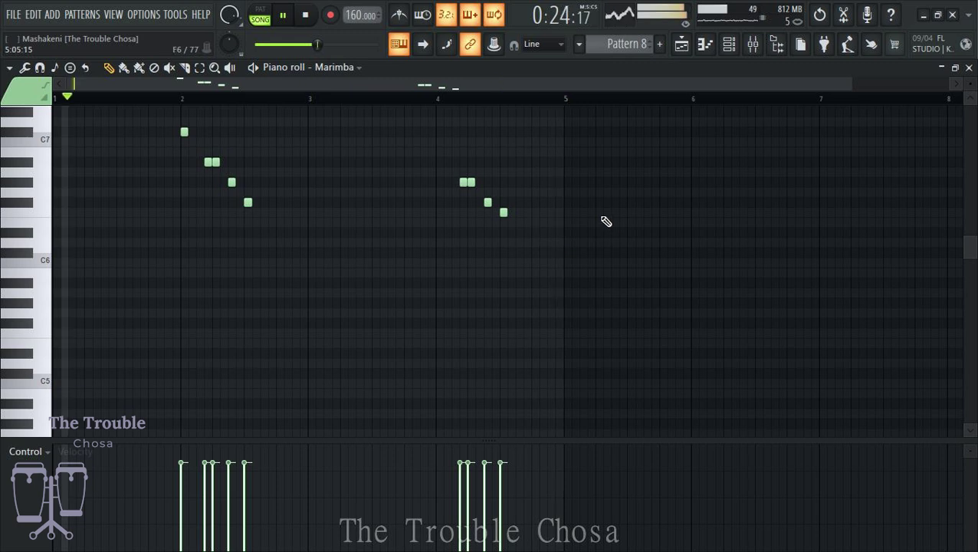
click(968, 67)
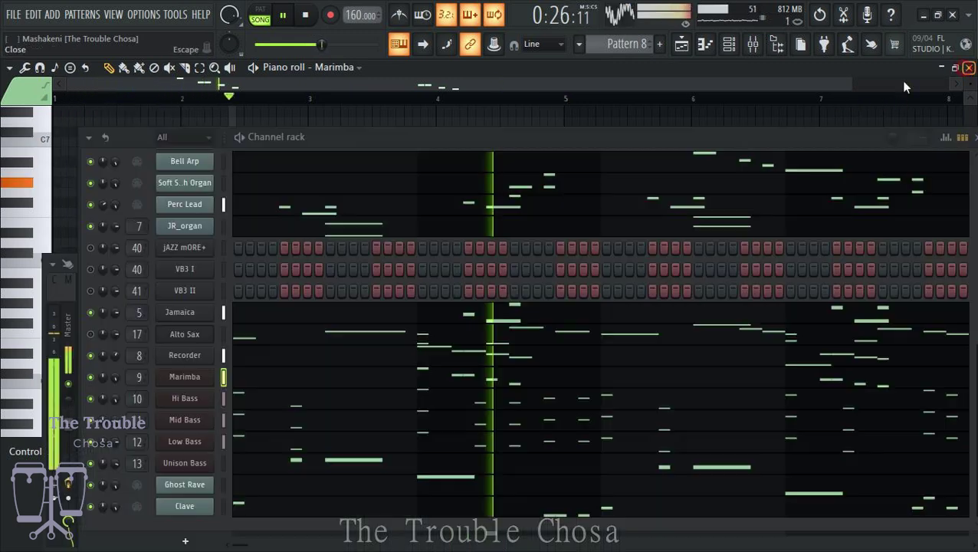
Open the Clavinet channel's piano roll.
scroll(174, 309, up, 4)
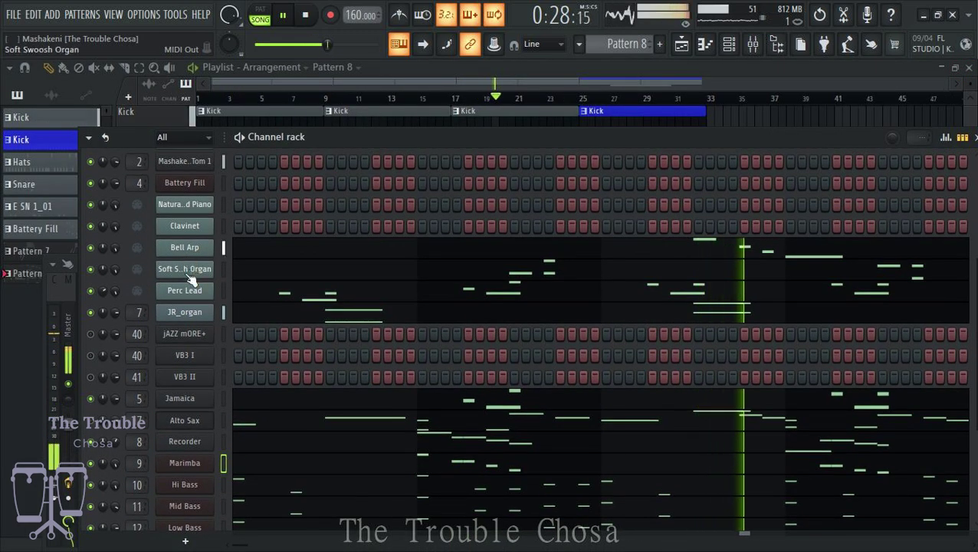
right_click(208, 224)
click(233, 226)
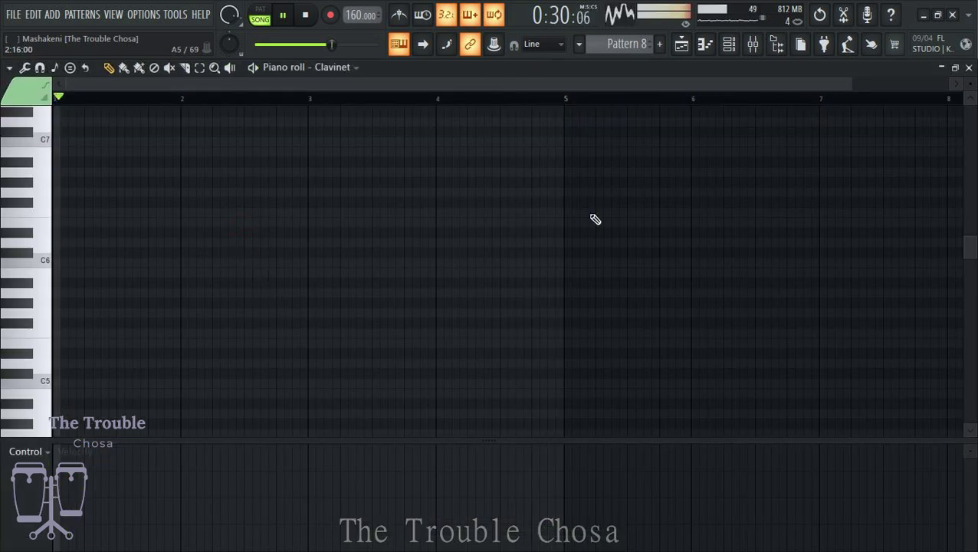
Bring up the channel rack and reset the Recorder channel's volume to its default.
click(729, 44)
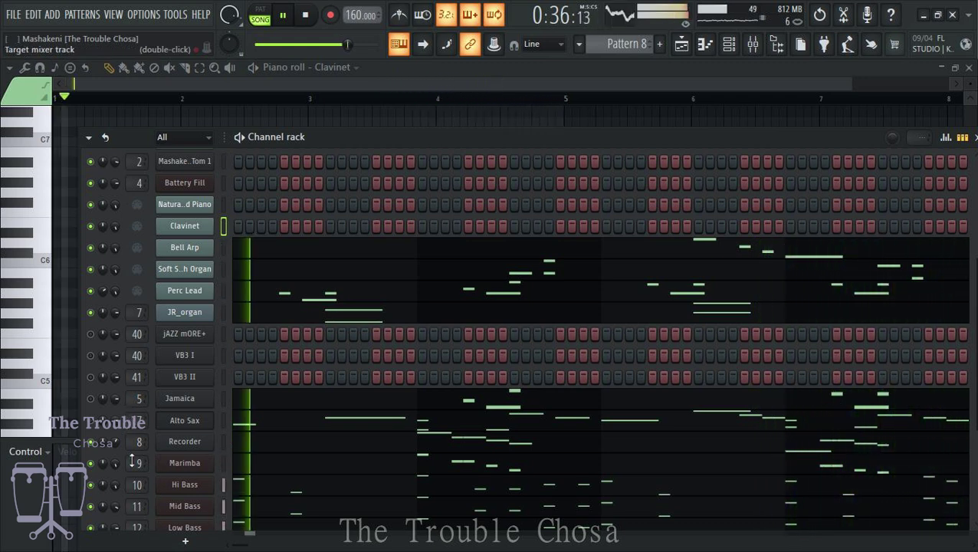
right_click(116, 439)
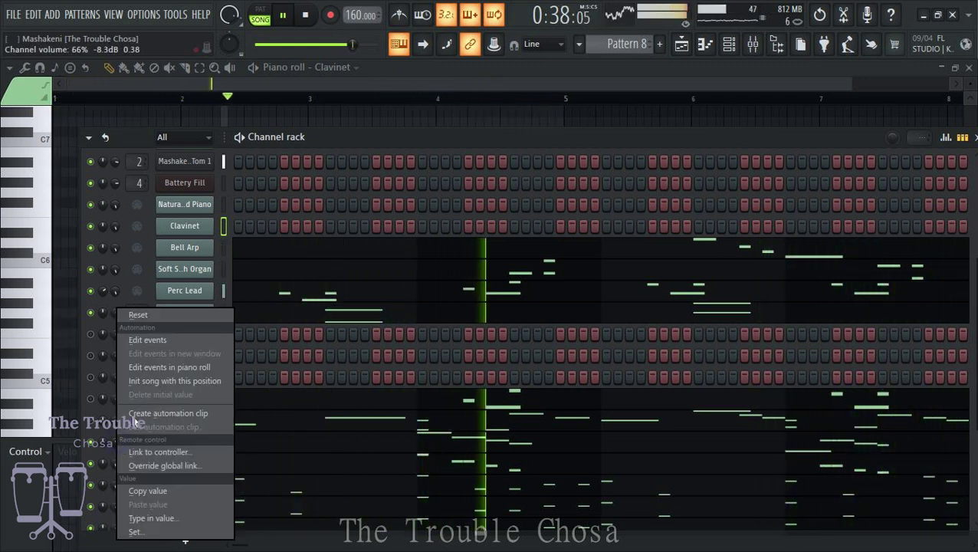
click(153, 316)
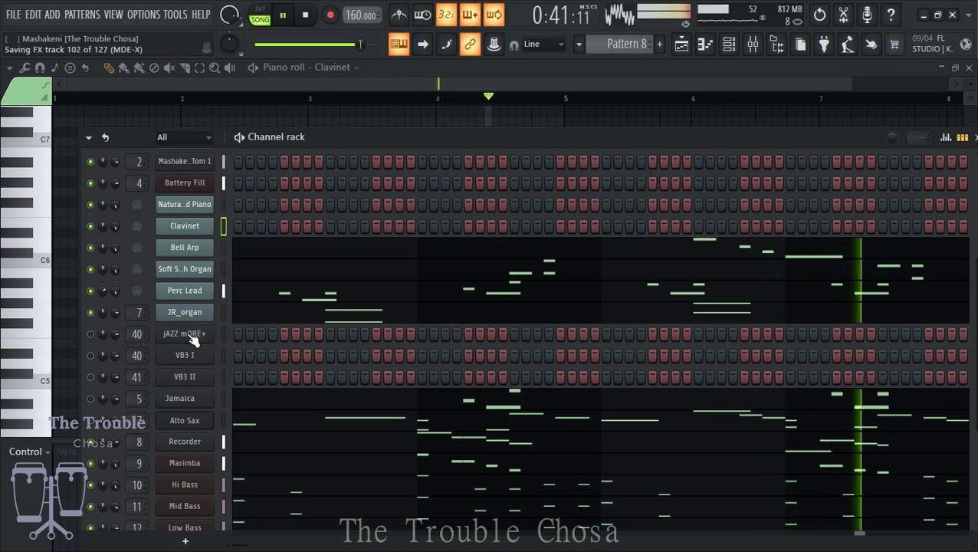
In bar 1 of Clavinet, place one-step notes D#5 and A#4 together at step 5.
right_click(203, 226)
click(246, 225)
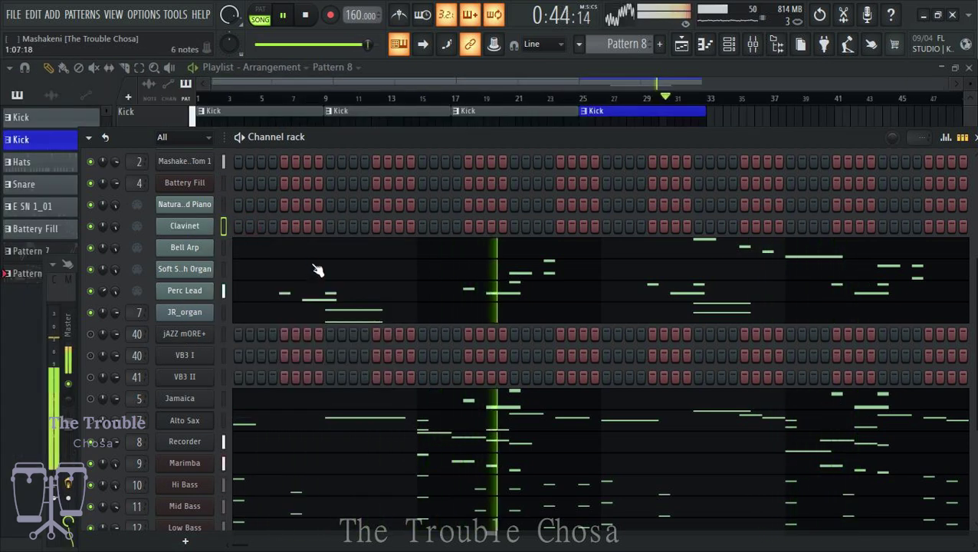
right_click(204, 226)
click(241, 226)
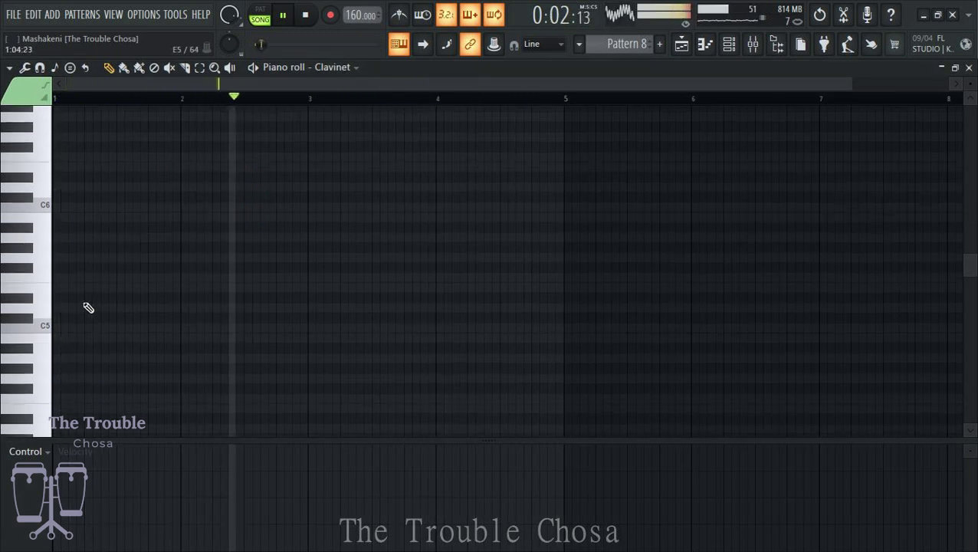
scroll(88, 304, down, 2)
click(88, 293)
click(88, 342)
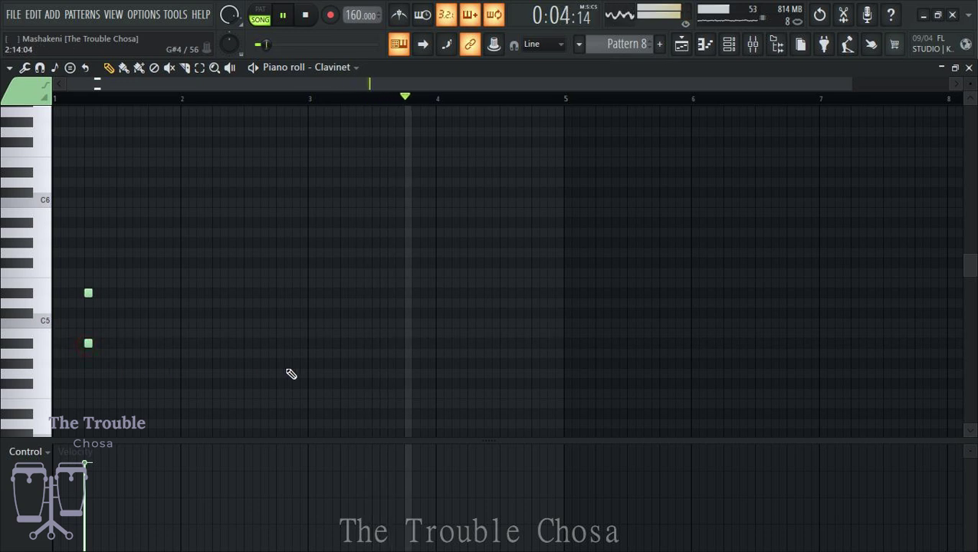
In bar 2 of Clavinet, place one-step notes F#5 and C#5 together at step 5.
click(208, 303)
right_click(209, 298)
click(209, 312)
right_click(211, 314)
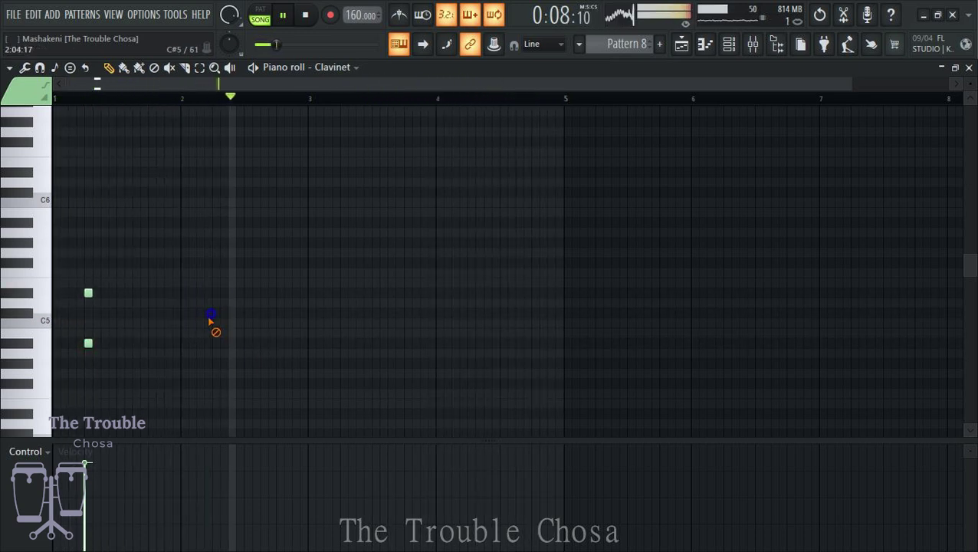
click(223, 313)
click(215, 263)
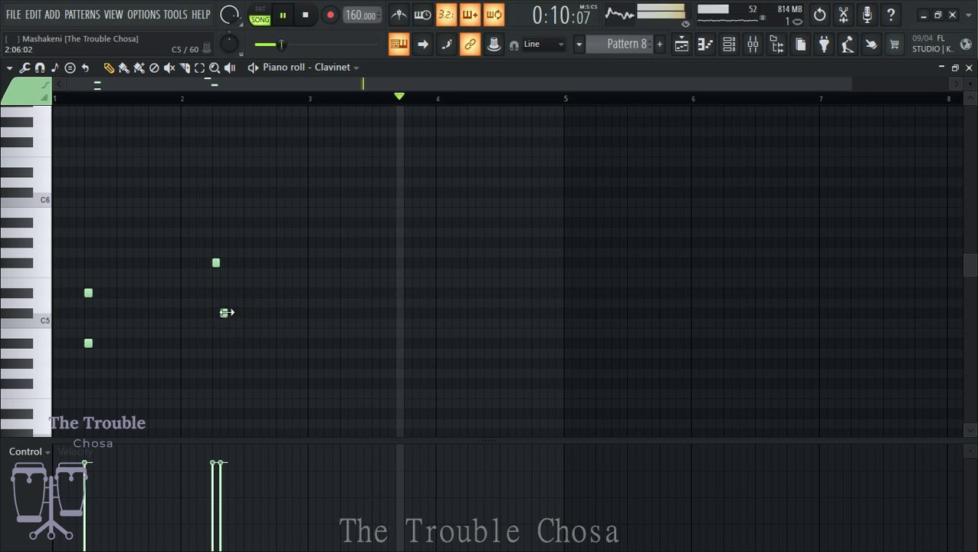
drag(224, 313, 218, 313)
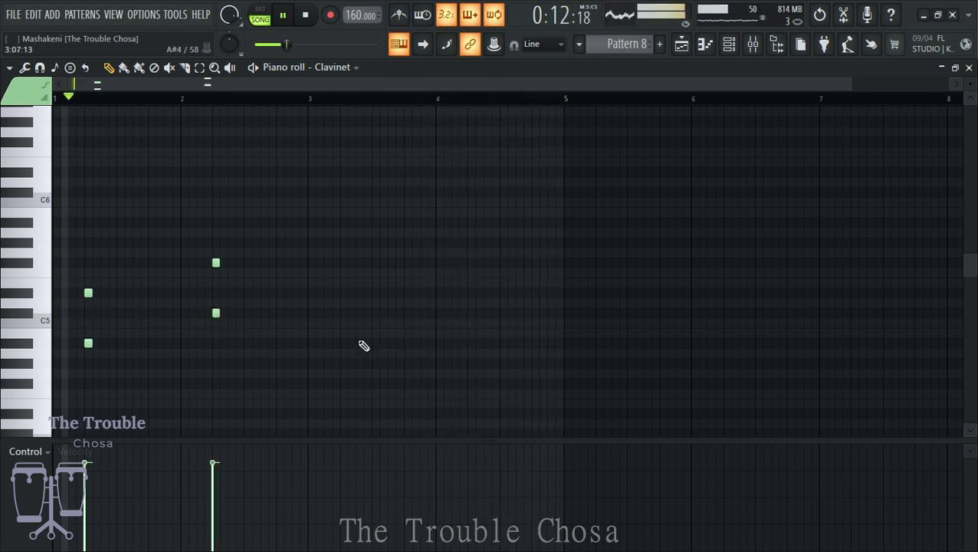
In bars 3 and 4 of Clavinet, place one-step notes F5 and C#5 together at step 5.
click(343, 313)
click(344, 272)
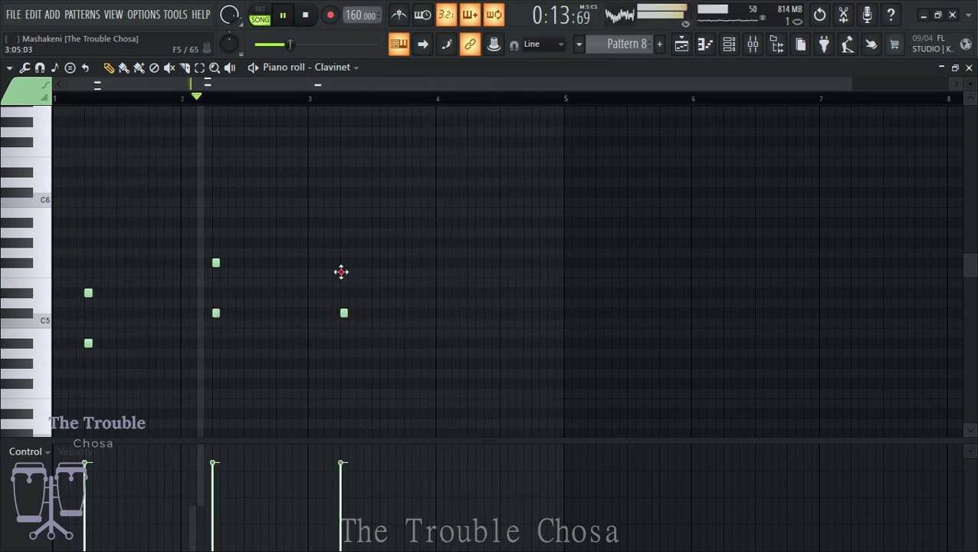
click(466, 300)
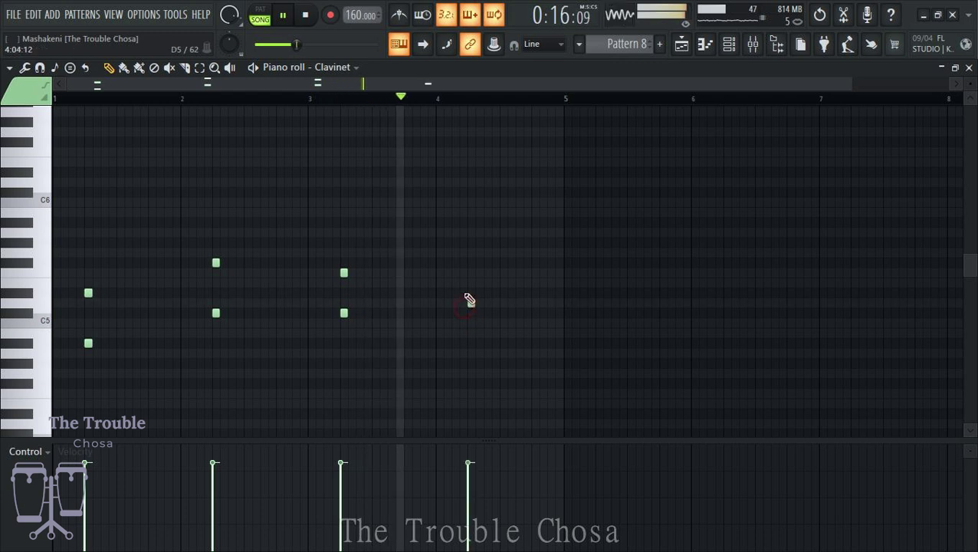
click(469, 273)
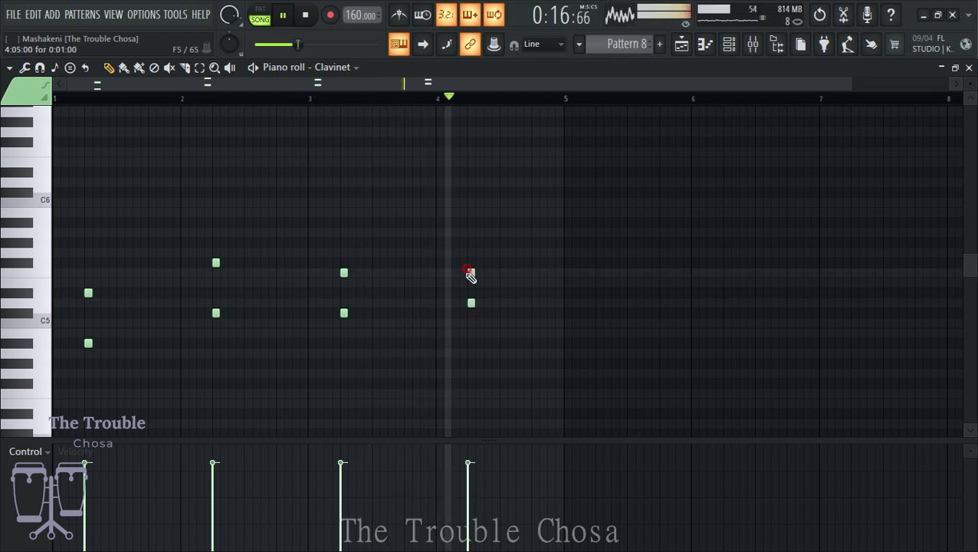
click(470, 314)
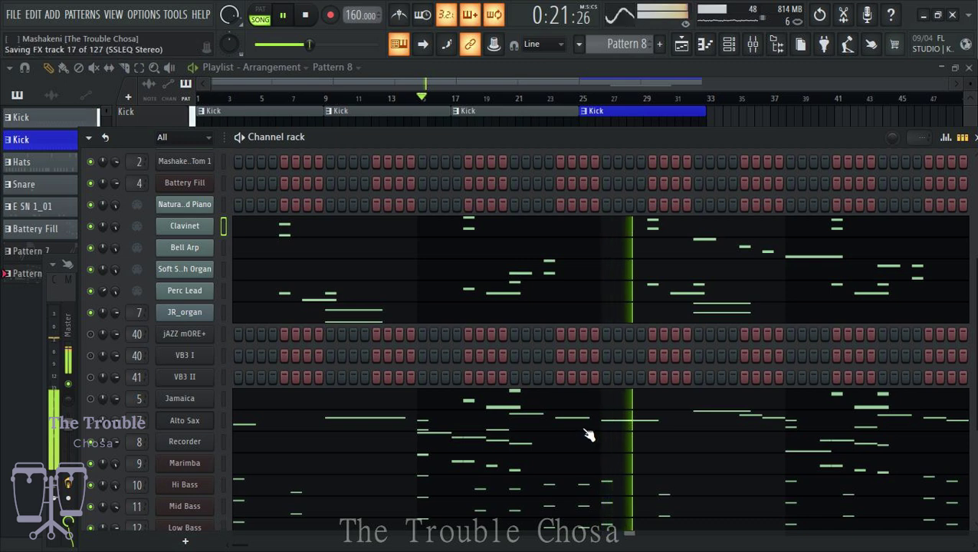
Review the piano rolls of the Natural Grand Piano and Bell Arp channels, and close them.
right_click(158, 197)
click(249, 205)
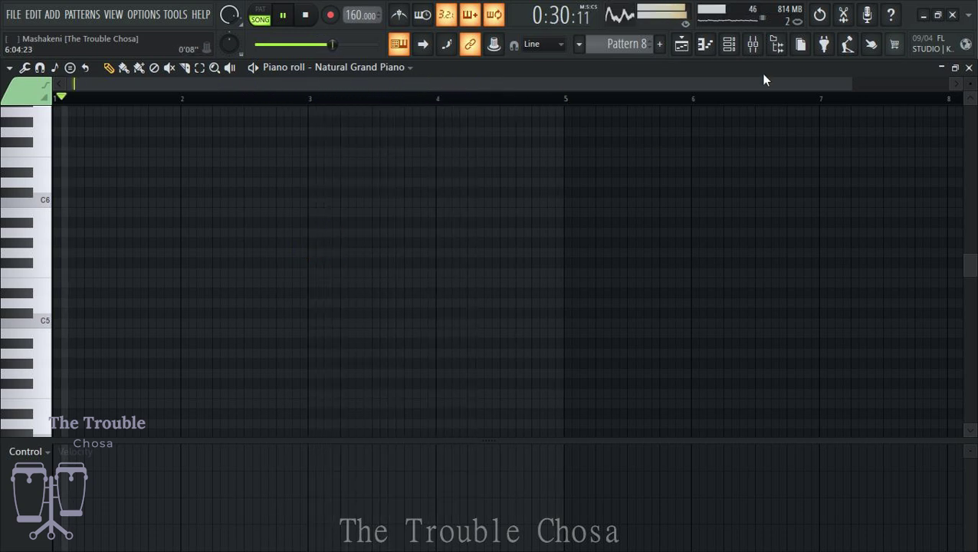
key(F7)
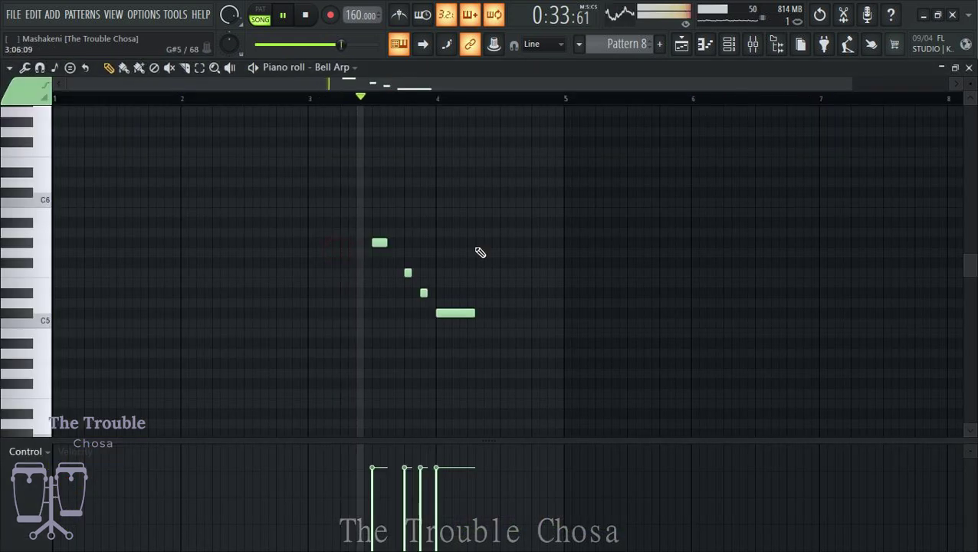
click(341, 249)
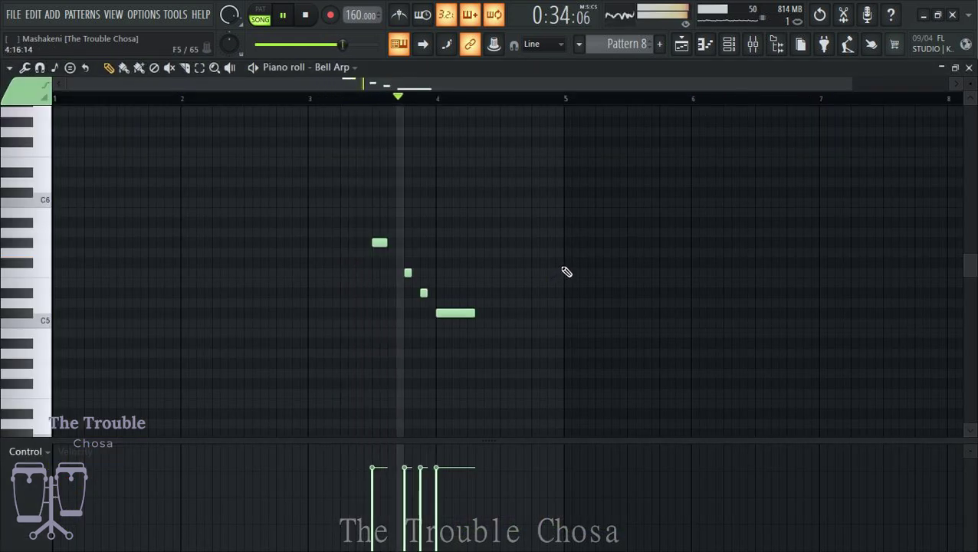
scroll(587, 253, up, 5)
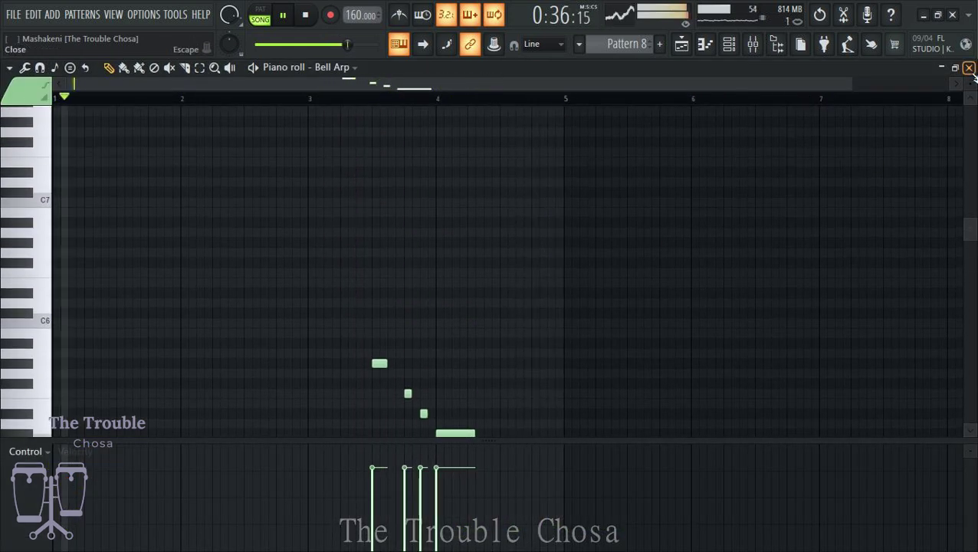
key(F7)
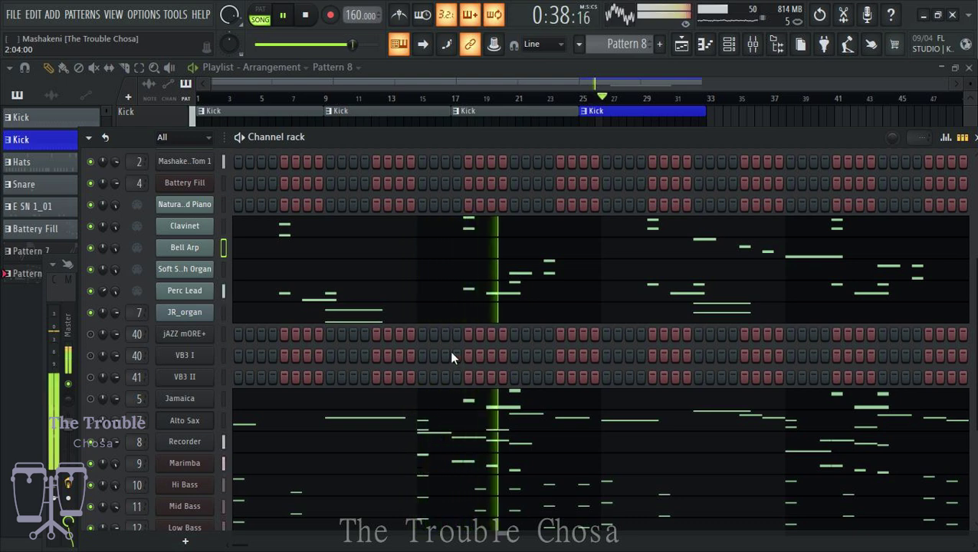
Open the Natural Grand Piano's piano roll, audition keys from octave 8 down to octave 5, and close it.
right_click(191, 204)
click(249, 200)
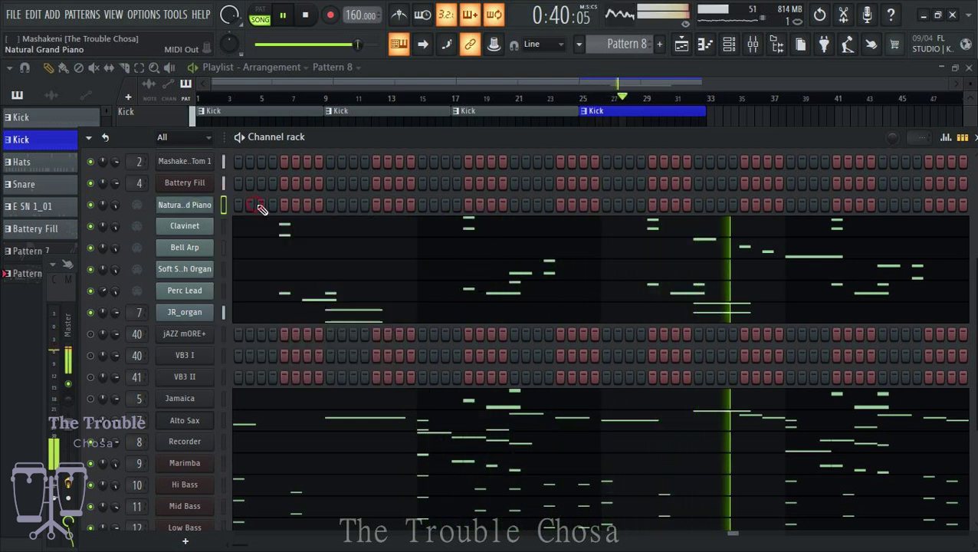
scroll(289, 344, up, 3)
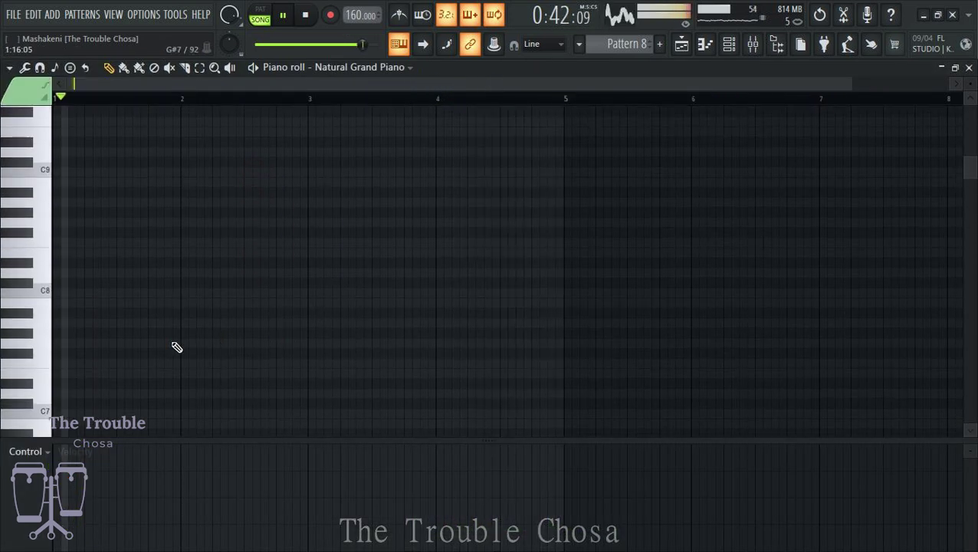
click(43, 202)
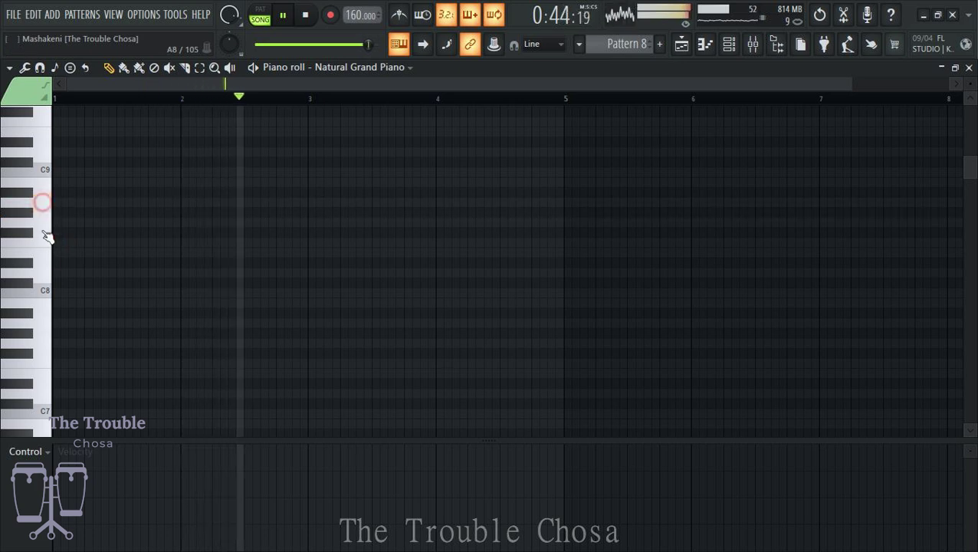
click(35, 284)
click(31, 349)
scroll(31, 349, down, 7)
click(36, 329)
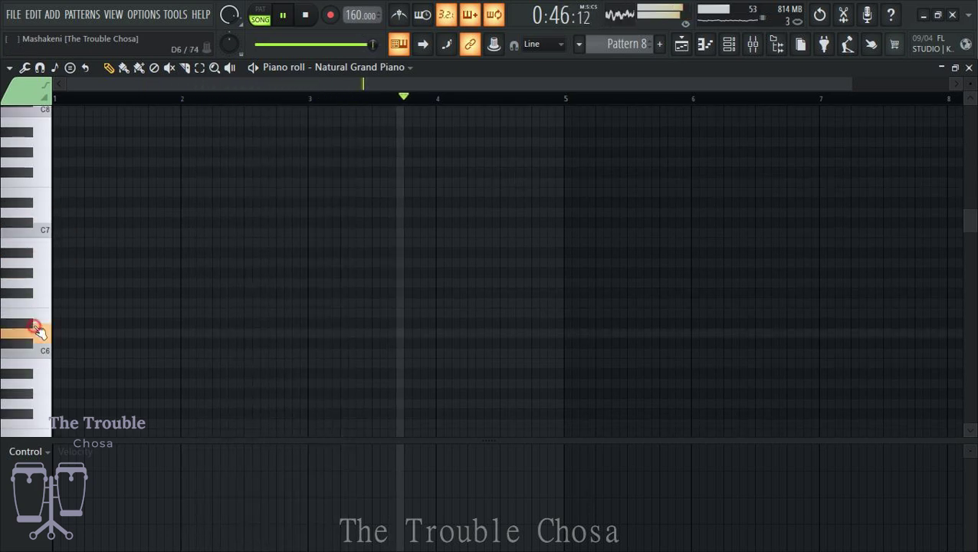
click(39, 375)
click(39, 263)
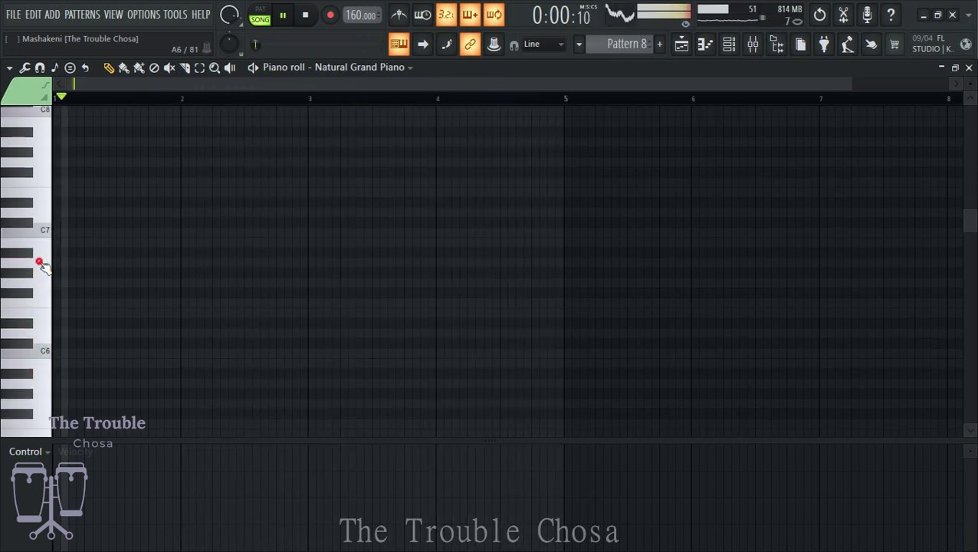
click(37, 284)
click(39, 351)
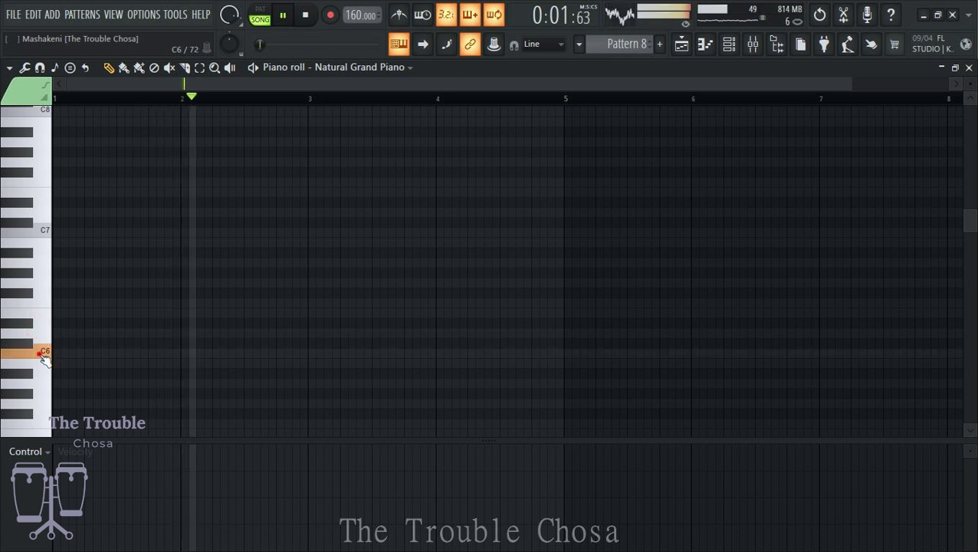
click(969, 67)
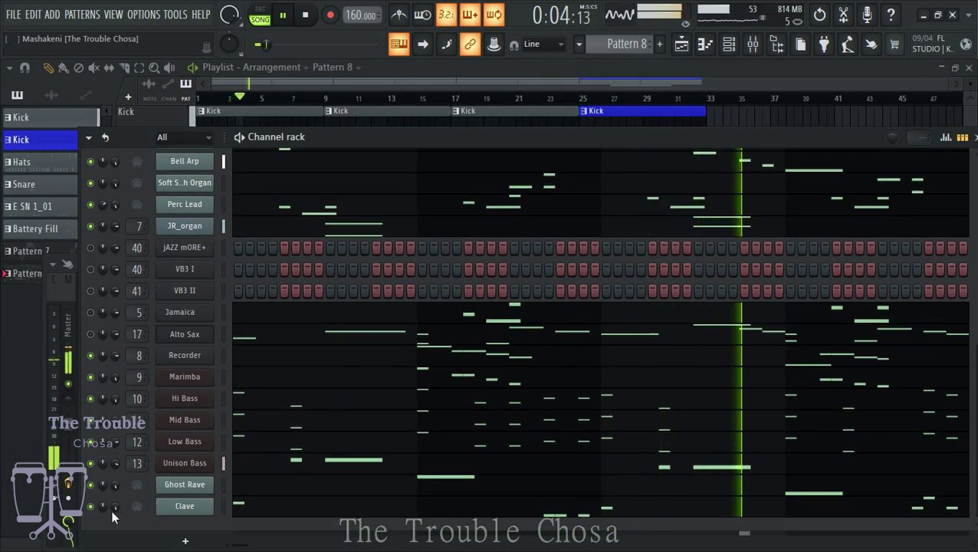
Mute the Recorder and Hi Bass channels in the channel rack.
right_click(90, 506)
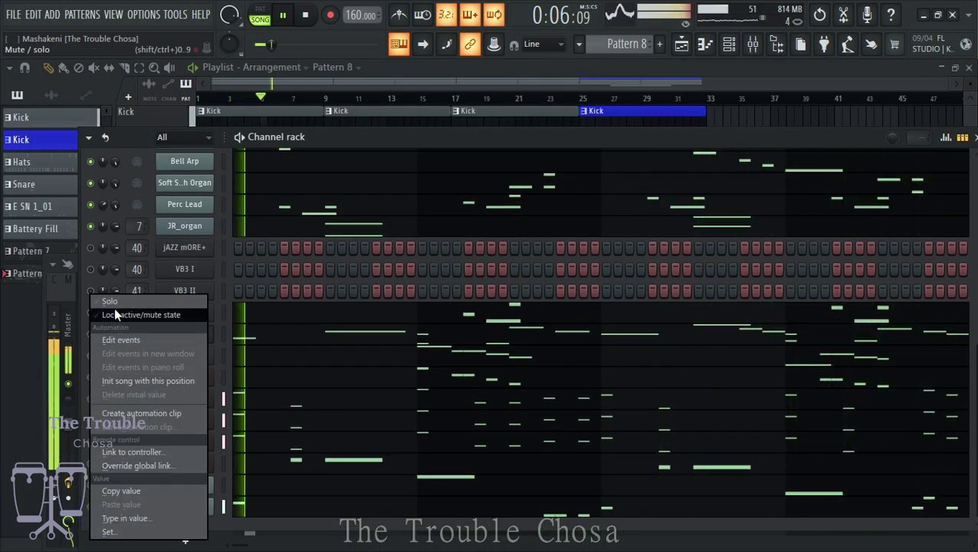
click(92, 397)
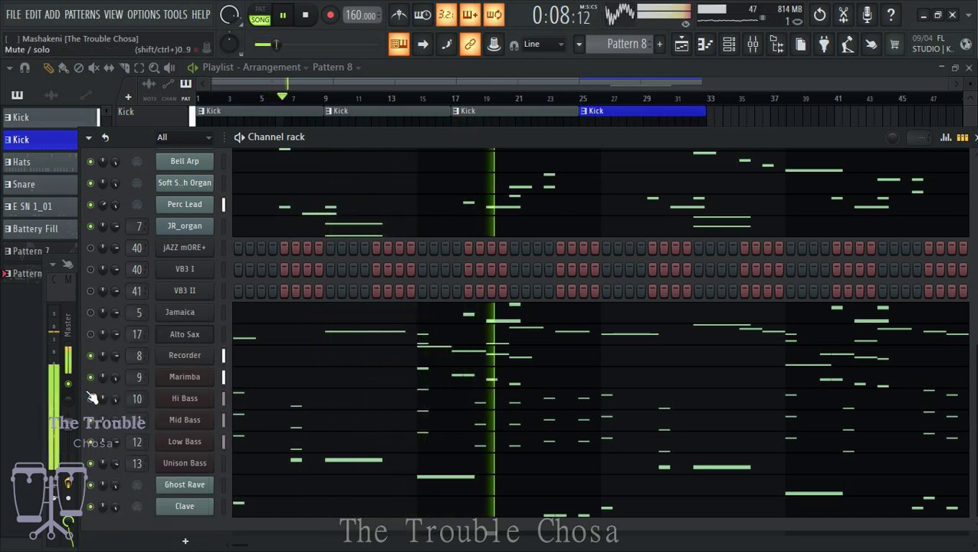
click(90, 355)
click(91, 397)
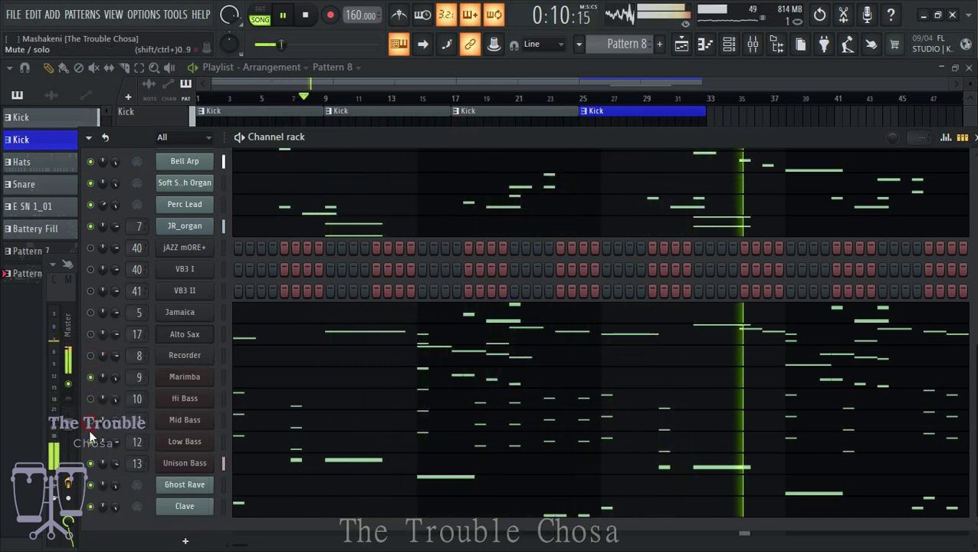
Reset the Perc Lead channel's panning, and mute the Bell Arp and Perc Lead channels.
scroll(93, 403, up, 5)
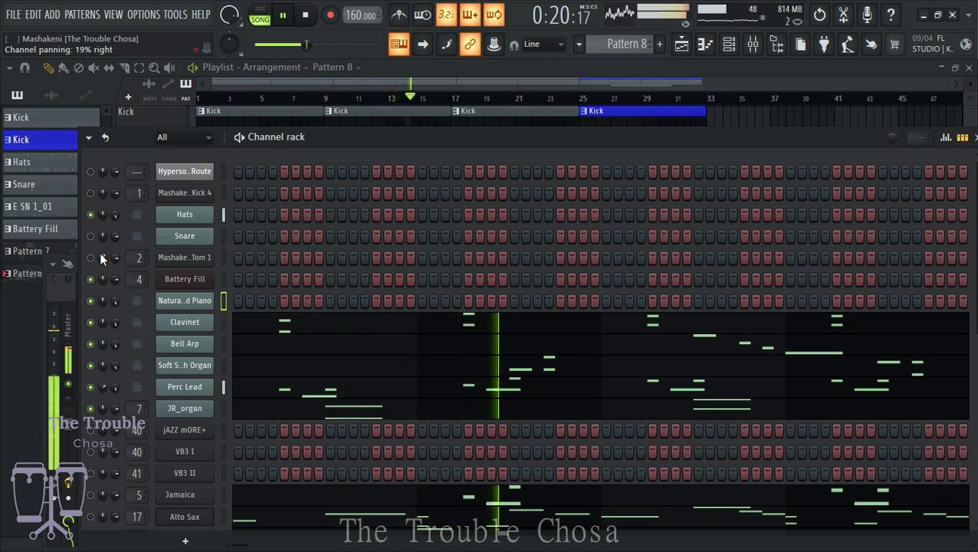
scroll(215, 368, down, 3)
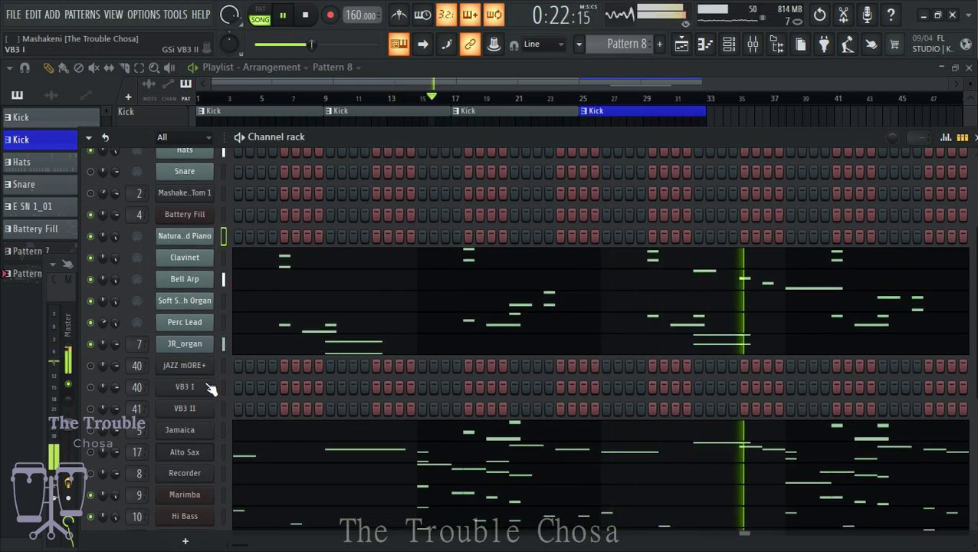
right_click(108, 328)
click(129, 335)
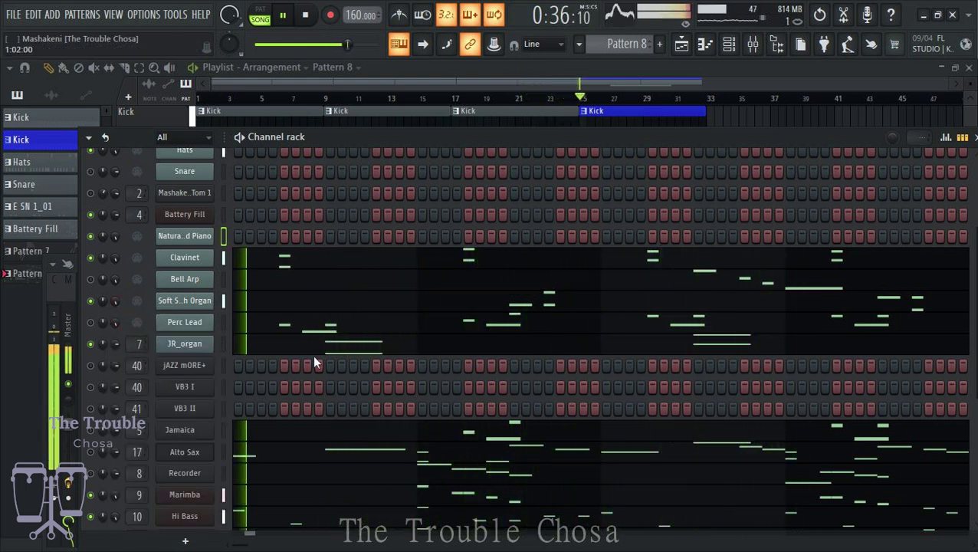
scroll(318, 414, down, 4)
scroll(303, 418, up, 5)
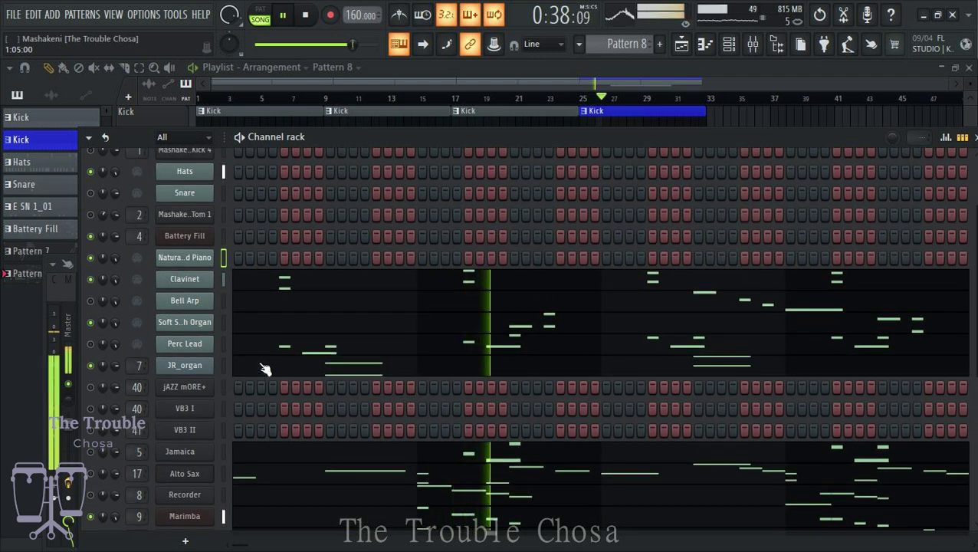
scroll(238, 383, down, 4)
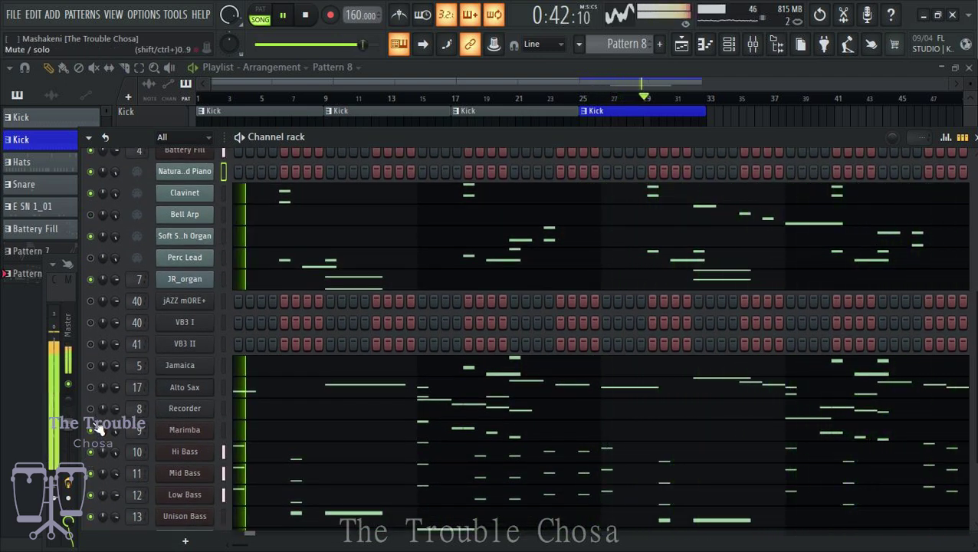
Unmute the Alto Sax channel, then open its piano roll to review the melody notes and close it.
click(96, 391)
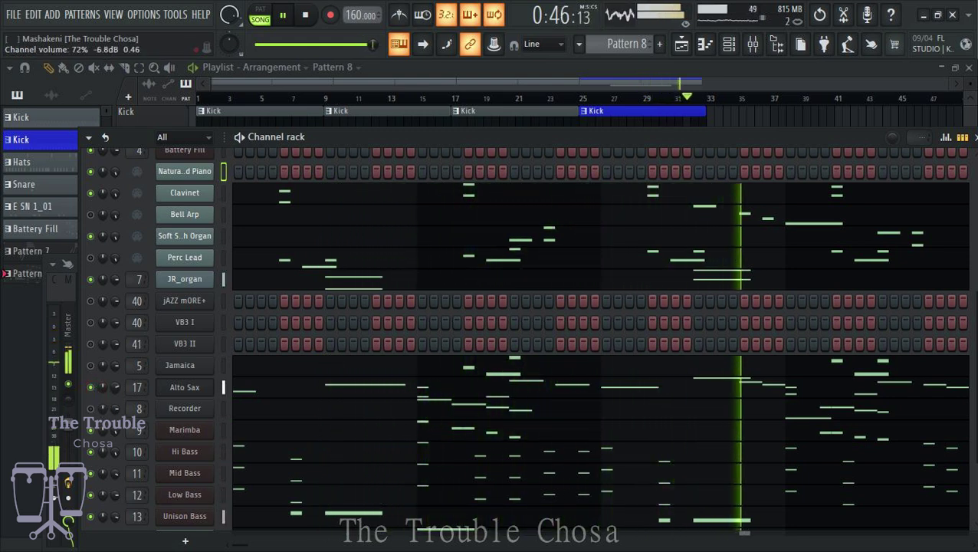
scroll(115, 386, down, 2)
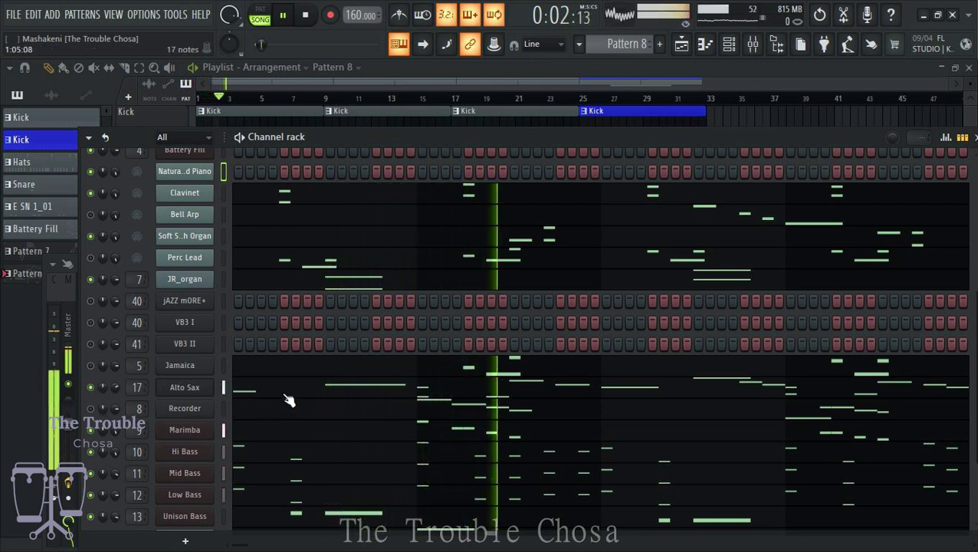
click(381, 388)
scroll(415, 362, down, 6)
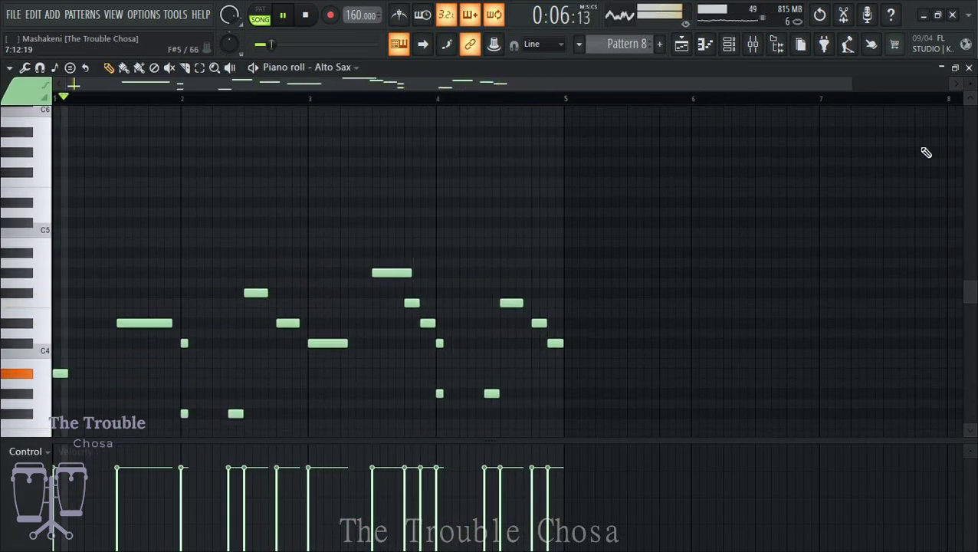
click(970, 68)
scroll(186, 314, up, 5)
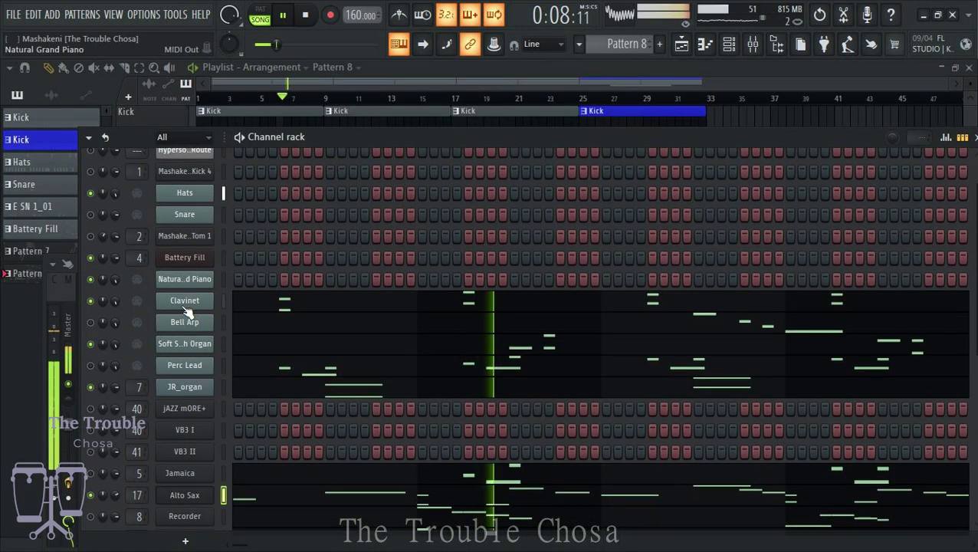
In the Natural Grand Piano's piano roll, place short note pairs D#4/A#4 at bar 1, F#4/D#5 at mid-bar 1, and F#4/C#5 at bar 2.
right_click(211, 271)
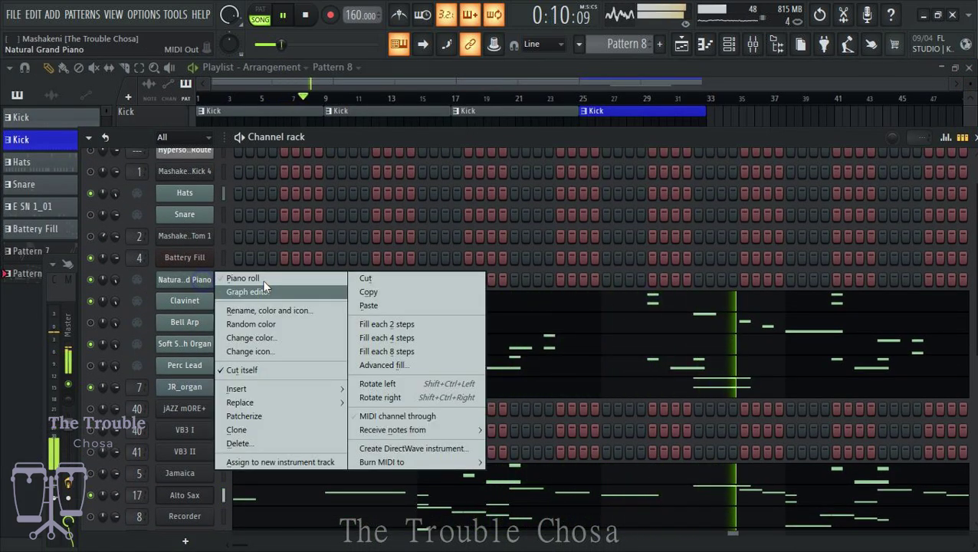
click(233, 278)
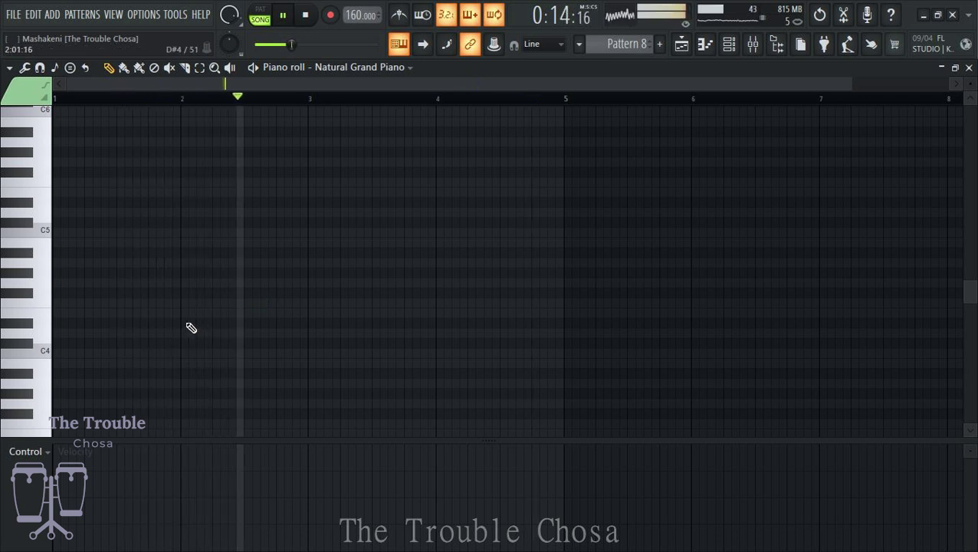
drag(82, 253, 56, 252)
drag(143, 338, 50, 322)
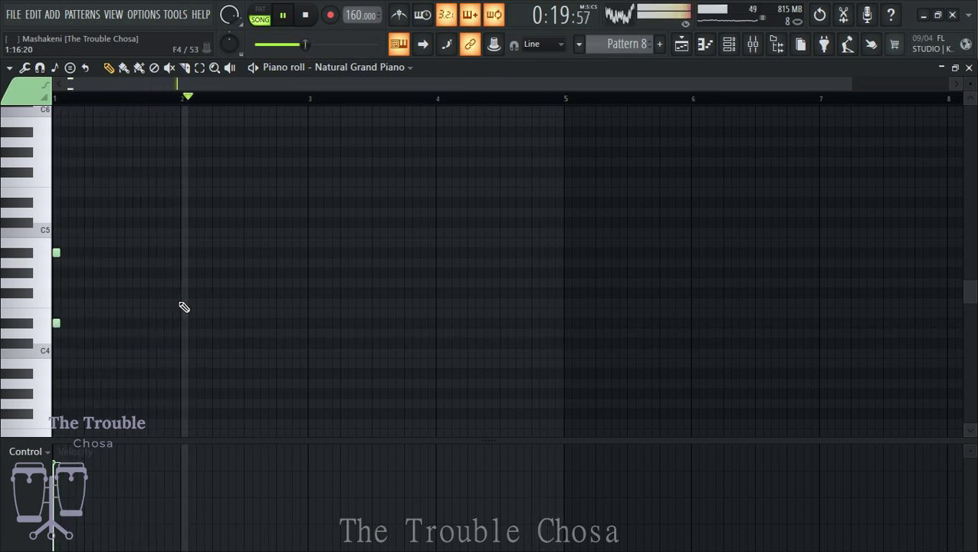
click(120, 292)
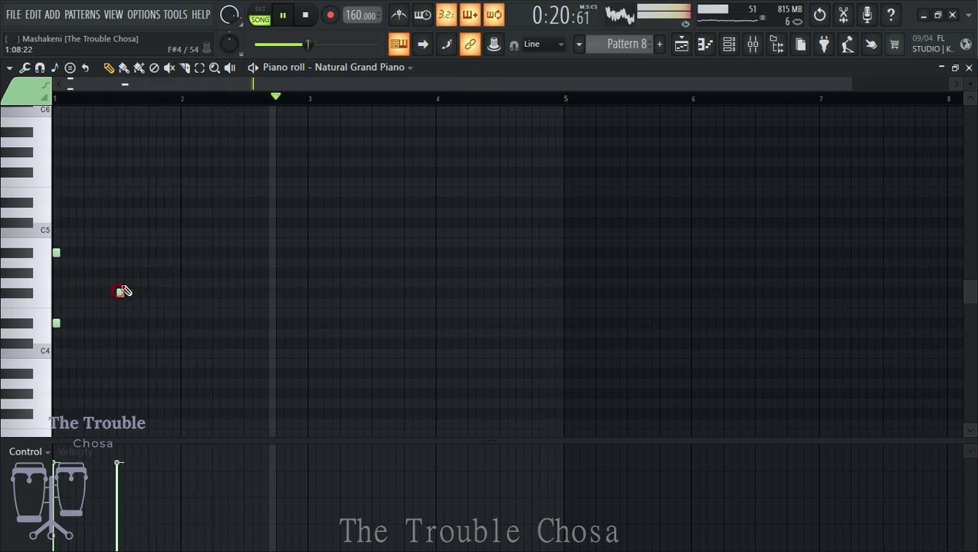
click(121, 202)
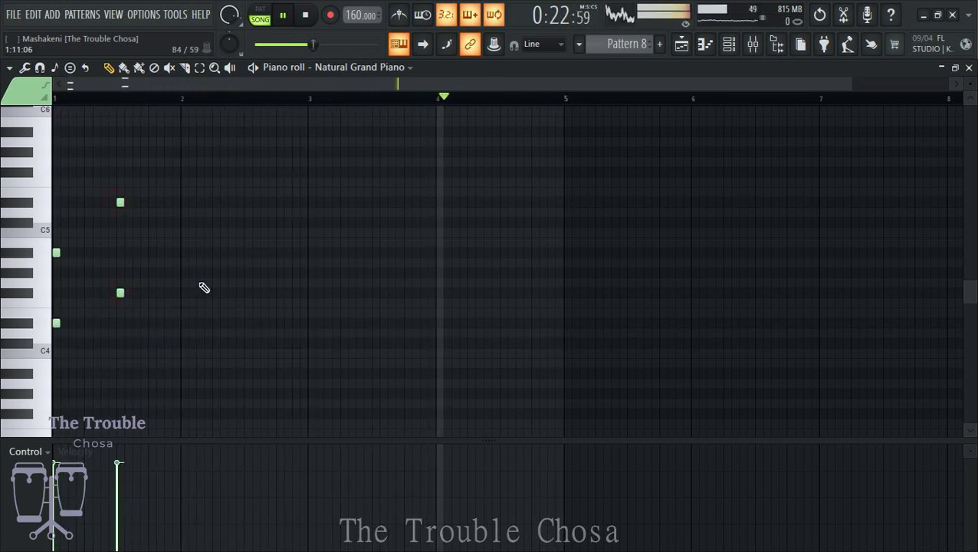
click(184, 222)
click(184, 292)
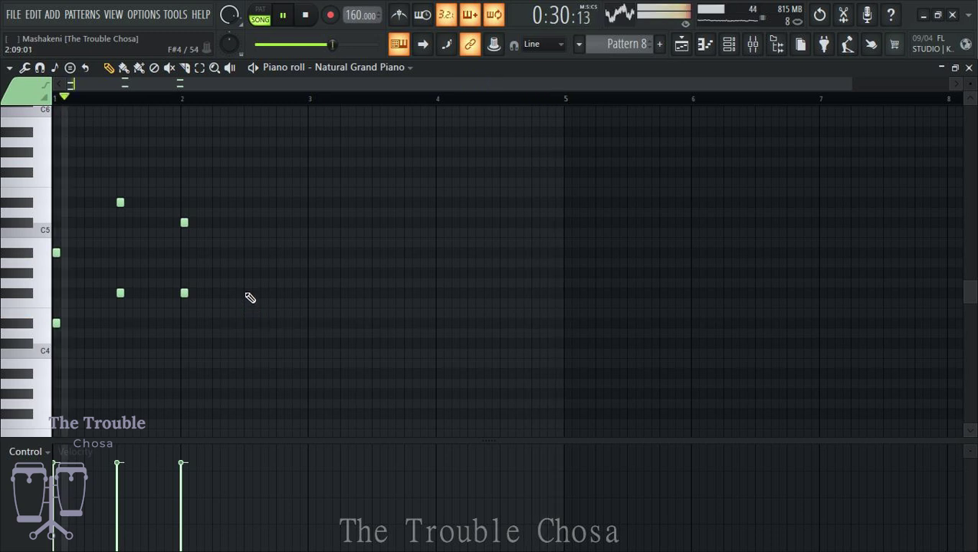
Add short piano note pairs A#4/F#5 at the middle of bar 2 and G#4/C#5 at the start of bar 3.
click(246, 252)
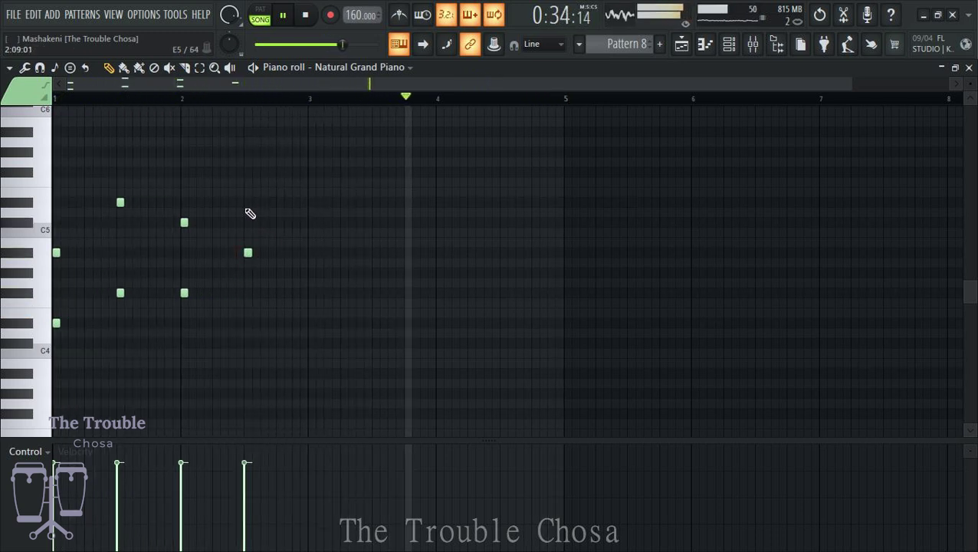
click(247, 172)
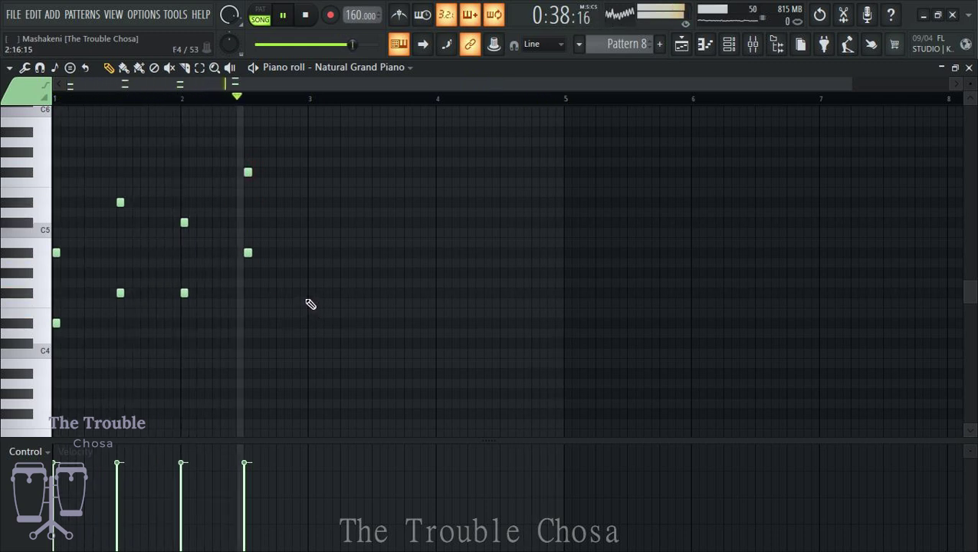
click(312, 273)
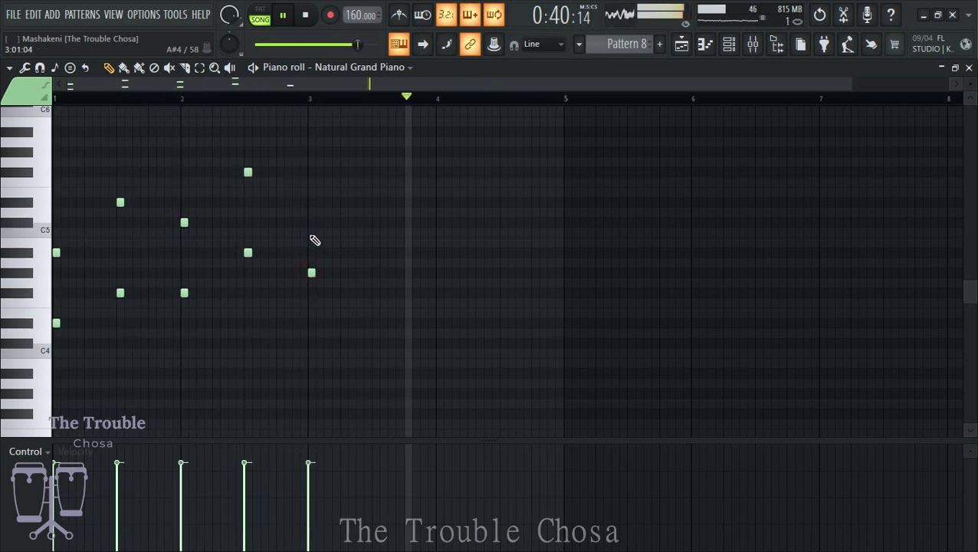
click(310, 221)
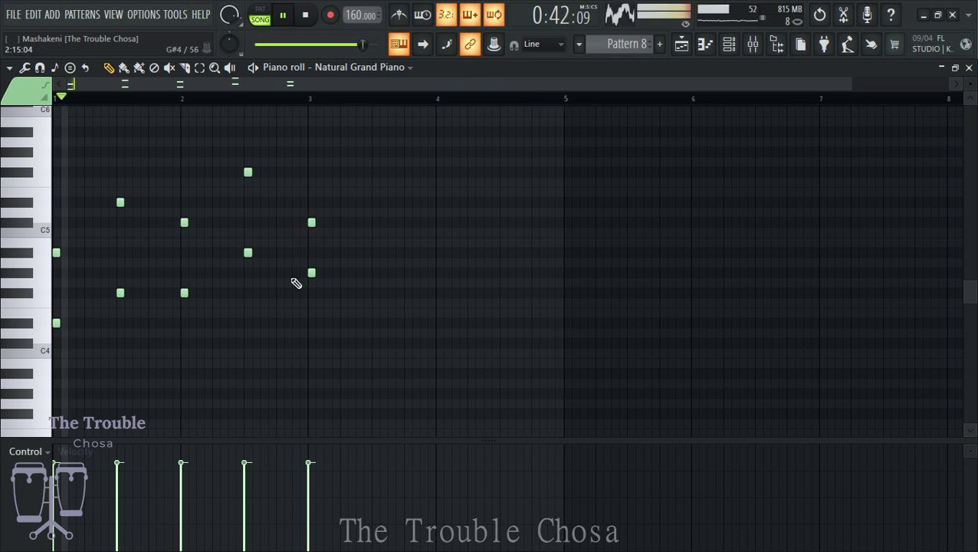
Add two-step-long piano notes in bar 2: A#4 at step 15, an A#4/D#5 pair at step 12, and F#4 at step 7.
click(295, 252)
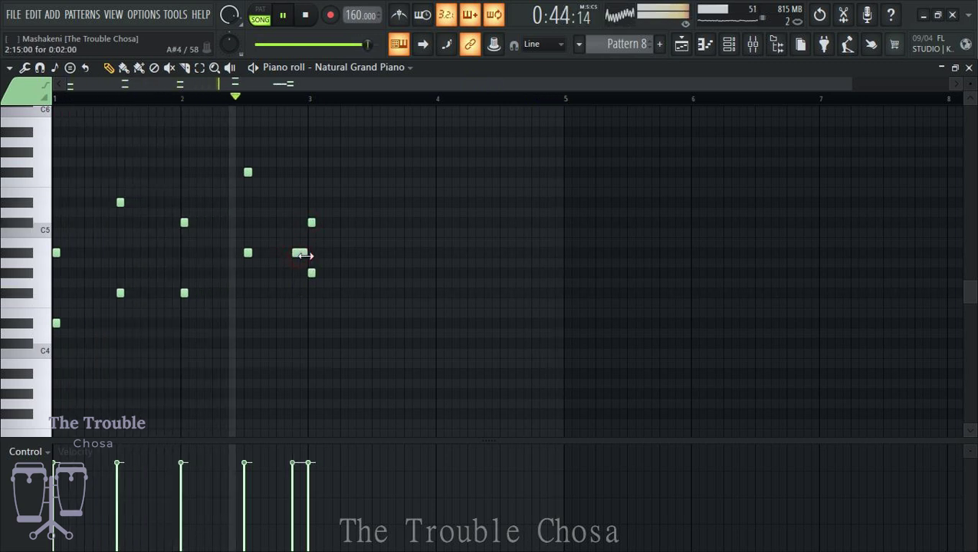
drag(305, 255, 307, 255)
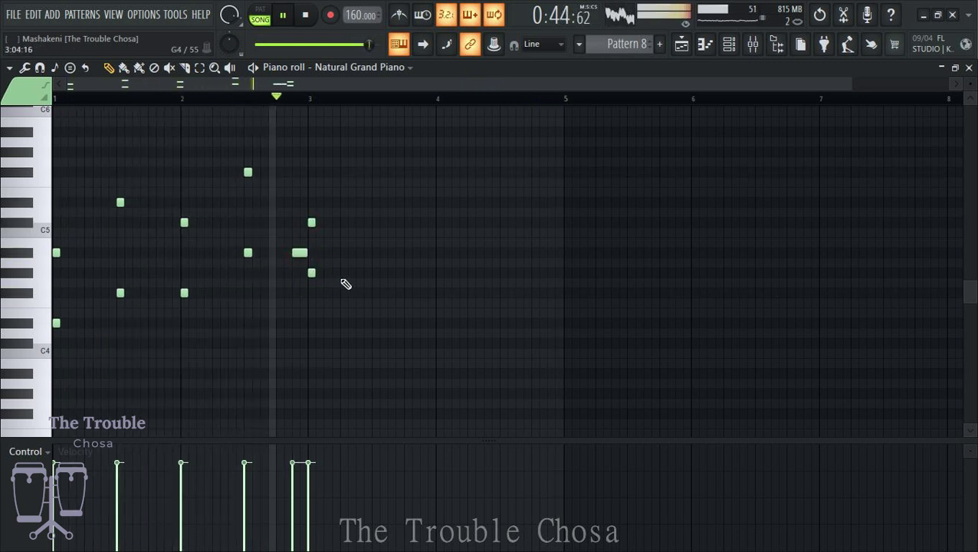
click(275, 253)
click(275, 204)
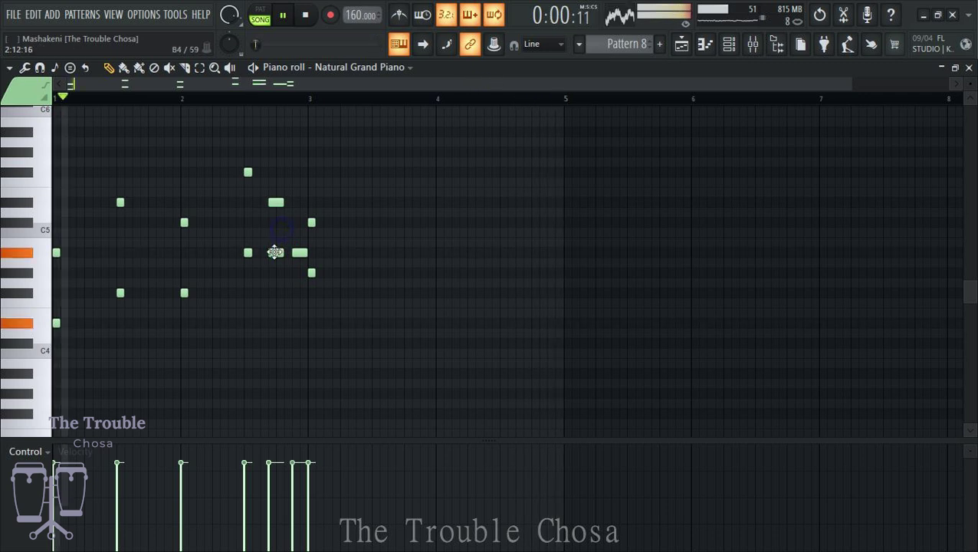
click(232, 293)
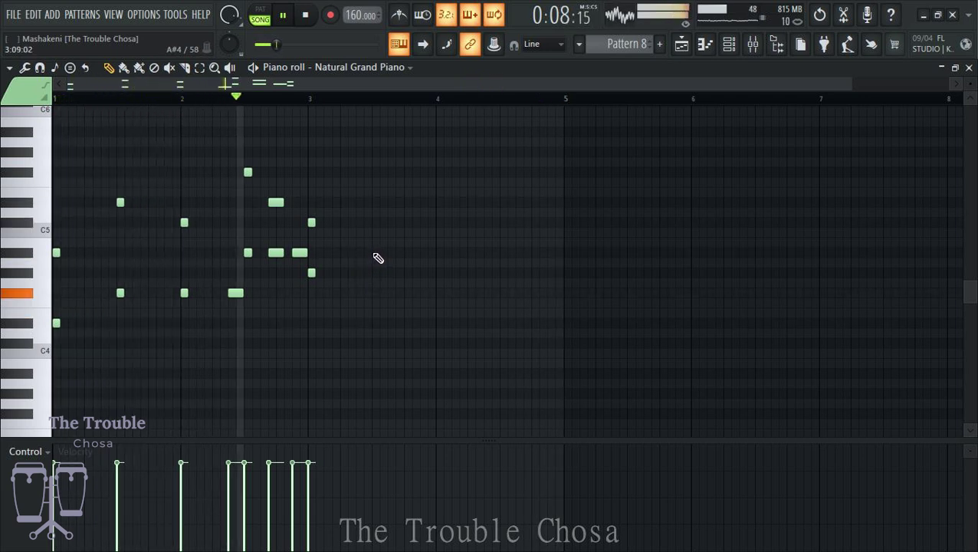
Place short piano note pairs C#5/G#5 at the middle of bar 3 and G#4/C#5 at the start of bar 4.
click(375, 222)
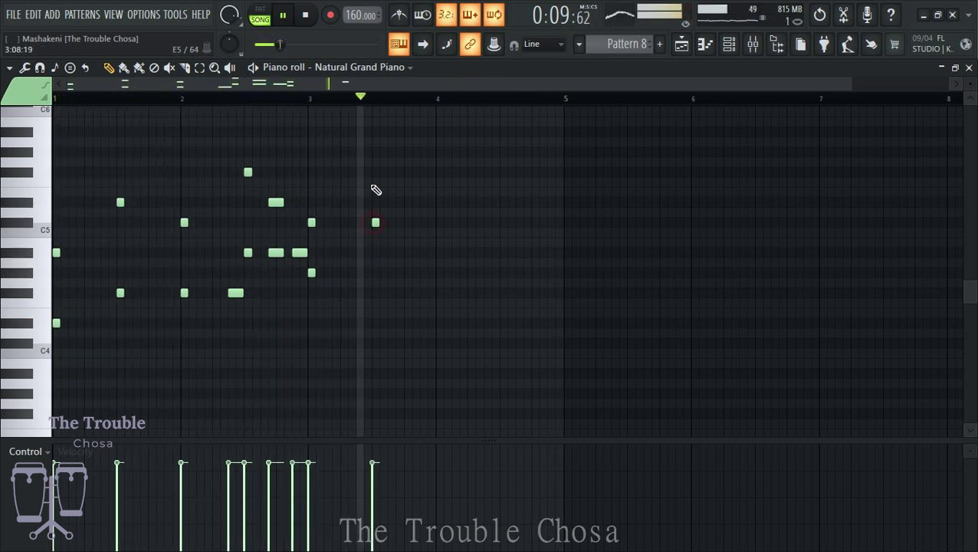
click(376, 152)
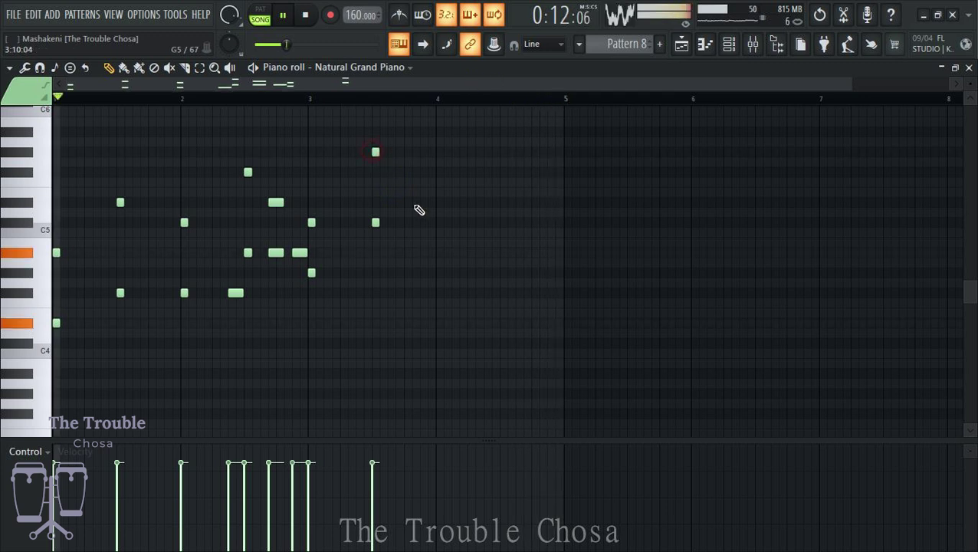
click(439, 222)
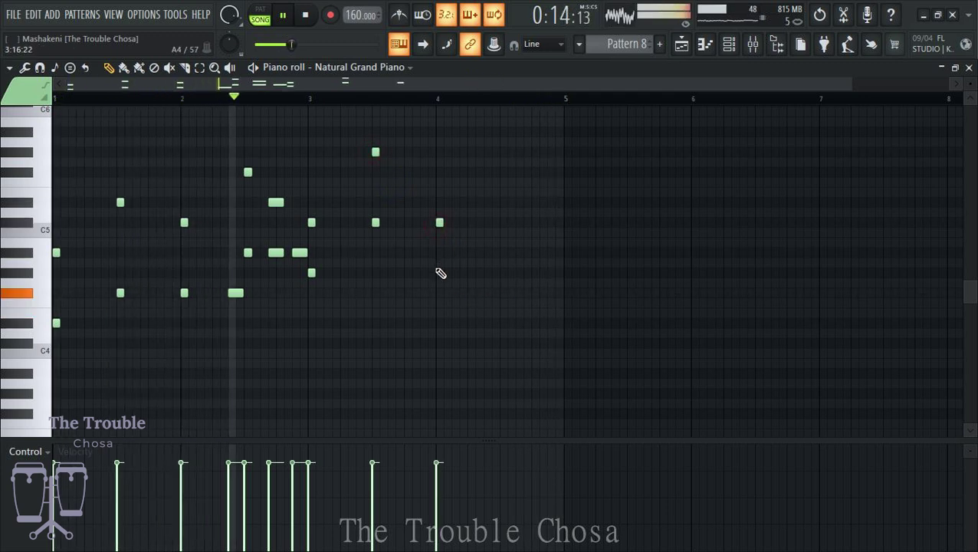
click(439, 272)
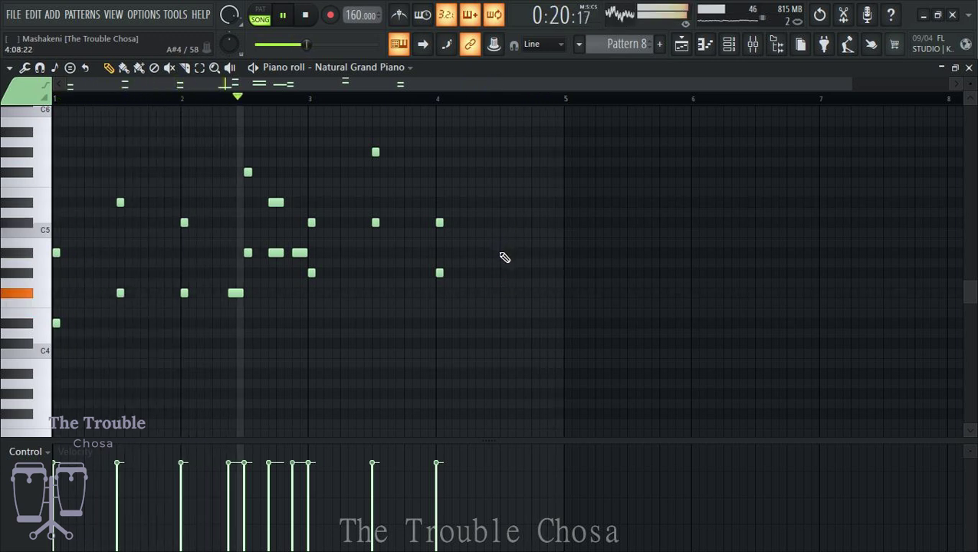
Complete bar 4 with a short C#5/F5 pair at step 9, and longer C#5/G#4 at step 12, G#4 at step 7, and F5 at step 15.
click(502, 223)
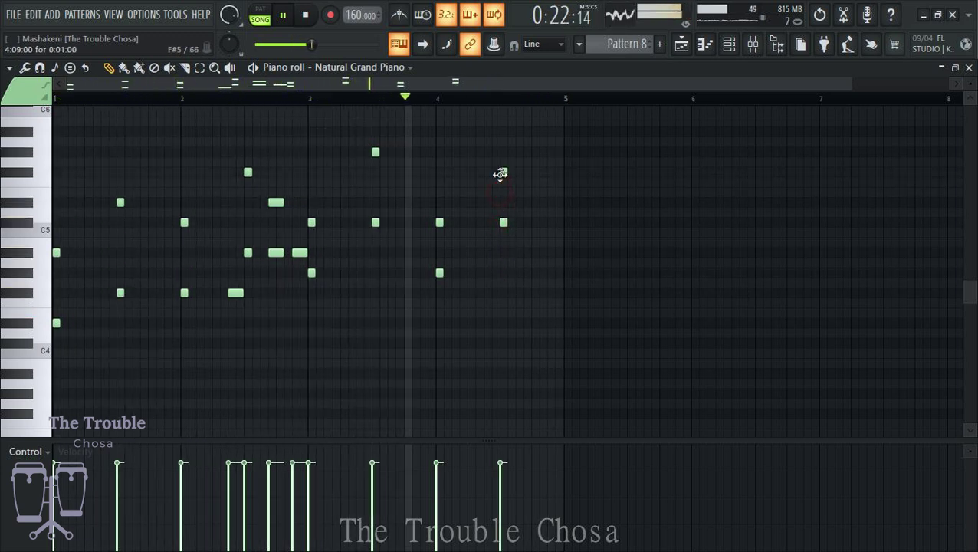
click(502, 182)
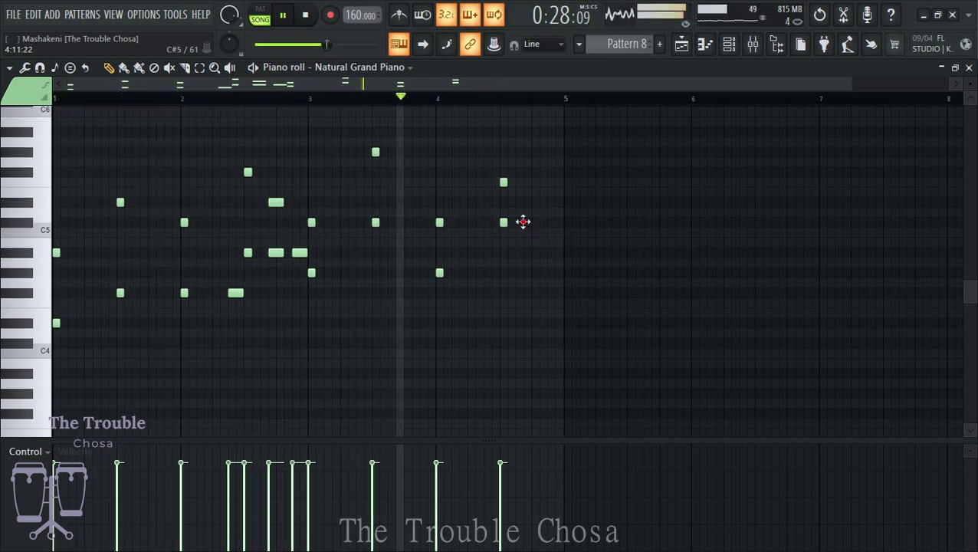
click(527, 223)
click(526, 273)
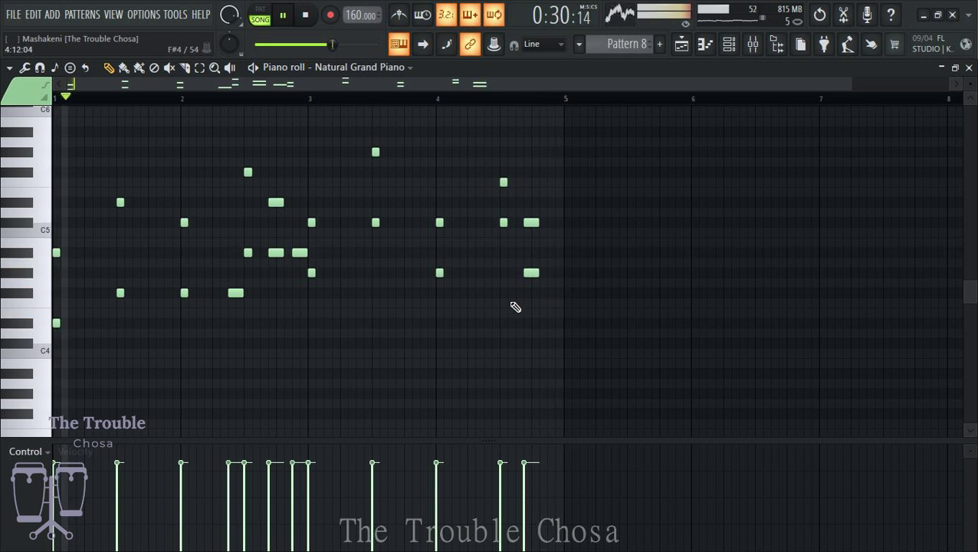
click(490, 273)
drag(551, 215, 554, 184)
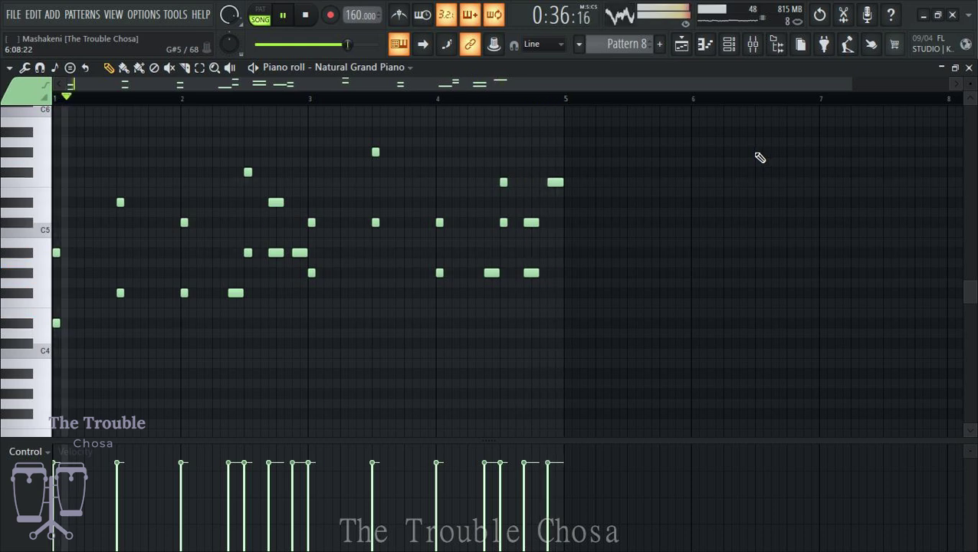
Return to the channel rack and unmute the Kick 4, Snare and Tom 1 channels.
key(F5)
key(F6)
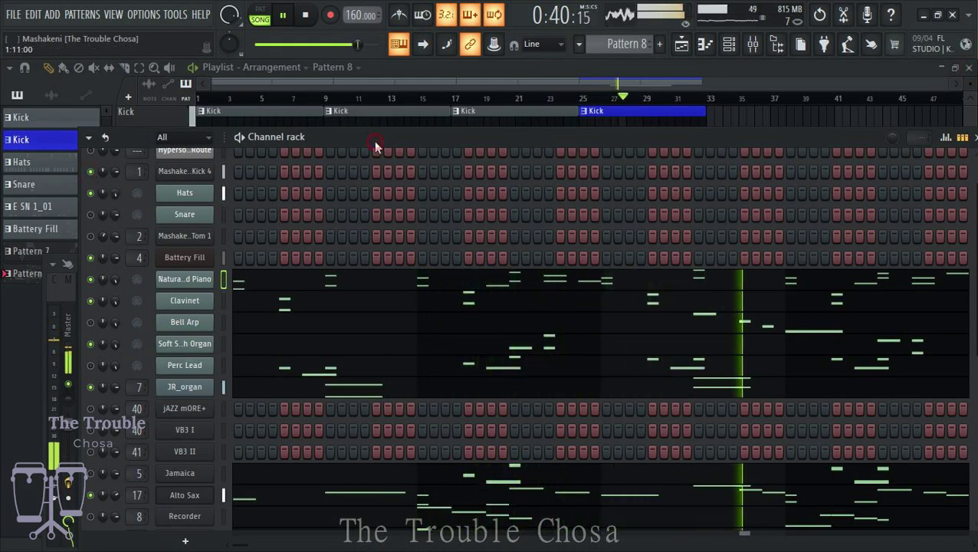
scroll(428, 251, up, 1)
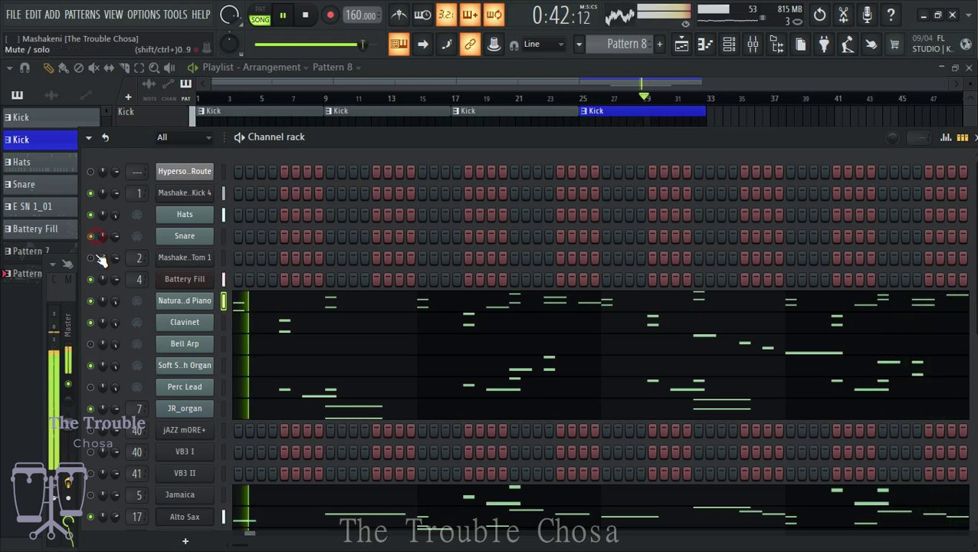
right_click(102, 259)
click(108, 260)
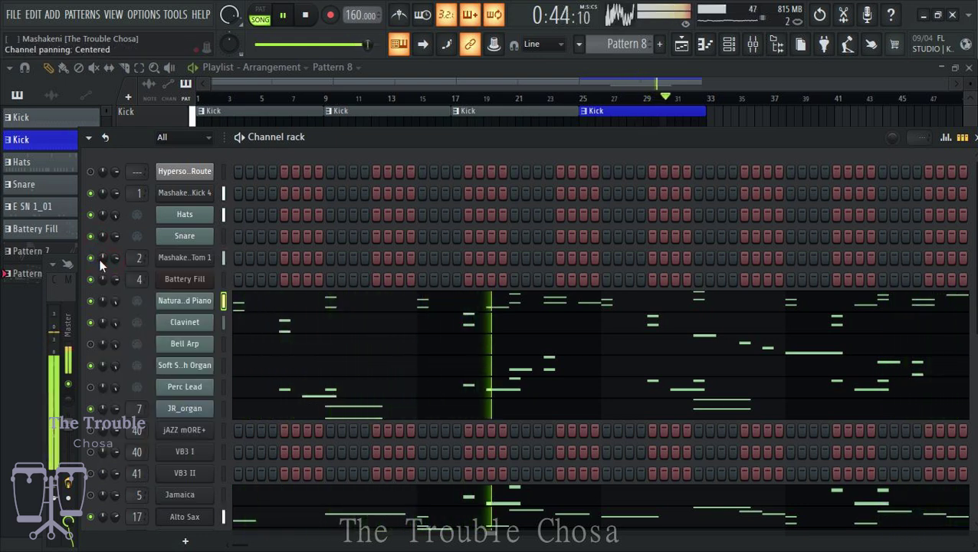
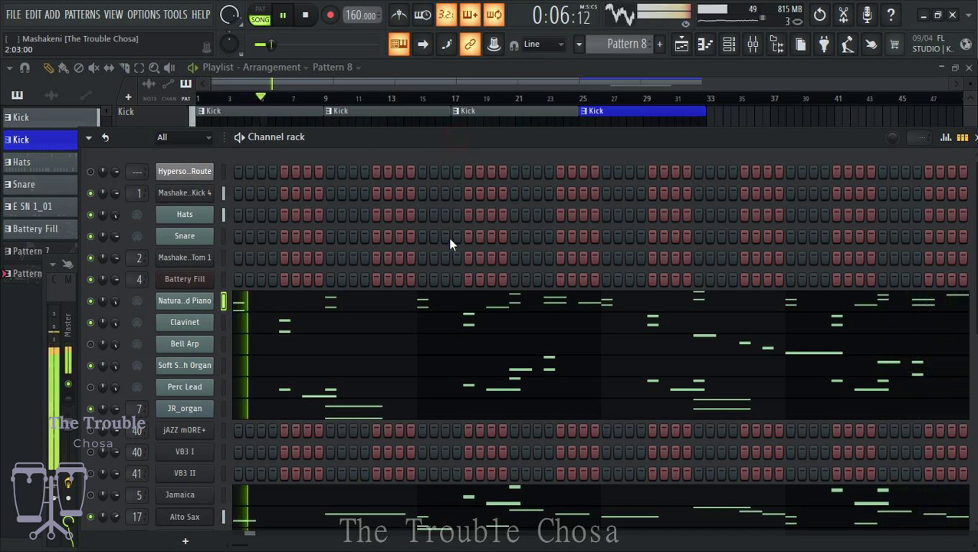
Mute the Alto Sax channel and close the channel rack to show the full playlist.
scroll(449, 244, down, 6)
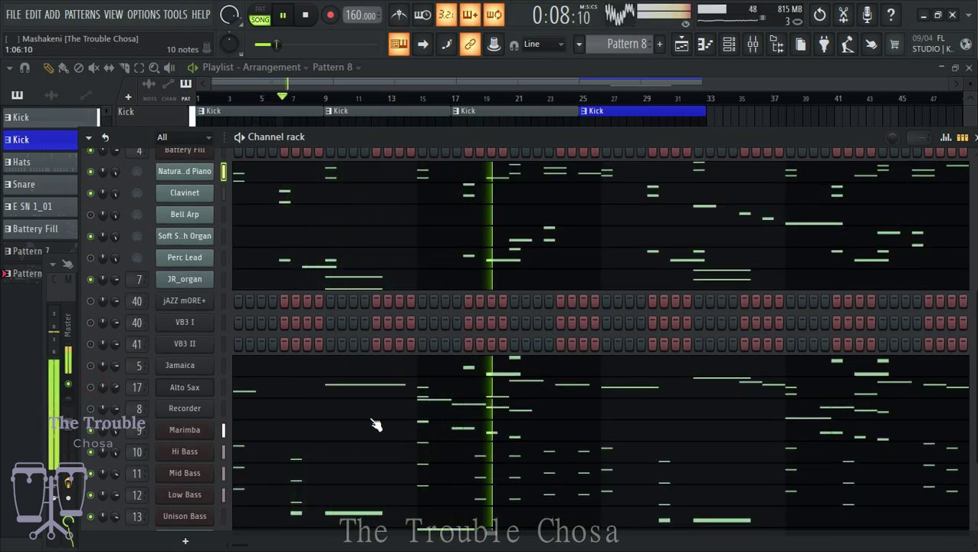
scroll(373, 423, down, 3)
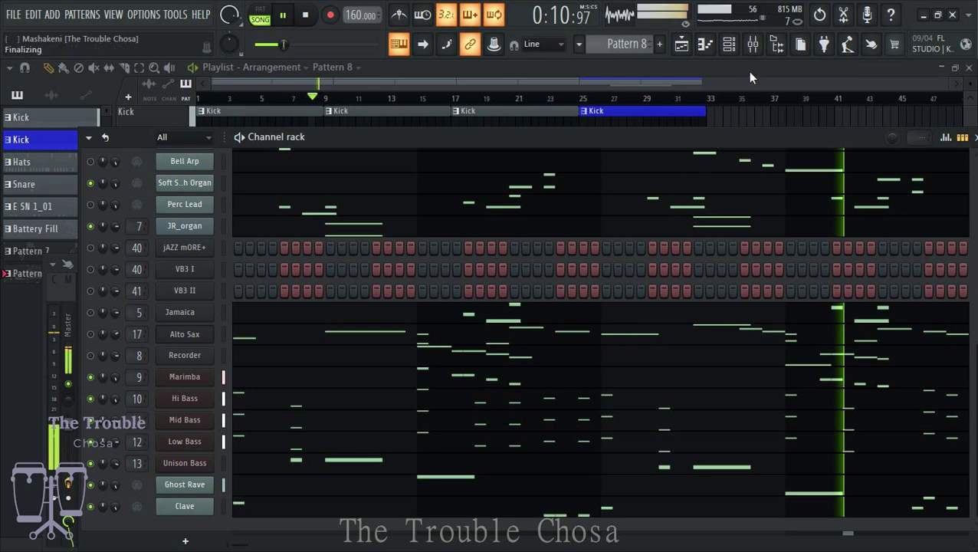
key(F6)
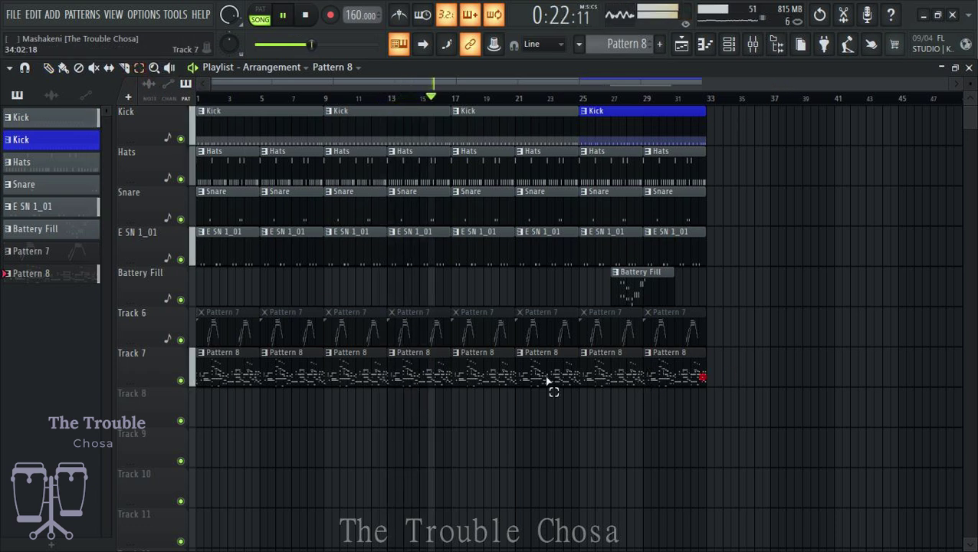
Move all Pattern 8 clips from Track 7 to Track 12, and delete the first six Pattern 7 clips on Track 6.
drag(548, 381, 463, 382)
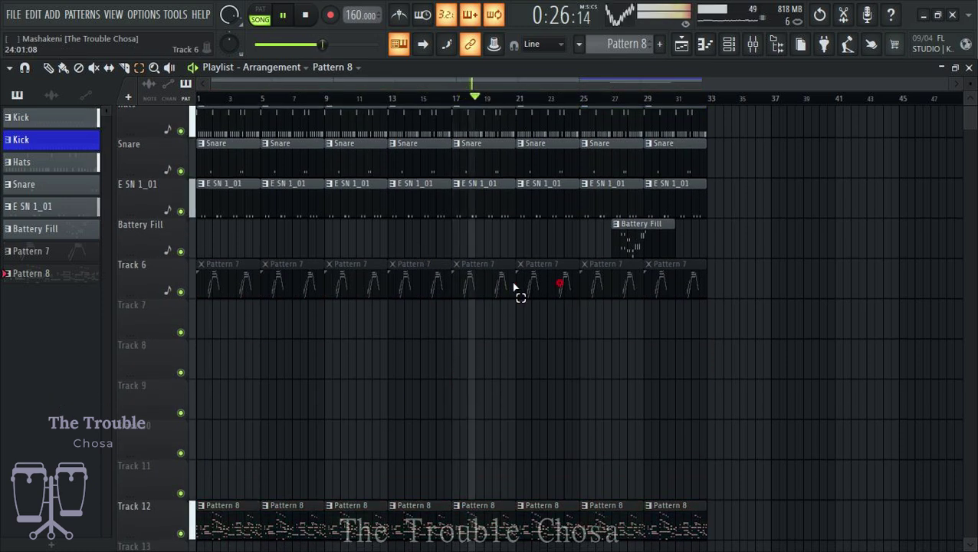
drag(514, 287, 171, 326)
key(Delete)
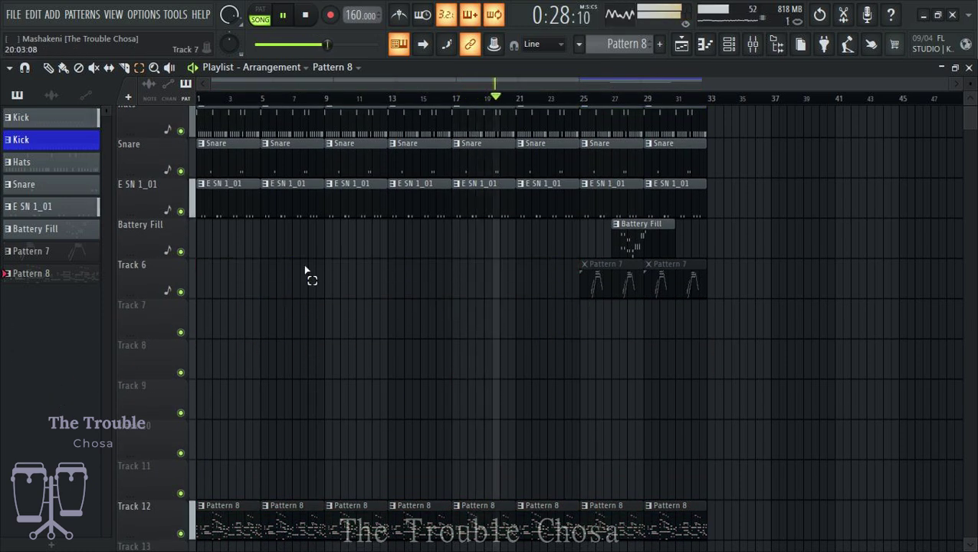
Pick Pattern 7 from its clip on Track 6 and split the pattern by channel.
click(604, 276)
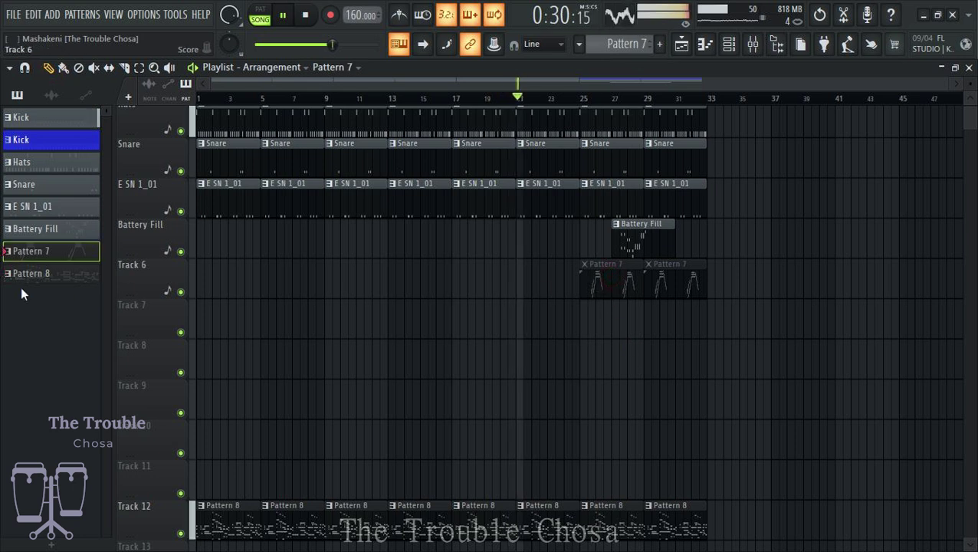
right_click(46, 251)
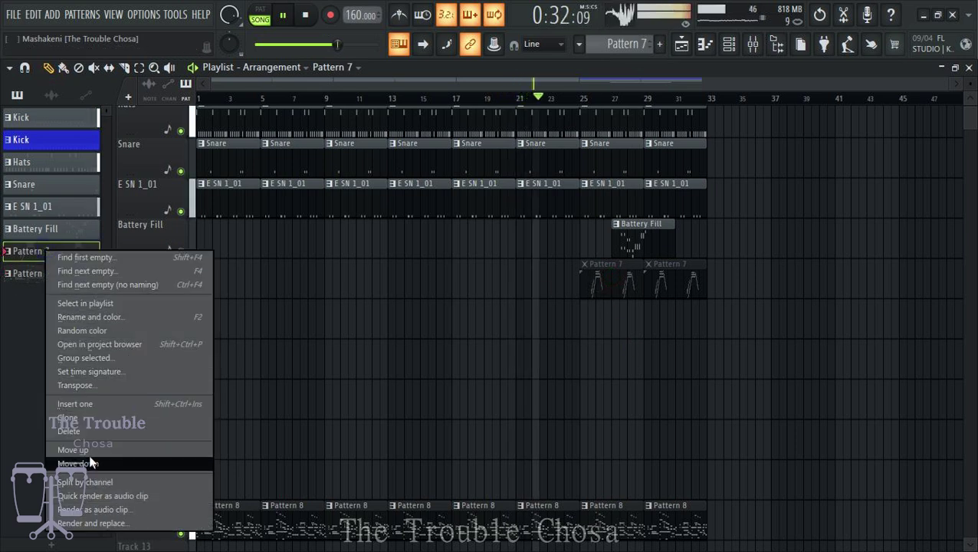
click(97, 482)
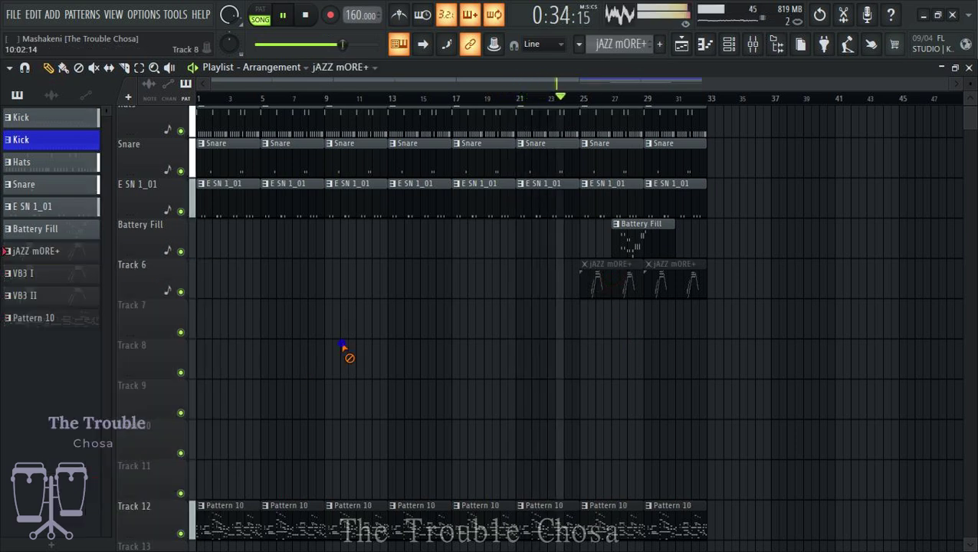
Place the jAZZ mORE+, VB3 I and VB3 II patterns on Tracks 7 to 9 at bar 25, and duplicate them to bar 29.
click(74, 292)
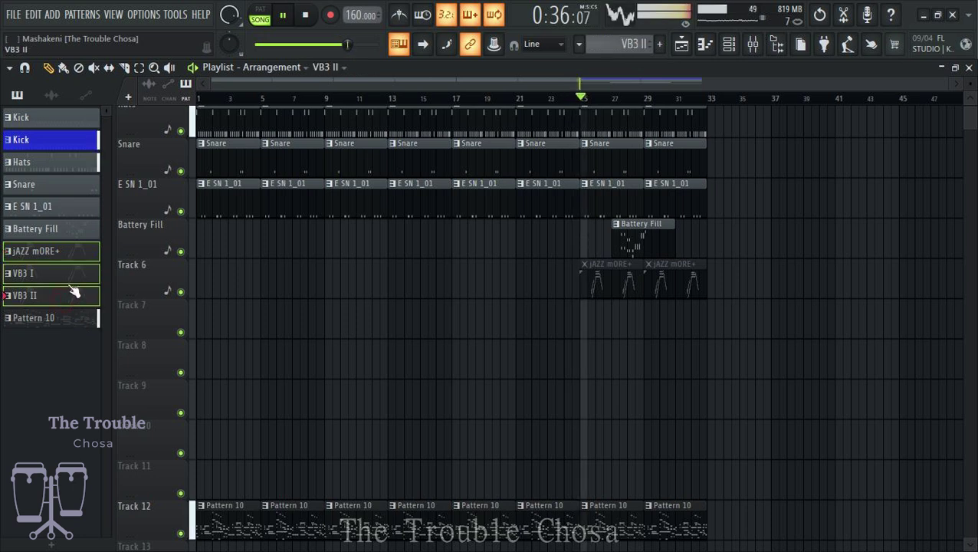
click(584, 327)
key(ctrl+b)
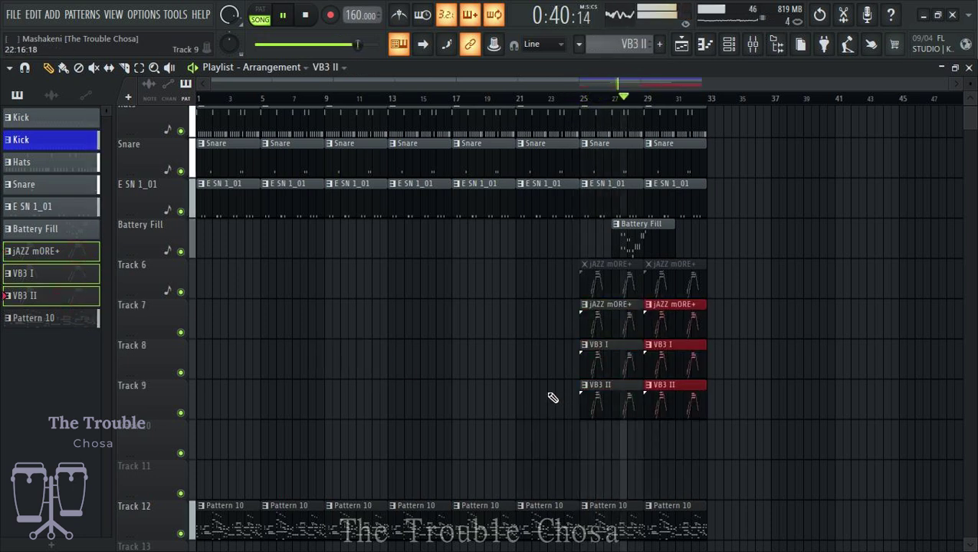
Remove the two muted jAZZ mORE+ clips from Track 6 and delete the emptied track.
right_click(700, 280)
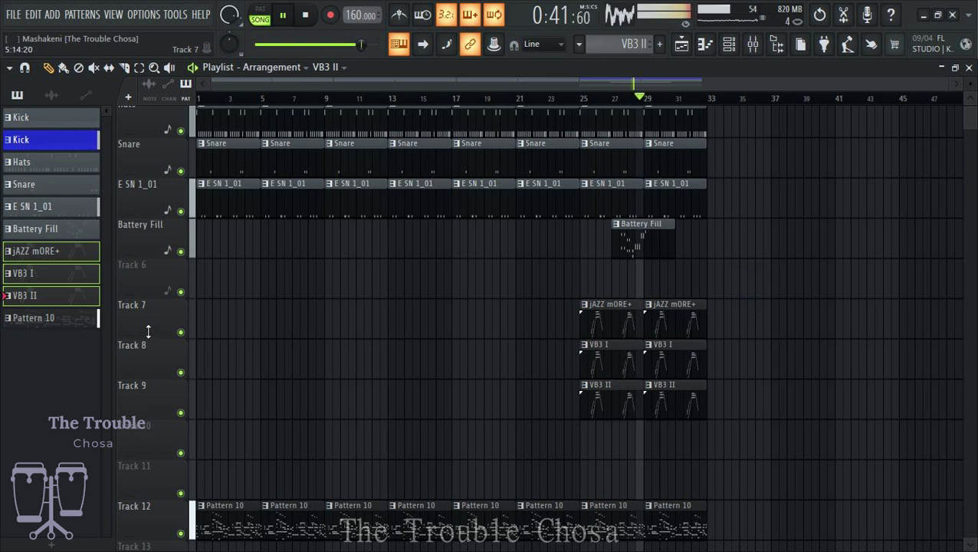
right_click(175, 290)
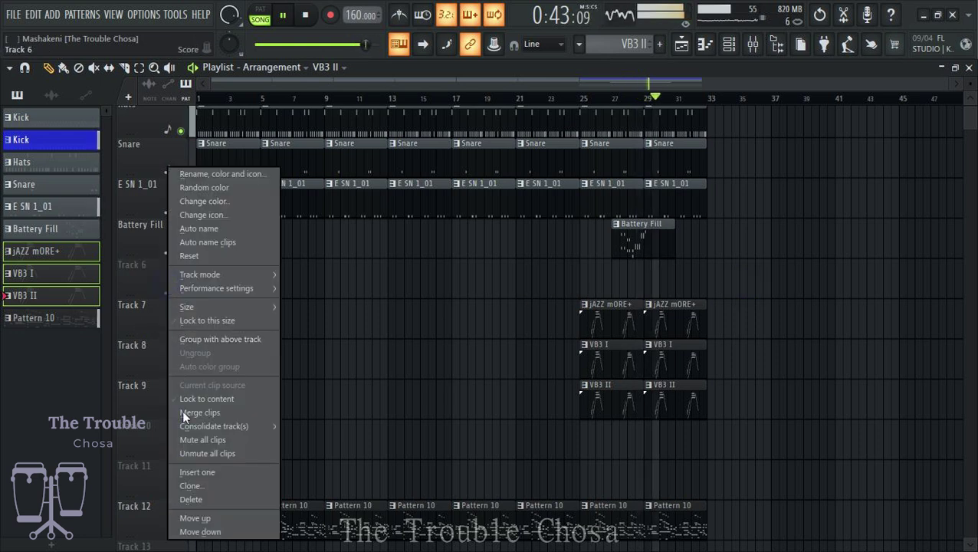
click(189, 498)
click(535, 331)
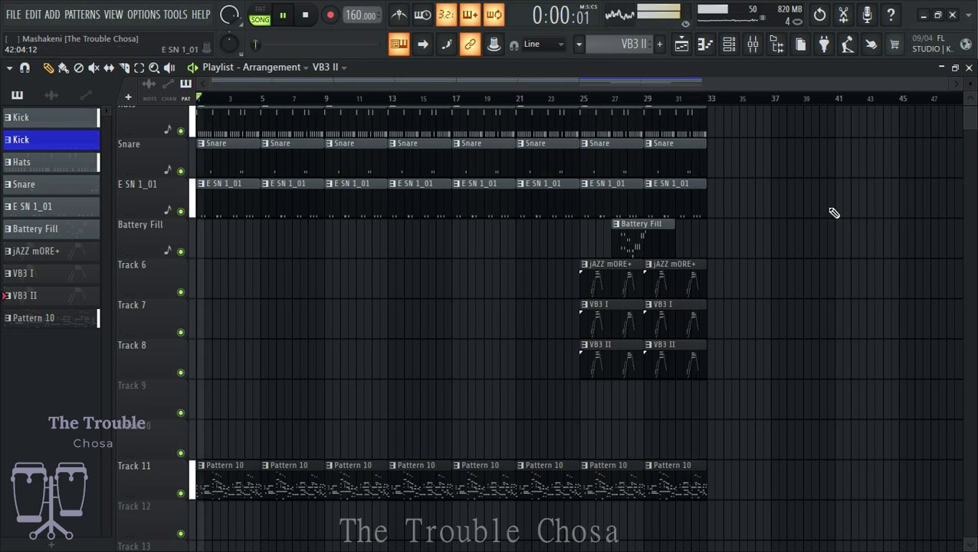
Set the playlist time selection from bar 25 to bar 33 so that section loops during playback.
scroll(790, 188, up, 2)
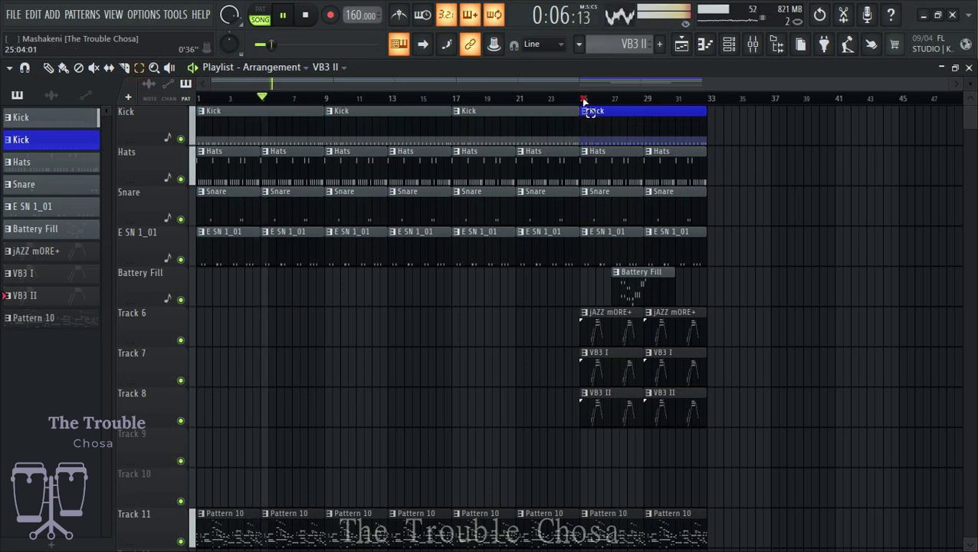
drag(584, 100, 709, 124)
scroll(790, 176, down, 5)
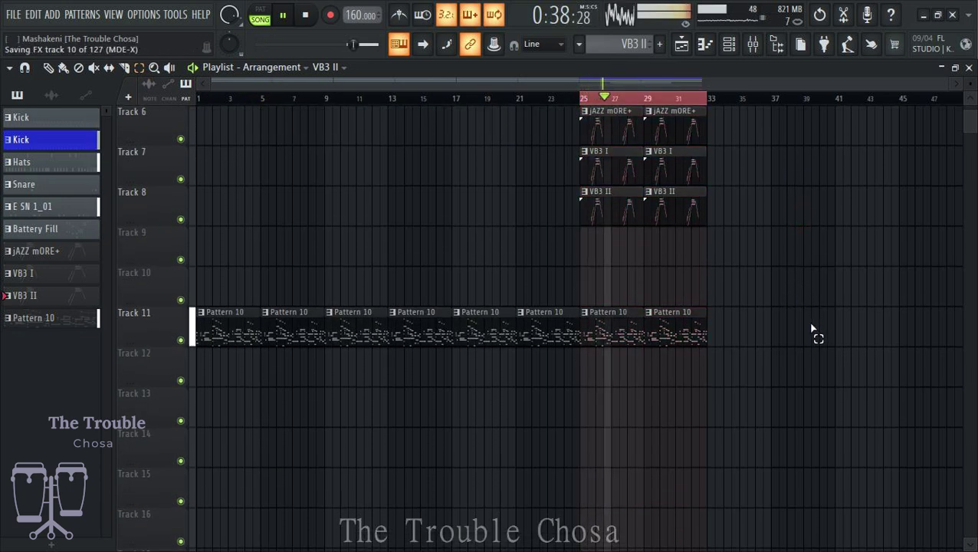
scroll(814, 331, down, 5)
scroll(814, 329, up, 5)
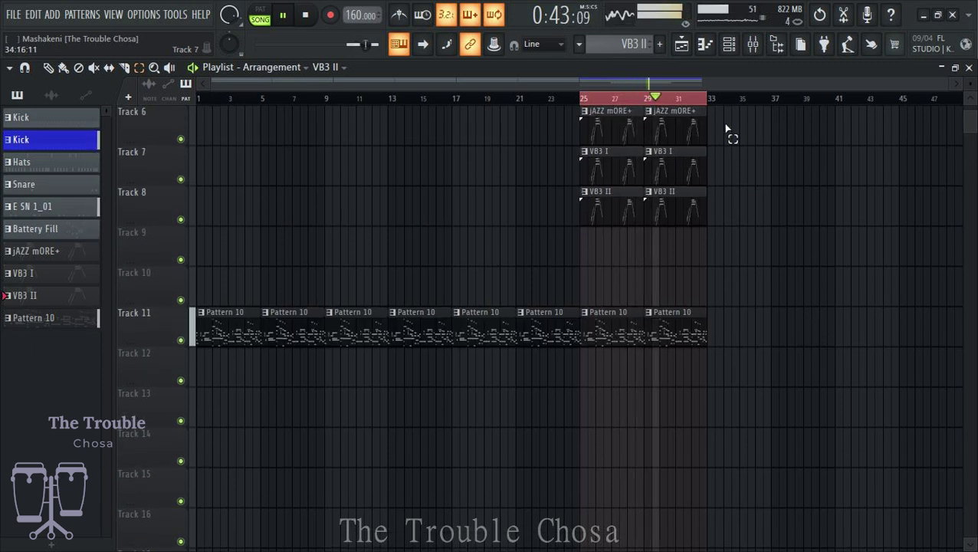
Make Pattern 10 the active pattern from its Track 11 clip and show its channels in the channel rack.
click(730, 47)
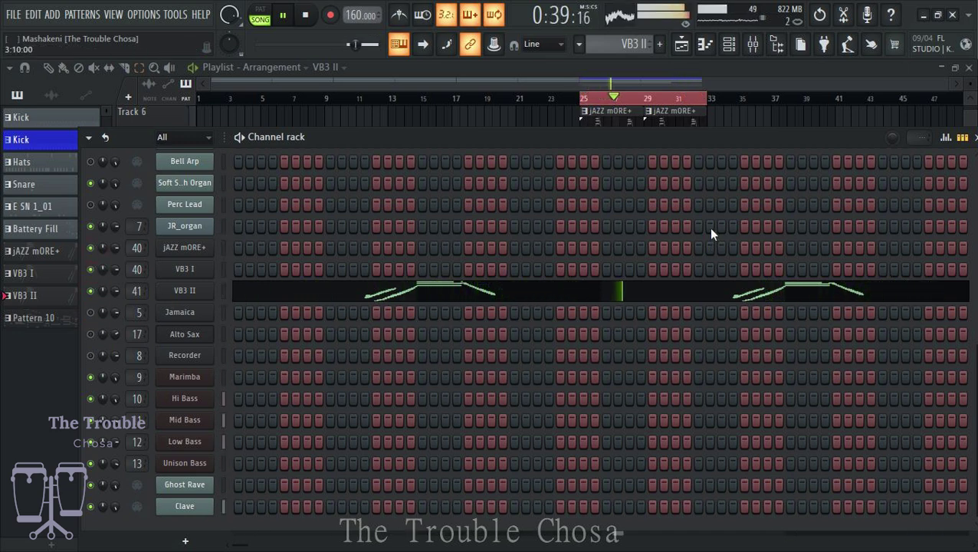
key(F6)
scroll(872, 265, down, 3)
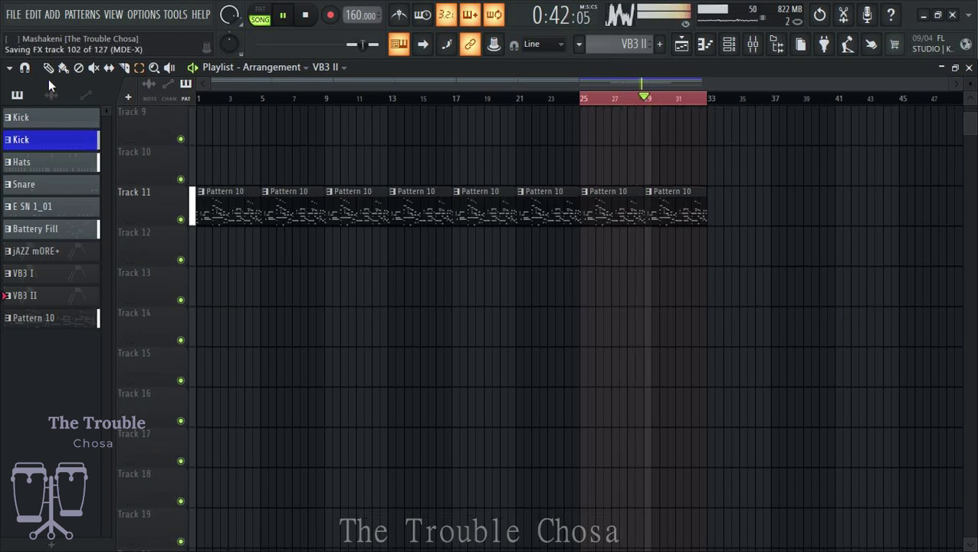
click(625, 201)
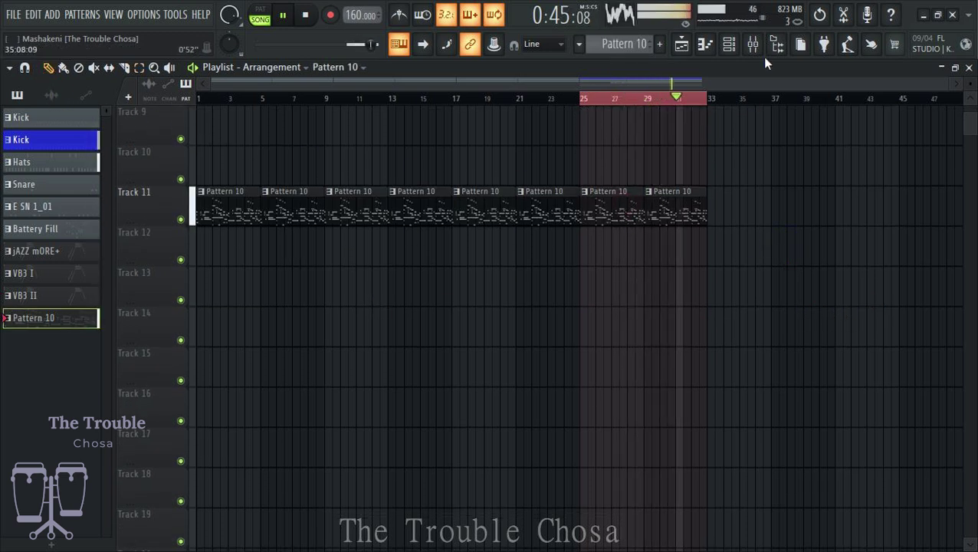
click(730, 46)
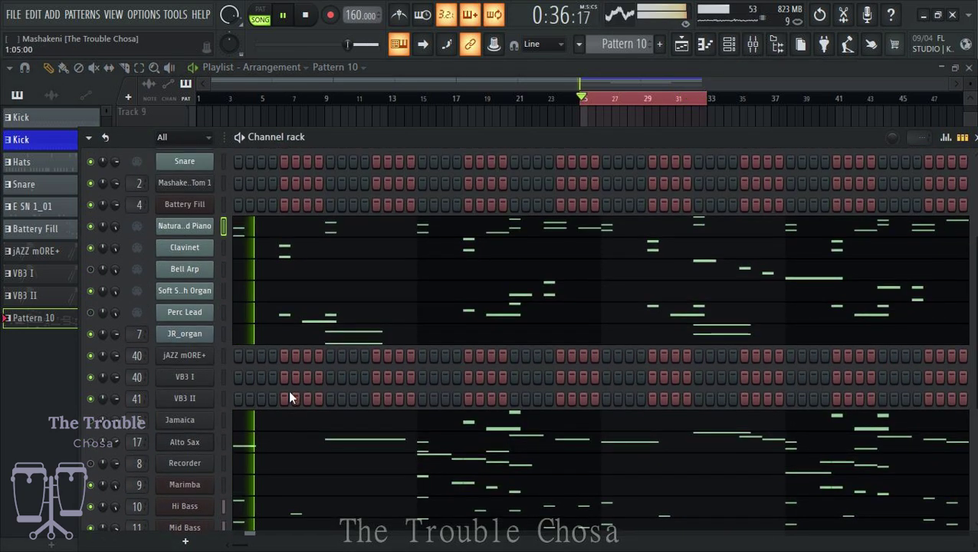
Check the miscellaneous settings of the JR_organ channel and close its window.
scroll(299, 400, down, 3)
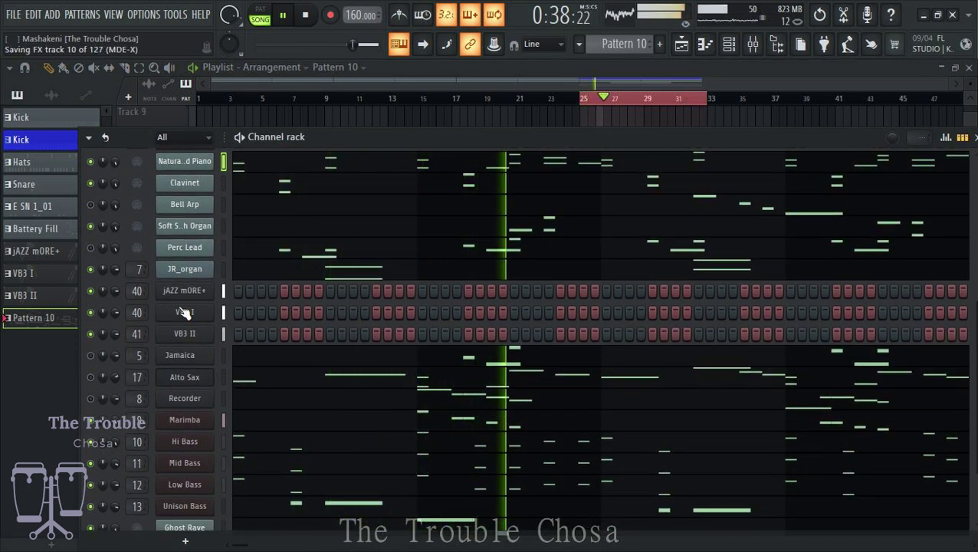
click(190, 270)
click(76, 181)
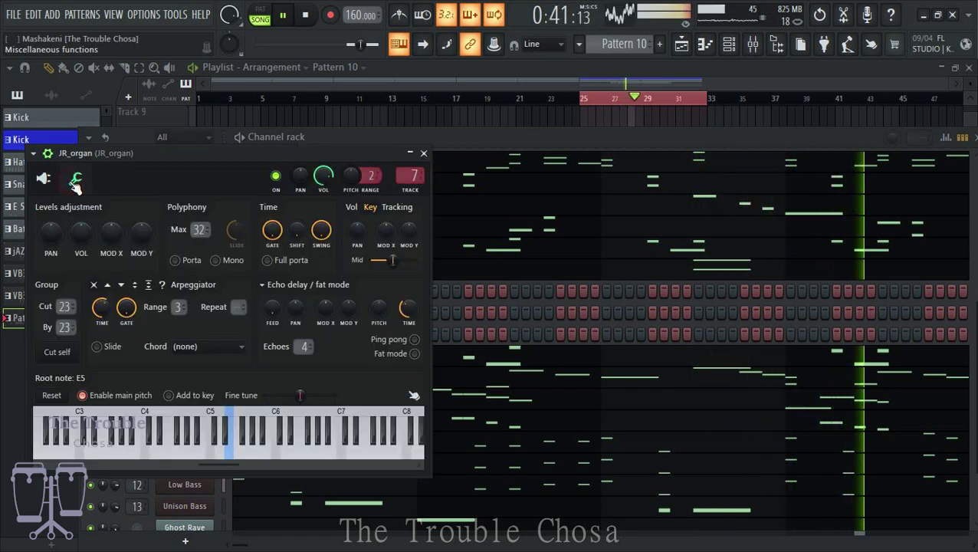
click(423, 153)
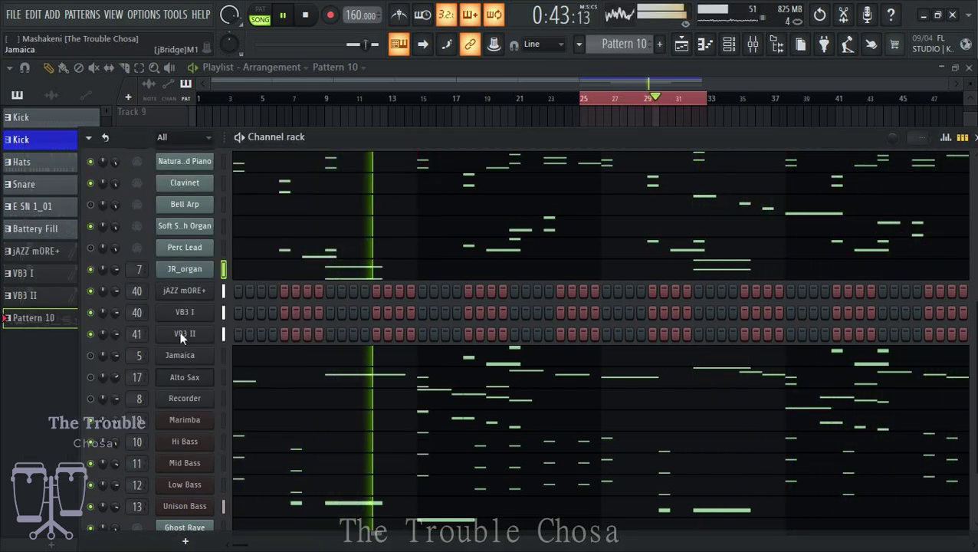
Insert a Hyper Canvas instrument channel below JR_organ and check its miscellaneous channel settings.
right_click(213, 289)
mouse_move(232, 401)
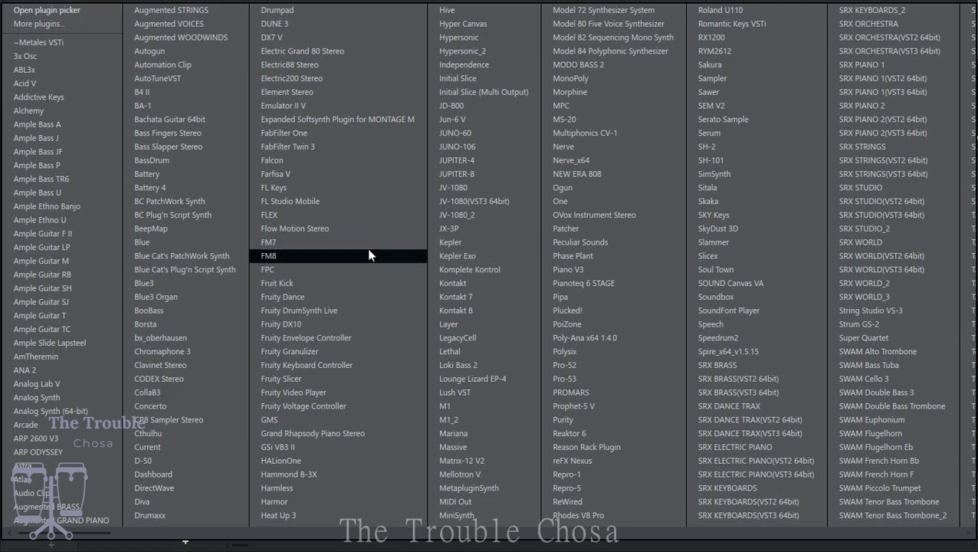
click(458, 25)
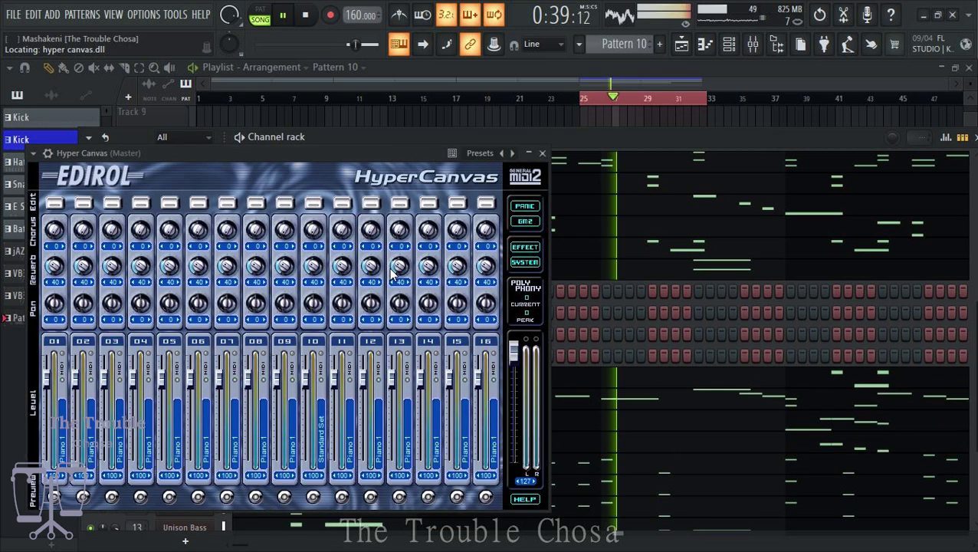
click(47, 152)
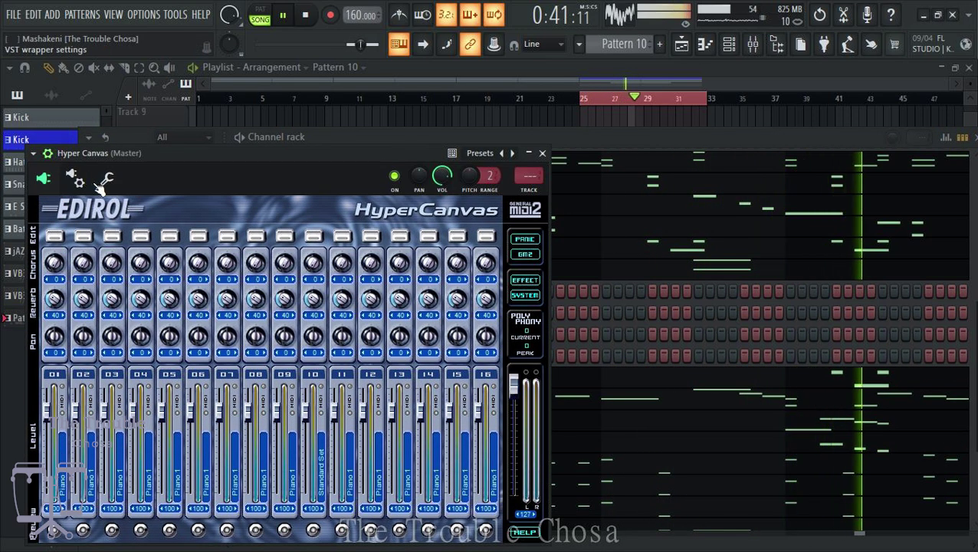
click(106, 178)
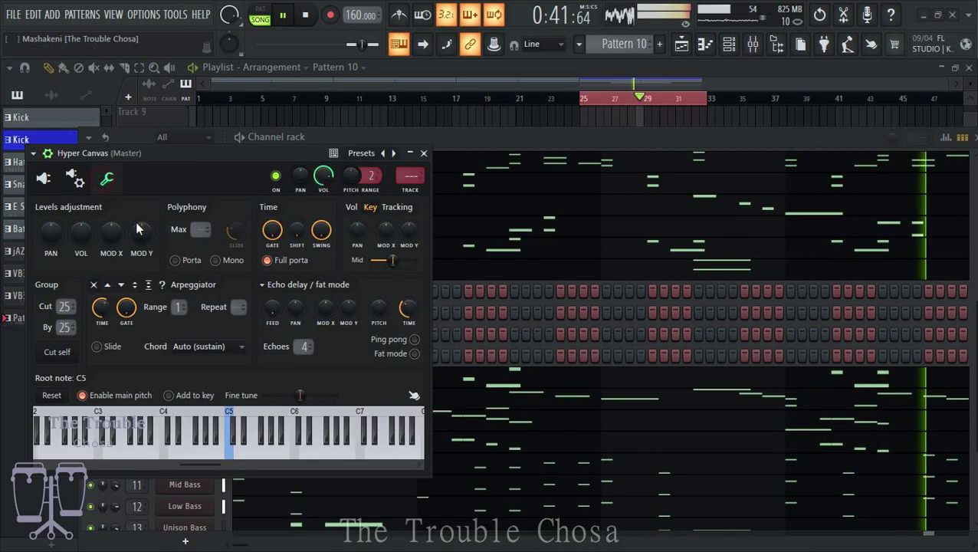
Load the Chiffer Lead preset from the Synth Lead category into part 01 of Hyper Canvas and close the plugin.
click(44, 177)
click(55, 236)
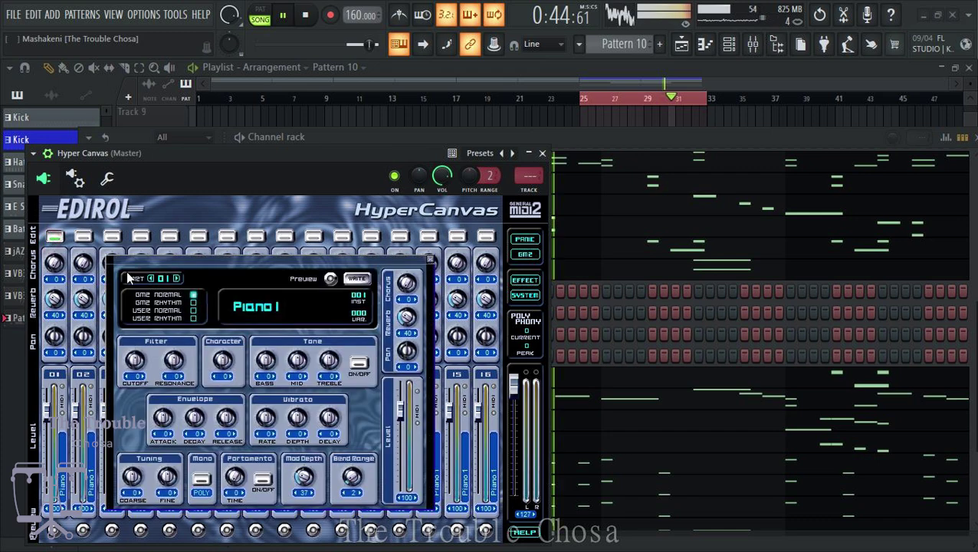
click(268, 315)
mouse_move(307, 321)
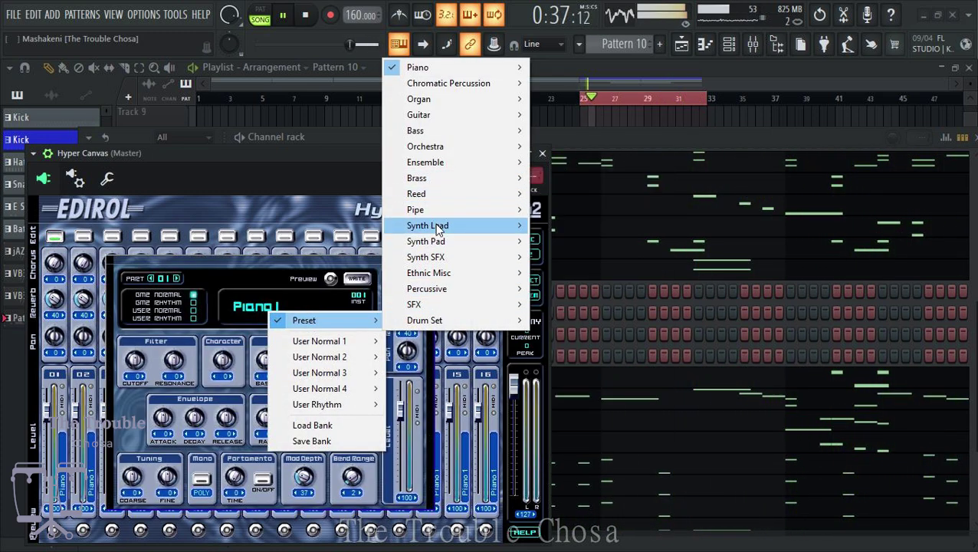
mouse_move(439, 229)
click(588, 368)
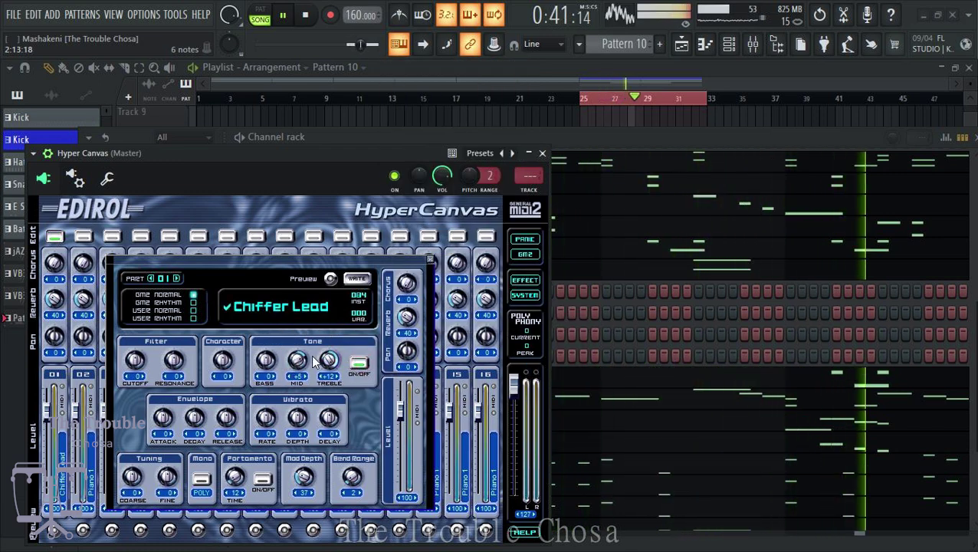
click(542, 152)
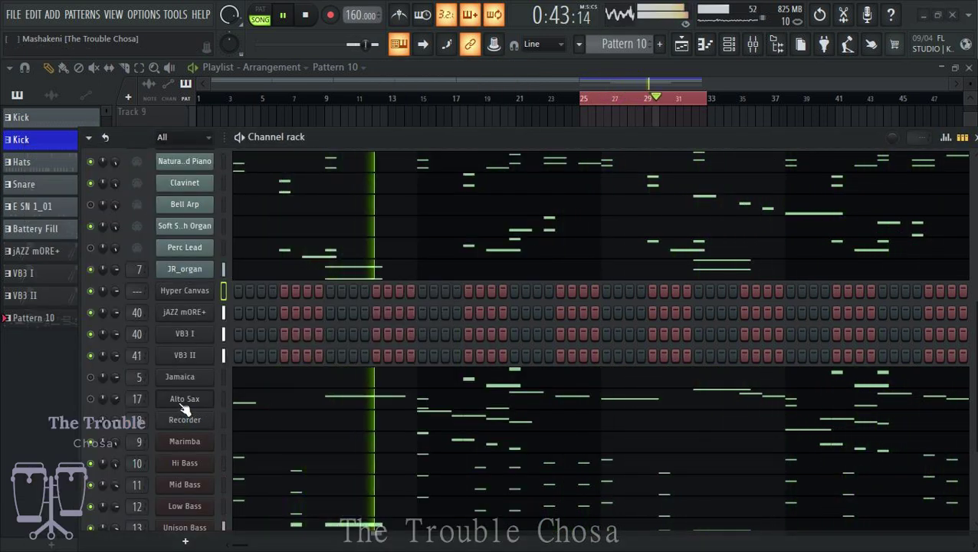
Copy the Alto Sax channel's notes into the Hyper Canvas channel.
right_click(218, 343)
click(375, 362)
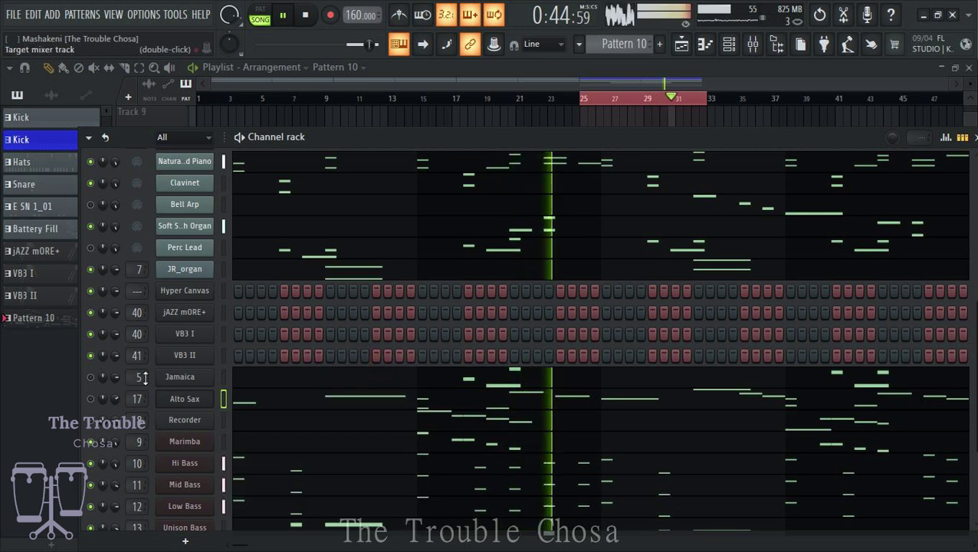
right_click(218, 286)
click(368, 317)
Route the Hyper Canvas channel to mixer track 18 and close the open windows.
click(183, 290)
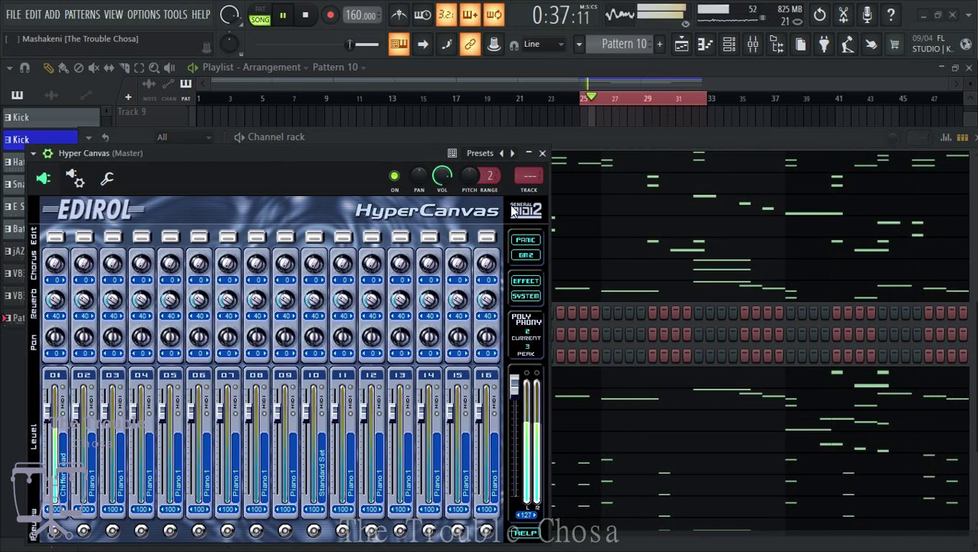
click(531, 191)
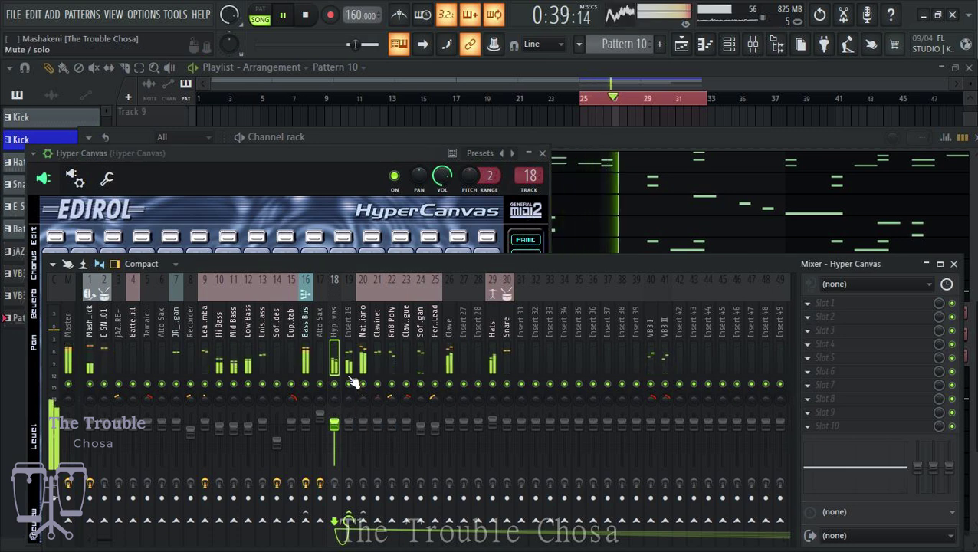
key(F12)
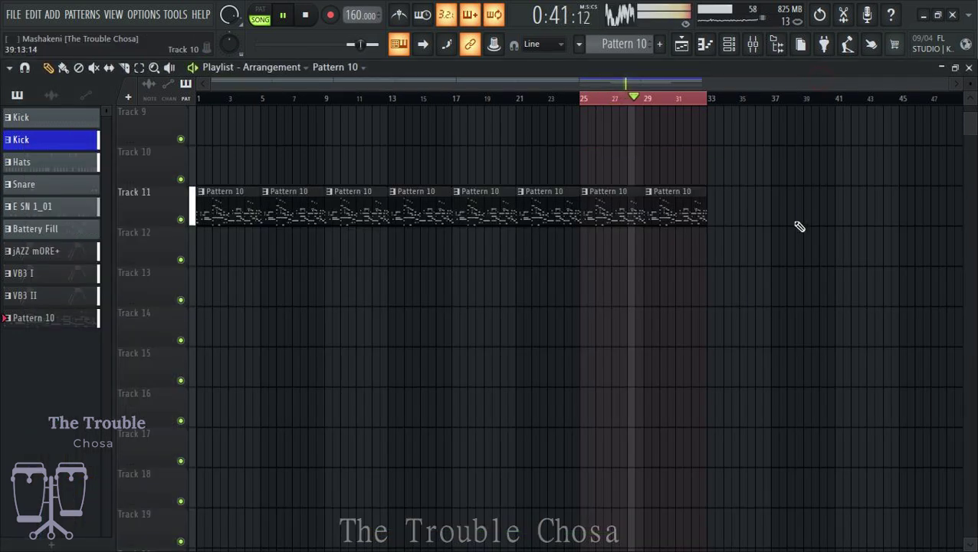
In the Hyper Canvas notes, add A#5 at step 7 of bar 3 and step 5 of bar 4, and raise bar 4's G#4 to G#5.
key(F6)
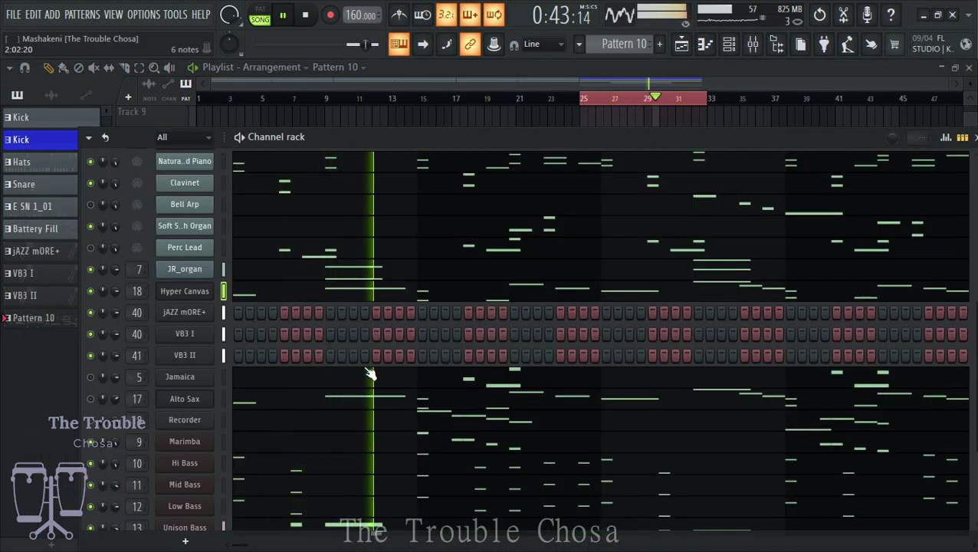
click(294, 299)
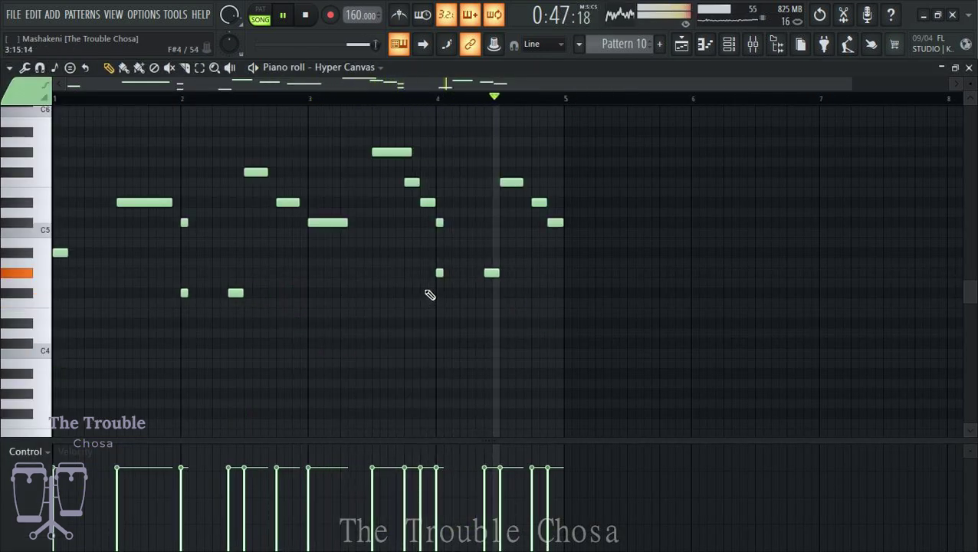
scroll(437, 288, up, 3)
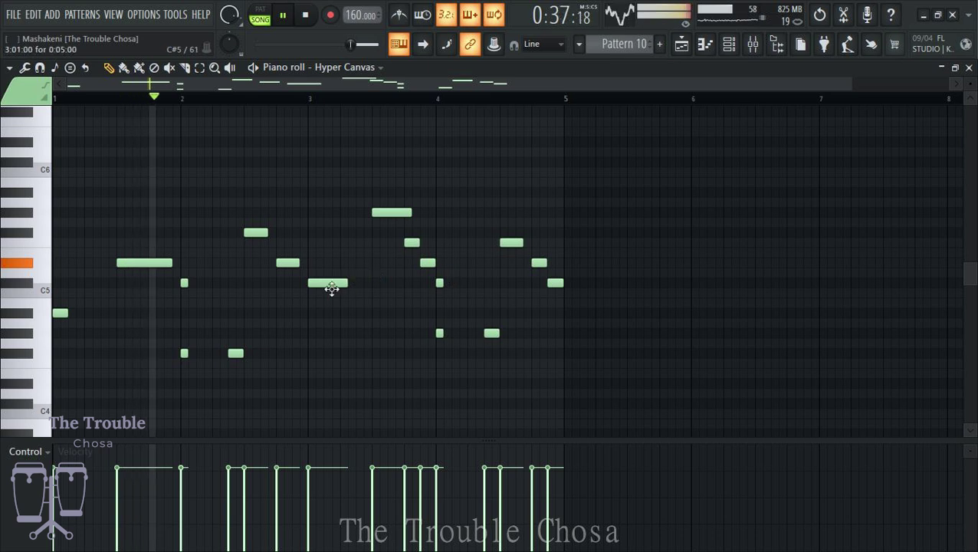
click(357, 193)
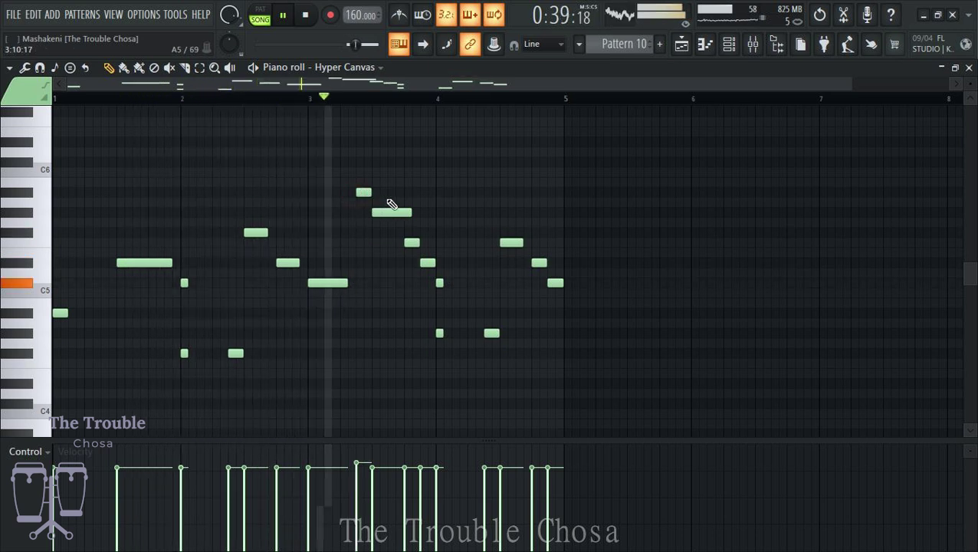
click(487, 212)
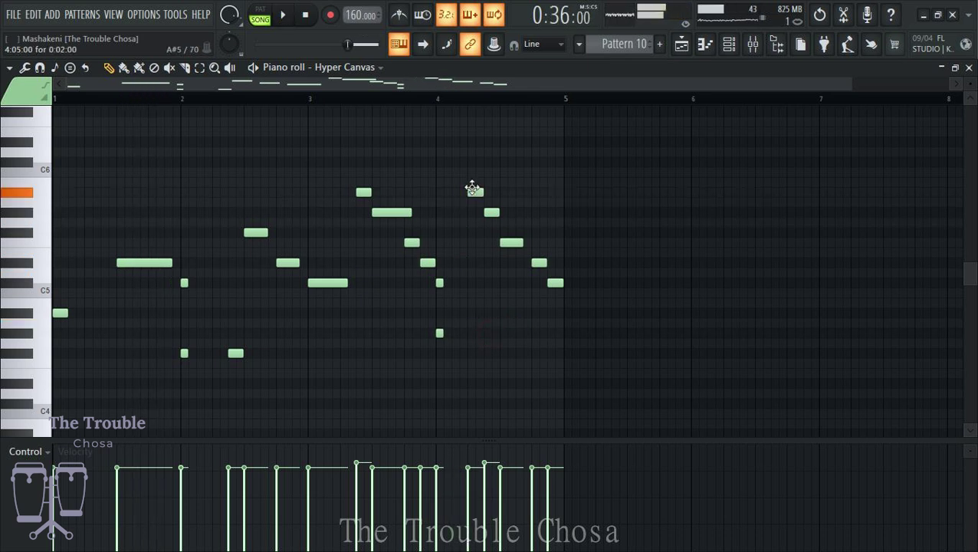
key(space)
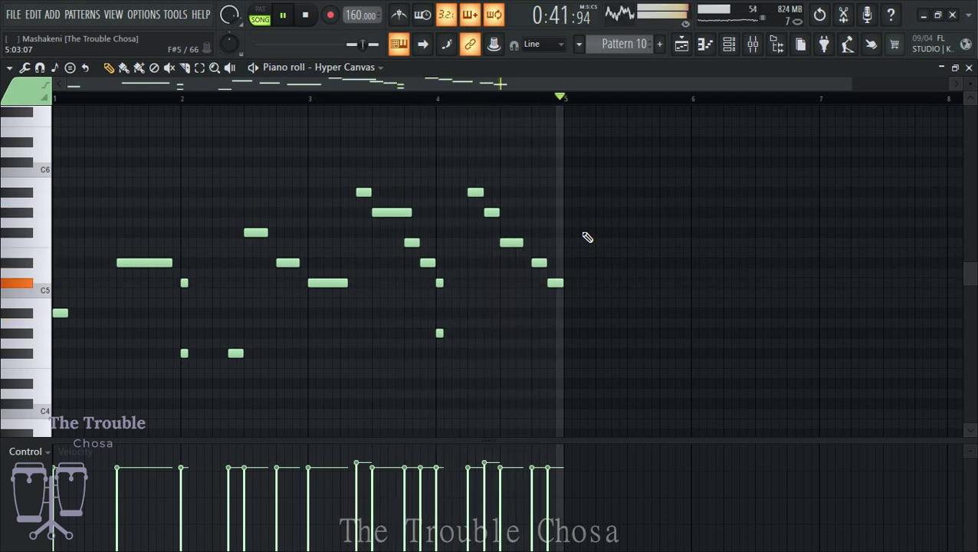
Try a short C#6 note near the start of bar 4 in the Hyper Canvas melody.
click(457, 213)
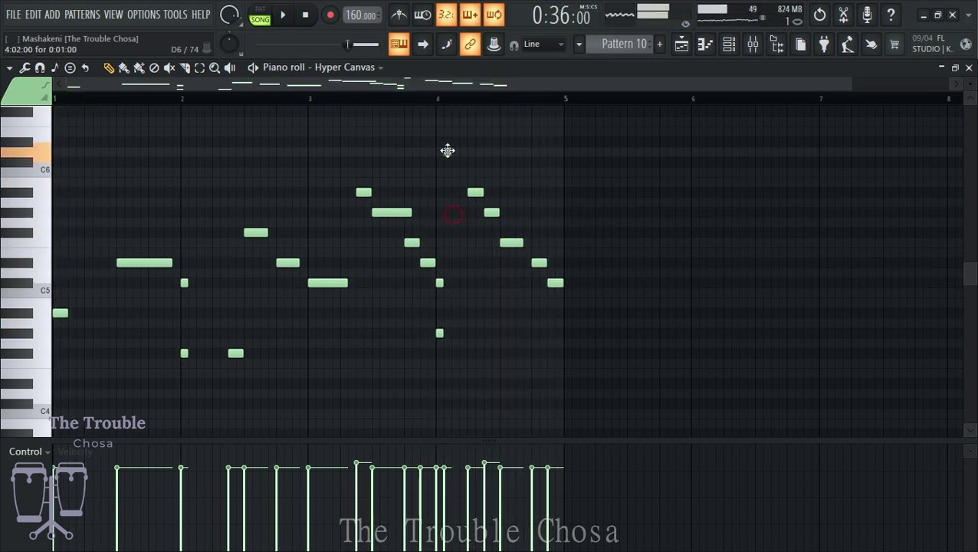
key(space)
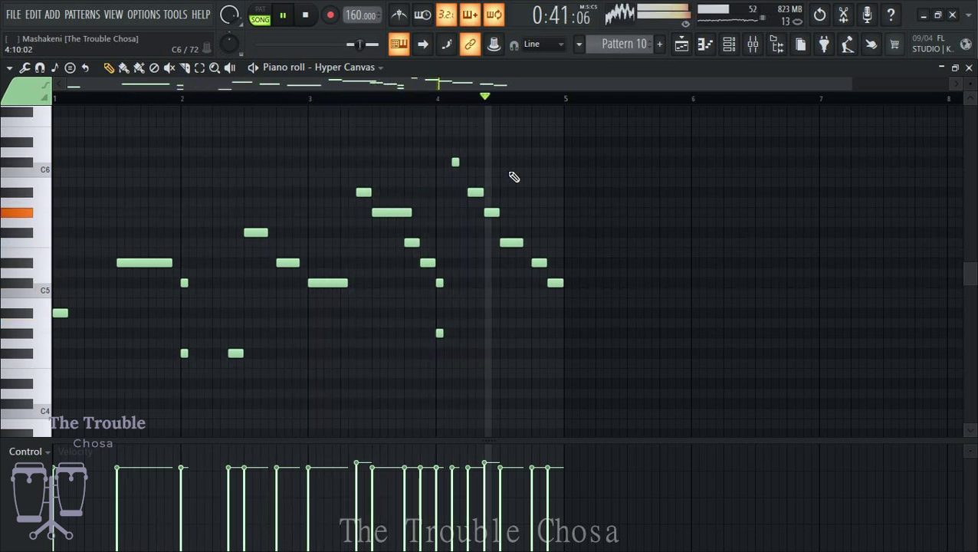
right_click(455, 162)
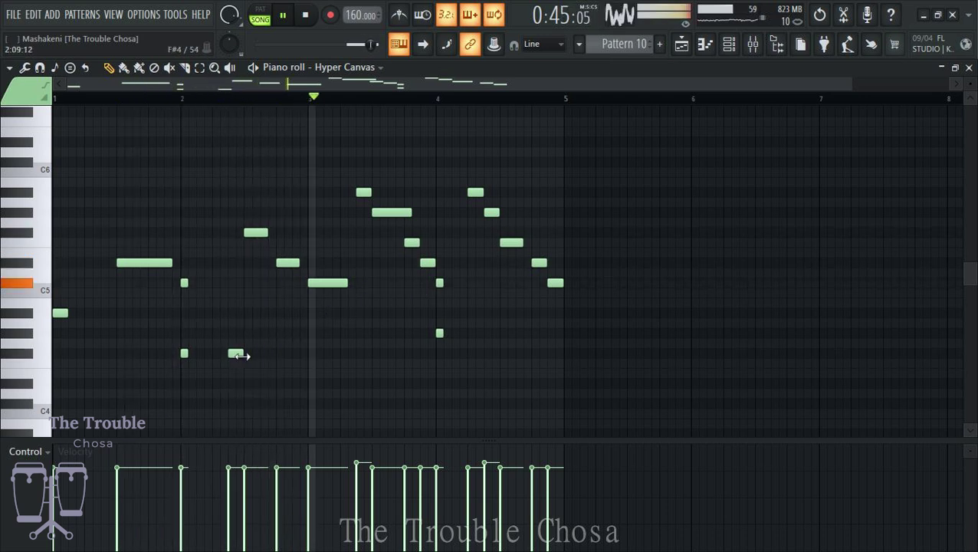
Rework the opening of bar 2, replacing its stacked C#5 and A#5 notes with short C#6 notes at steps 1 and 3.
key(space)
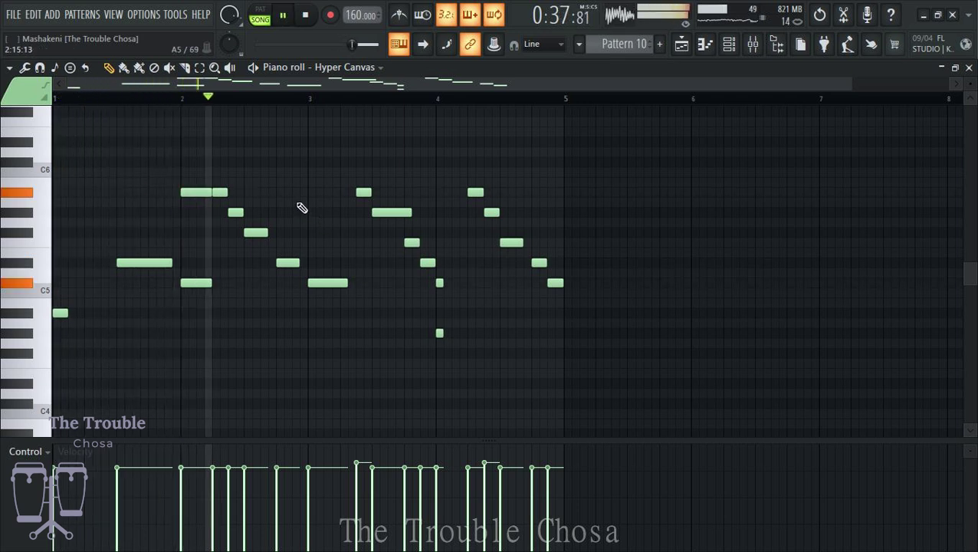
right_click(196, 282)
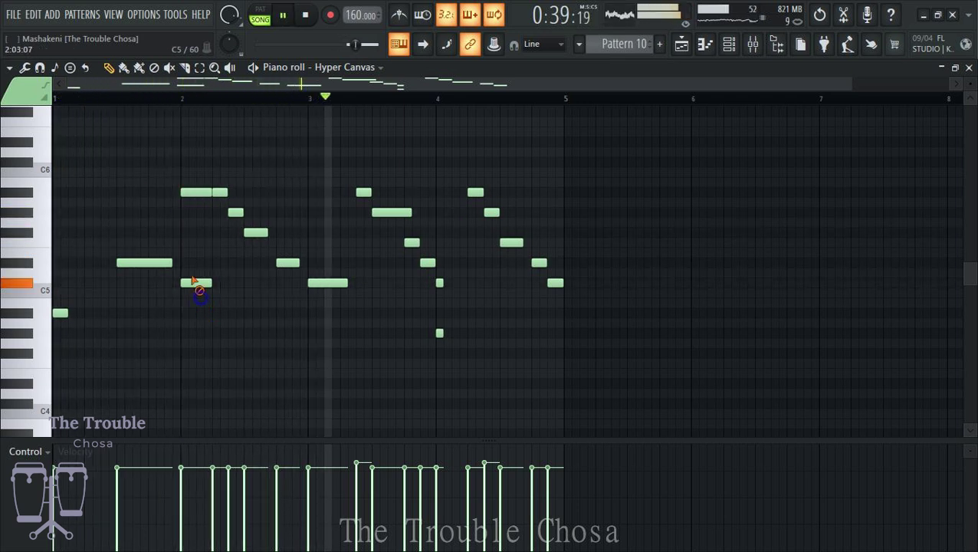
right_click(195, 192)
click(179, 162)
right_click(180, 160)
click(184, 161)
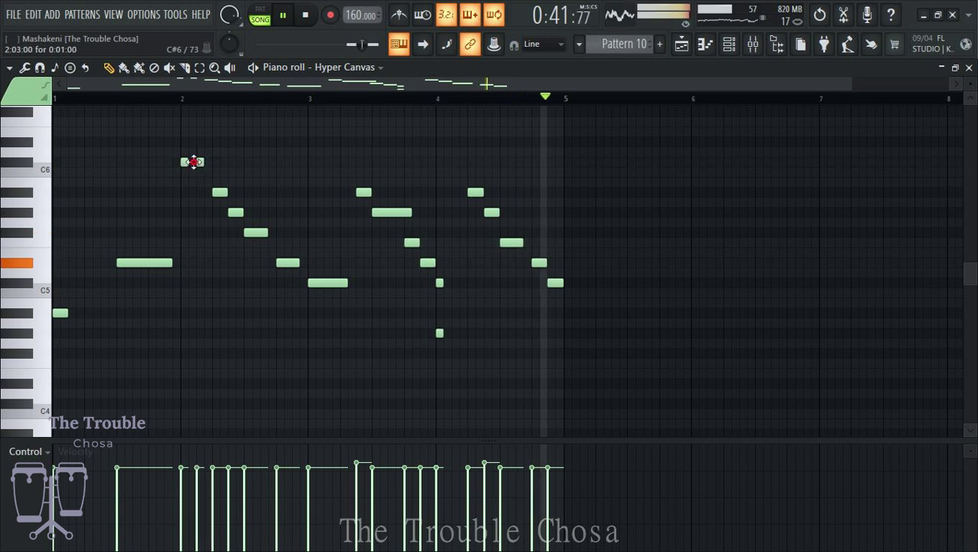
click(200, 161)
Delete the short note opening bar 1 and raise the long D#5 note in that bar an octave to D#6.
right_click(60, 313)
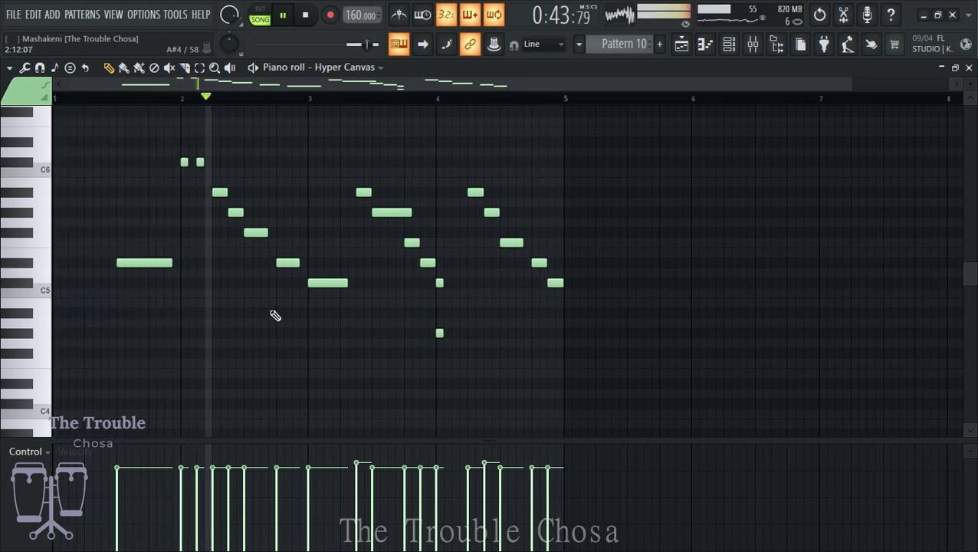
scroll(208, 306, up, 1)
scroll(208, 306, up, 1)
drag(140, 323, 142, 199)
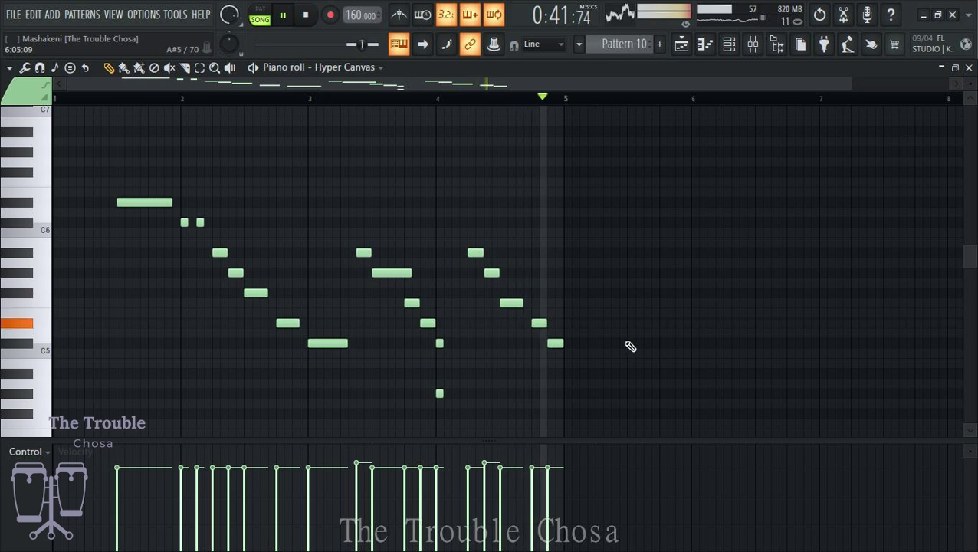
Play back the melody, add a half-bar A#4 note at the start of bar 5, and leave the piano roll.
key(space)
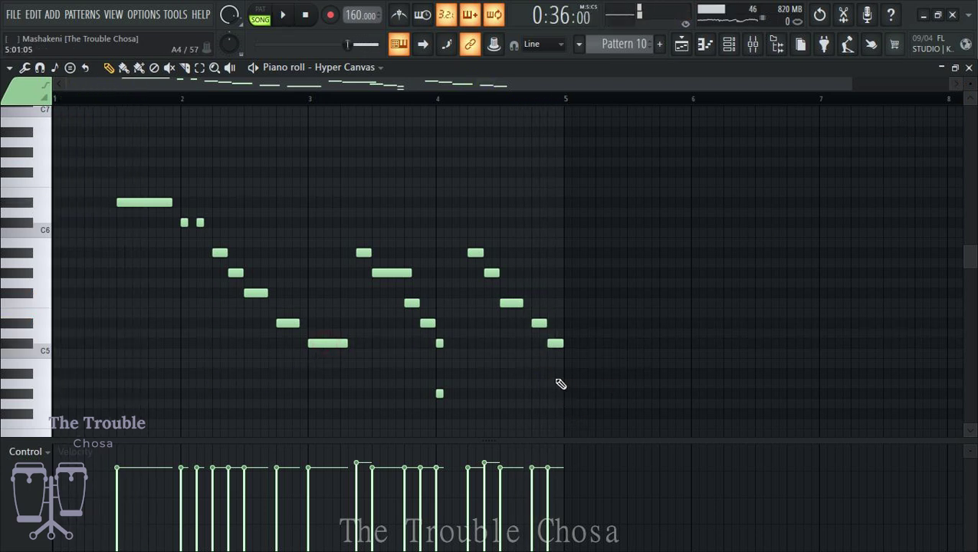
key(space)
drag(604, 378, 629, 387)
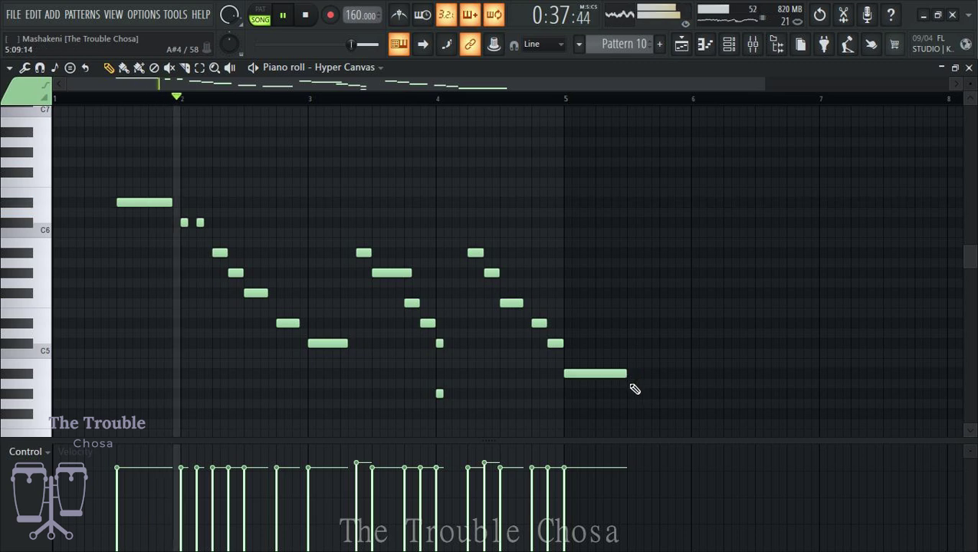
key(F5)
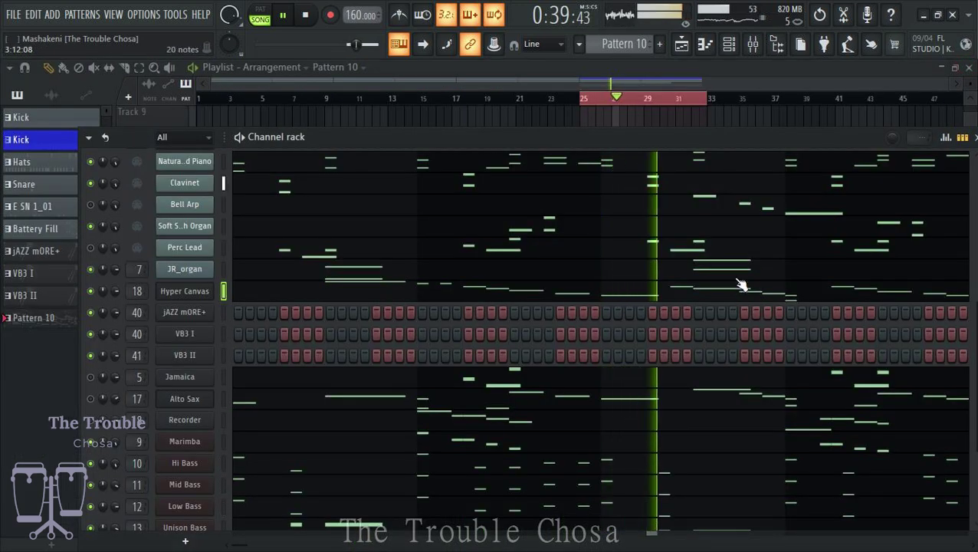
Render the Hyper Canvas mixer track to an audio clip on Track 9 over bars 25–33, with a single Pattern 10 clip placed in that range.
key(F6)
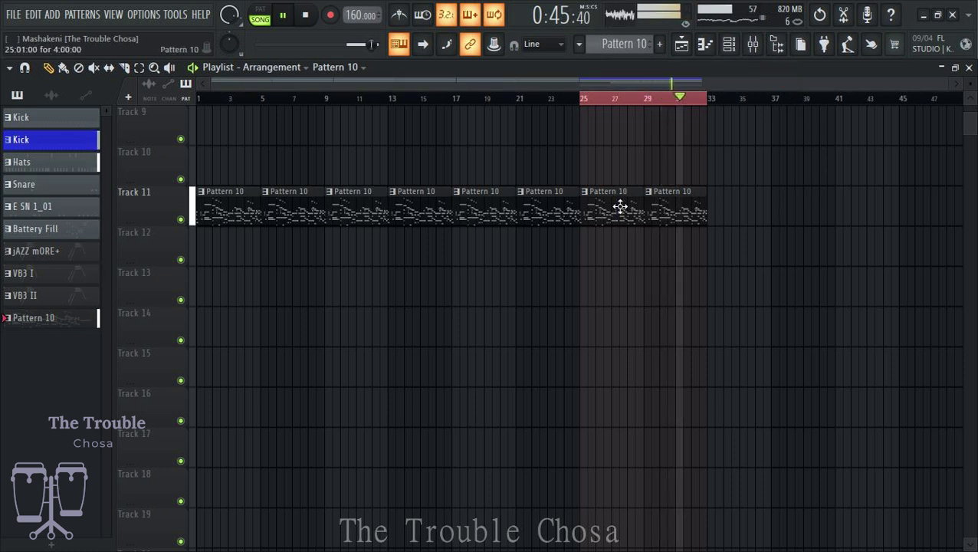
scroll(718, 211, up, 2)
scroll(735, 199, up, 1)
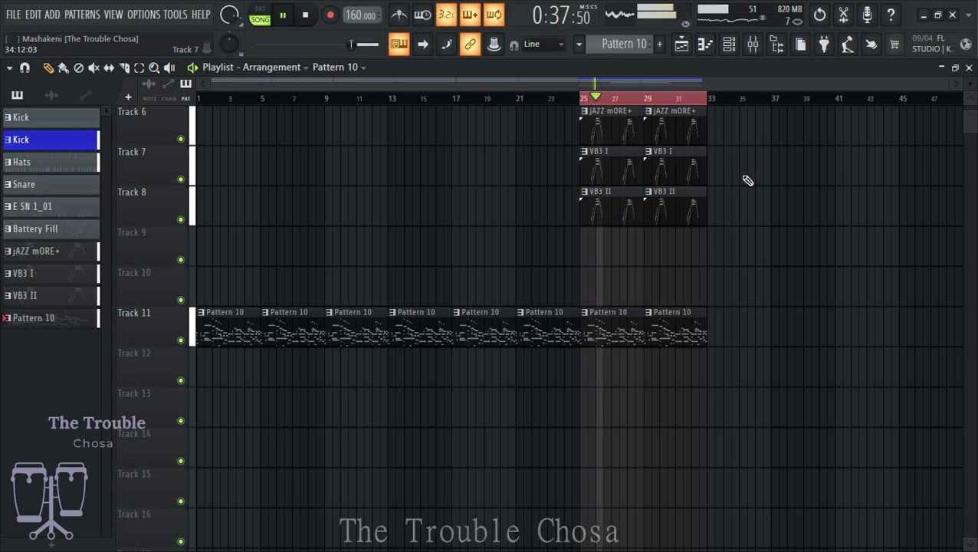
scroll(747, 217, down, 1)
key(space)
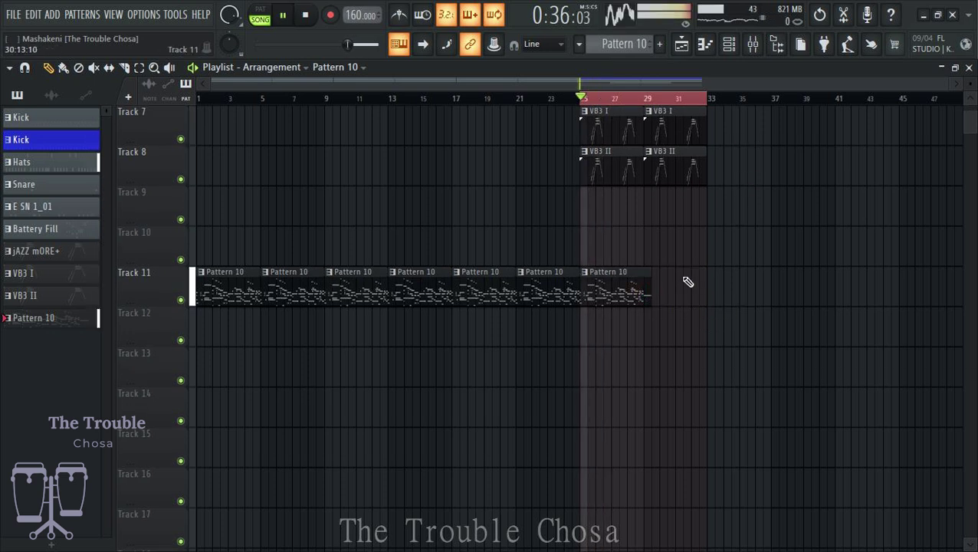
click(752, 44)
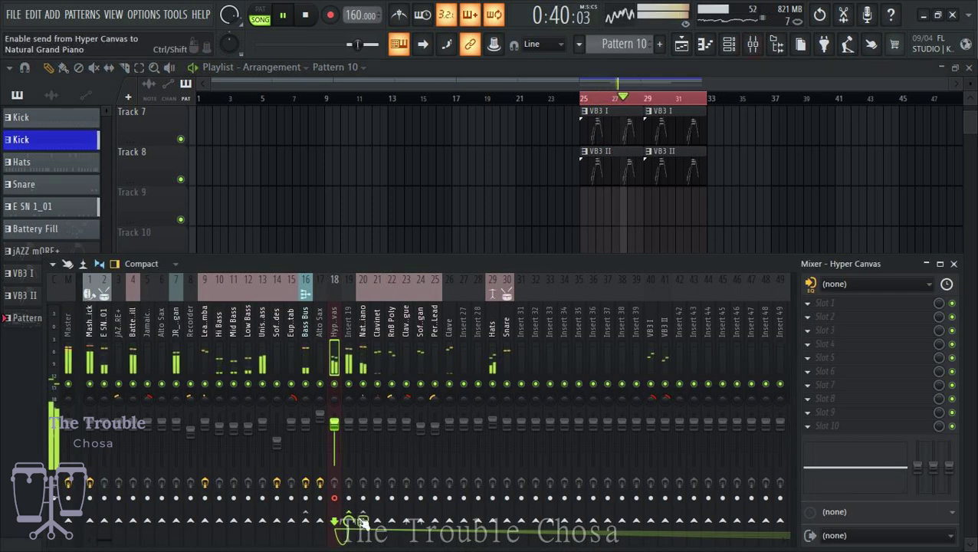
key(ctrl+alt+r)
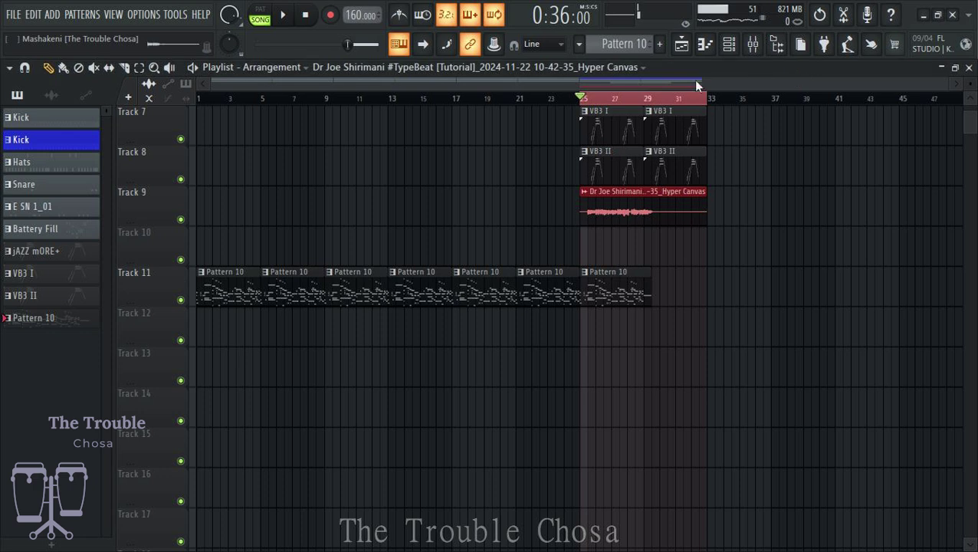
Cut the Hyper Canvas channel's notes from Pattern 10 and play the arrangement with the pattern repeated again at bar 29.
click(729, 43)
right_click(192, 213)
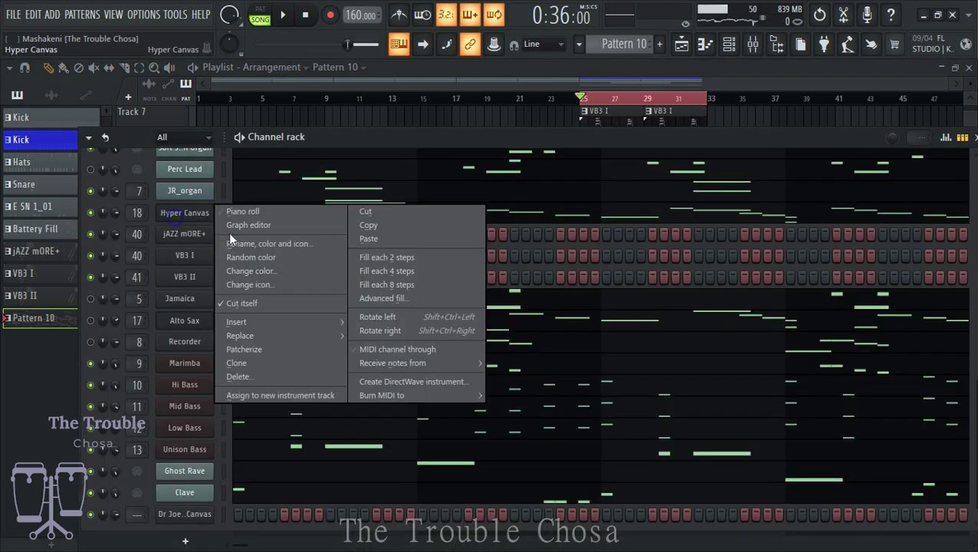
click(366, 224)
key(space)
key(F6)
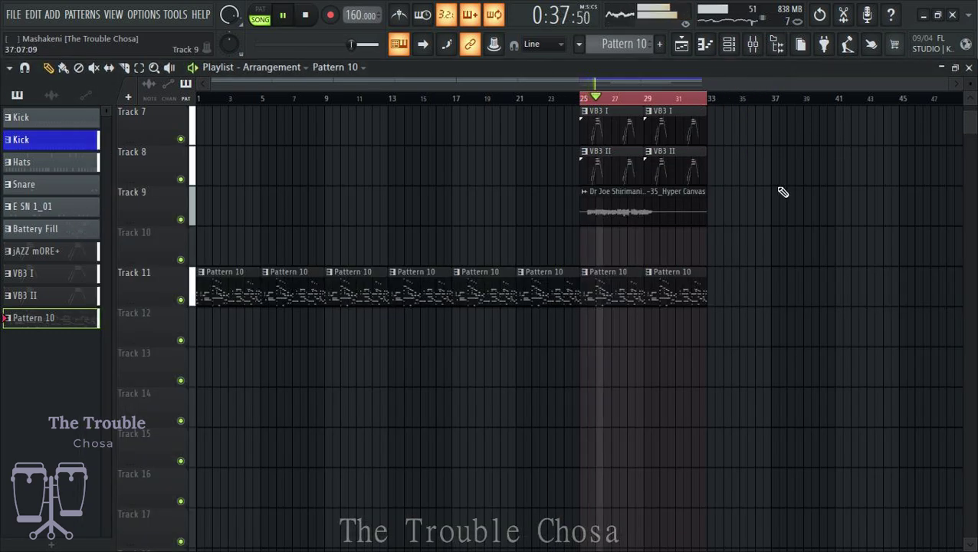
Rename the rendered Hyper Canvas audio clip on Track 9 as Chiffy.
click(621, 219)
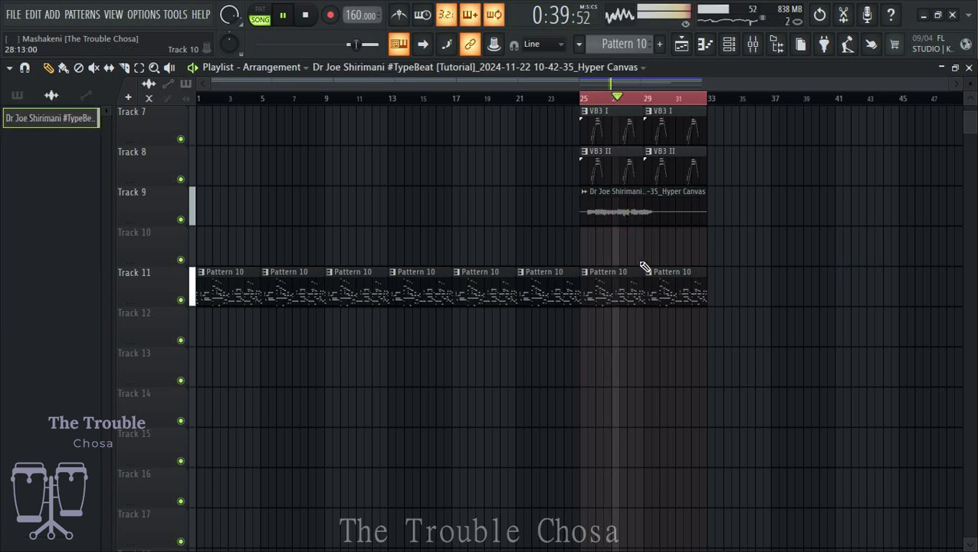
click(587, 199)
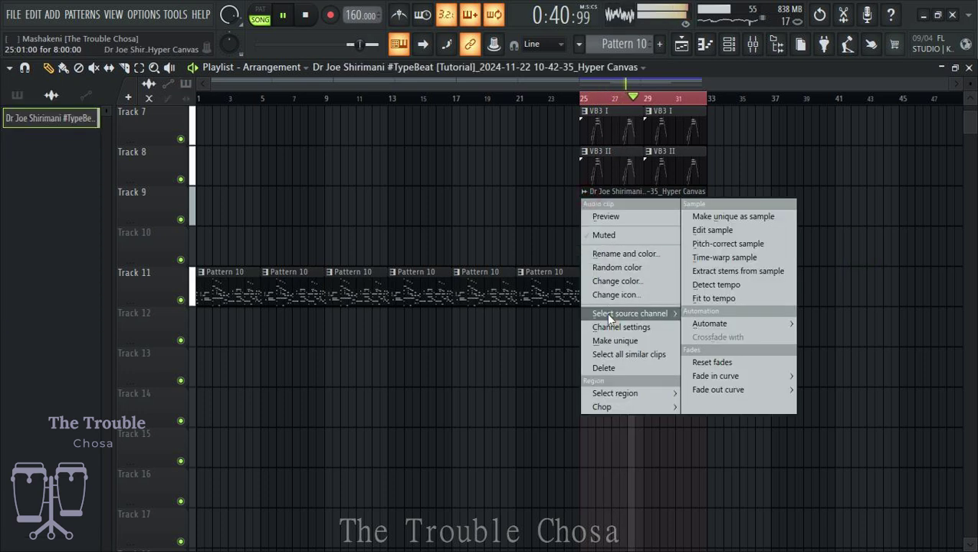
click(605, 254)
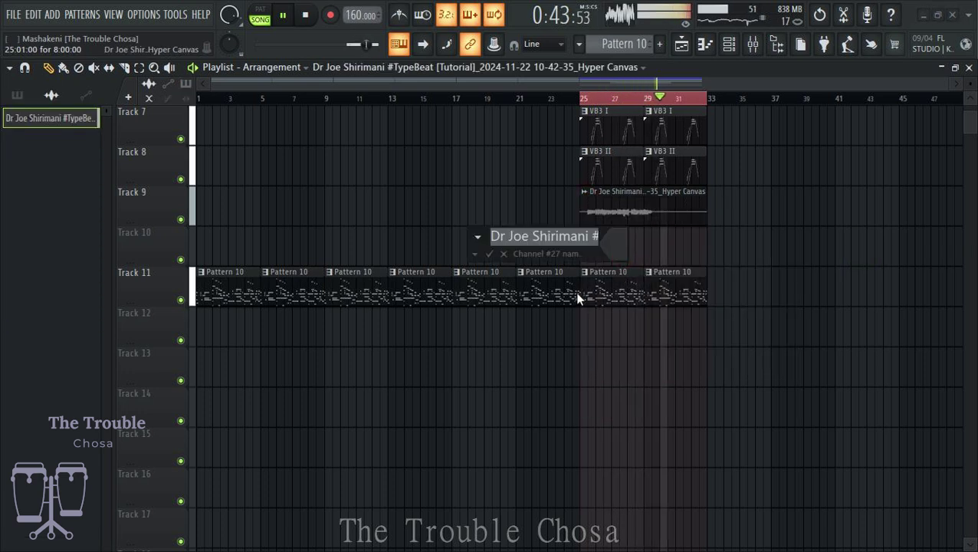
text(Chiffy)
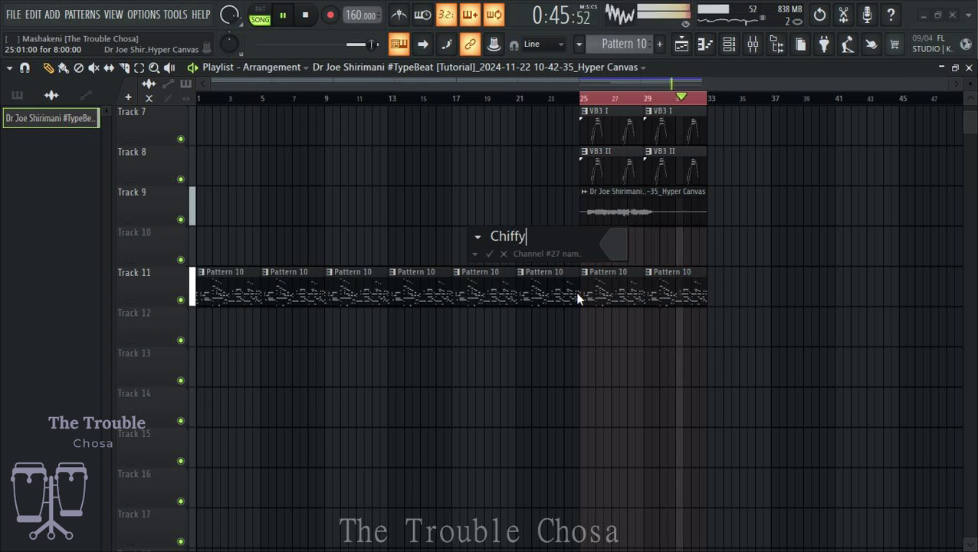
key(Return)
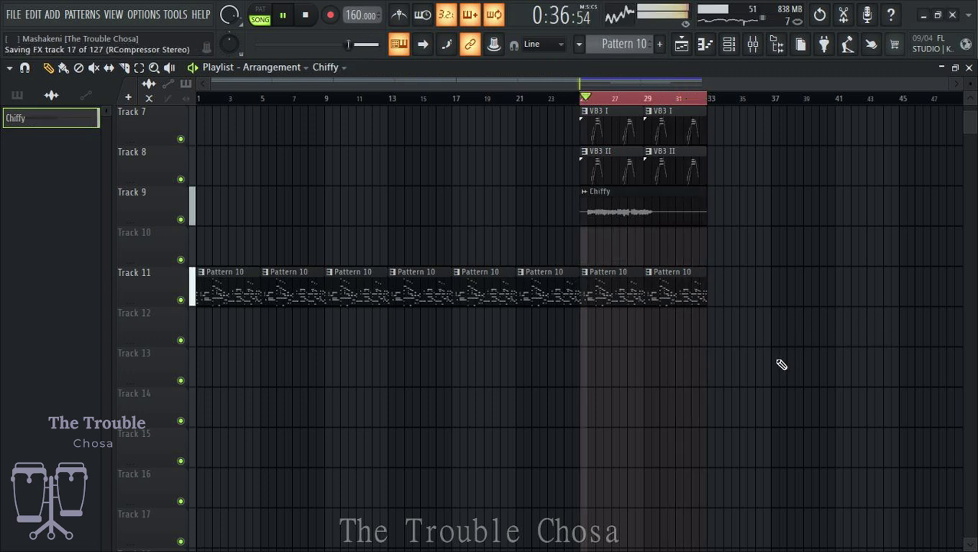
Play back the arrangement with Track 6 muted and unmuted, and delete its jAZZ mORE+ clip at bar 25.
scroll(789, 329, up, 4)
scroll(799, 310, down, 1)
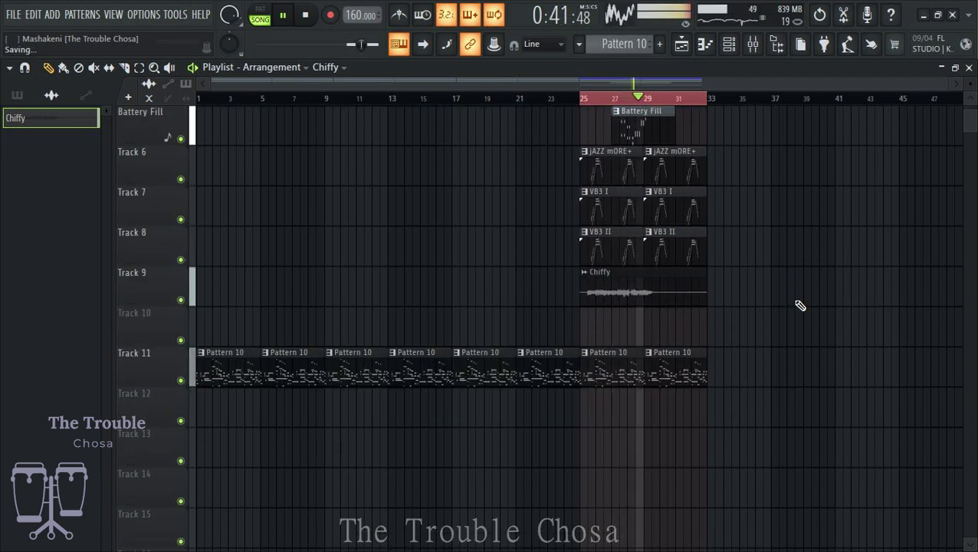
scroll(799, 305, up, 3)
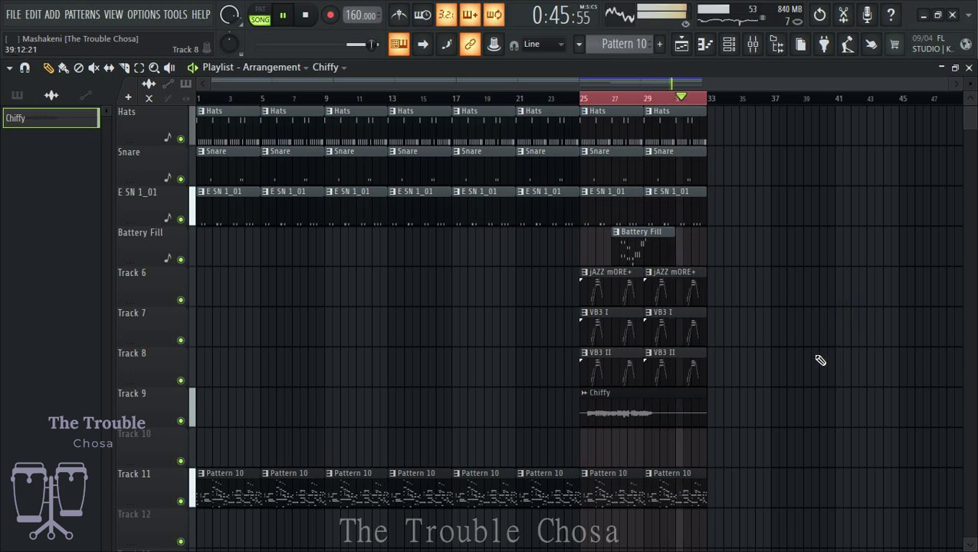
scroll(787, 380, down, 1)
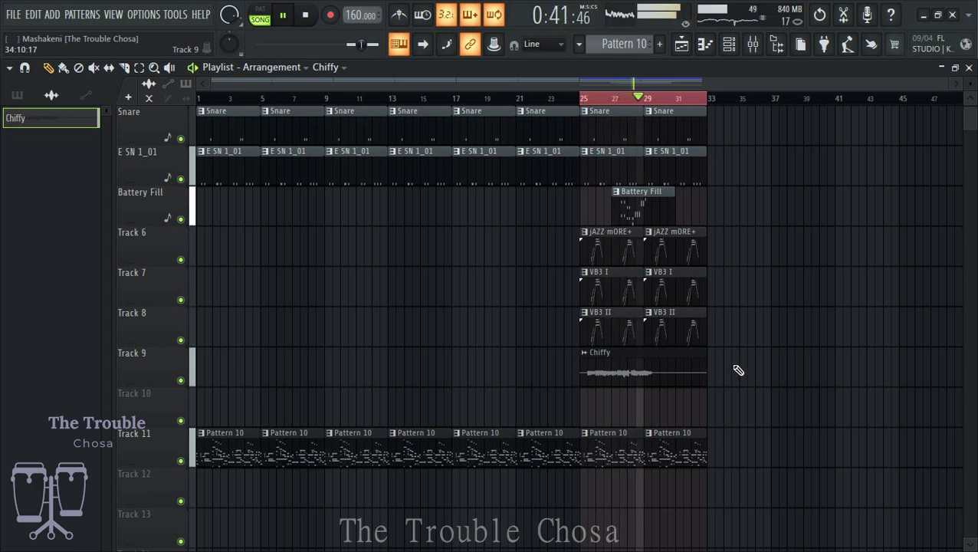
click(181, 260)
key(space)
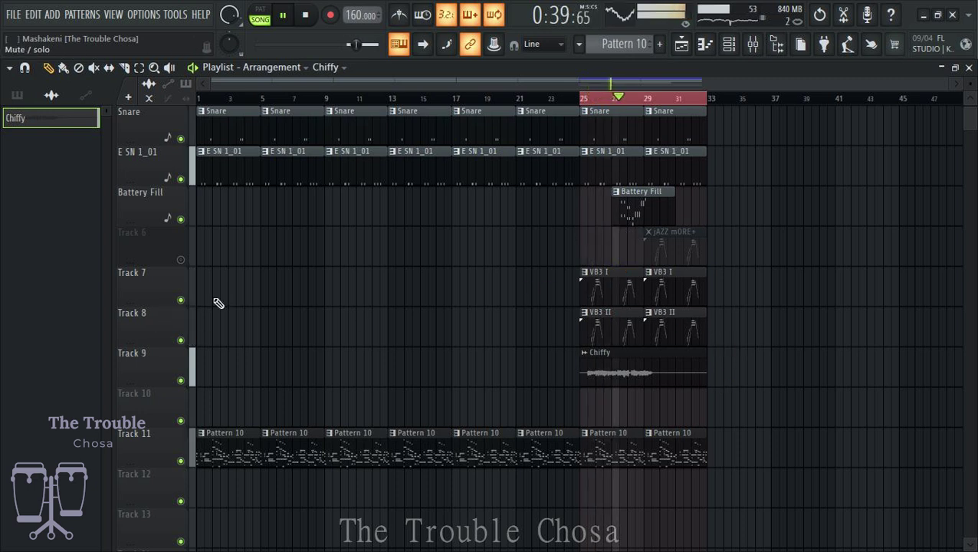
click(180, 260)
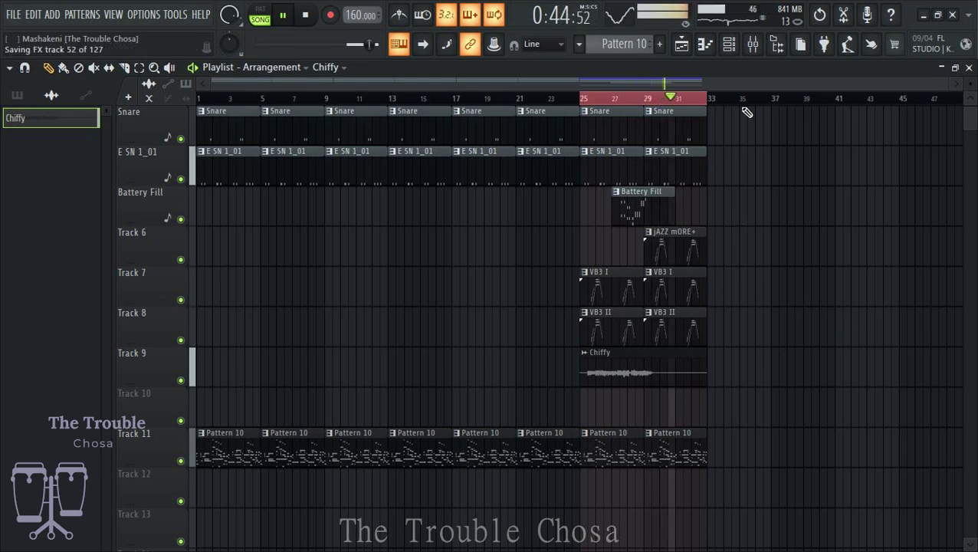
click(732, 47)
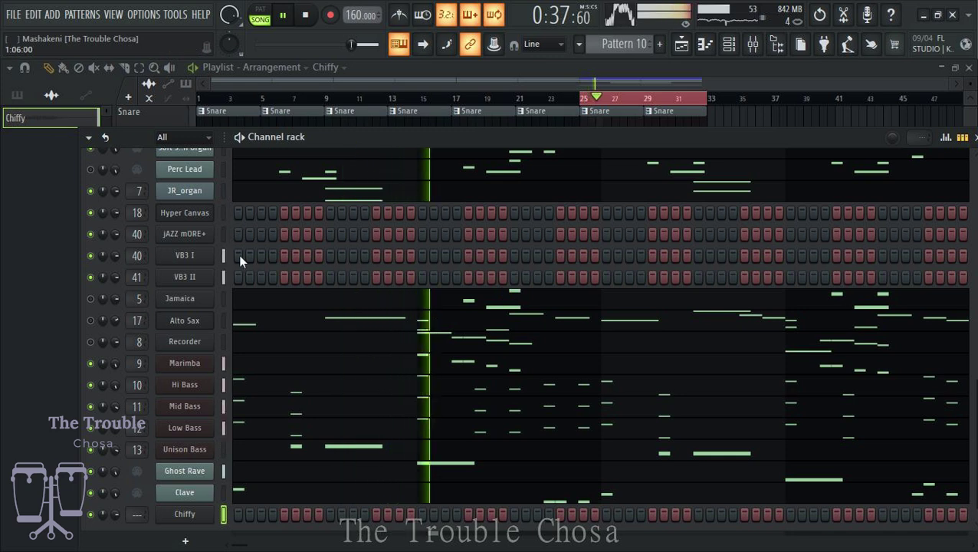
key(F6)
scroll(809, 230, up, 2)
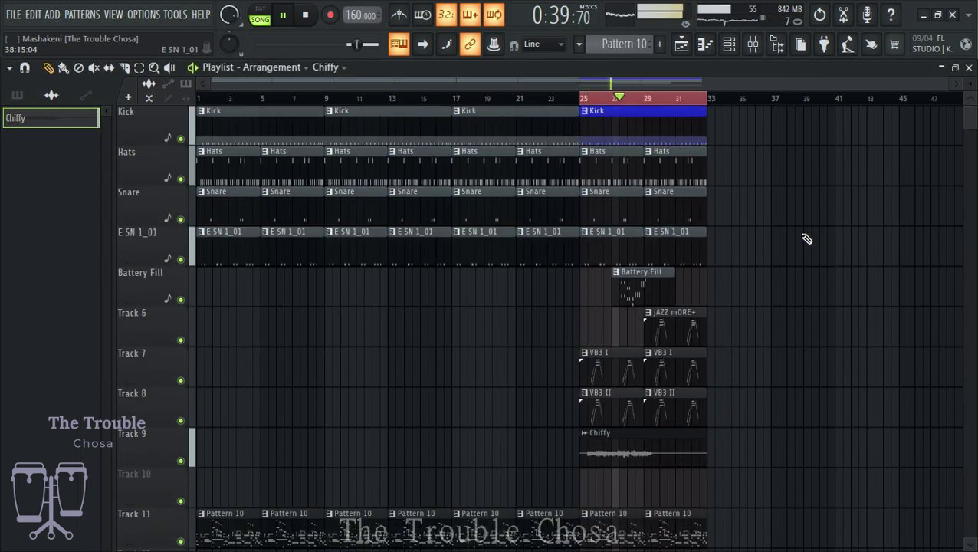
scroll(806, 238, down, 3)
scroll(806, 238, down, 1)
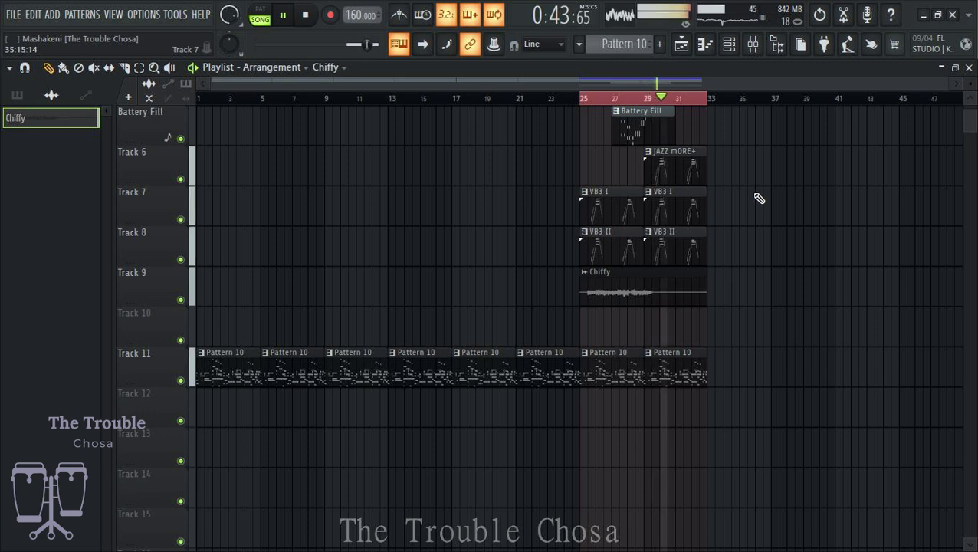
Copy the Natural Grand Piano channel's notes and paste them into the Hyper Canvas channel.
click(756, 45)
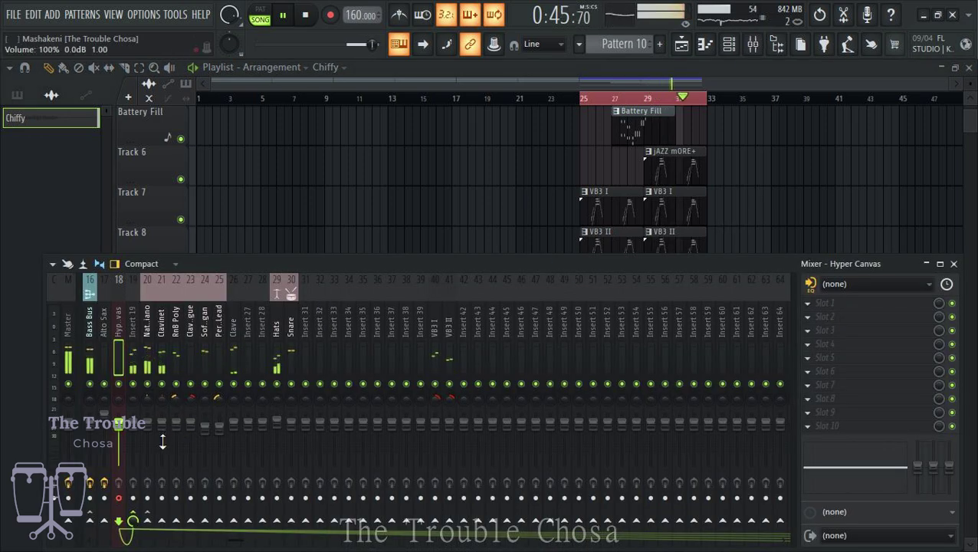
click(729, 45)
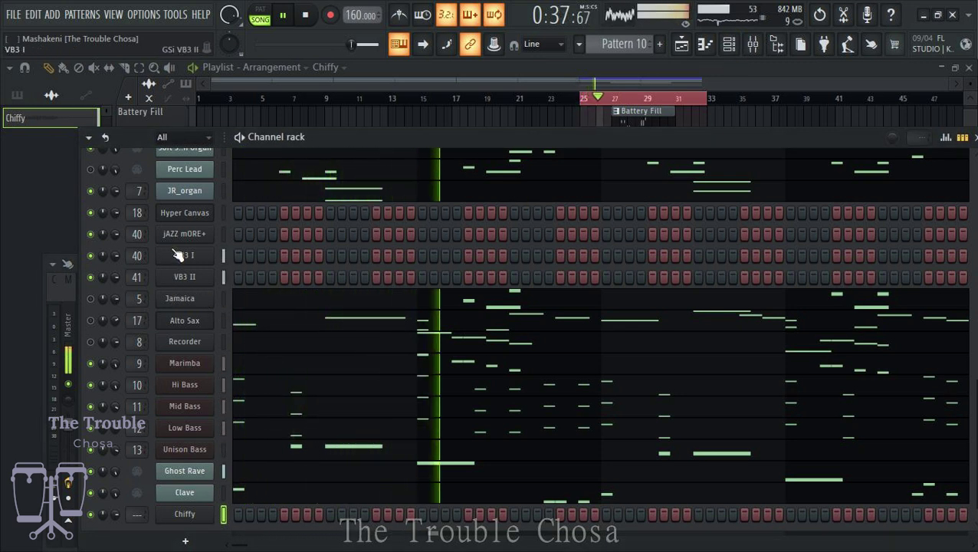
scroll(184, 245, up, 6)
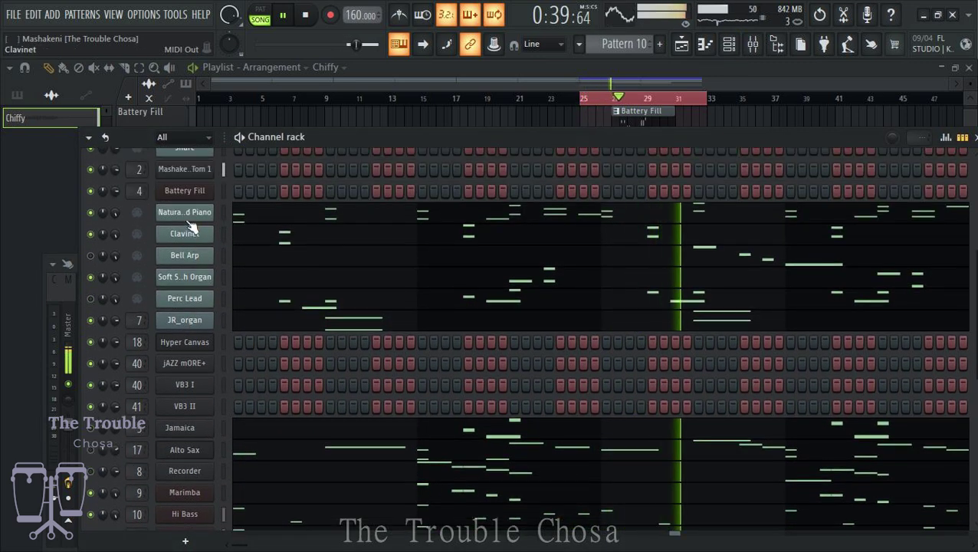
right_click(187, 221)
click(371, 225)
right_click(185, 351)
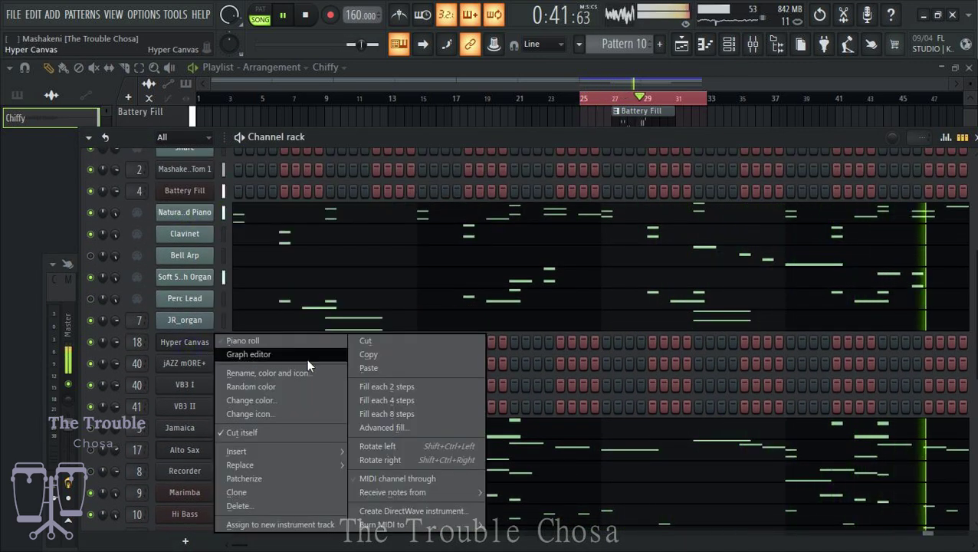
click(367, 368)
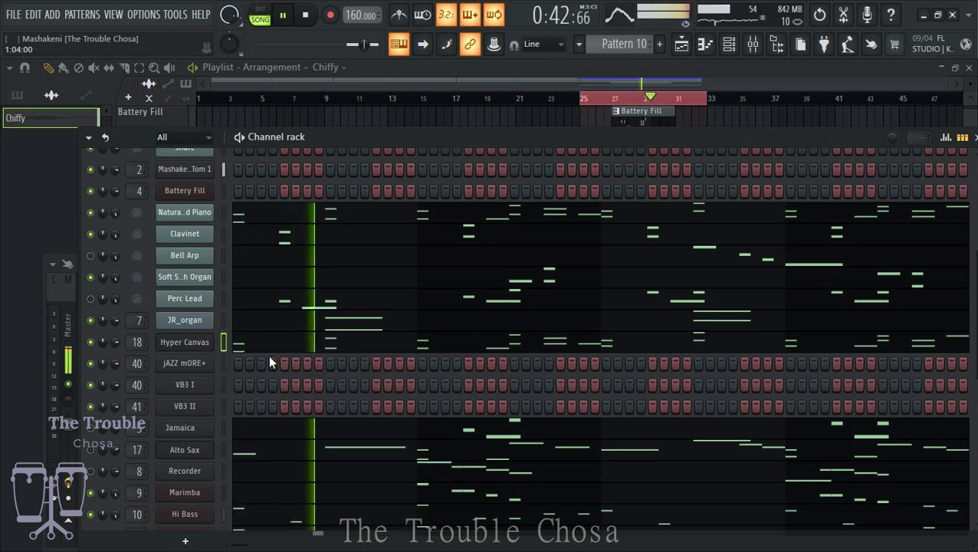
Load the 062 000 Brass 1 preset into part 01 of Hyper Canvas.
click(192, 347)
click(55, 237)
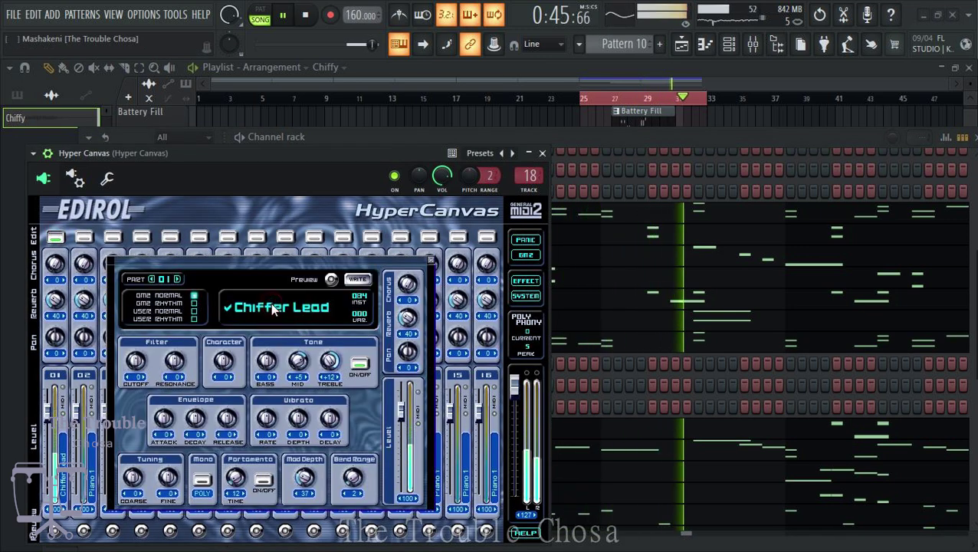
click(275, 308)
mouse_move(365, 312)
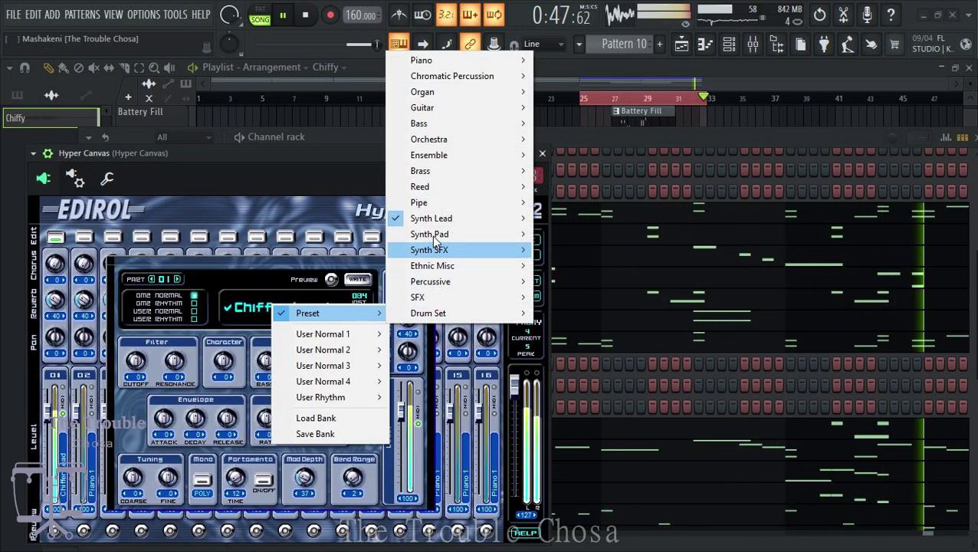
mouse_move(444, 172)
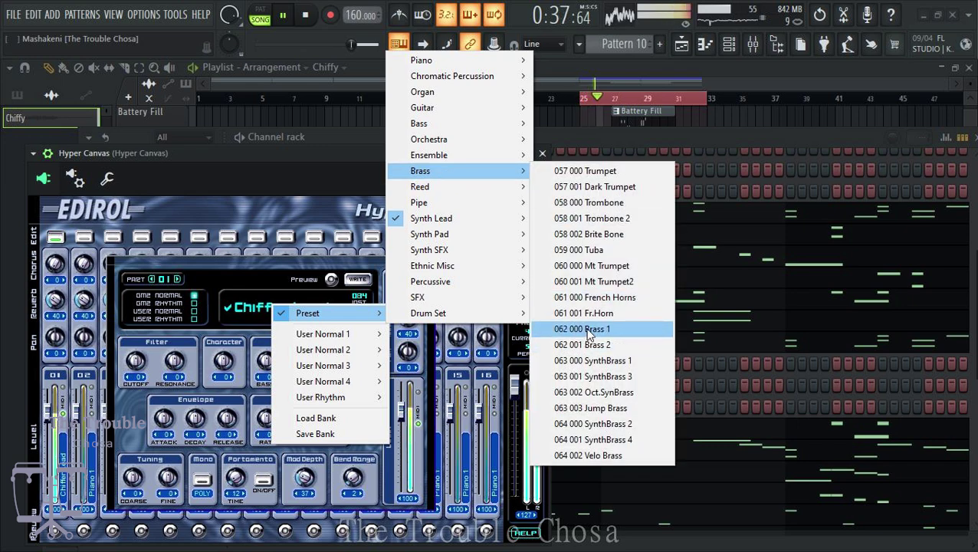
click(590, 328)
Shape the Brass 1 sound with mid +4, treble +12, chorus 10 and reverb 44, and close the instrument.
click(361, 364)
drag(329, 360, 299, 365)
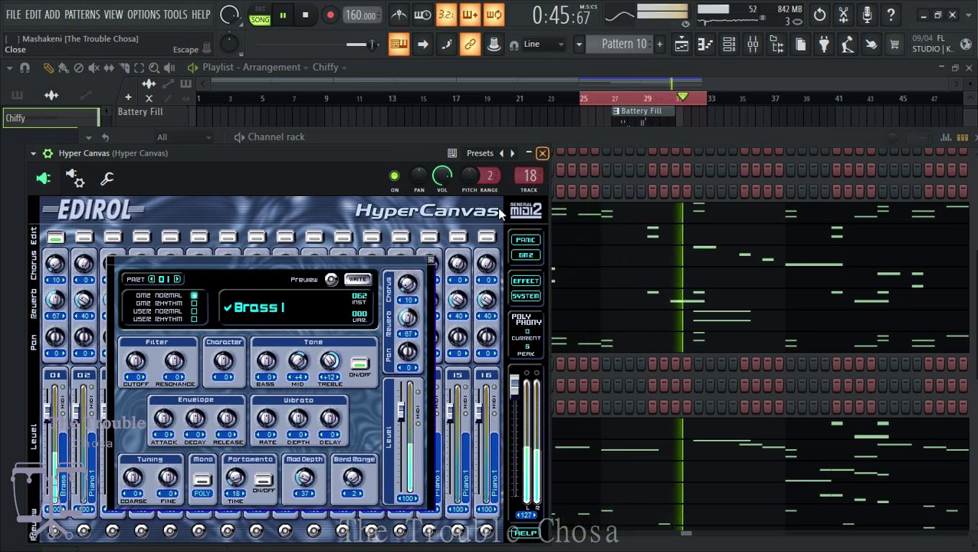
drag(412, 321, 412, 341)
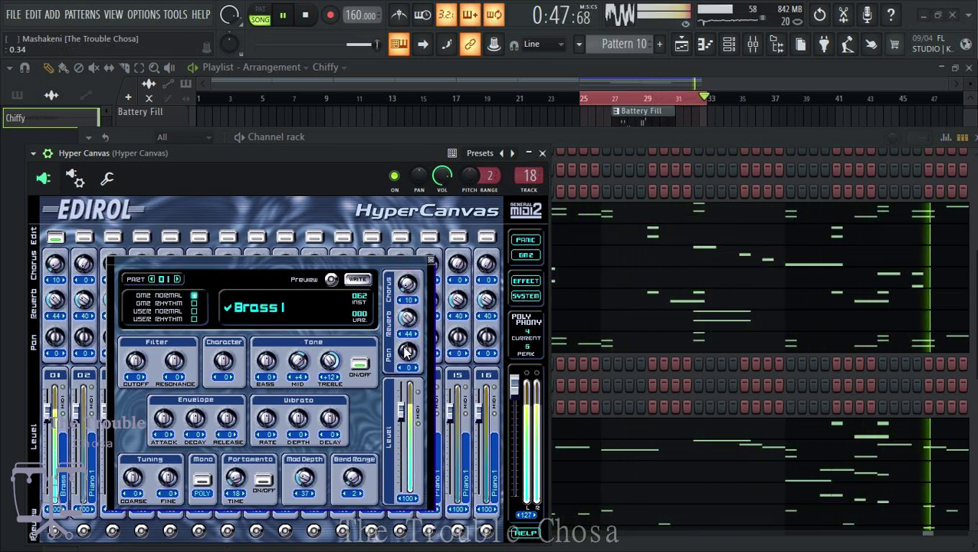
click(542, 154)
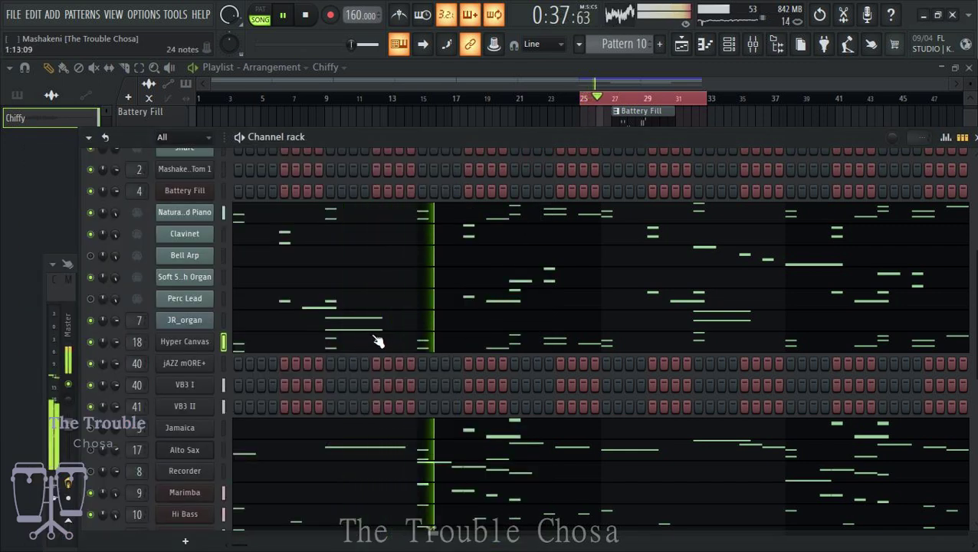
Move the G5 note at step 11 of bar 3 in the Hyper Canvas part to G#5, aligned above the neighbouring C#5 note.
click(488, 342)
scroll(490, 338, down, 4)
key(space)
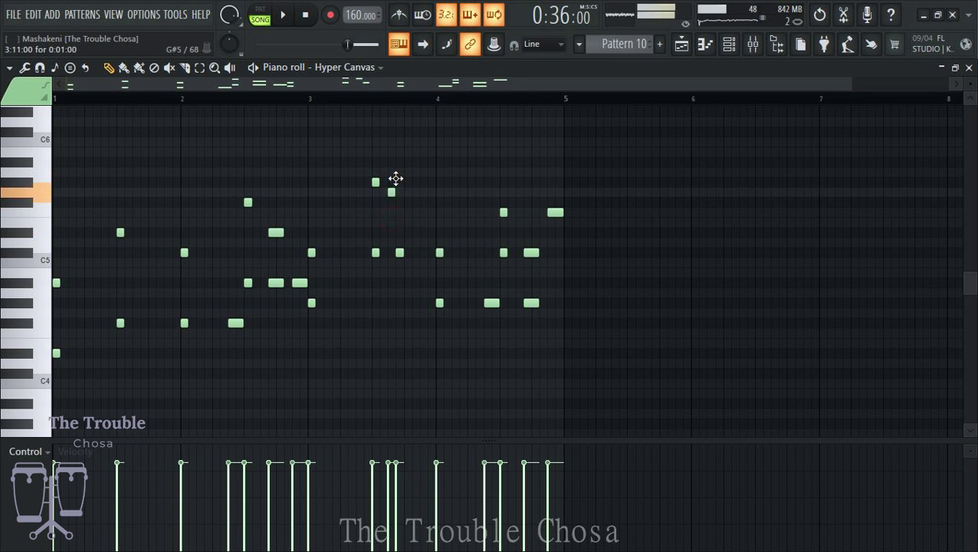
drag(396, 178, 400, 179)
key(space)
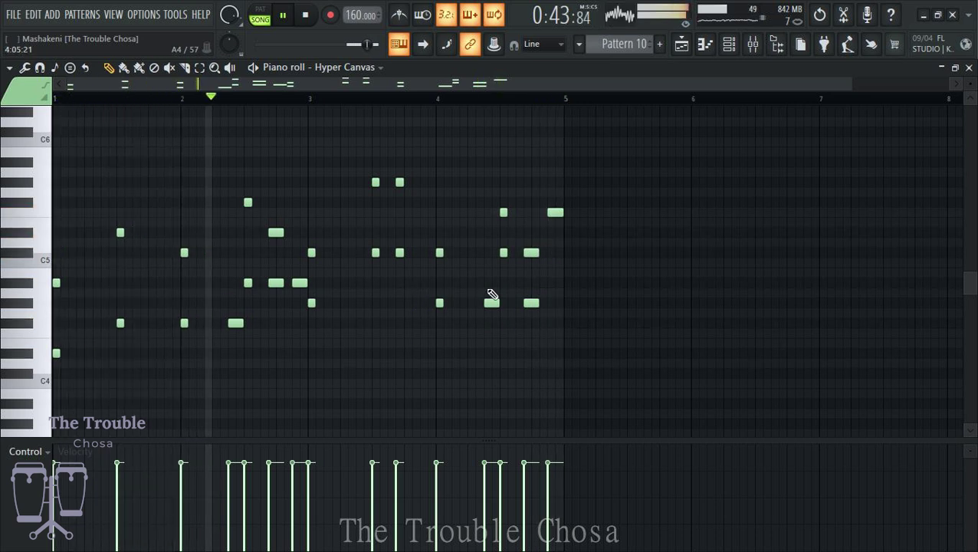
Add short stacked G#4 and C#5 notes at steps 3 and 5 of bar 4 in the Hyper Canvas part.
click(455, 303)
click(455, 253)
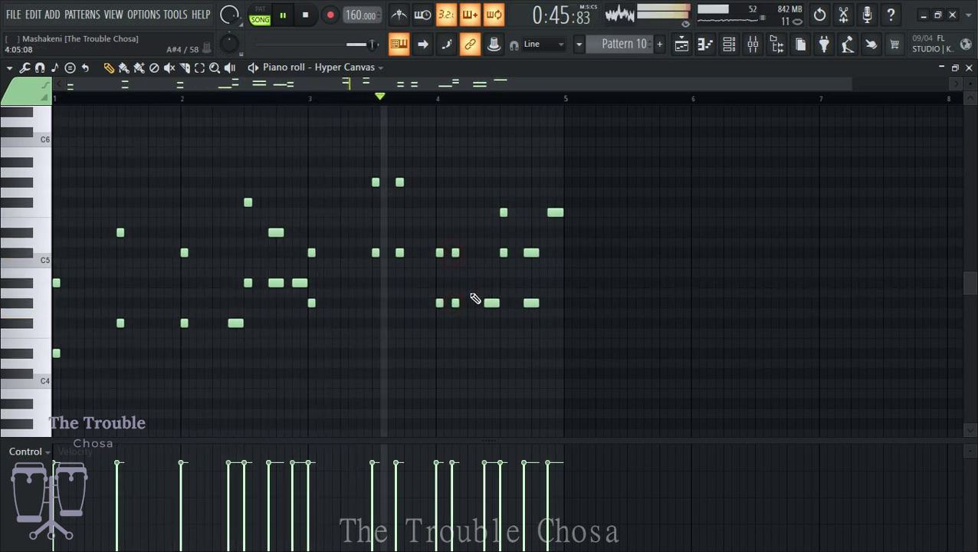
click(470, 303)
click(471, 252)
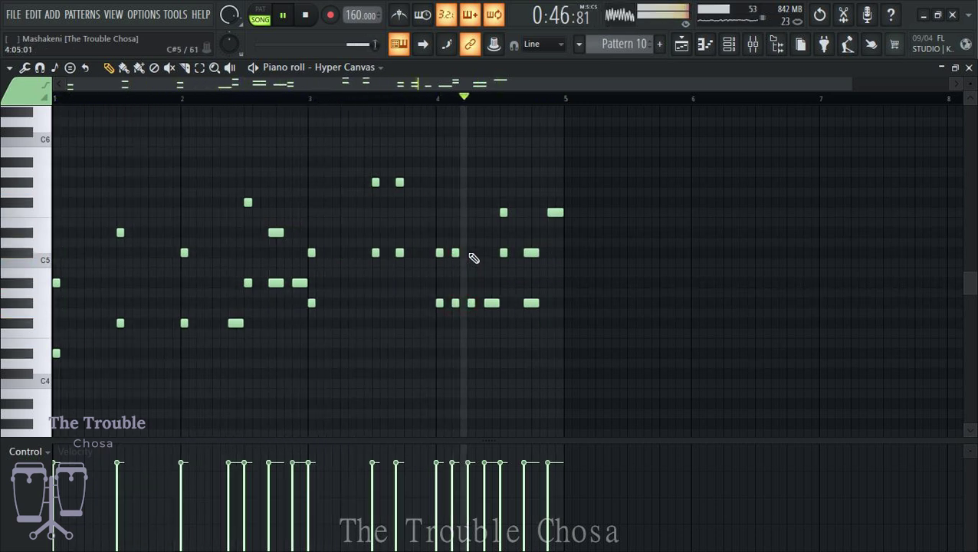
Delete the G#4 note at step 7, the G#4 and C#5 pair at step 12 and the F5 note at step 15 of bar 4.
right_click(491, 303)
right_click(531, 303)
right_click(531, 252)
right_click(555, 212)
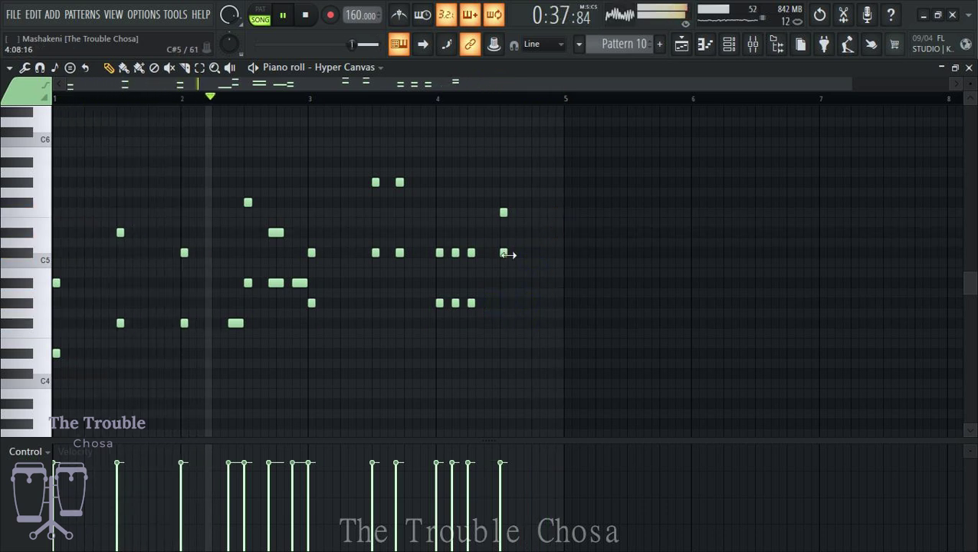
Lengthen the C#5 and F5 chord at step 9 of bar 4 and the G#4 and C#5 chord opening bar 3 to eight steps each.
drag(508, 255, 560, 255)
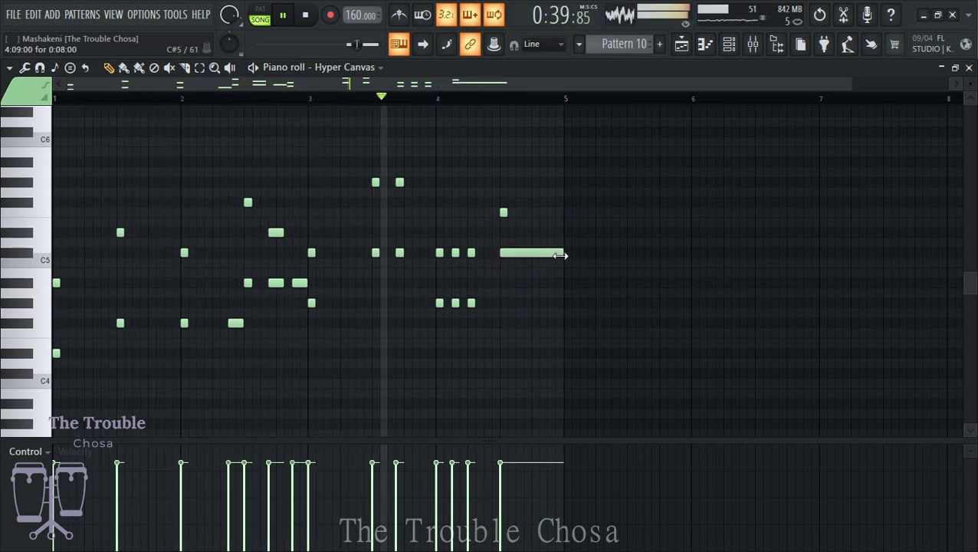
right_click(503, 214)
click(498, 213)
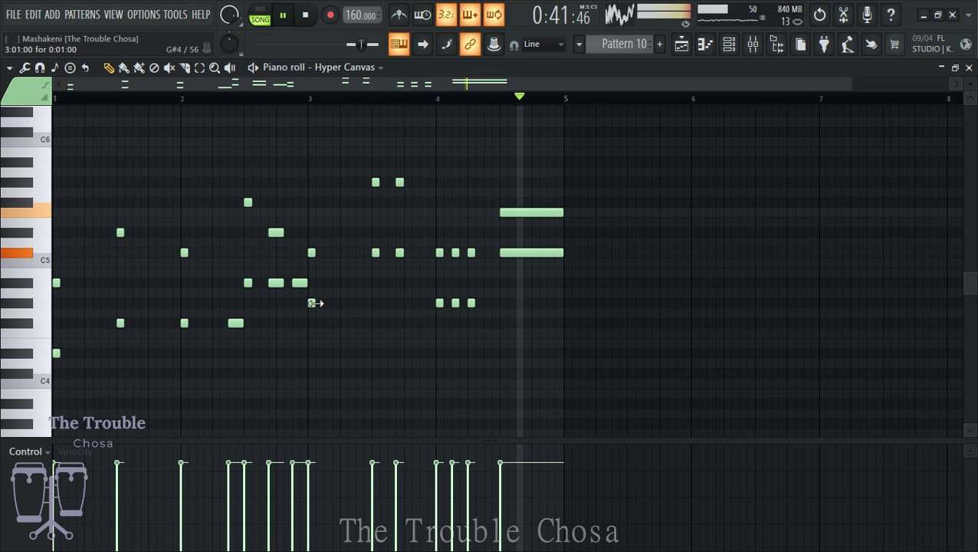
drag(315, 303, 372, 302)
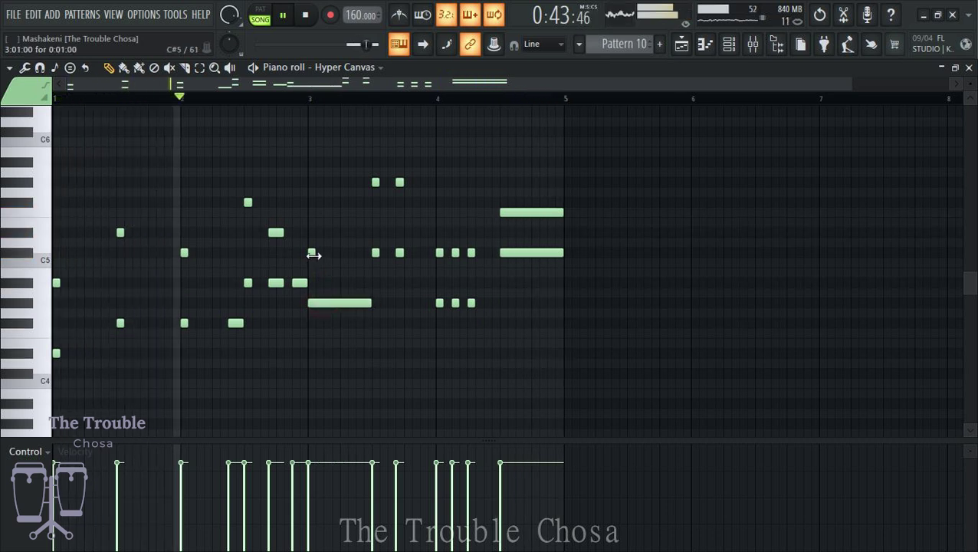
drag(314, 255, 364, 262)
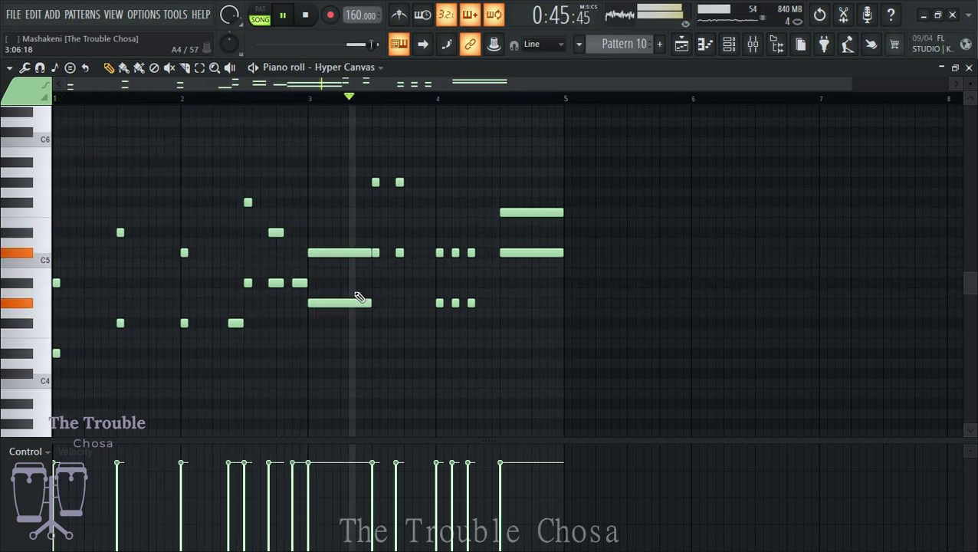
Delete the notes in bars 1 and 2 except the opening pair and the final A#4 note, and close the piano roll.
right_click(276, 282)
right_click(276, 232)
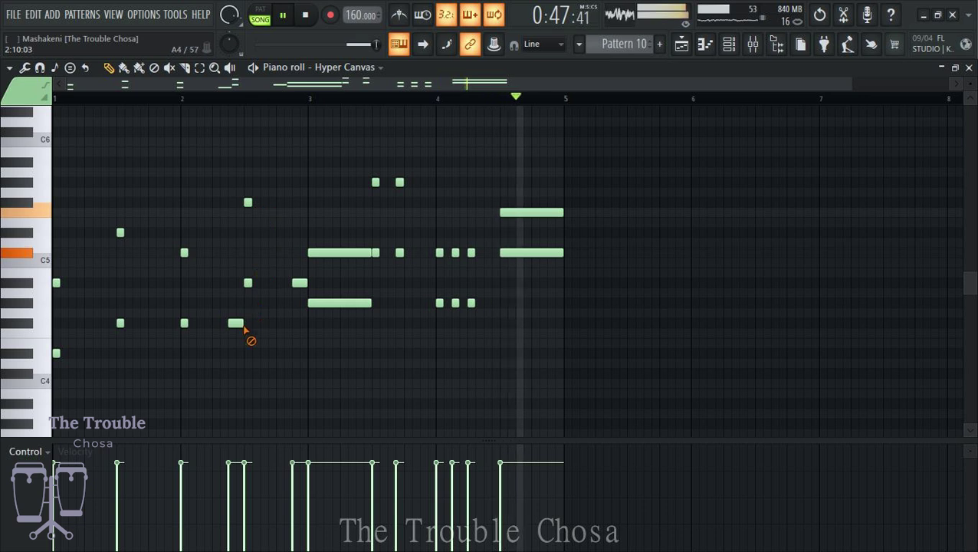
right_click(238, 322)
right_click(247, 202)
right_click(247, 282)
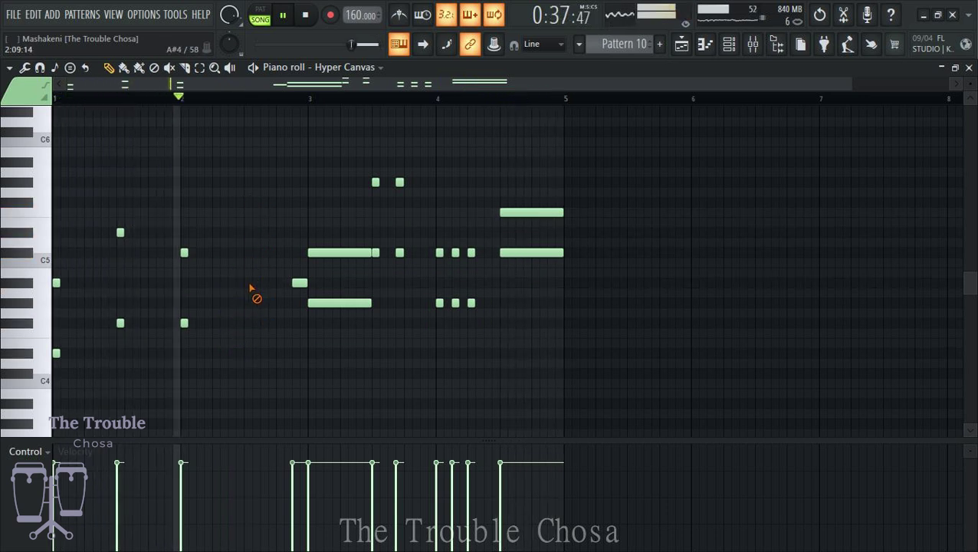
right_click(184, 252)
right_click(183, 323)
right_click(120, 232)
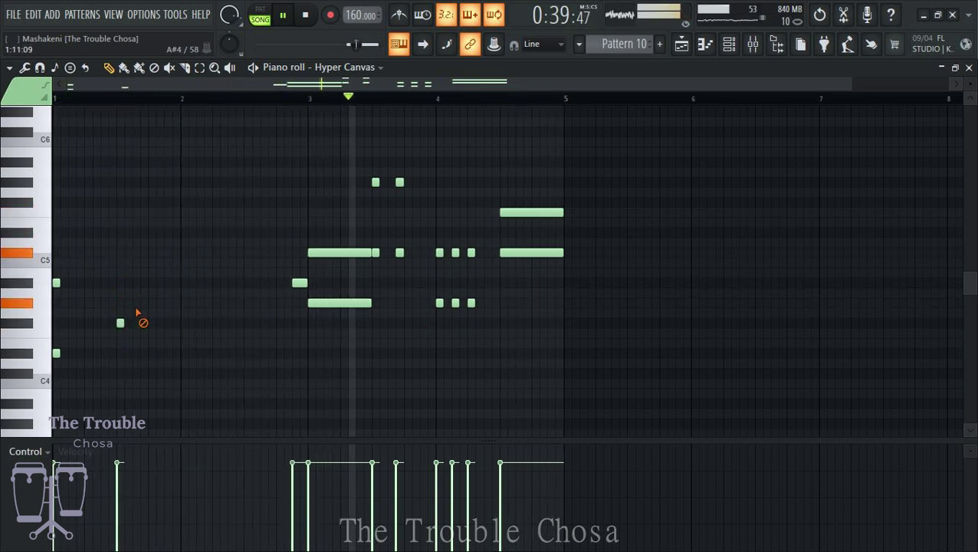
right_click(120, 323)
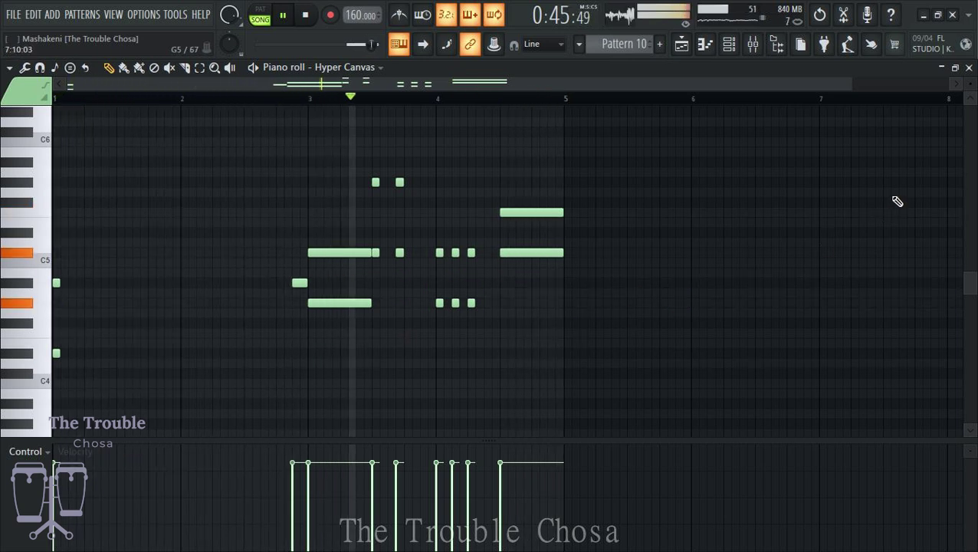
click(970, 68)
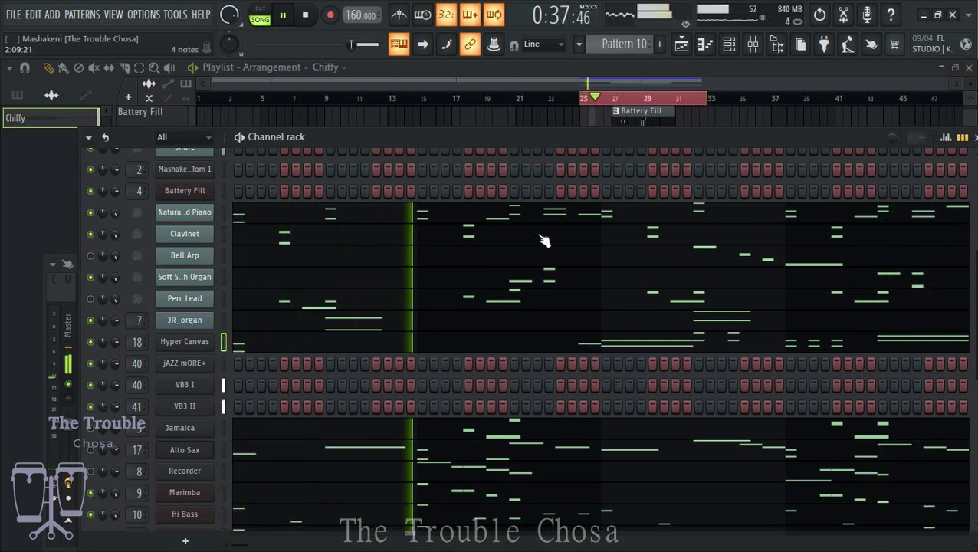
Render the armed Hyper Canvas mixer track to an audio clip on Track 10 of the playlist.
click(751, 43)
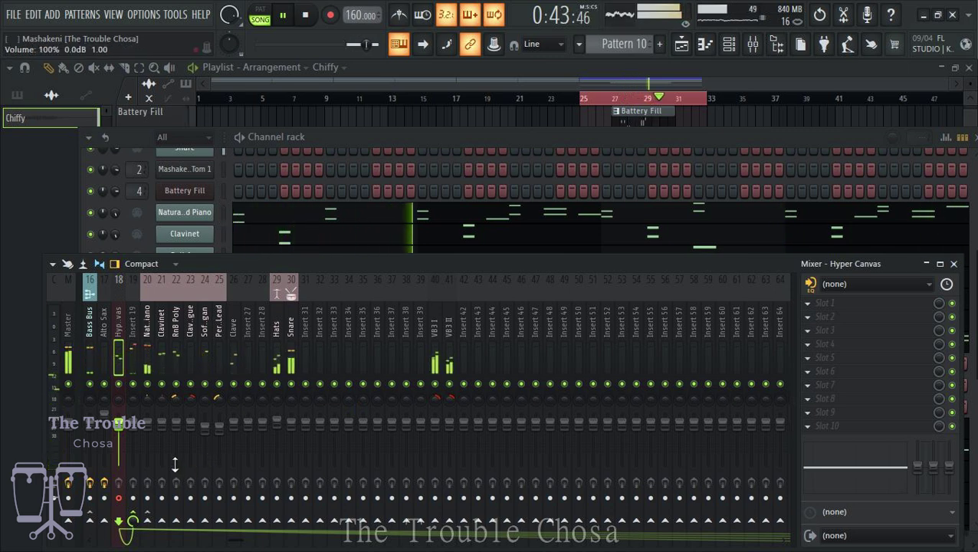
key(ctrl+alt+r)
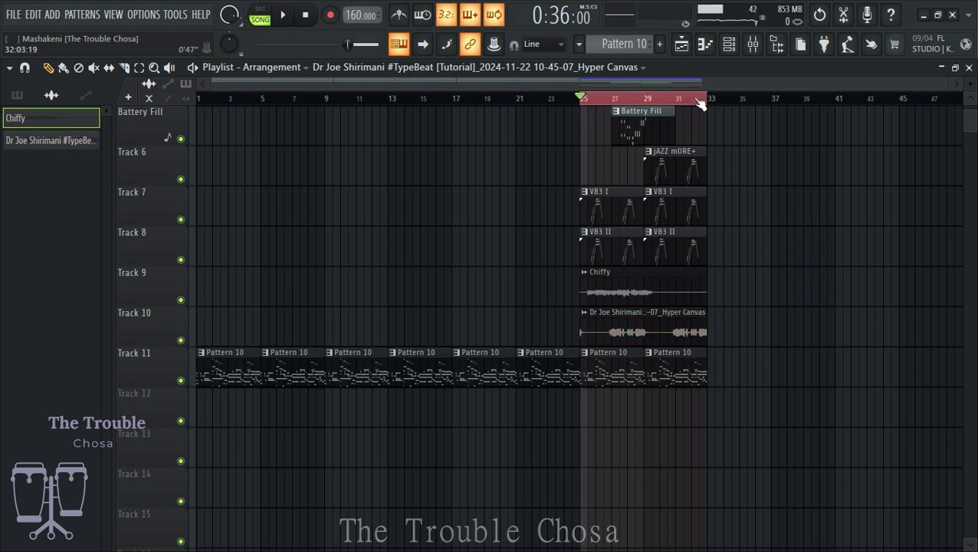
scroll(700, 104, up, 3)
scroll(847, 361, down, 2)
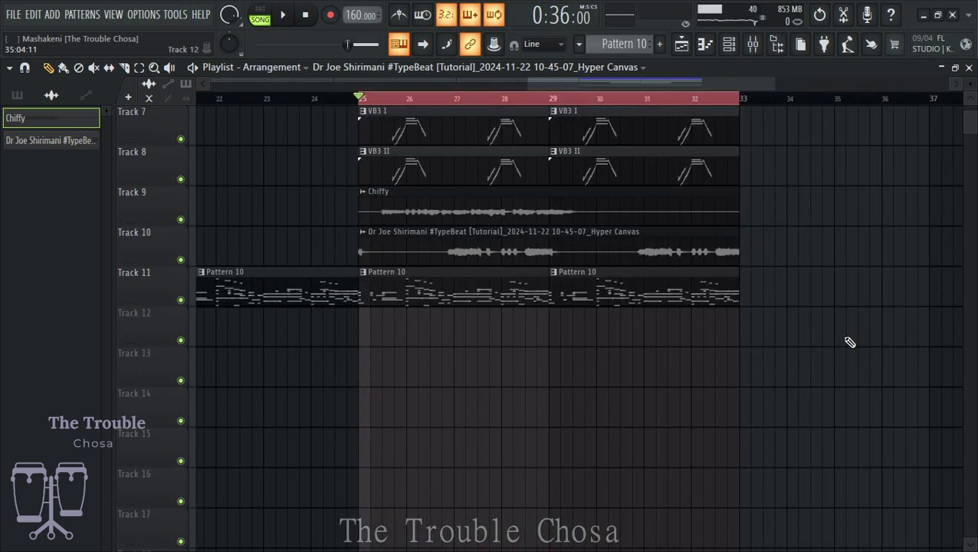
Trim the rendered Hyper Canvas clip to 2 bars and 8 steps, starting at step 13 of bar 26, and play it back.
scroll(849, 341, up, 2)
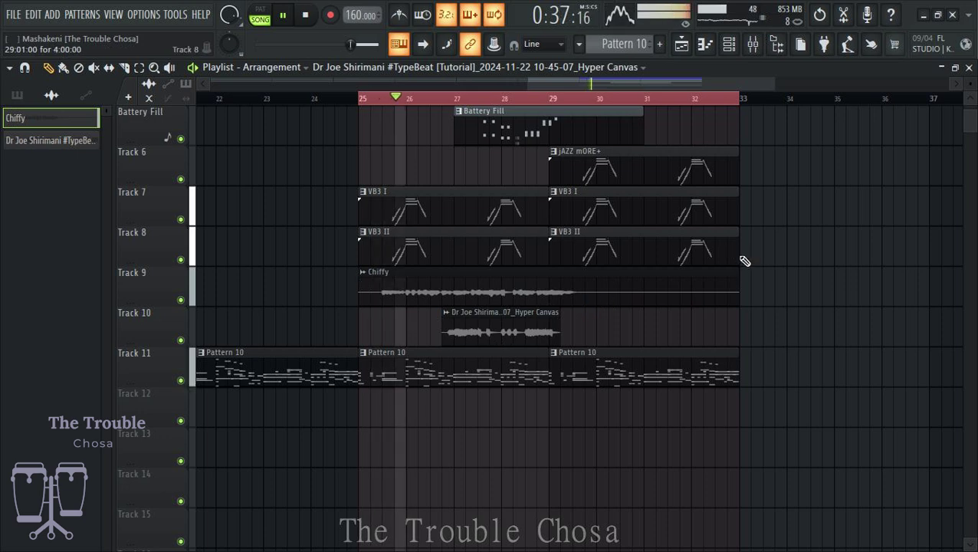
click(464, 332)
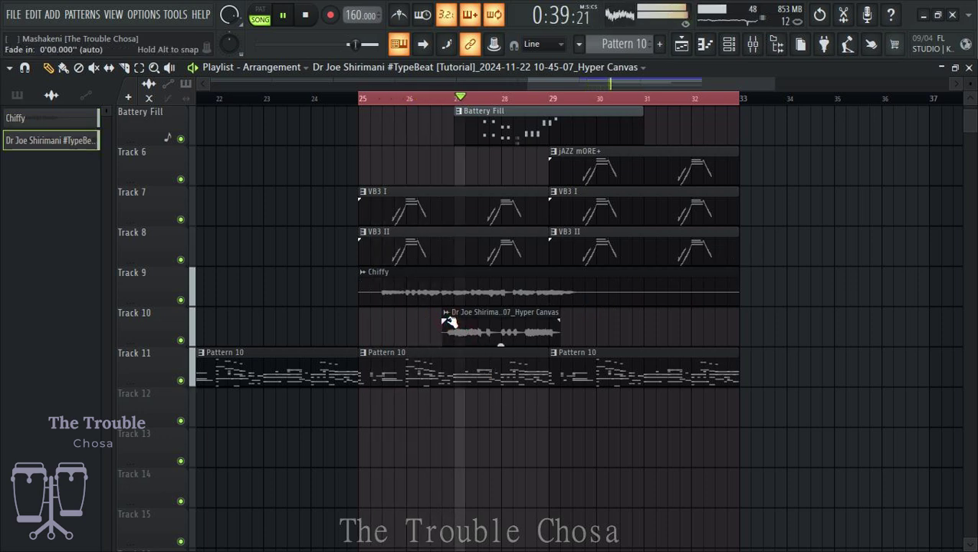
key(space)
key(space)
Cut the Hyper Canvas notes from Pattern 10 in the channel rack.
click(728, 44)
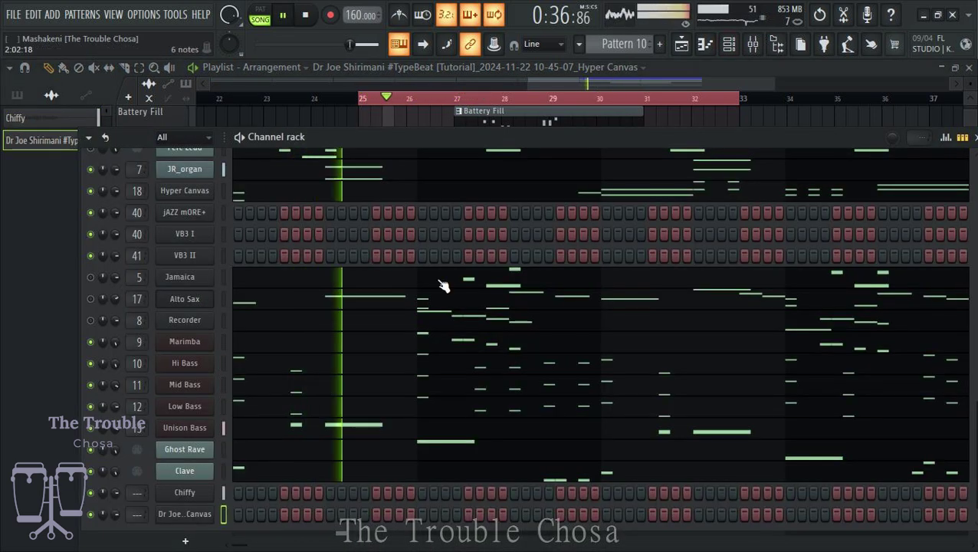
scroll(205, 279, up, 3)
scroll(205, 279, up, 2)
right_click(225, 300)
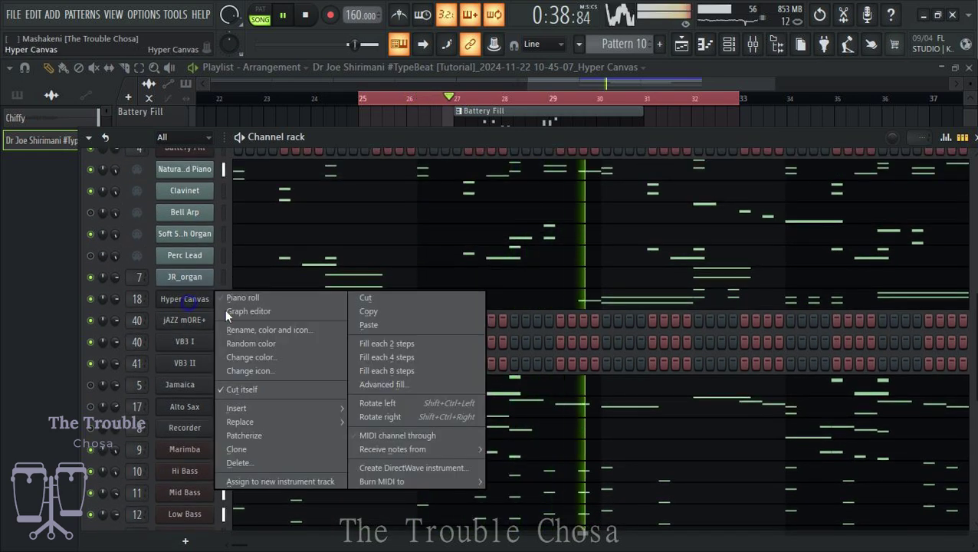
click(355, 298)
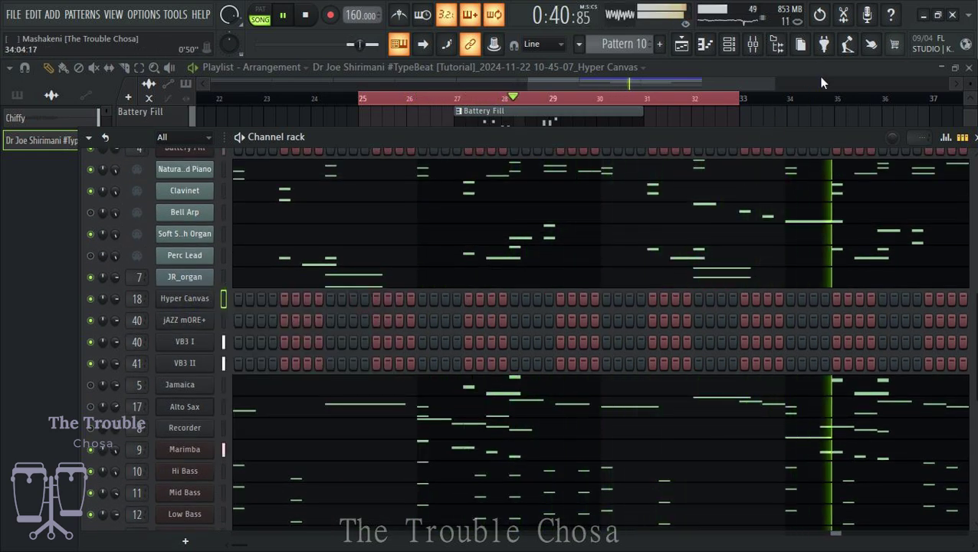
click(729, 44)
Rename the rendered Hyper Canvas audio clip on Track 10 as Brass 1.
click(446, 312)
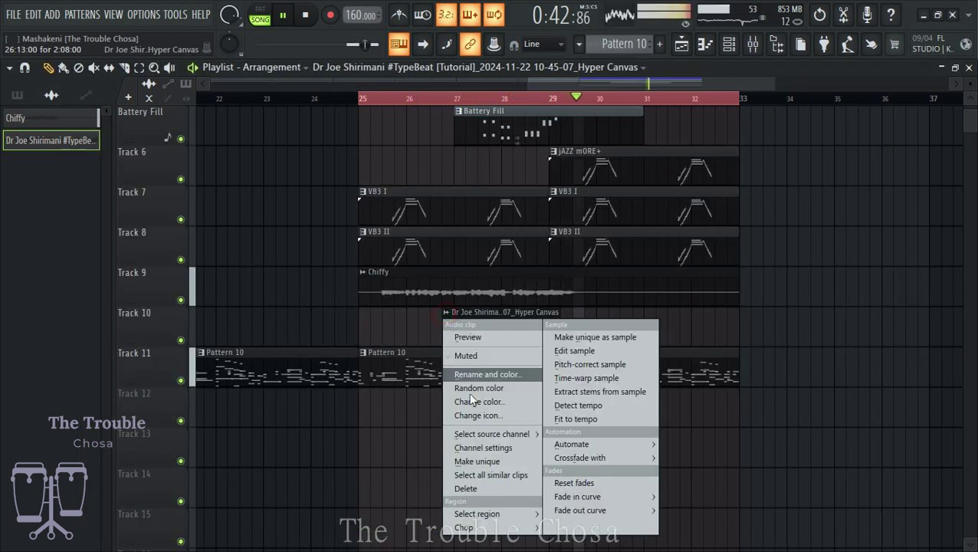
click(481, 376)
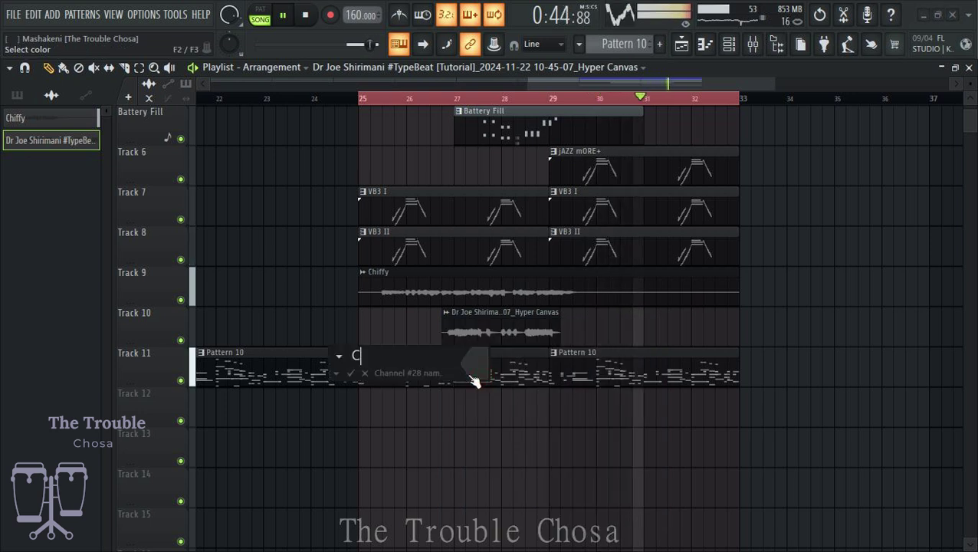
text(Chiffy)
key(BackSpace)
key(BackSpace)
key(BackSpace)
key(BackSpace)
key(BackSpace)
key(BackSpace)
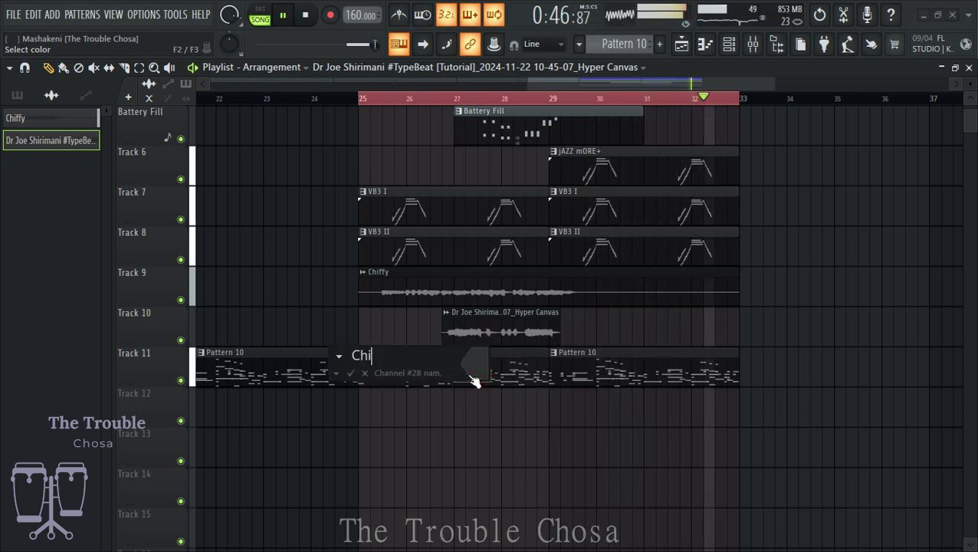
text(Brass)
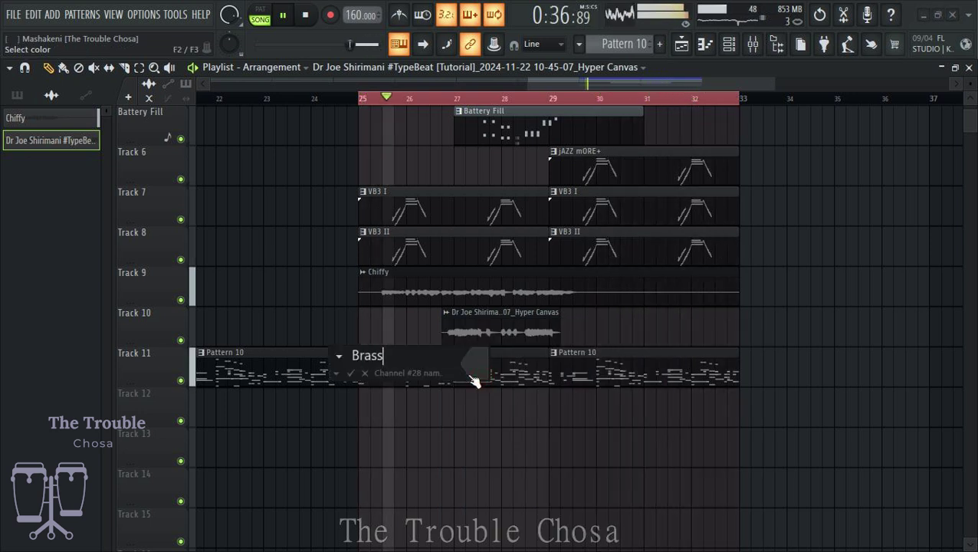
key(Return)
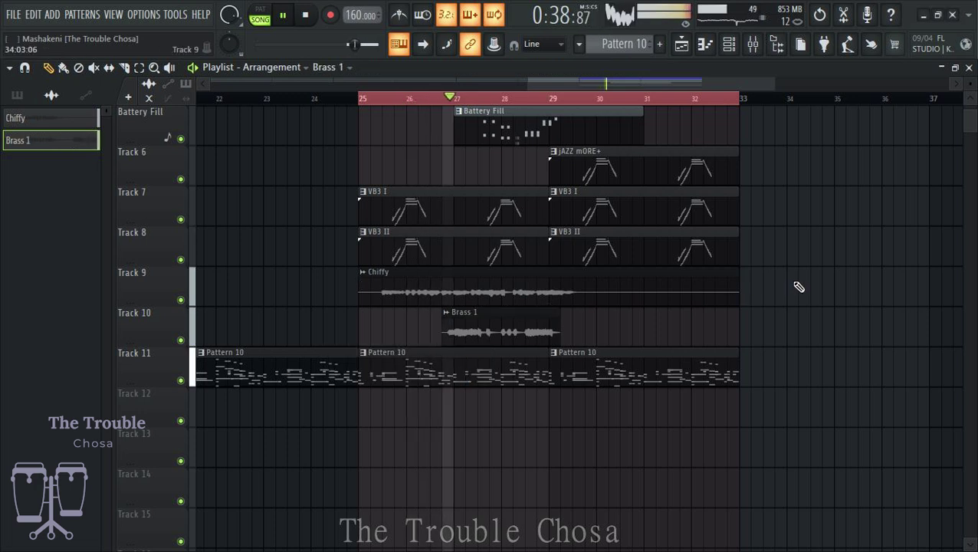
Select bars 29 to 32 of the playlist across all tracks for looped playback.
scroll(803, 289, down, 3)
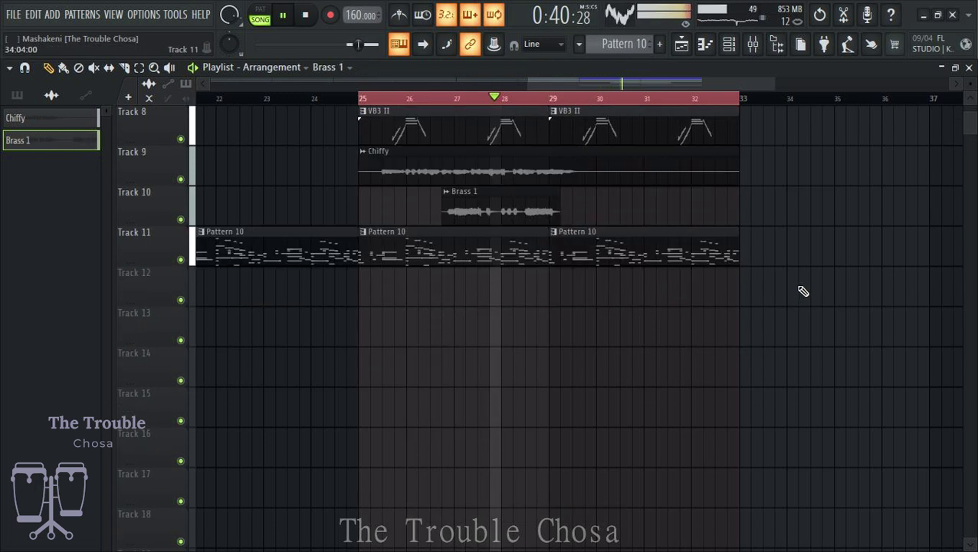
click(753, 45)
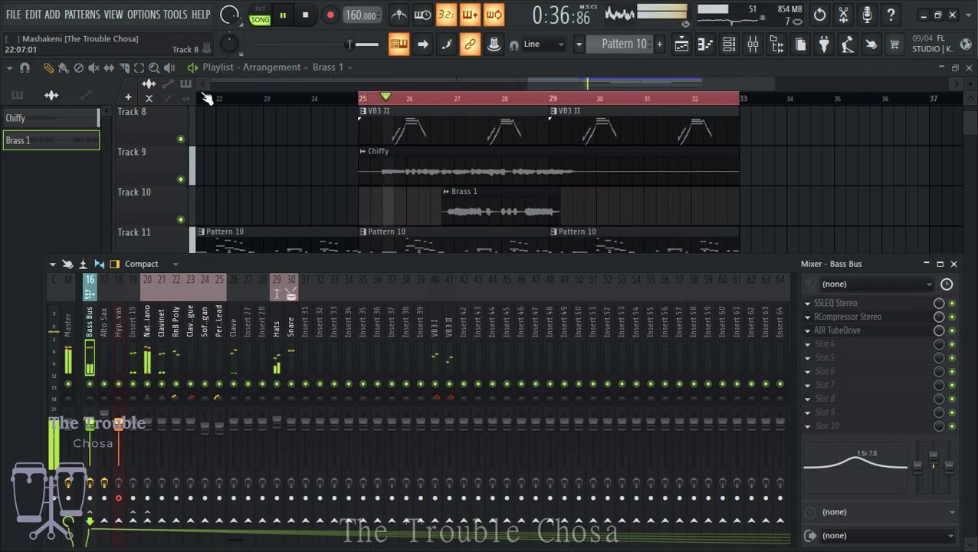
click(141, 69)
drag(555, 103, 741, 121)
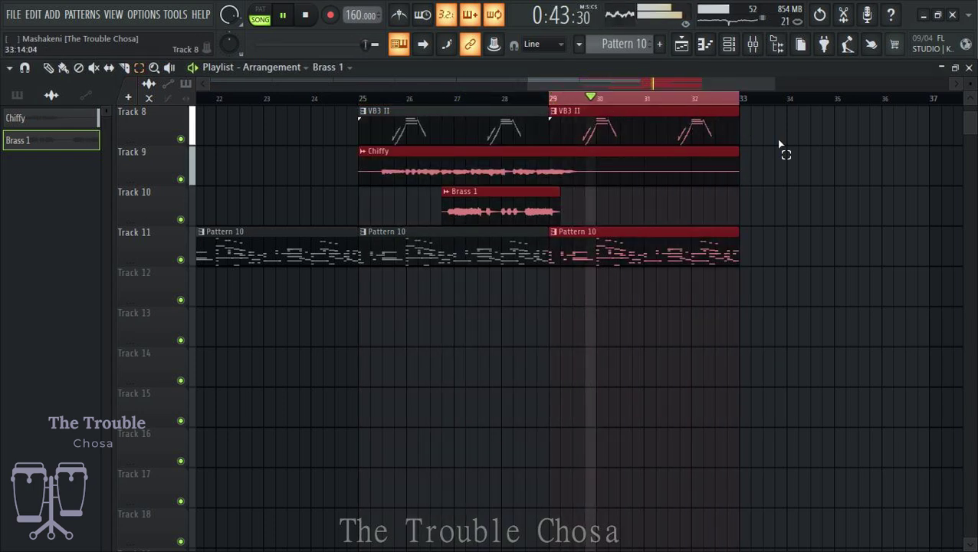
scroll(780, 192, up, 4)
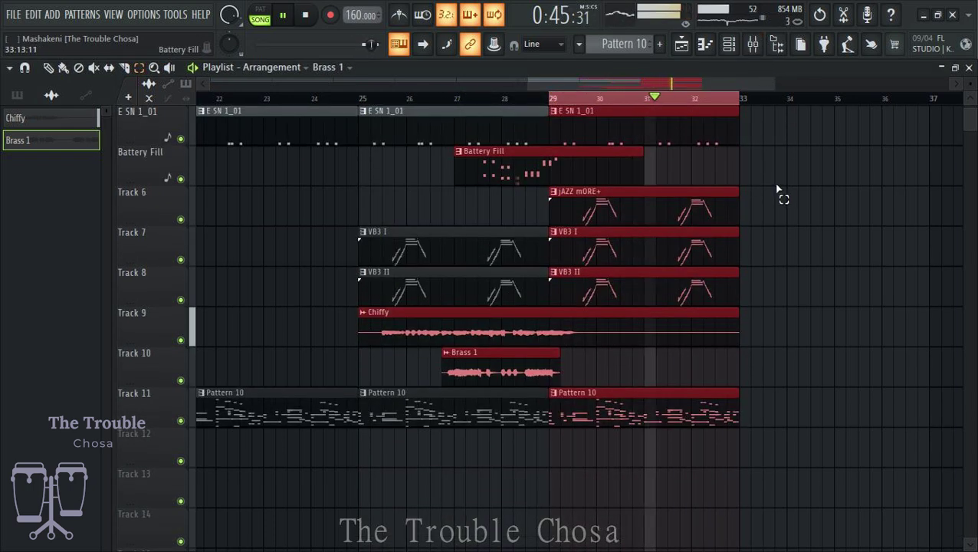
Slightly lower the mixer levels of the VB3 I and VB3 II tracks.
click(751, 45)
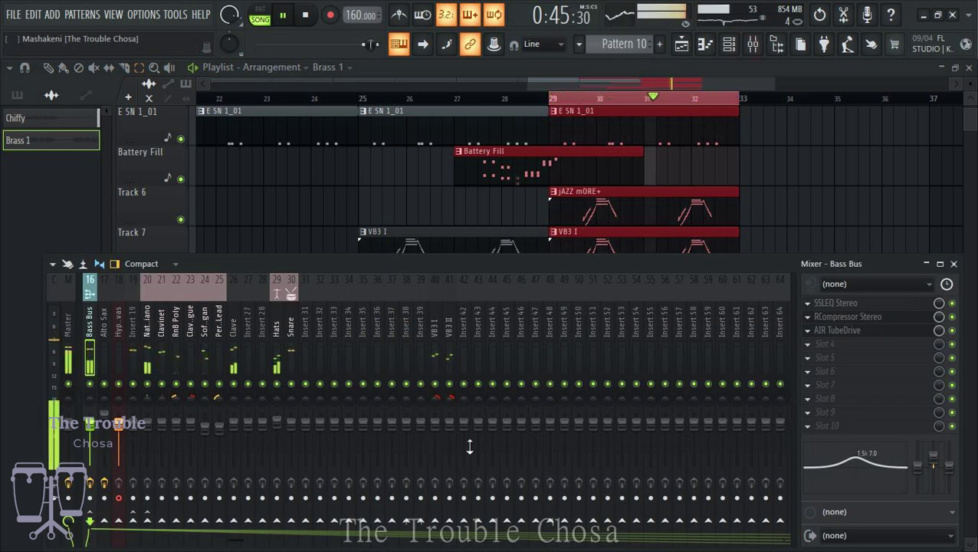
drag(442, 426, 449, 430)
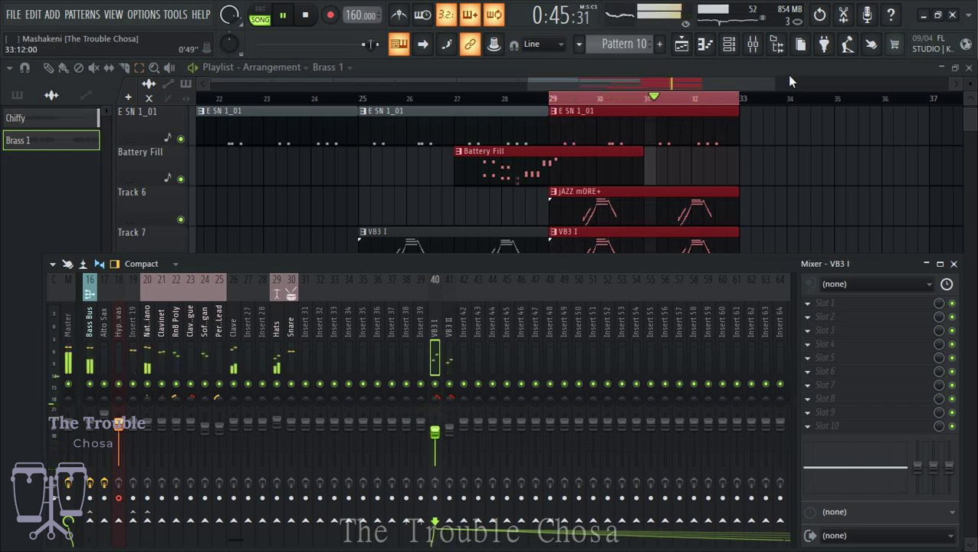
key(F9)
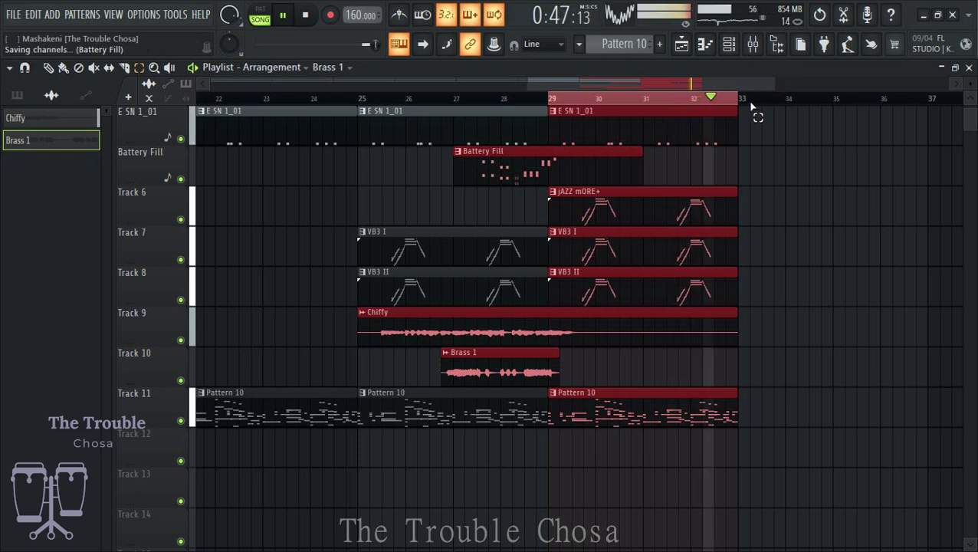
Load the 025 Electric Set drum kit into part 01 of Hyper Canvas and enable its tone section with treble at +12.
click(729, 44)
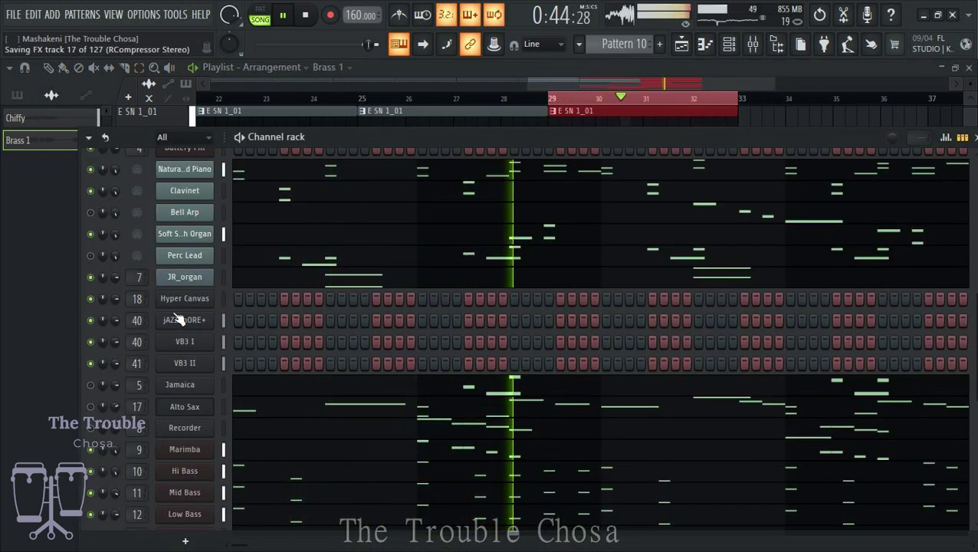
click(185, 298)
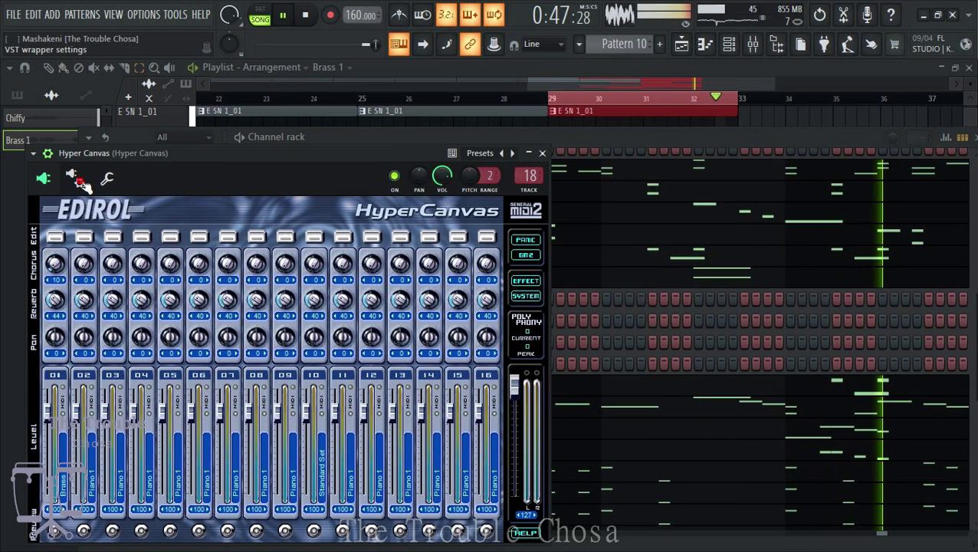
click(110, 180)
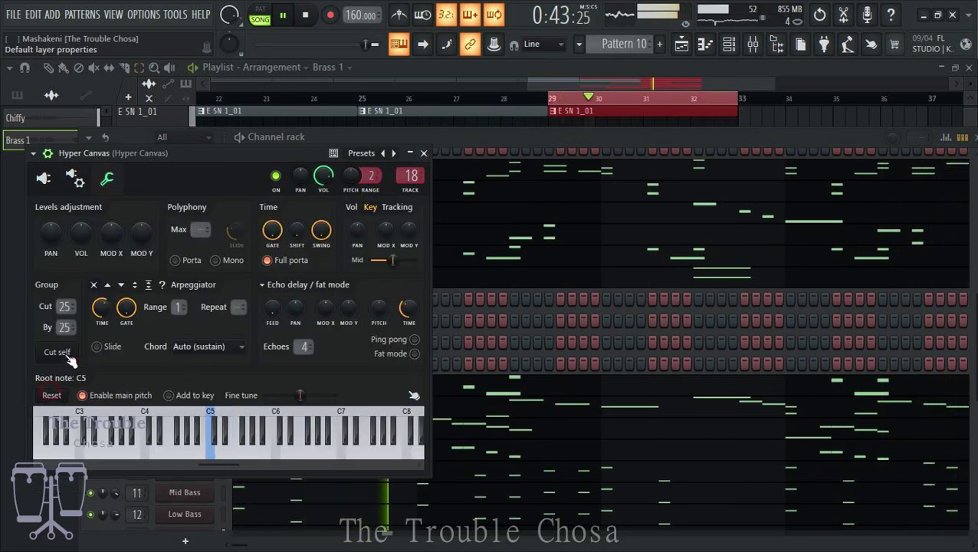
click(43, 178)
click(55, 236)
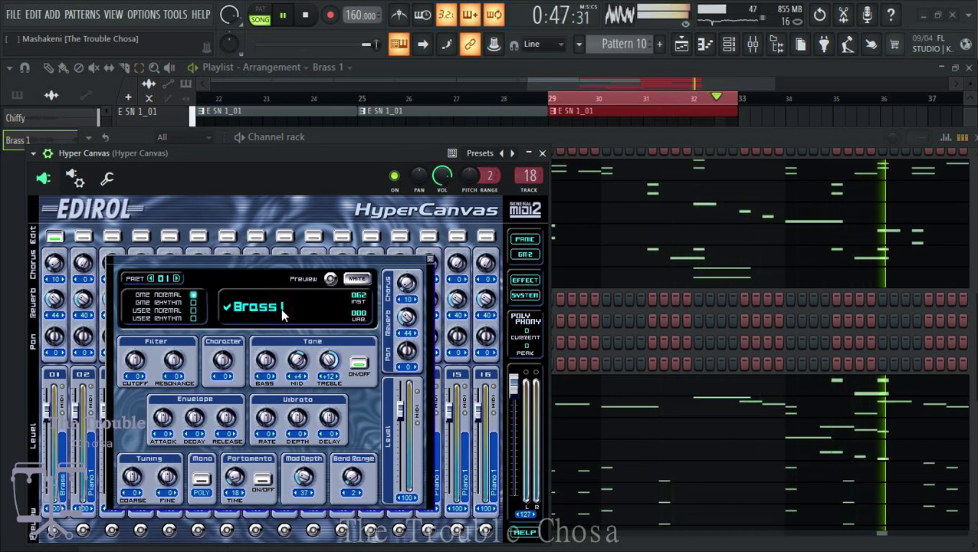
click(282, 314)
mouse_move(384, 319)
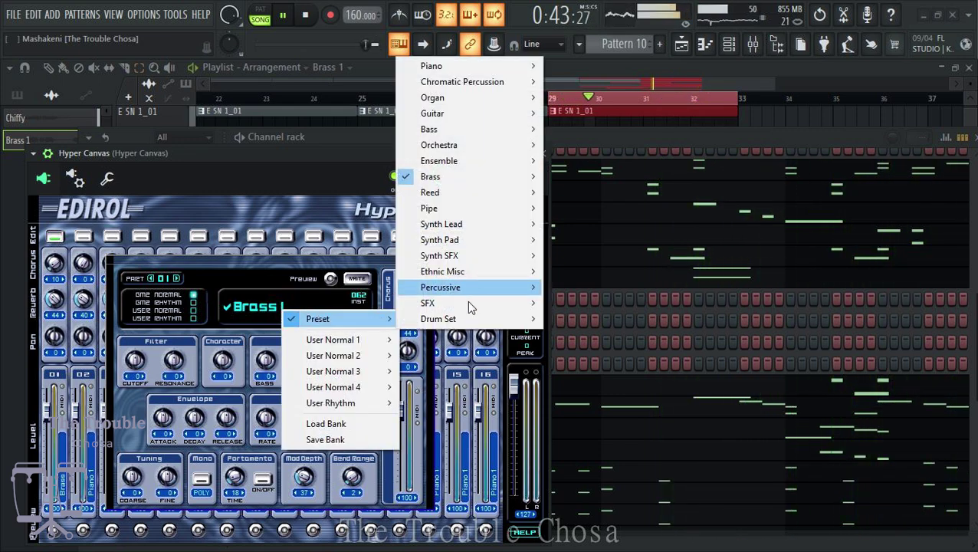
mouse_move(463, 318)
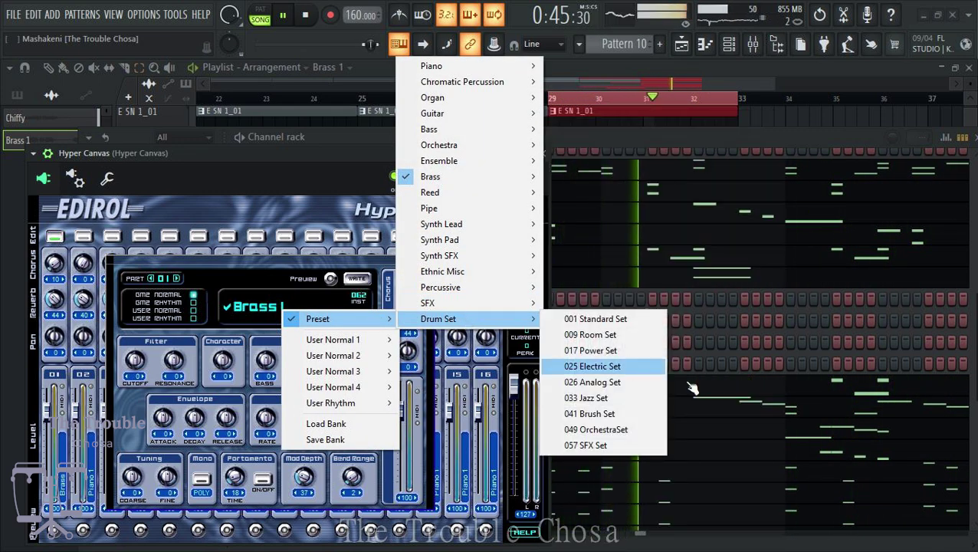
click(594, 366)
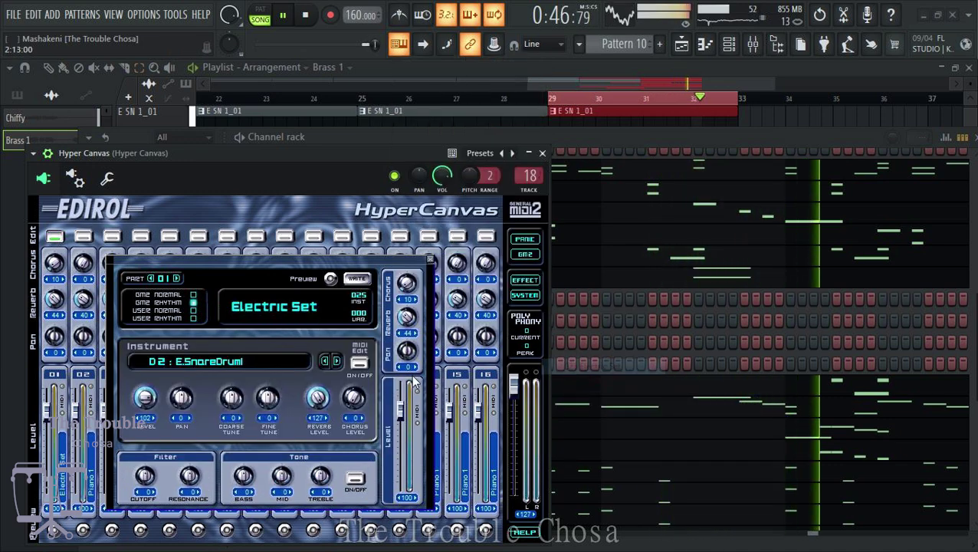
click(346, 471)
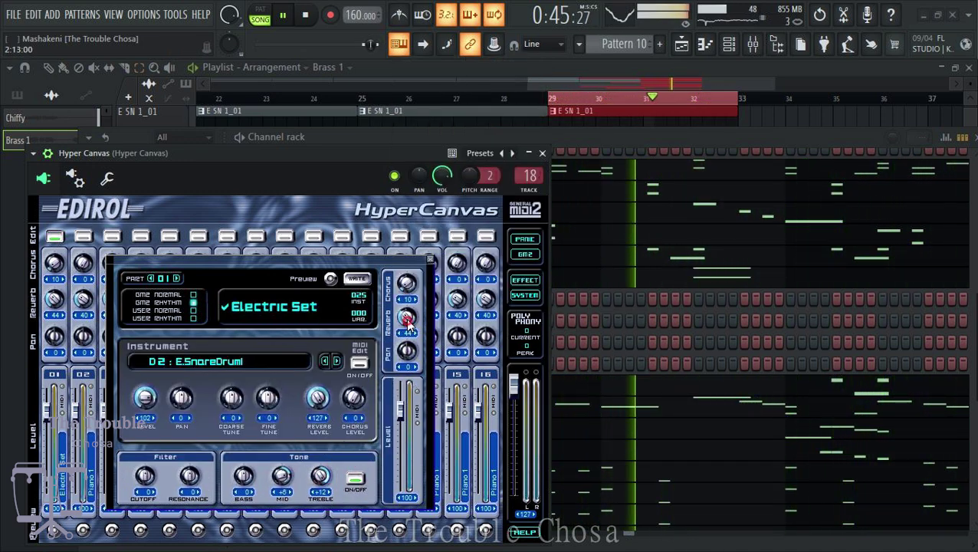
click(541, 153)
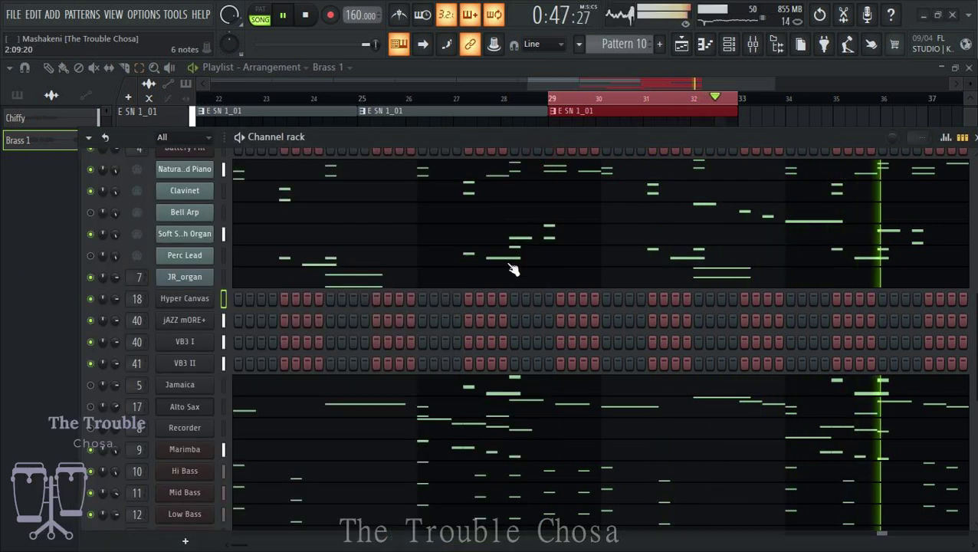
Place a one-step G4 note at 1:03 in the Hyper Canvas piano roll and select bars 1 to 4.
right_click(215, 298)
click(277, 301)
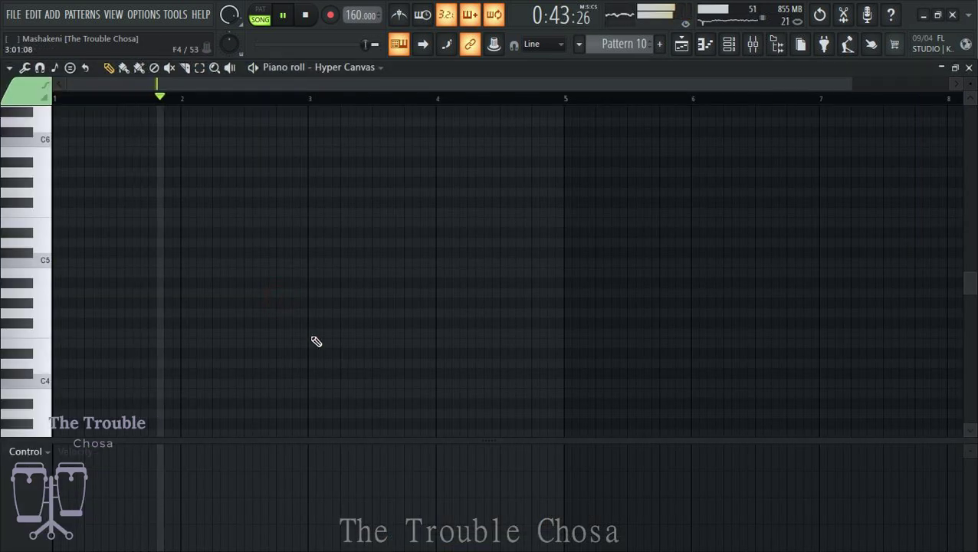
click(40, 315)
key(space)
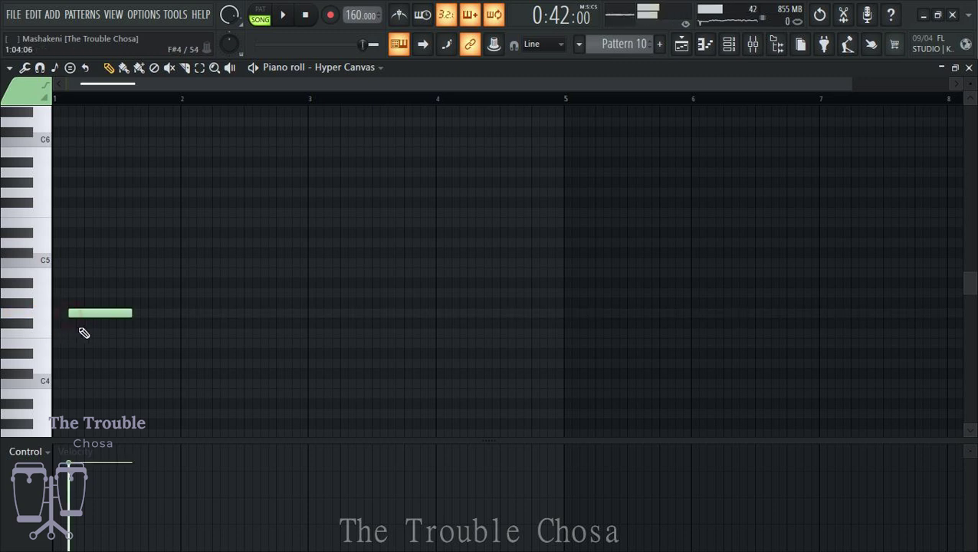
key(ctrl+a)
key(alt+q)
click(564, 373)
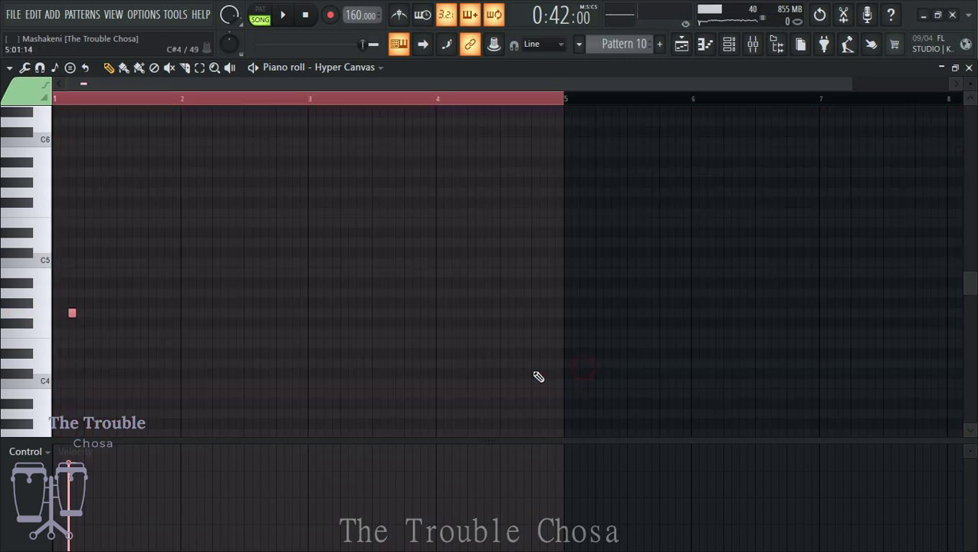
key(space)
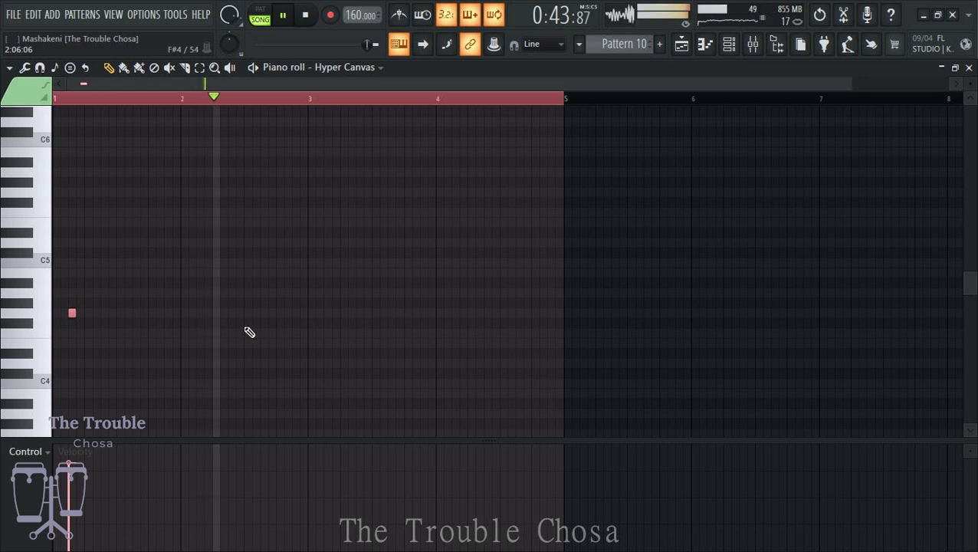
Add one-step G4 notes at steps 7, 9 and 15 of bar 2 in the Hyper Canvas part.
click(231, 314)
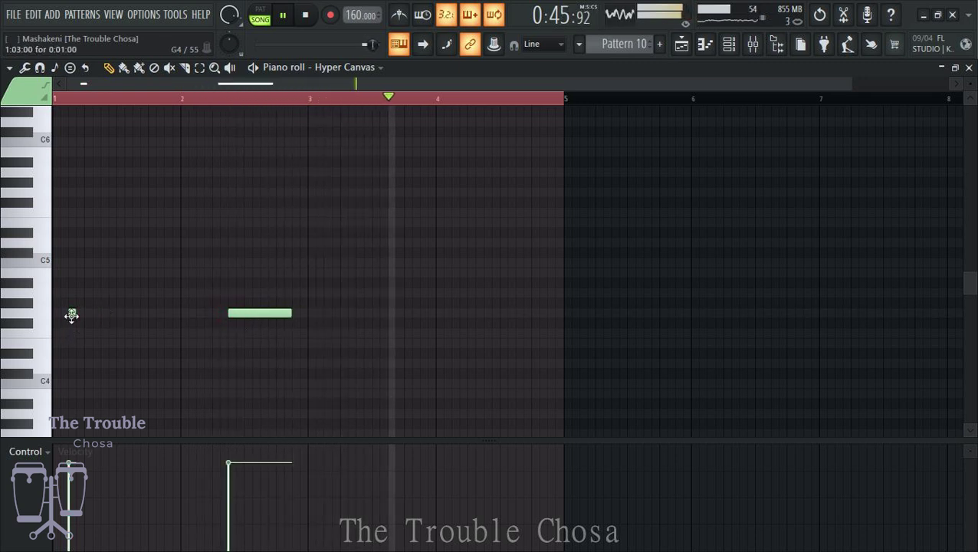
right_click(230, 314)
click(232, 315)
click(248, 313)
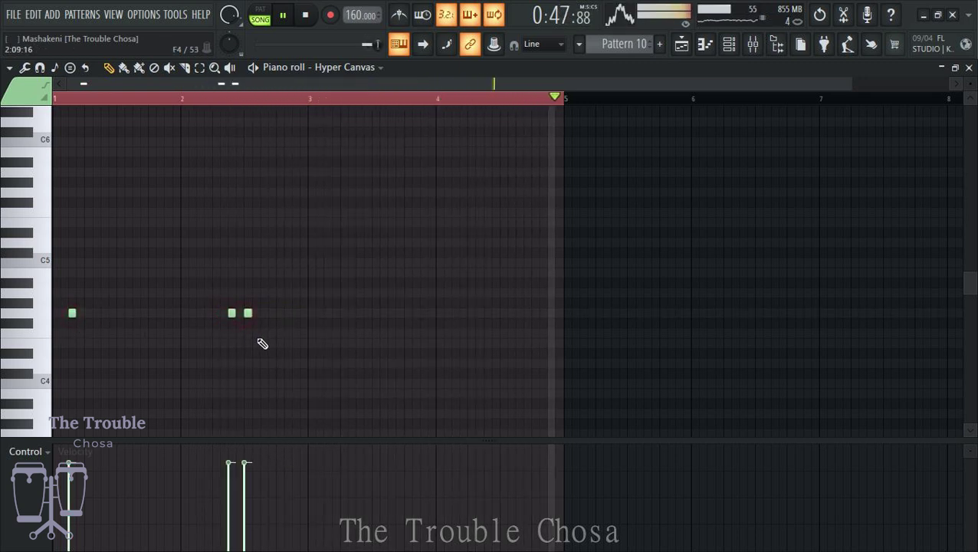
click(199, 313)
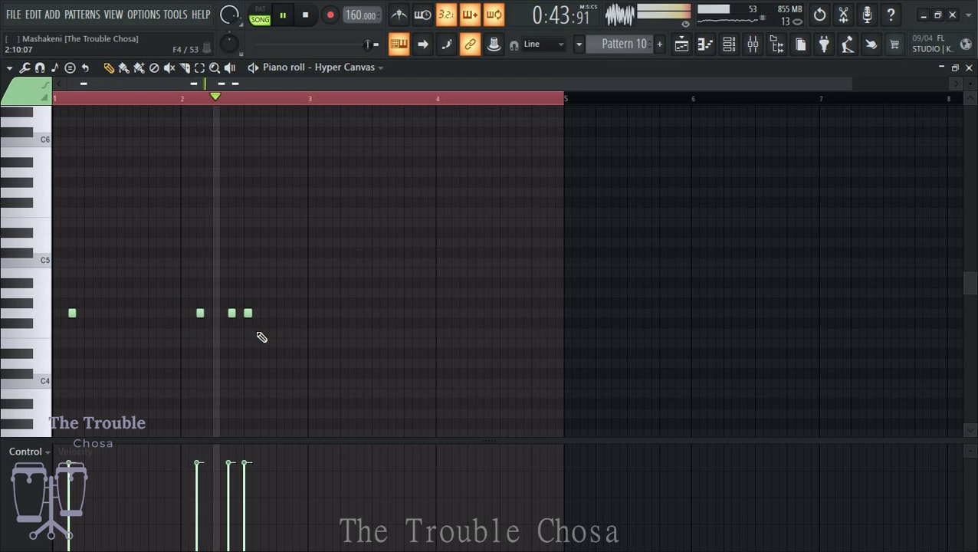
right_click(200, 314)
key(space)
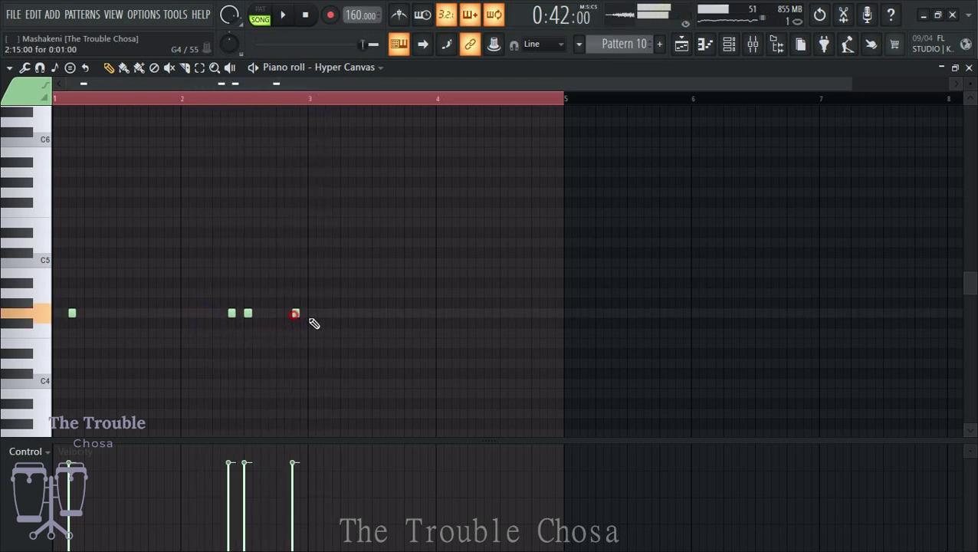
Add one-step Hyper Canvas notes: G4 at 3:01, E4 at 3:09 and G4 at 4:03.
key(space)
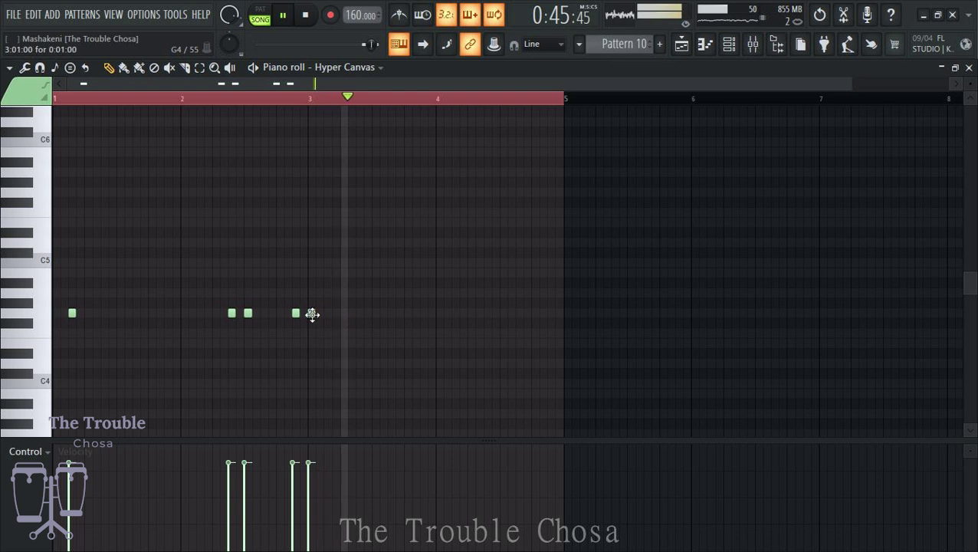
key(space)
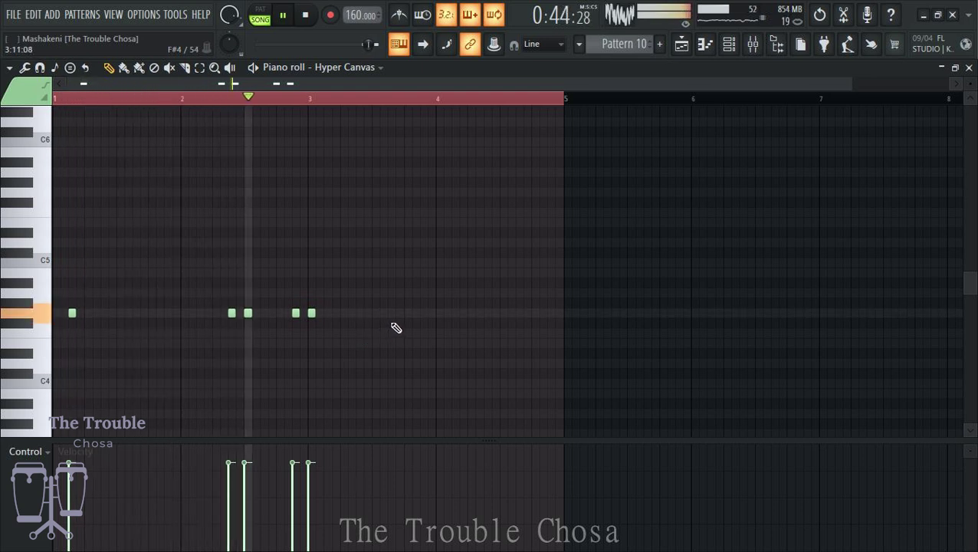
click(375, 342)
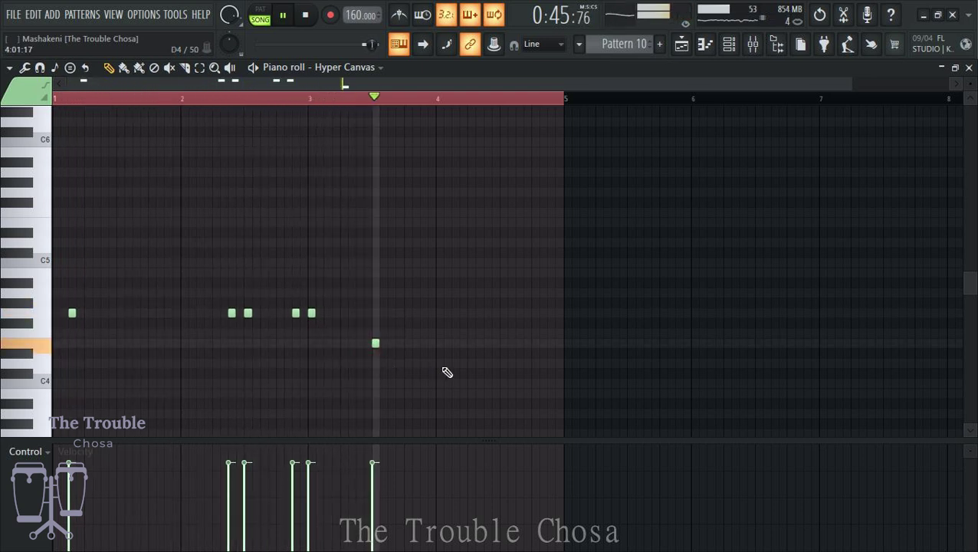
click(455, 313)
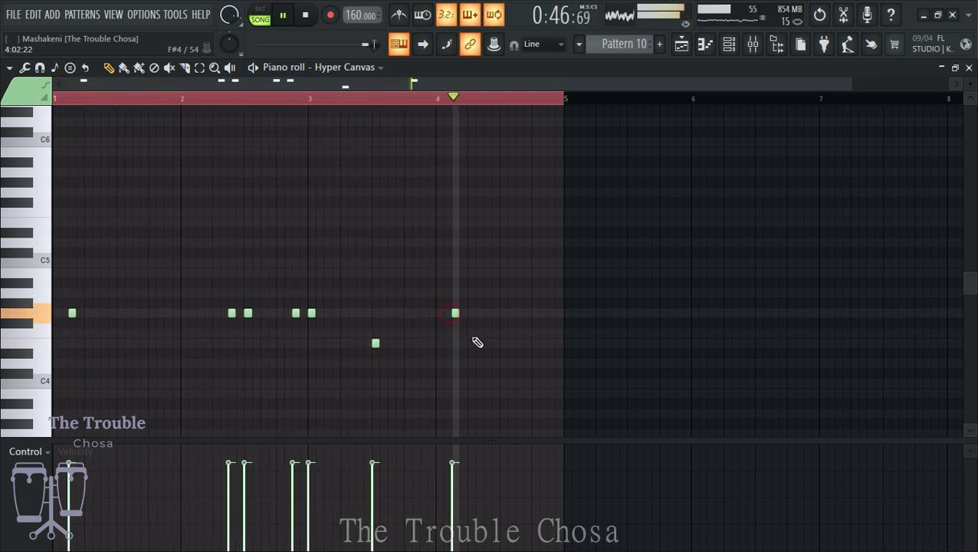
Render the armed Hyper Canvas mixer track to an audio clip in the playlist.
click(968, 67)
key(F9)
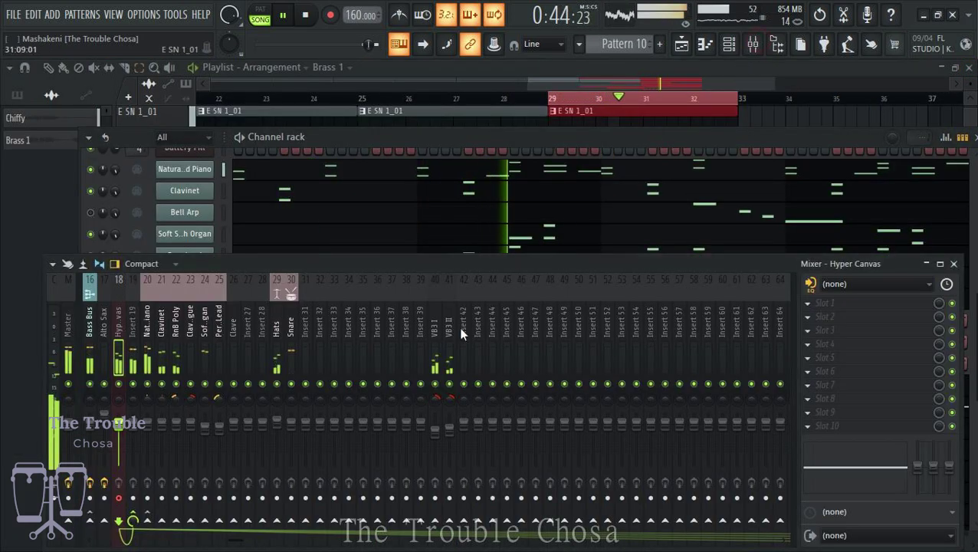
key(ctrl+alt+r)
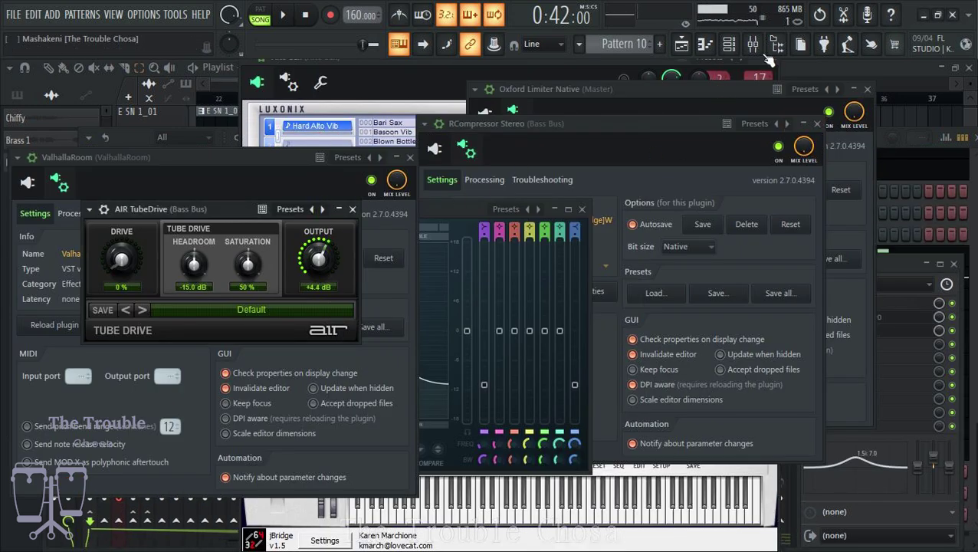
Reset the Hyper Canvas mixer track by loading the Default mixer track state.
click(767, 57)
right_click(118, 328)
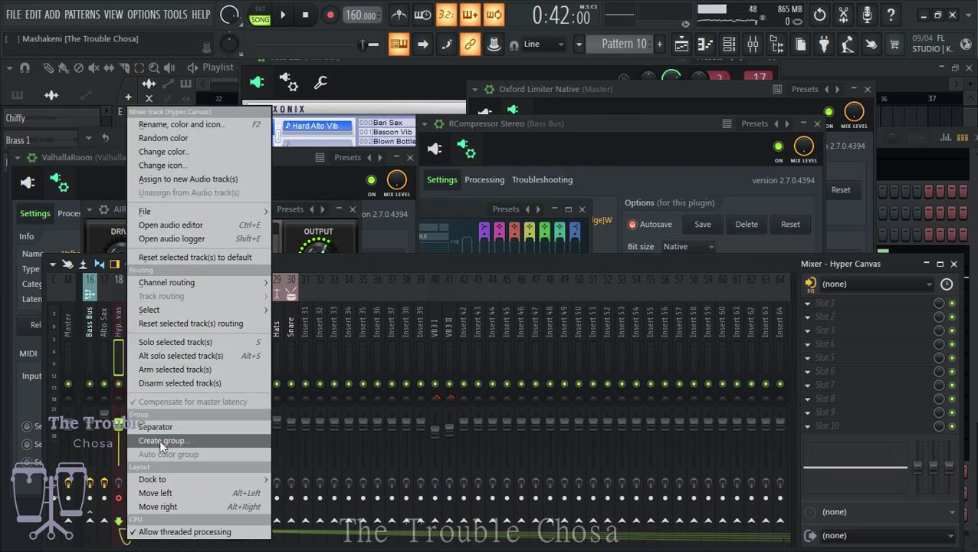
mouse_move(182, 212)
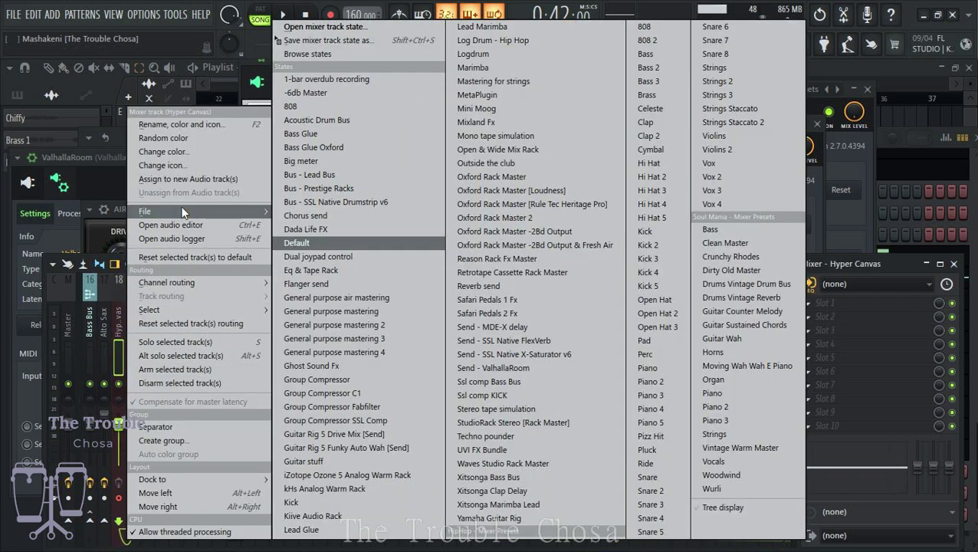
click(326, 256)
Delete the Hyper Canvas instrument channel from the channel rack.
click(731, 46)
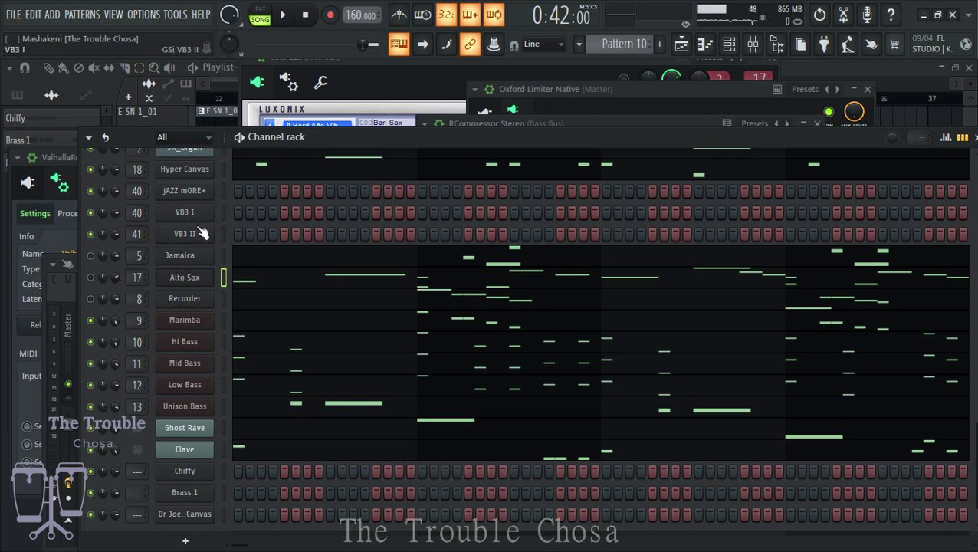
right_click(188, 172)
click(239, 334)
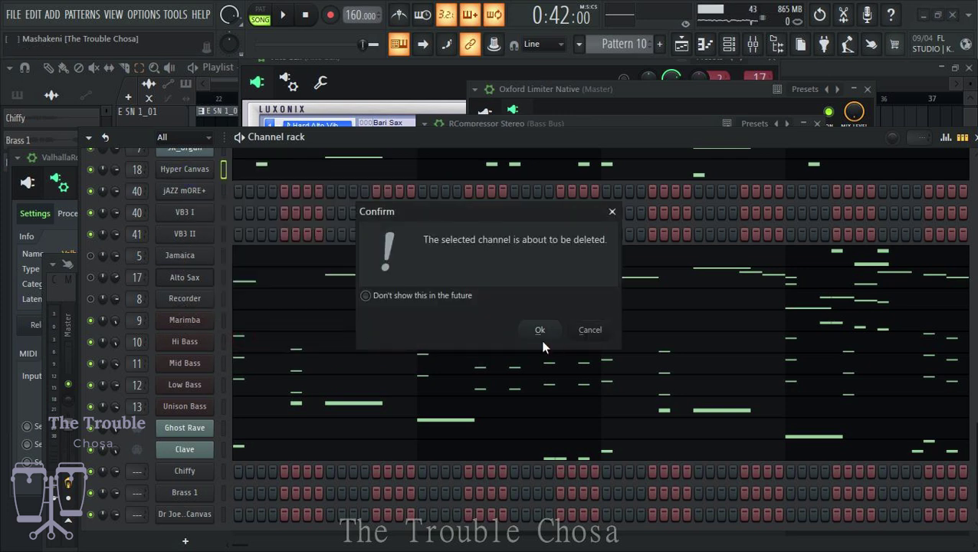
click(541, 341)
Rename the rendered Hyper Canvas audio channel as c10 and start song playback.
right_click(185, 337)
click(250, 366)
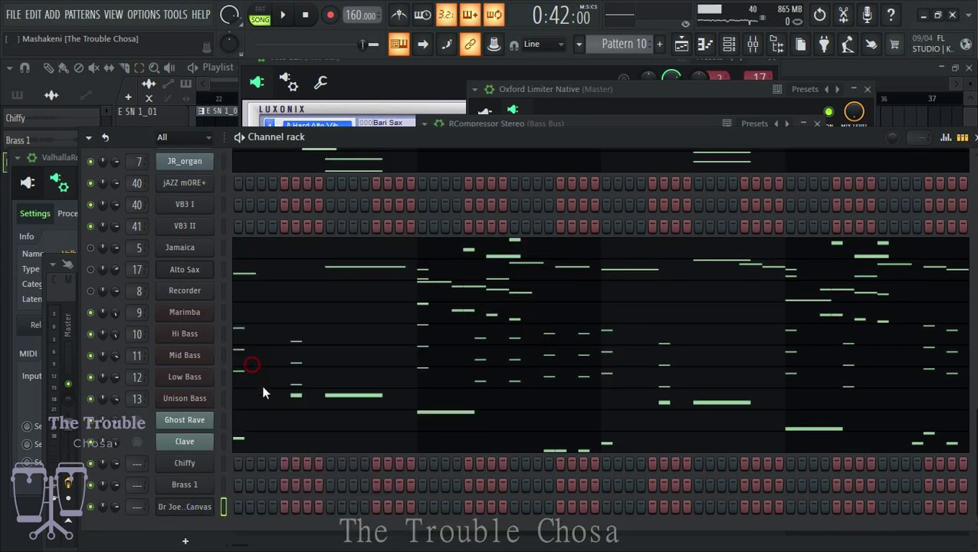
text(c10)
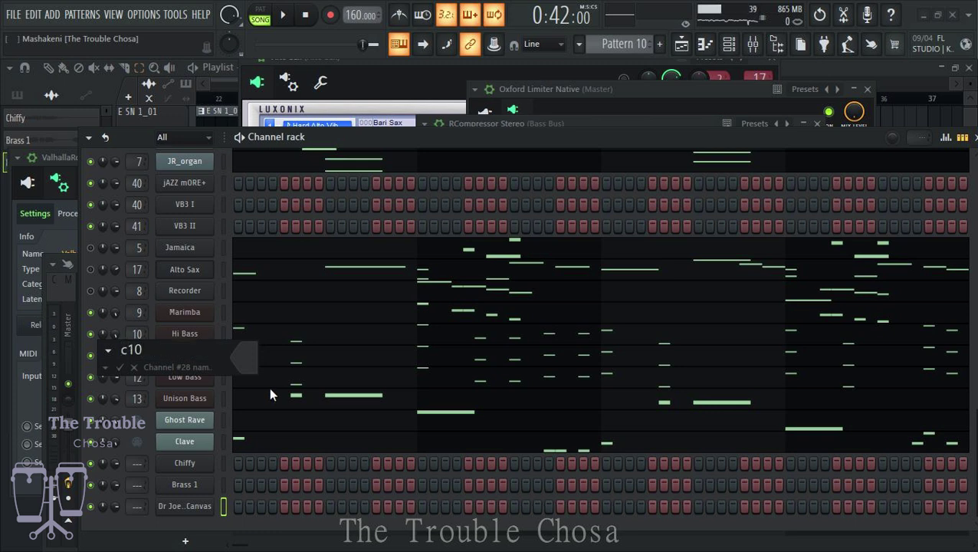
key(Return)
key(space)
Insert a playlist track above c10 and another above Pattern 10, and move the c10 clip up to Track 11.
click(893, 71)
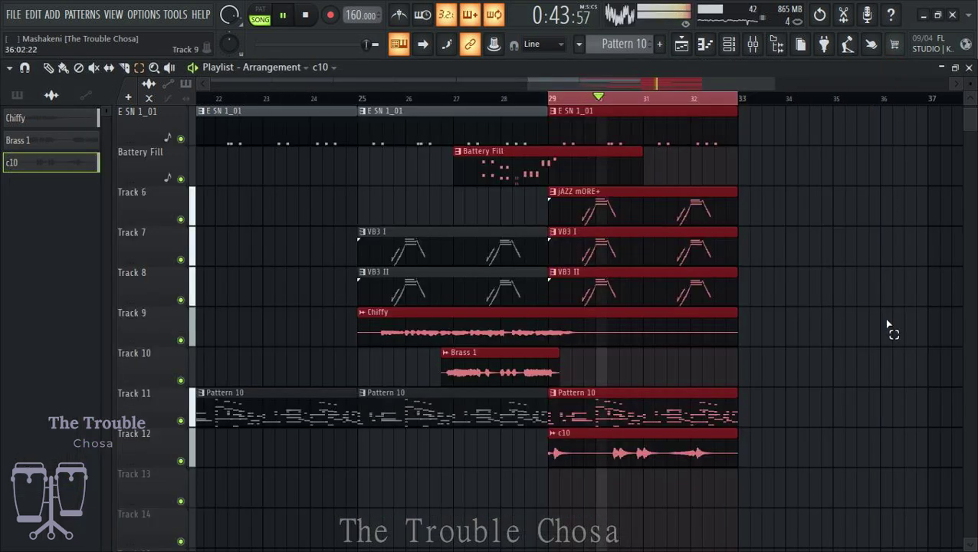
click(792, 340)
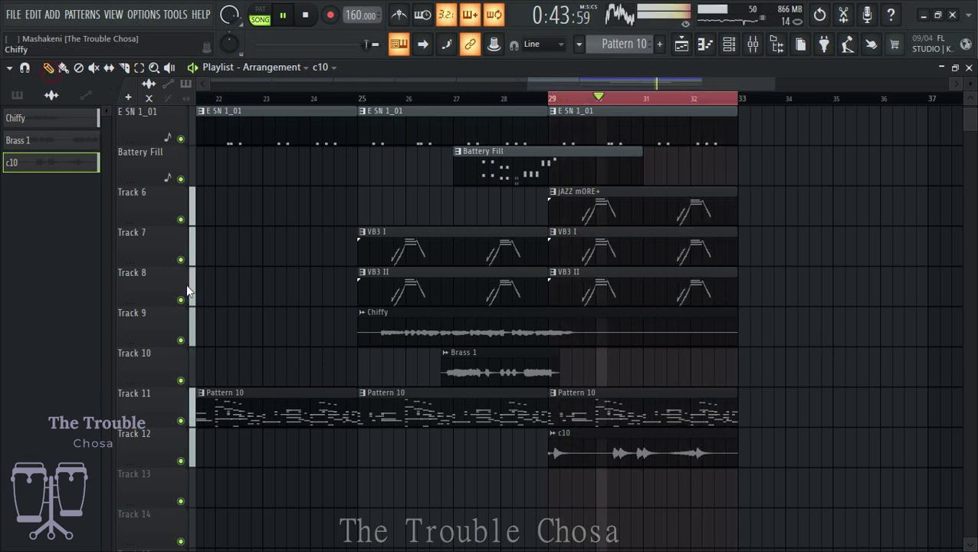
right_click(161, 452)
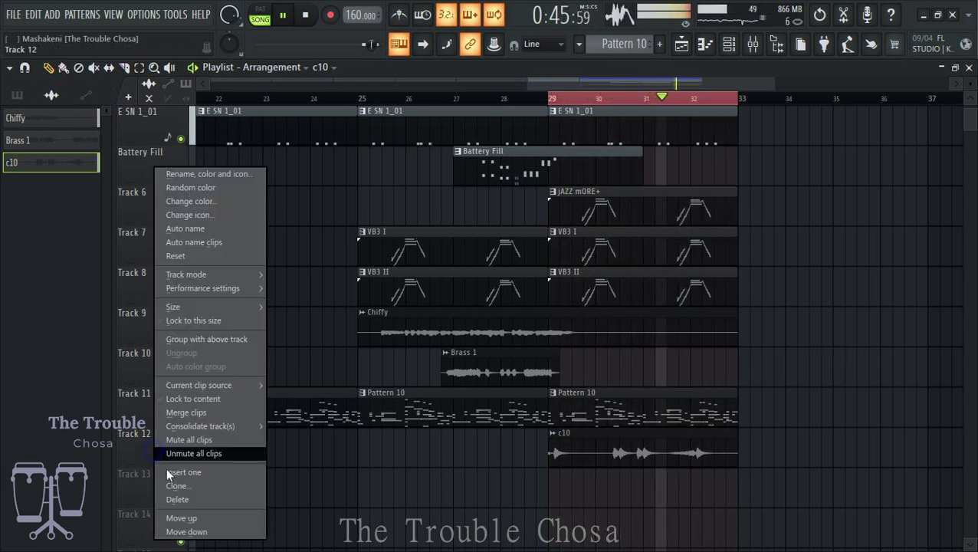
click(174, 472)
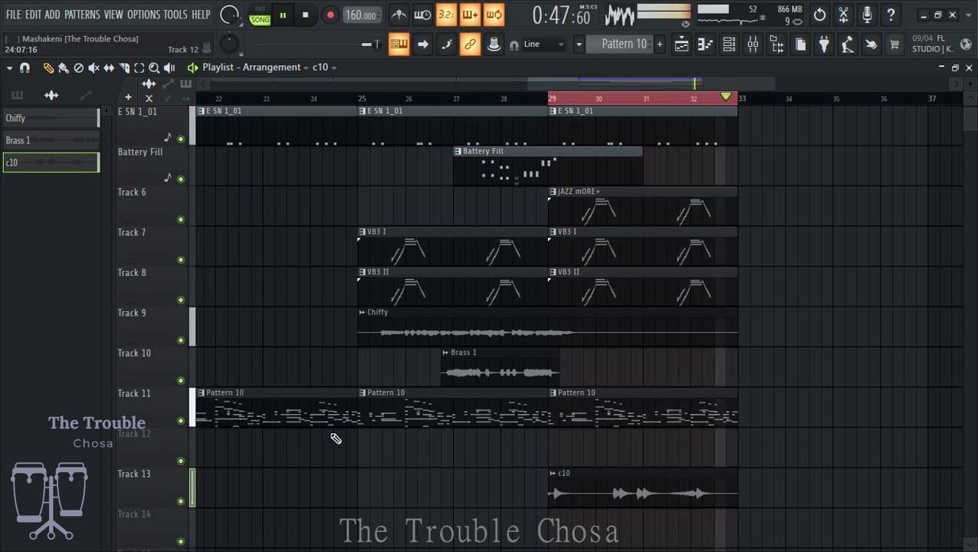
right_click(159, 408)
click(175, 472)
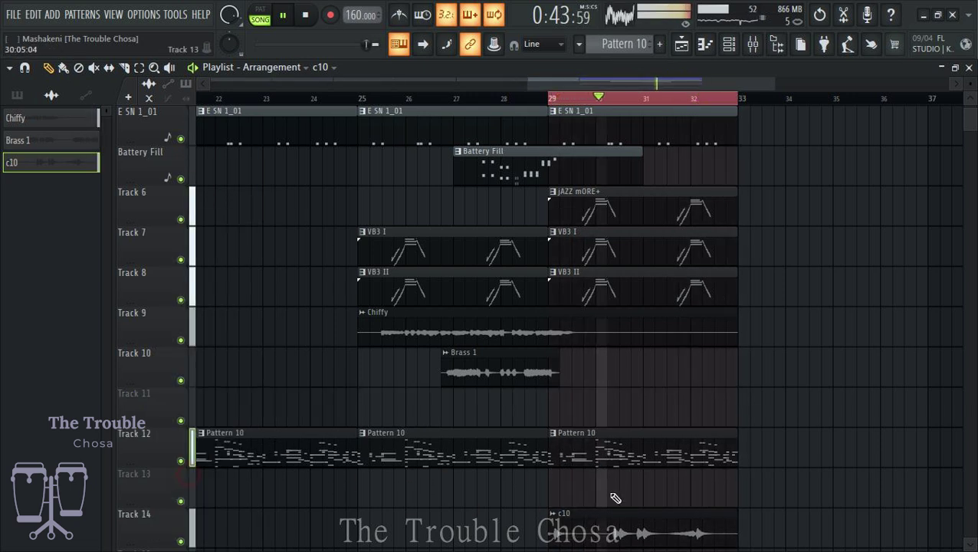
drag(626, 530, 613, 388)
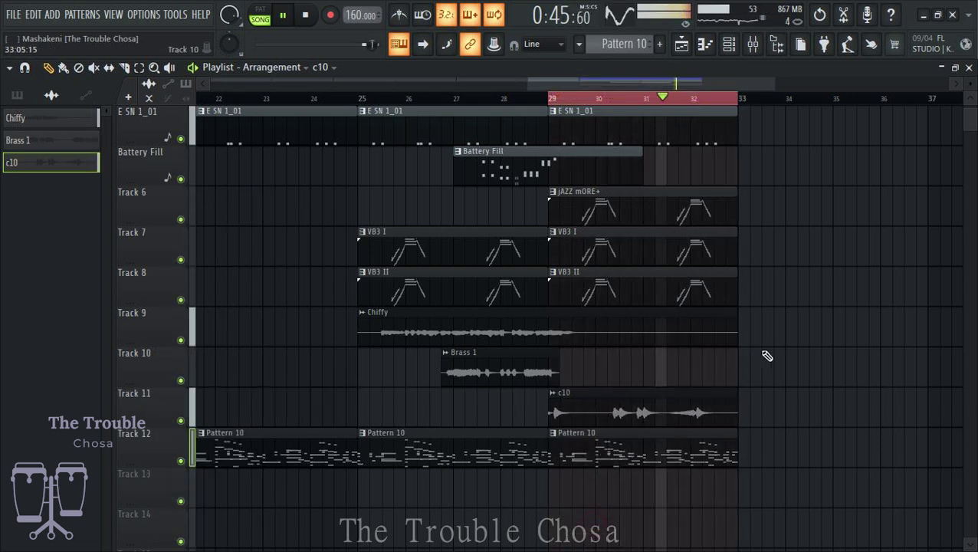
scroll(809, 265, up, 3)
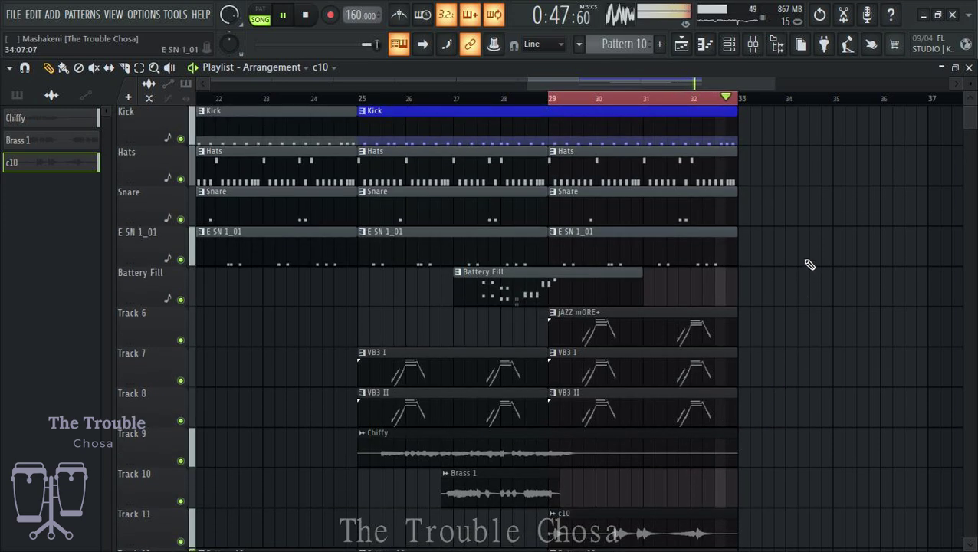
scroll(809, 265, down, 8)
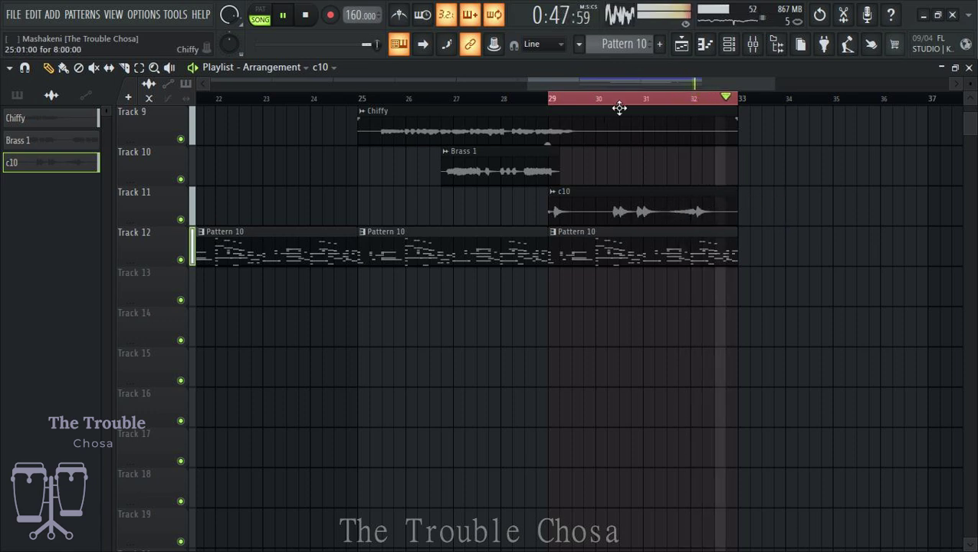
click(752, 46)
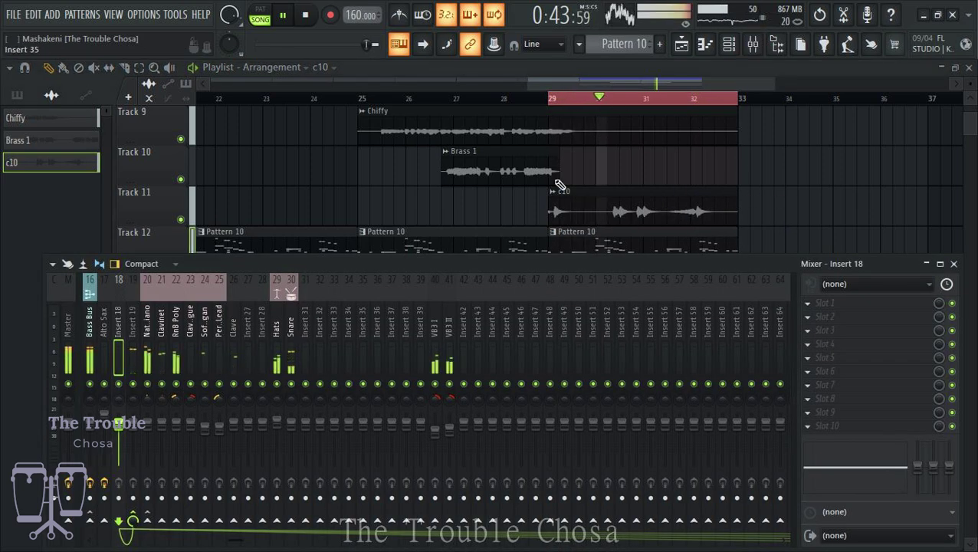
Clone the Perc Lead channel in the channel rack.
click(729, 43)
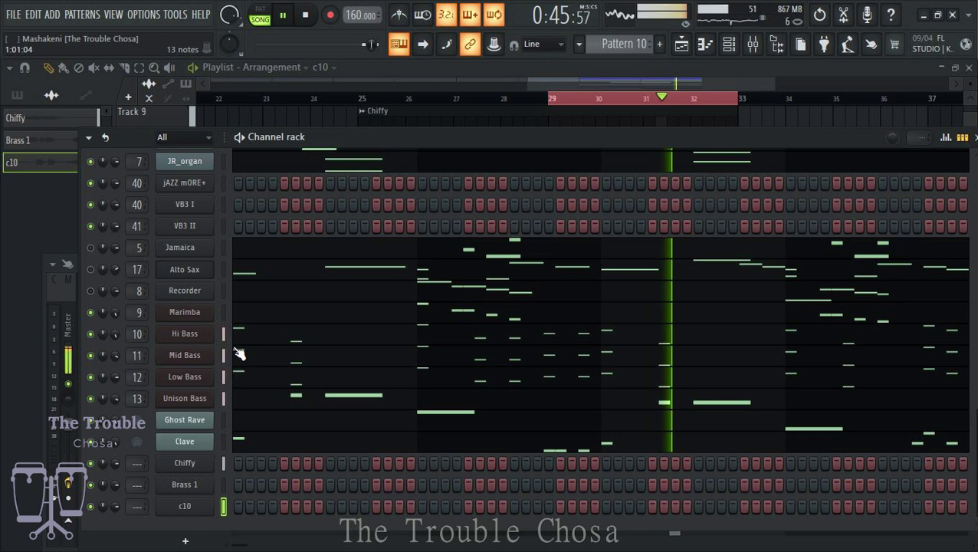
scroll(287, 337, up, 5)
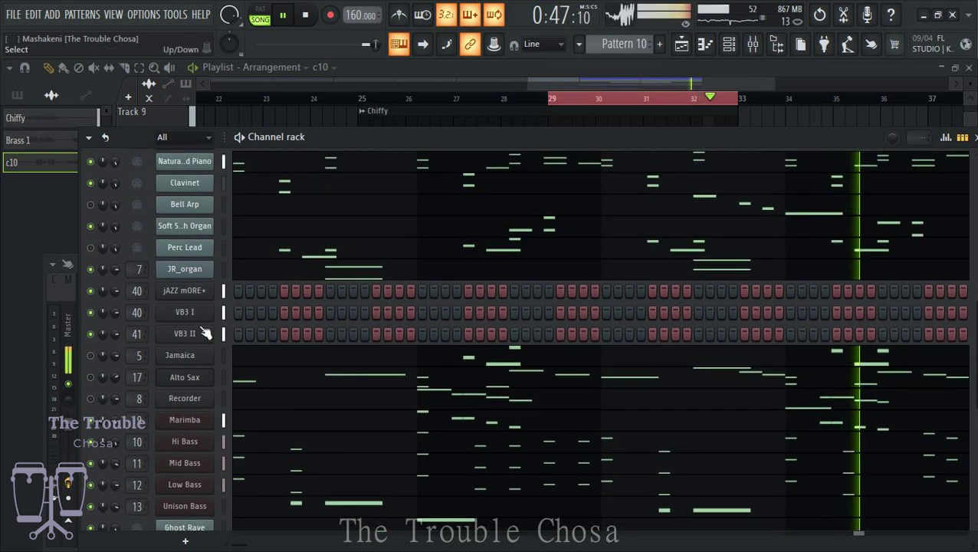
right_click(181, 253)
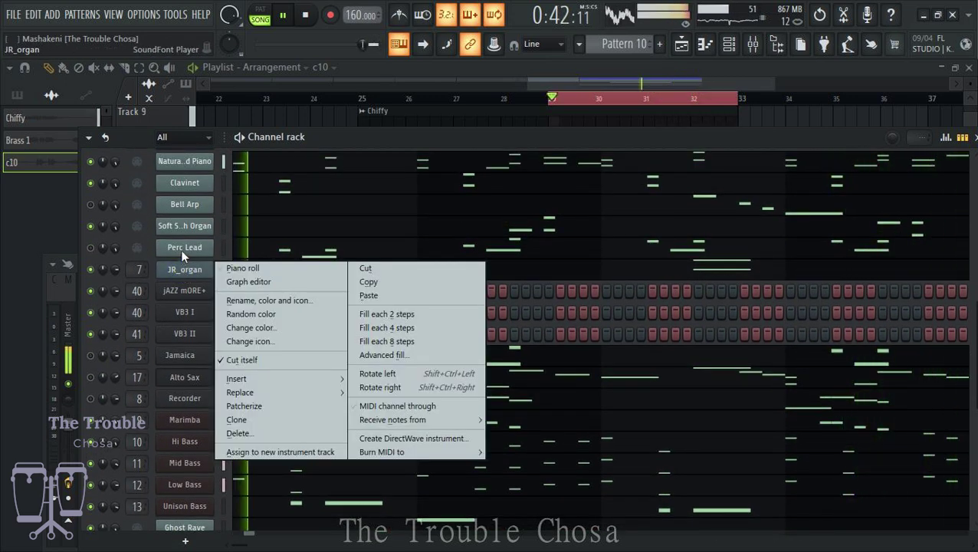
click(236, 419)
key(Escape)
Load the Velo Stabs patch into slot 8 of Hypersonic 2 by searching for "velo sta", and close the plugin.
scroll(262, 279, up, 6)
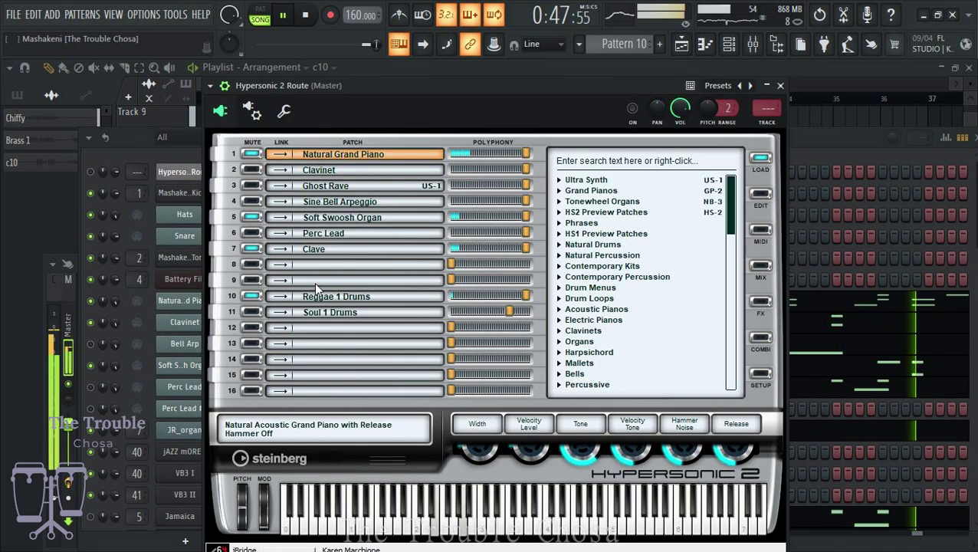
drag(404, 94, 406, 125)
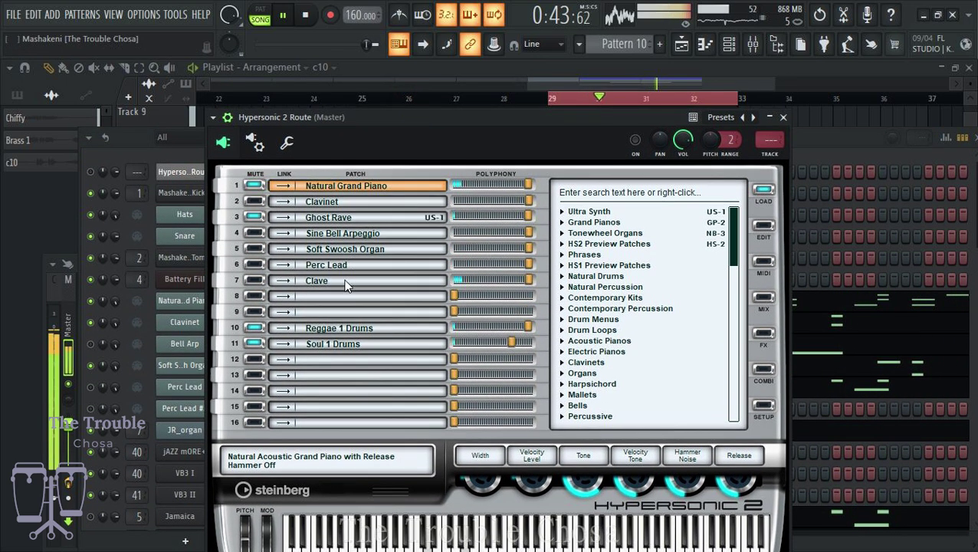
click(339, 295)
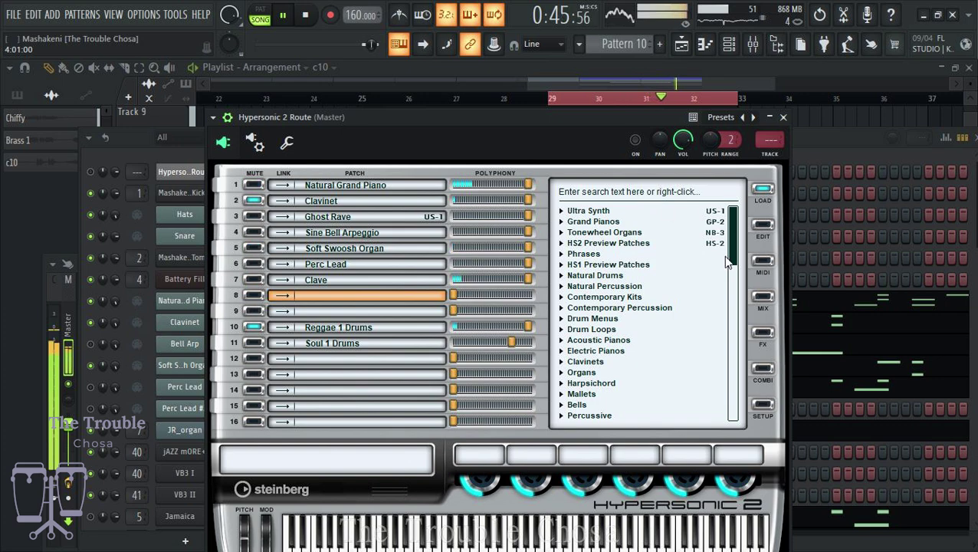
drag(728, 260, 724, 192)
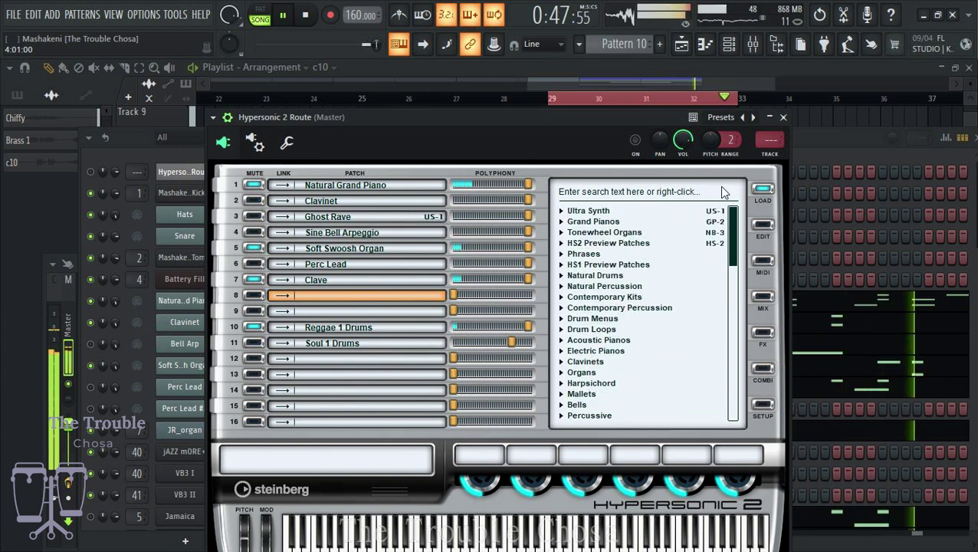
click(585, 192)
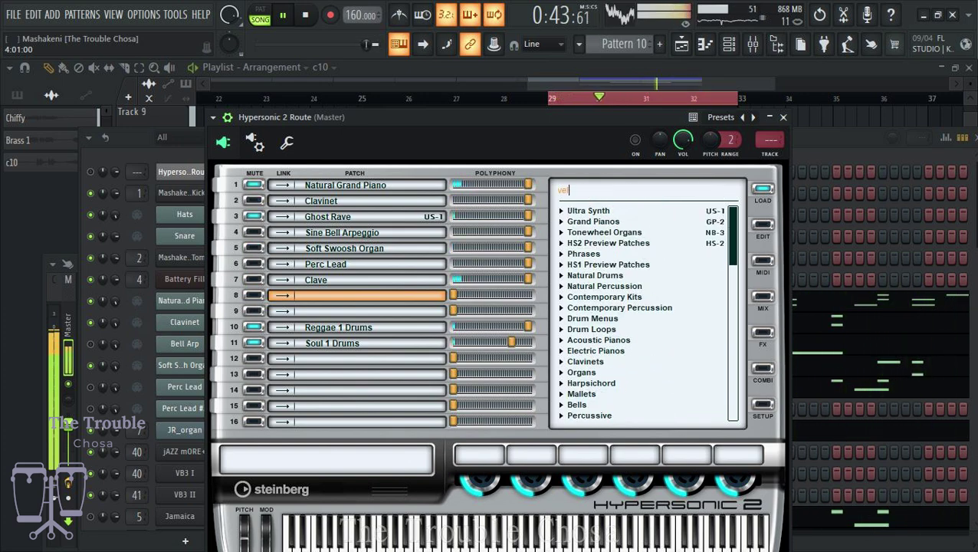
text(velo)
key(Return)
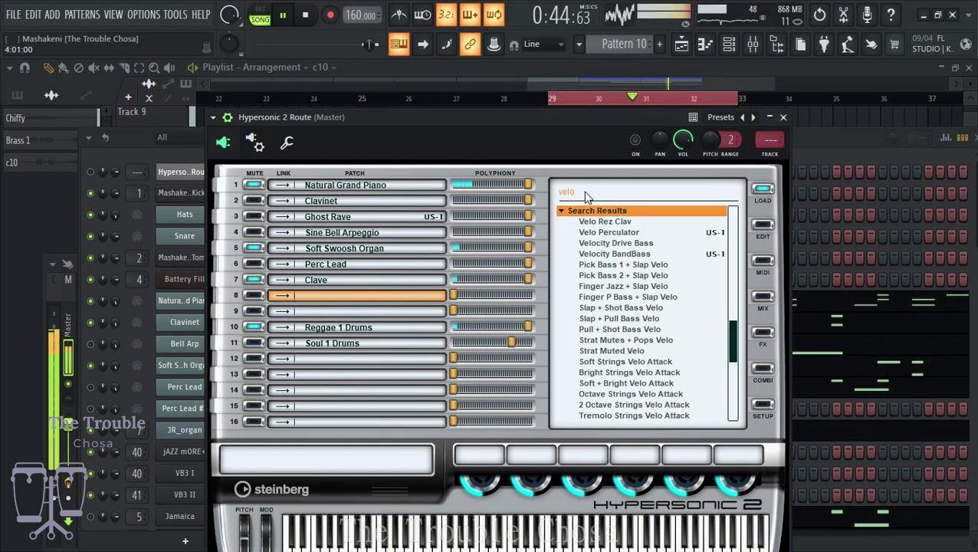
click(642, 194)
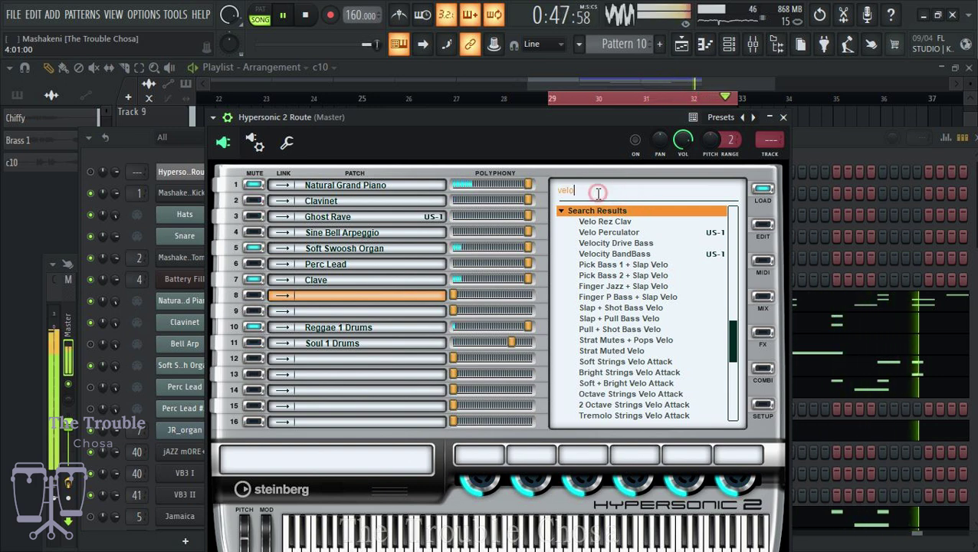
key(Return)
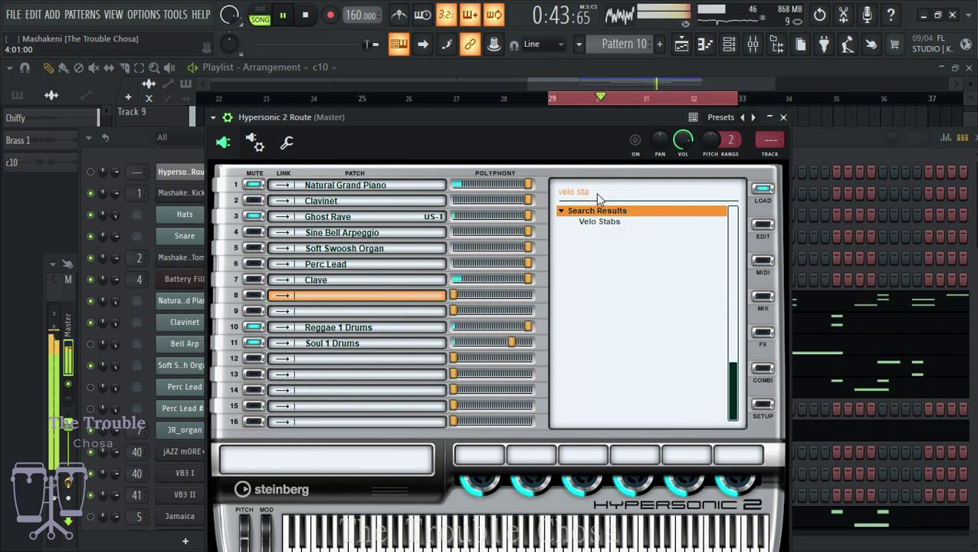
double_click(611, 223)
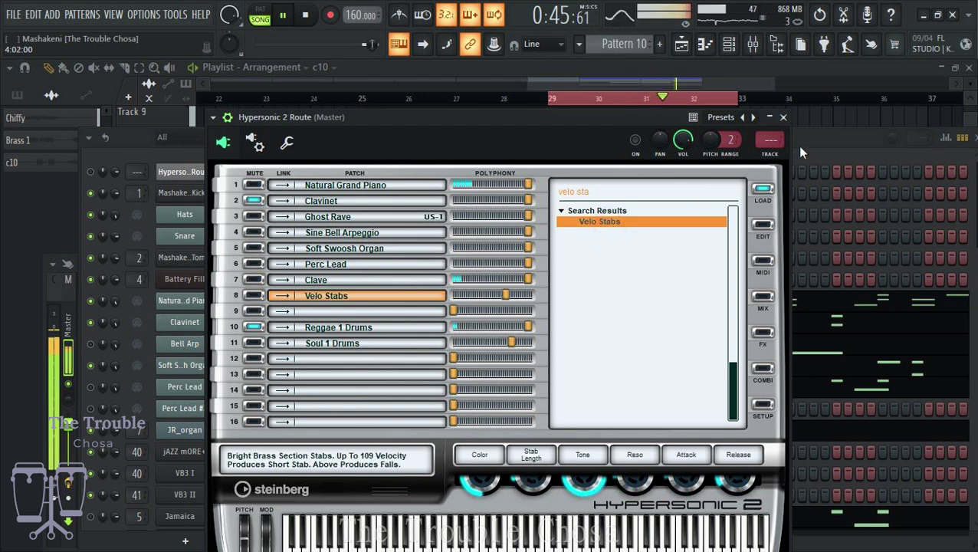
click(782, 117)
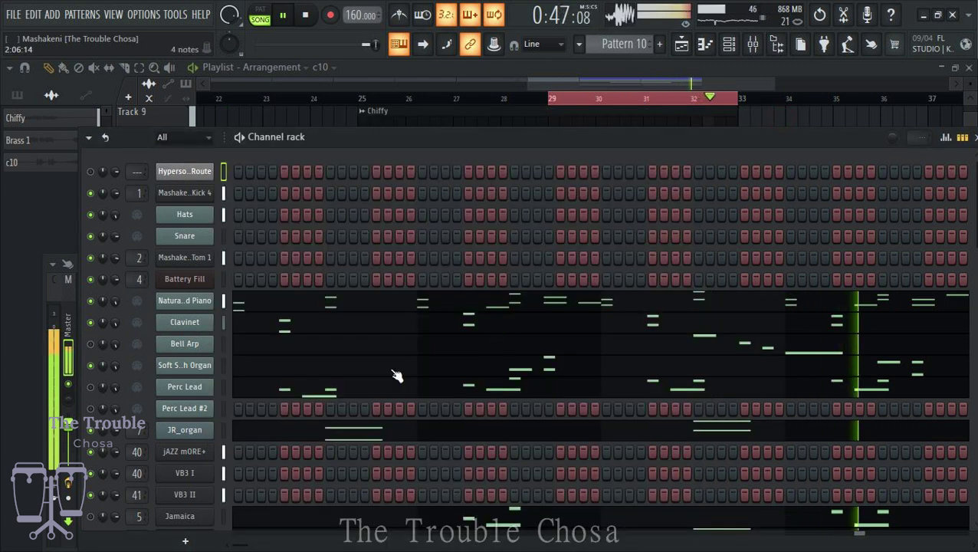
Rename the cloned Perc Lead #2 channel as Velo Stab.
right_click(209, 408)
click(256, 374)
text(V)
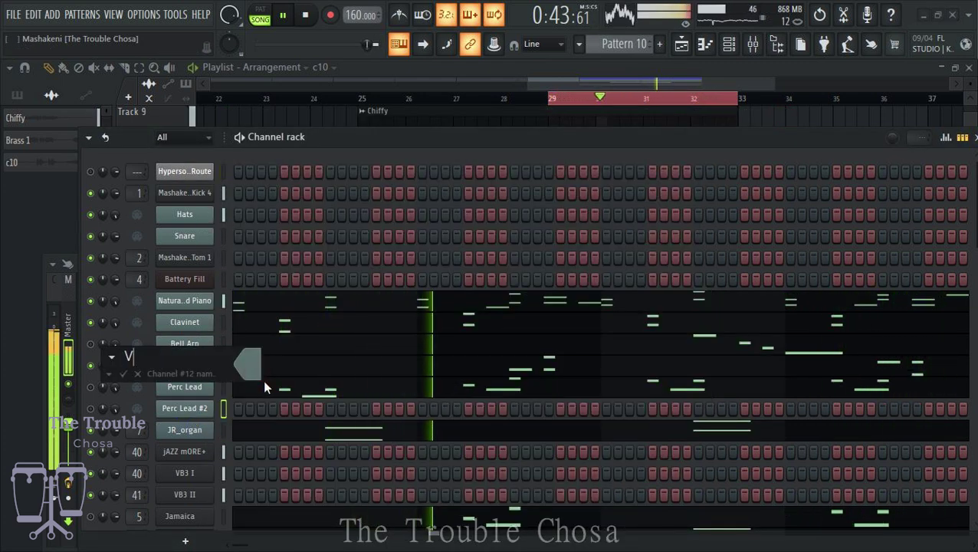
text(elo S)
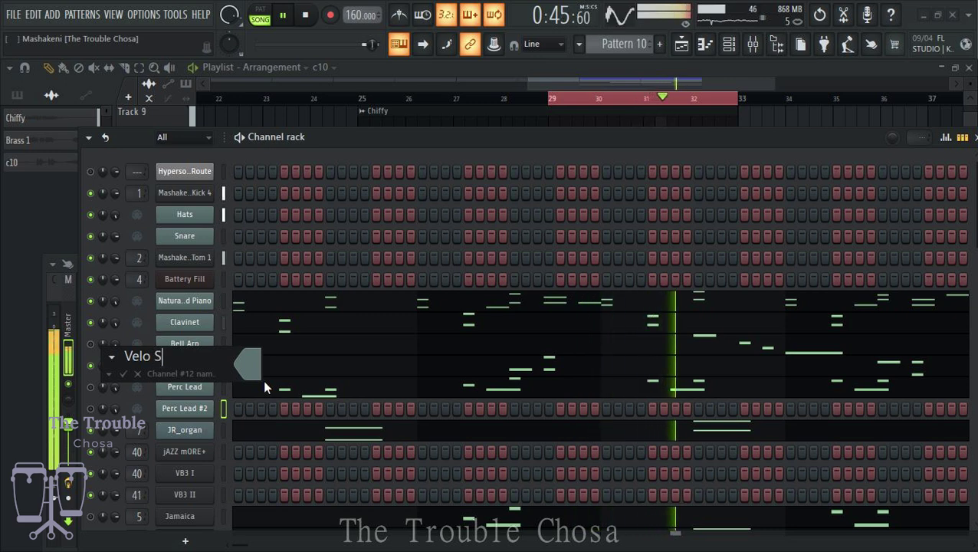
text(tab)
key(Return)
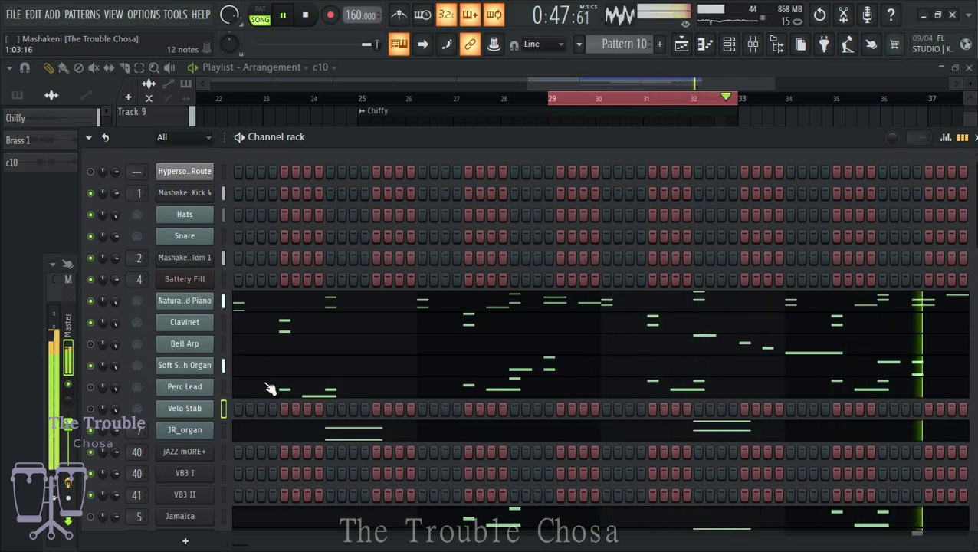
Open the Velo Stab channel's MIDI Out settings and pick the Pattern 10 clip in the playlist.
click(205, 408)
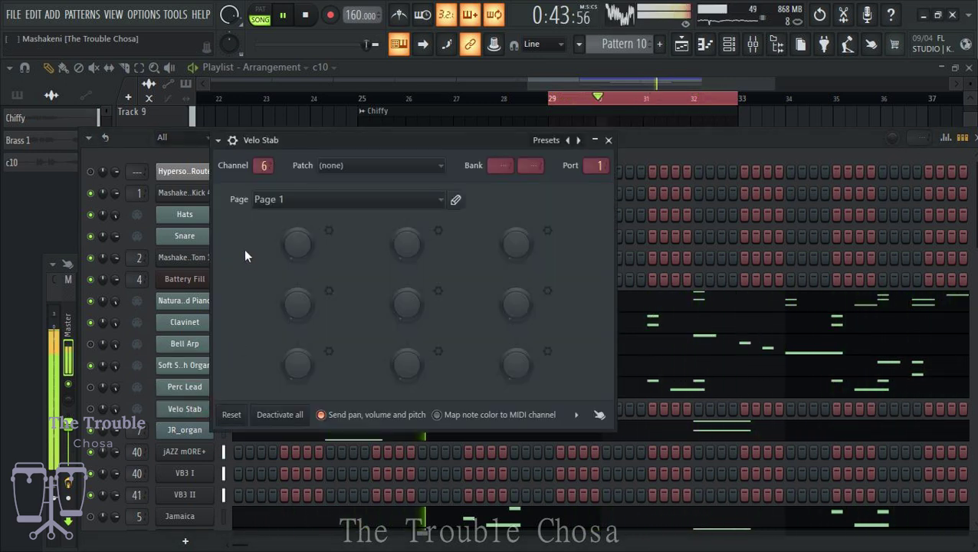
click(804, 71)
click(617, 255)
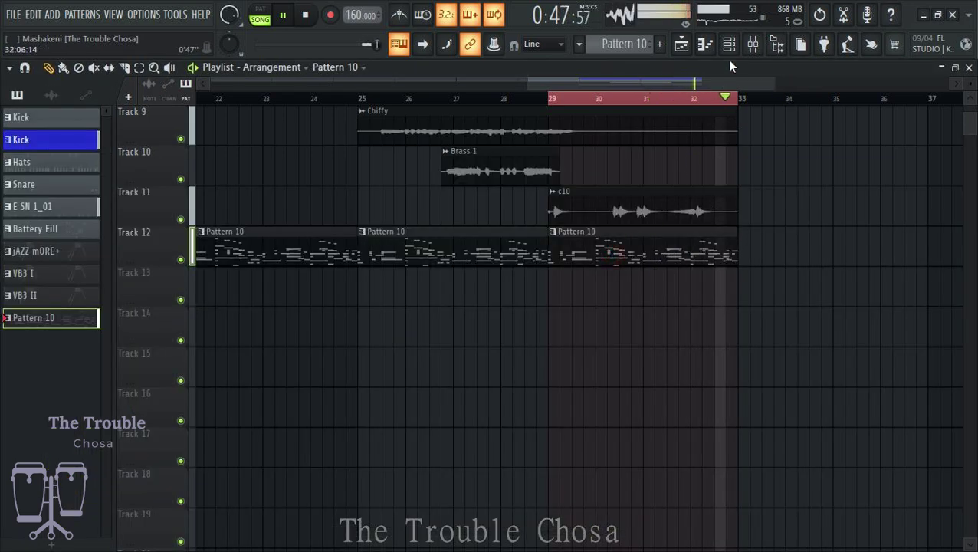
Stop playback, copy the Natural Grand Piano notes into the Velo Stab channel, and open its piano roll.
key(F6)
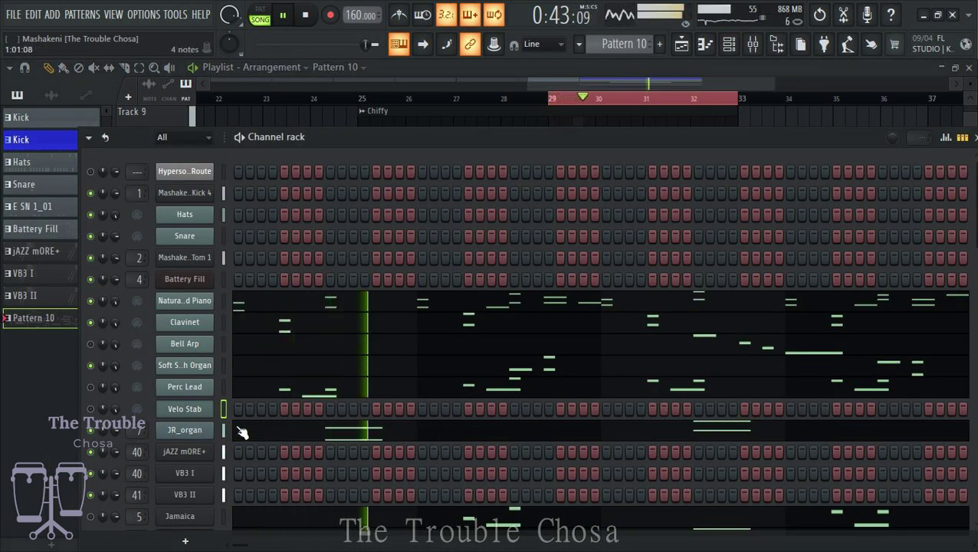
right_click(192, 409)
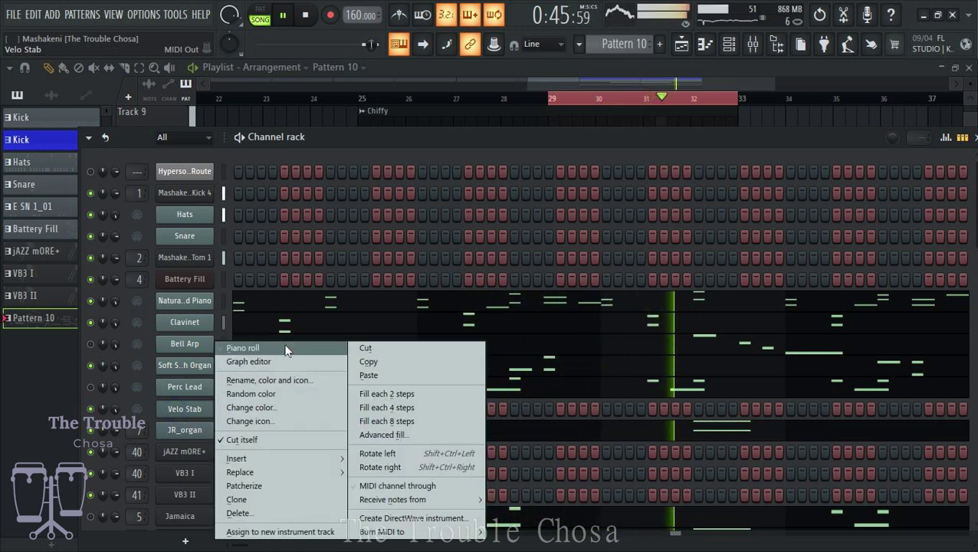
click(232, 320)
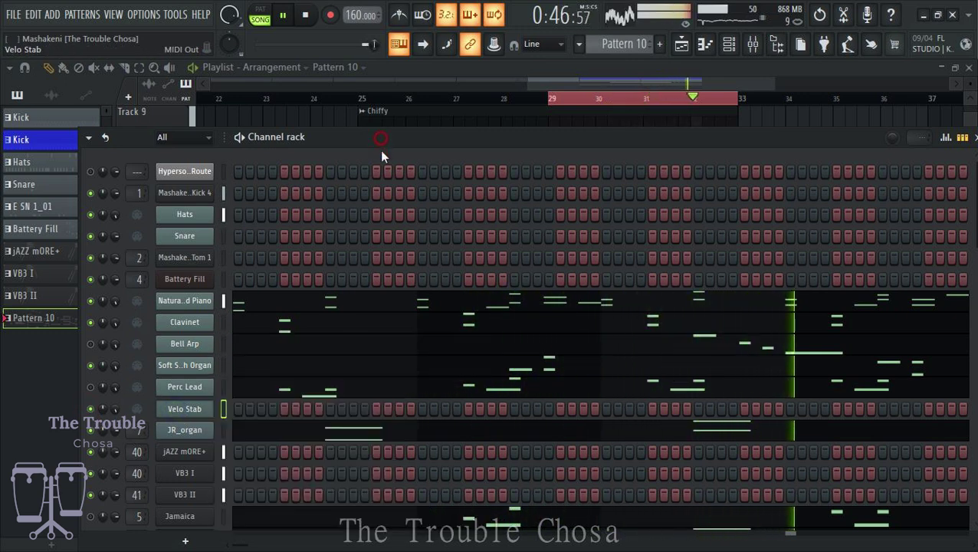
right_click(198, 412)
click(370, 312)
key(space)
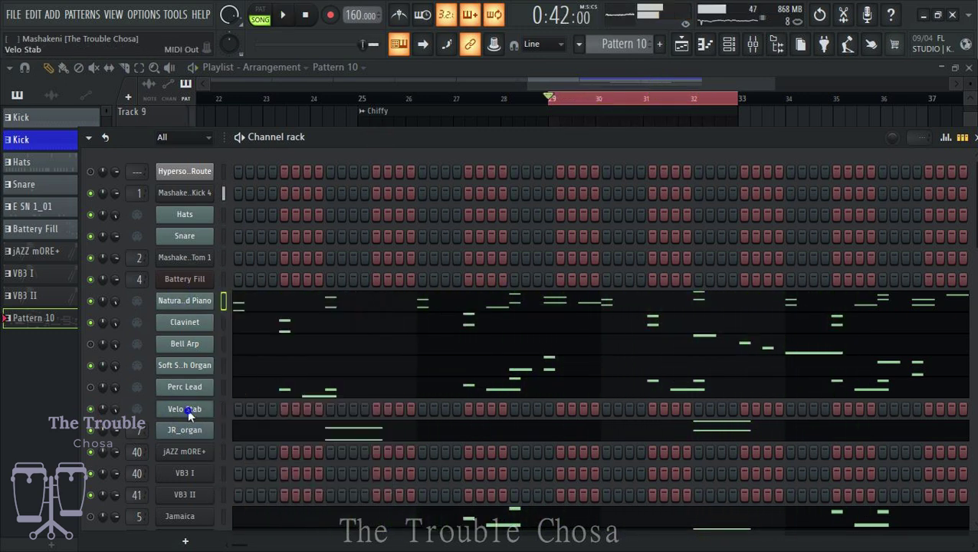
right_click(189, 413)
click(278, 425)
click(284, 408)
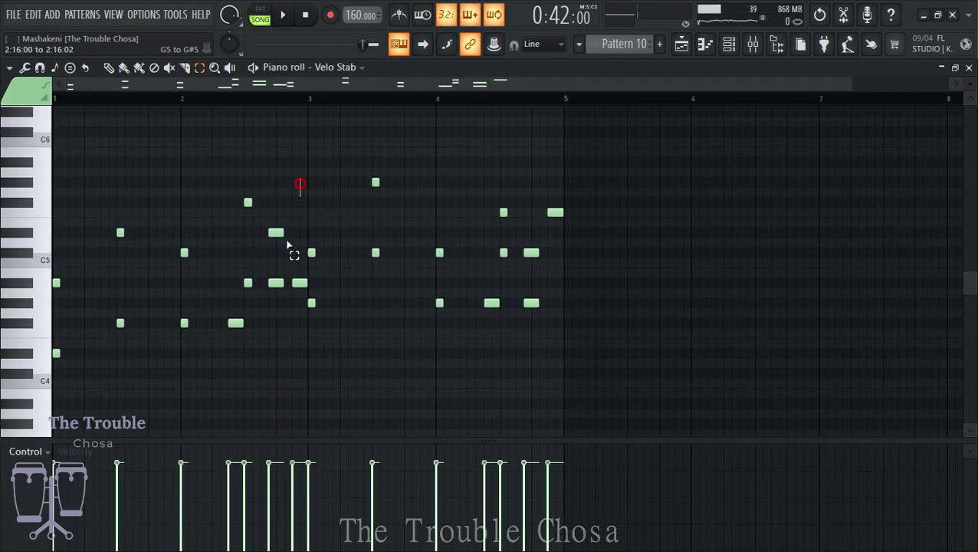
Delete all Velo Stab notes except the two-note chords at the start of bars 1 and 3, and restart playback.
drag(300, 183, 98, 368)
key(Delete)
drag(628, 147, 457, 266)
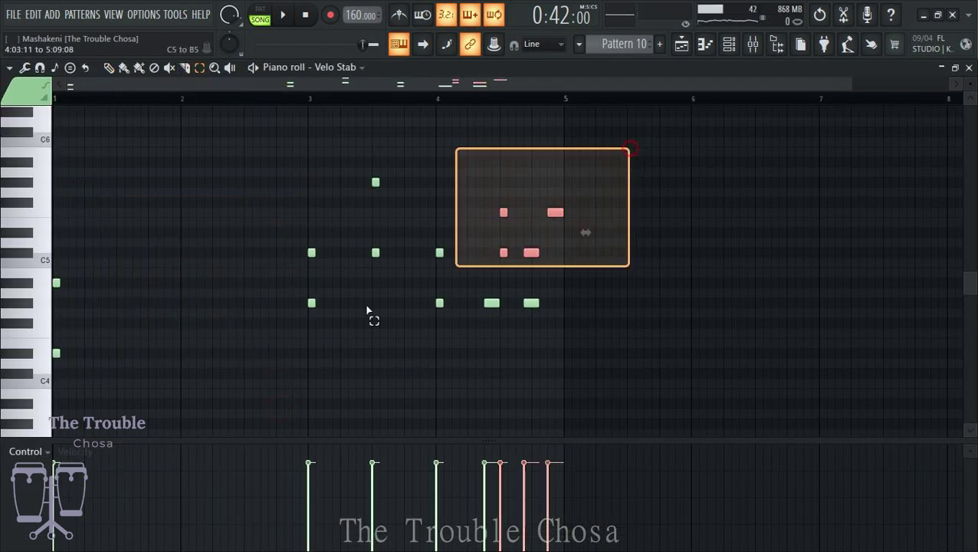
drag(368, 310, 344, 335)
key(Delete)
key(space)
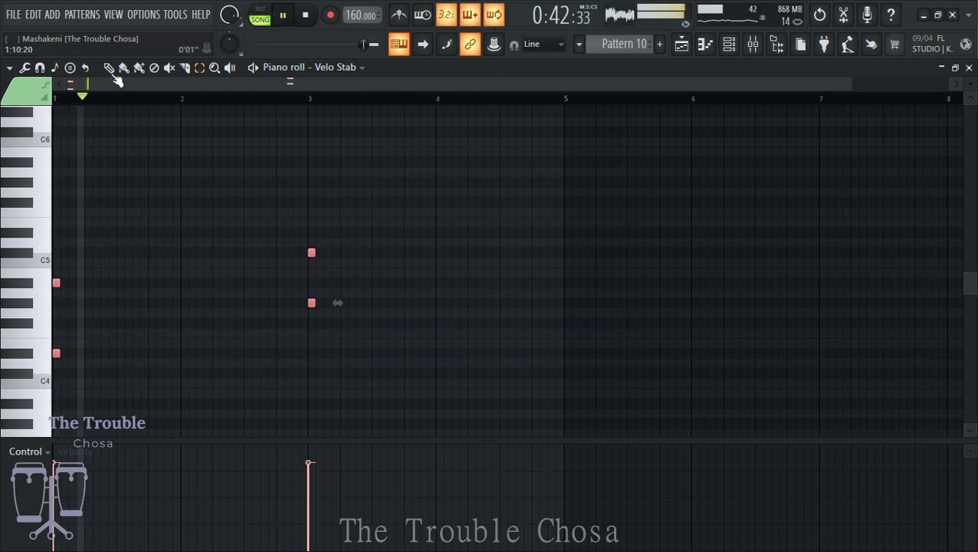
Lengthen the Velo Stab chords at bars 1 and 3 to about six steps each.
drag(313, 253, 350, 258)
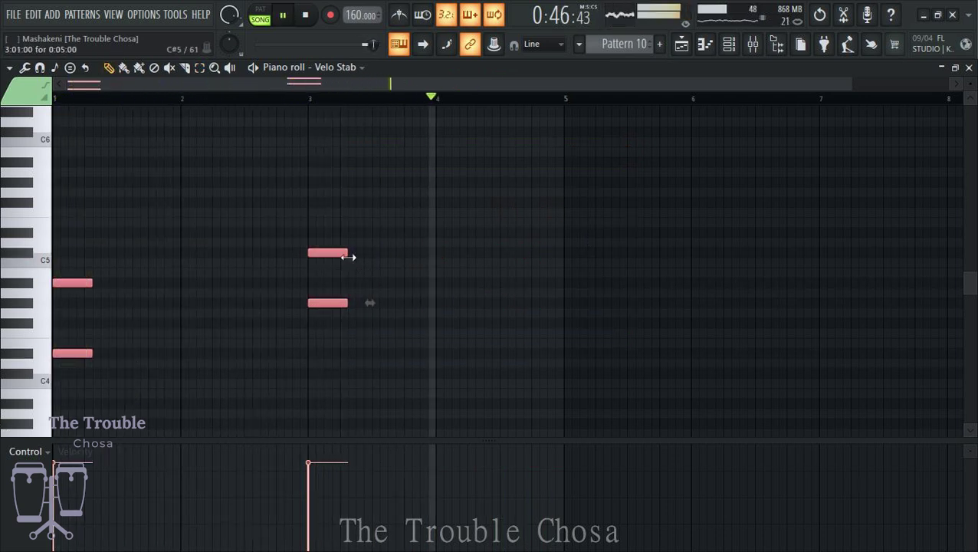
drag(350, 254, 363, 255)
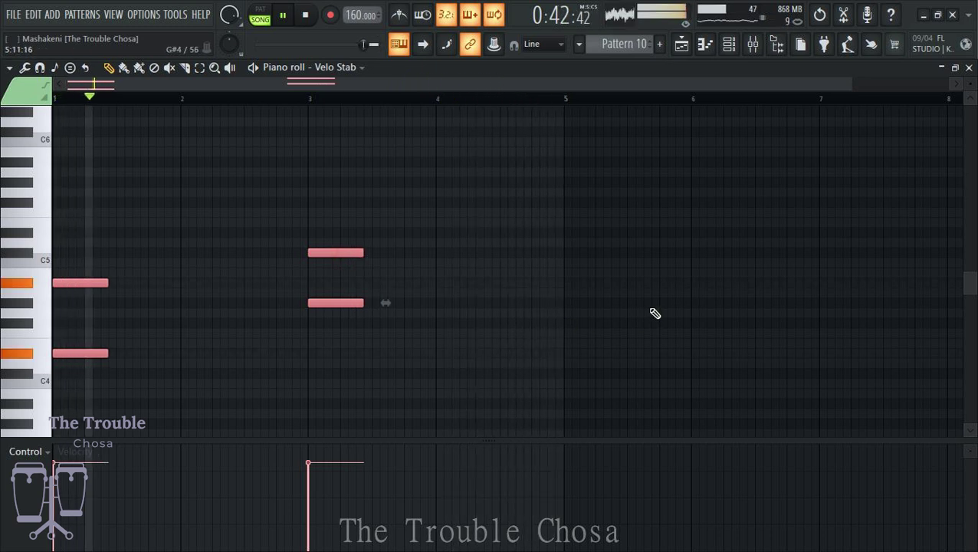
drag(362, 254, 351, 256)
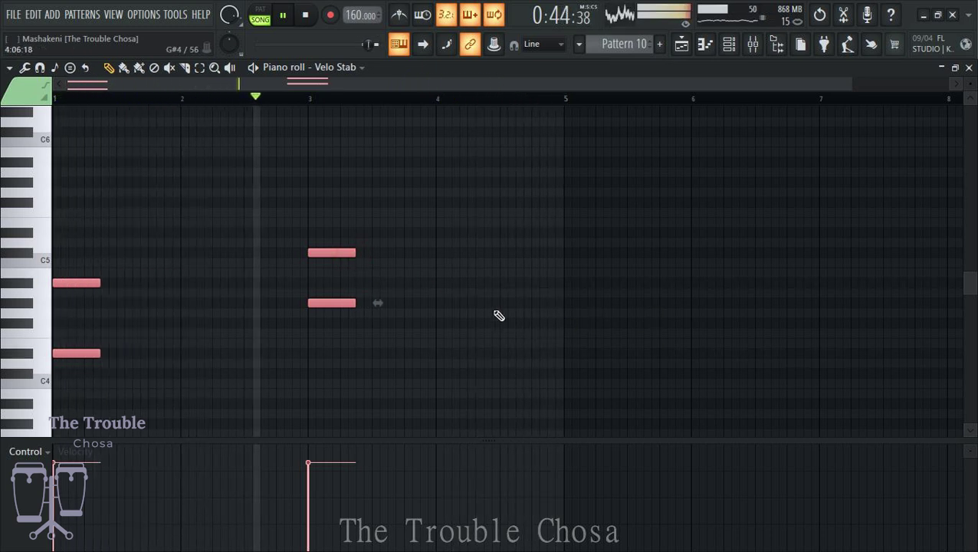
Transpose both Velo Stab chords up one octave and return to the channel rack.
key(ctrl+Up)
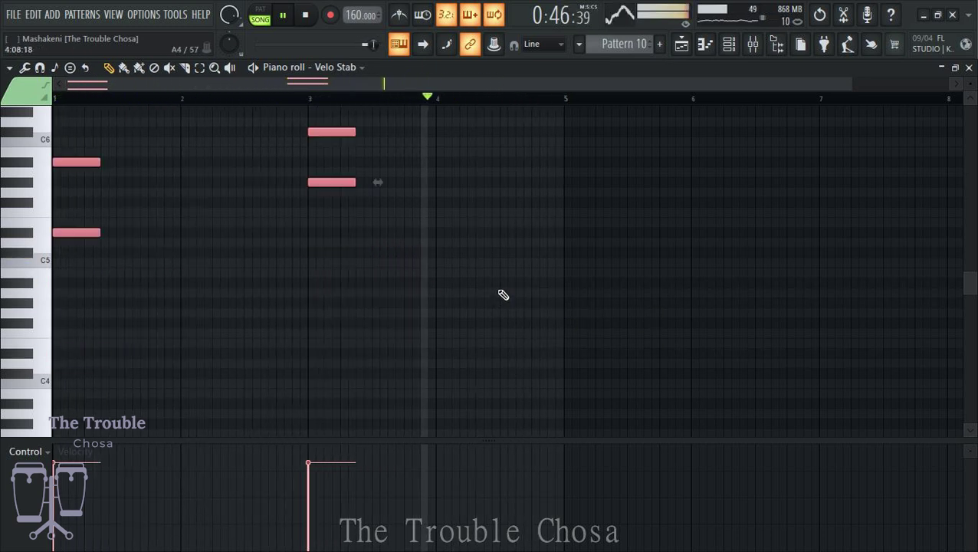
scroll(537, 295, up, 3)
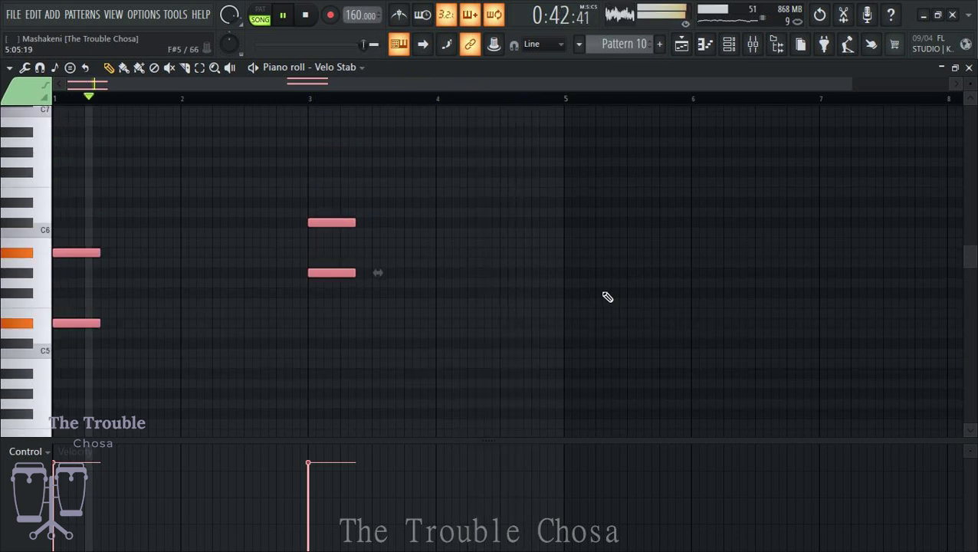
key(Escape)
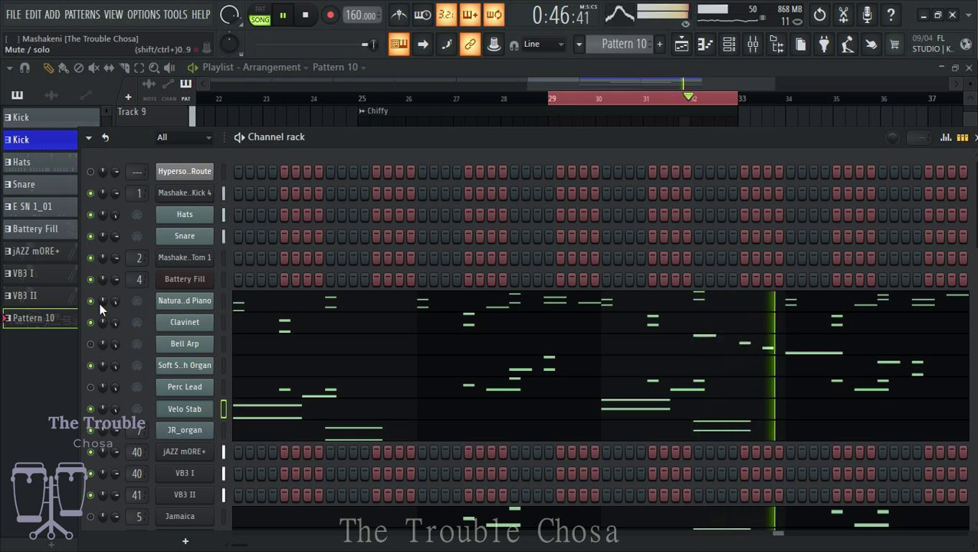
scroll(400, 401, down, 6)
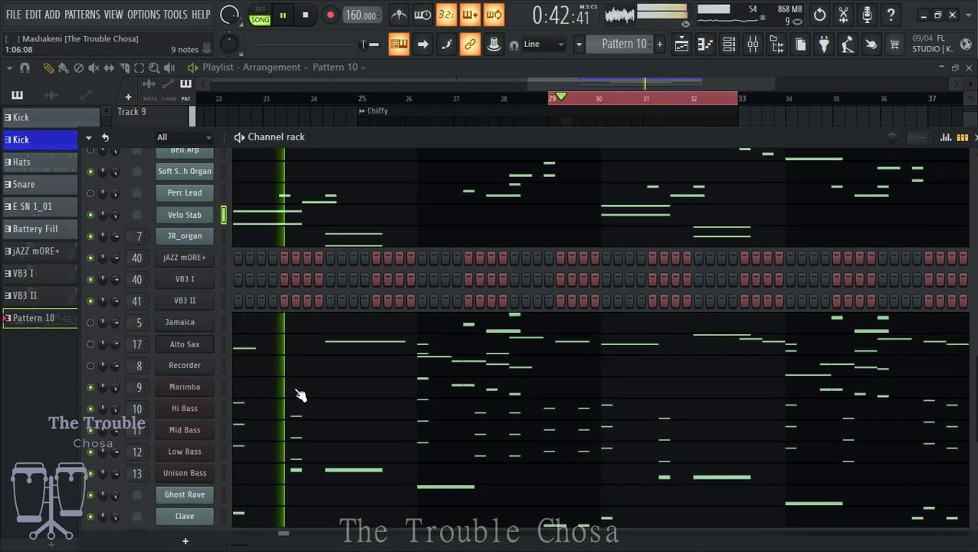
Set the Velo Stabs patch's Stab Length to 46% in Hypersonic 2, and close the plugin and the channel rack.
scroll(471, 376, up, 3)
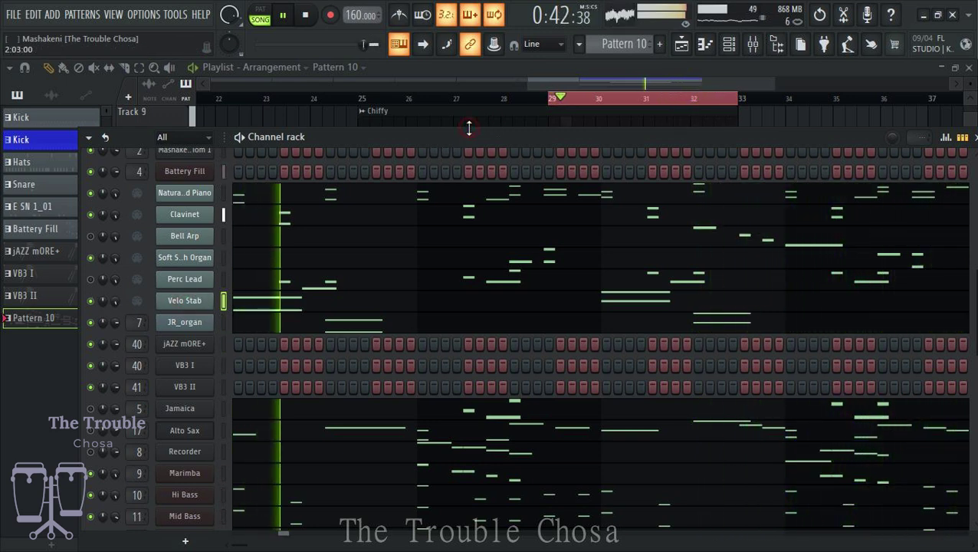
scroll(399, 375, up, 3)
click(201, 173)
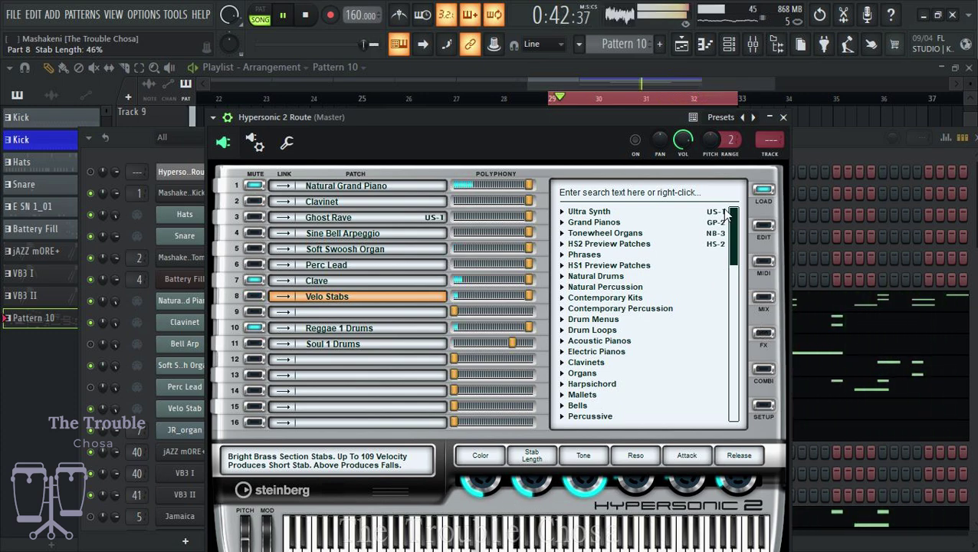
click(782, 117)
click(777, 94)
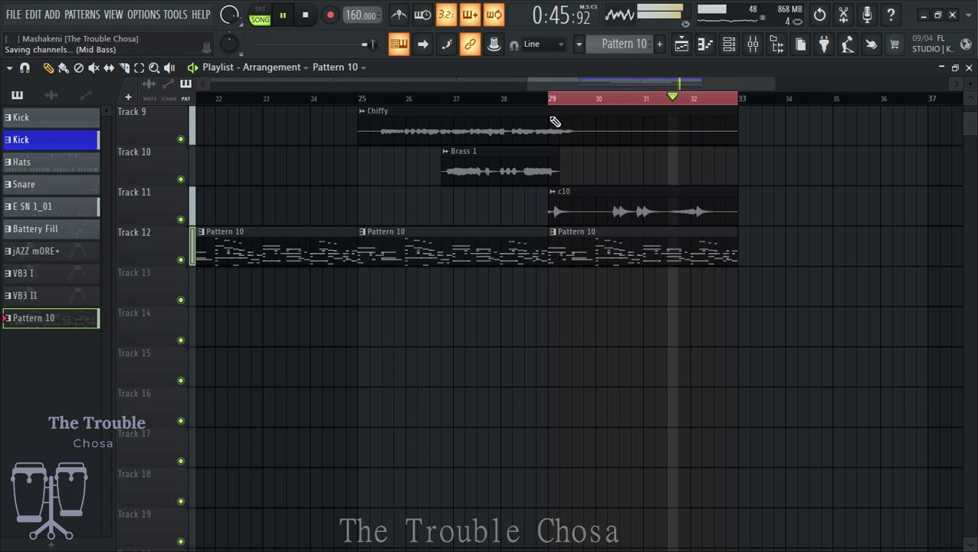
Split Pattern 10 into separate patterns by channel.
scroll(414, 101, down, 5)
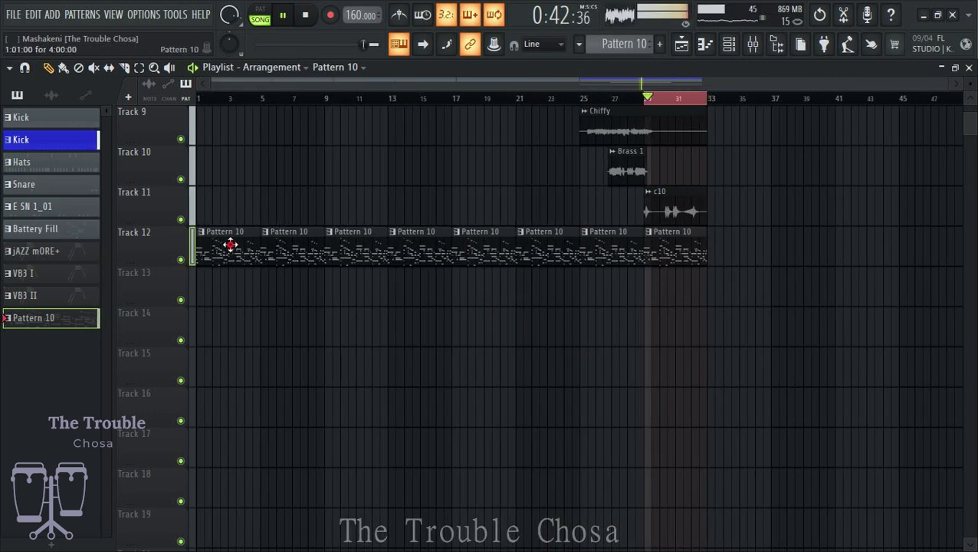
right_click(68, 329)
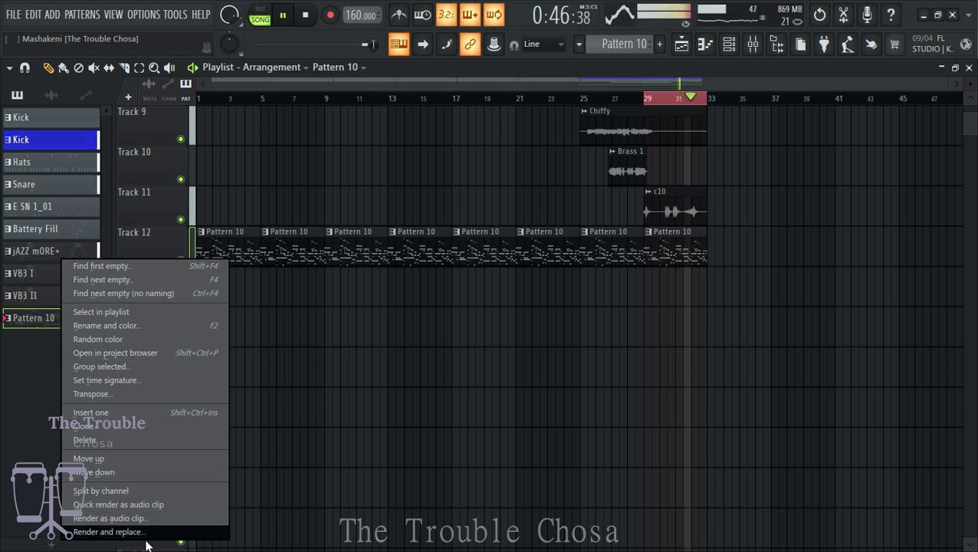
click(129, 492)
Select the split patterns from Natural Grand Piano through Clave and place them at bar 1 on Track 13 and the tracks below.
scroll(44, 312, down, 3)
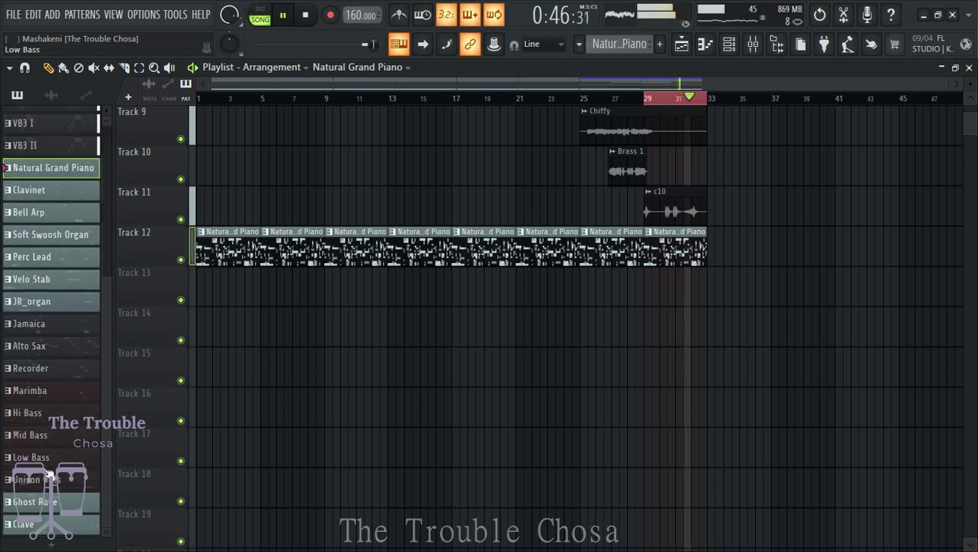
click(46, 528)
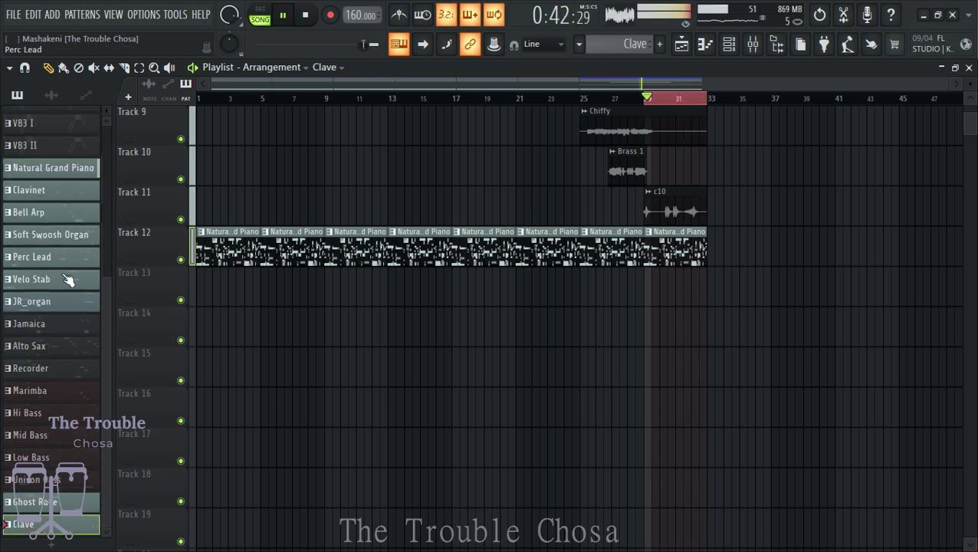
click(53, 167)
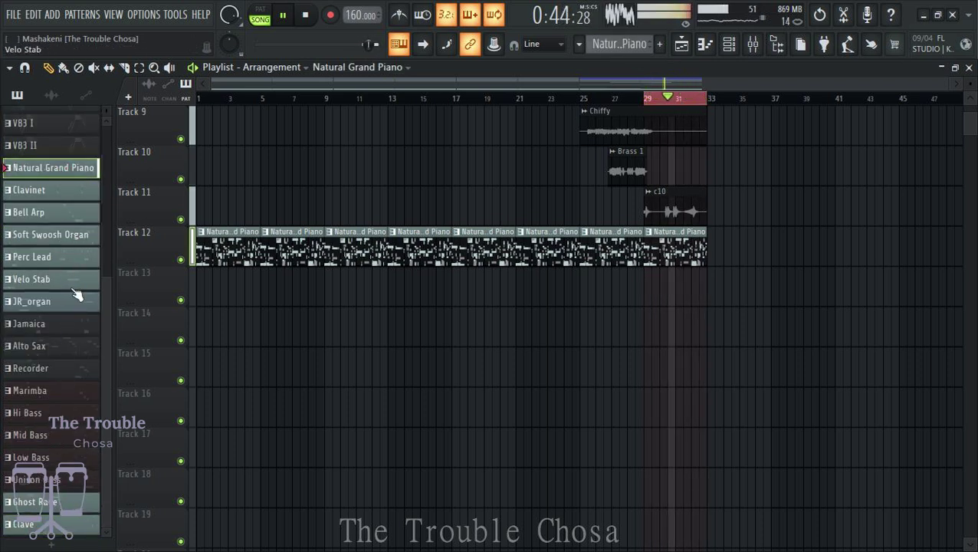
click(46, 524)
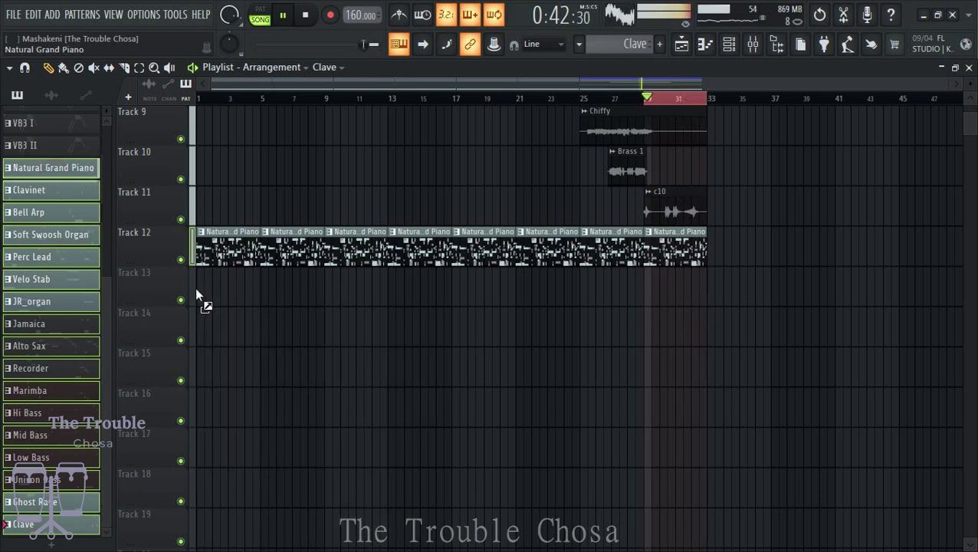
drag(196, 295, 201, 295)
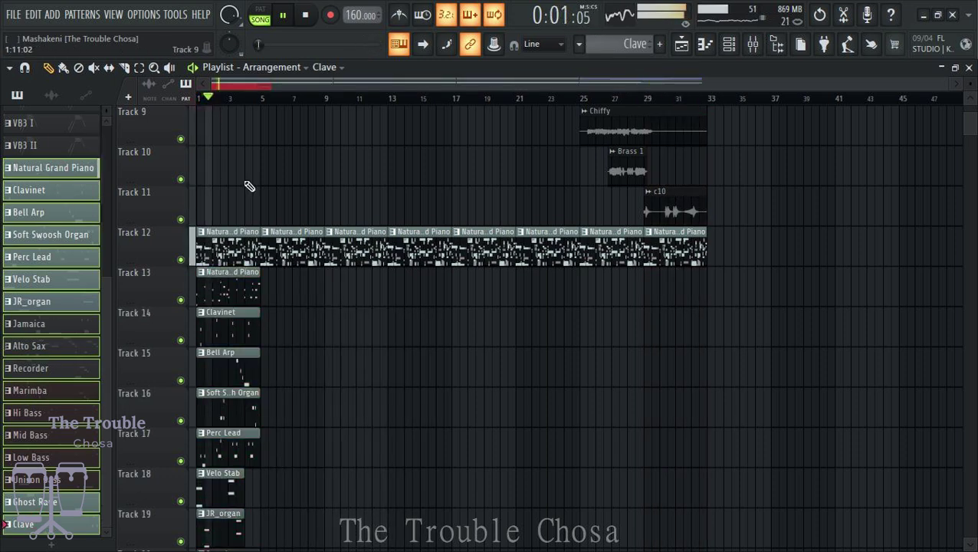
Select all newly placed clips from Track 13 downward, duplicate them seven times to fill the arrangement up to bar 33, and deselect them.
scroll(252, 185, down, 6)
scroll(247, 164, up, 3)
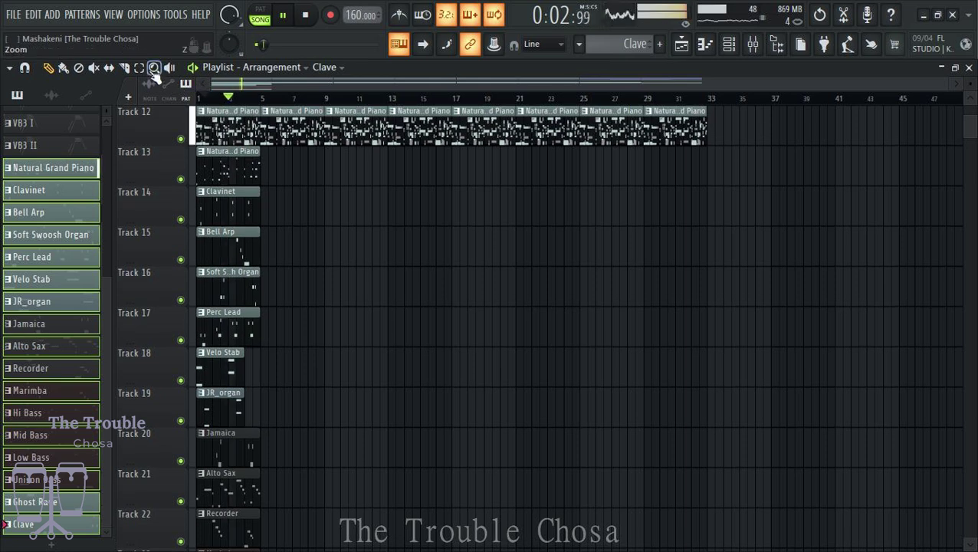
drag(274, 147, 187, 438)
scroll(277, 385, up, 12)
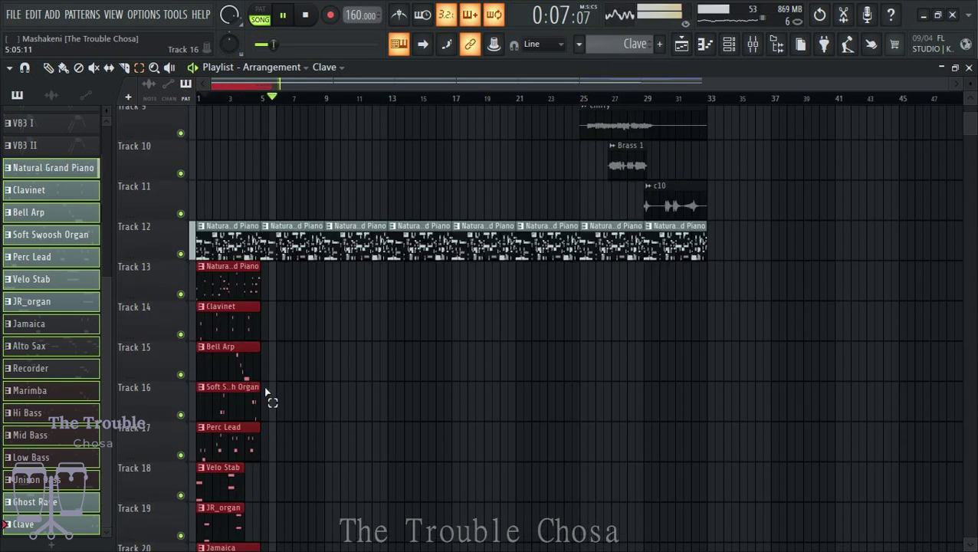
scroll(268, 383, down, 3)
key(ctrl+b)
key(ctrl+b)
key(ctrl+b)
key(ctrl+b)
key(ctrl+b)
key(ctrl+b)
key(ctrl+b)
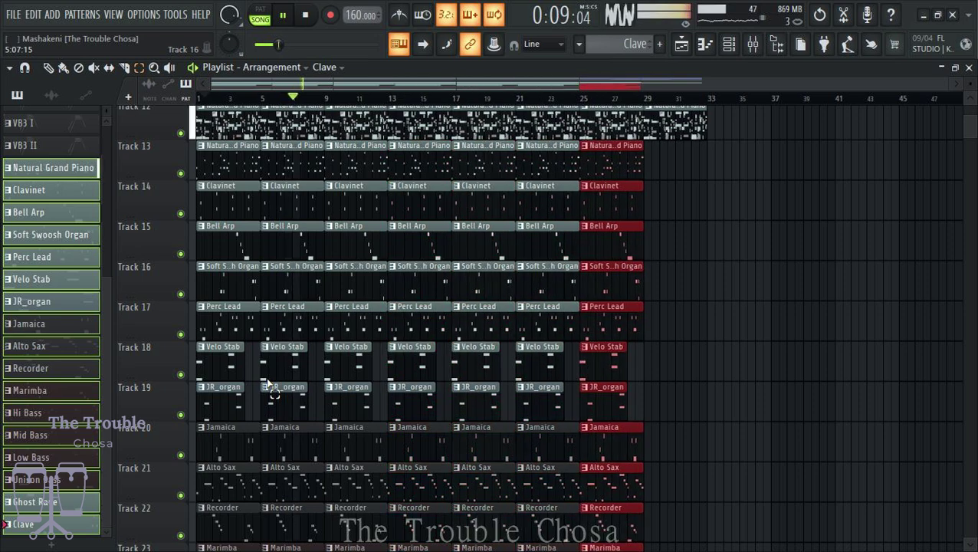
scroll(291, 385, up, 3)
click(810, 371)
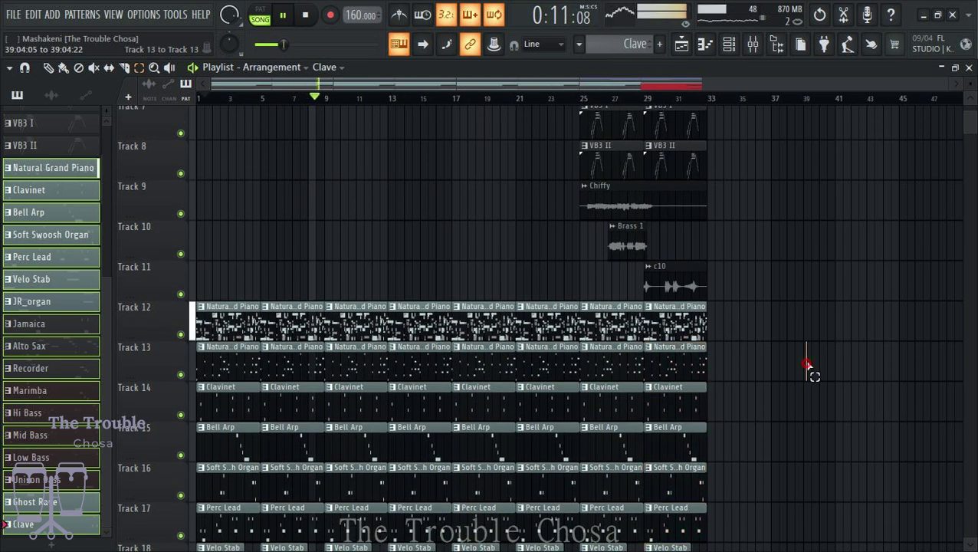
Delete Track 12 with its duplicate Natural Grand Piano clips left over from Pattern 10.
scroll(708, 355, down, 3)
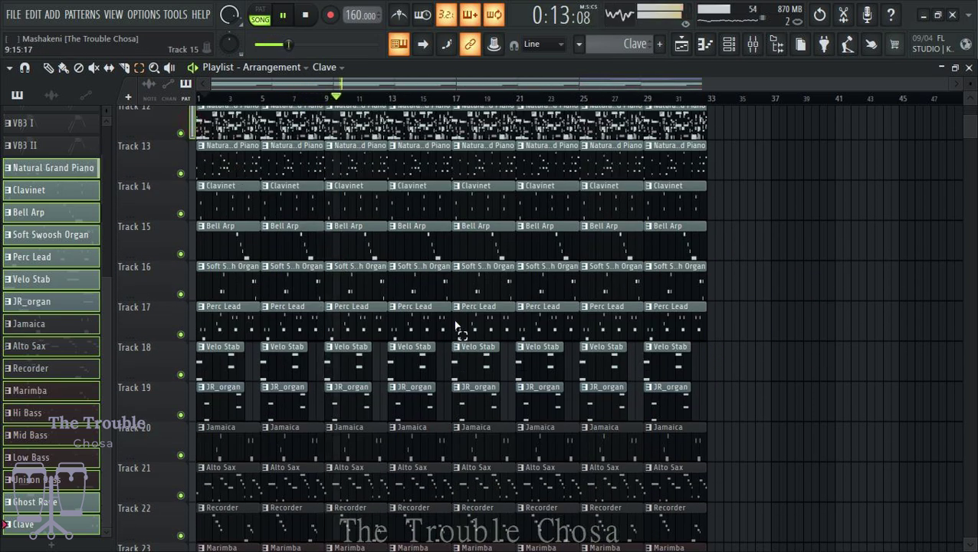
scroll(413, 345, up, 6)
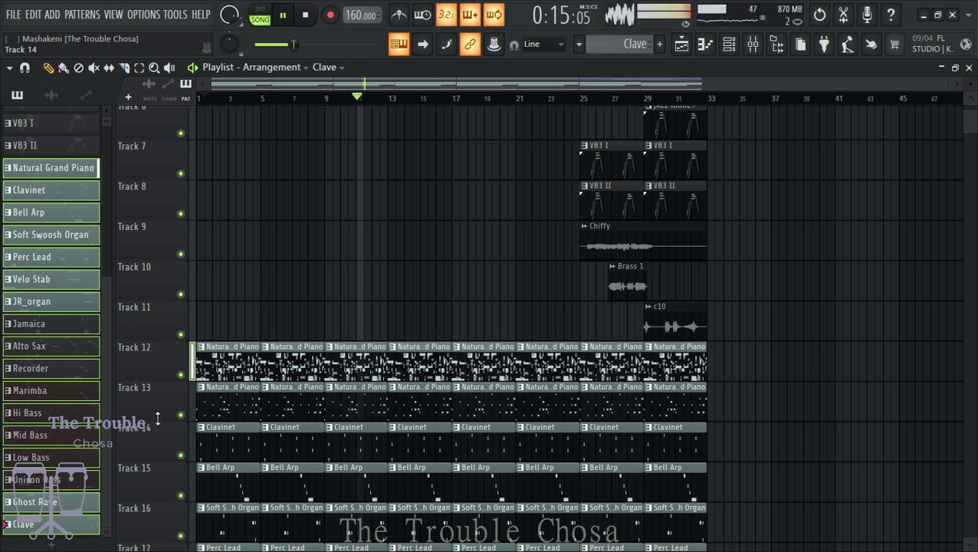
right_click(150, 364)
click(170, 498)
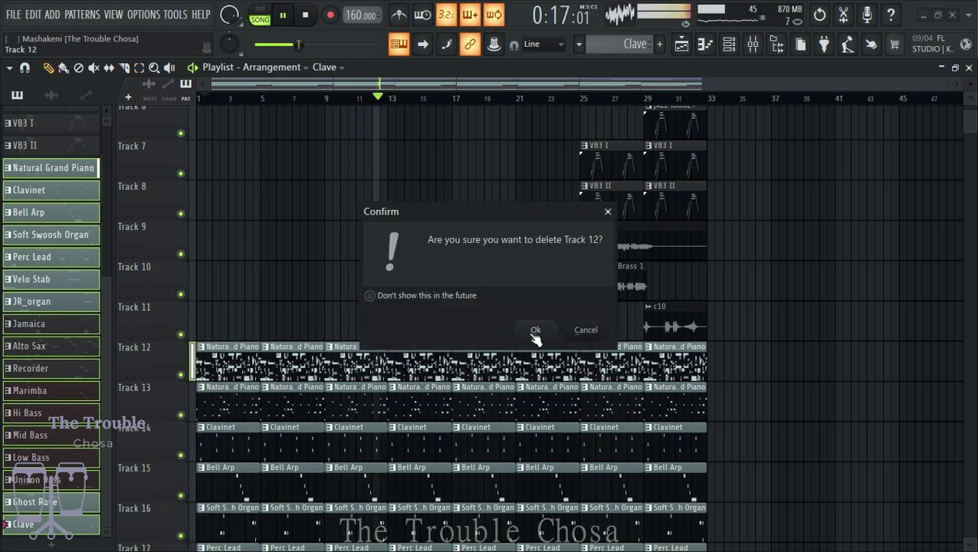
click(534, 330)
Delete the six Velo Stab clips before bar 25 on Track 17.
scroll(837, 379, down, 4)
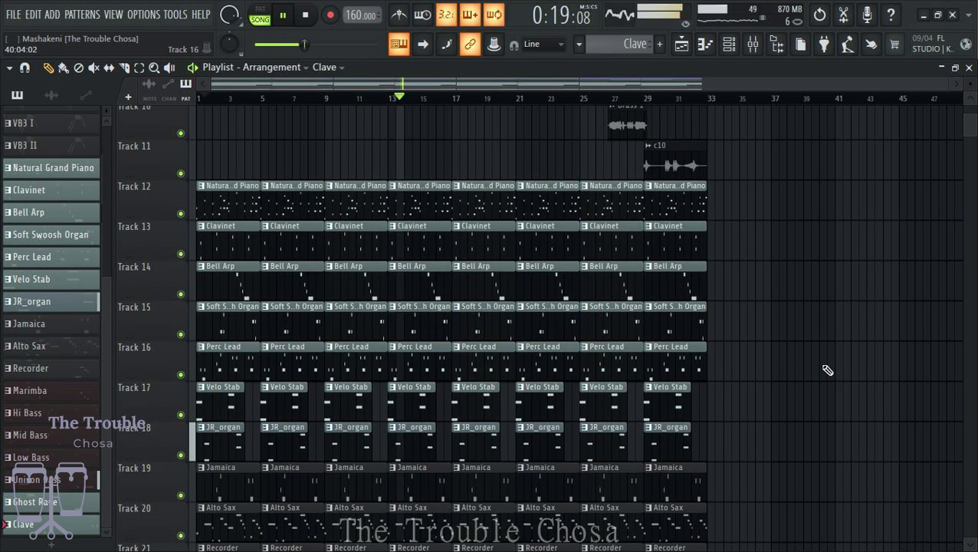
scroll(726, 321, down, 3)
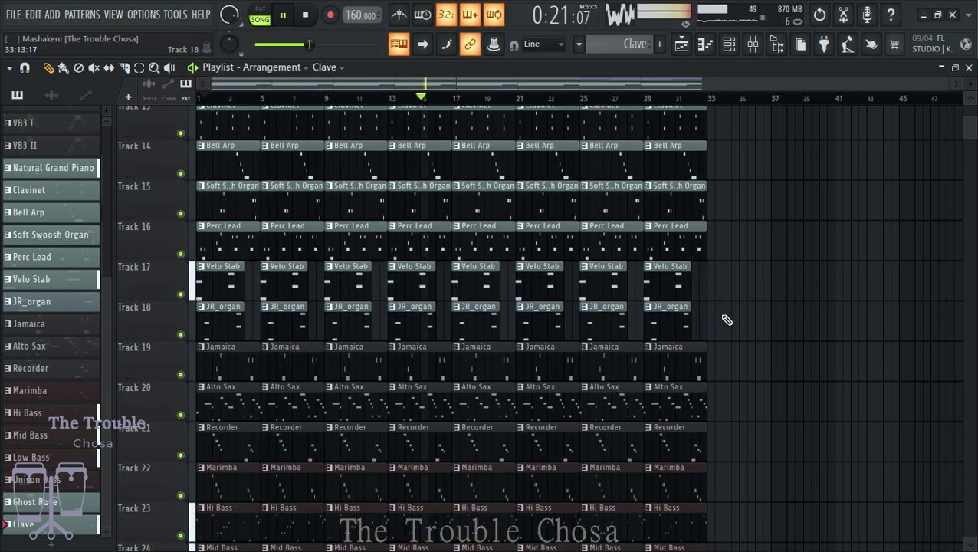
right_click(544, 281)
right_click(477, 282)
right_click(412, 282)
right_click(348, 282)
right_click(284, 282)
right_click(220, 282)
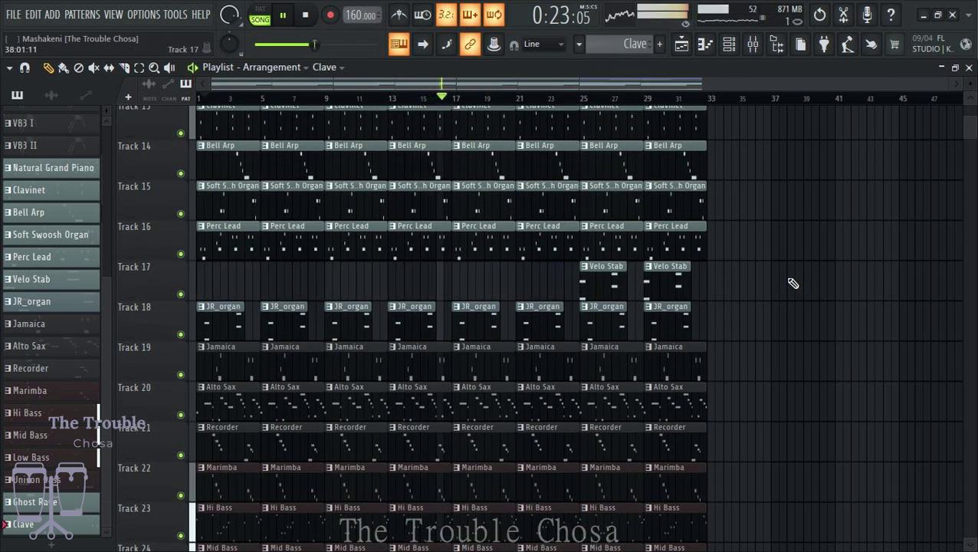
Automatically name and colour all playlist tracks after the clips they contain.
scroll(791, 281, down, 6)
scroll(789, 276, up, 12)
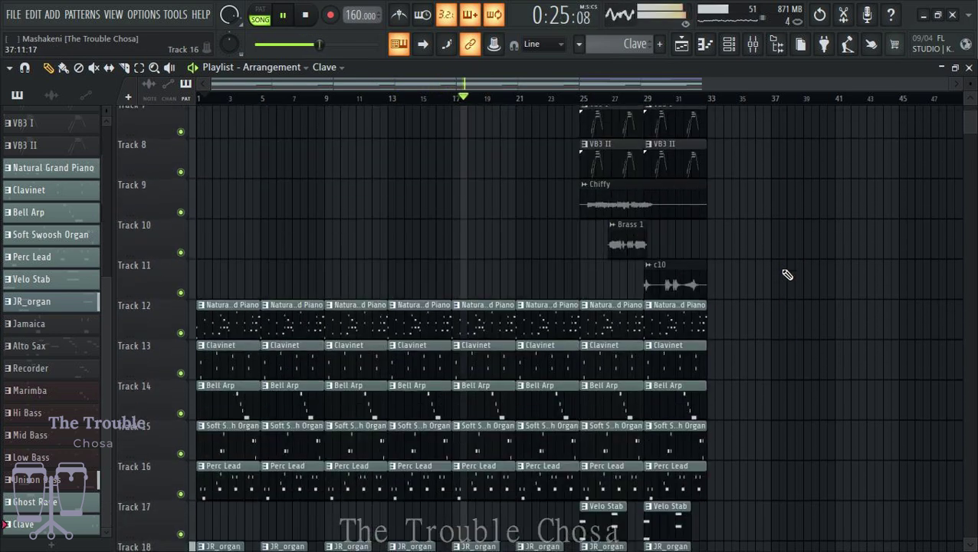
scroll(774, 273, up, 5)
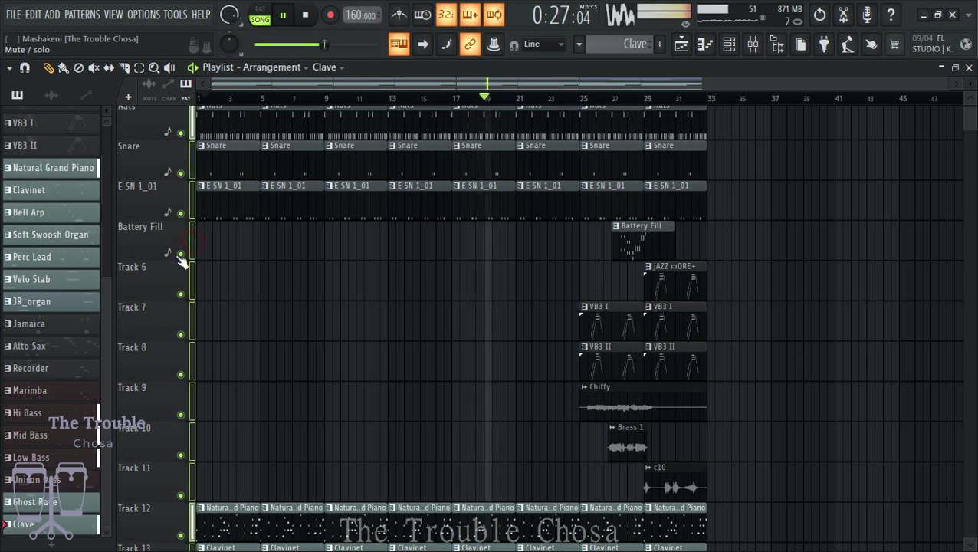
right_click(157, 229)
click(189, 230)
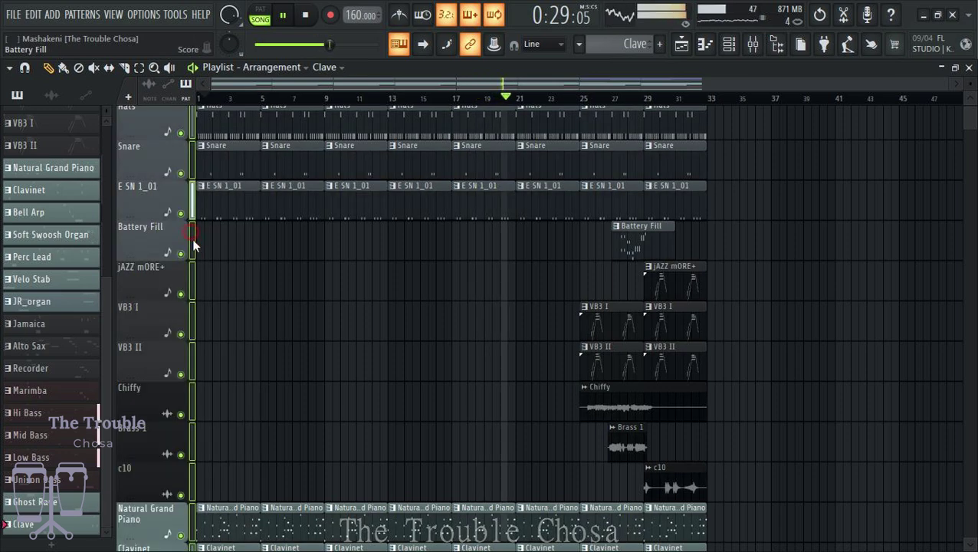
Review the named playlist tracks and their clips from the drums down to the bass parts.
scroll(782, 331, down, 6)
scroll(782, 322, down, 5)
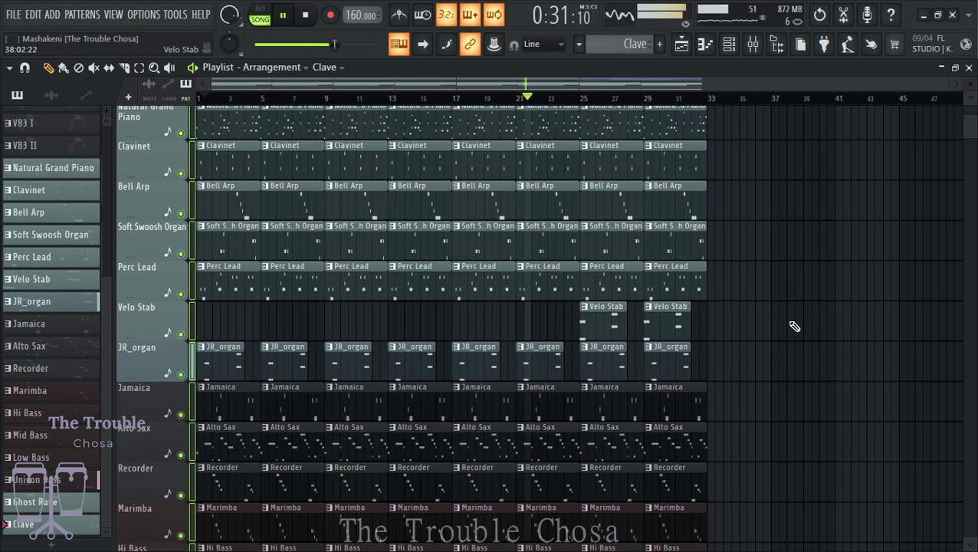
scroll(781, 299, down, 3)
scroll(781, 261, down, 5)
scroll(785, 239, up, 10)
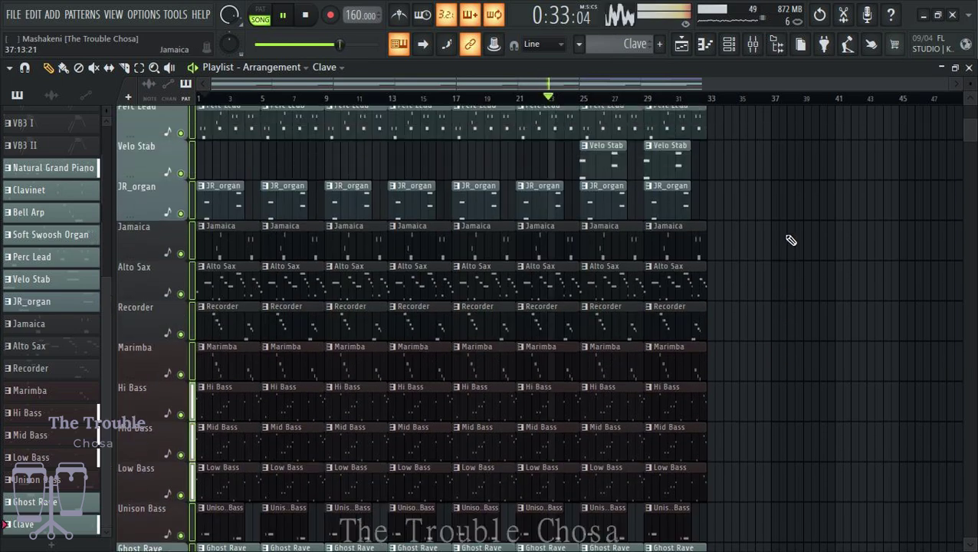
scroll(843, 249, up, 10)
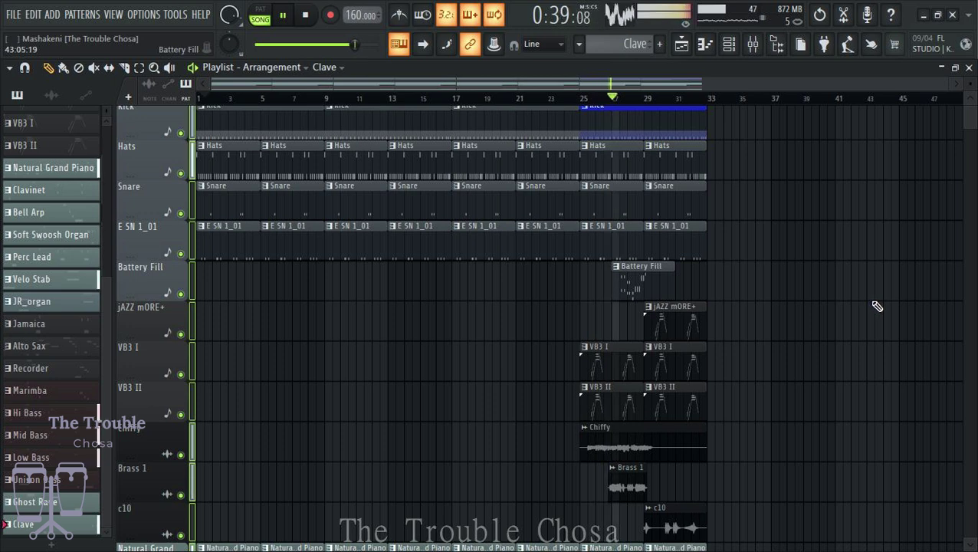
scroll(741, 334, down, 5)
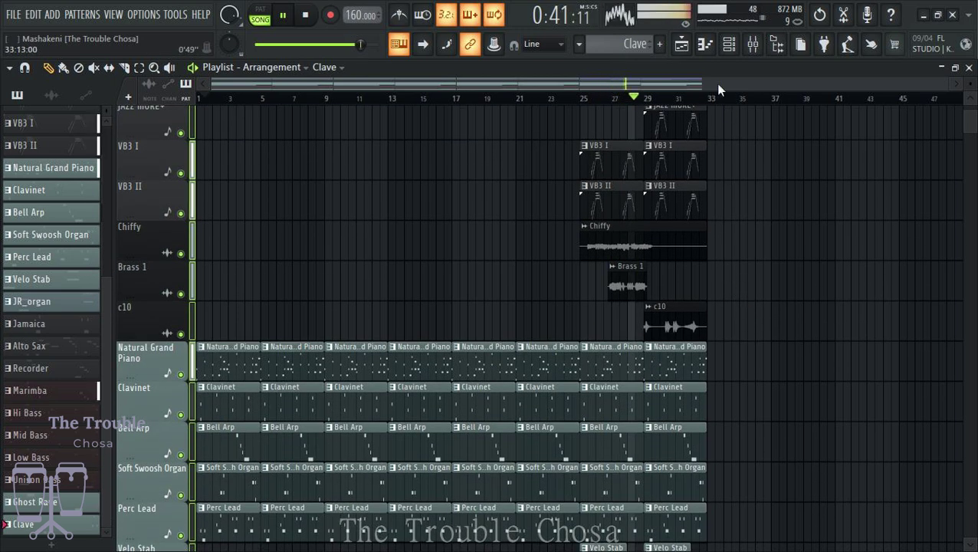
Select the Chiffy, Brass 1 and c10 channels and route them to mixer tracks 42, 43 and 44.
click(728, 46)
scroll(220, 470, down, 5)
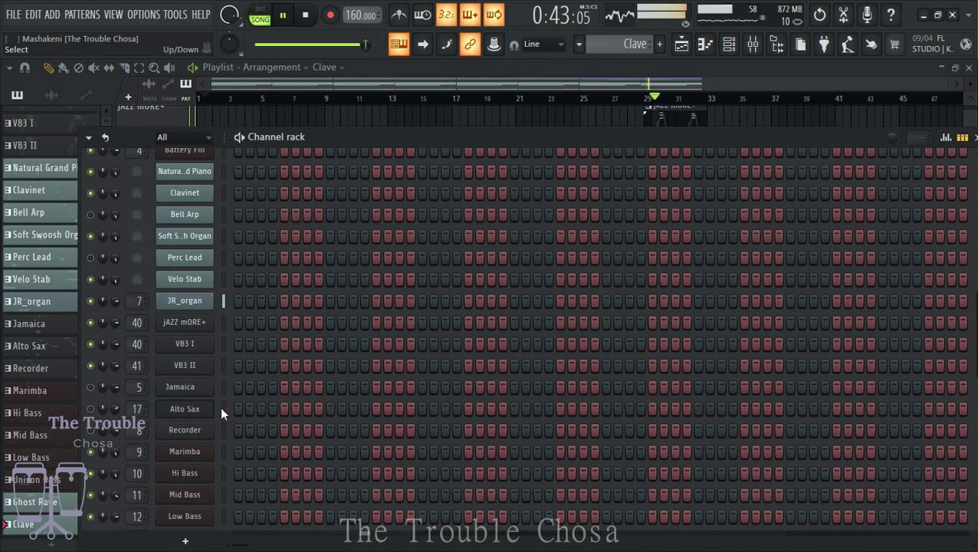
scroll(221, 414, down, 4)
scroll(229, 367, down, 3)
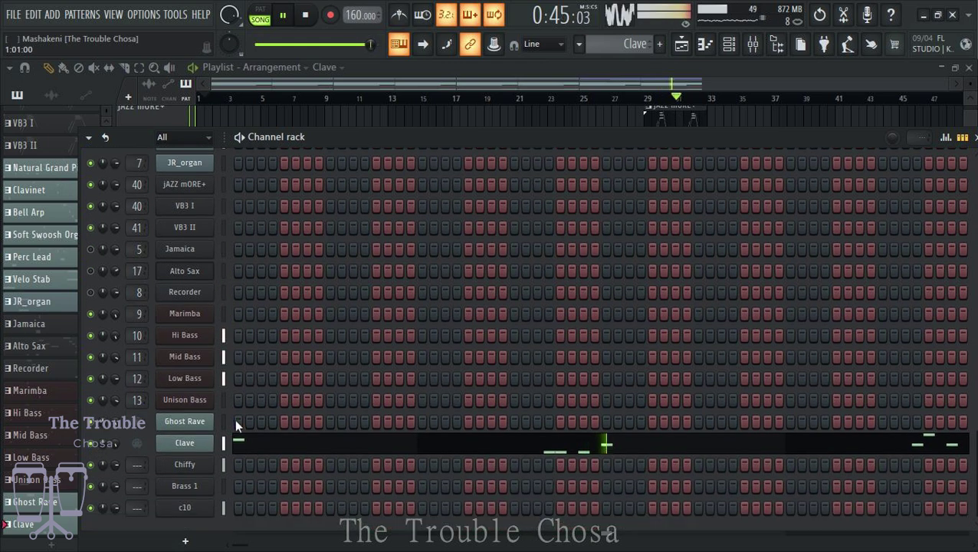
click(223, 462)
click(223, 505)
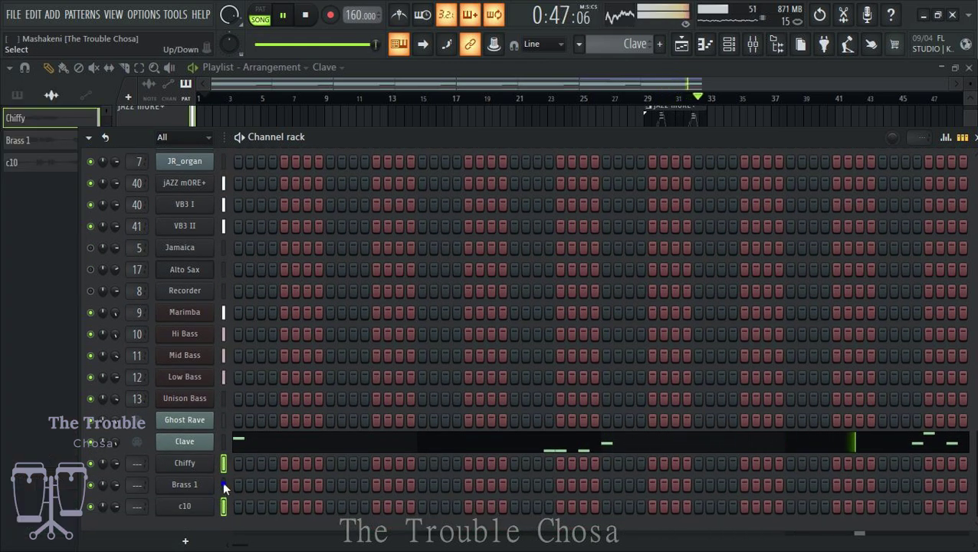
click(752, 44)
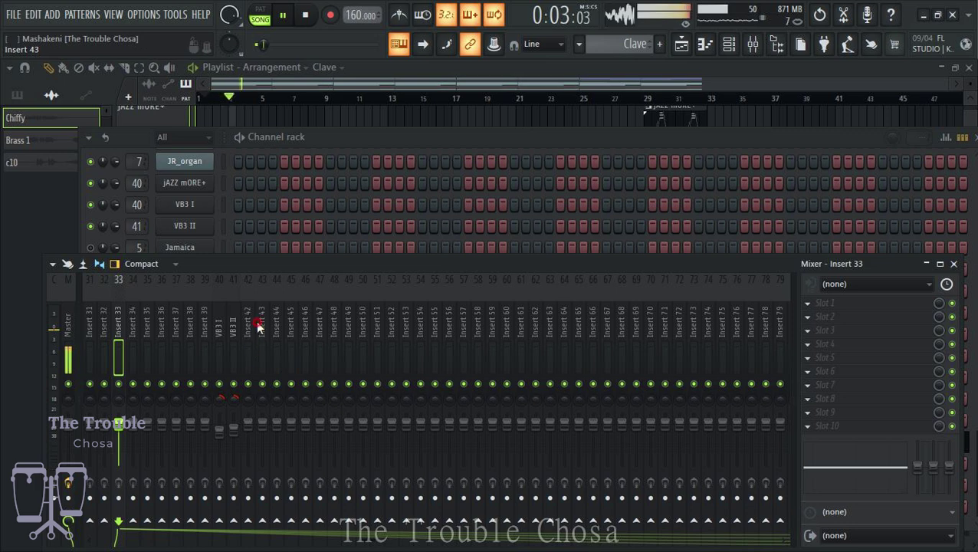
click(259, 325)
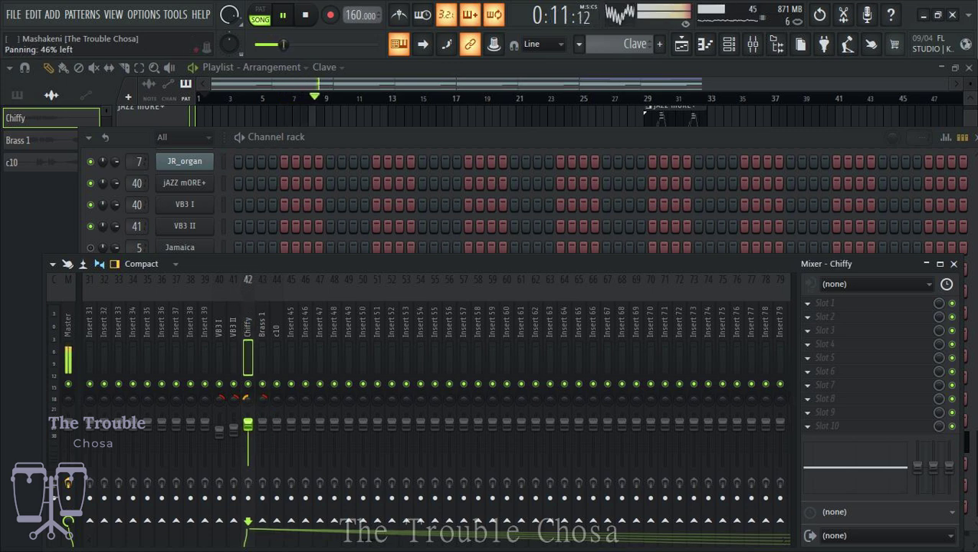
Review the mixer tracks from VB3 I to c10 and the distance to the ValhallaRoom and MDE-X Delay tracks.
scroll(279, 332, right, 3)
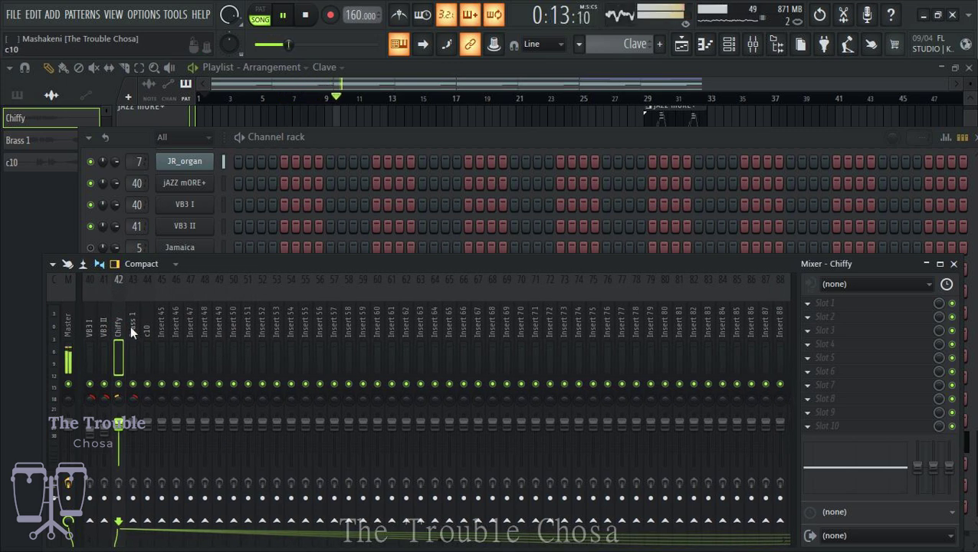
click(134, 327)
scroll(445, 308, right, 8)
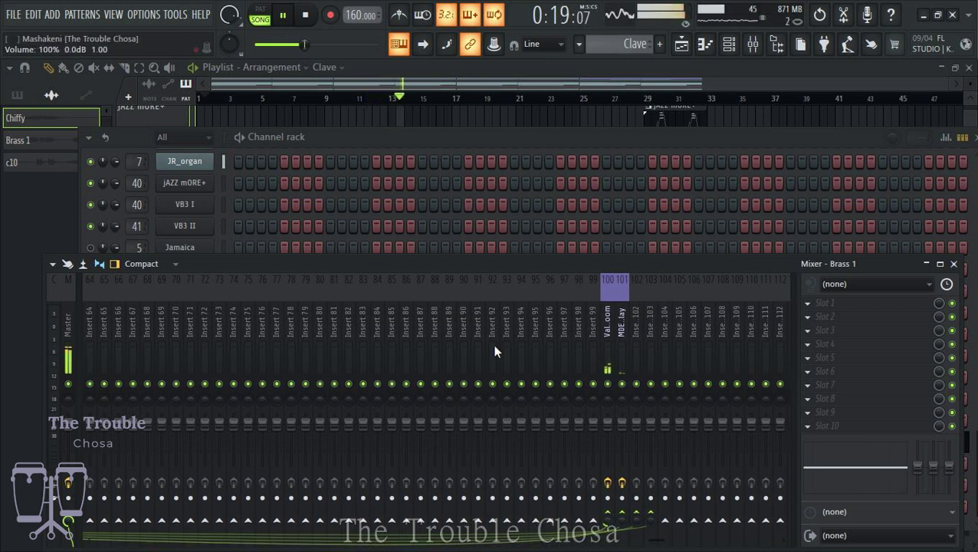
scroll(467, 289, left, 15)
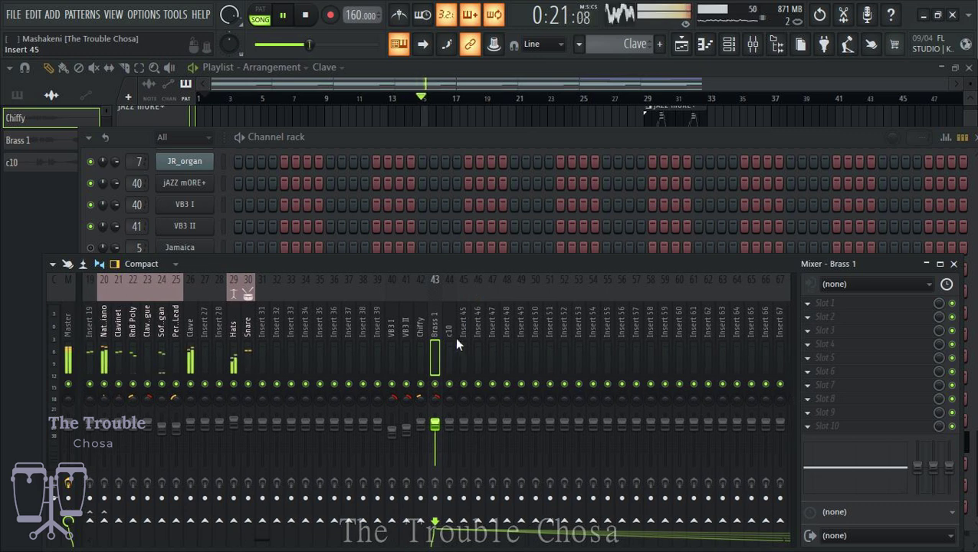
scroll(523, 316, right, 18)
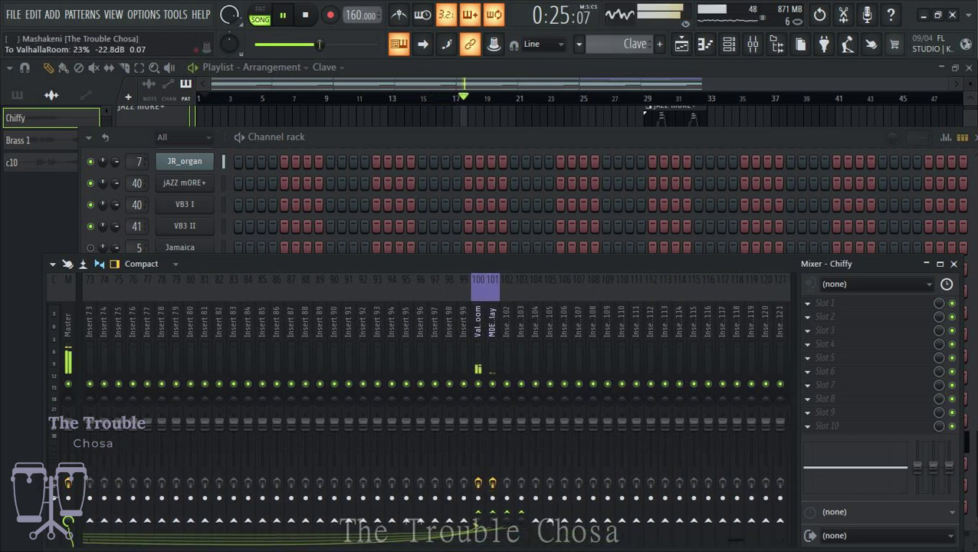
click(751, 113)
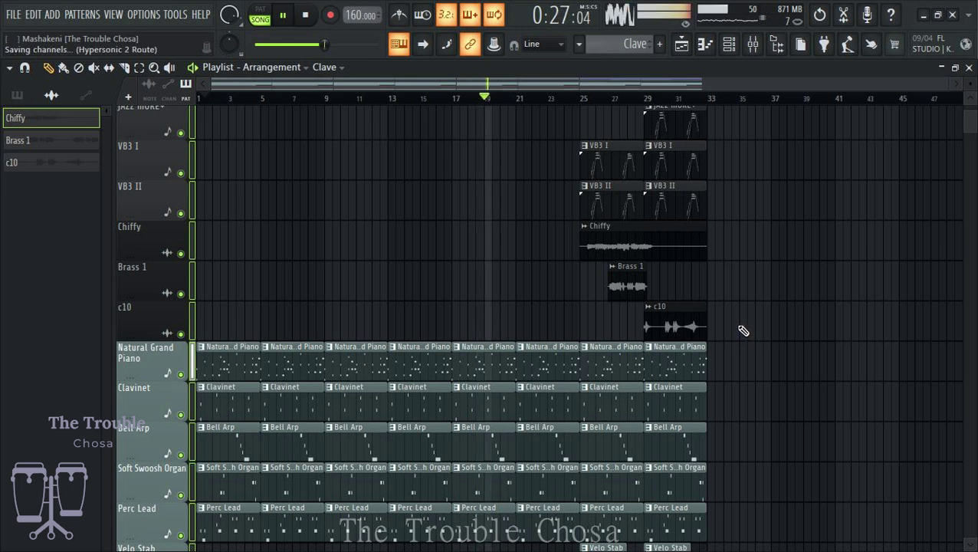
click(753, 43)
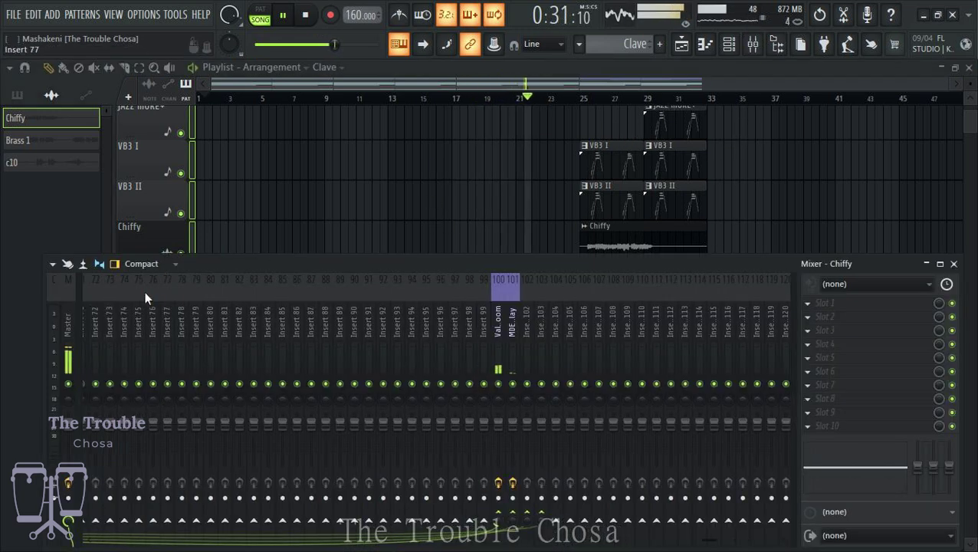
scroll(145, 291, left, 10)
scroll(146, 286, right, 10)
scroll(145, 286, left, 5)
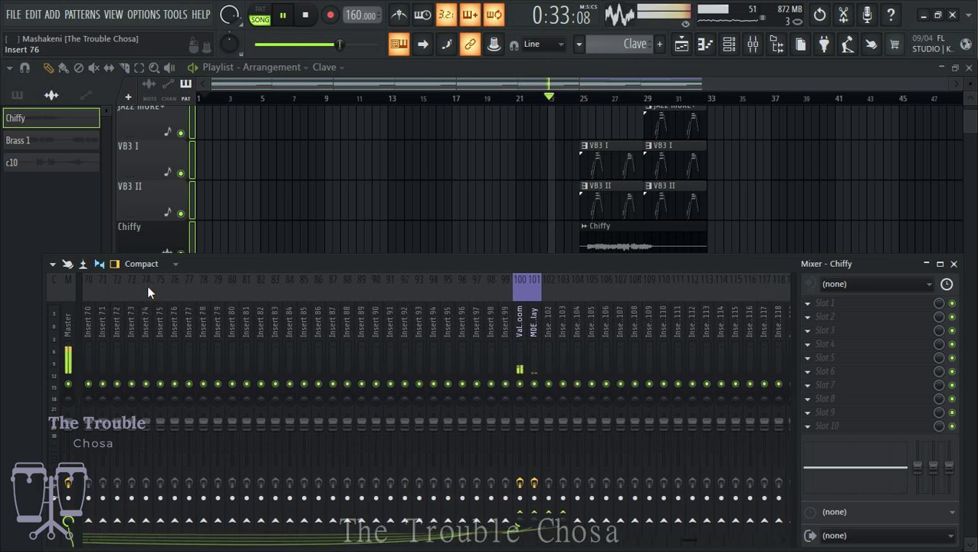
Move the ValhallaRoom mixer track down from position 100 to position 71.
click(546, 334)
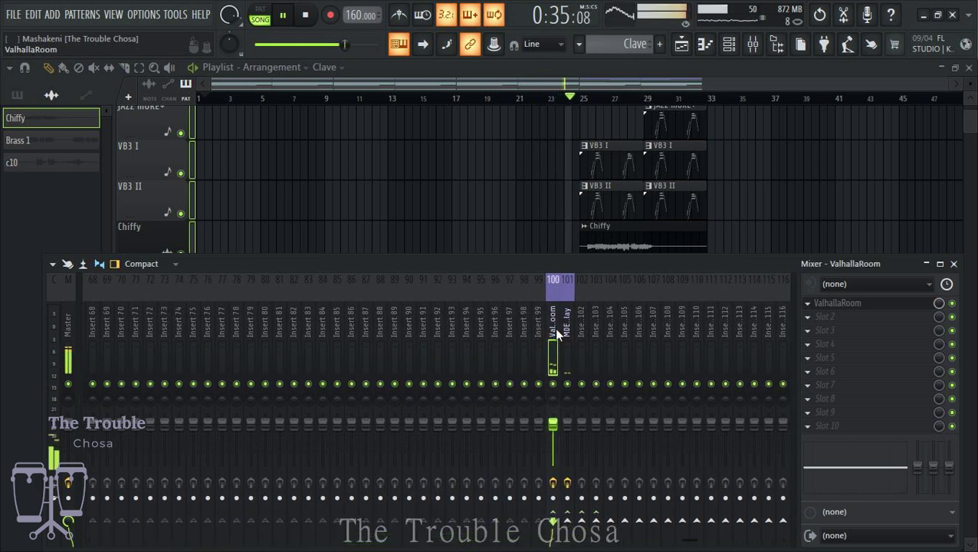
click(554, 327)
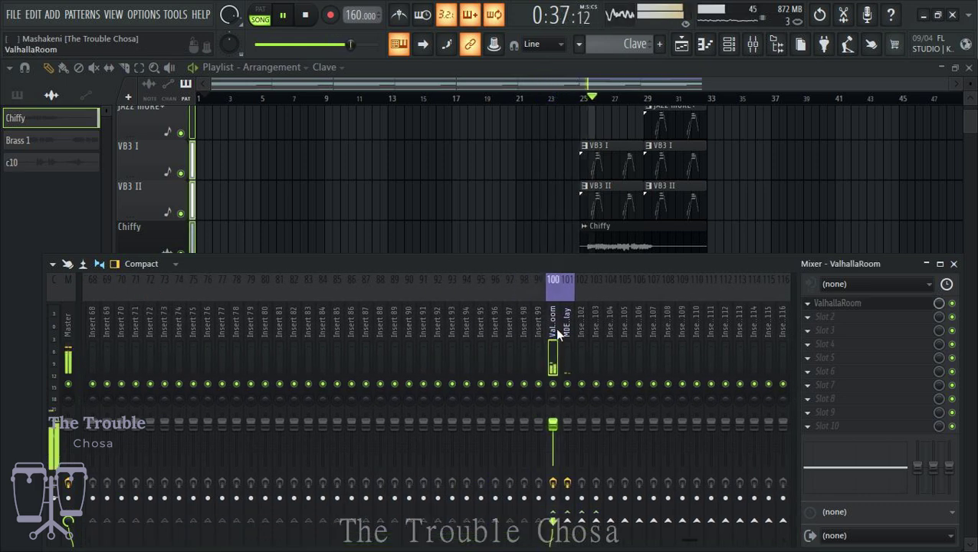
key(alt+Left)
key(alt+Left)
key(alt+Left)
key(alt+Left)
key(alt+Left)
key(alt+Left)
key(alt+Left)
key(alt+Left)
key(alt+Left)
key(alt+Left)
key(alt+Left)
key(alt+Left)
key(alt+Left)
key(alt+Left)
key(alt+Left)
key(alt+Left)
key(alt+Left)
key(alt+Left)
key(alt+Left)
key(alt+Left)
key(alt+Left)
key(alt+Left)
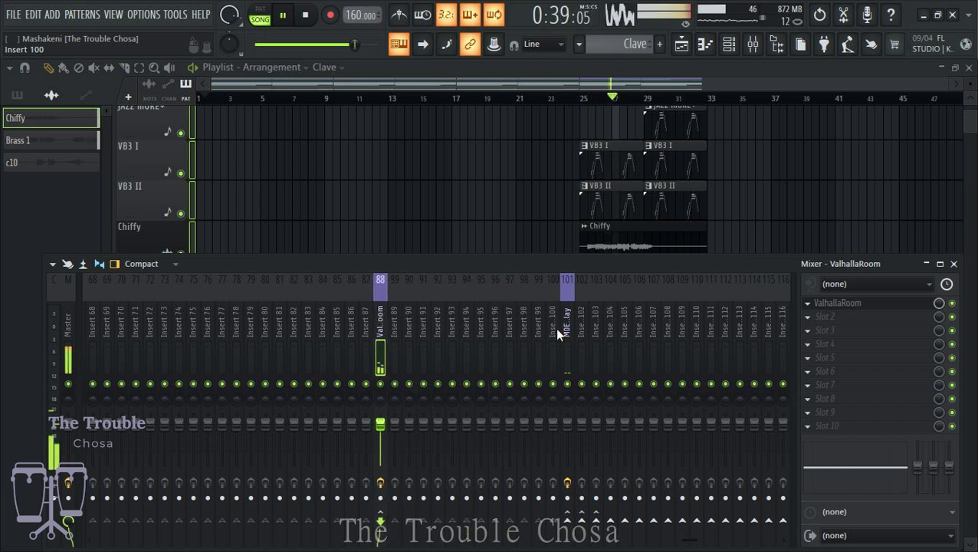
key(alt+Left)
key(alt+Left)
key(alt+Left)
key(alt+Left)
Select the MDE-X Delay mixer track and move it to position 72, directly after ValhallaRoom.
key(Right)
key(Right)
key(Right)
key(Right)
key(Right)
key(Right)
key(Right)
key(Right)
key(Right)
key(Right)
key(Right)
key(Right)
key(Right)
key(Right)
key(Right)
key(Right)
key(Right)
key(Right)
key(Right)
key(Right)
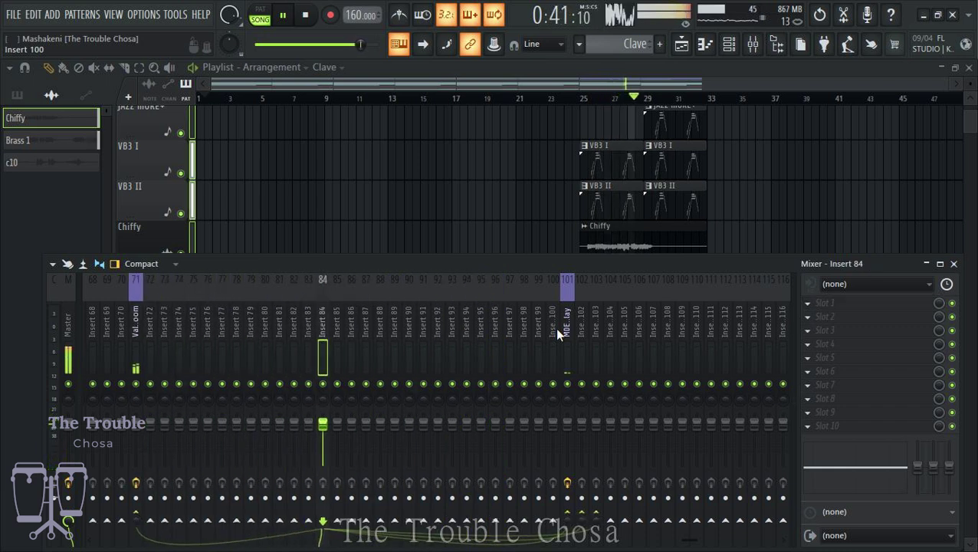
key(alt+Left)
key(alt+Left)
key(alt+Left)
key(alt+Left)
key(alt+Left)
key(alt+Left)
key(alt+Left)
key(alt+Left)
key(alt+Left)
key(alt+Left)
key(alt+Left)
key(alt+Left)
key(alt+Left)
key(alt+Left)
key(alt+Left)
key(alt+Left)
key(alt+Left)
key(alt+Left)
key(alt+Left)
key(alt+Left)
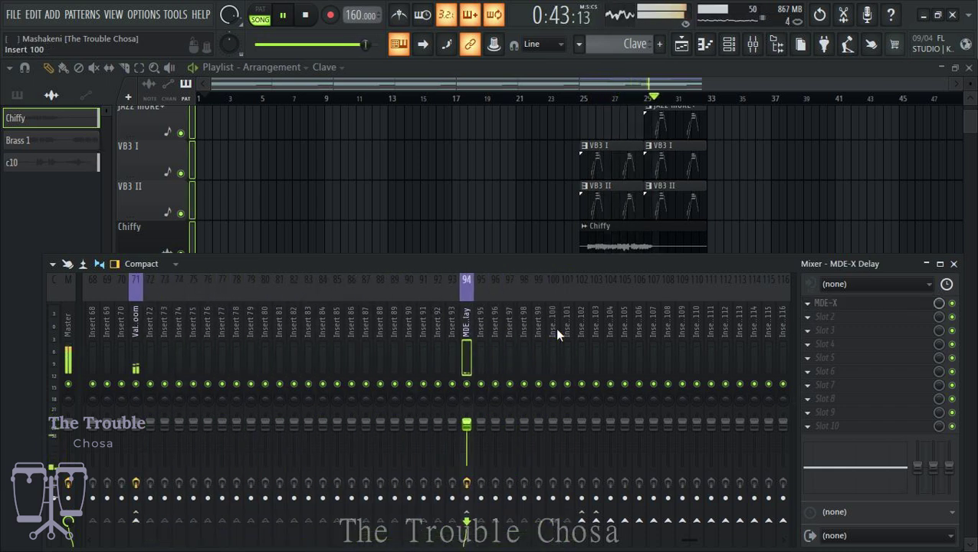
key(alt+Left)
key(alt+Left)
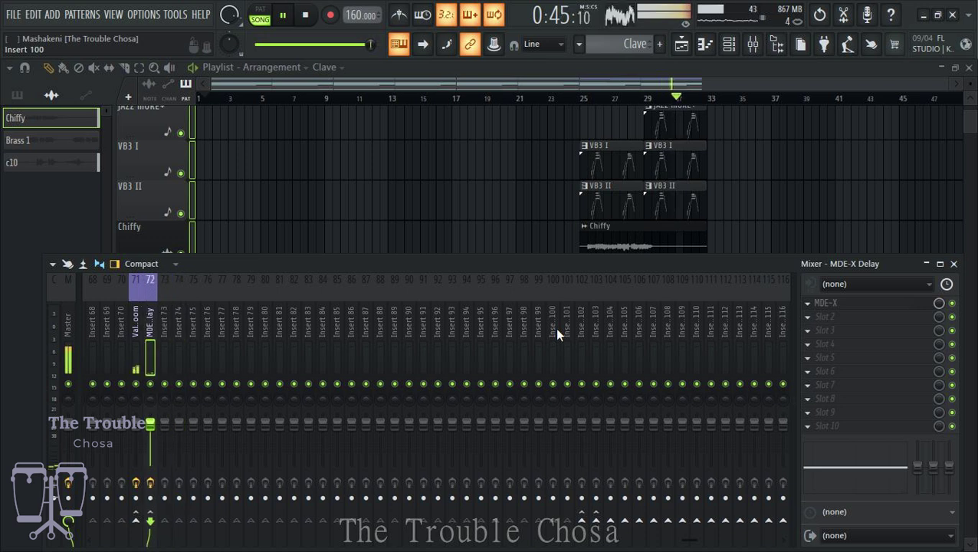
Move the ValhallaRoom mixer track closer to the instrument tracks, to position 50.
scroll(256, 311, up, 10)
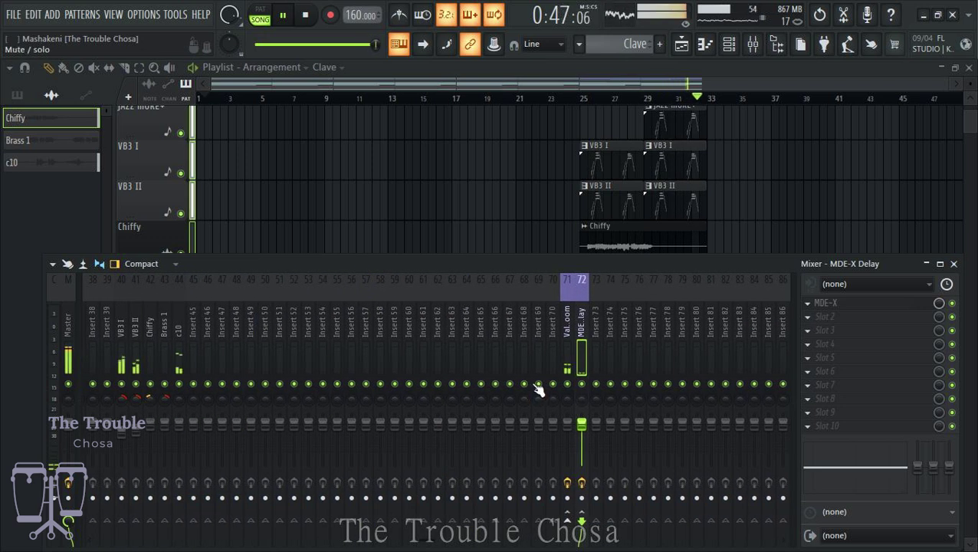
click(565, 327)
key(alt+Left)
key(alt+Left)
key(alt+Left)
key(alt+Left)
key(alt+Left)
key(alt+Left)
key(alt+Left)
key(alt+Left)
key(alt+Left)
key(alt+Left)
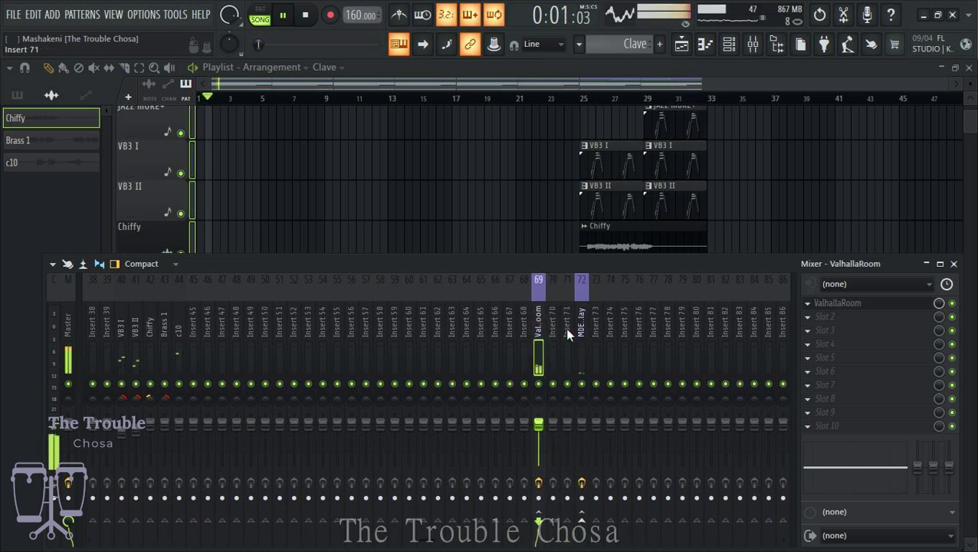
key(alt+Left)
key(alt+Left)
key(alt+Left)
key(alt+Left)
key(alt+Left)
key(alt+Left)
key(alt+Left)
key(alt+Left)
key(alt+Left)
key(alt+Left)
key(alt+Left)
key(alt+Left)
key(alt+Right)
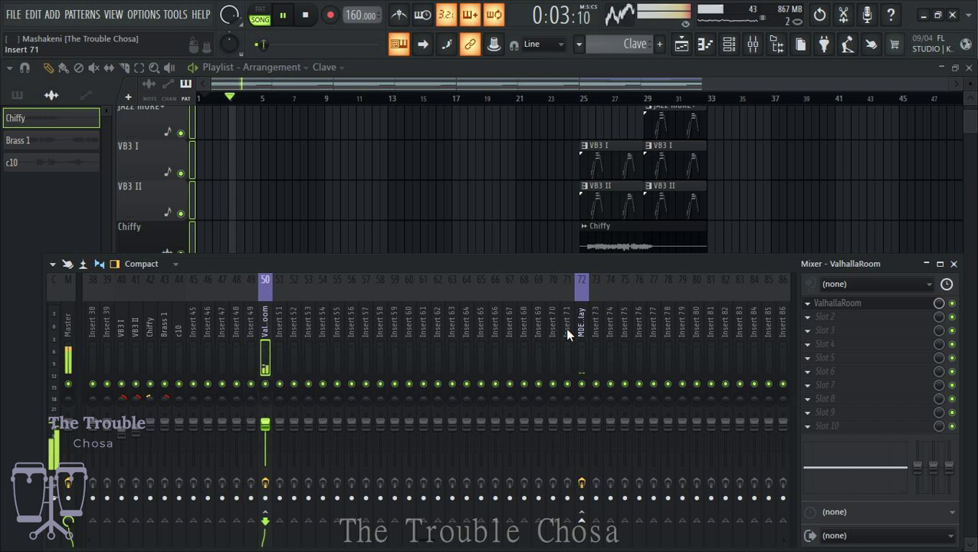
Select the MDE-X Delay mixer track and move it to position 51, directly beside ValhallaRoom.
key(Right)
key(Right)
key(Right)
key(Right)
key(Right)
key(Right)
key(Right)
key(Right)
key(Right)
key(Right)
key(Right)
key(Right)
key(Right)
key(Right)
key(Right)
key(Right)
key(Right)
key(Right)
key(Right)
key(Right)
key(Right)
key(alt+Left)
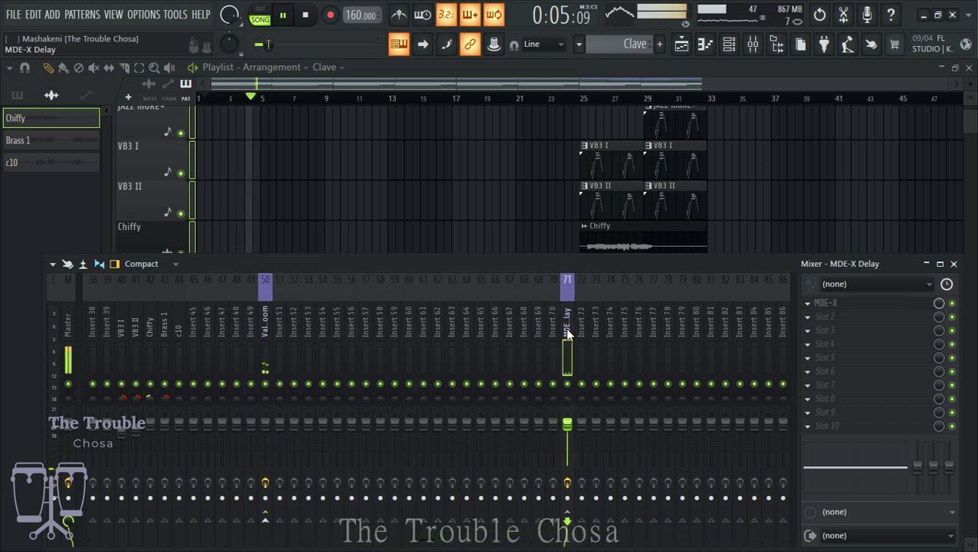
key(alt+Left)
key(alt+Left)
key(alt+Left)
key(alt+Left)
key(alt+Left)
key(alt+Left)
key(alt+Left)
key(alt+Left)
key(alt+Left)
key(alt+Left)
key(alt+Left)
key(alt+Left)
key(alt+Left)
key(alt+Left)
key(alt+Left)
key(alt+Left)
key(alt+Left)
key(alt+Left)
key(alt+Left)
key(alt+Left)
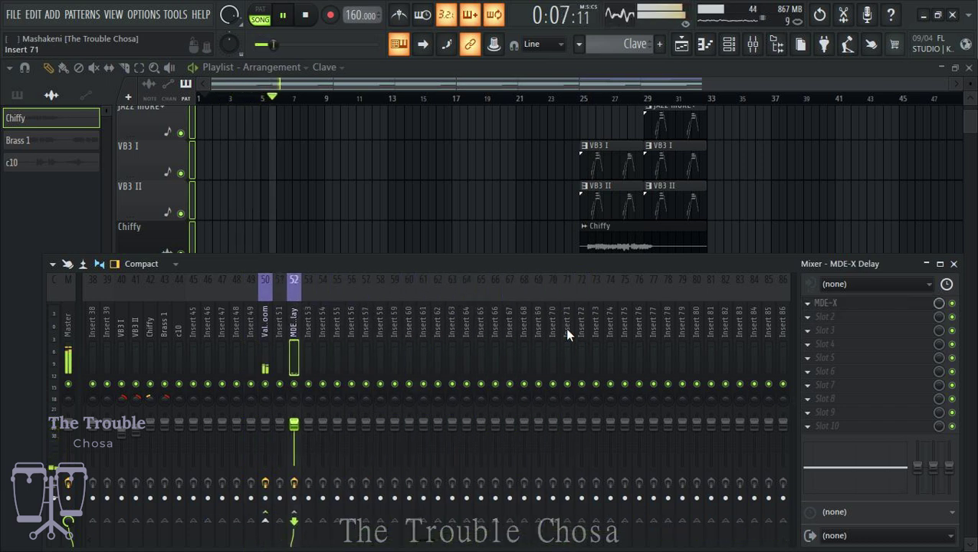
Try placing a separator before the Insert 49 mixer track, and remove it.
right_click(256, 316)
click(287, 437)
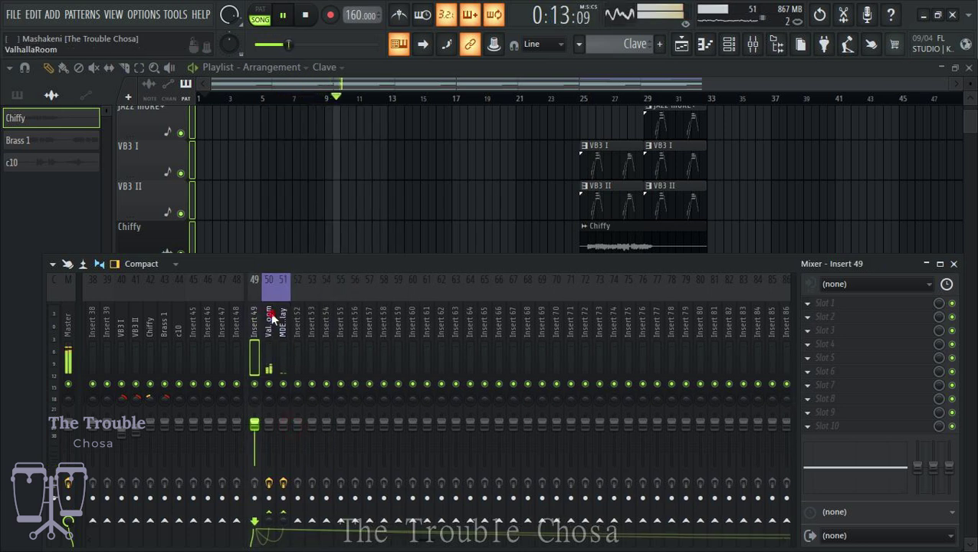
click(273, 334)
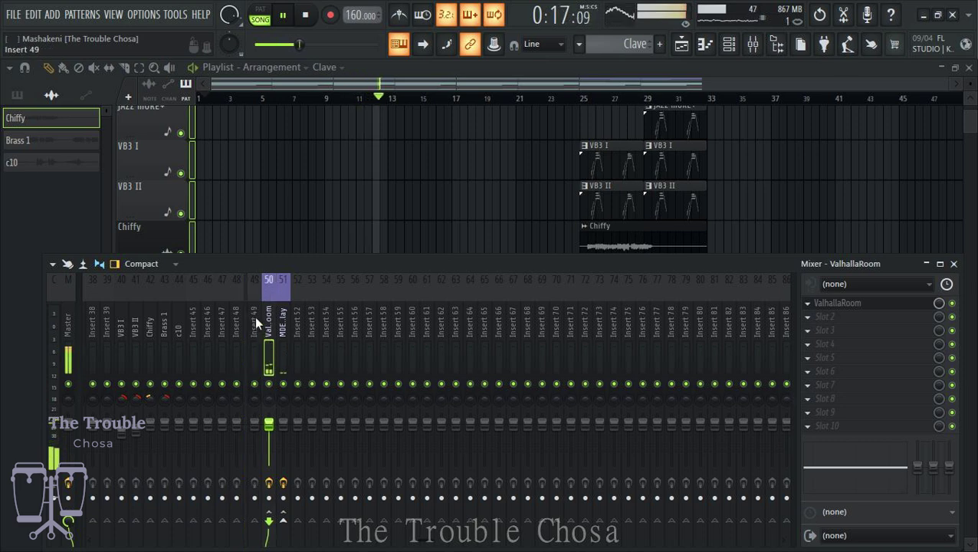
right_click(259, 310)
click(277, 422)
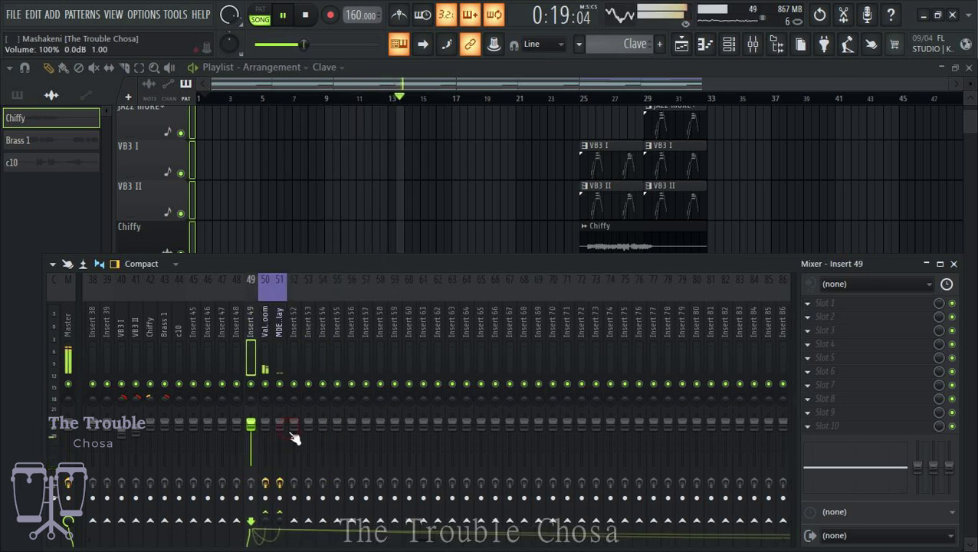
Add a separator before the ValhallaRoom mixer track.
click(263, 314)
right_click(265, 318)
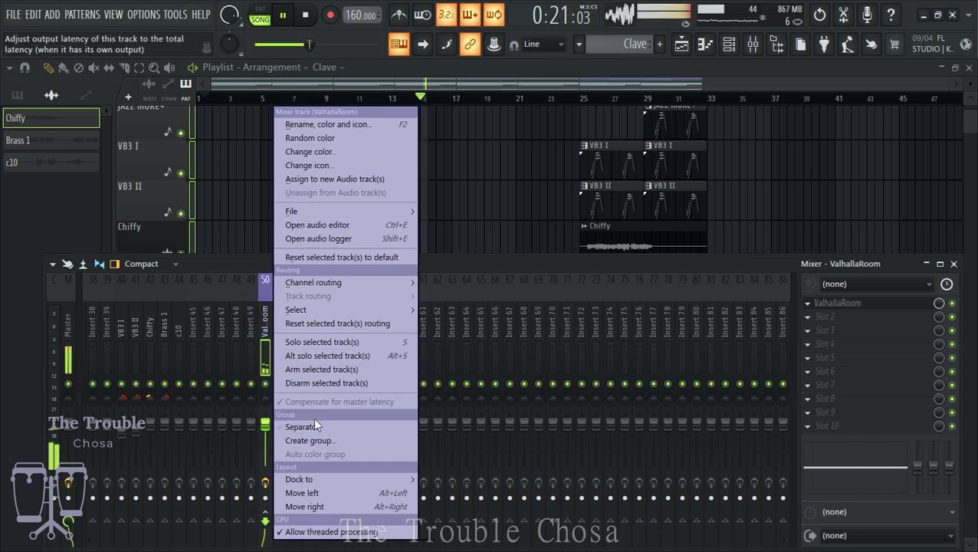
click(278, 426)
Add a separator before the MDE-X Delay mixer track.
click(290, 302)
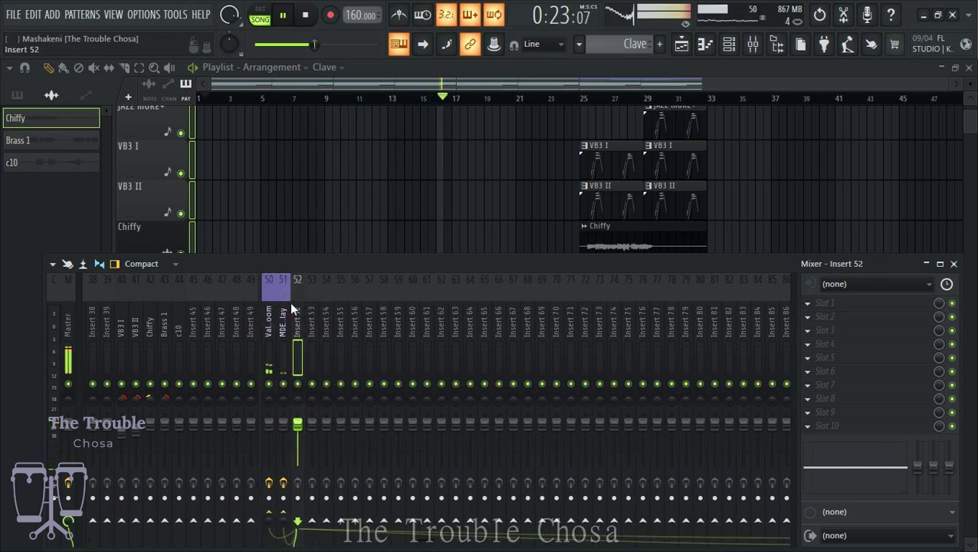
right_click(290, 302)
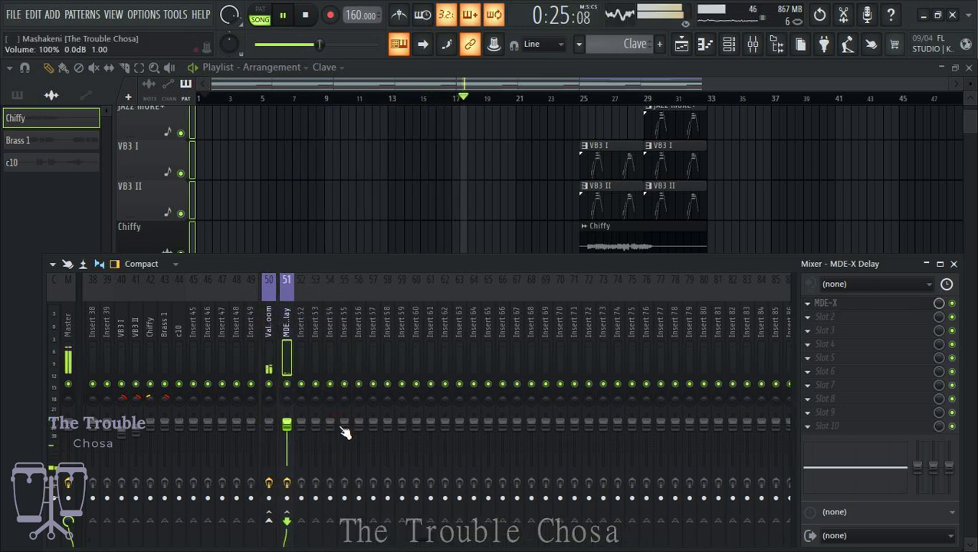
click(340, 429)
Remove the separator before the MDE-X Delay mixer track and add one before Insert 52 instead.
right_click(293, 311)
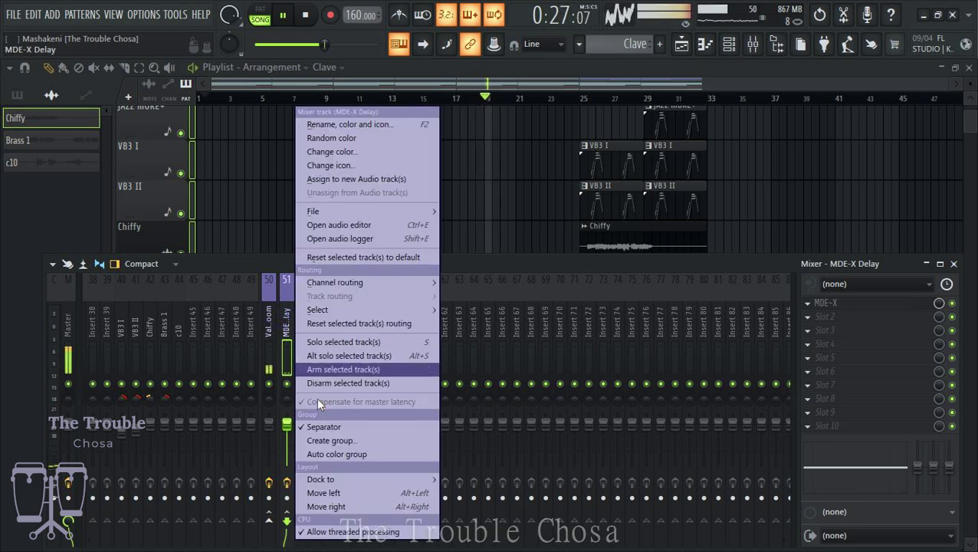
click(306, 427)
right_click(294, 310)
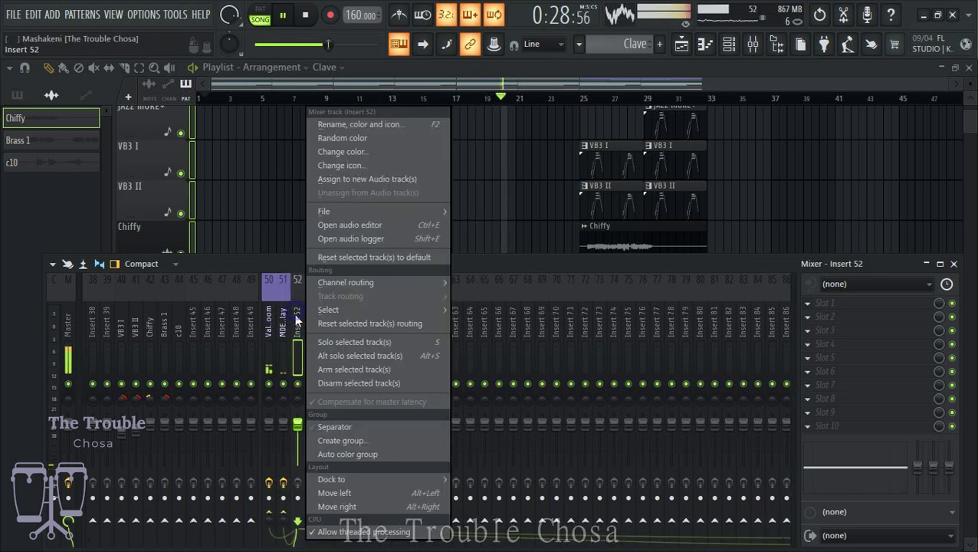
click(344, 423)
Route the Velo Stabs part of the Hypersonic 2 Route channel to output 8 on the plugin's mix page.
scroll(201, 303, left, 5)
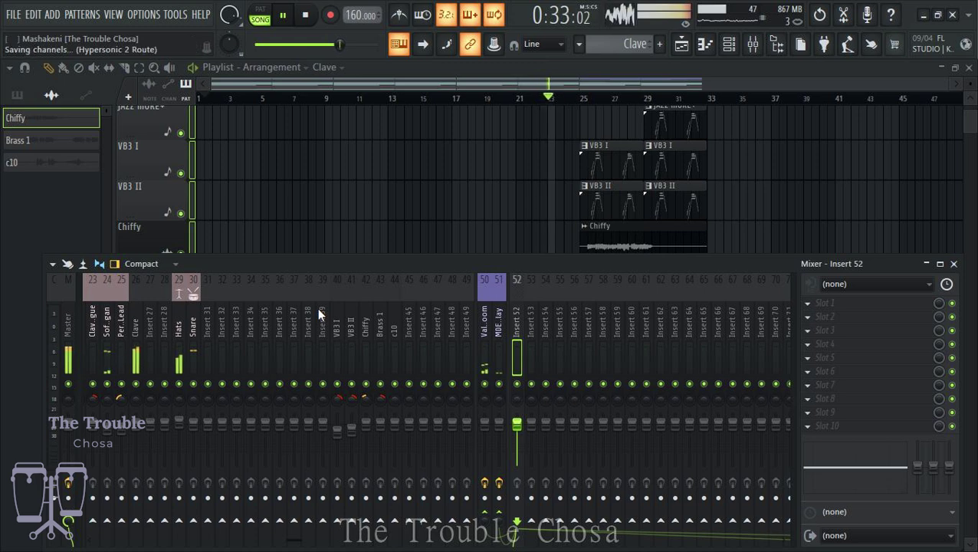
scroll(318, 307, left, 4)
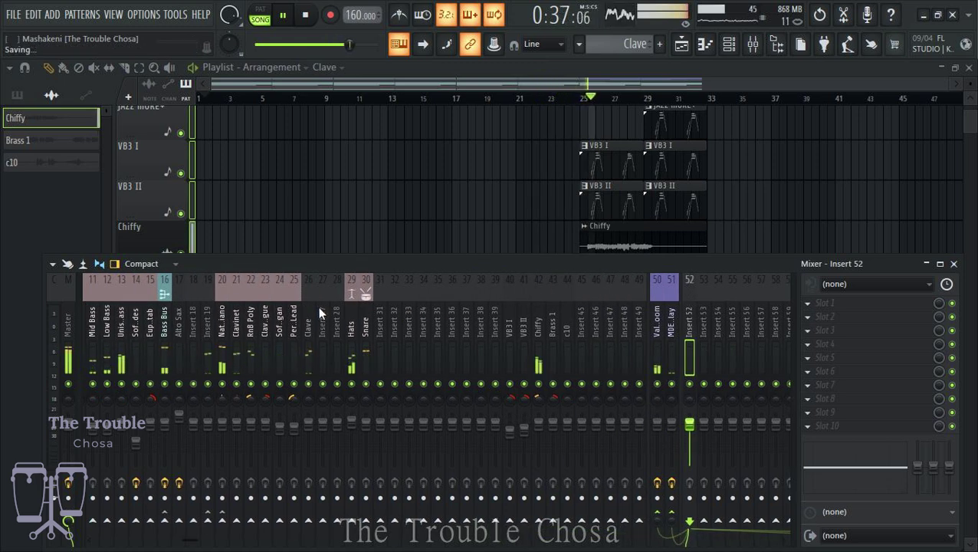
scroll(183, 313, left, 4)
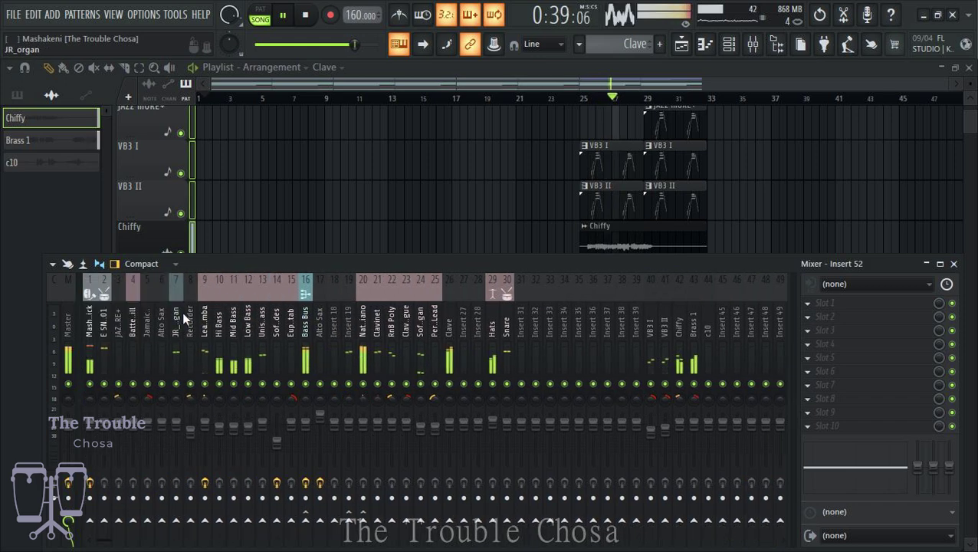
scroll(338, 310, right, 4)
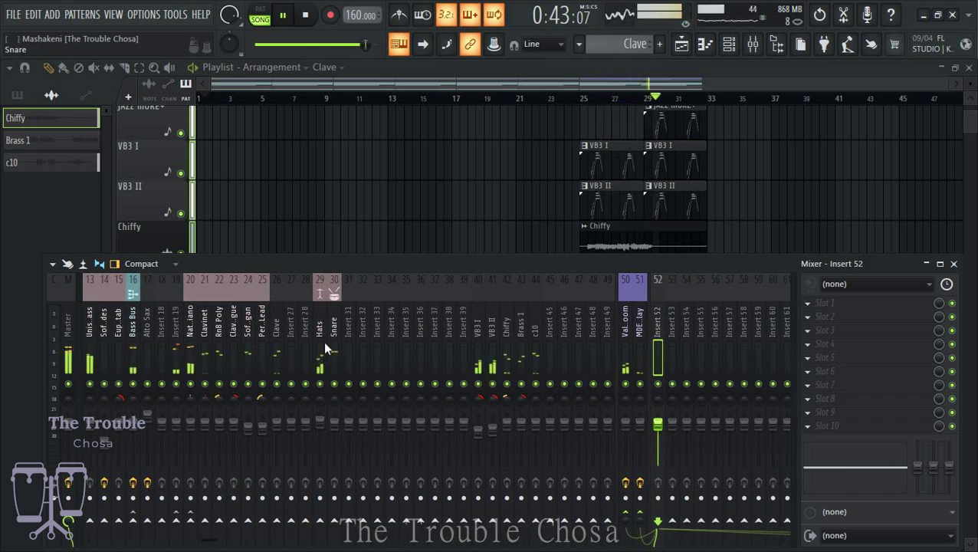
click(729, 44)
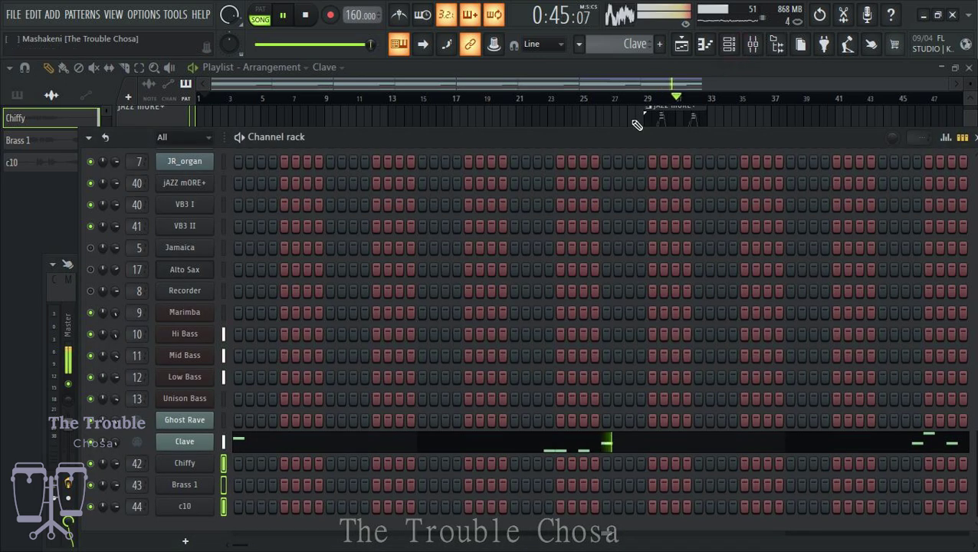
scroll(231, 340, up, 4)
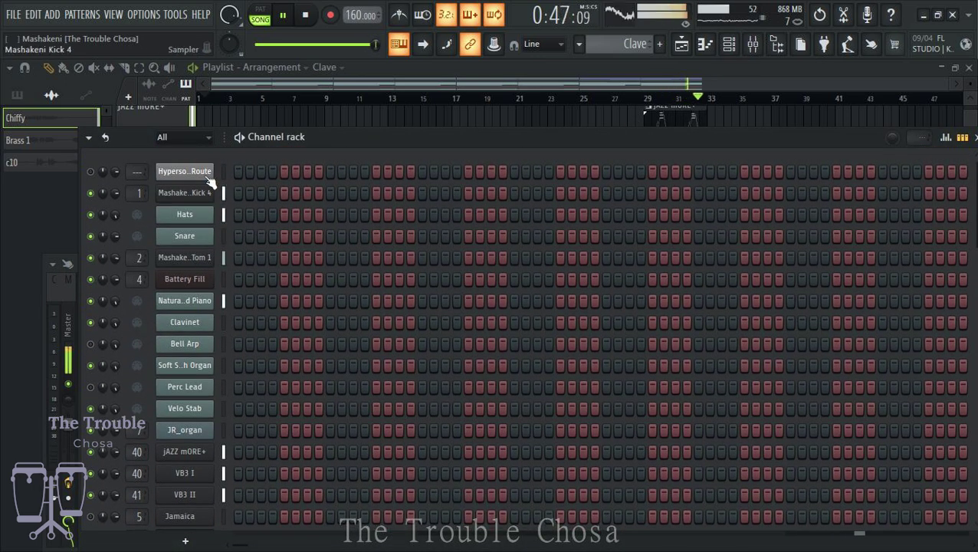
click(203, 171)
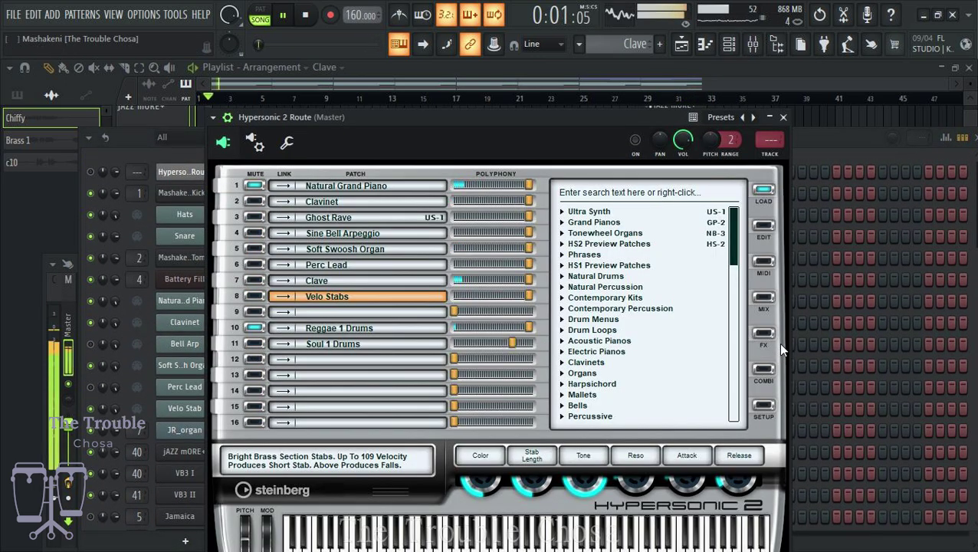
click(768, 301)
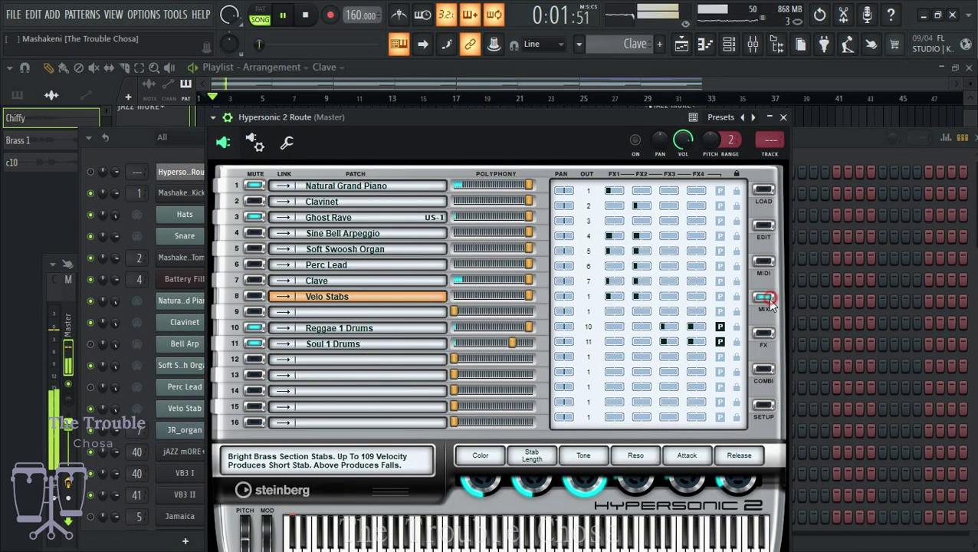
click(590, 302)
click(609, 165)
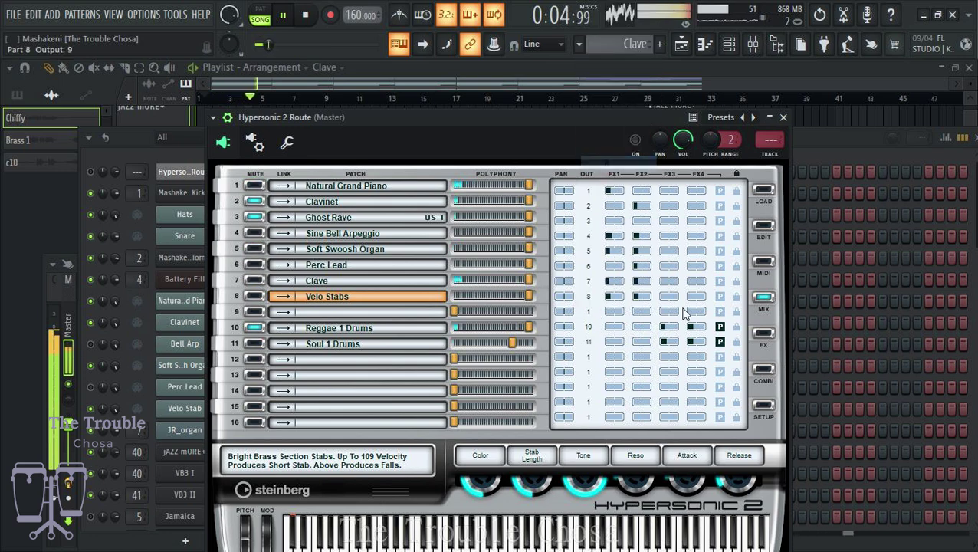
click(782, 116)
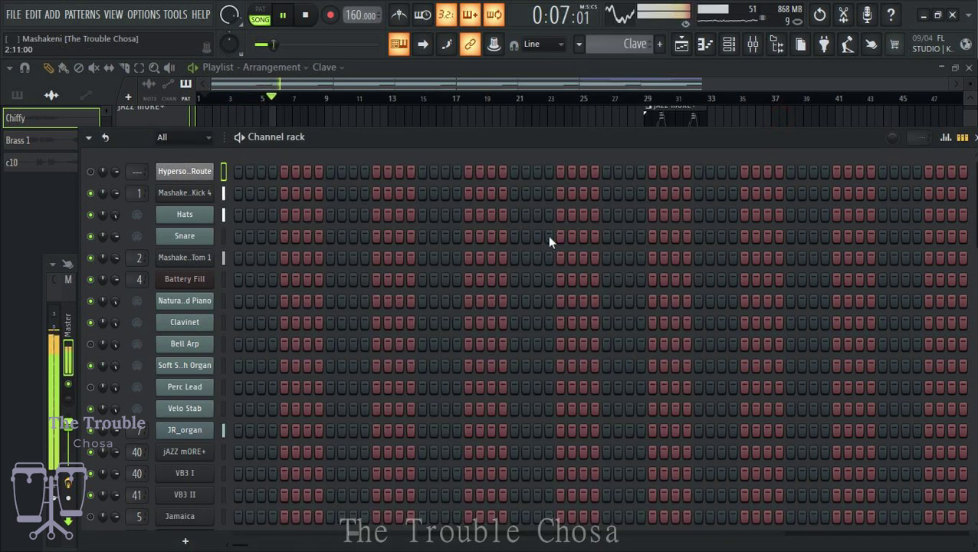
Rename the Insert 27 mixer track as Velo.
click(753, 44)
click(755, 46)
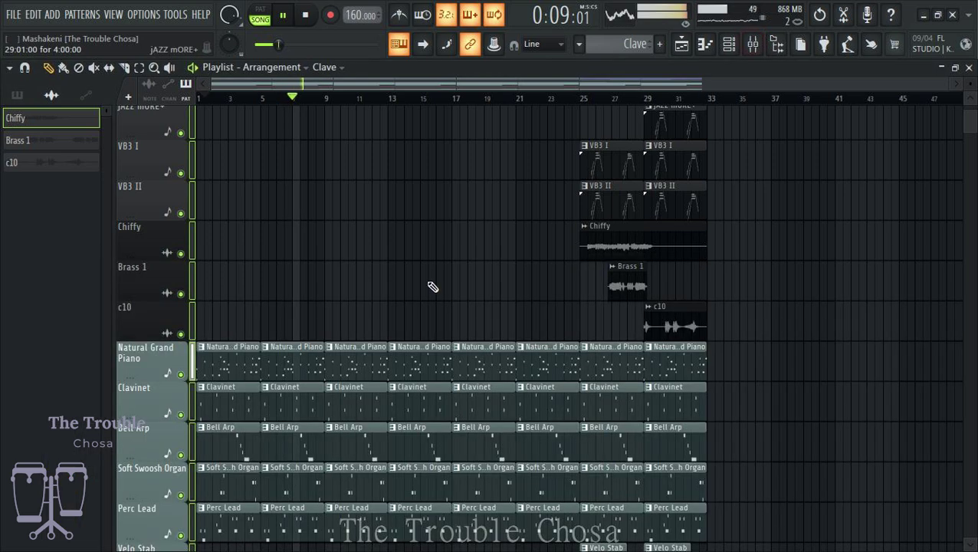
click(753, 45)
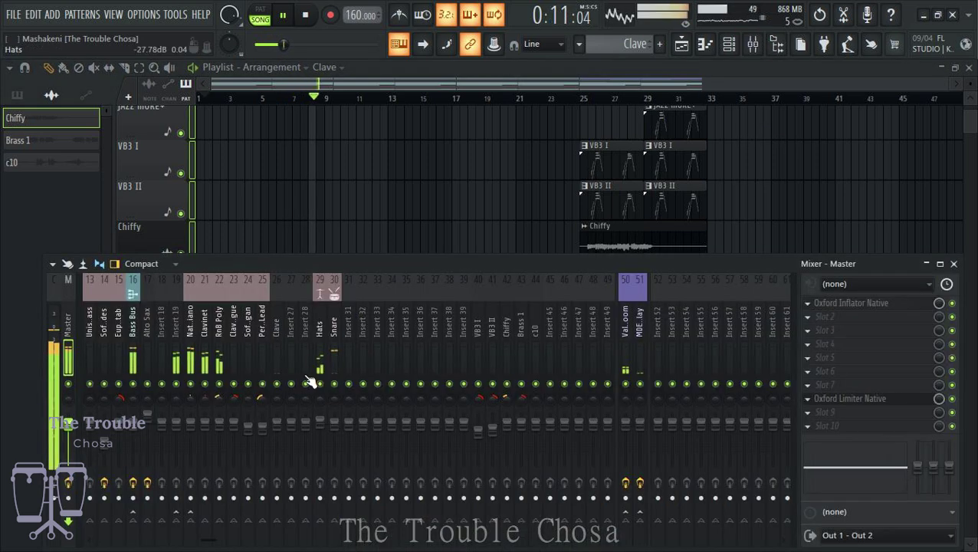
click(285, 330)
right_click(287, 329)
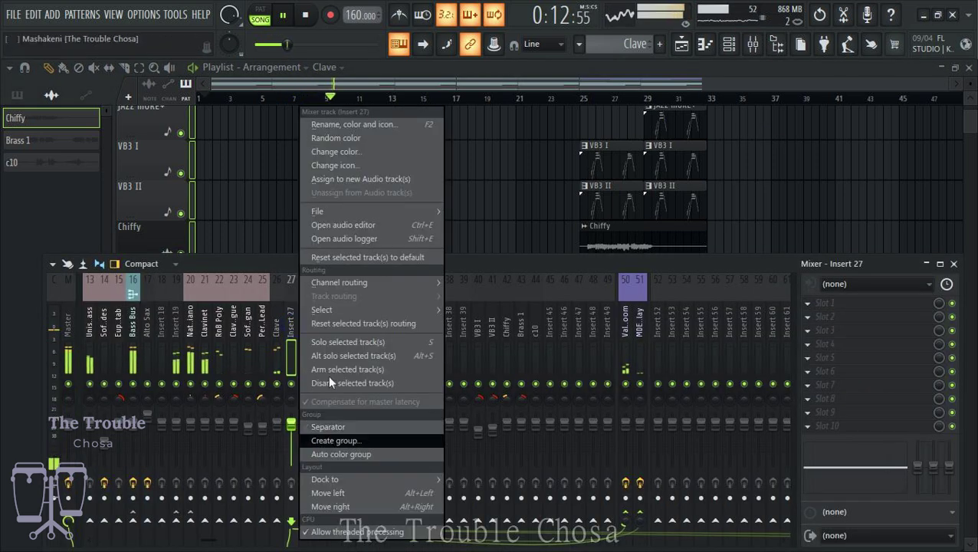
click(357, 130)
text(Velo)
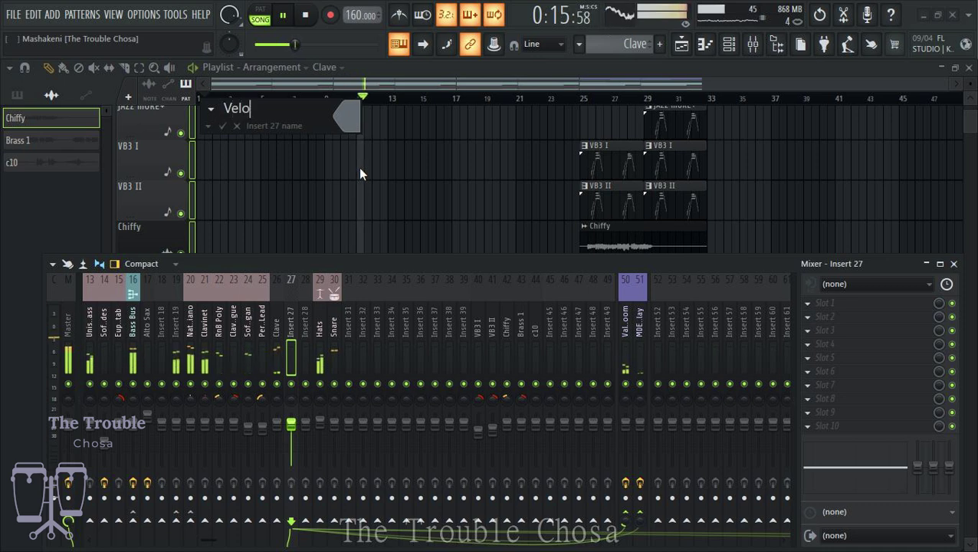
key(Return)
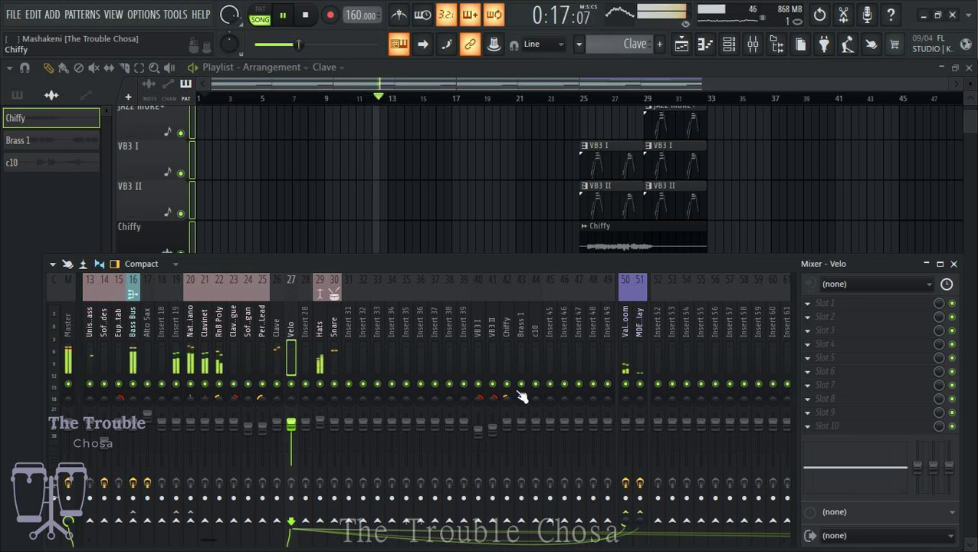
Check the mixer layout, then inspect the JR_organ pattern, its channel settings and its mixer track assignment.
scroll(263, 315, left, 3)
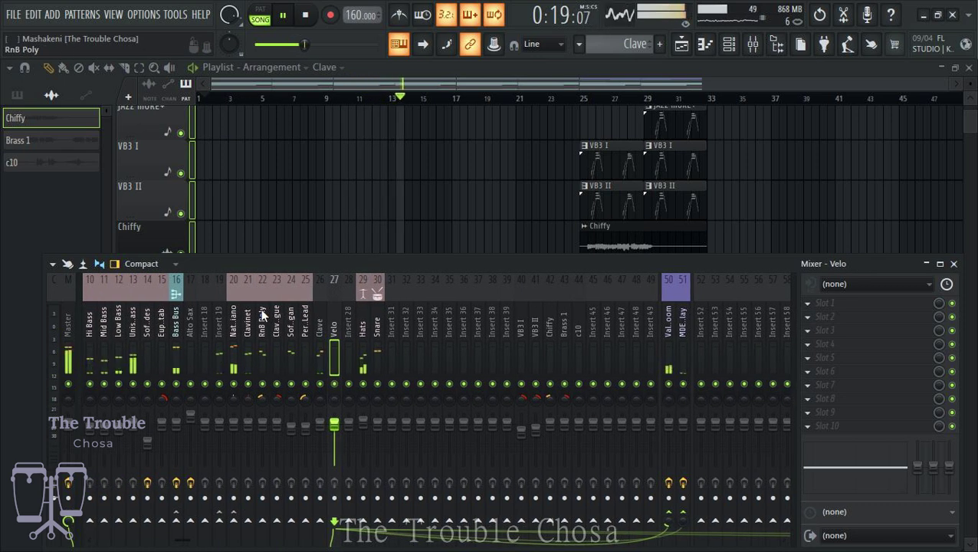
scroll(262, 314, left, 6)
scroll(262, 314, left, 3)
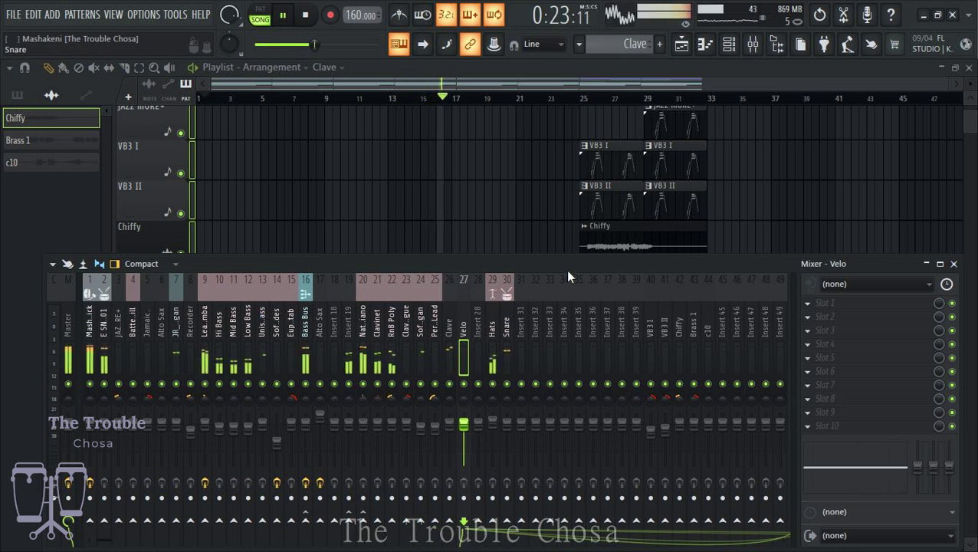
click(790, 69)
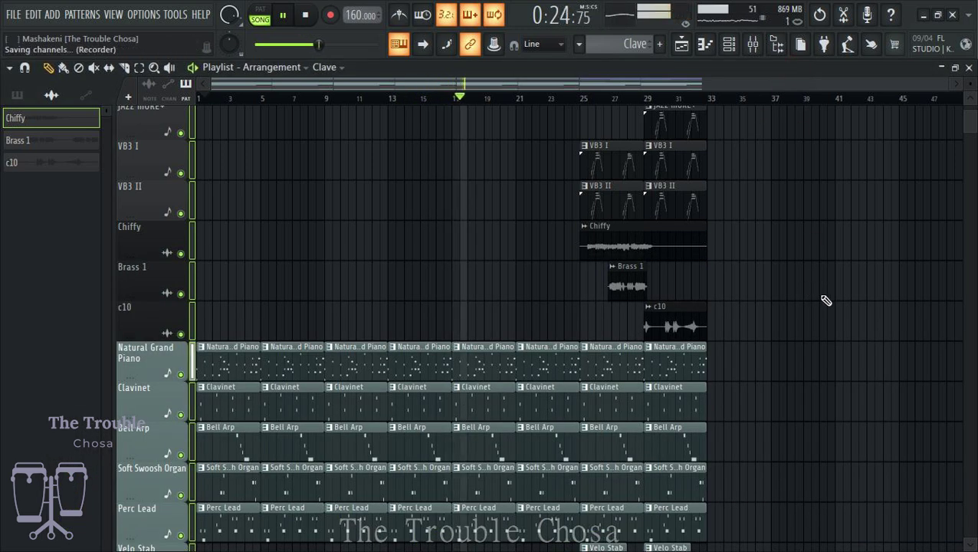
scroll(820, 178, down, 5)
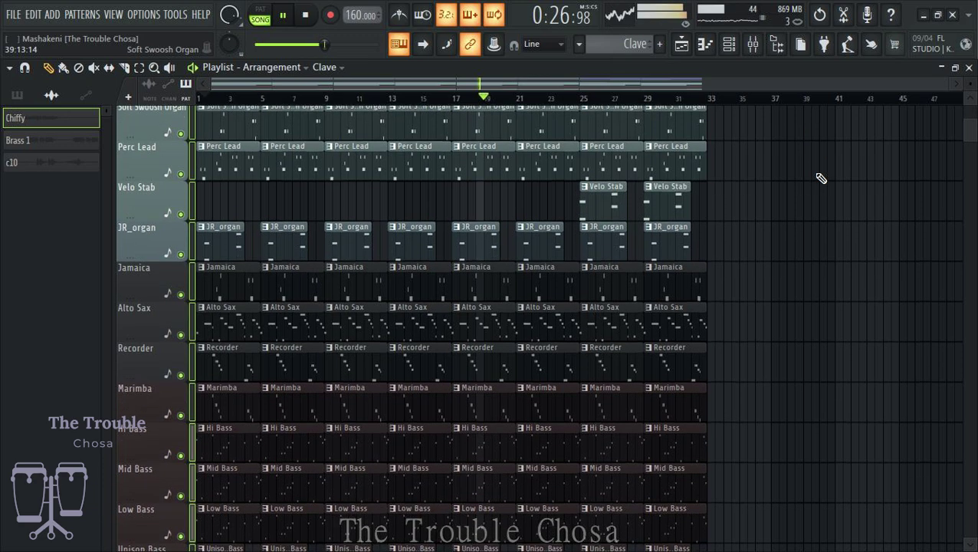
click(728, 44)
click(728, 44)
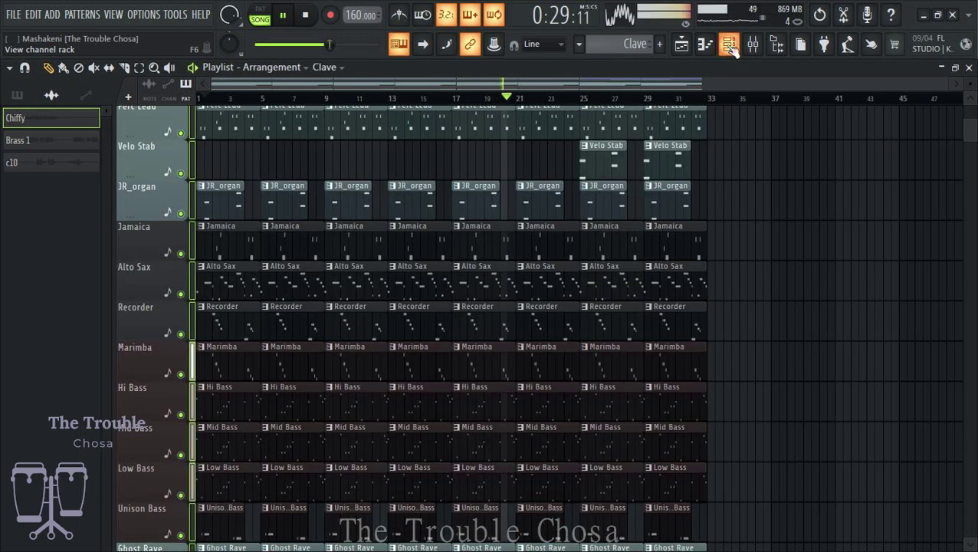
click(422, 203)
click(729, 43)
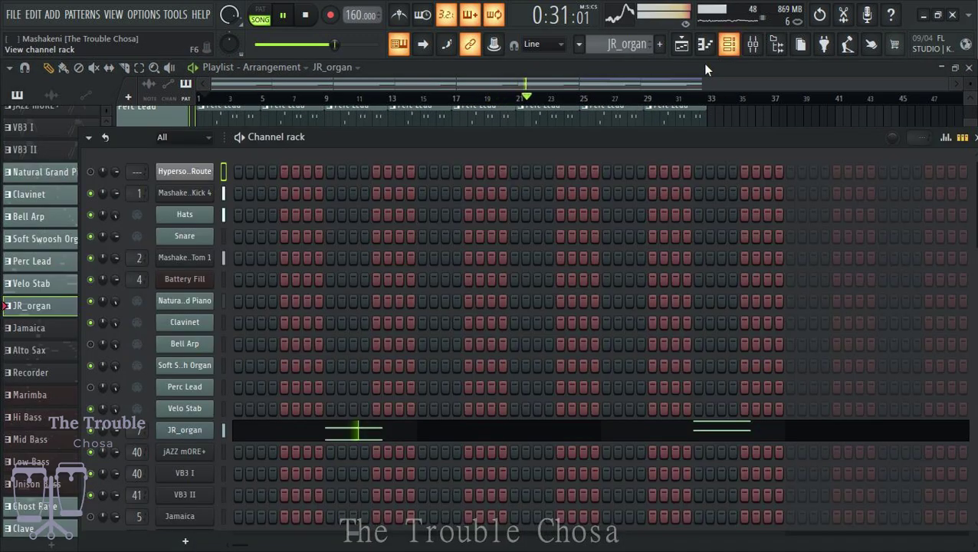
click(187, 430)
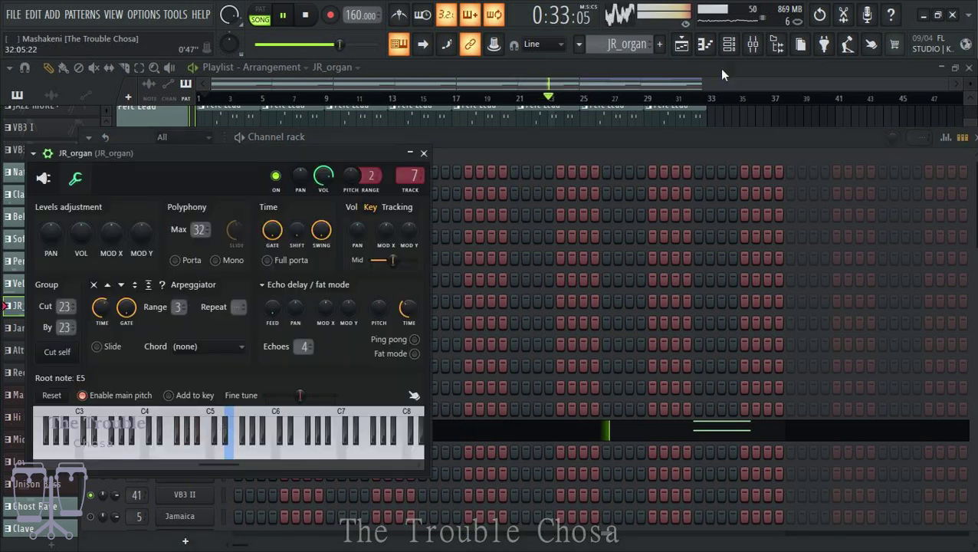
click(753, 48)
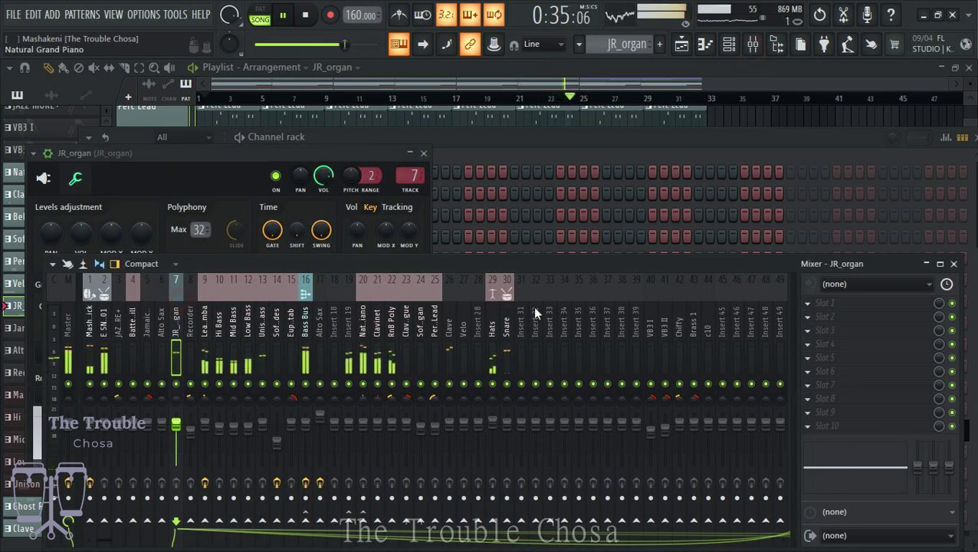
scroll(538, 302, left, 3)
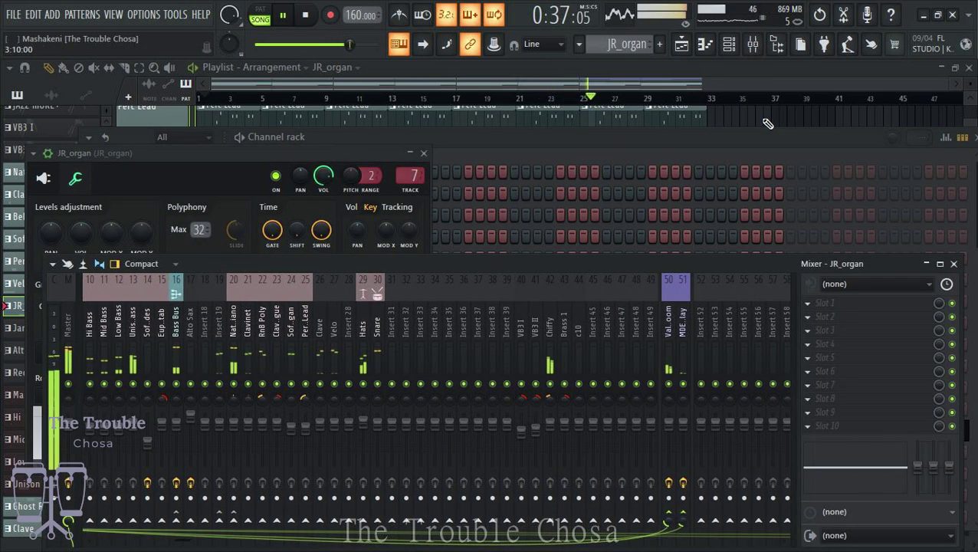
Duplicate all playlist clips so the whole arrangement repeats from bar 33.
click(770, 77)
scroll(784, 169, down, 4)
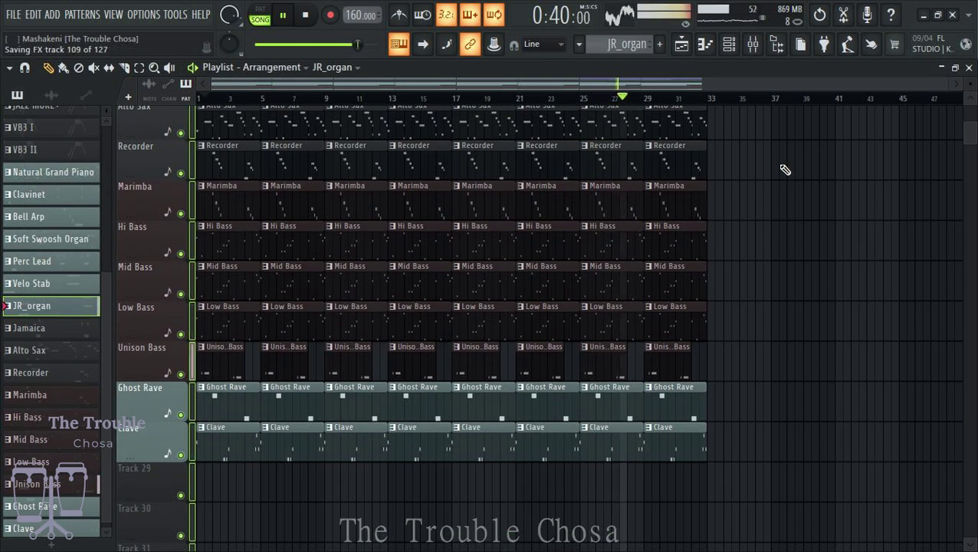
scroll(785, 169, up, 5)
scroll(786, 167, down, 4)
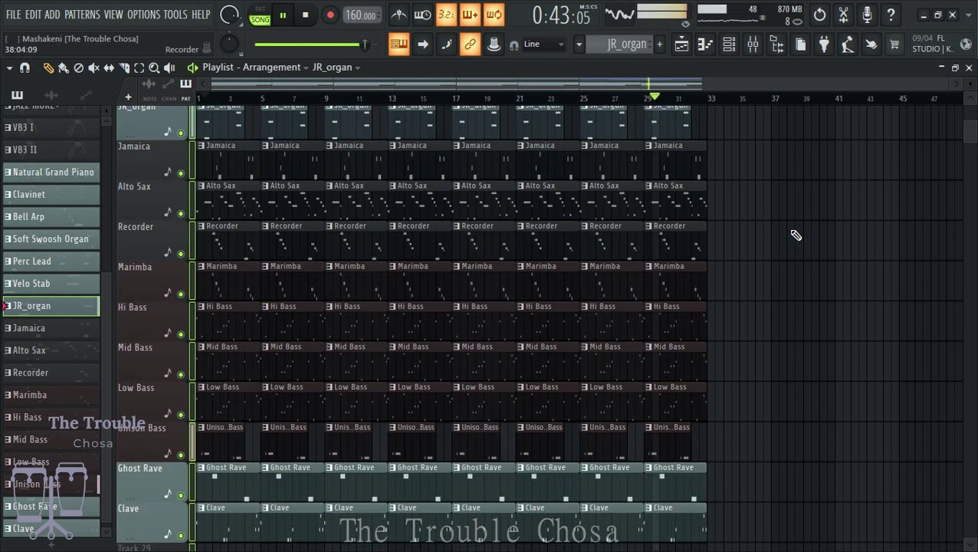
scroll(793, 230, up, 14)
scroll(782, 222, up, 4)
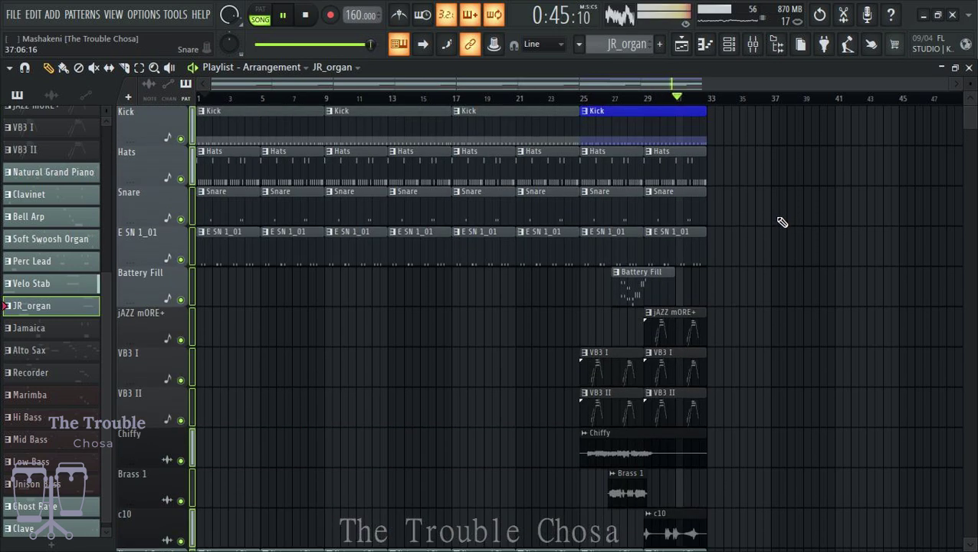
key(ctrl+a)
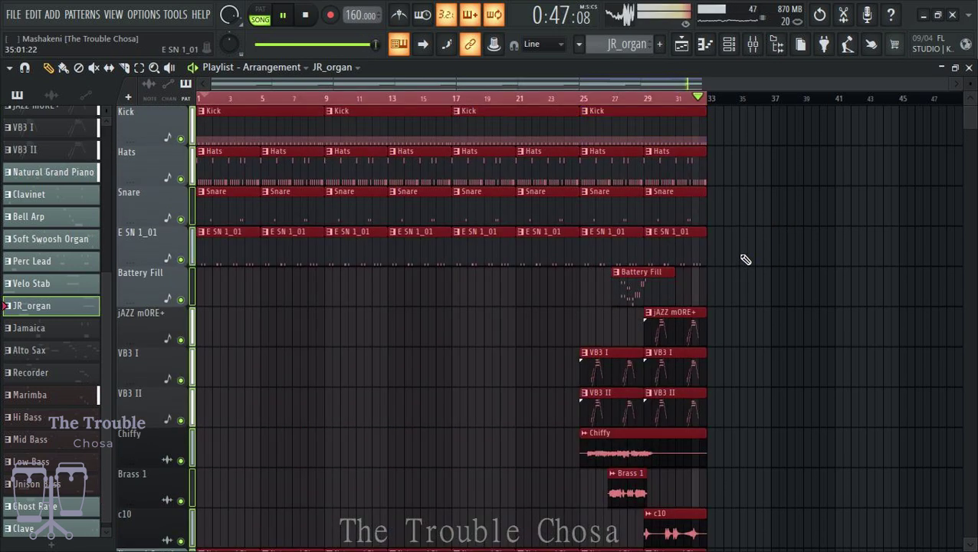
key(ctrl+b)
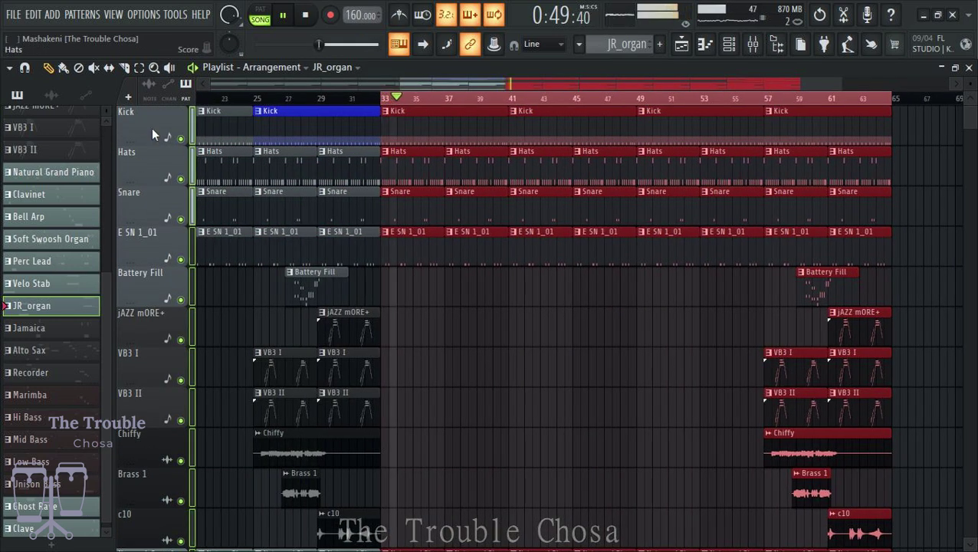
Try moving the first Battery Fill clip earlier to about bar 24, playing the song from around bar 23.
click(217, 98)
scroll(396, 243, down, 3)
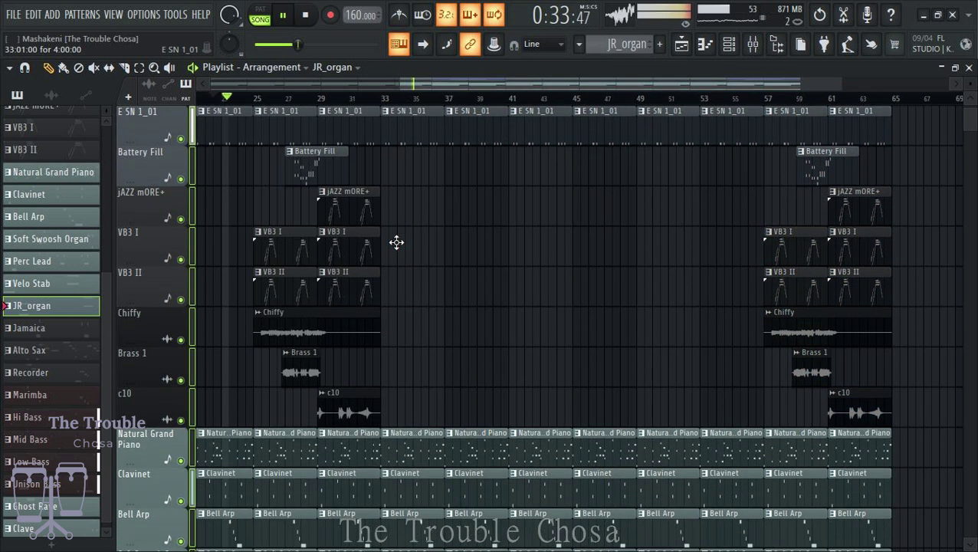
key(space)
drag(312, 167, 242, 176)
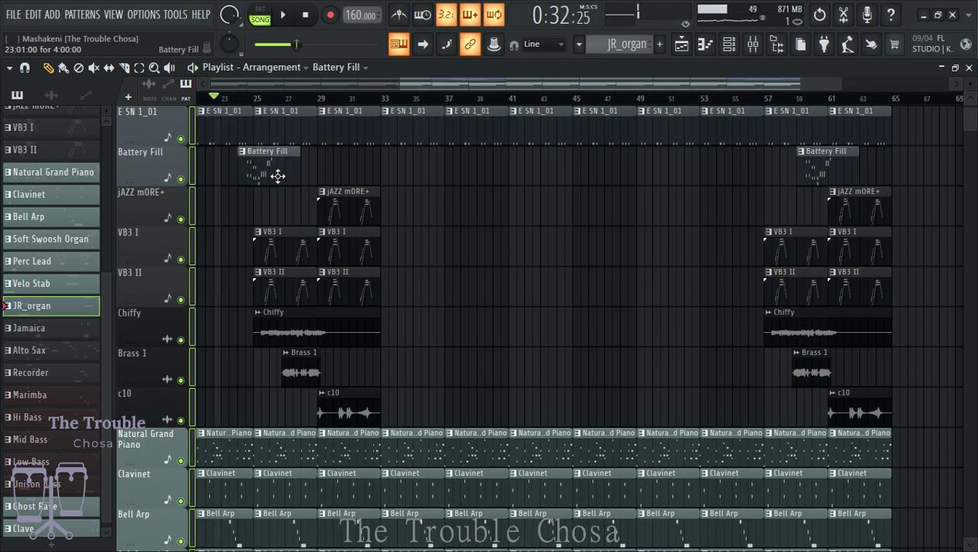
key(space)
scroll(502, 191, up, 3)
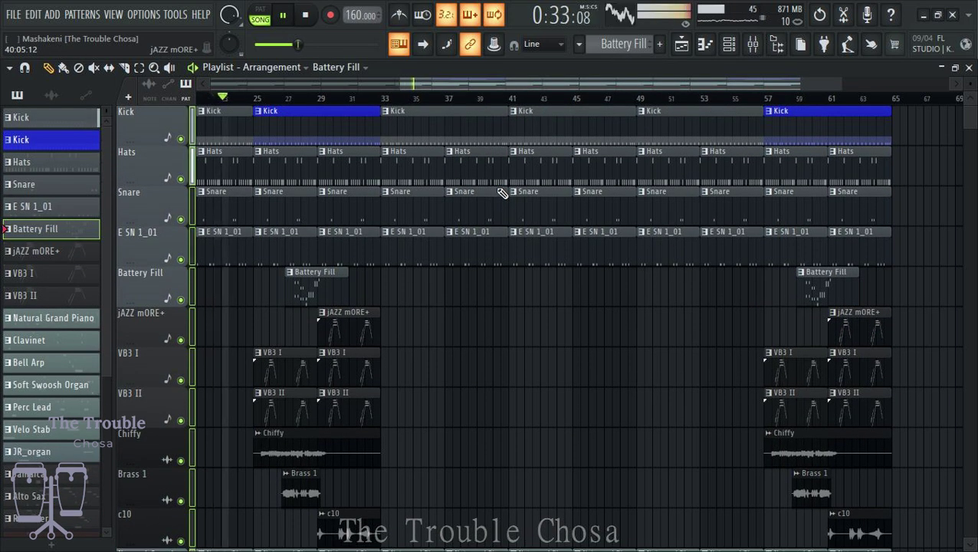
scroll(543, 296, down, 3)
scroll(536, 299, up, 3)
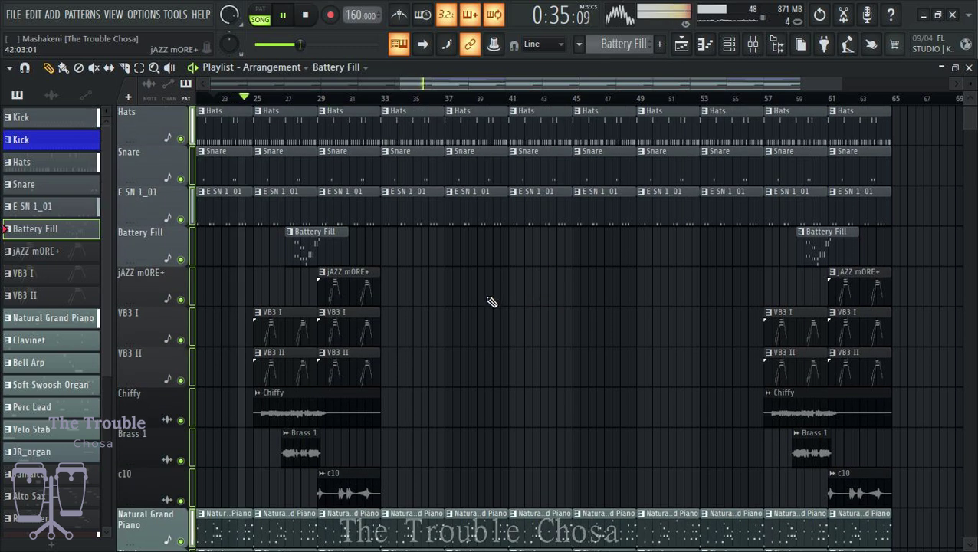
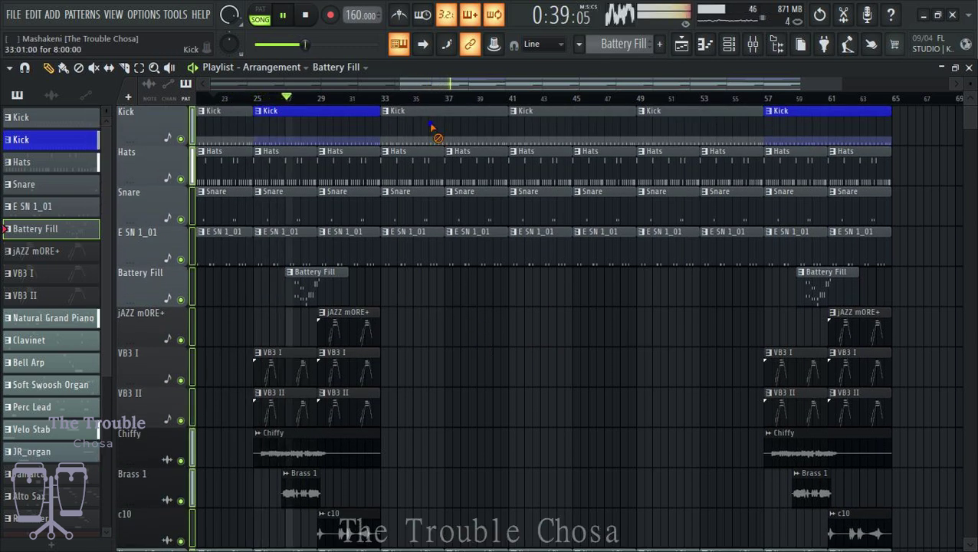
Replace the grey Kick clip at bar 33 with the blue Kick clip, select the Battery Fill pattern and stop playback.
click(393, 131)
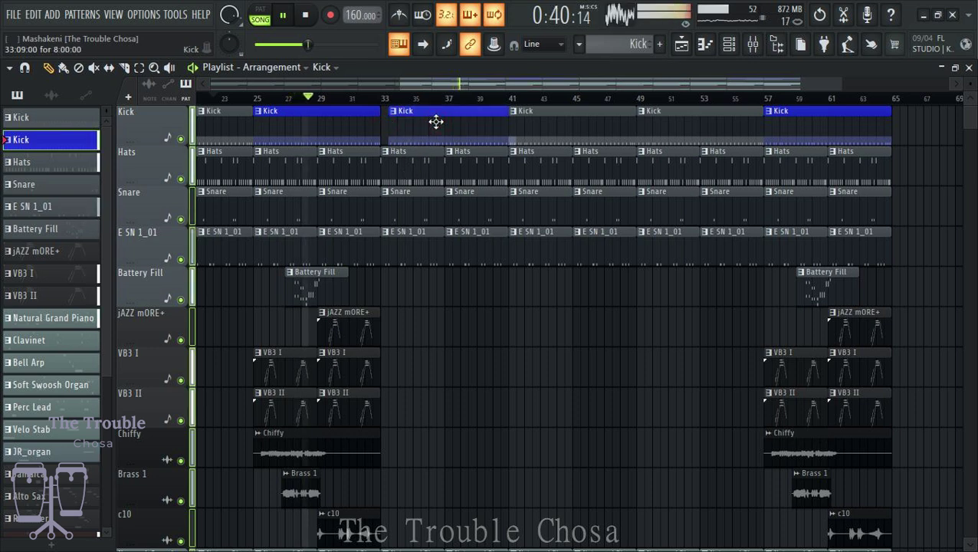
click(320, 289)
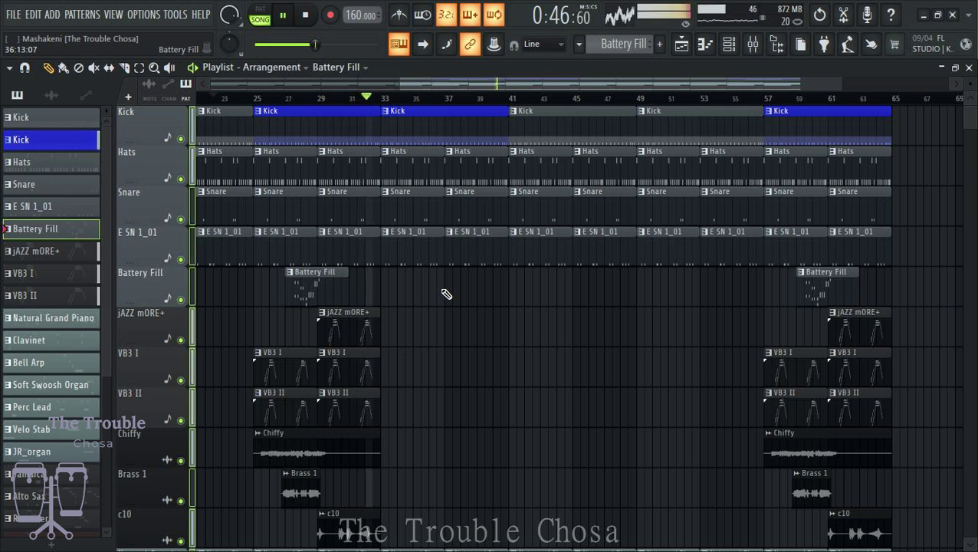
key(space)
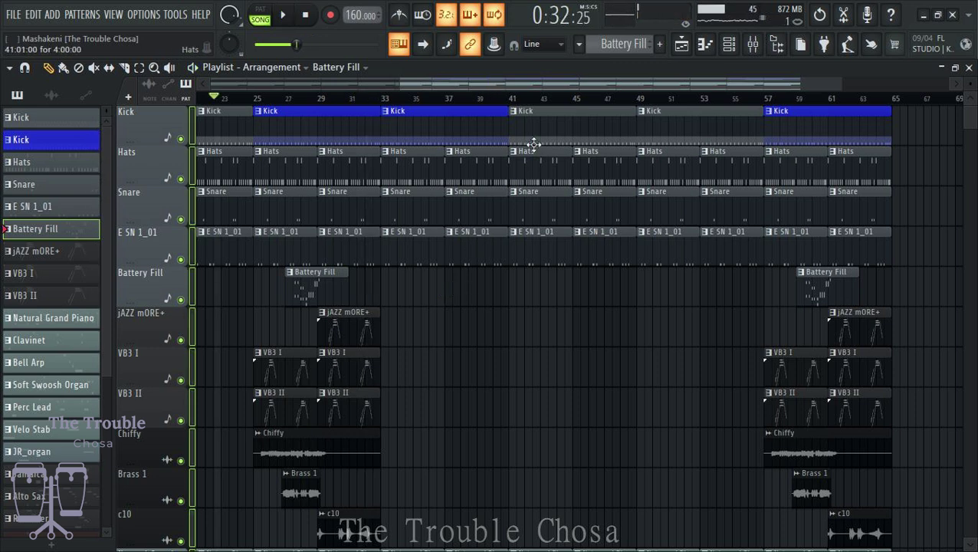
Move the blue Kick clip from bar 33 to bar 37, parking the grey Kick clip from bar 41 on the Battery Fill track.
drag(533, 144, 538, 343)
drag(434, 111, 489, 110)
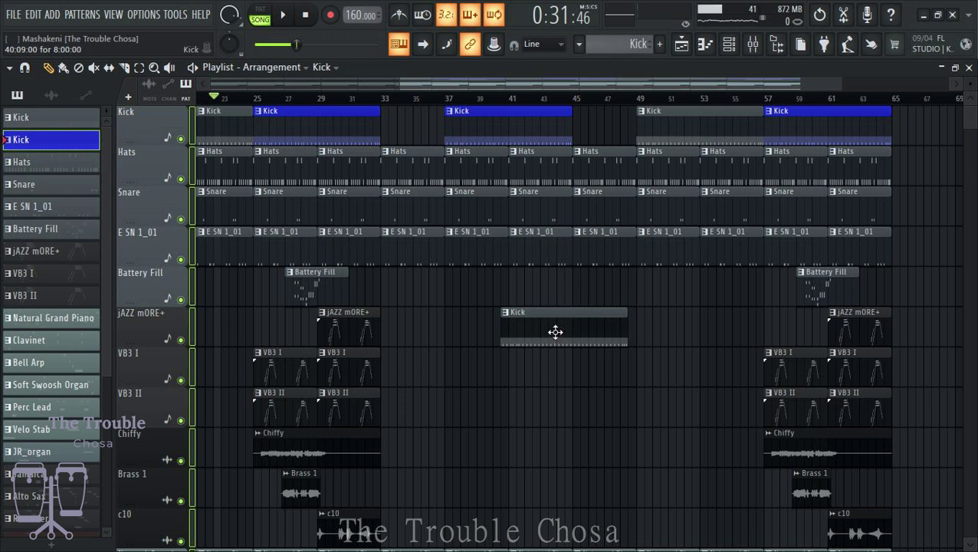
drag(554, 331, 495, 285)
Create a grey Kick clip shortened to four bars and place it at bar 33 on the Kick track.
click(455, 331)
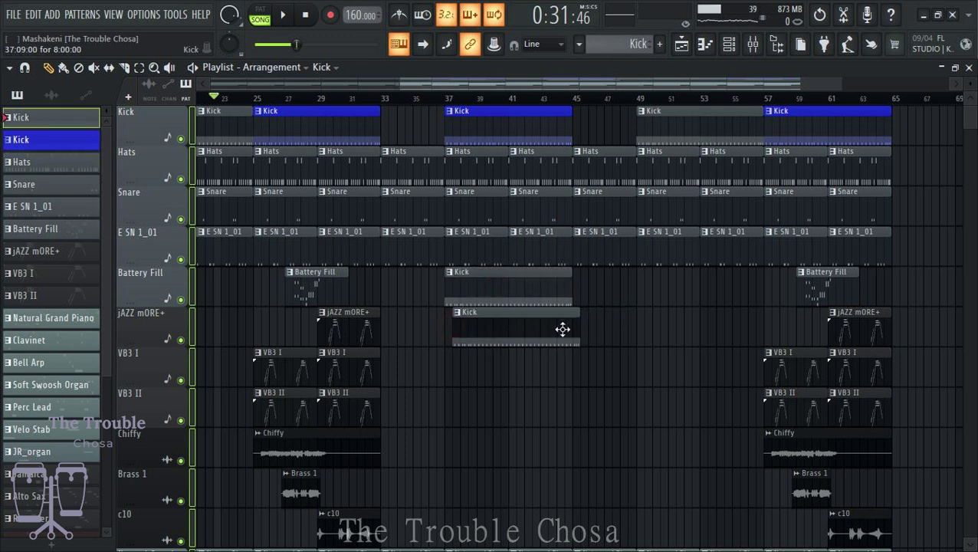
drag(569, 330, 502, 335)
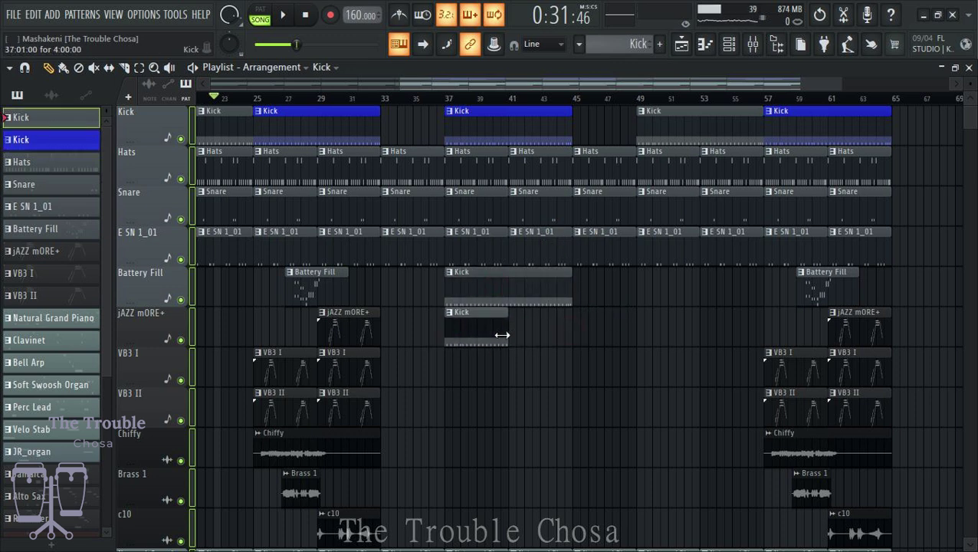
right_click(480, 335)
click(382, 133)
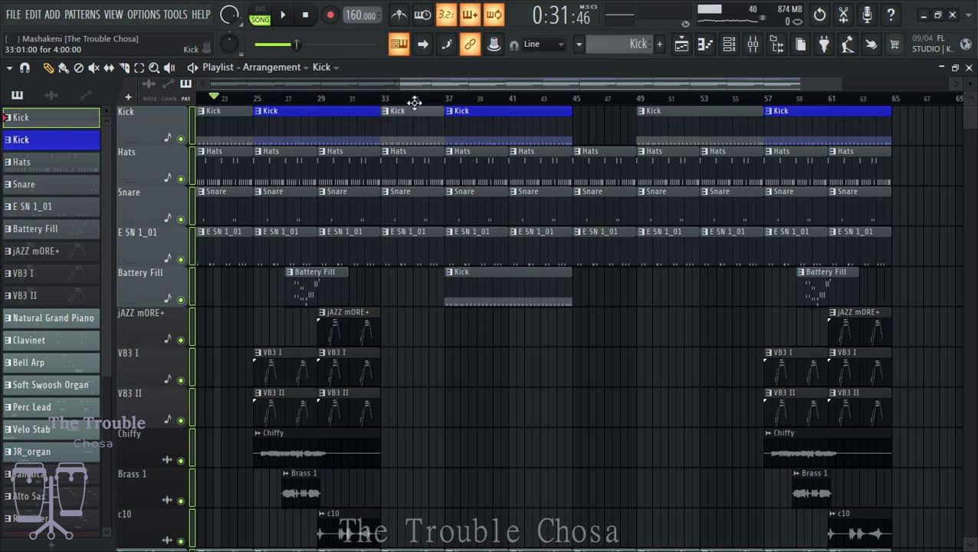
With the song playing, move the parked grey Kick clip to bar 45 on the Kick track and add a Battery Fill clip at about bar 43.
key(space)
drag(447, 291, 604, 121)
click(323, 290)
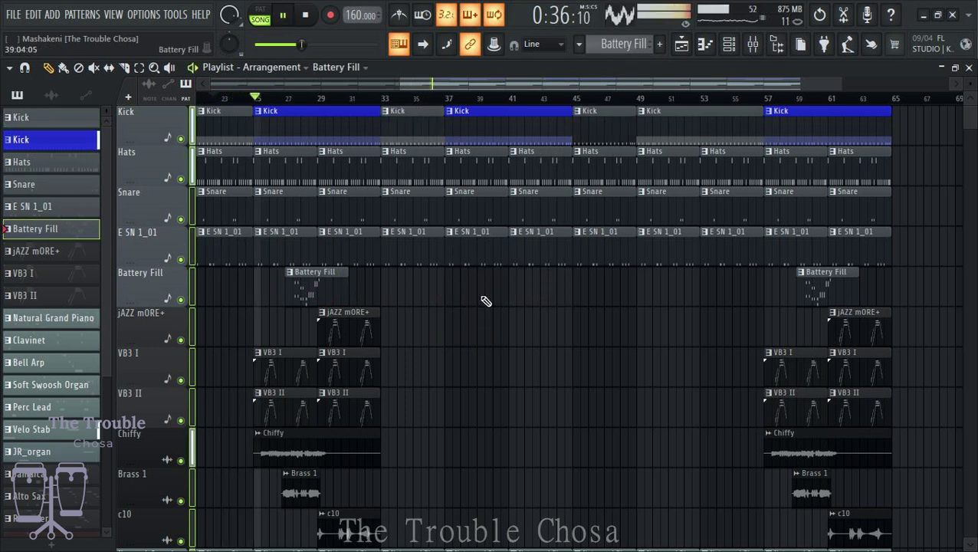
click(541, 289)
Review the playlist tracks and the Channel rack while the song plays through bars 30 to 41.
scroll(571, 356, down, 10)
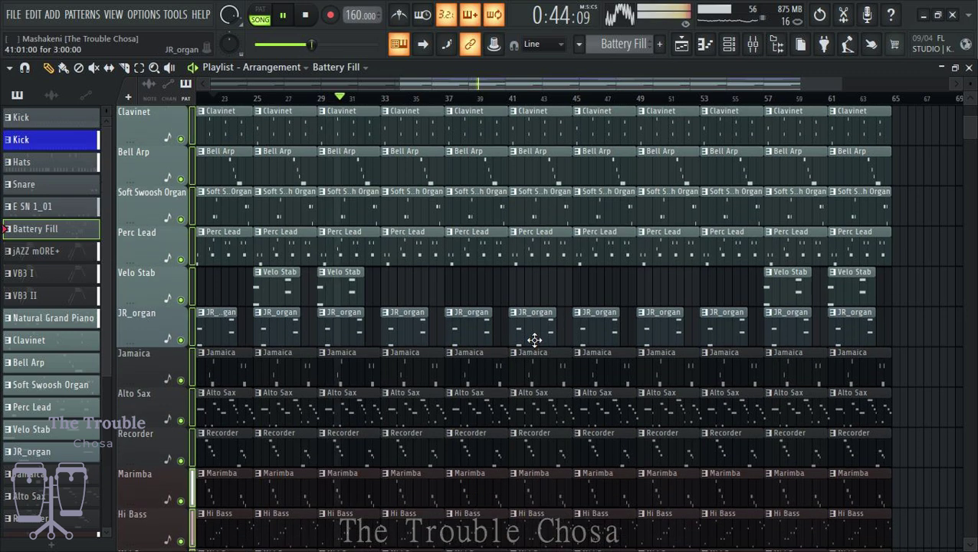
scroll(464, 258, up, 10)
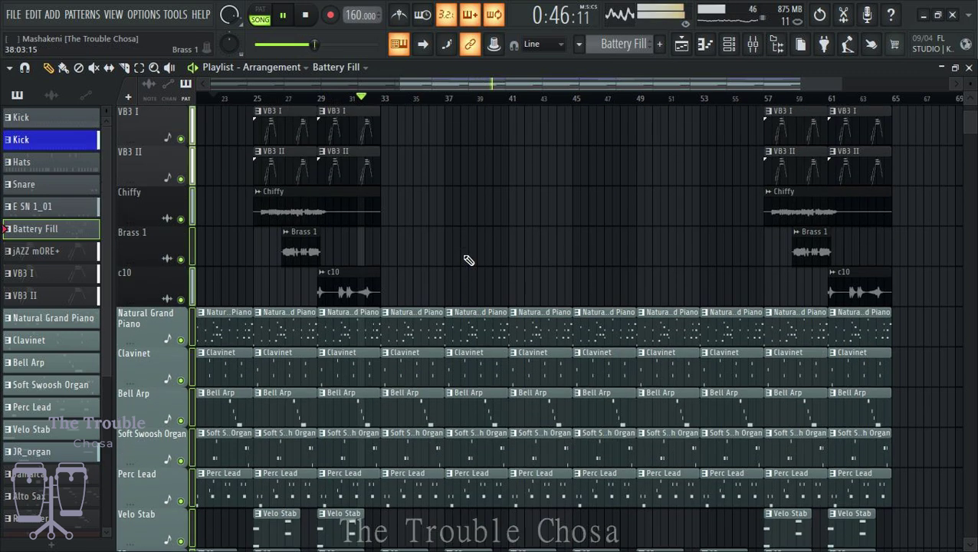
scroll(468, 259, down, 2)
scroll(492, 251, up, 2)
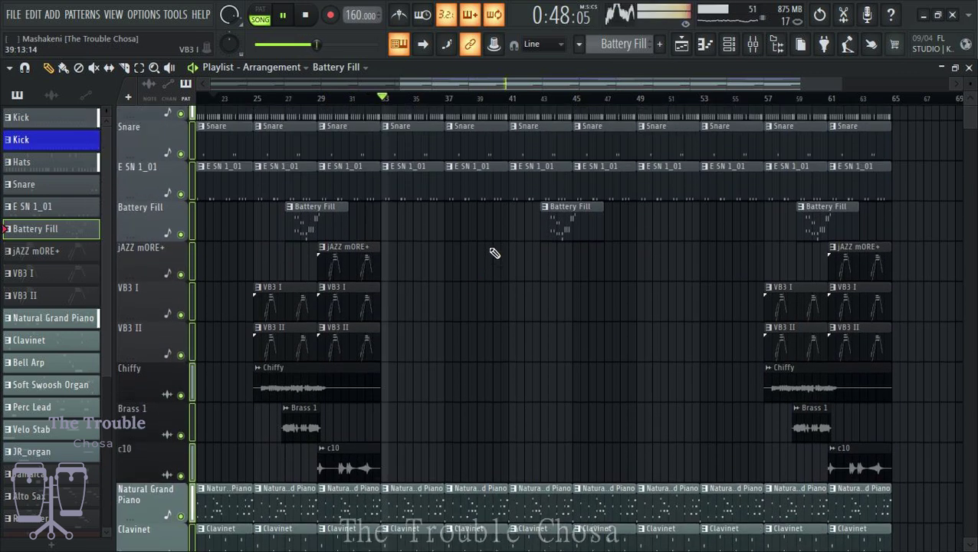
scroll(491, 246, down, 1)
scroll(494, 261, down, 7)
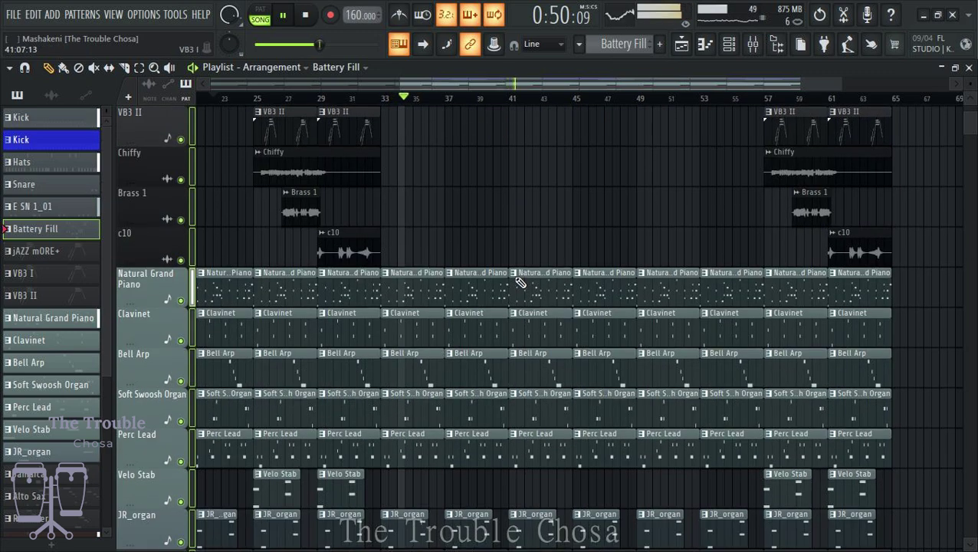
scroll(504, 285, down, 2)
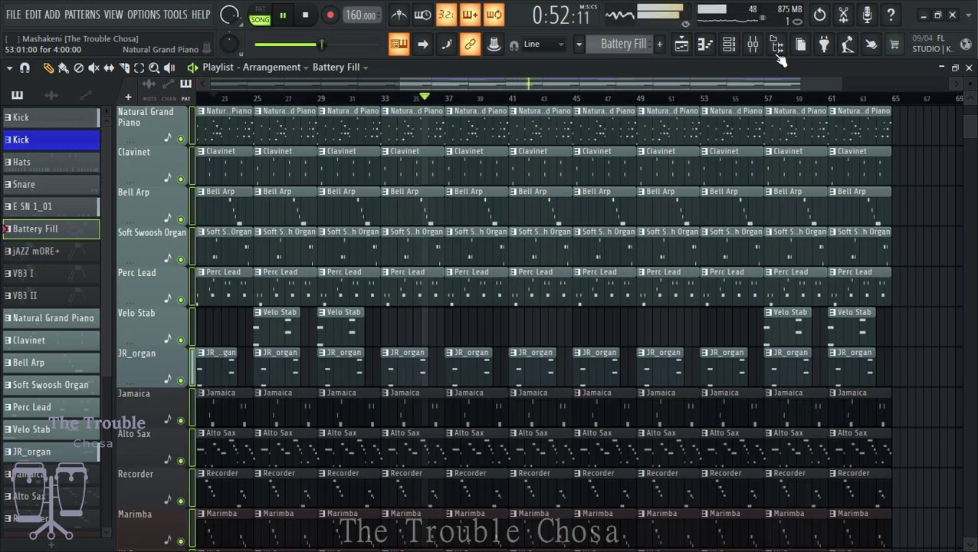
click(729, 43)
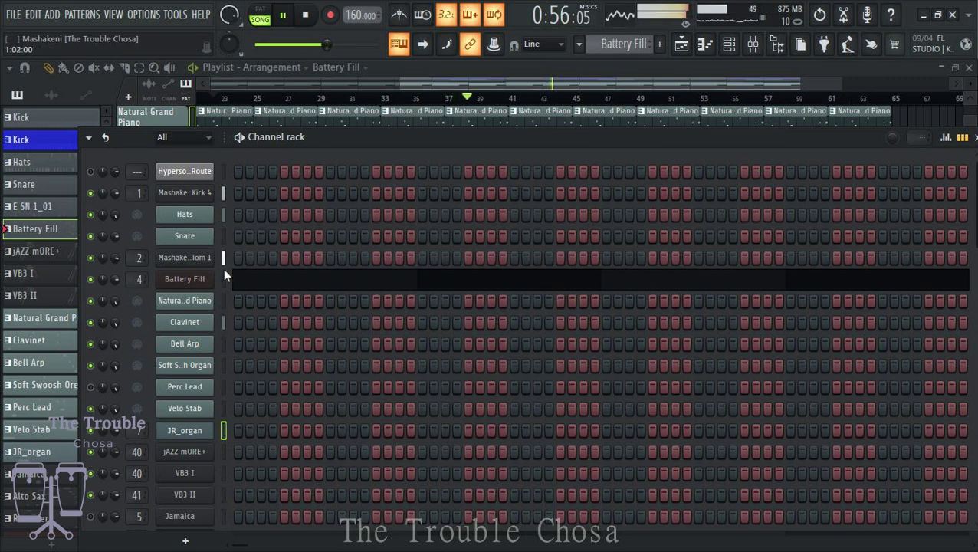
key(F6)
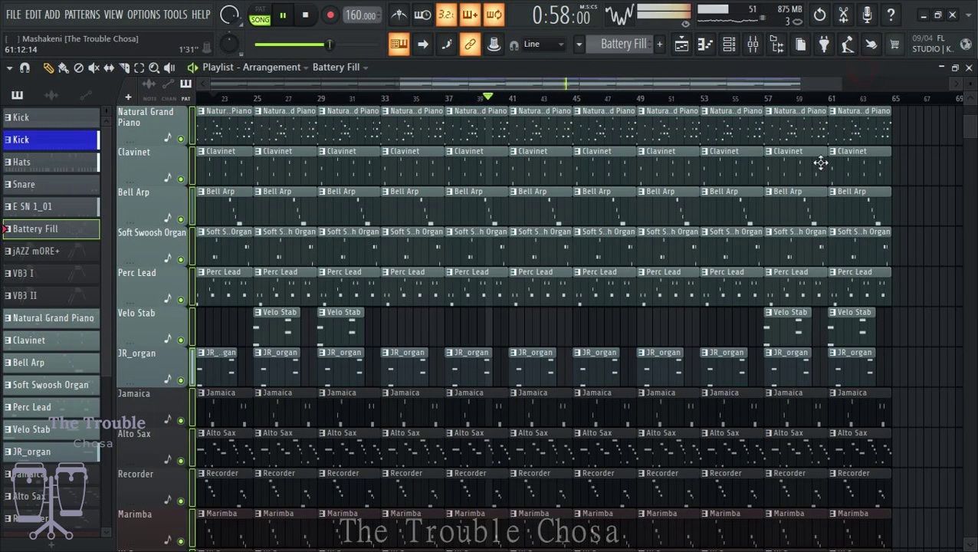
scroll(713, 292, up, 3)
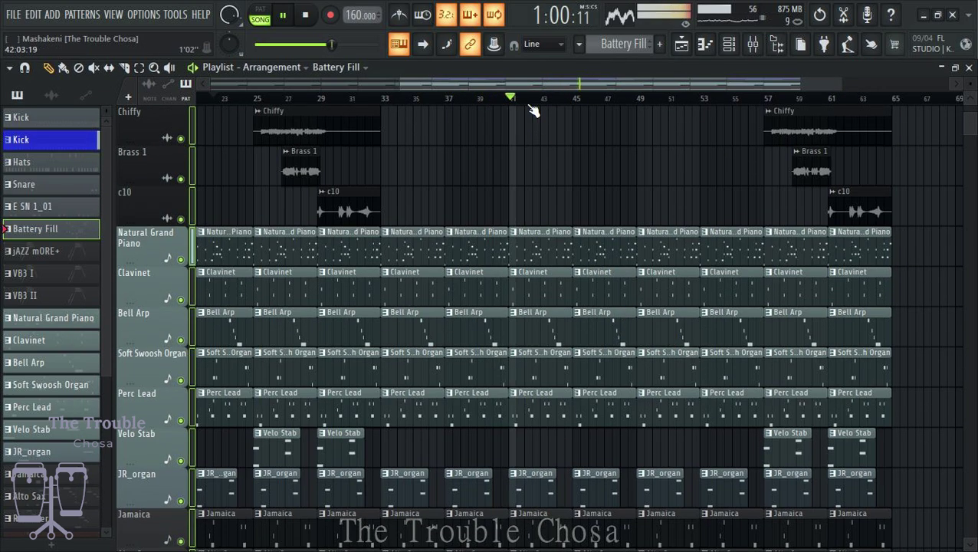
scroll(530, 109, down, 2)
scroll(699, 452, up, 2)
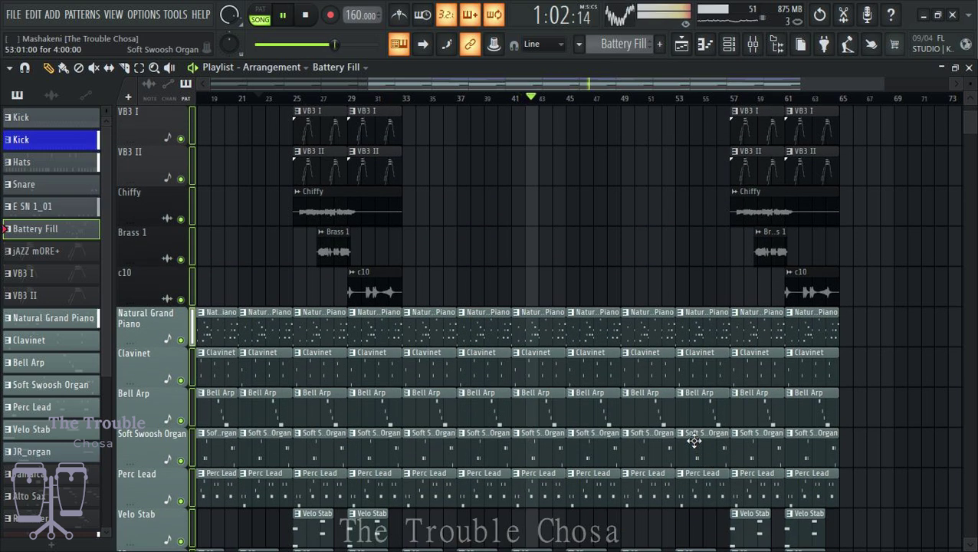
Inspect the Bell Arp notes in the piano roll, return to the playlist and save the project.
double_click(550, 423)
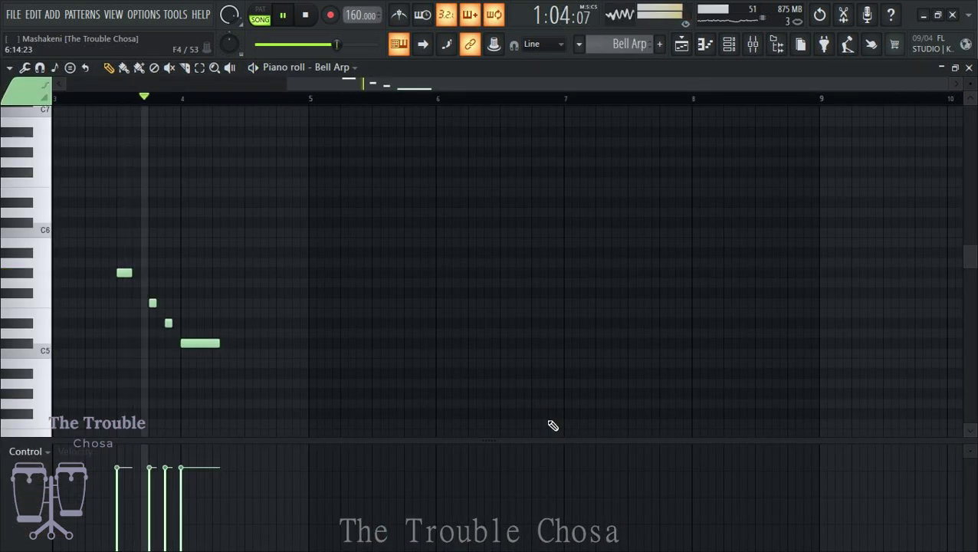
key(ctrl+Down)
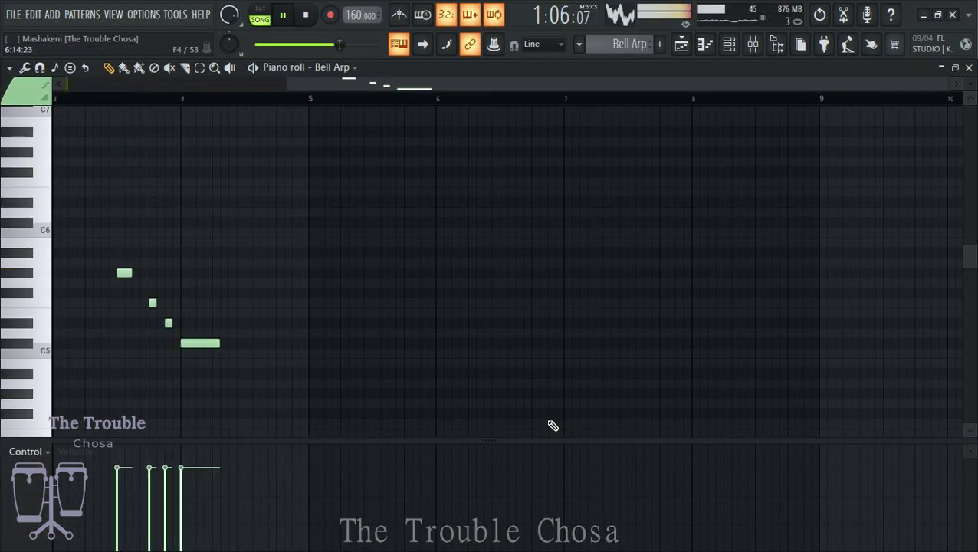
click(969, 68)
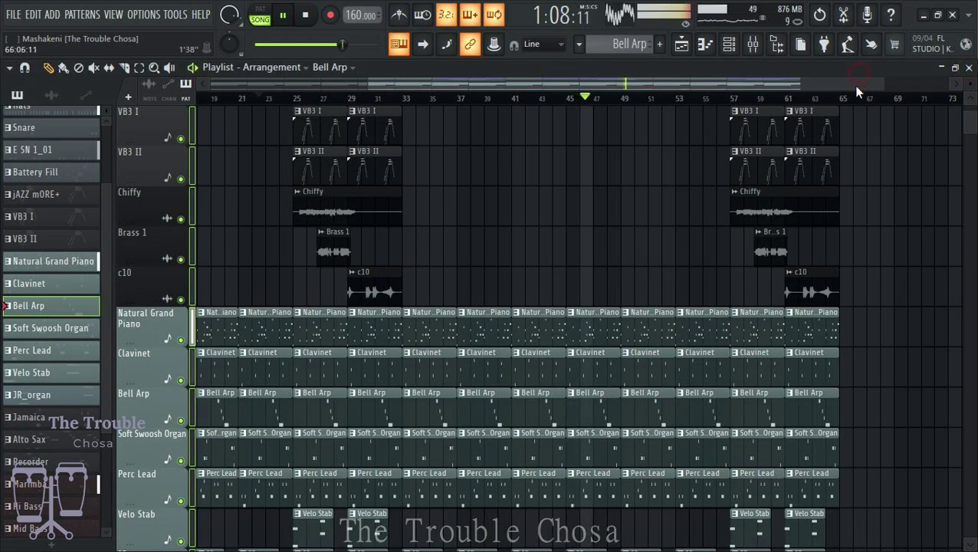
key(ctrl+s)
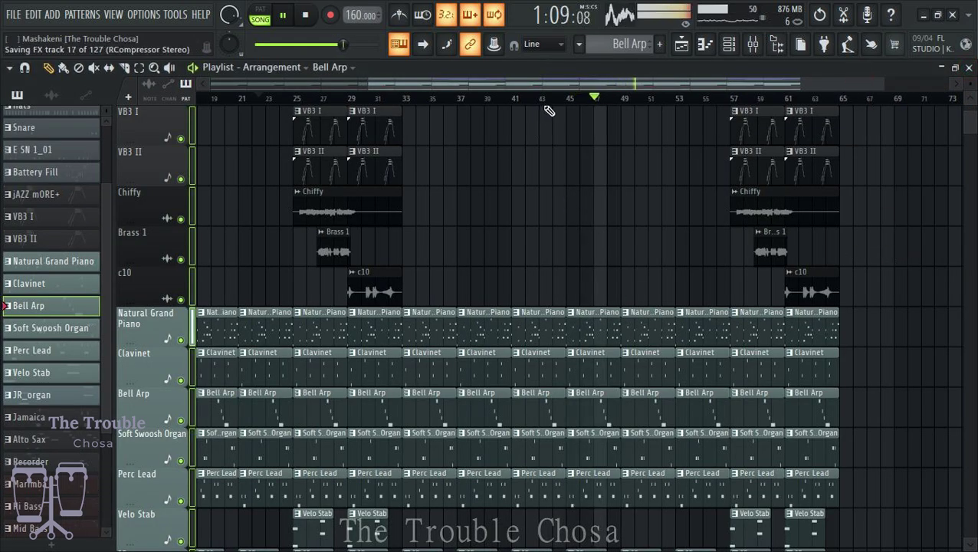
Delete every second Bell Arp clip across the arrangement, keeping those at bars 1, 9, 17, 25, 33, 41, 49 and 57.
scroll(556, 103, down, 1)
scroll(688, 261, up, 4)
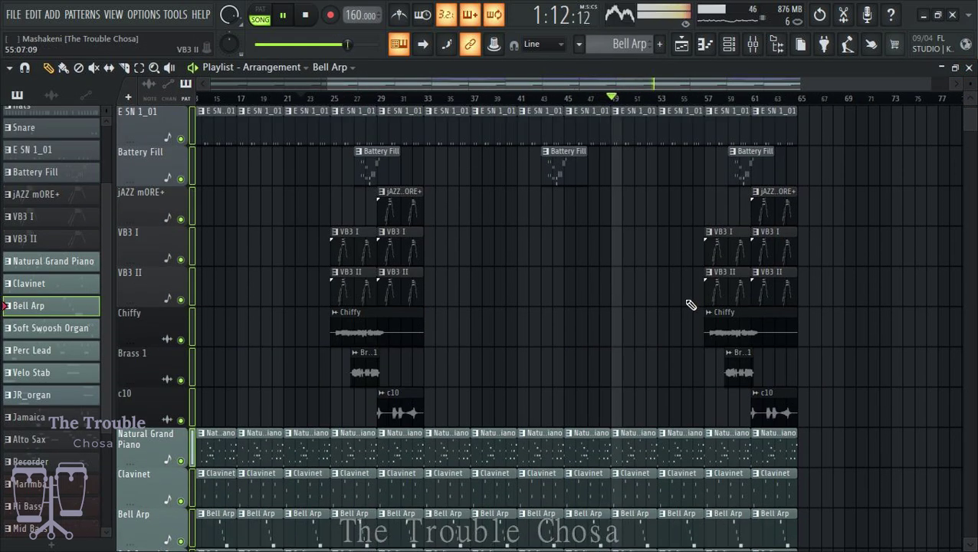
scroll(689, 299, up, 3)
scroll(686, 276, down, 7)
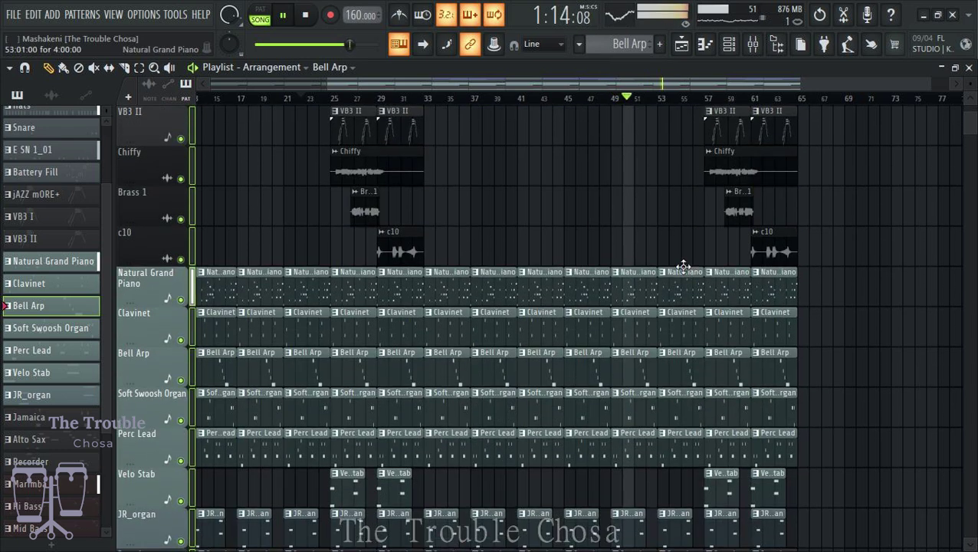
right_click(687, 377)
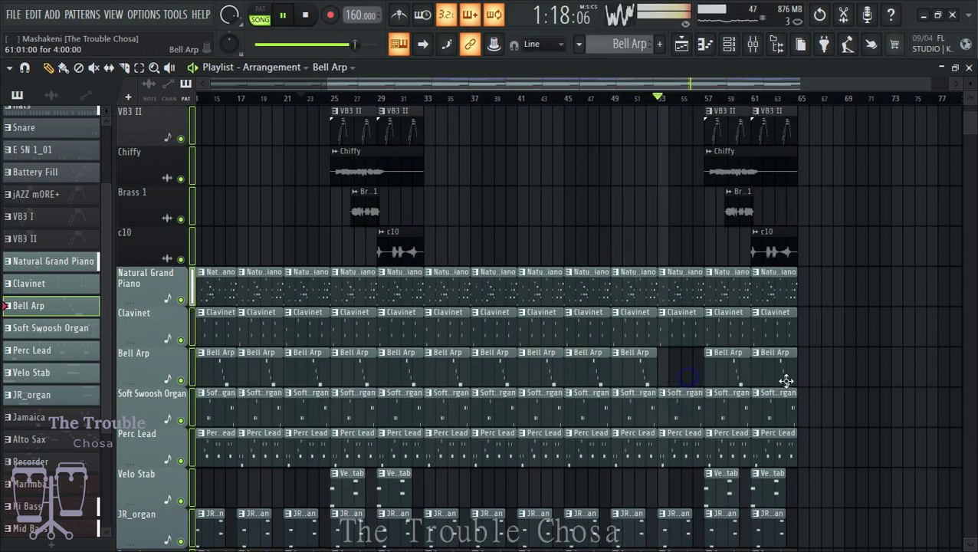
right_click(770, 375)
right_click(572, 375)
right_click(485, 377)
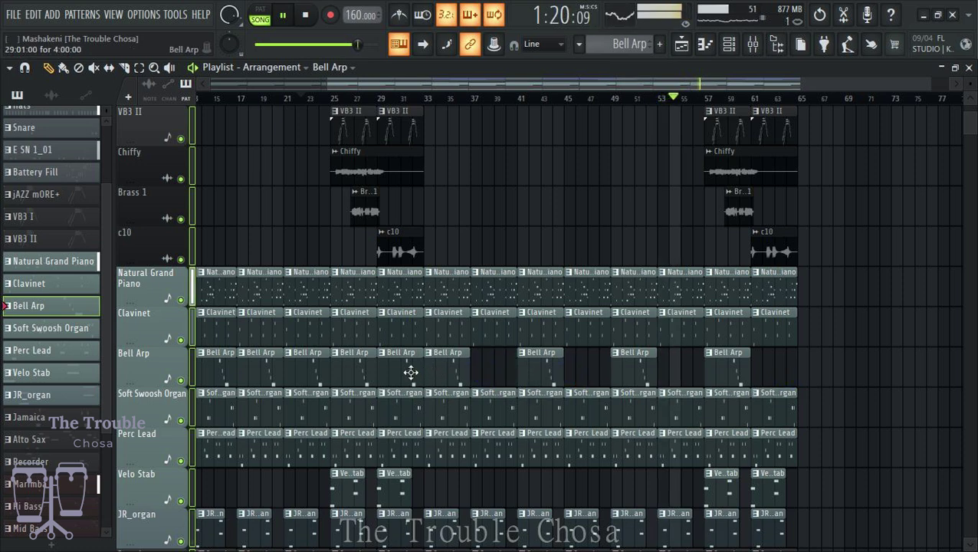
right_click(390, 376)
right_click(314, 377)
right_click(230, 370)
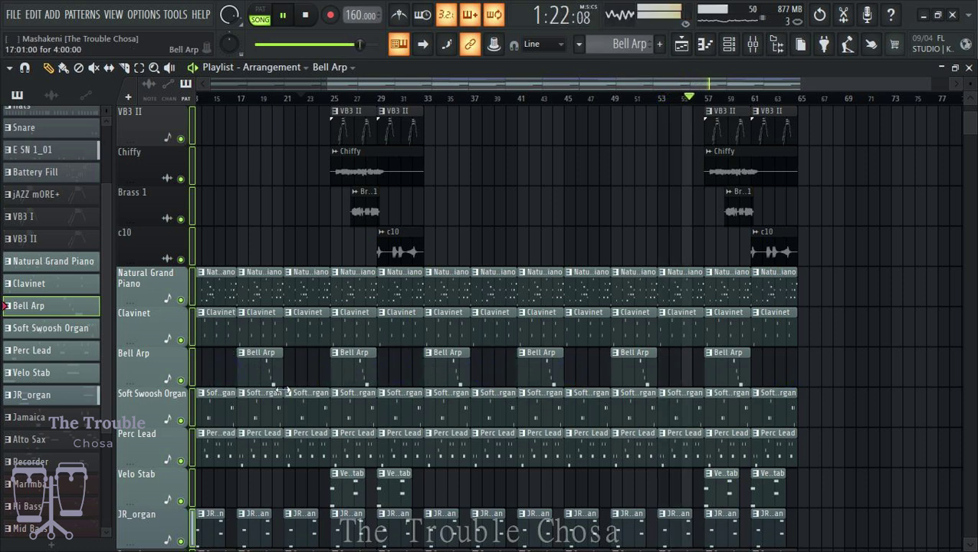
scroll(160, 82, left, 5)
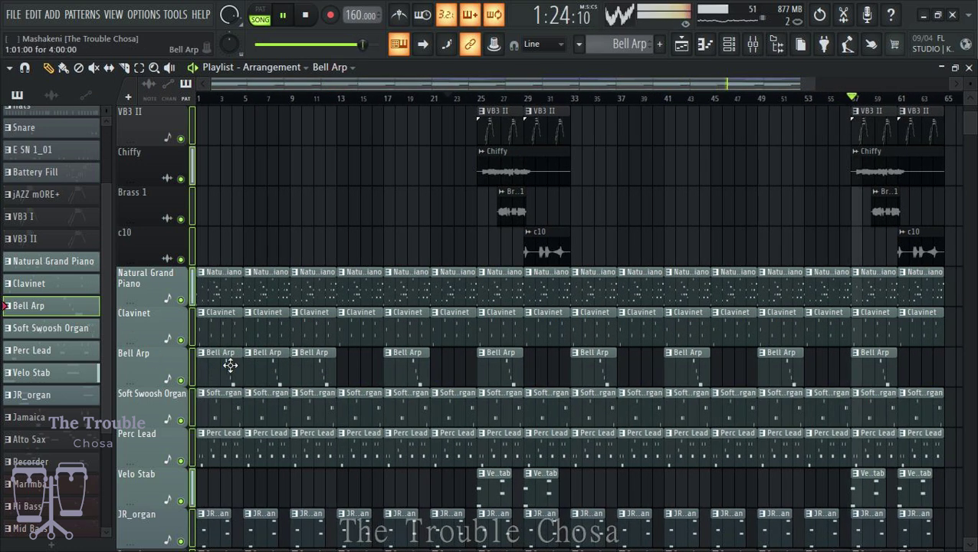
right_click(269, 349)
scroll(408, 104, down, 1)
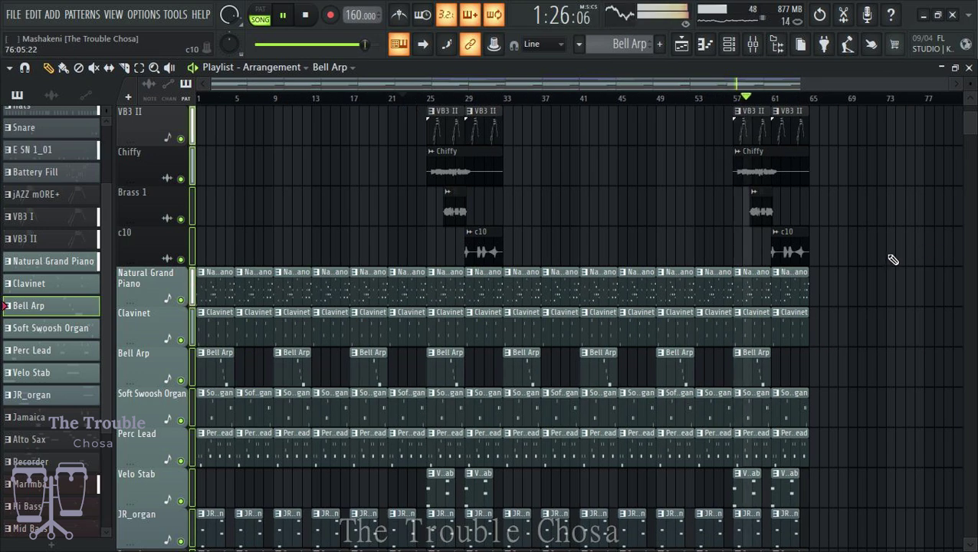
Replay the song from about bar 28 and add another Battery Fill clip at about bar 31, just after the first fill.
scroll(889, 256, up, 5)
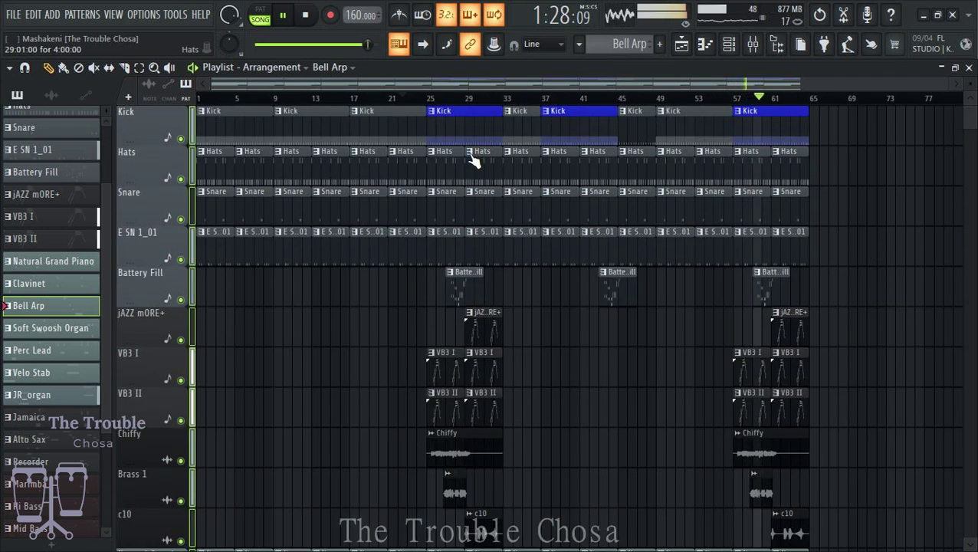
click(458, 98)
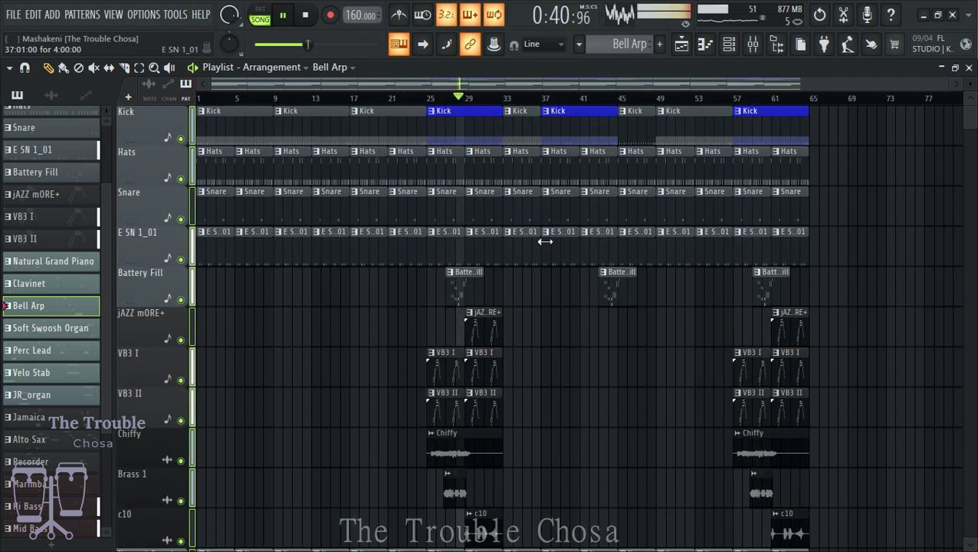
scroll(552, 246, down, 8)
scroll(551, 246, up, 8)
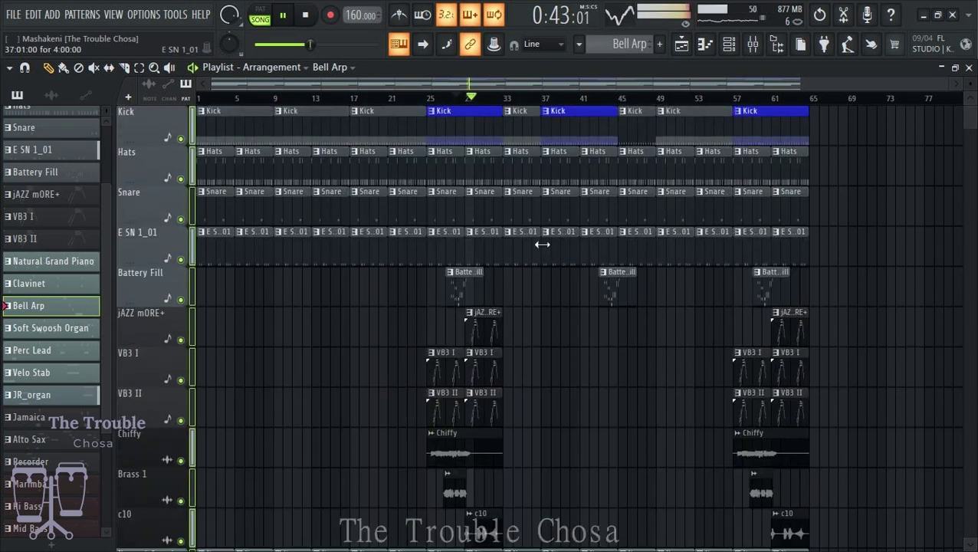
scroll(514, 98, up, 5)
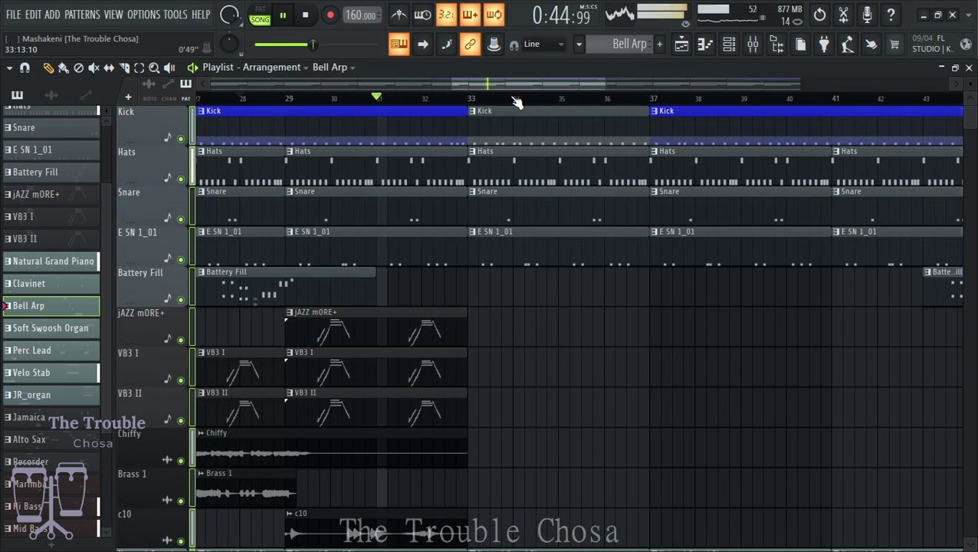
click(313, 283)
click(387, 284)
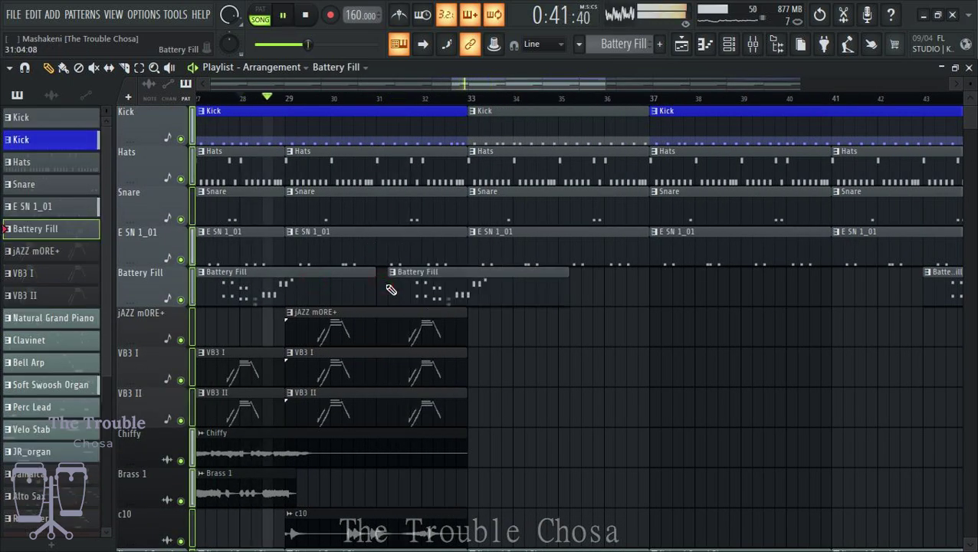
Trim the second Battery Fill clip to start at bar 33 and delete the Hi, Mid and Low Bass clips across bars 33 to 41.
drag(401, 287, 481, 283)
scroll(633, 273, down, 10)
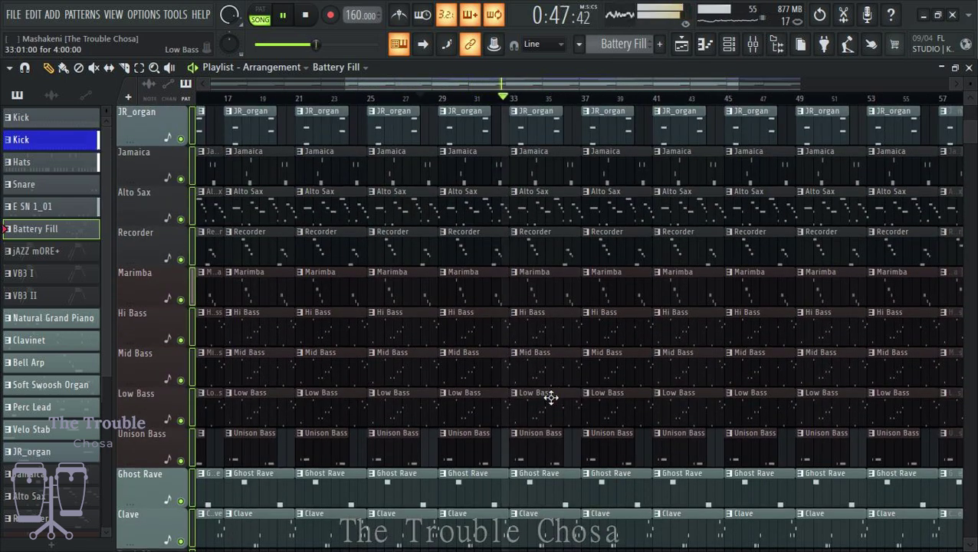
right_click(555, 399)
right_click(554, 364)
right_click(552, 335)
right_click(604, 358)
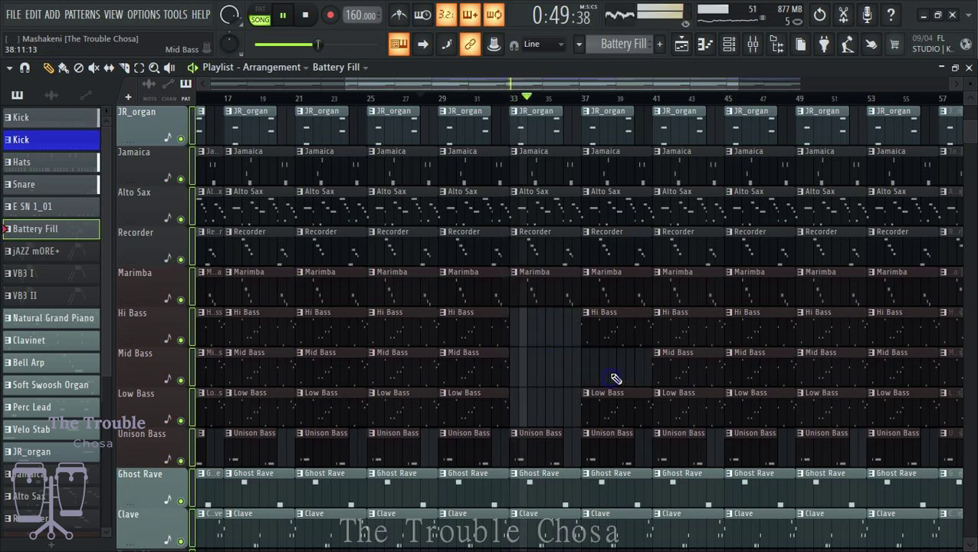
right_click(610, 395)
right_click(613, 337)
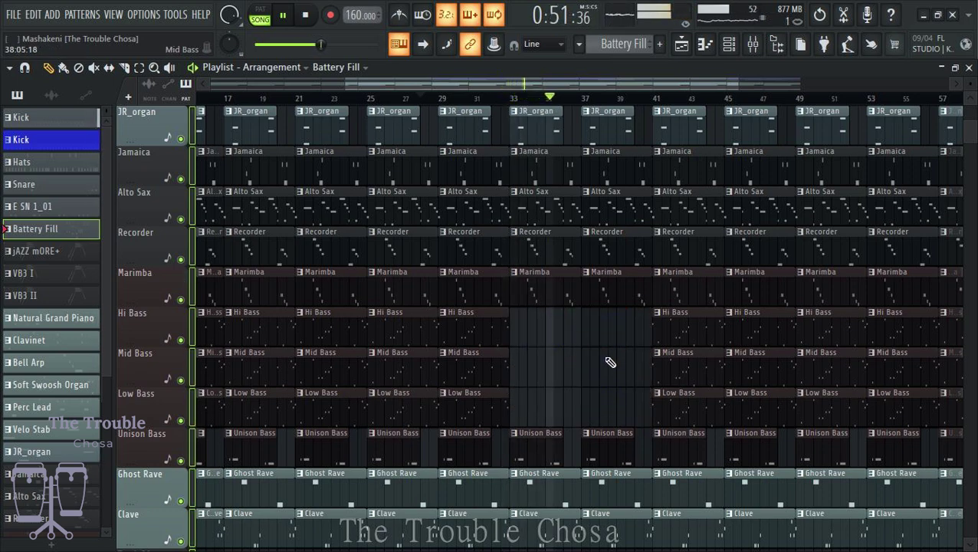
Trim the bass clips at bar 41 so Mid Bass ends at bar 43 and Hi and Low Bass start there.
scroll(694, 321, up, 6)
scroll(694, 319, up, 5)
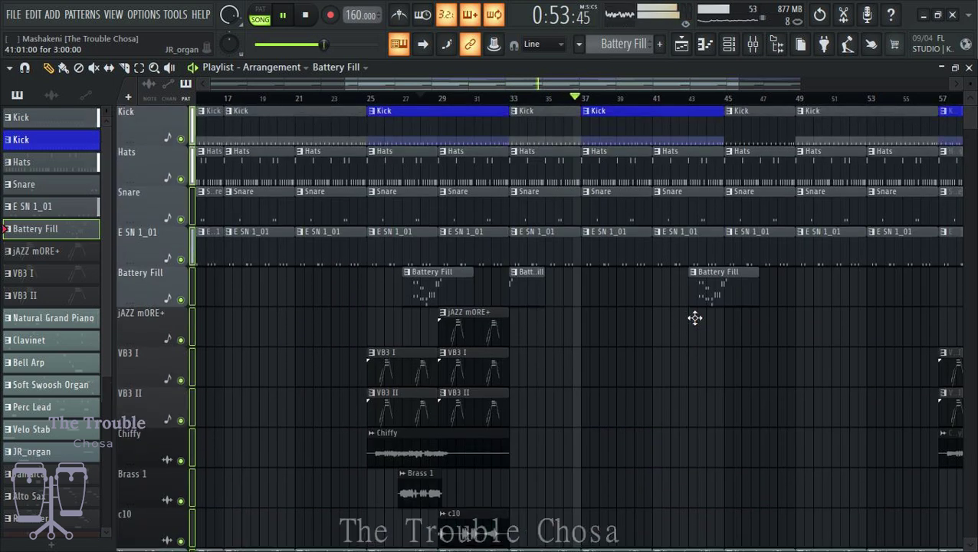
scroll(734, 334, down, 10)
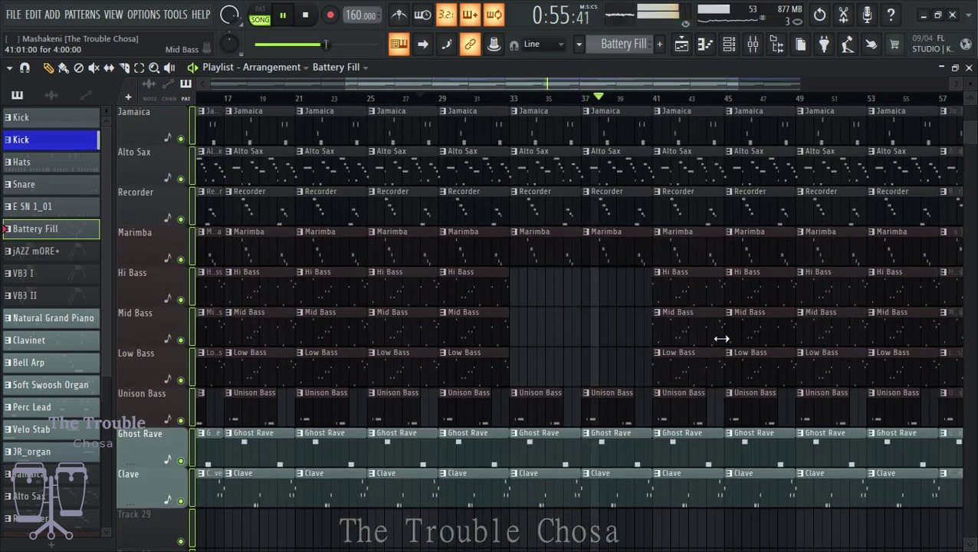
drag(721, 337, 687, 338)
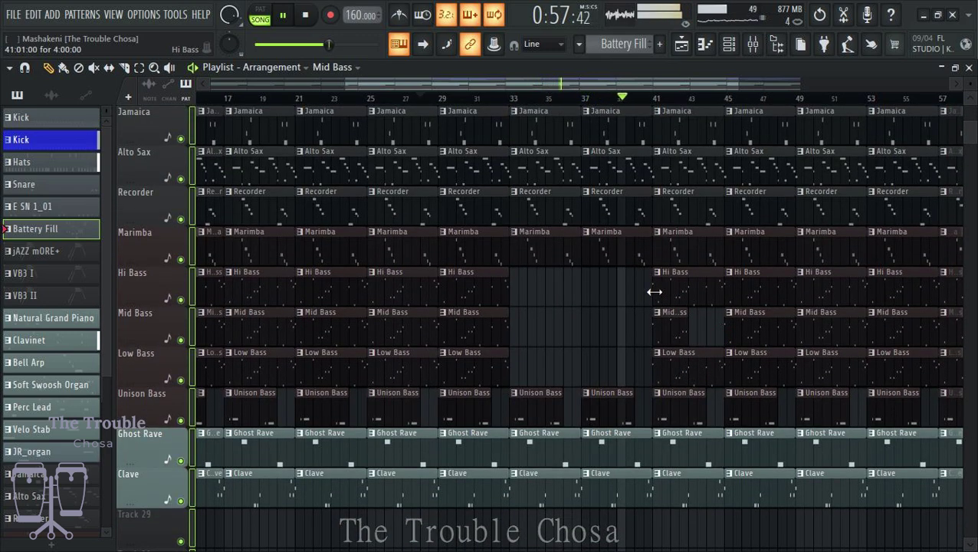
drag(653, 290, 682, 287)
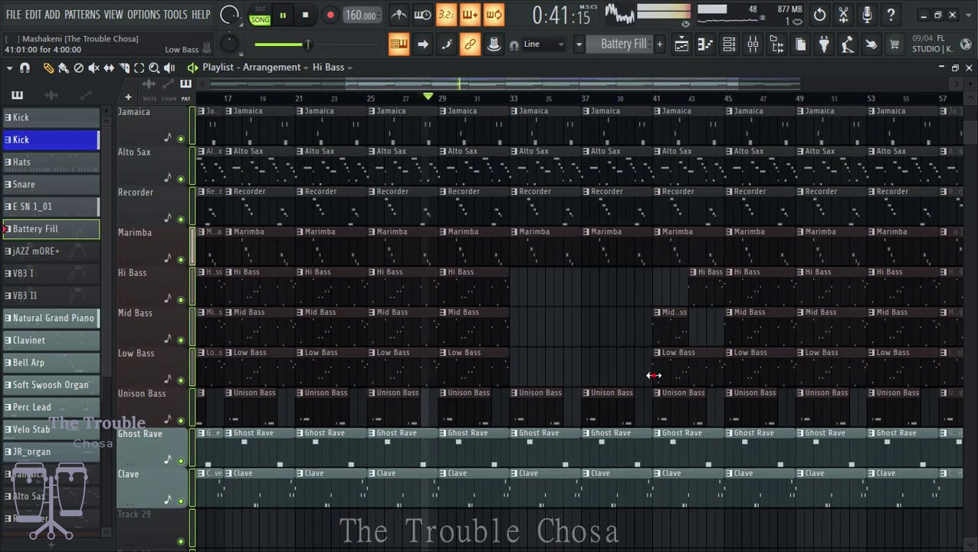
drag(652, 375, 685, 369)
Delete the Marimba clips at bars 37 and 41.
scroll(667, 332, up, 2)
scroll(668, 332, up, 3)
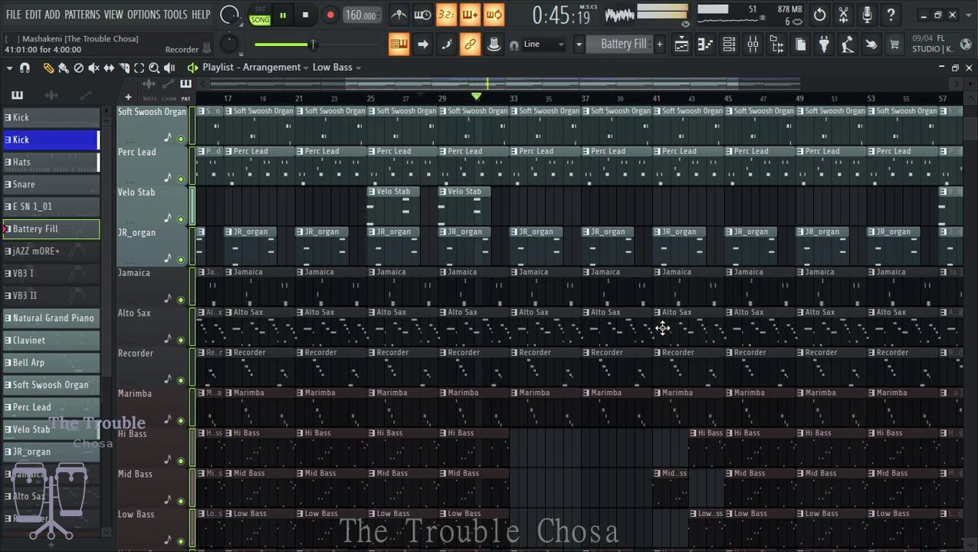
scroll(662, 328, up, 3)
scroll(661, 327, down, 5)
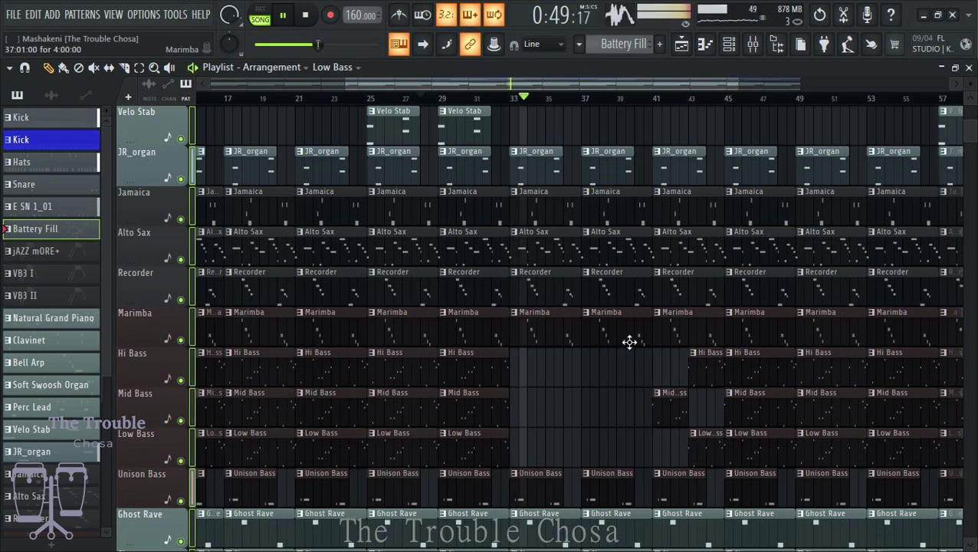
right_click(628, 331)
right_click(668, 341)
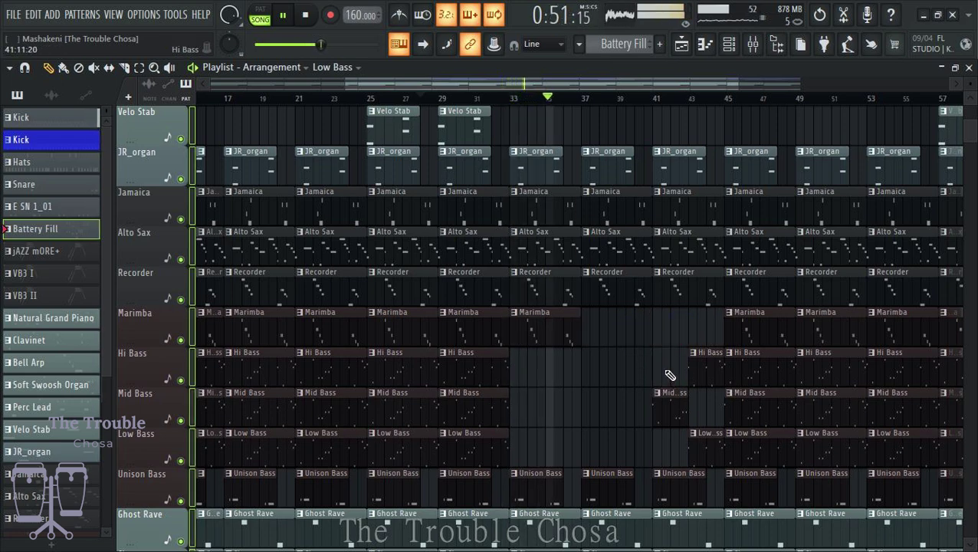
Delete the Alto Sax clips at bars 29 and 33 and return the playback position to about bar 28.
scroll(633, 365, up, 5)
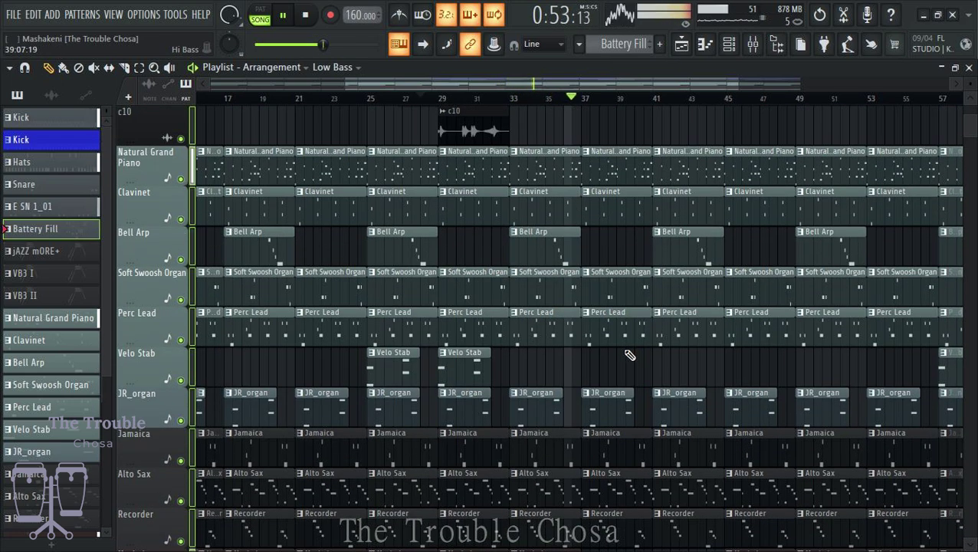
scroll(614, 373, down, 2)
right_click(544, 368)
right_click(460, 369)
click(425, 98)
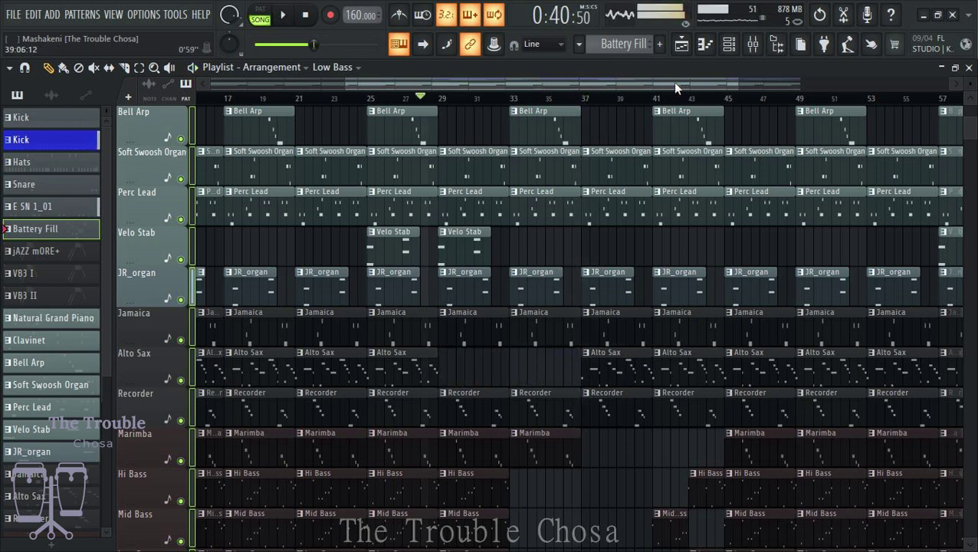
Audition the arrangement with channels muted in the channel rack and delete the Jamaica clip at bar 29.
click(727, 44)
scroll(388, 450, down, 5)
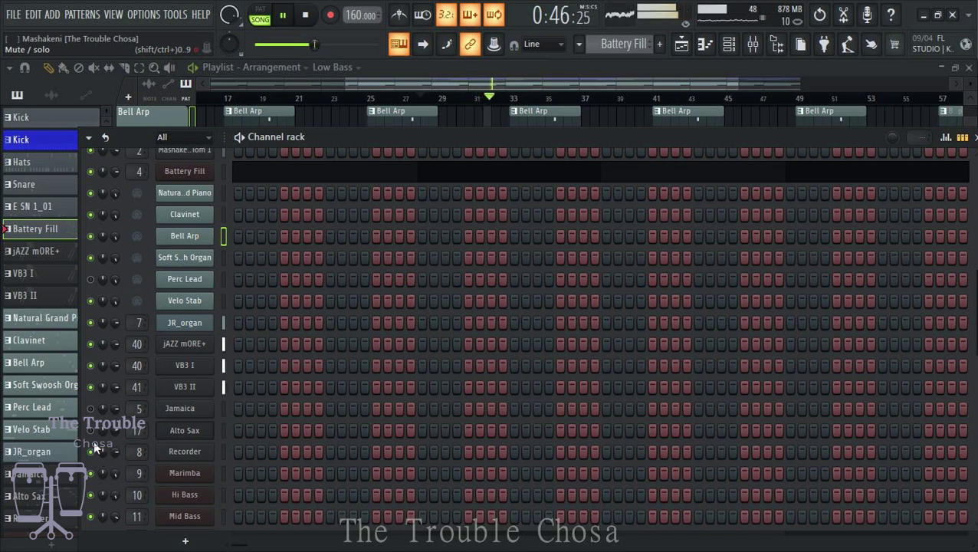
click(827, 71)
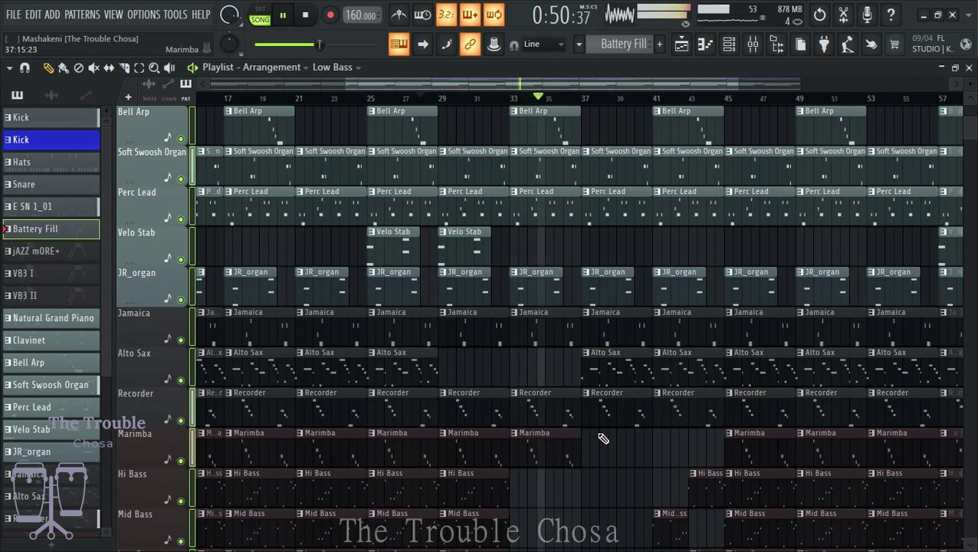
right_click(485, 337)
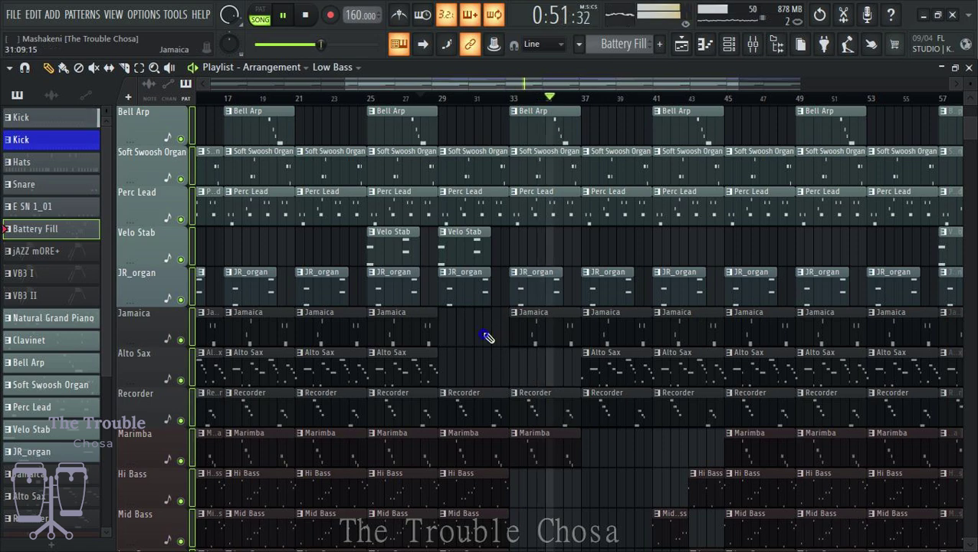
Check the mixer levels and audition the section with the Perc Lead and Jamaica channels muted.
click(752, 44)
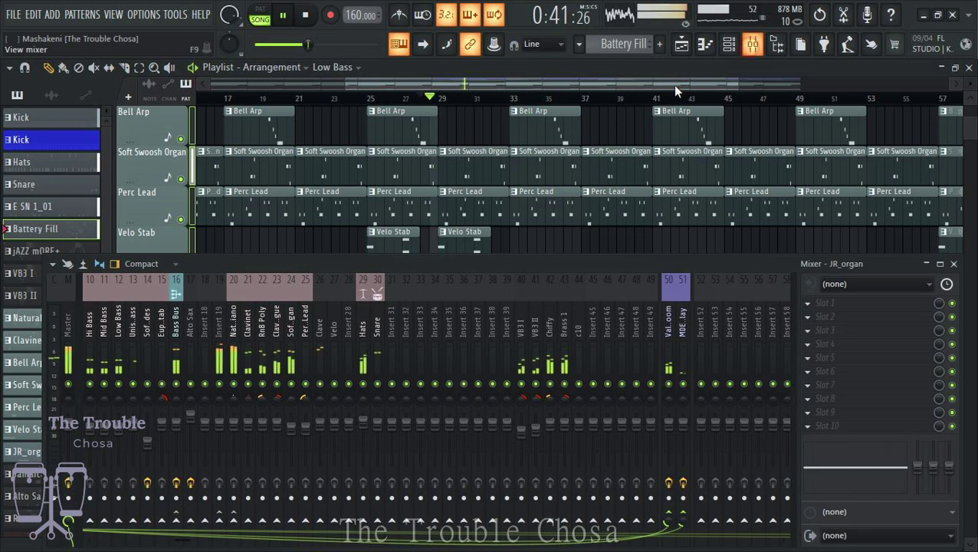
click(728, 44)
scroll(259, 386, down, 4)
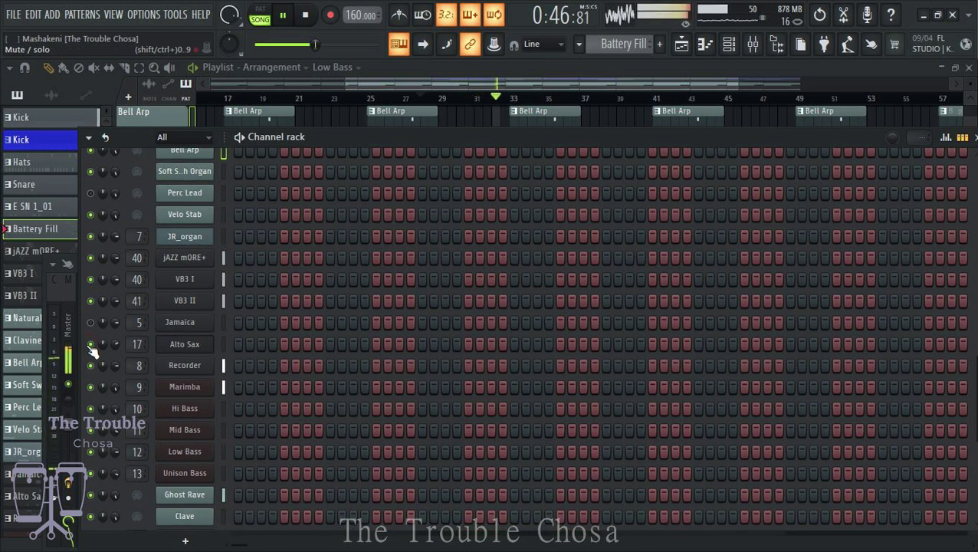
click(829, 74)
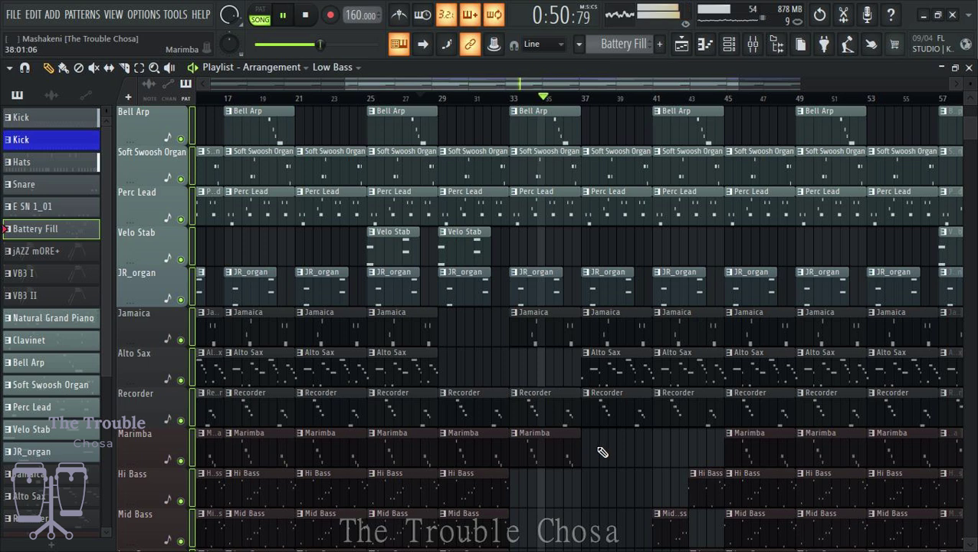
Delete the Jamaica clips before bar 29 and from bar 45 onward.
right_click(760, 325)
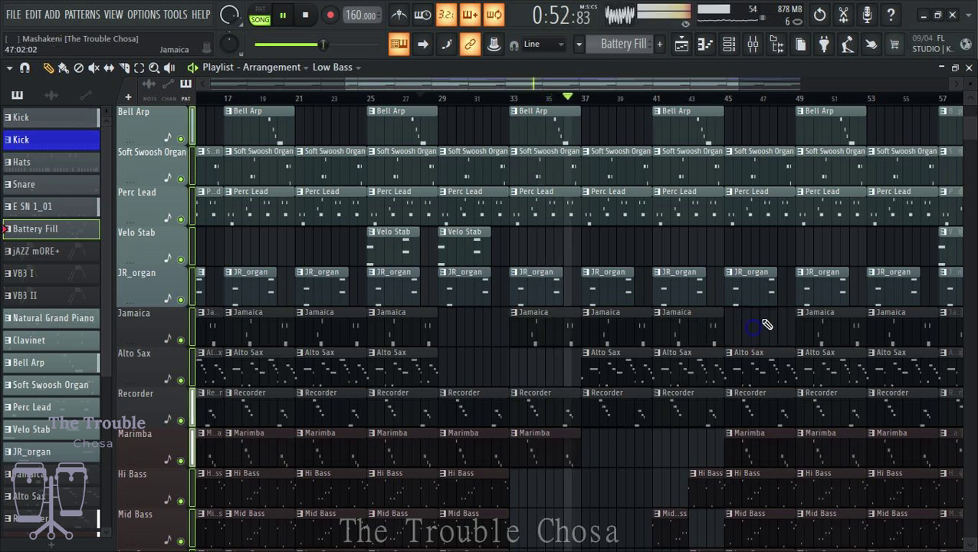
scroll(758, 111, down, 3)
right_click(747, 320)
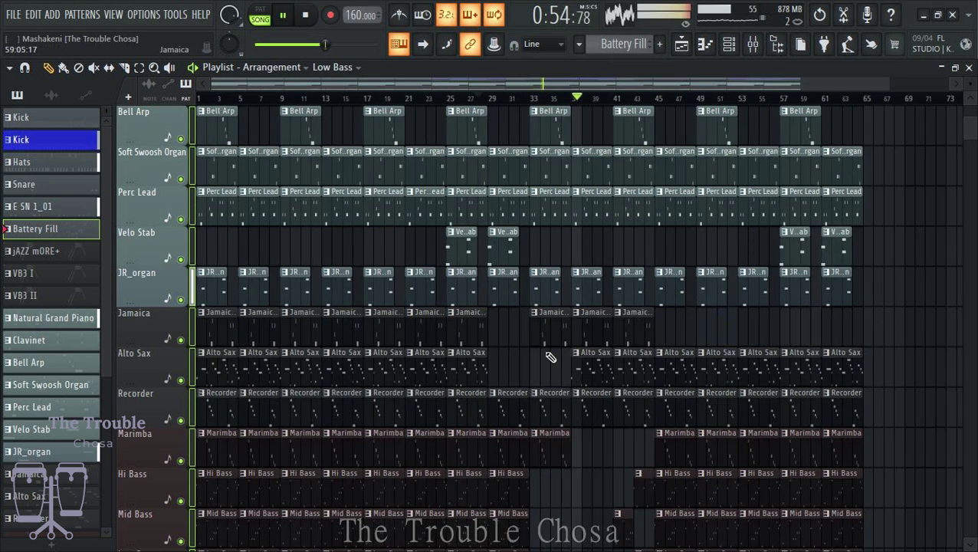
right_click(477, 333)
Delete the Perc Lead clips between bars 33 and 45.
scroll(519, 343, up, 2)
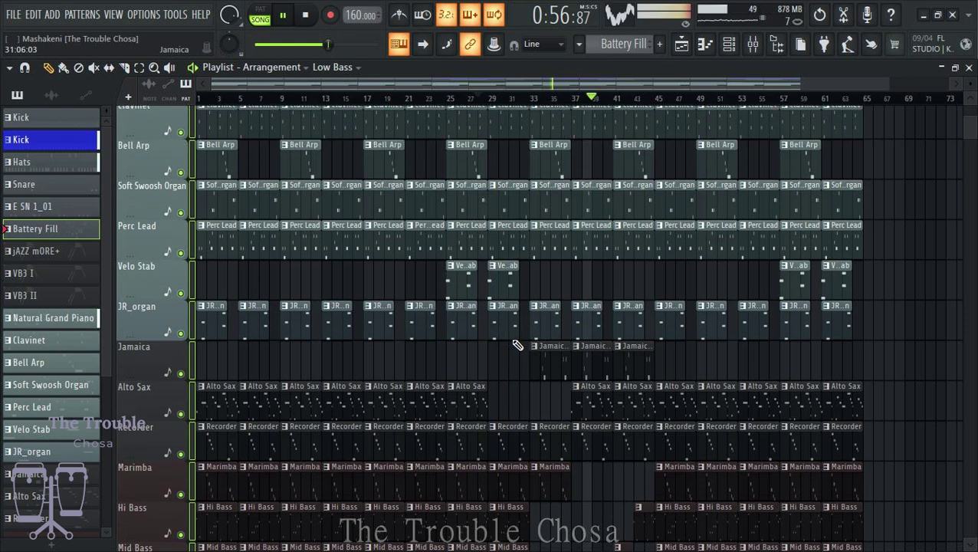
scroll(554, 338, down, 2)
scroll(546, 308, up, 2)
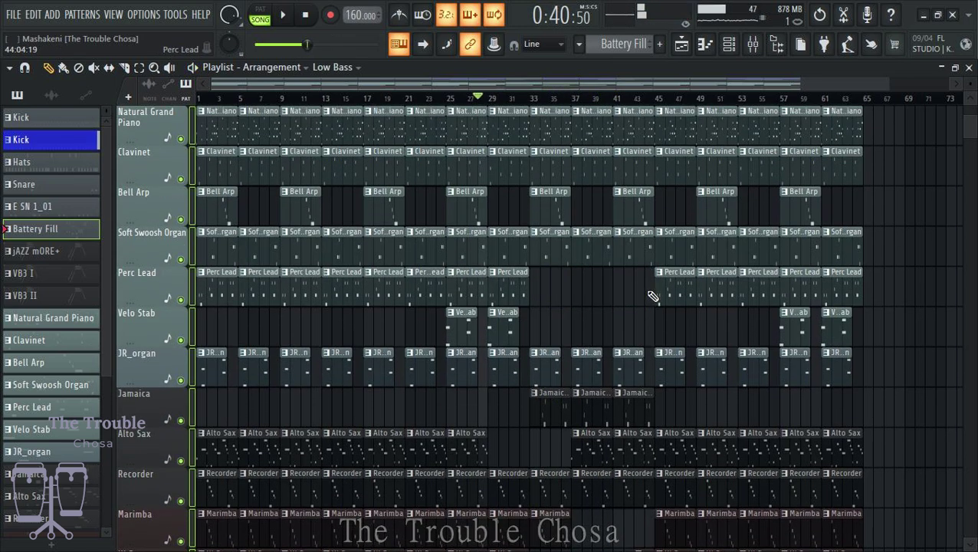
Unmute the Perc Lead channel in the channel rack and review its channel settings.
click(728, 44)
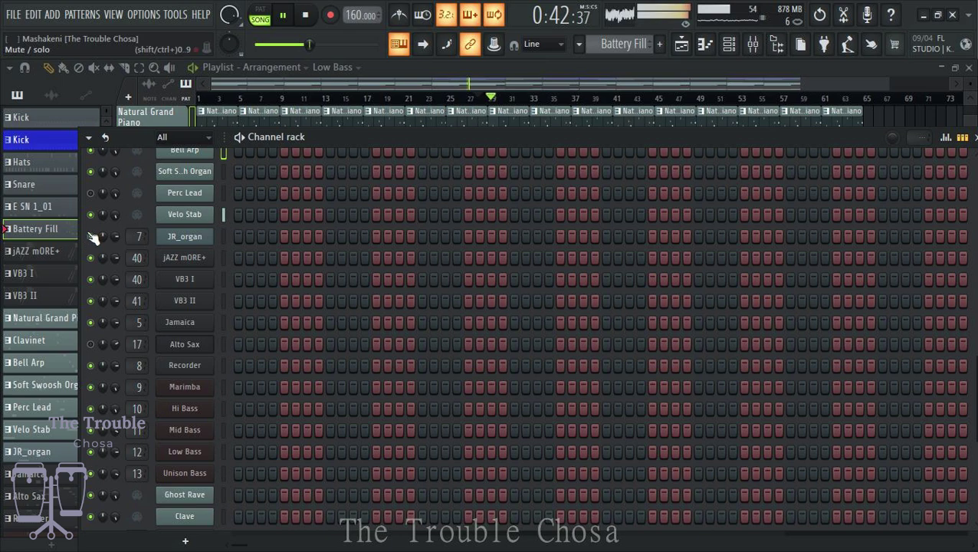
click(205, 196)
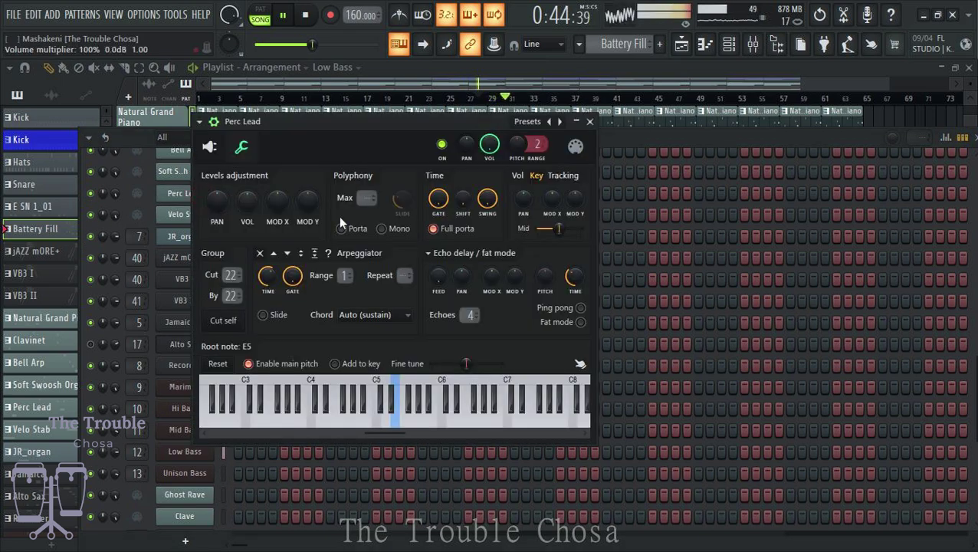
click(776, 46)
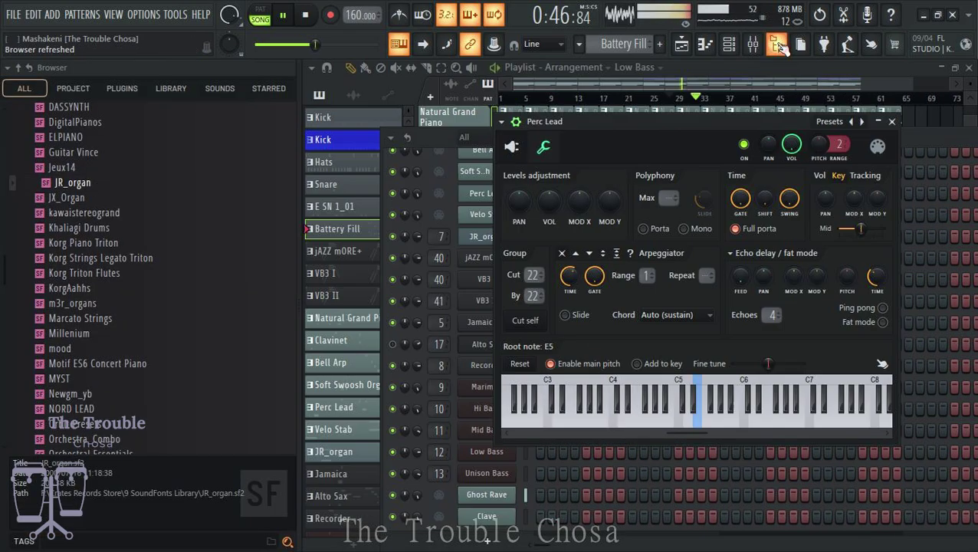
click(891, 123)
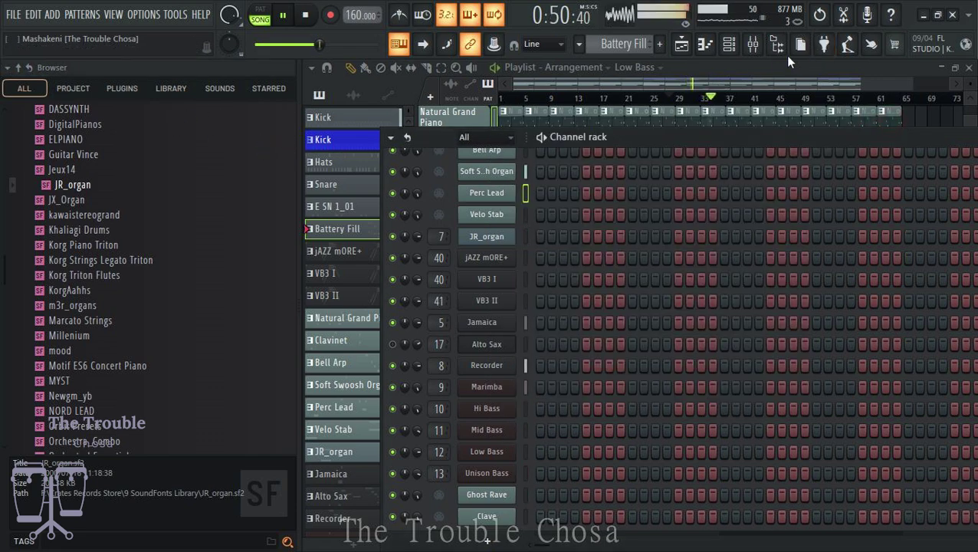
click(776, 46)
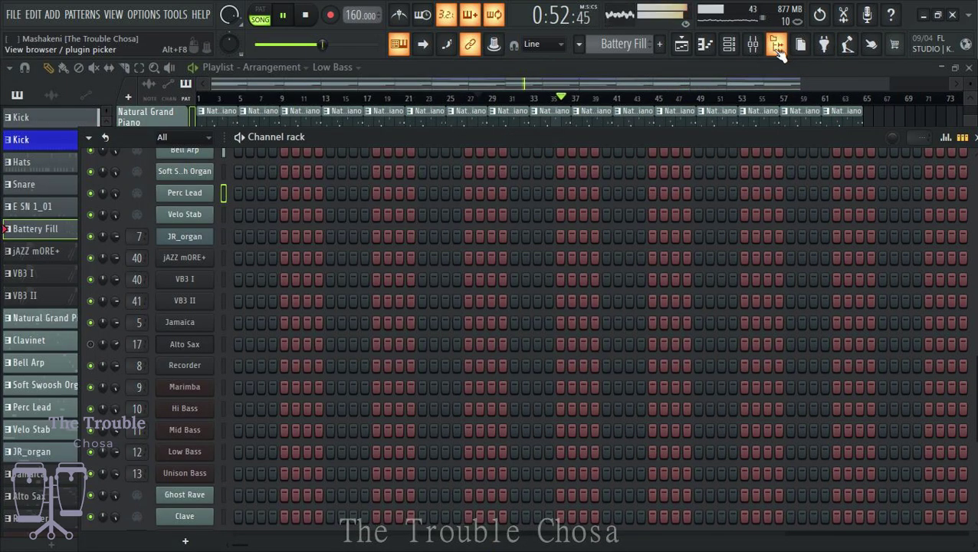
Reset the panning of the Perc Lead mixer track to its default.
click(752, 44)
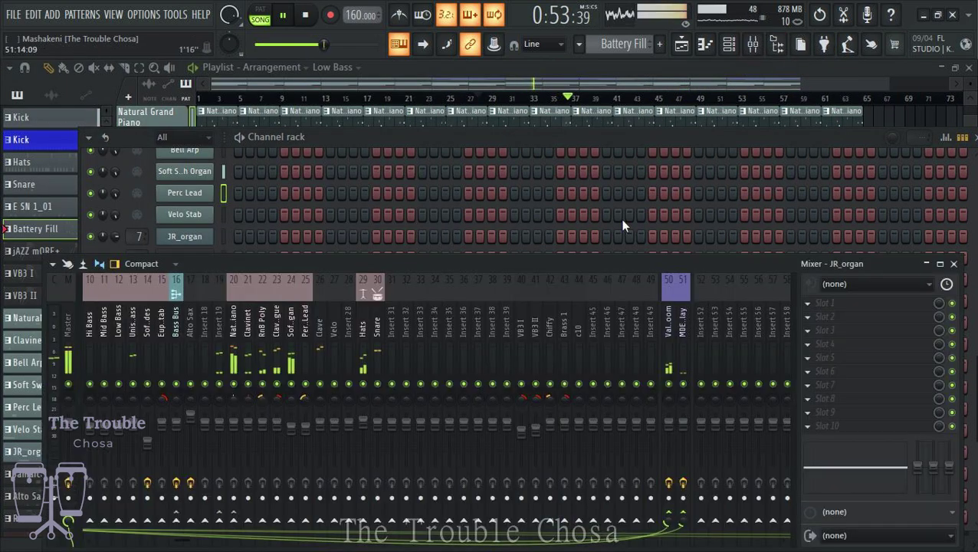
click(305, 330)
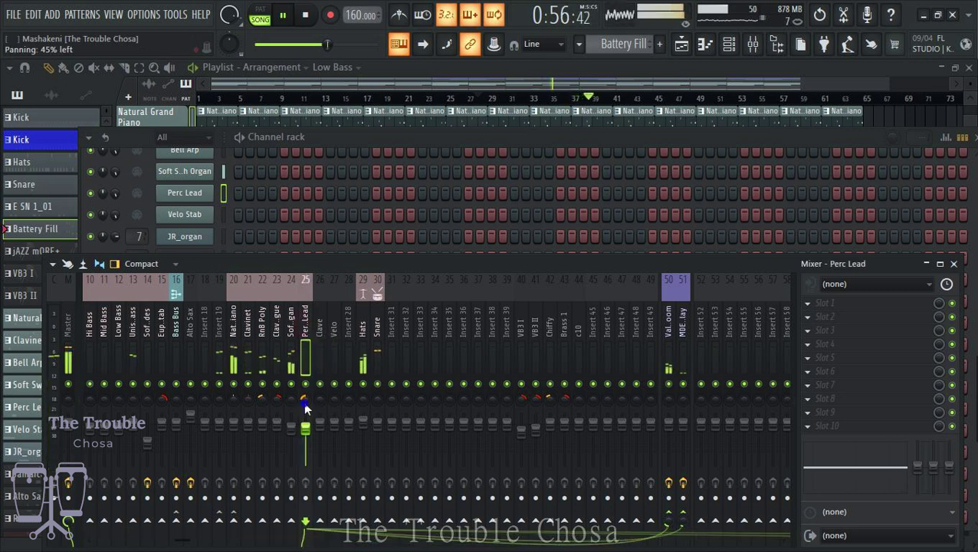
right_click(305, 409)
click(340, 316)
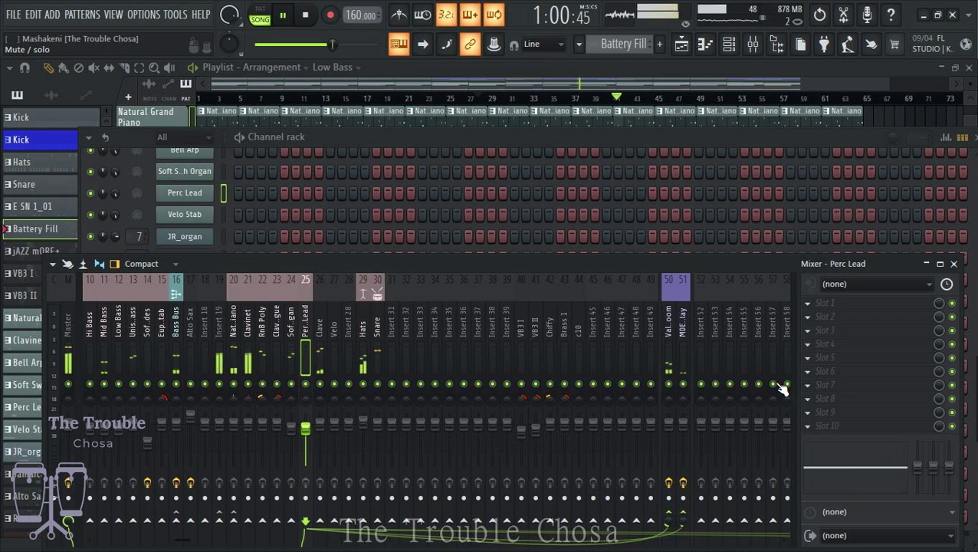
Load TAL-Chorus-LX in the first effect slot of the Perc Lead mixer track and lower its mix level.
click(810, 307)
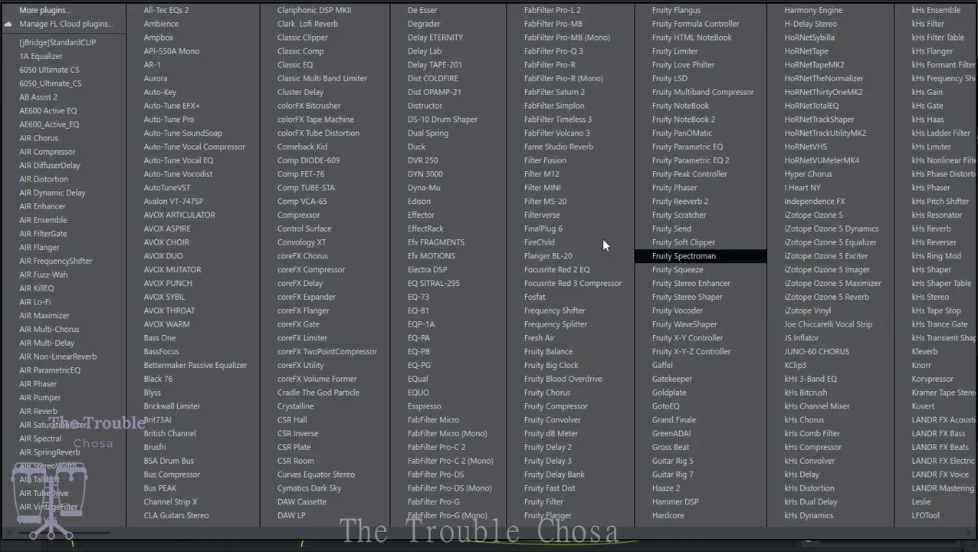
text(tal)
key(Down)
key(Down)
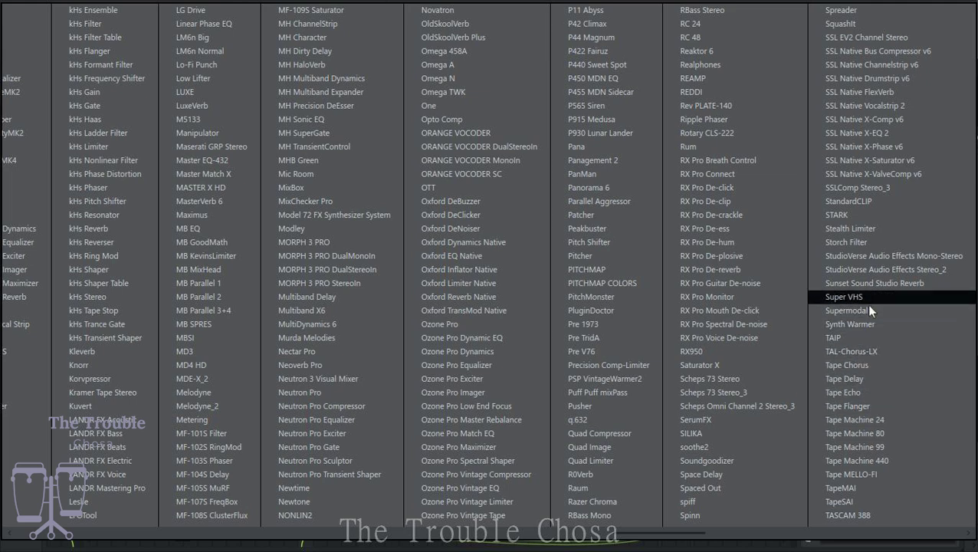
click(858, 351)
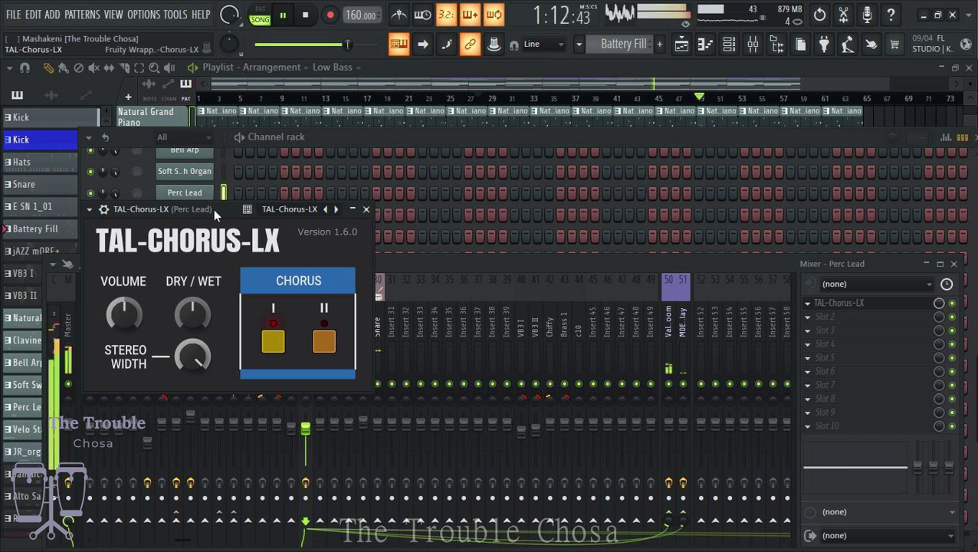
drag(213, 208, 381, 138)
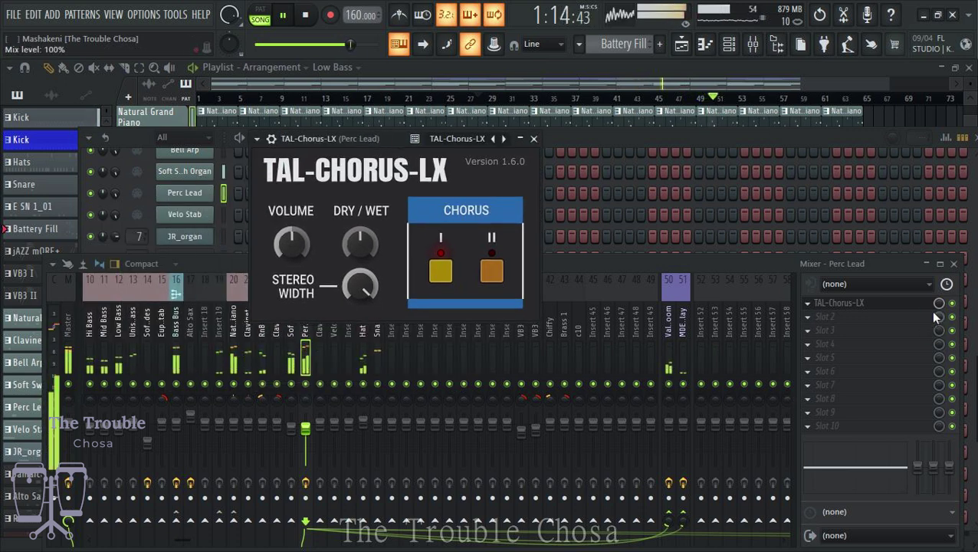
drag(938, 302, 938, 321)
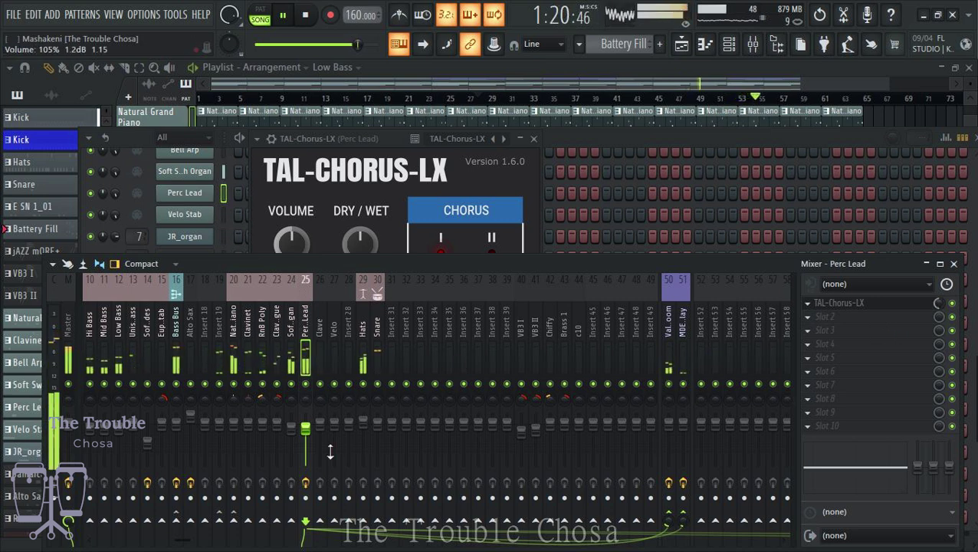
Lower the volume of the Perc Lead mixer track to 74% and return to the playlist.
scroll(305, 433, down, 2)
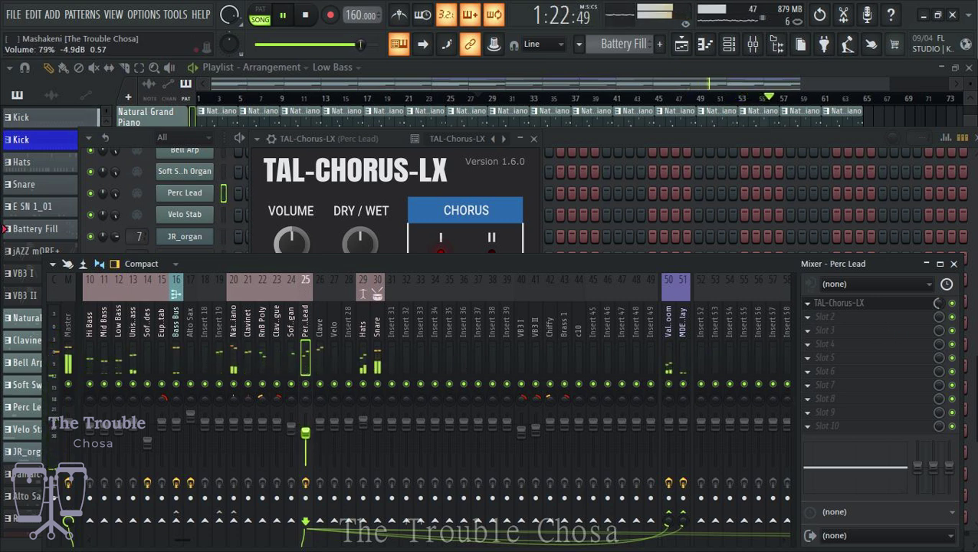
scroll(305, 433, down, 1)
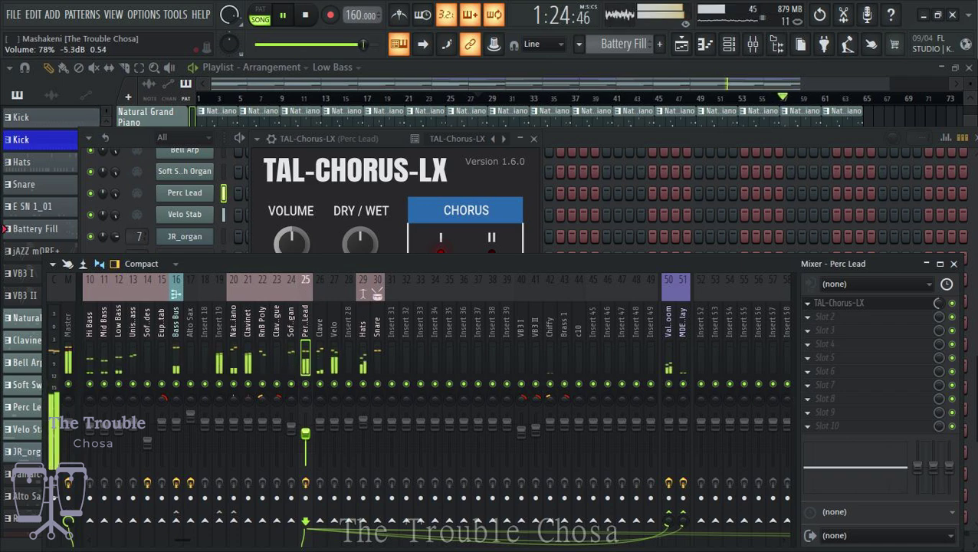
scroll(305, 434, down, 2)
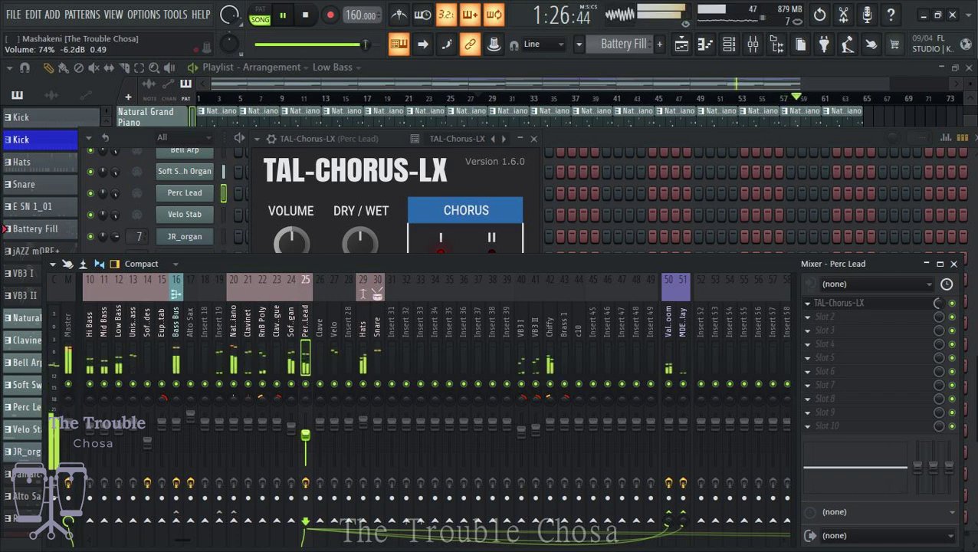
click(836, 82)
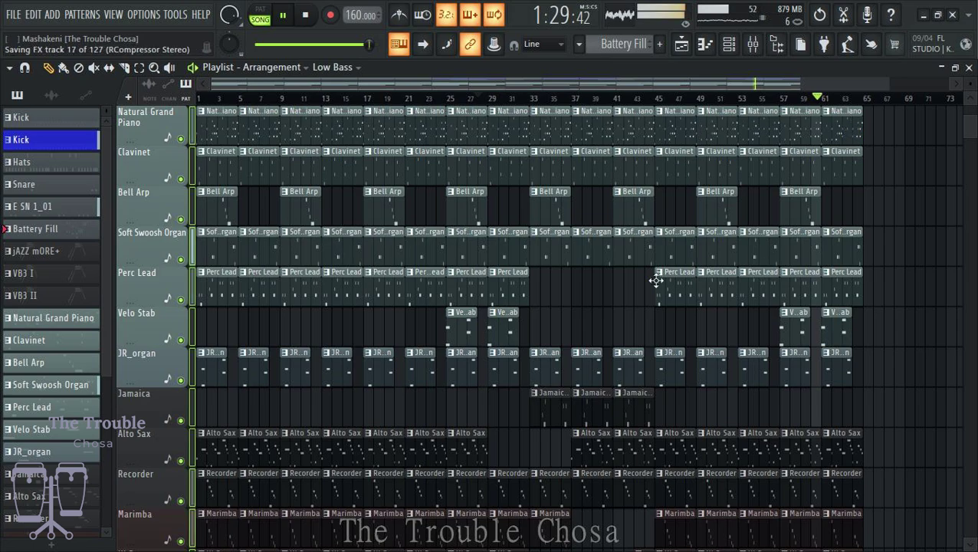
Play the song from around bar 27 and delete all Alto Sax clips before bar 29.
scroll(656, 280, down, 5)
scroll(806, 257, up, 3)
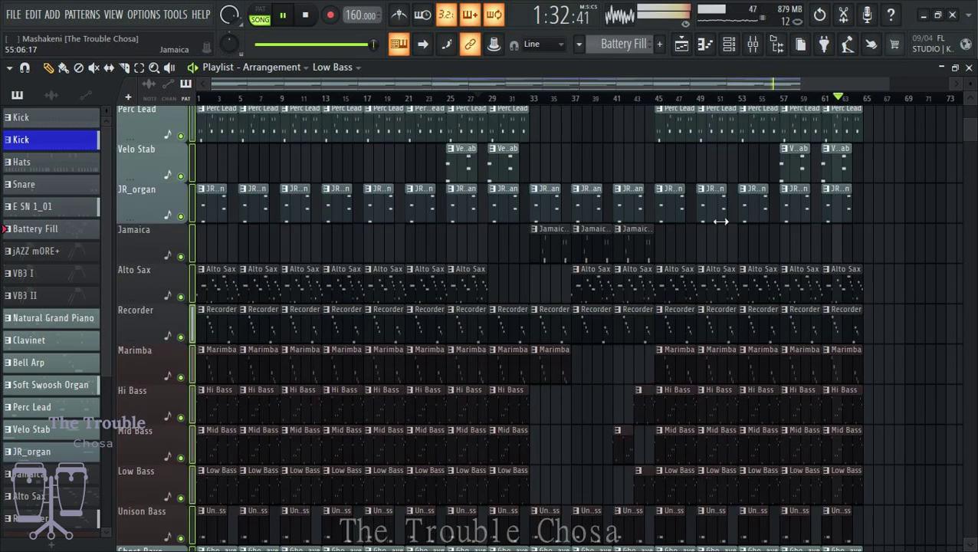
click(465, 97)
scroll(839, 242, down, 1)
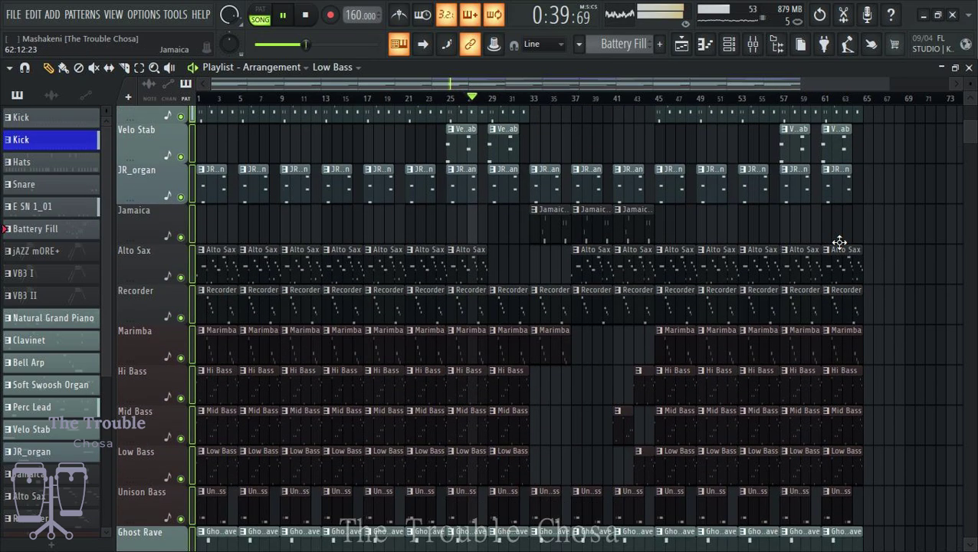
scroll(839, 242, up, 5)
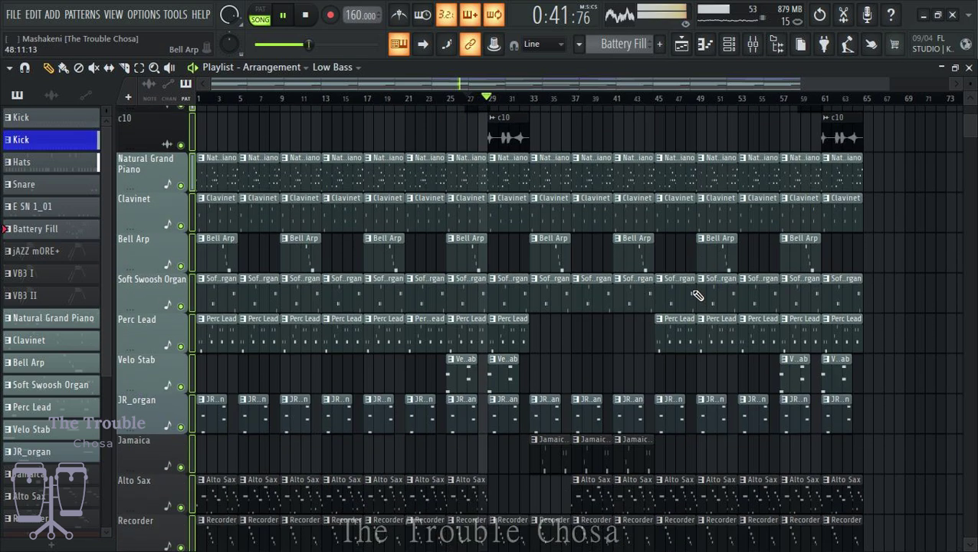
scroll(697, 295, down, 2)
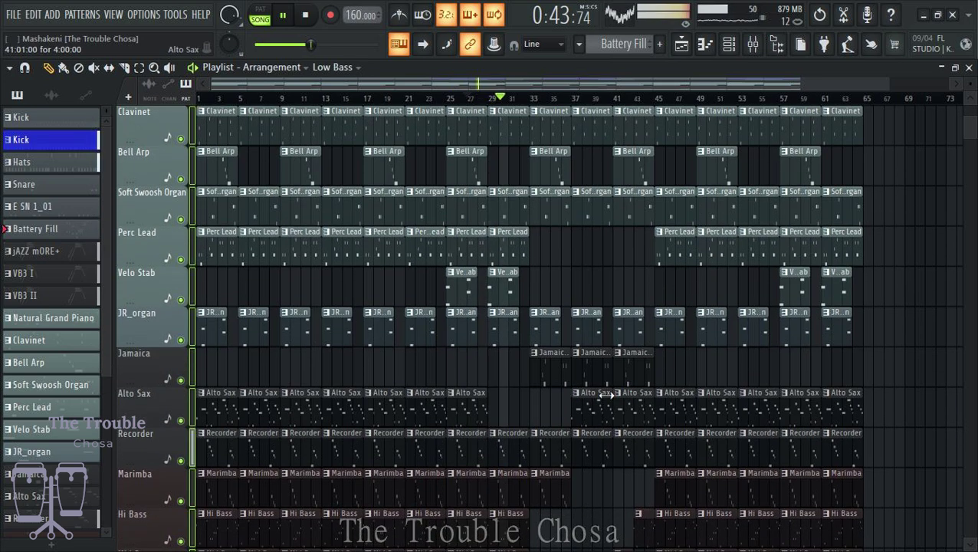
mouse_move(475, 406)
mouse_down()
mouse_move(230, 406)
mouse_move(374, 407)
mouse_up()
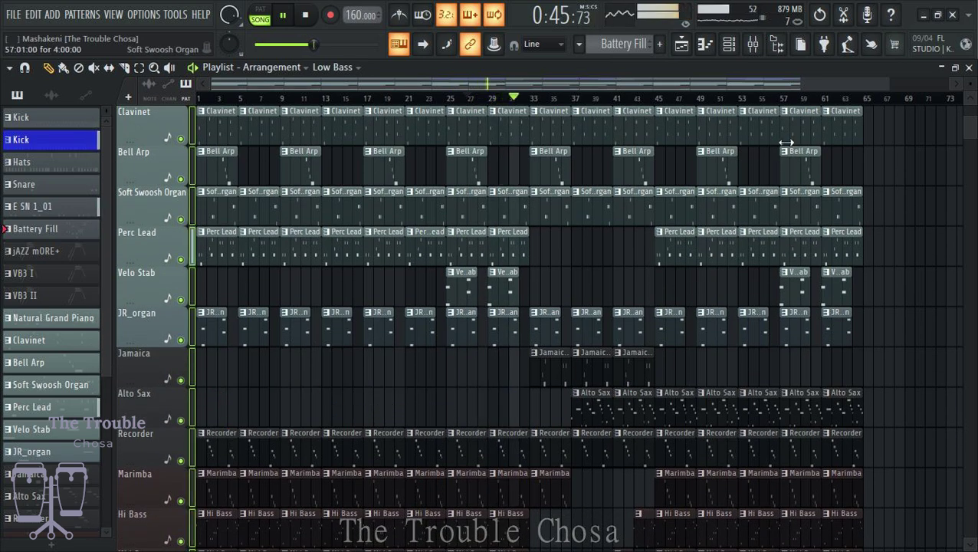
Trim about half a bar off the start of the Alto Sax clip at bar 37 and shorten the bar 45 clip to its opening half bar.
scroll(373, 414, up, 3)
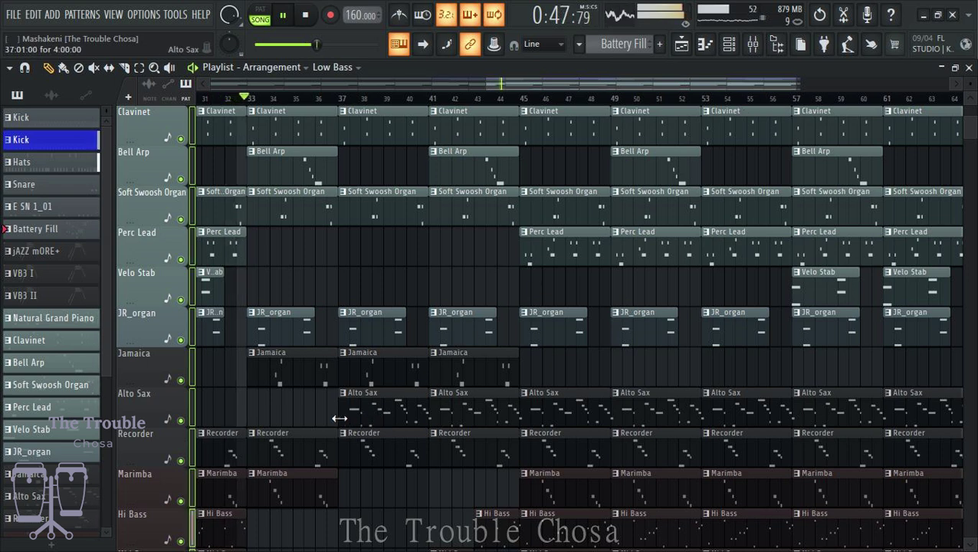
drag(341, 414, 351, 414)
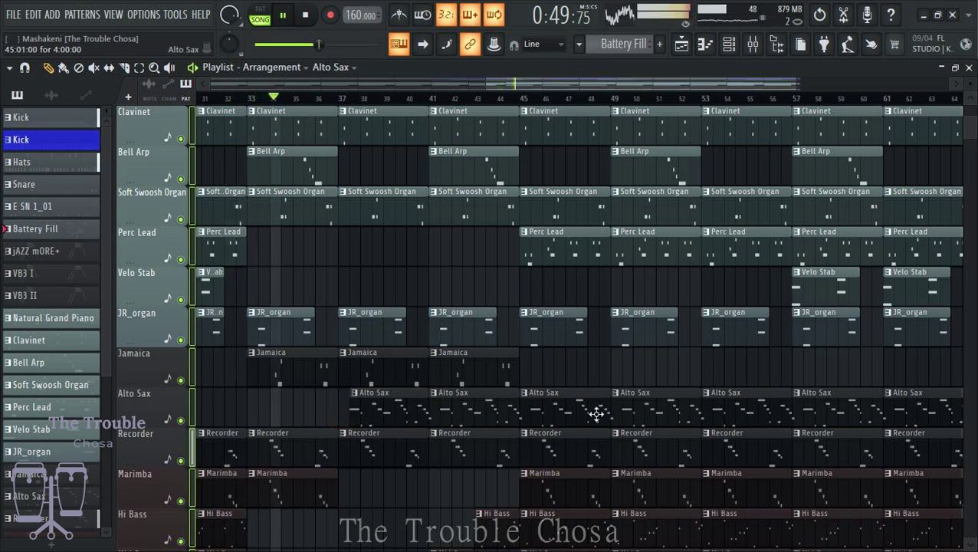
drag(611, 406, 526, 406)
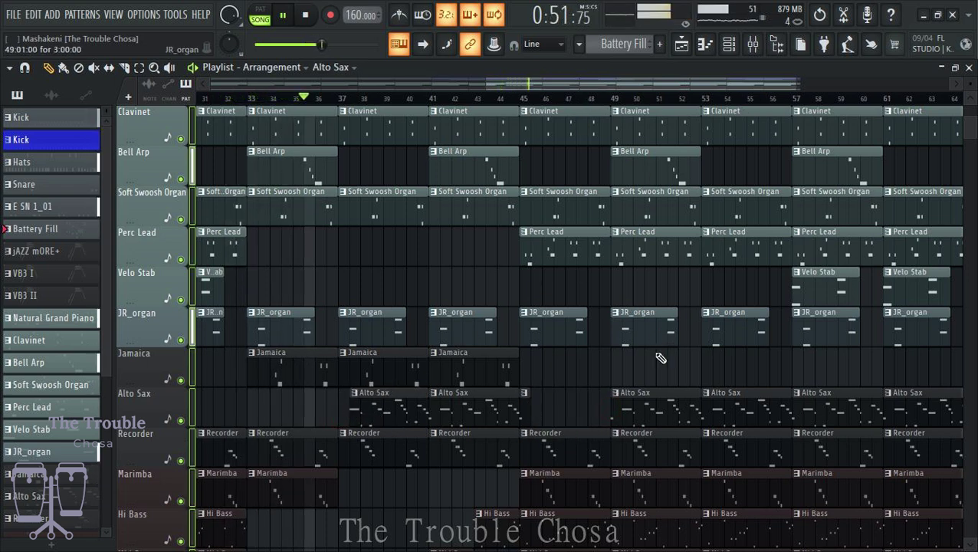
Delete the remaining Alto Sax clips from bar 49 to the end of the song.
right_click(677, 406)
scroll(674, 383, down, 3)
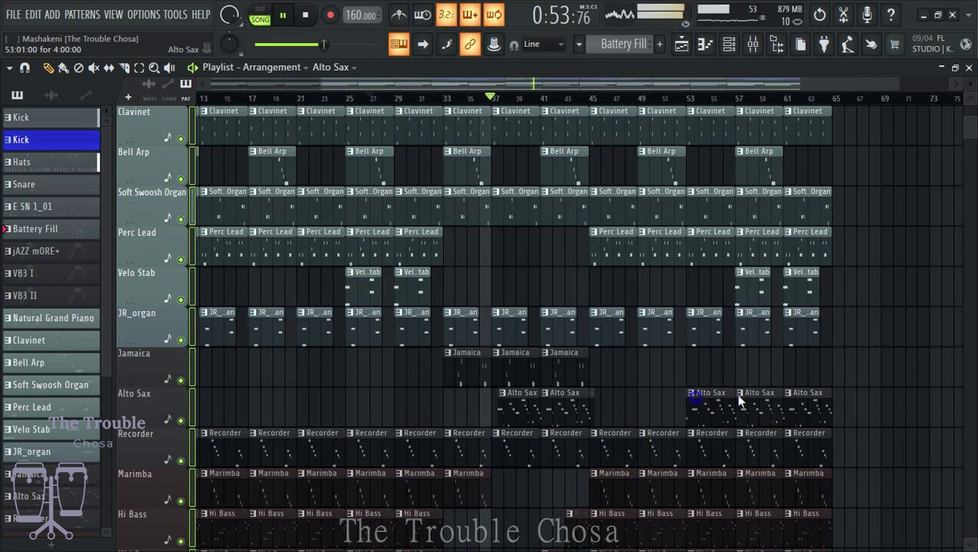
click(738, 392)
click(842, 399)
drag(862, 406, 686, 412)
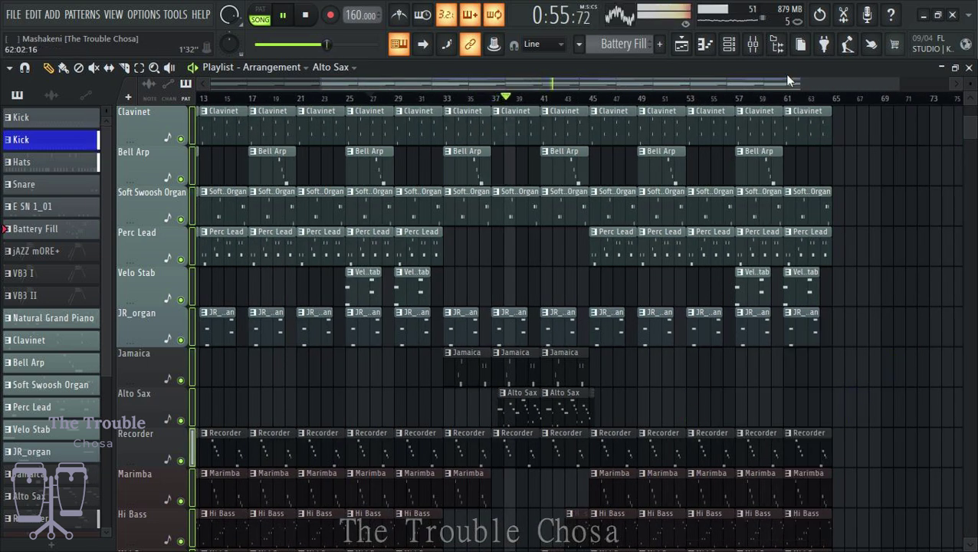
Unmute the Alto Sax channel in the channel rack and return to the playlist.
click(776, 44)
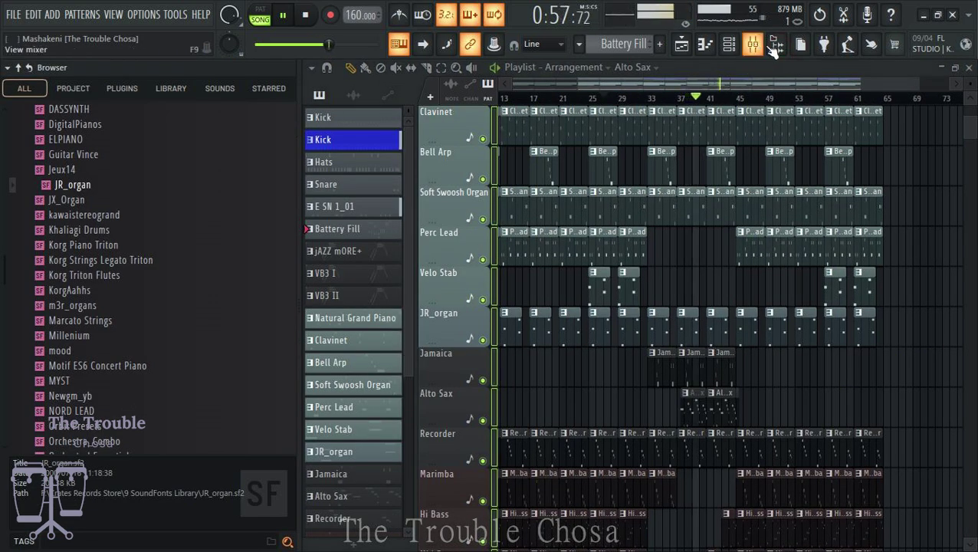
click(777, 44)
click(728, 44)
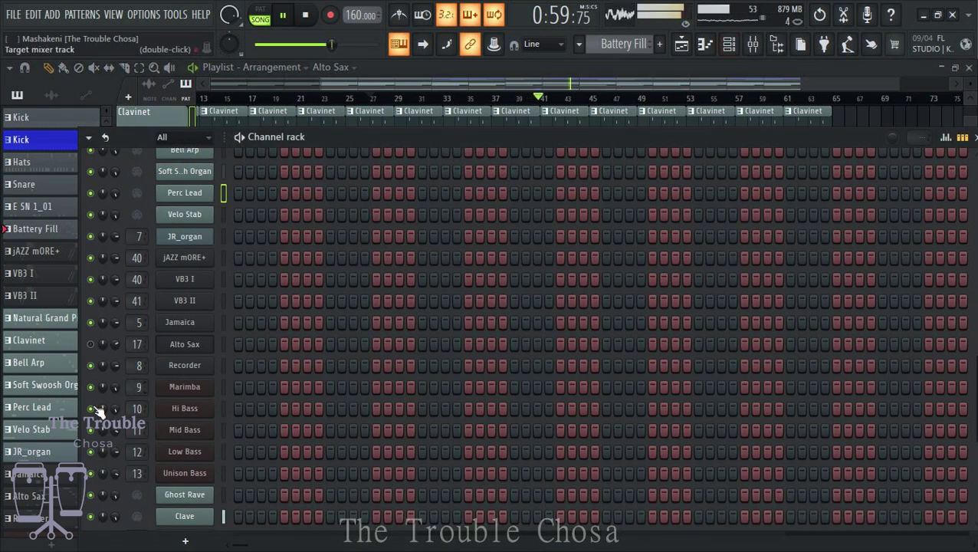
scroll(506, 376, down, 4)
scroll(484, 384, up, 6)
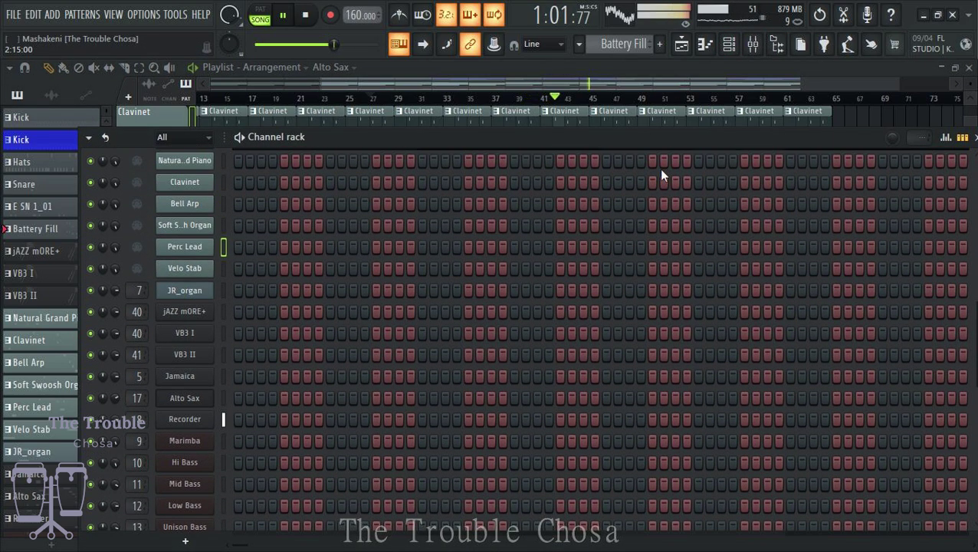
click(835, 68)
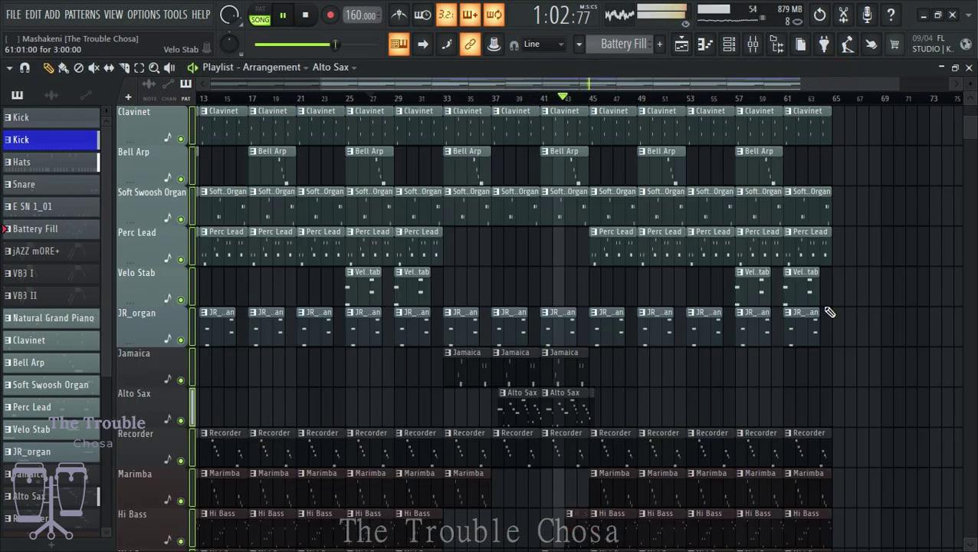
Restart playback near bar 27 and make the Kick clip spanning bars 37 to 45 a unique pattern.
click(365, 98)
scroll(804, 287, up, 5)
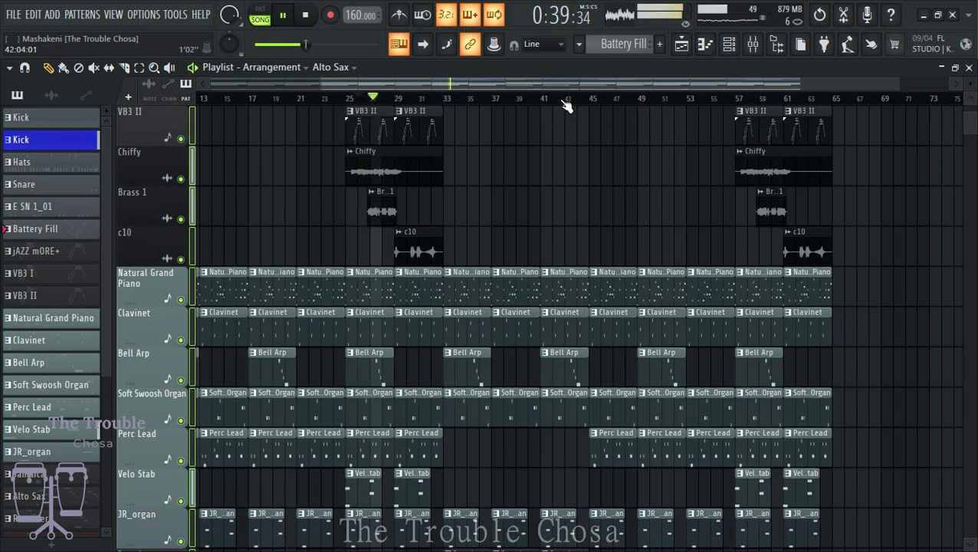
scroll(596, 190, down, 3)
scroll(589, 177, up, 7)
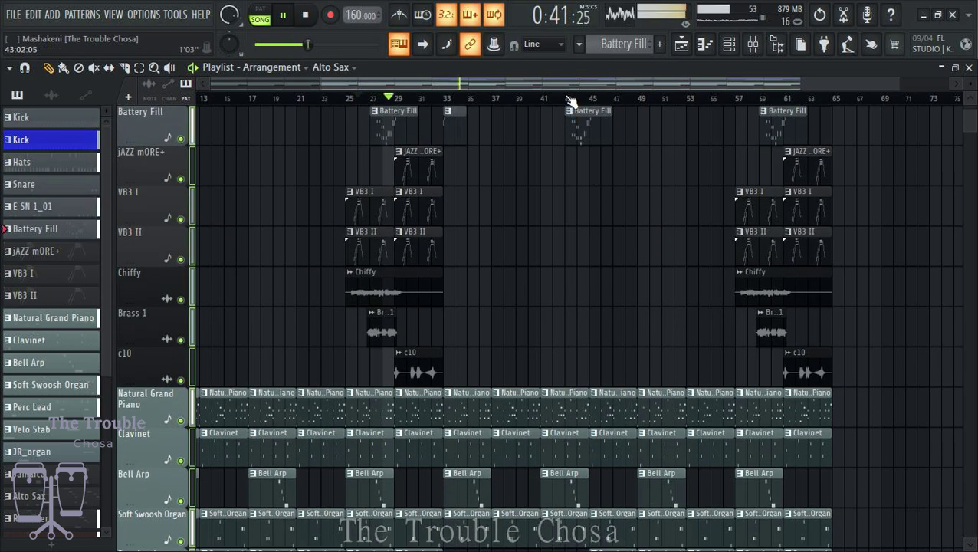
scroll(563, 192, right, 4)
scroll(563, 201, up, 4)
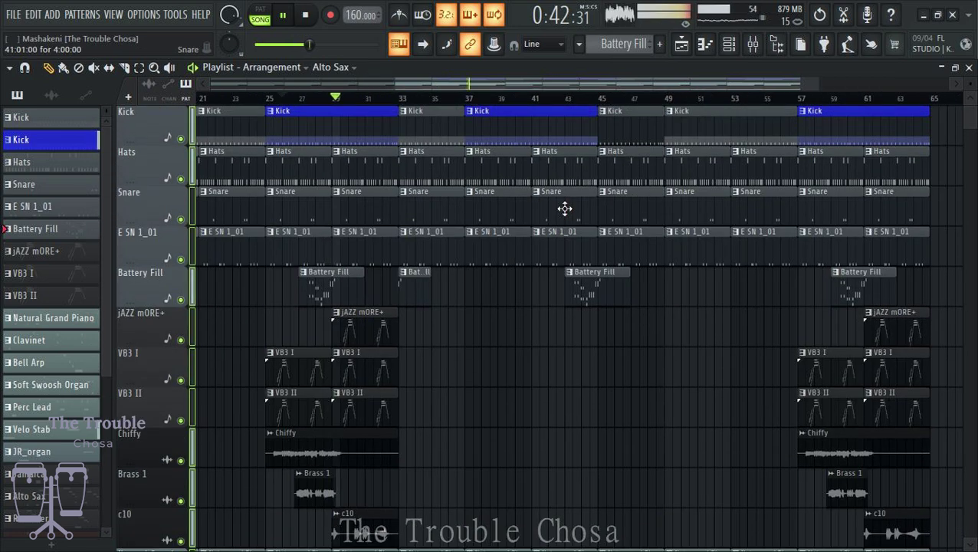
right_click(470, 115)
click(494, 246)
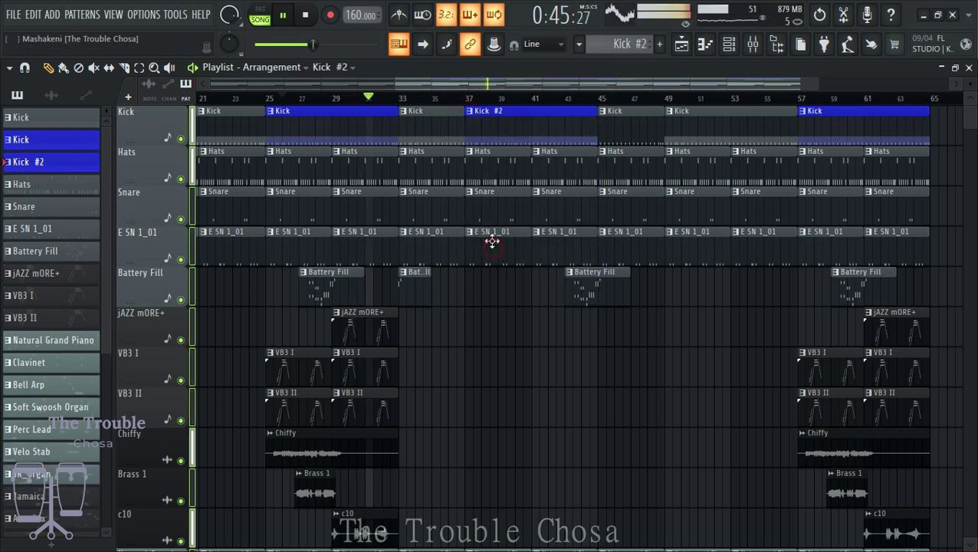
Edit the duplicated kick pattern's C5 notes, thinning out hits in bars 2 to 4 and adding a quick roll in bar 3.
double_click(485, 134)
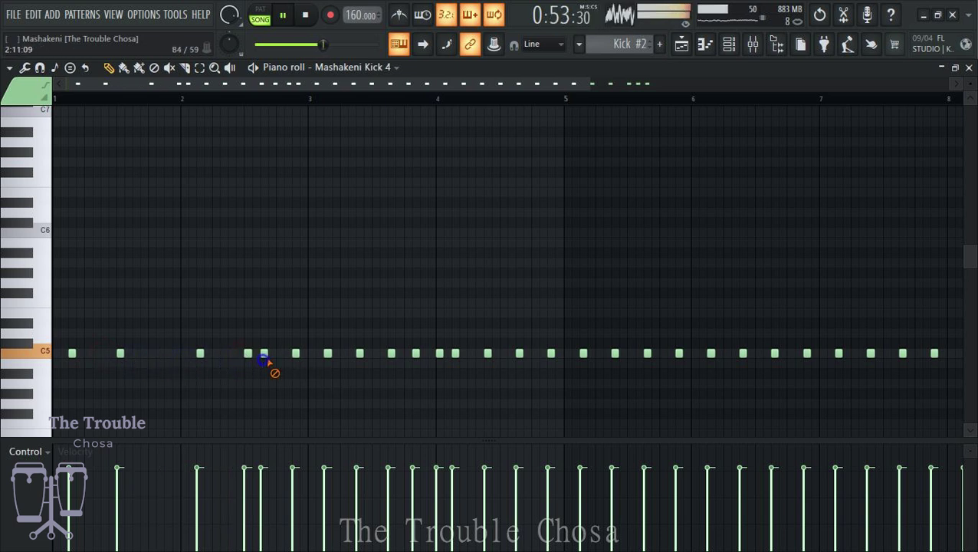
right_click(330, 354)
click(345, 354)
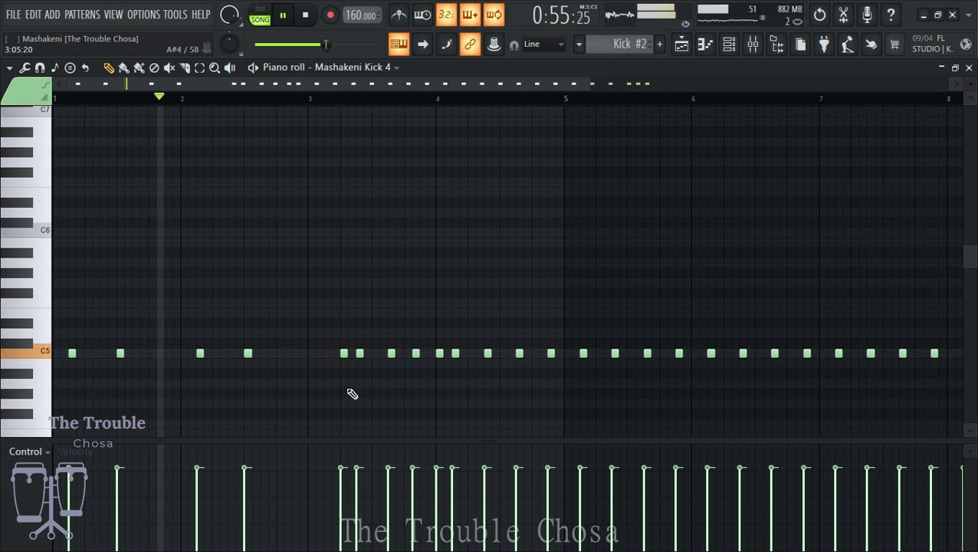
mouse_move(351, 363)
mouse_down()
mouse_move(350, 349)
mouse_move(366, 365)
mouse_move(356, 370)
mouse_move(357, 357)
mouse_up()
key(space)
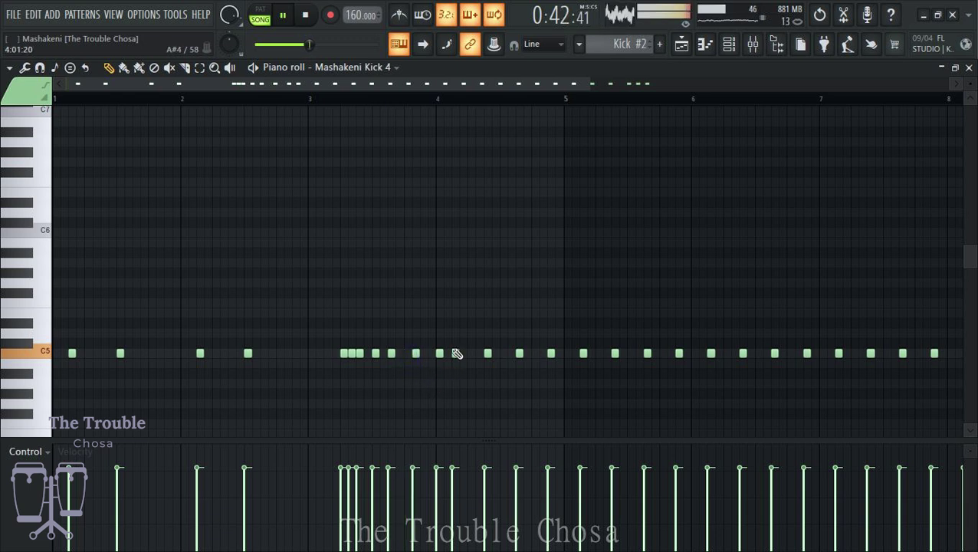
scroll(762, 263, down, 3)
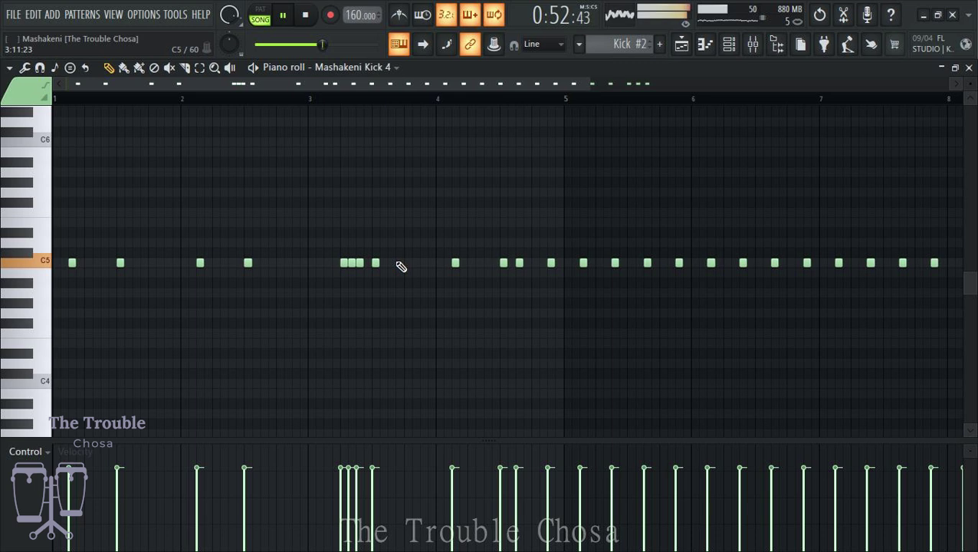
click(968, 67)
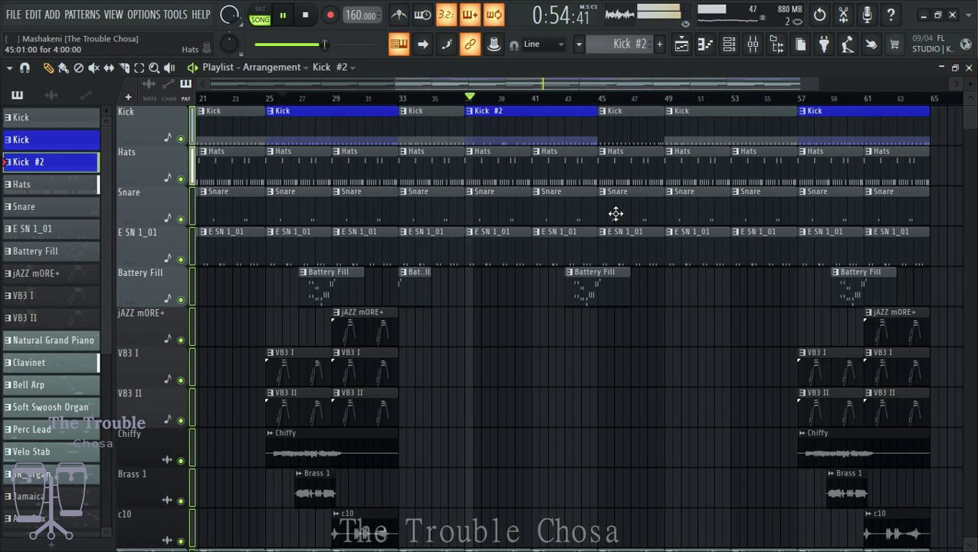
Rename the Kick #2 pattern to Kick and set its colour to Medium Aquamarine (#3EB98E).
click(470, 112)
click(503, 176)
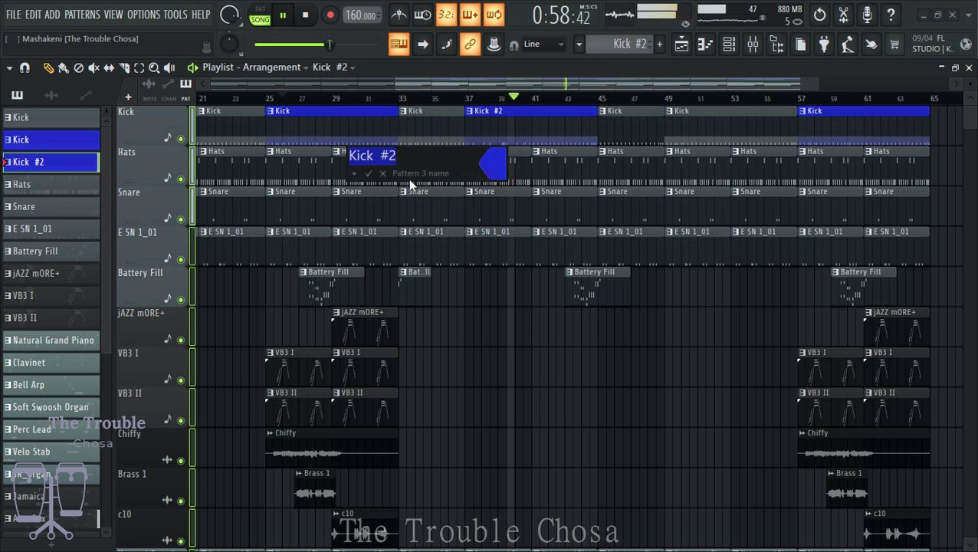
key(BackSpace)
key(BackSpace)
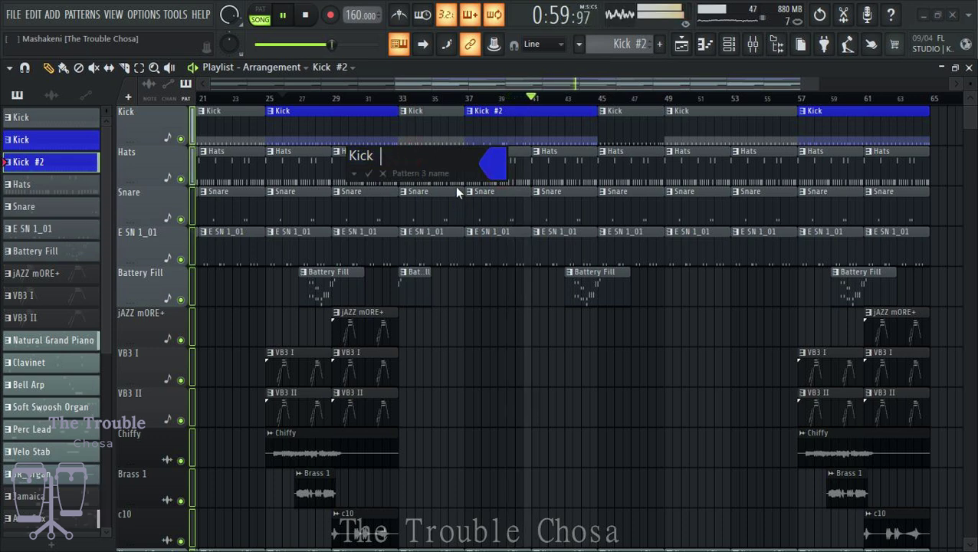
click(492, 163)
click(632, 337)
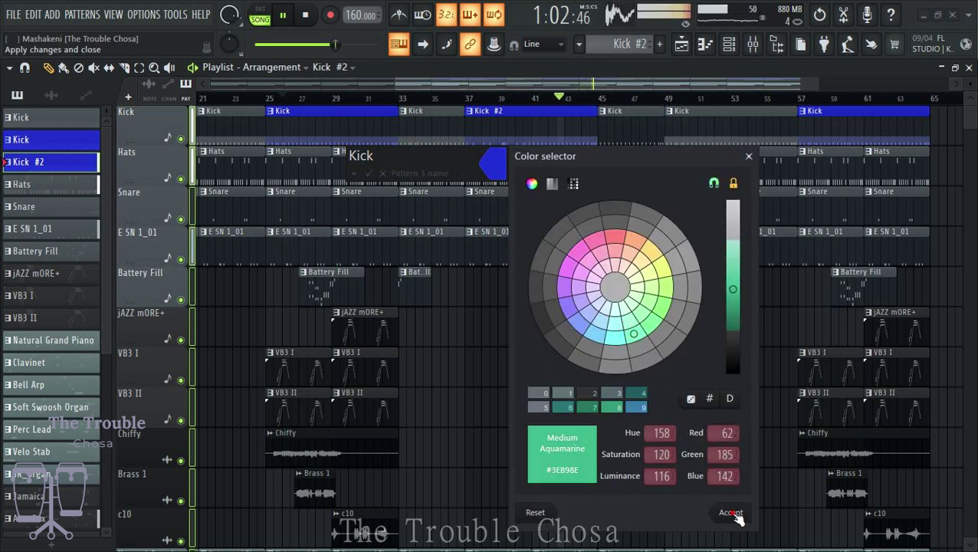
click(730, 512)
key(Return)
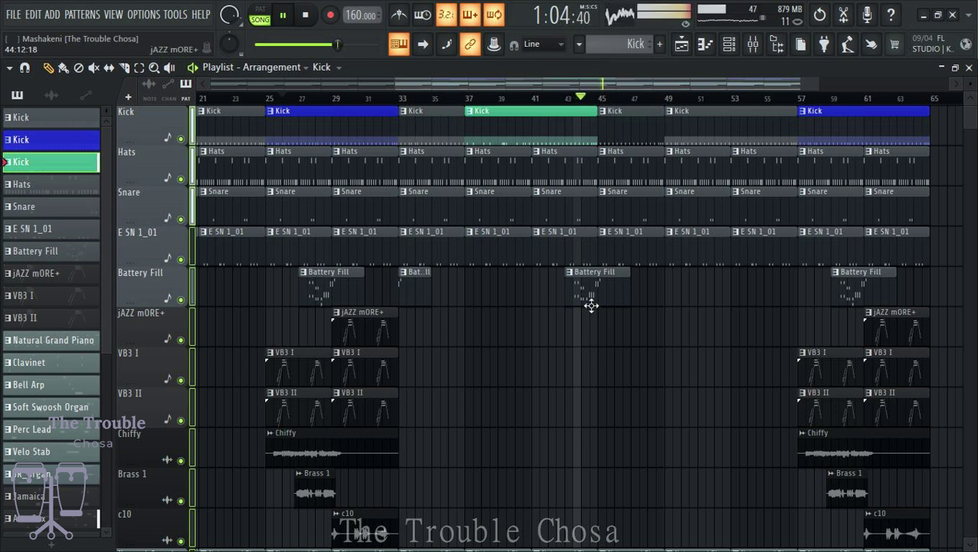
Trim the start of the Battery Fill clip at bar 43 so that it begins at 44:09.
scroll(574, 106, up, 3)
key(space)
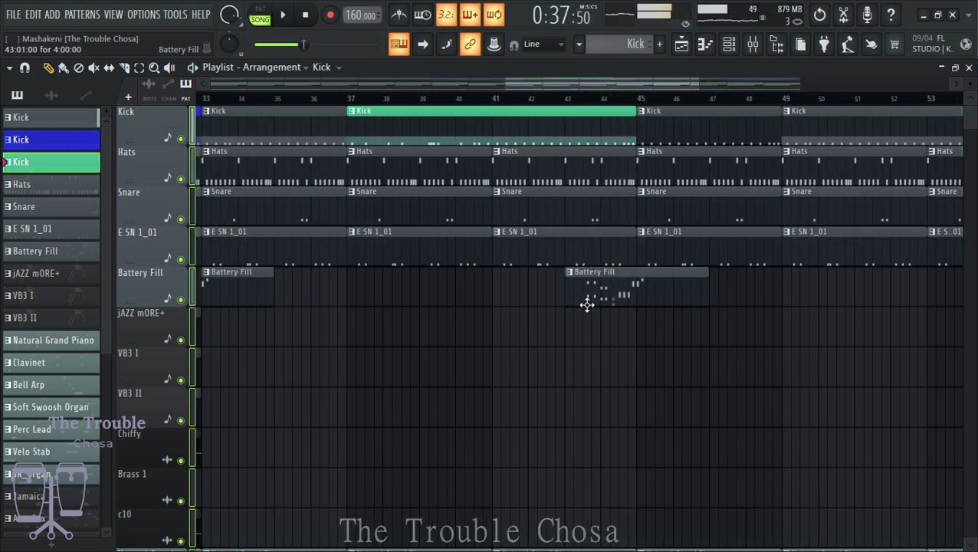
drag(568, 292, 610, 295)
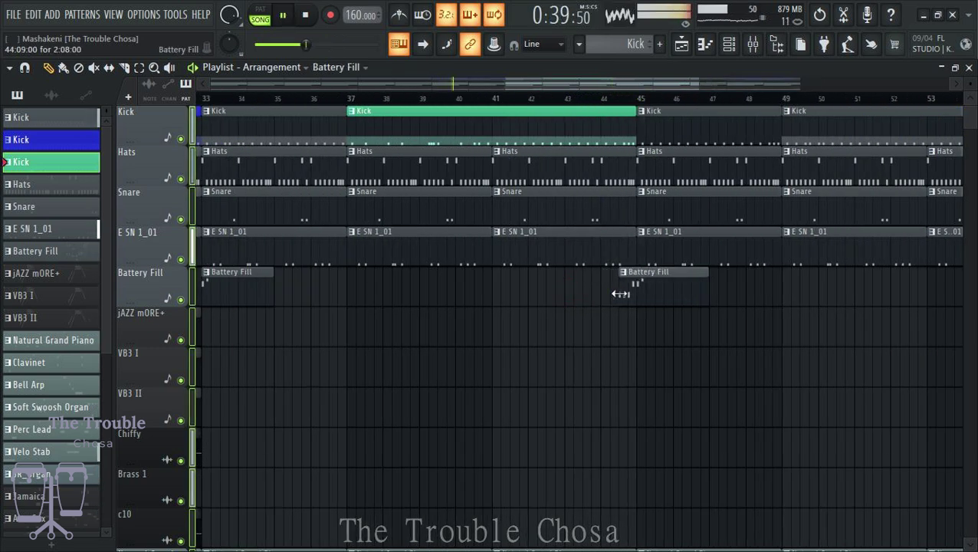
click(639, 294)
click(604, 329)
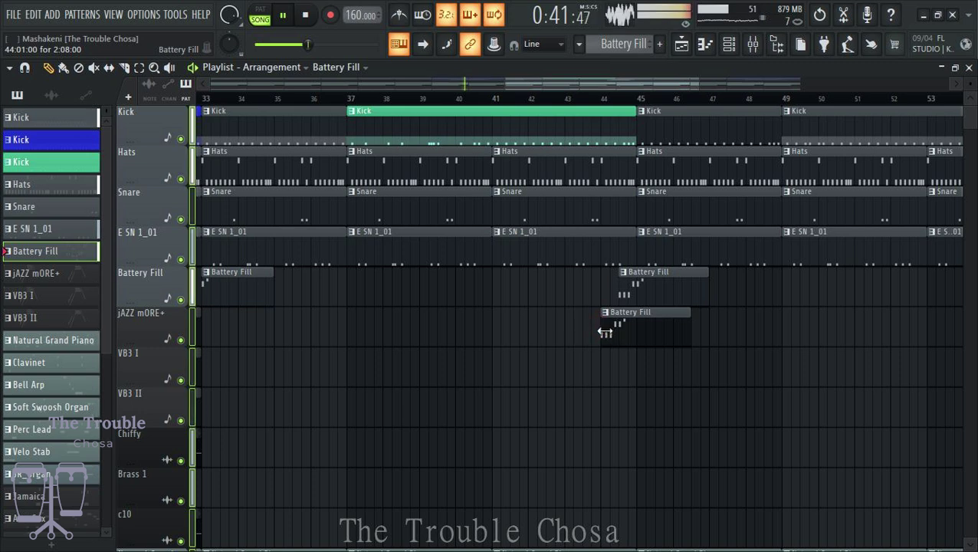
right_click(619, 335)
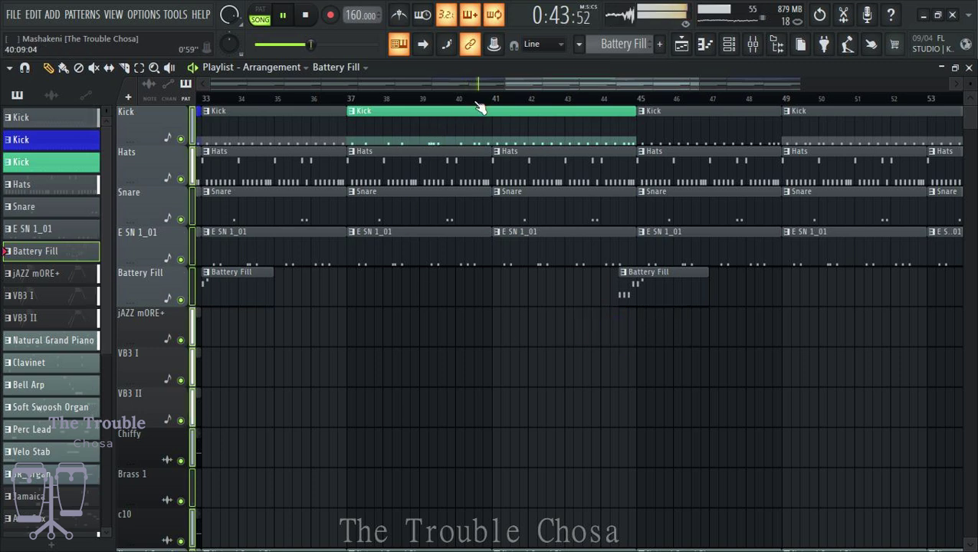
Place a c10 audio clip on the Battery Fill track at 37:03 and trim it to its first hit, 8 steps long.
scroll(481, 498, down, 4)
click(485, 521)
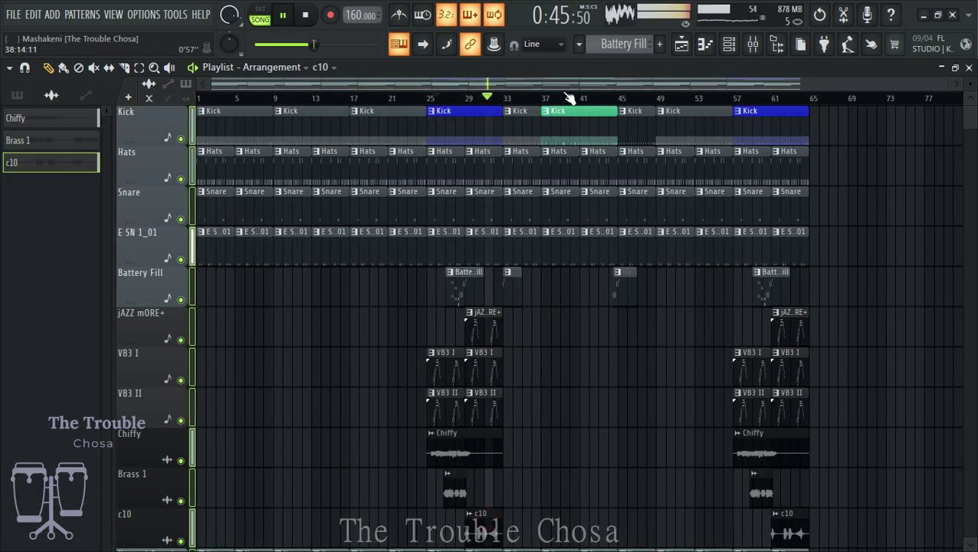
scroll(587, 102, up, 5)
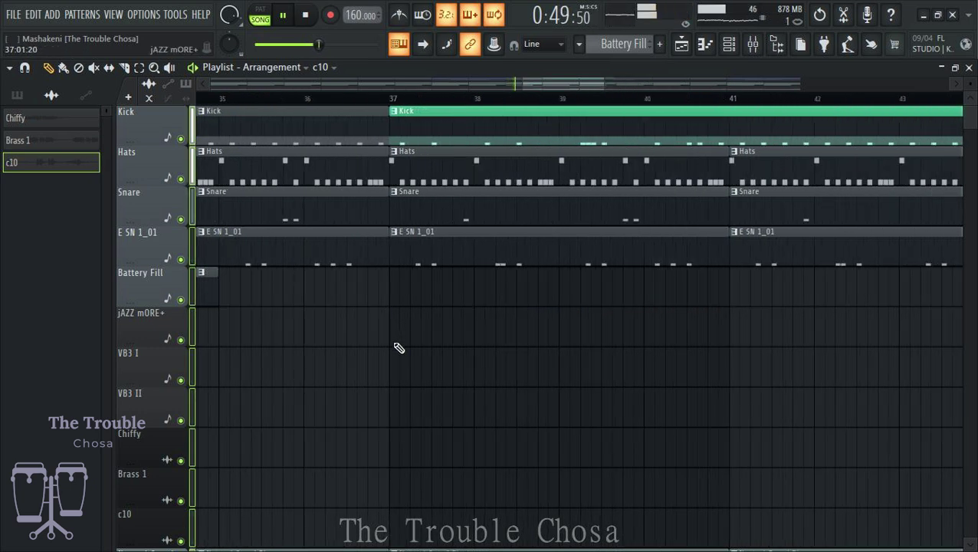
click(394, 295)
mouse_move(430, 293)
mouse_down()
mouse_move(403, 294)
mouse_move(413, 294)
mouse_up()
key(space)
key(space)
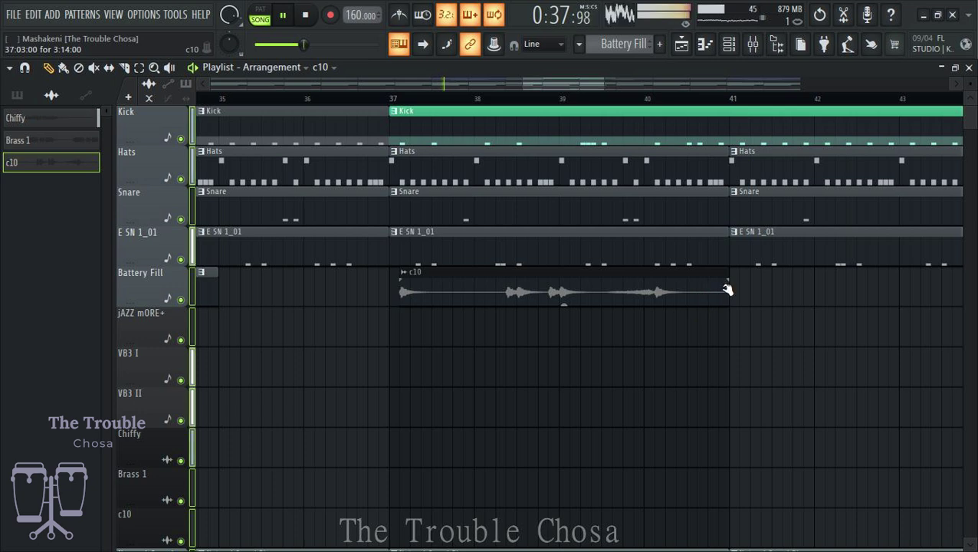
drag(728, 277, 705, 278)
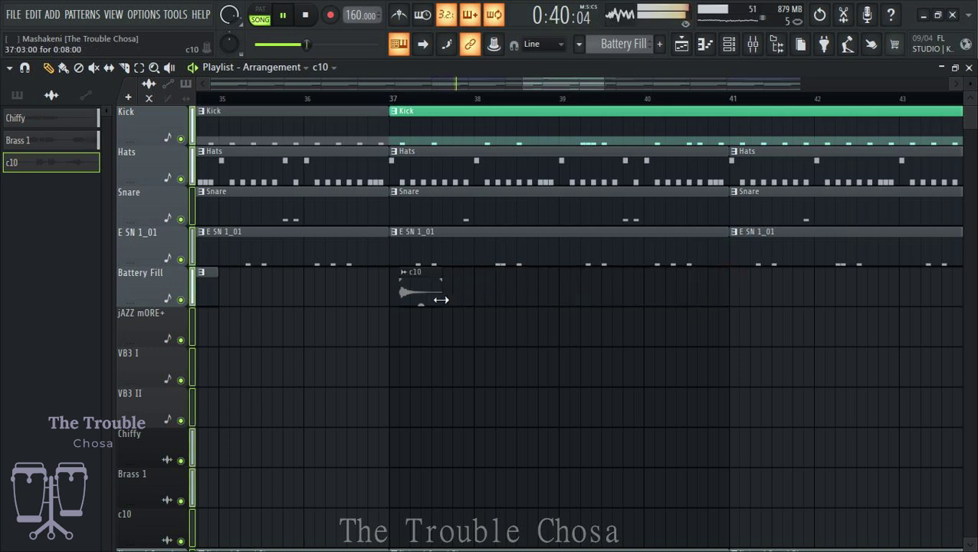
Shorten the c10 clip to 6 steps and repeat it on the same track at 37:09, 38:03 and 38:09.
scroll(454, 111, left, 3)
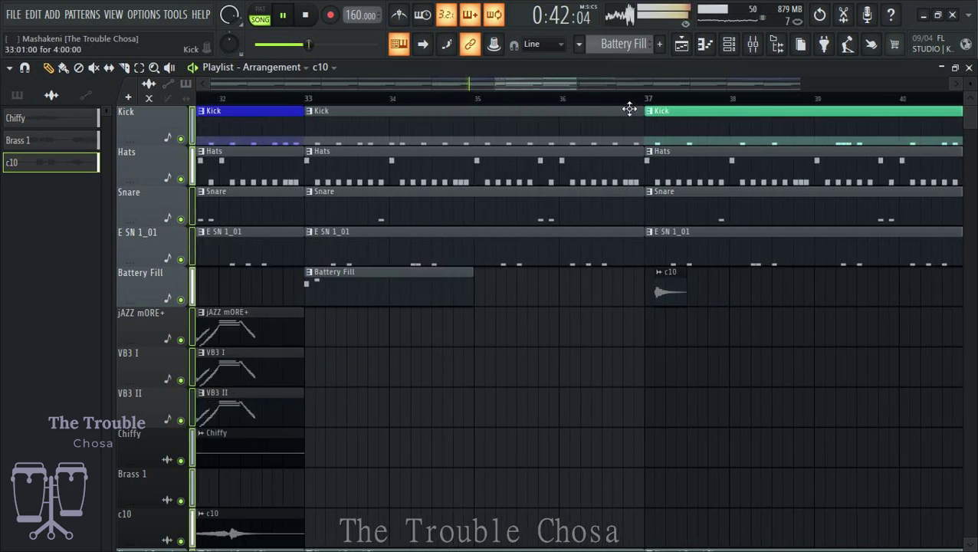
scroll(772, 111, up, 4)
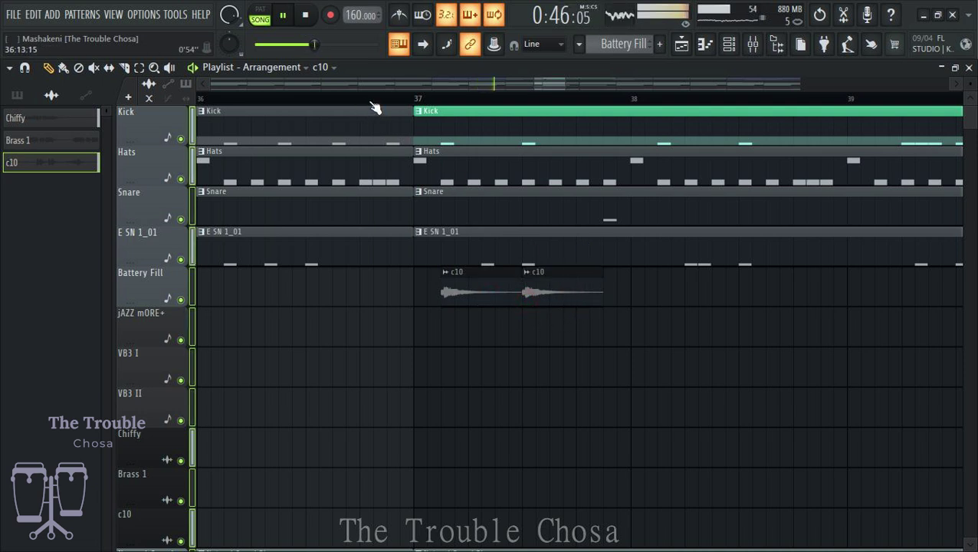
click(650, 289)
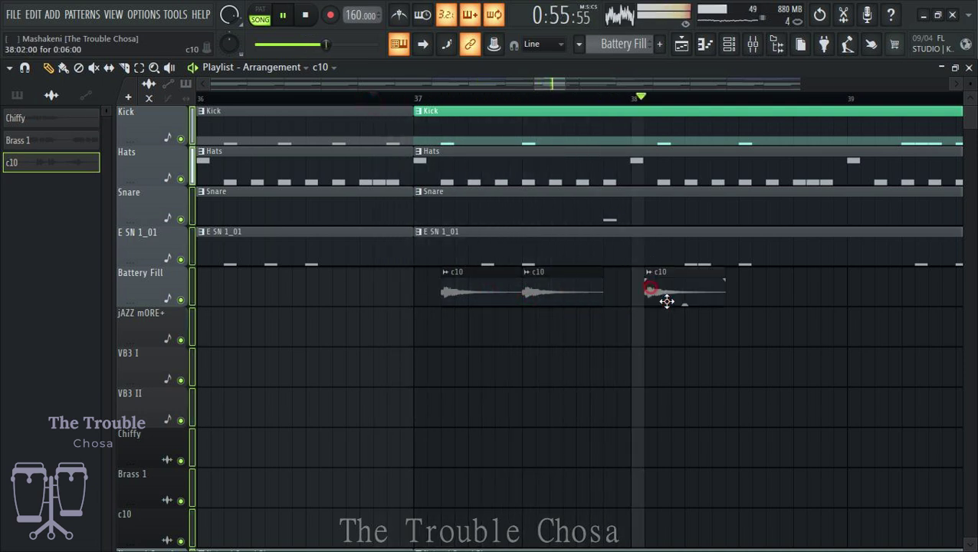
right_click(668, 293)
click(659, 292)
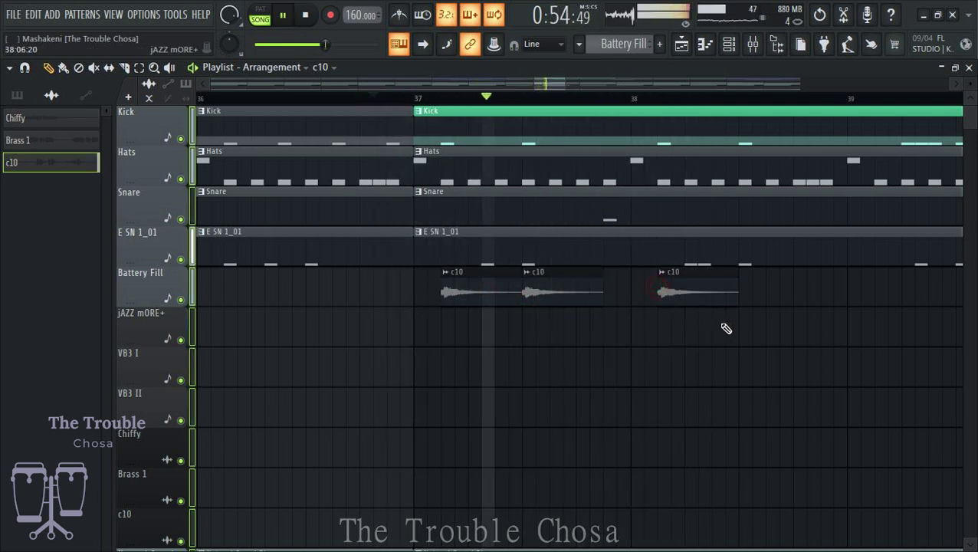
click(740, 296)
scroll(759, 105, down, 4)
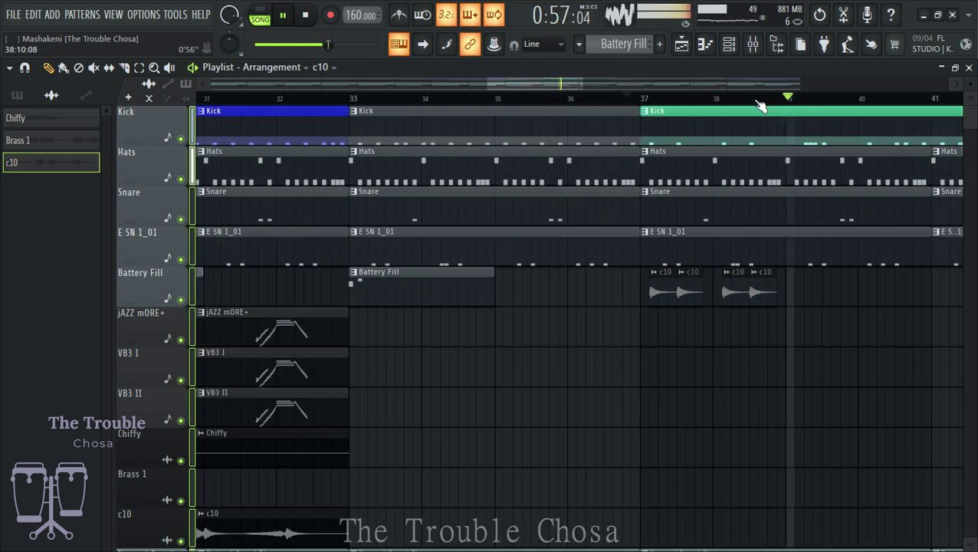
Select the four short c10 clips in bars 37 and 38 and move them down to the c10 track.
scroll(758, 105, down, 3)
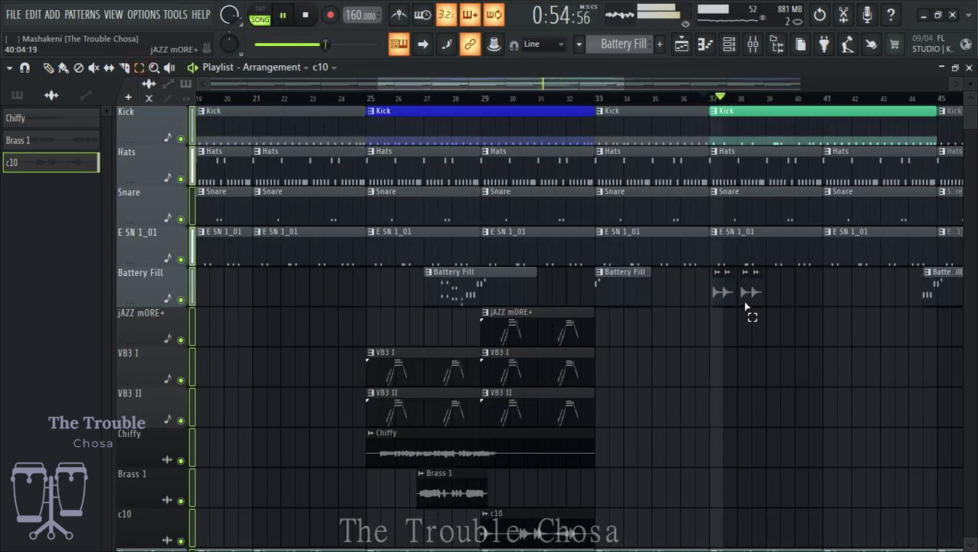
drag(747, 307, 709, 312)
scroll(774, 311, down, 6)
scroll(774, 310, up, 3)
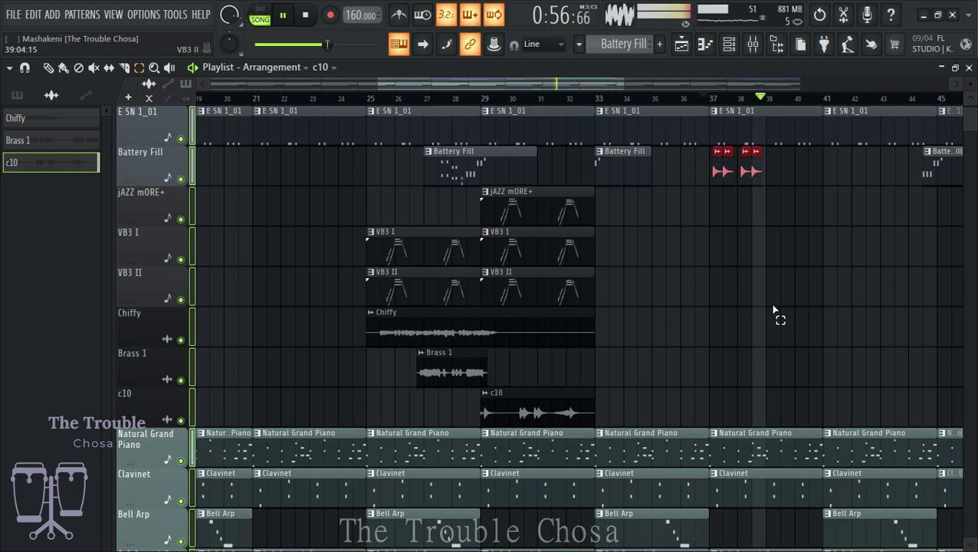
key(shift+Down)
key(shift+Down)
key(shift+Down)
key(shift+Down)
key(shift+Down)
key(shift+Down)
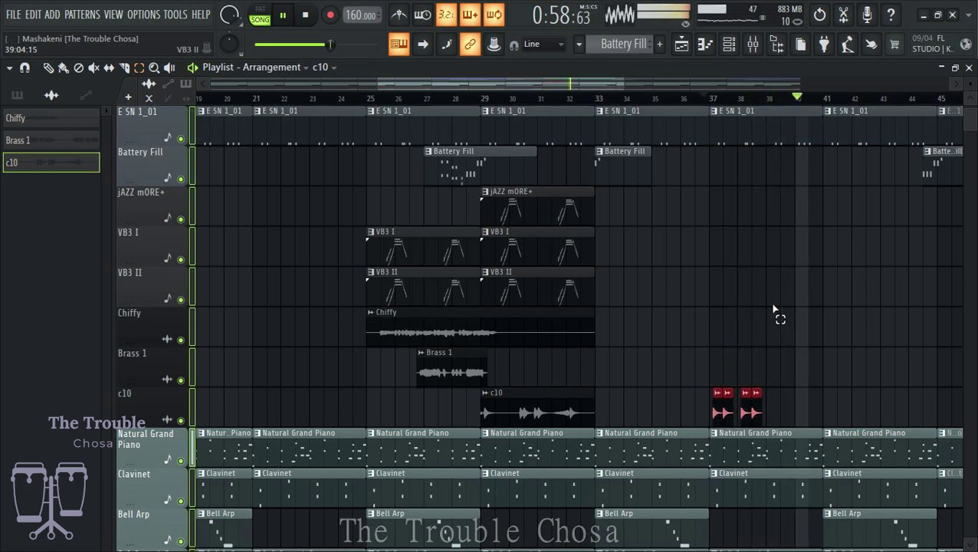
scroll(772, 303, up, 3)
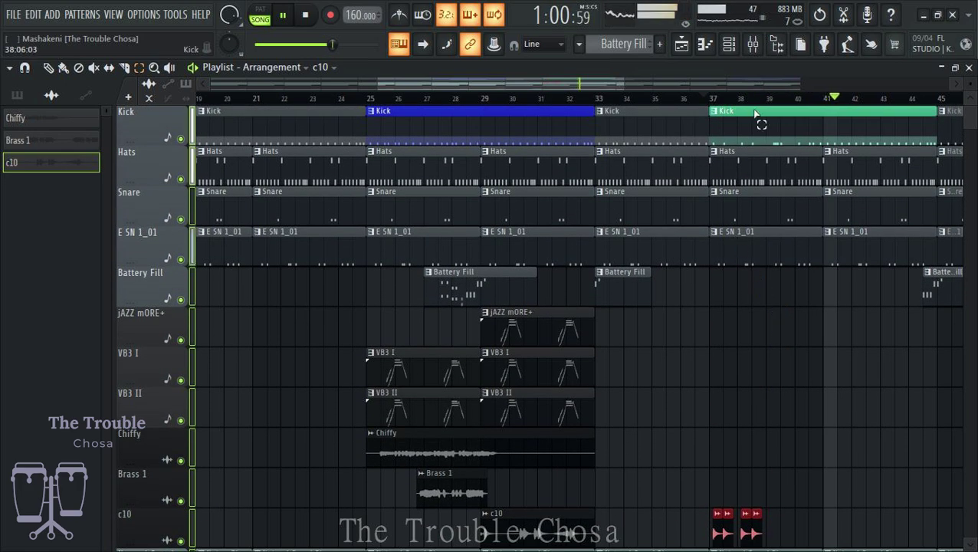
Solo the Alto Sax track and restart playback around bar 32 to audition it.
scroll(778, 337, down, 4)
scroll(773, 341, down, 11)
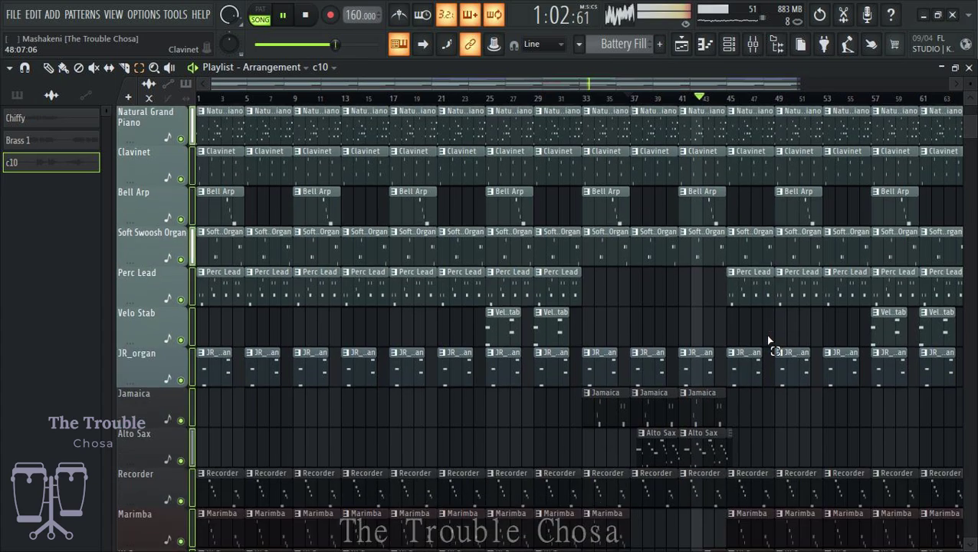
scroll(770, 339, down, 9)
scroll(770, 339, up, 10)
scroll(770, 339, down, 4)
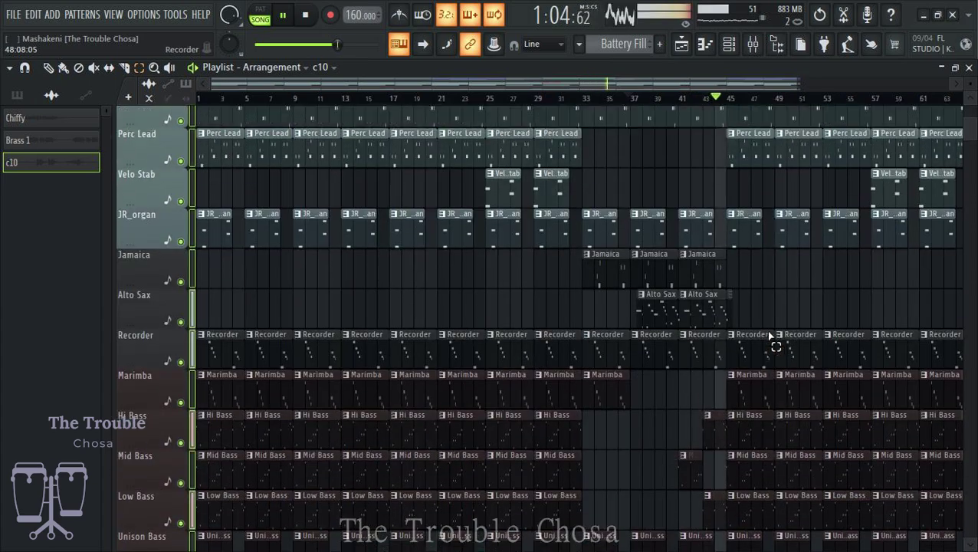
scroll(770, 337, up, 6)
scroll(770, 337, down, 5)
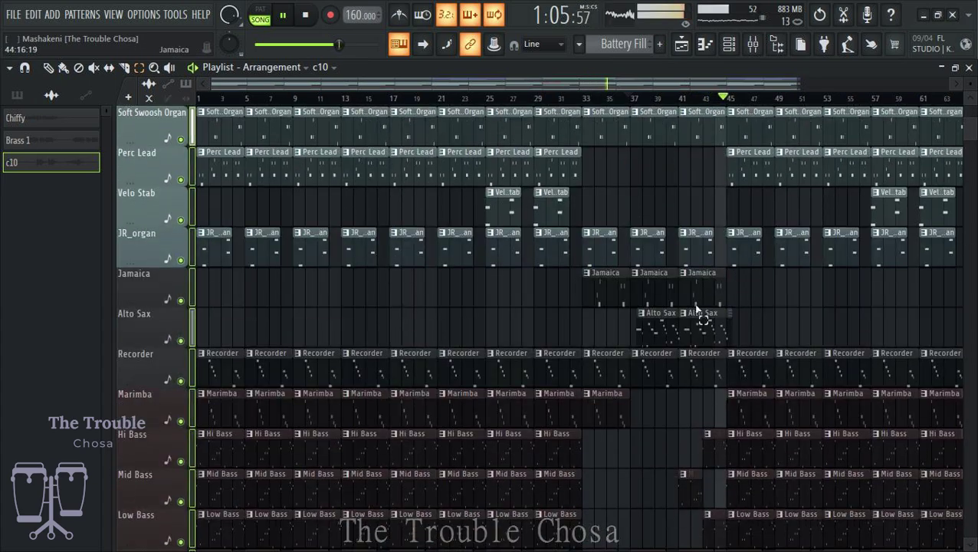
right_click(181, 341)
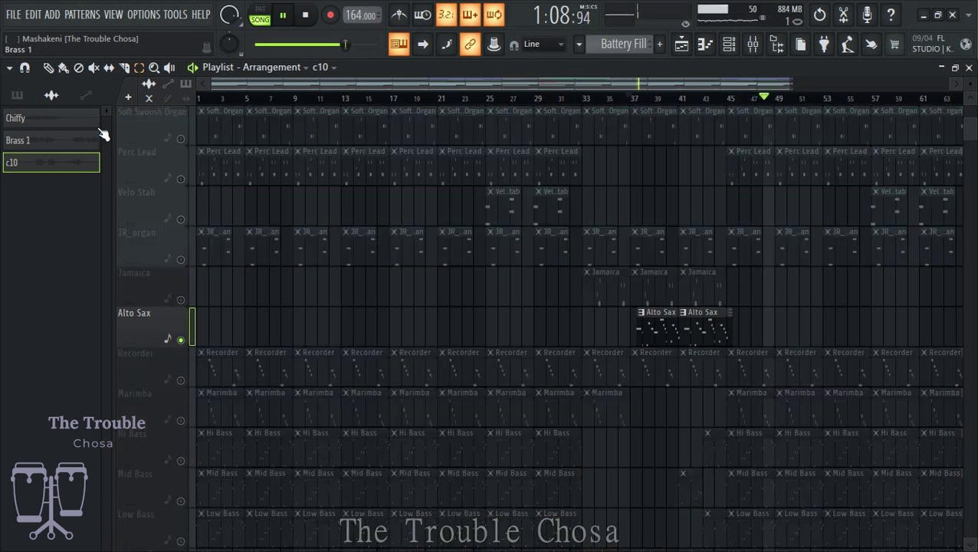
click(570, 98)
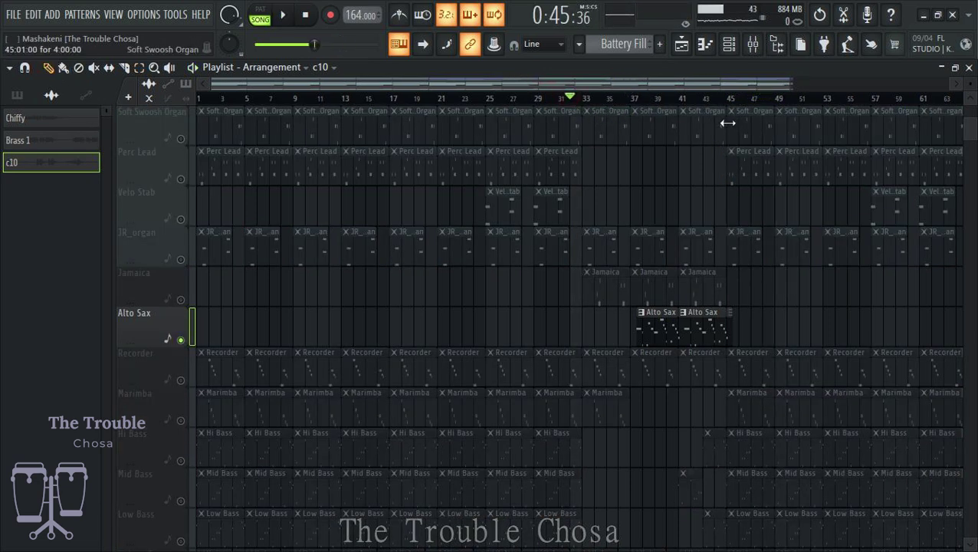
Unmute the Jamaica, JR_organ, Clave and Ghost Rave tracks to hear them together with the soloed Alto Sax.
click(182, 300)
click(181, 259)
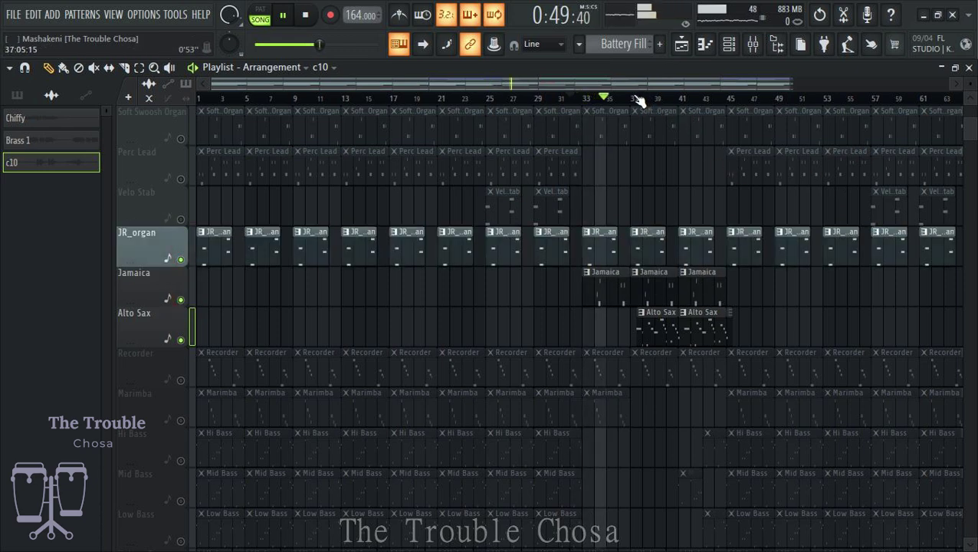
scroll(678, 249, down, 4)
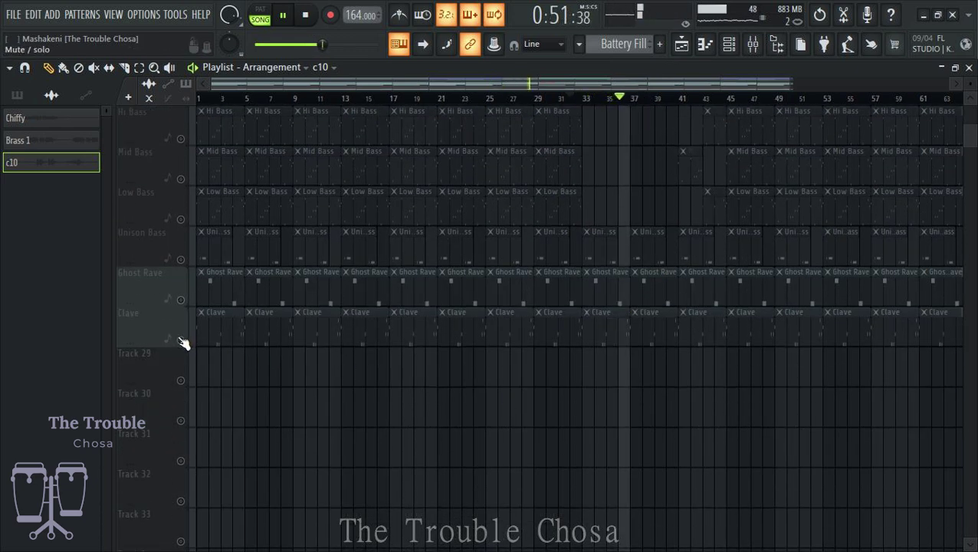
click(180, 340)
click(181, 299)
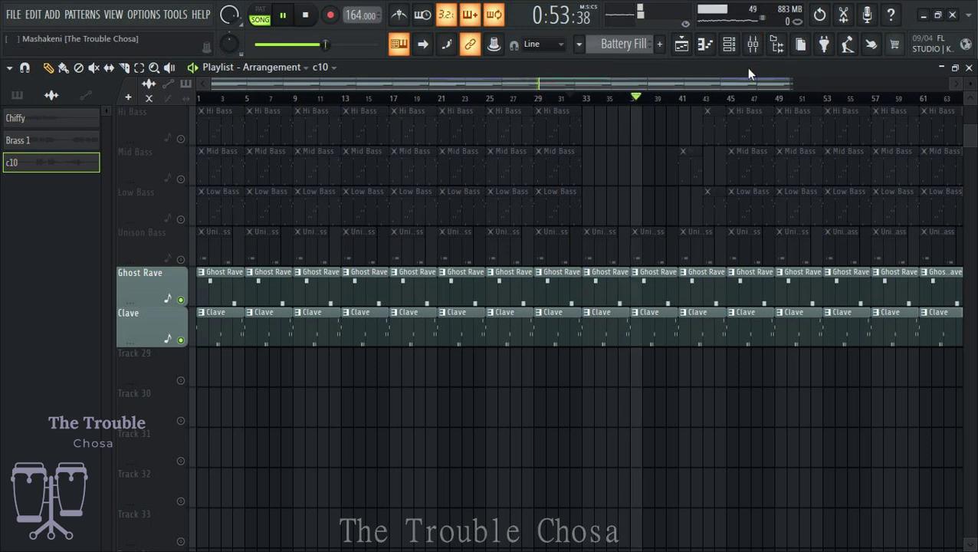
scroll(681, 251, up, 3)
Select the Alto Sax pattern and channel, and bring up the effects of Alto Sax mixer track 17.
click(663, 208)
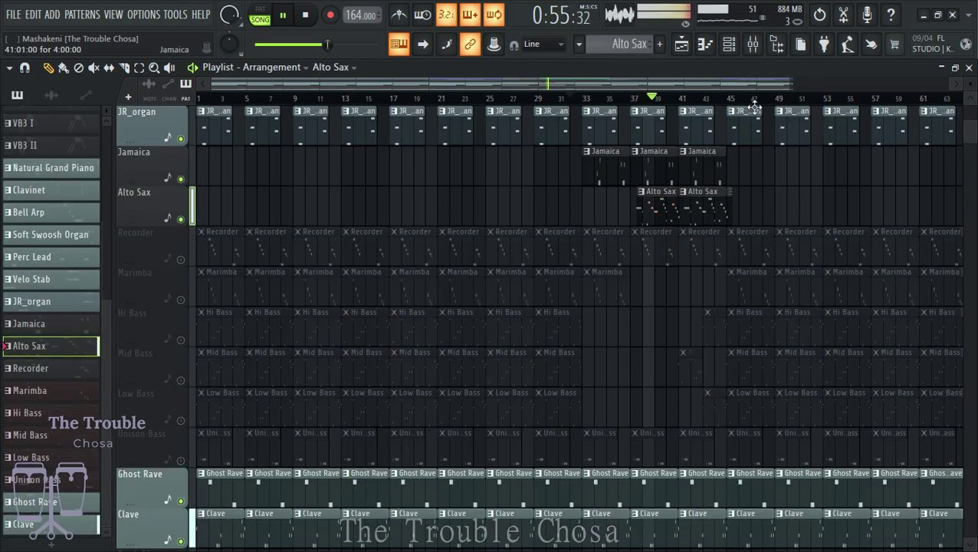
click(751, 46)
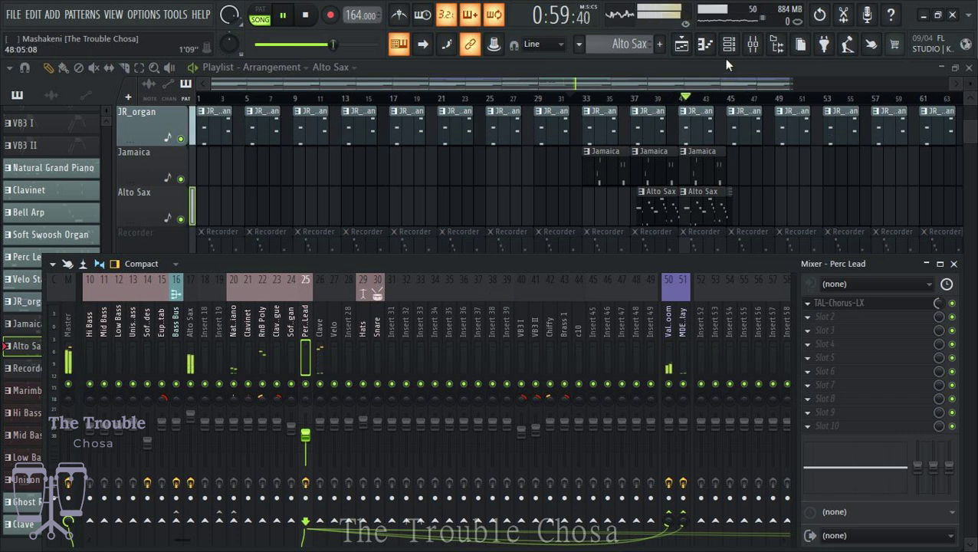
click(729, 45)
click(184, 398)
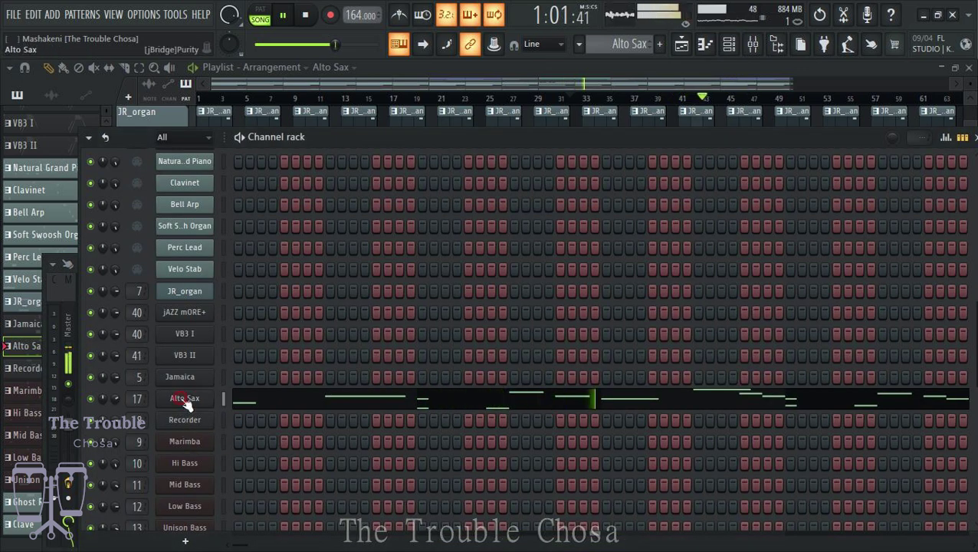
click(752, 43)
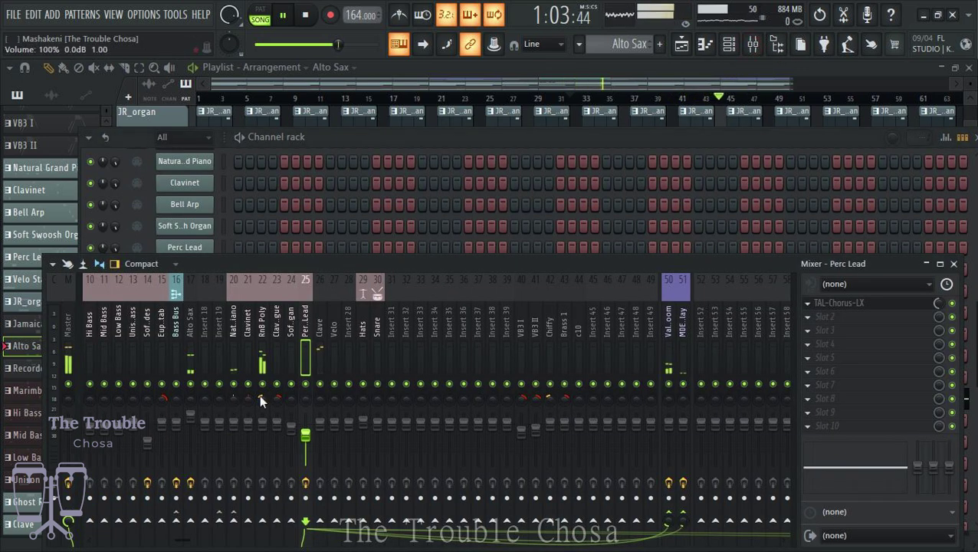
click(190, 322)
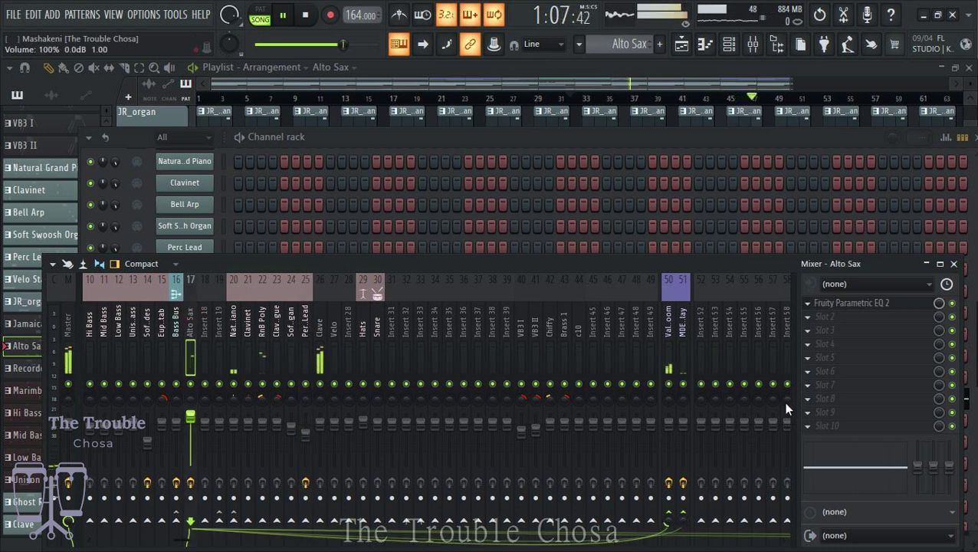
Add Fruity Flangus to slot 2 of the Alto Sax mixer track, reduce its mix level and return to the playlist.
click(810, 320)
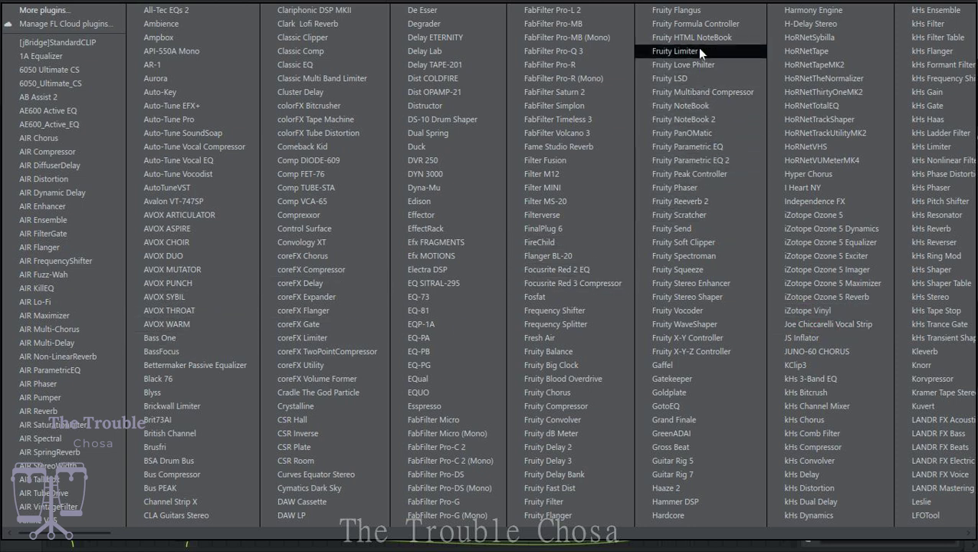
click(682, 10)
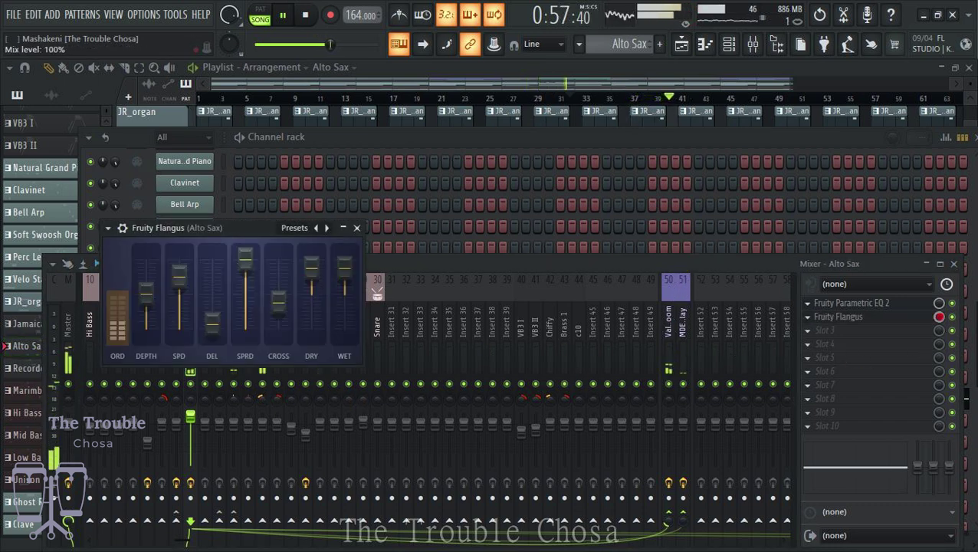
drag(939, 317, 939, 331)
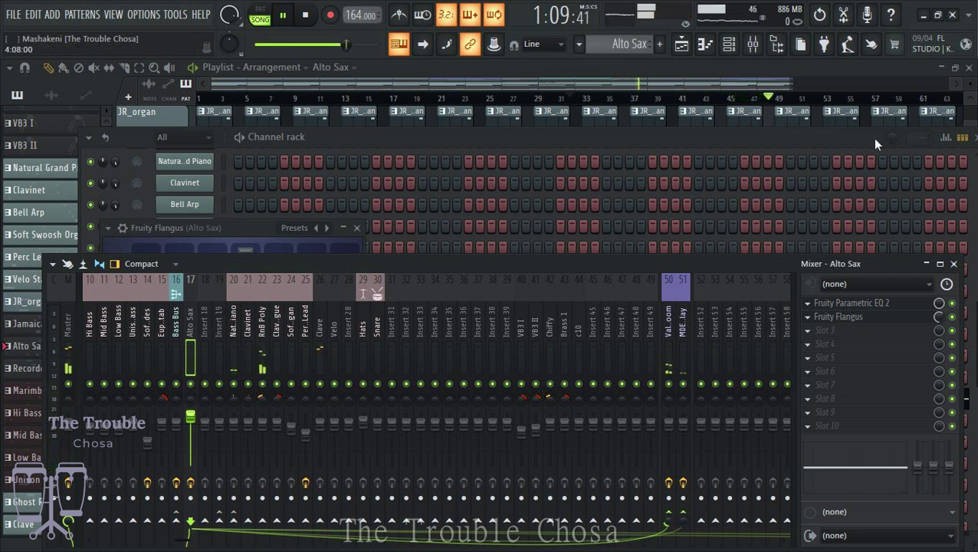
click(557, 106)
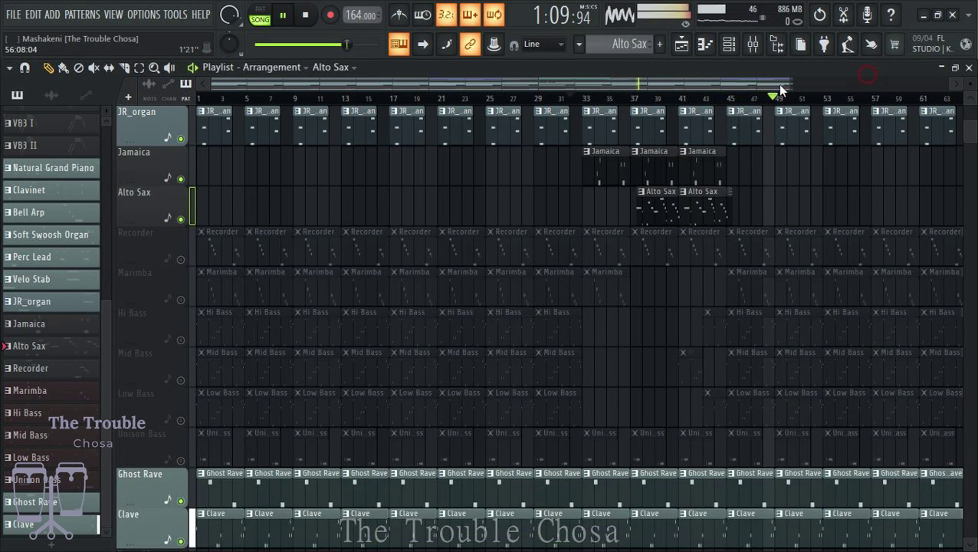
End the Alto Sax solo so that all tracks are unmuted, and restart playback around bar 32.
ctrl+click(181, 220)
ctrl+click(181, 219)
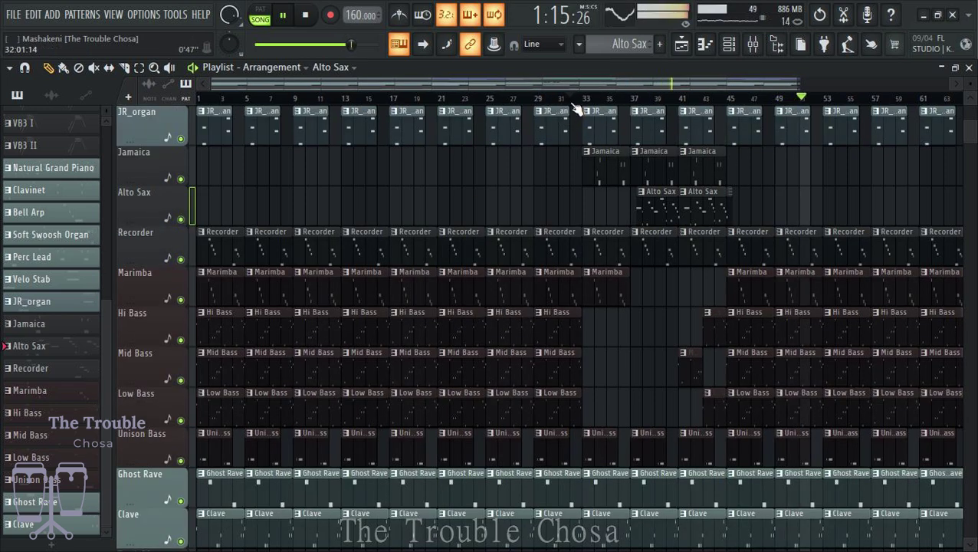
click(574, 100)
Examine the Marimba, bass, Ghost Rave and Clave clips across the arrangement, focusing on bars 33 to 45.
scroll(576, 114, down, 3)
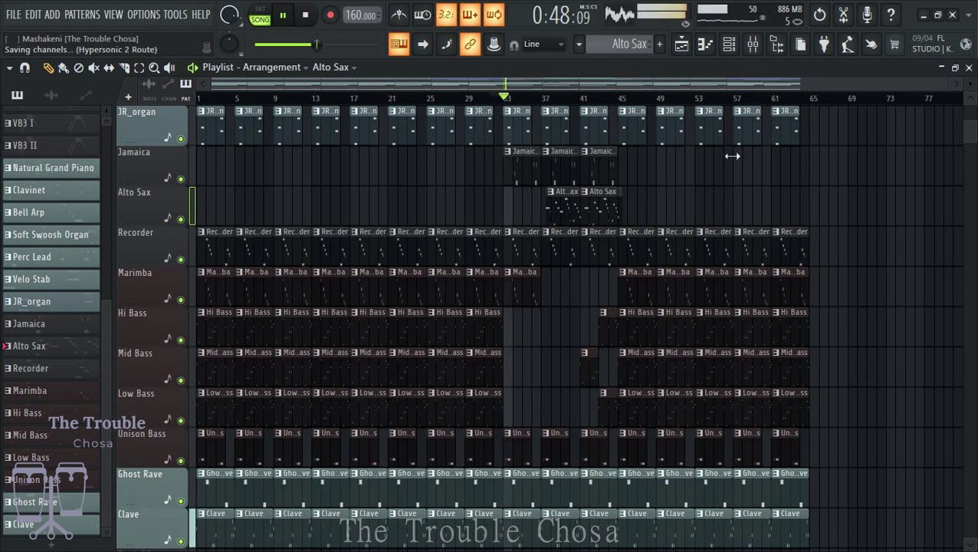
scroll(886, 258, down, 3)
scroll(880, 262, up, 4)
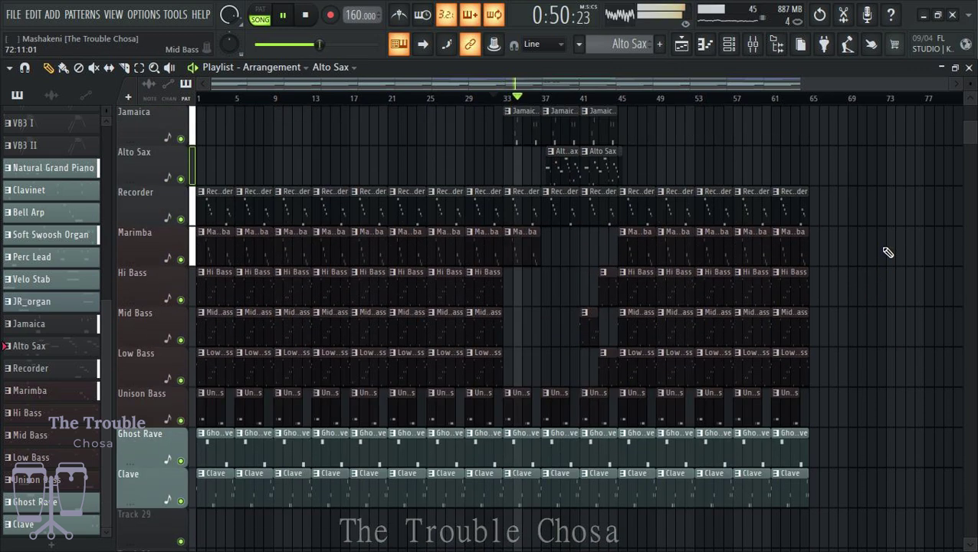
scroll(885, 251, up, 3)
scroll(886, 251, down, 5)
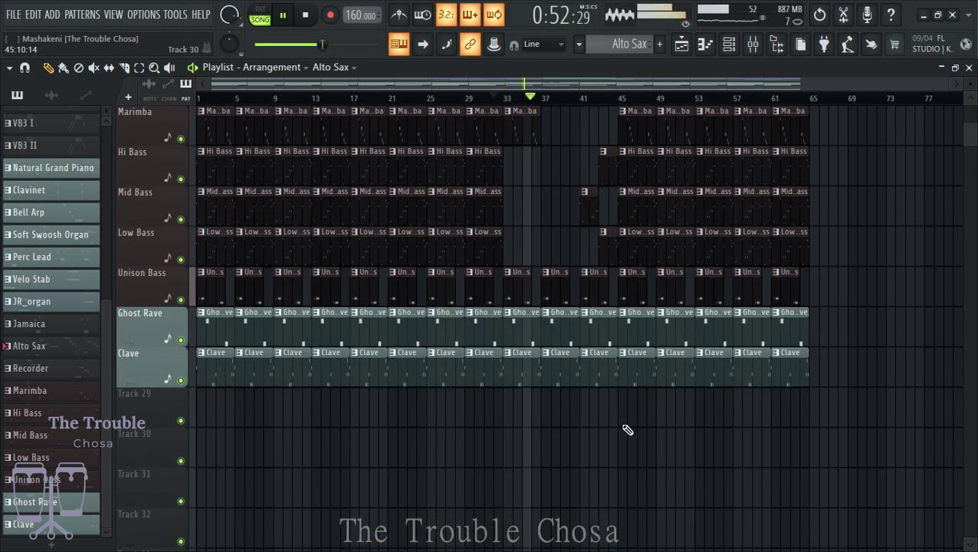
scroll(605, 103, up, 3)
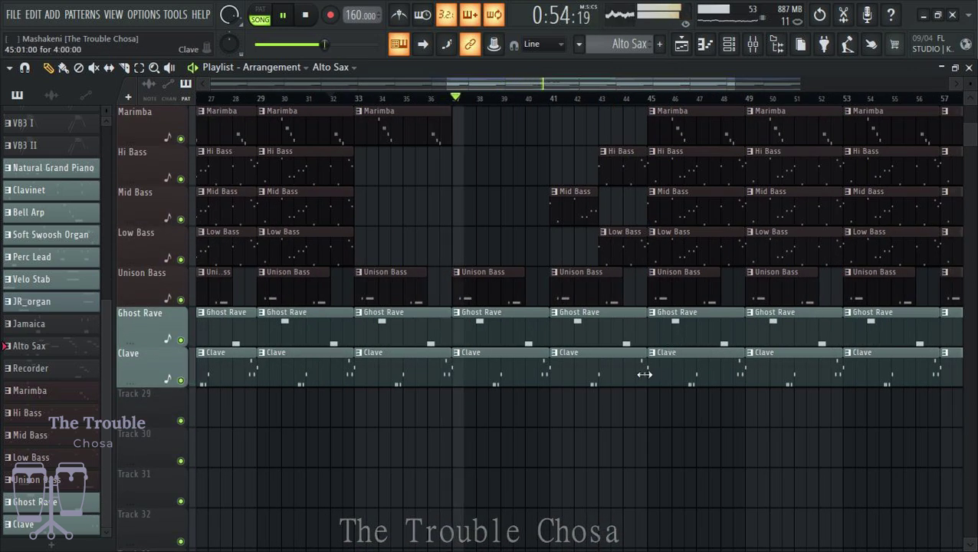
Shorten the Clave clip at bar 37 to three bars, and remove the Clave and Ghost Rave clips at bar 41.
drag(546, 377, 522, 377)
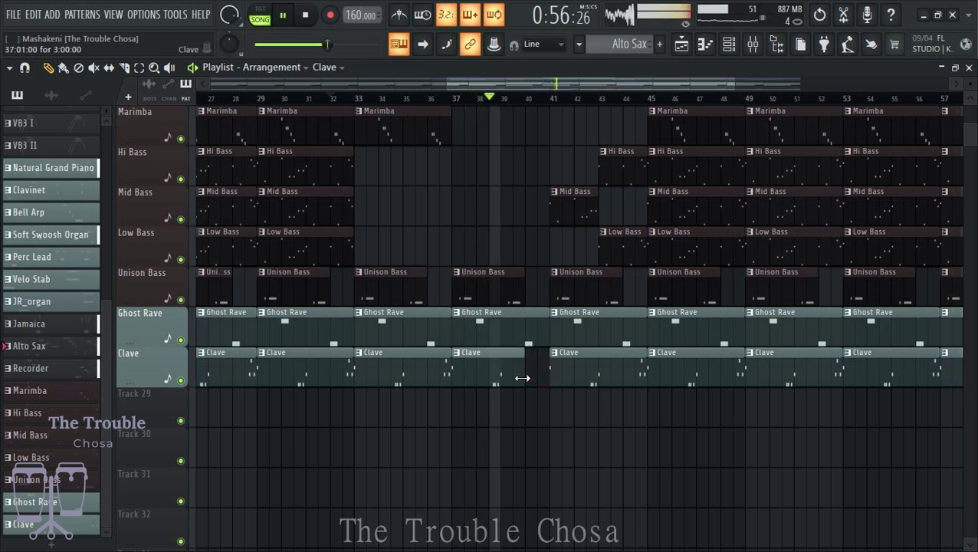
right_click(562, 379)
right_click(618, 337)
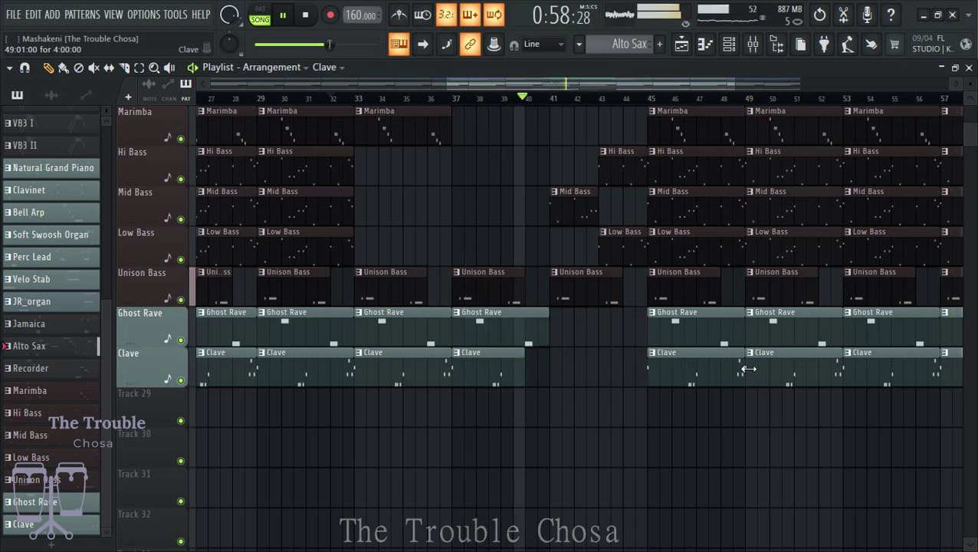
Clear Ghost Rave and Clave from bar 45 to bar 53, keeping only the last half bar of Clave starting at 52:09.
right_click(692, 321)
right_click(763, 332)
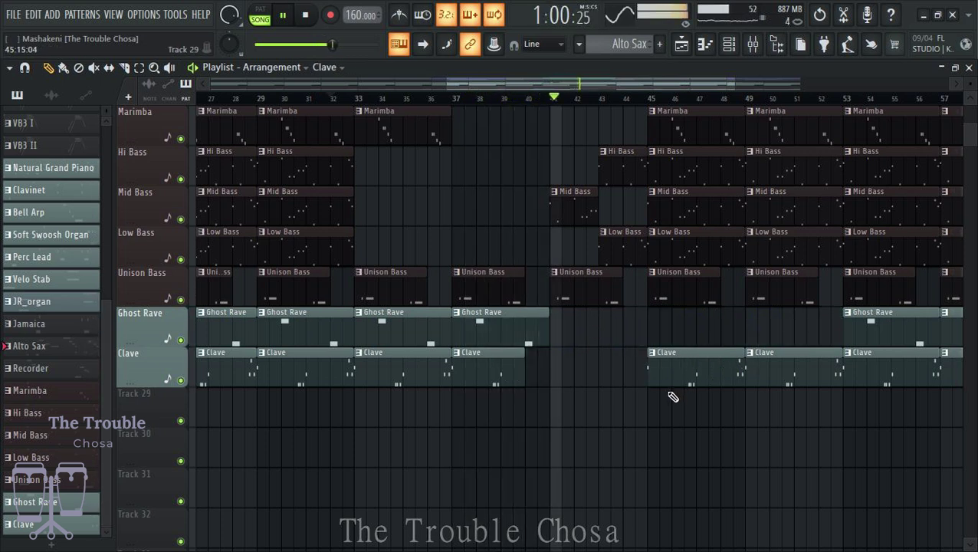
right_click(678, 377)
right_click(749, 374)
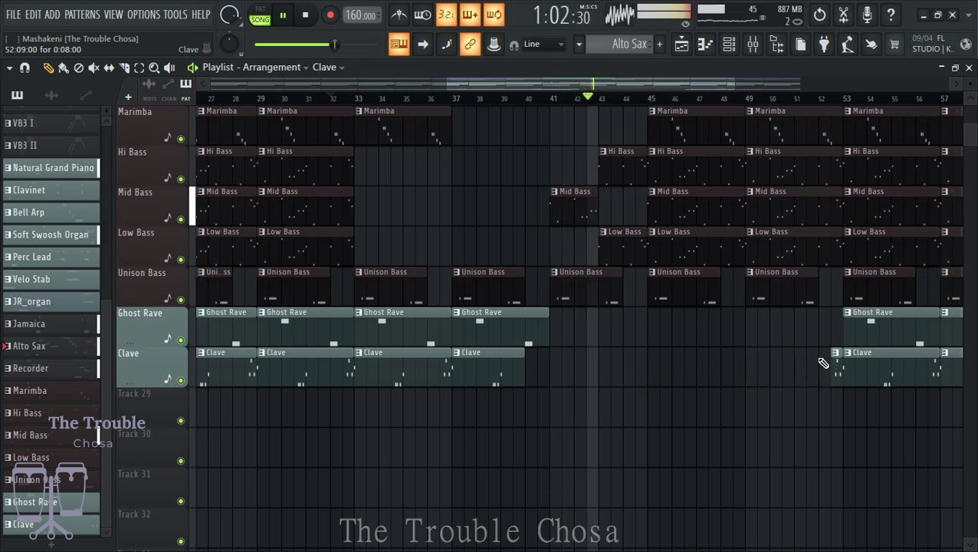
Examine the whole arrangement from the Snare down to the basses, replaying it from around bar 32.
drag(732, 91, 807, 247)
scroll(844, 242, up, 8)
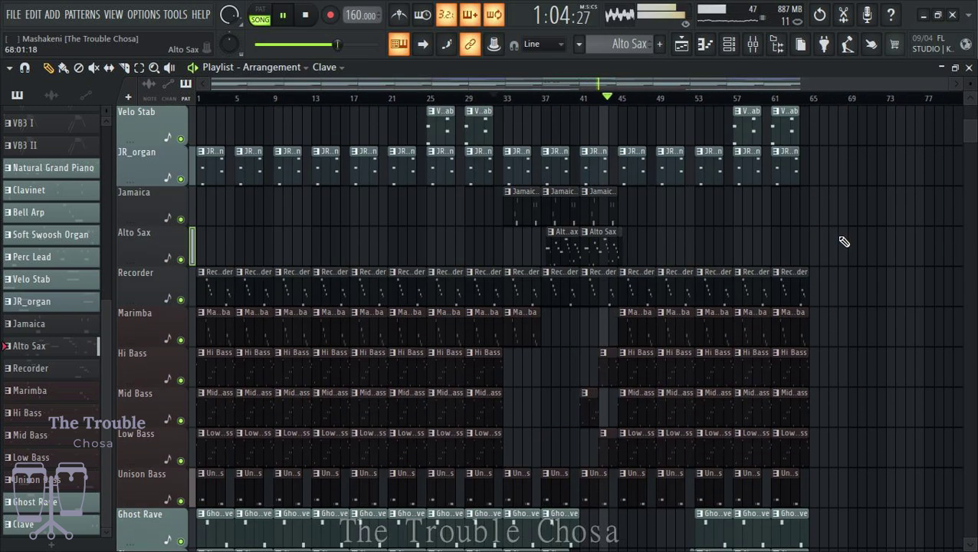
scroll(843, 252, up, 5)
scroll(864, 252, down, 4)
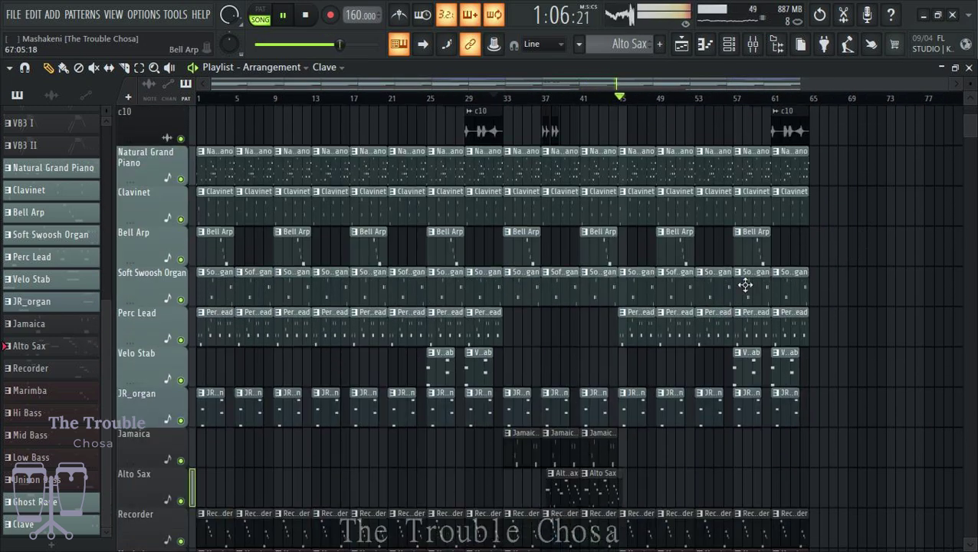
key(space)
key(space)
scroll(644, 266, up, 8)
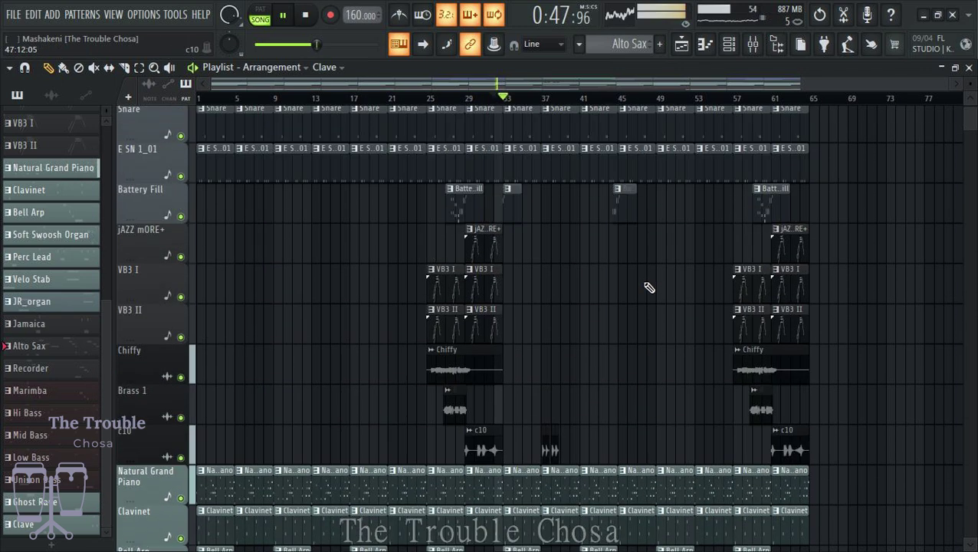
scroll(650, 285, down, 6)
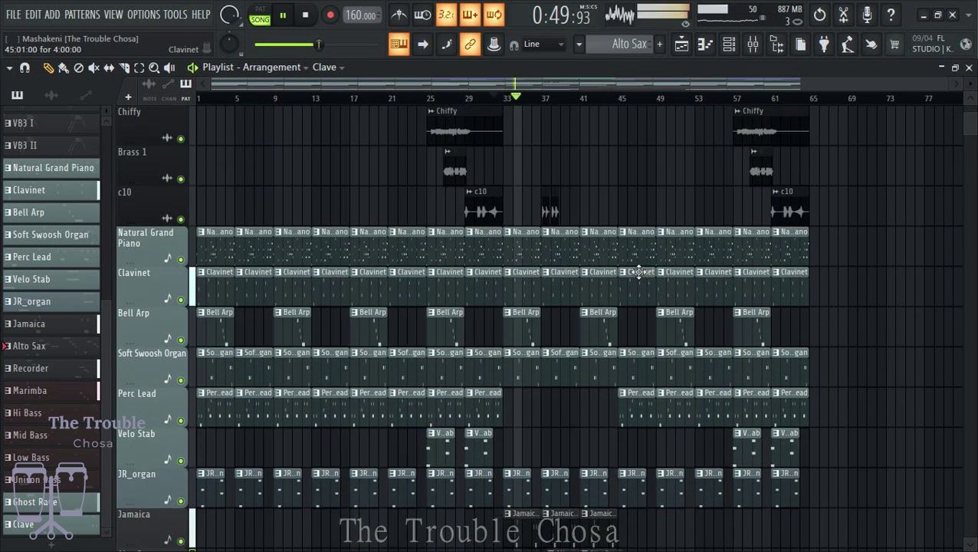
scroll(566, 100, up, 3)
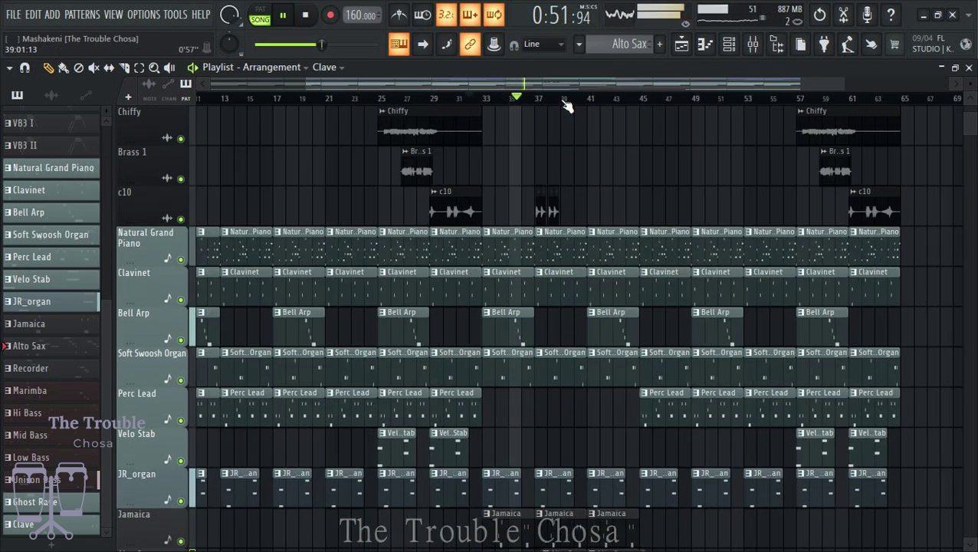
Remove the Natural Grand Piano clips at bars 37 and 41, and place a piano clip at bar 37 trimmed to a very short hit.
scroll(690, 249, up, 5)
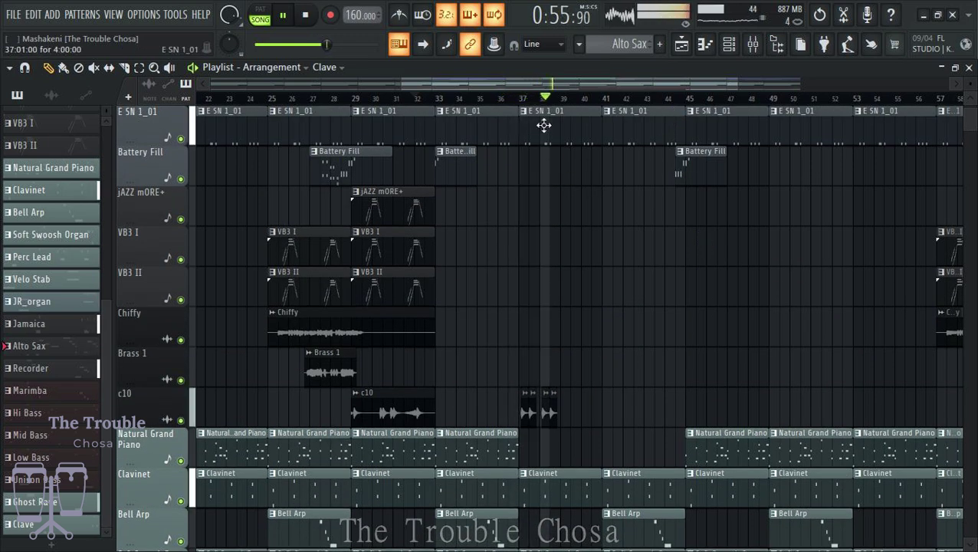
scroll(556, 103, up, 5)
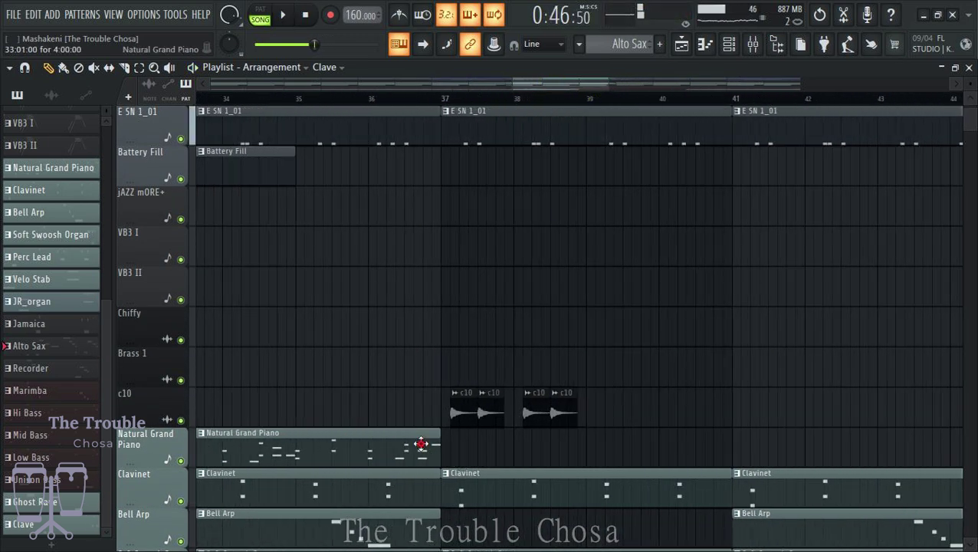
click(423, 447)
click(447, 447)
drag(728, 443, 450, 443)
scroll(521, 106, down, 3)
scroll(521, 106, down, 3)
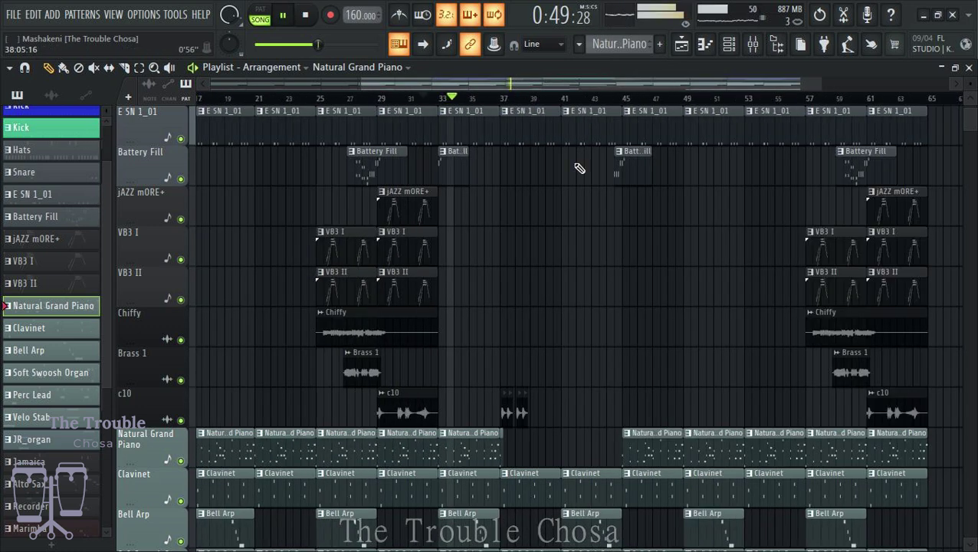
Place a Natural Grand Piano clip before bar 45, trim it to its last two steps and move it onto the Natural Grand Piano track.
scroll(693, 358, down, 2)
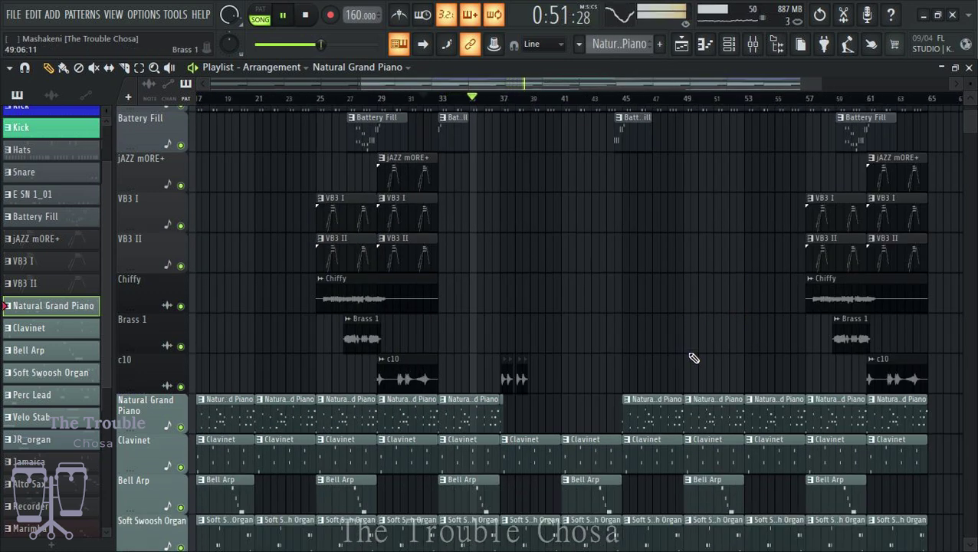
scroll(694, 101, up, 3)
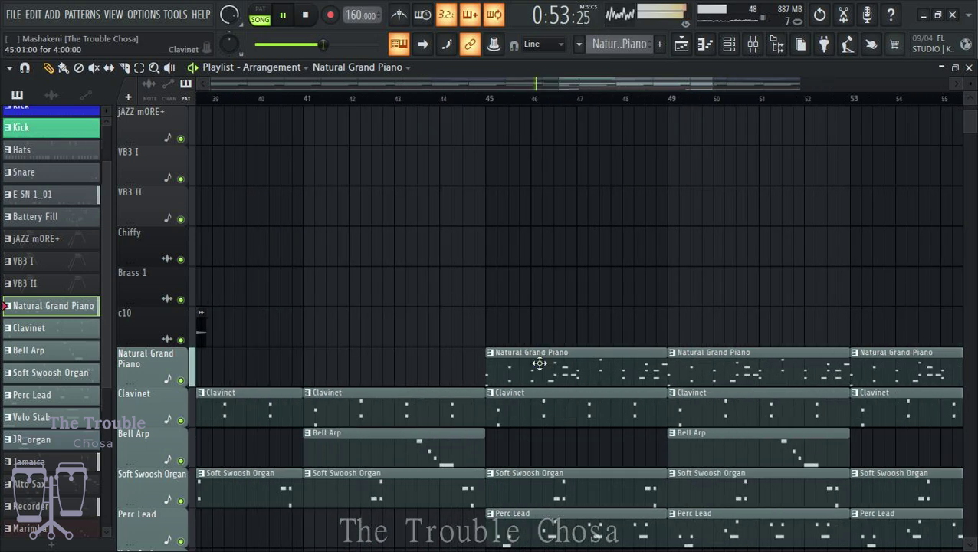
click(299, 319)
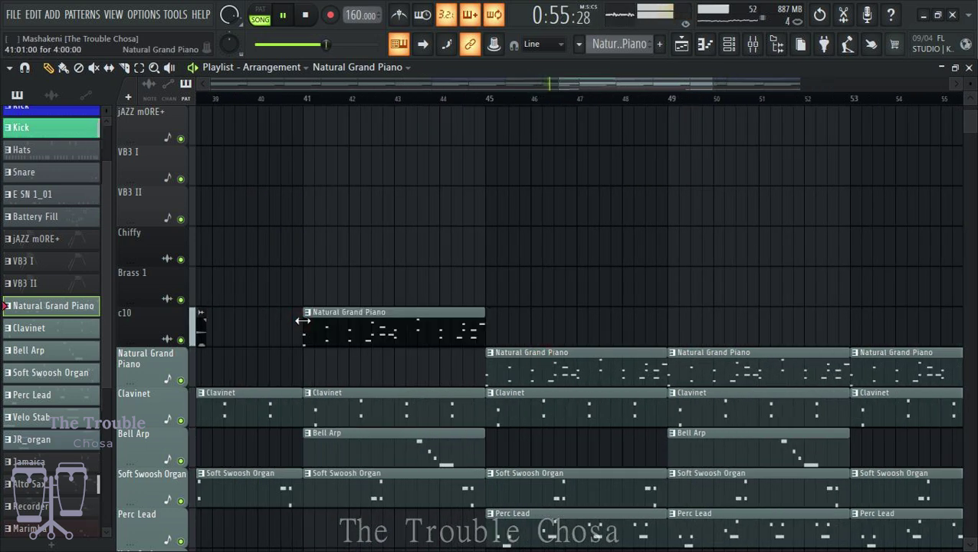
drag(306, 322, 474, 326)
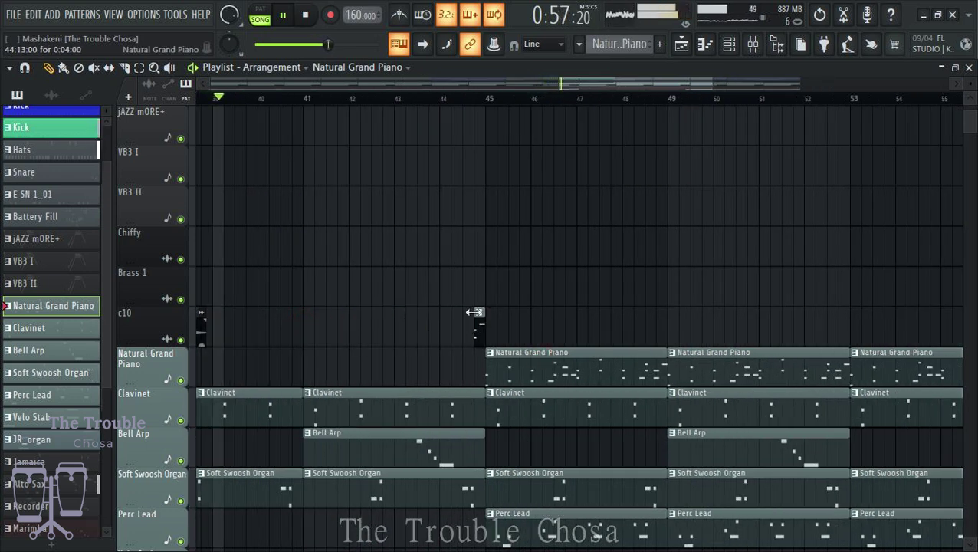
scroll(506, 110, up, 4)
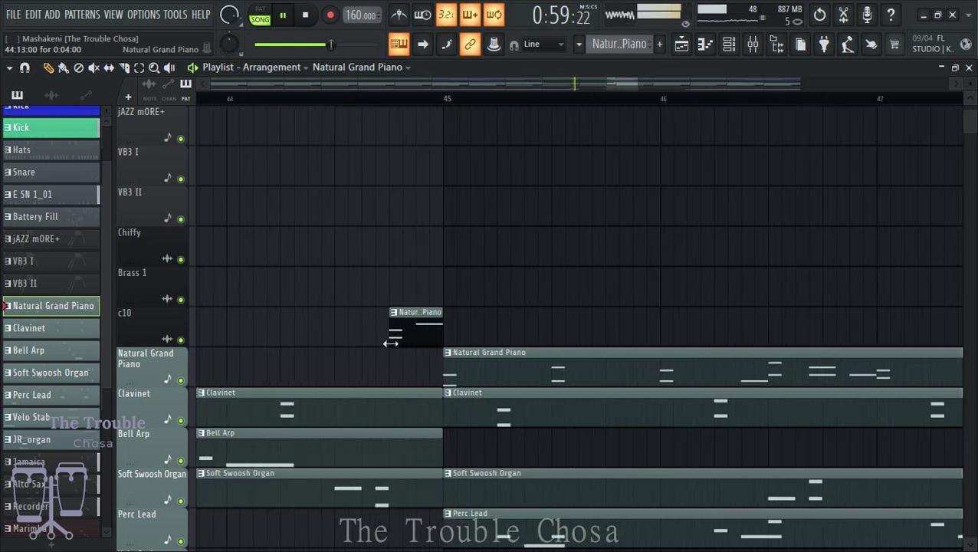
drag(391, 343, 426, 376)
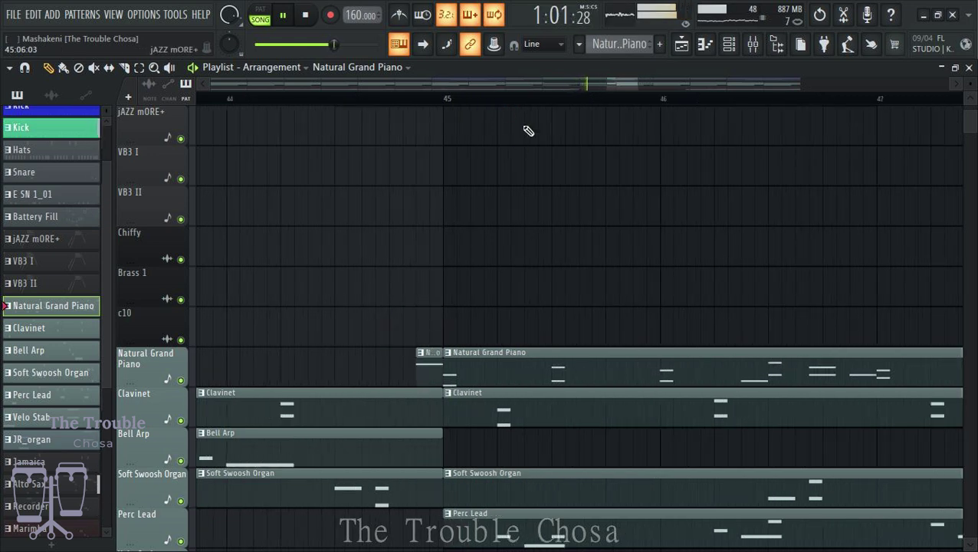
scroll(538, 107, down, 8)
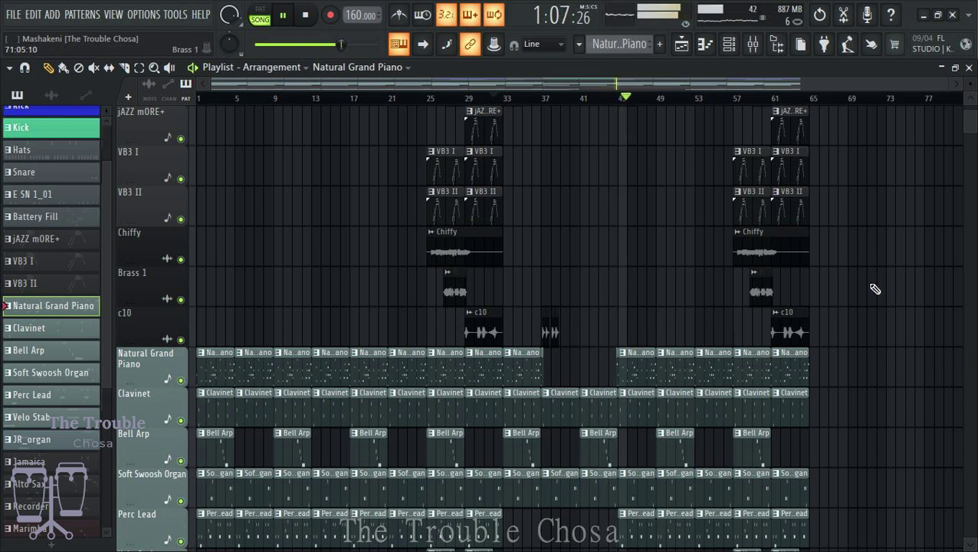
Select the Recorder pattern, and load the Default state on the unused Alto Sax mixer track 6.
scroll(904, 314, down, 5)
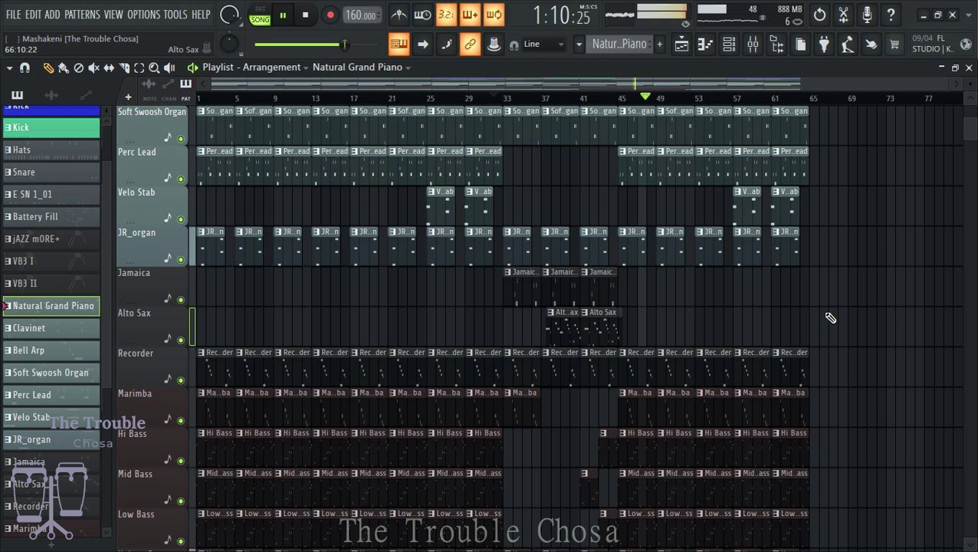
click(649, 373)
click(752, 48)
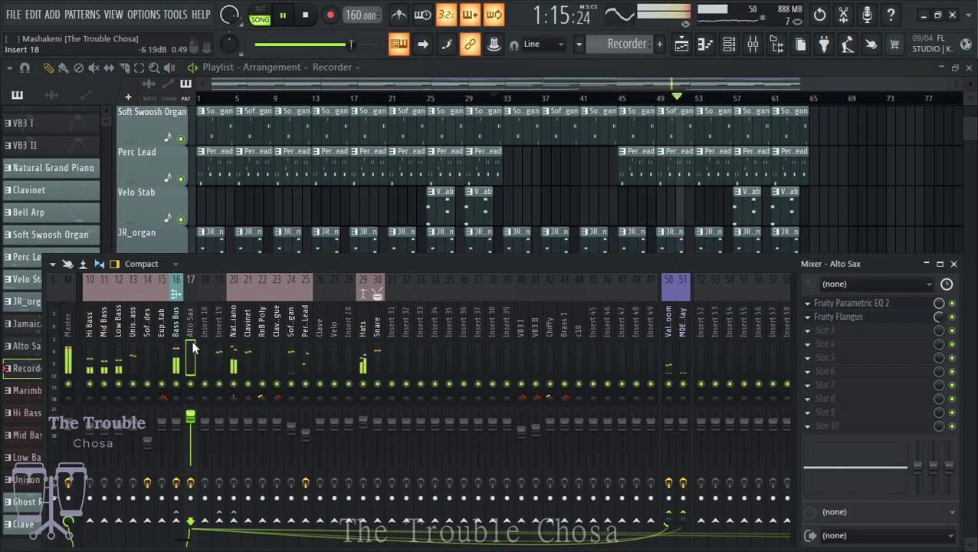
scroll(120, 331, left, 3)
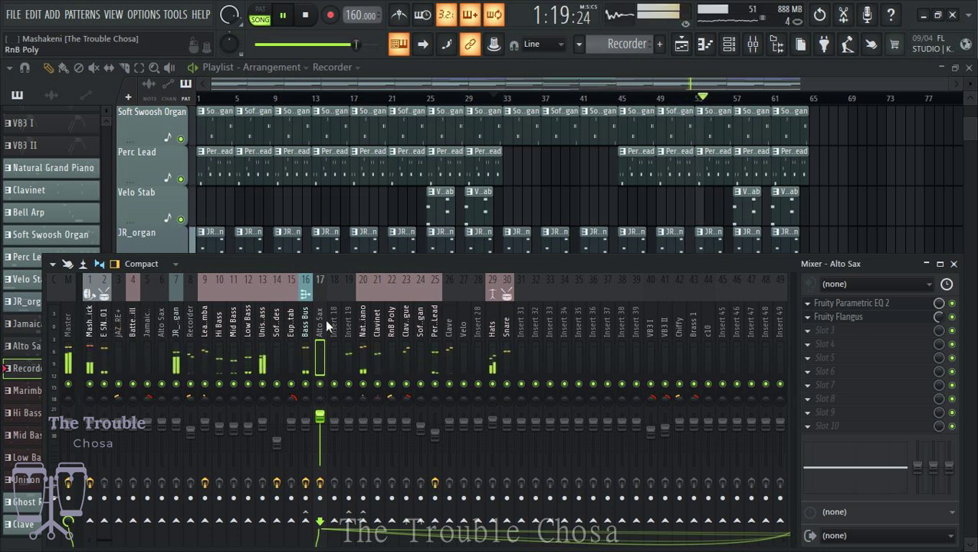
right_click(161, 326)
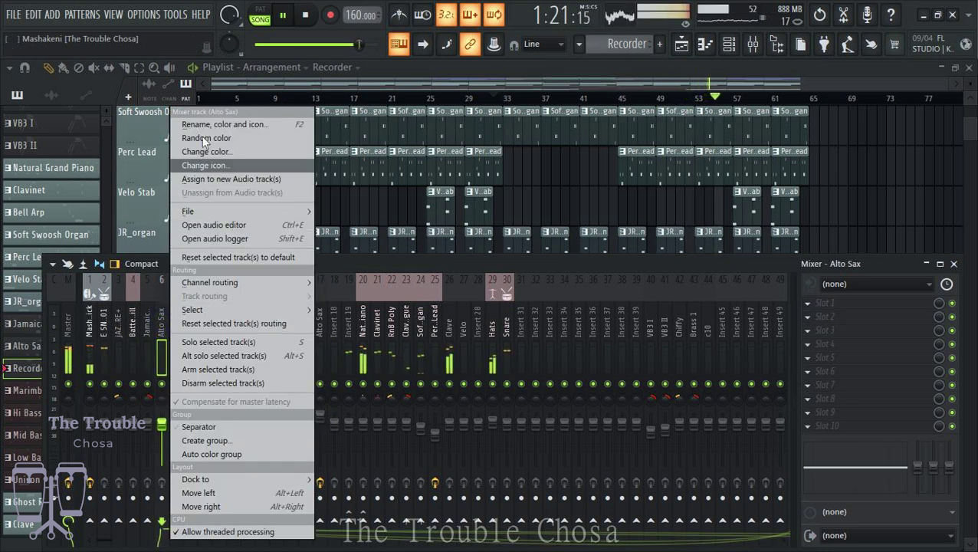
mouse_move(204, 214)
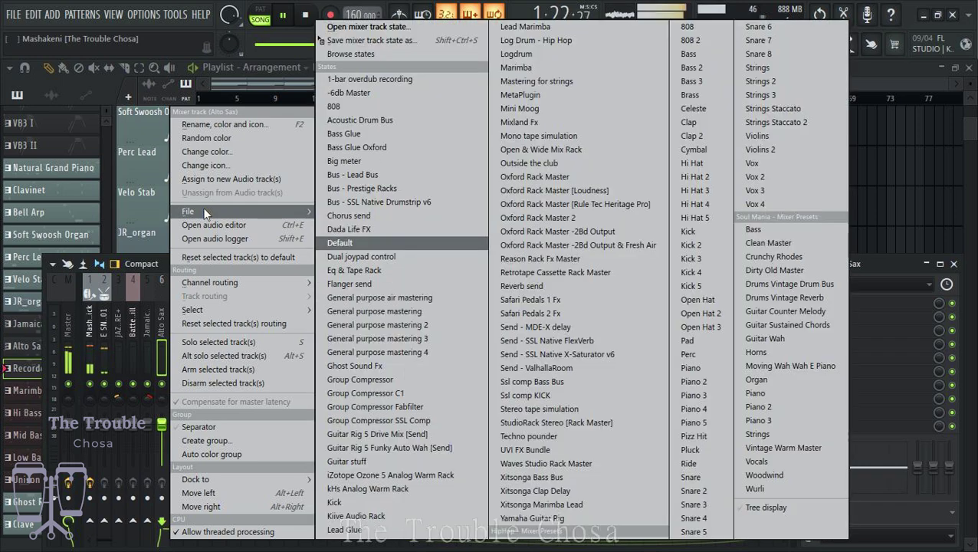
click(337, 243)
key(F9)
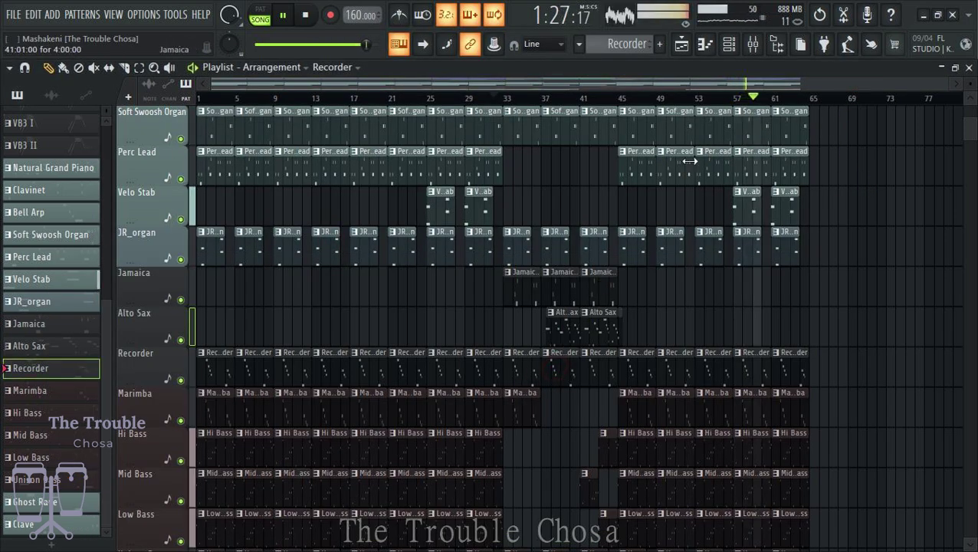
Select the Recorder channel's mixer track 8, and reset the volume of Insert 48 to its default.
key(F9)
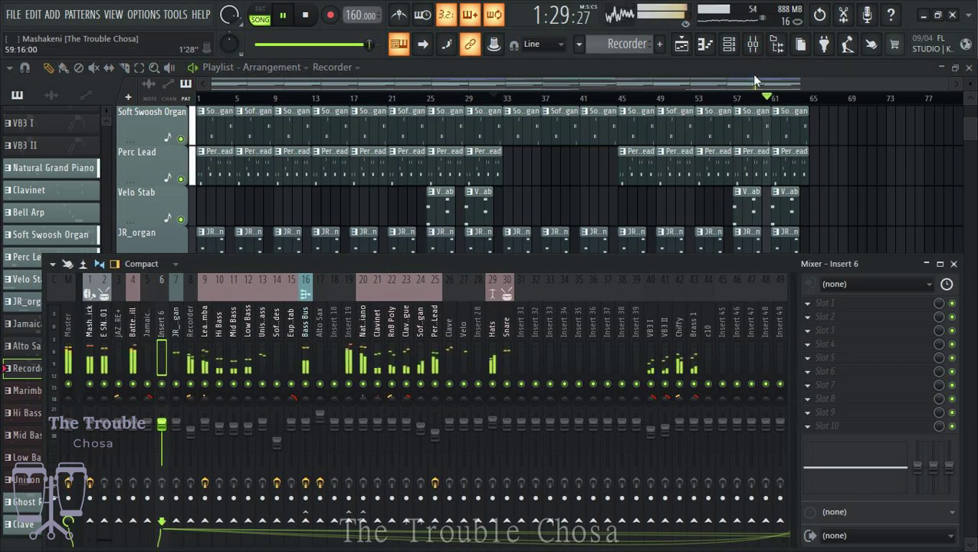
click(731, 46)
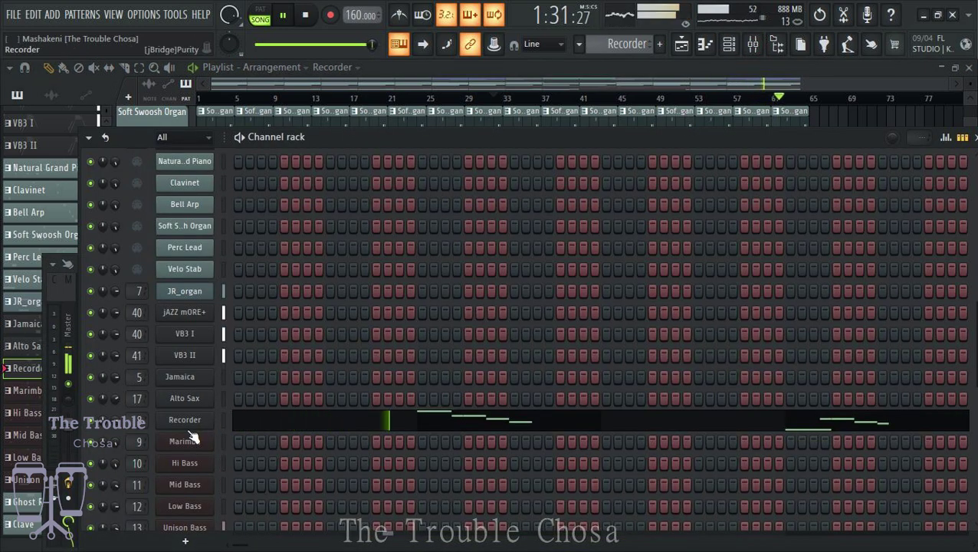
click(753, 44)
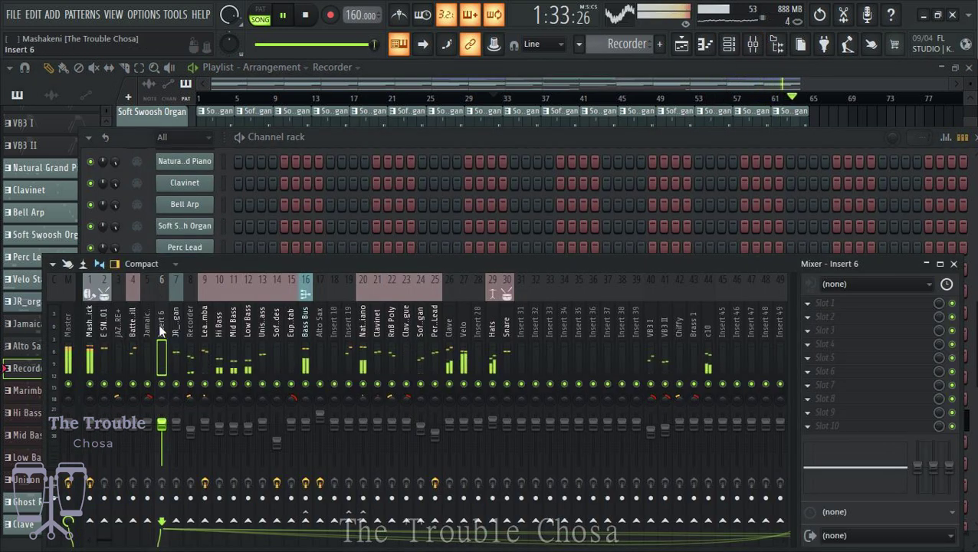
right_click(164, 337)
click(149, 305)
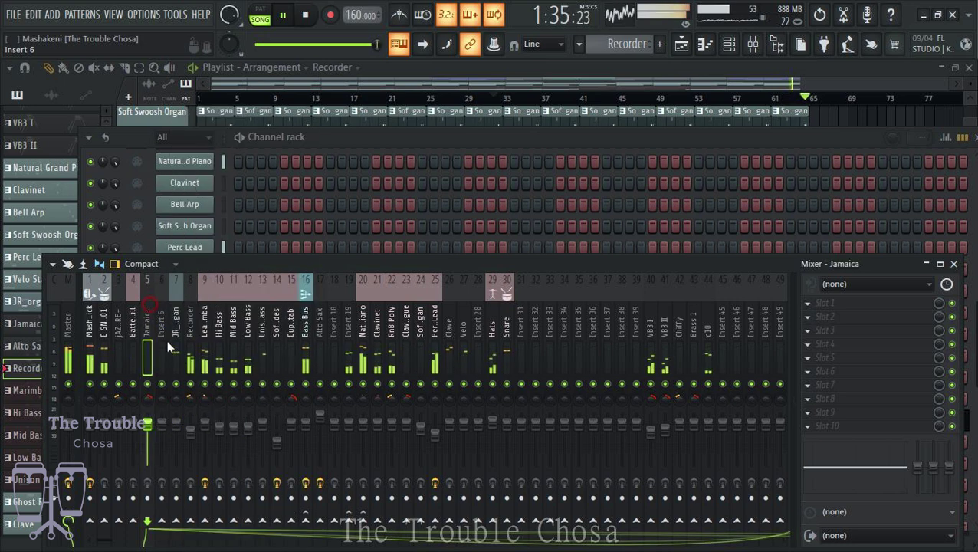
click(188, 331)
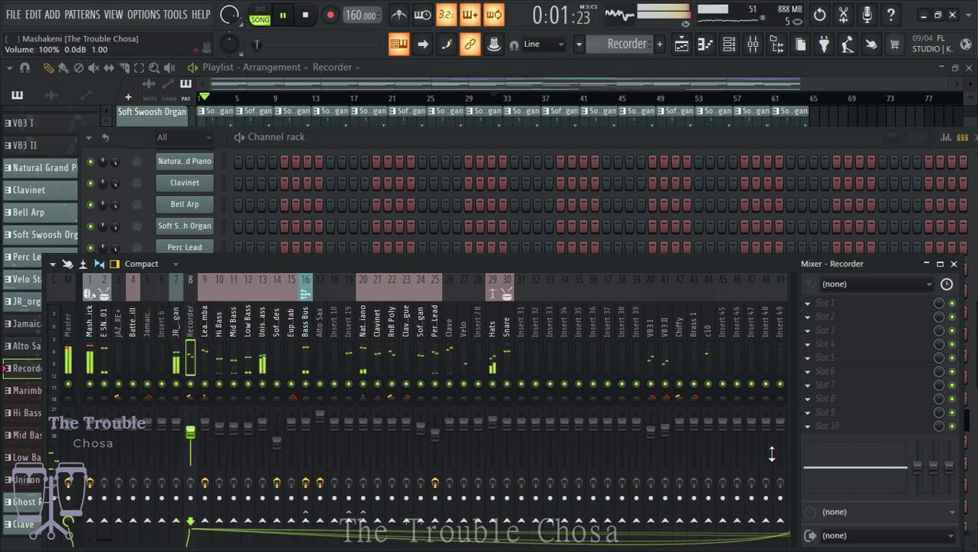
right_click(767, 437)
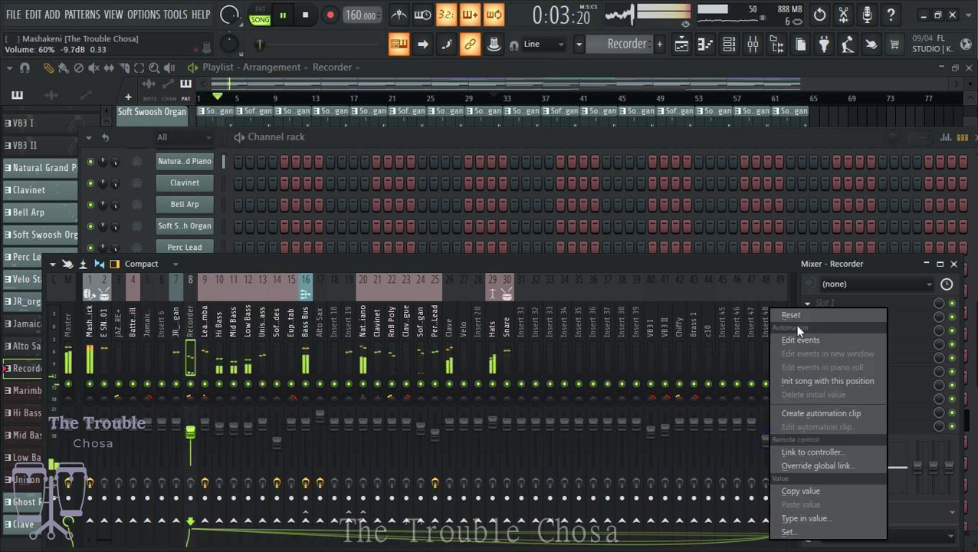
click(791, 315)
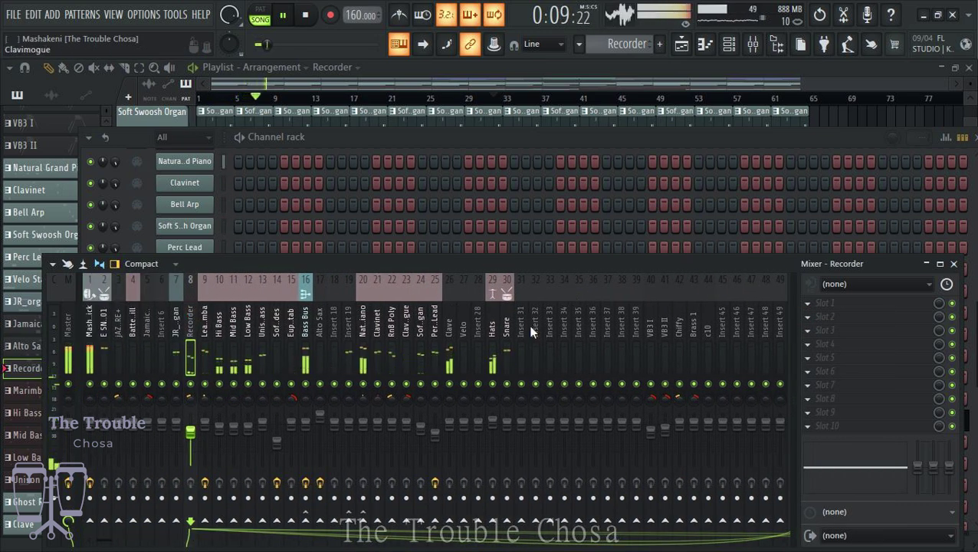
Load Fruity Flanger and AIR StereoWidth into the first two effect slots of the Recorder mixer track.
click(812, 303)
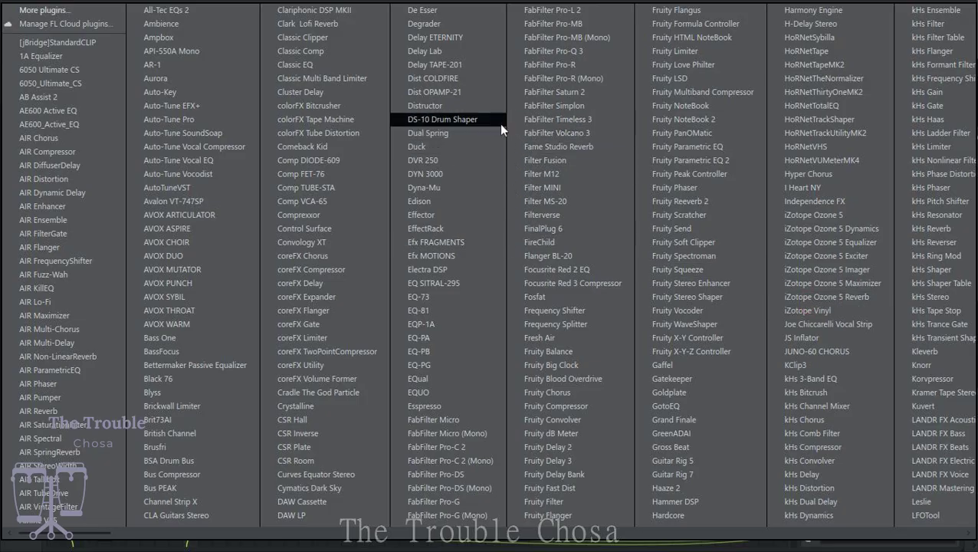
click(557, 518)
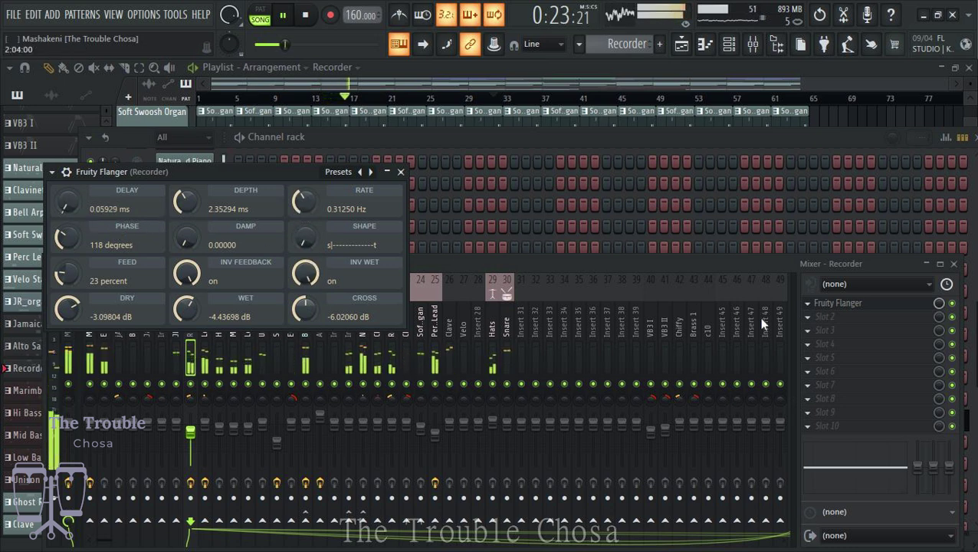
click(810, 319)
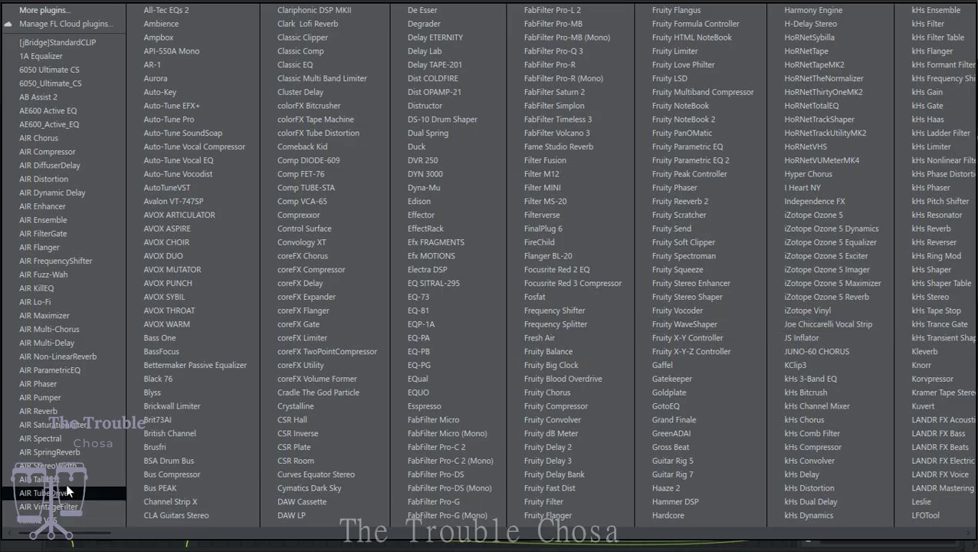
key(Escape)
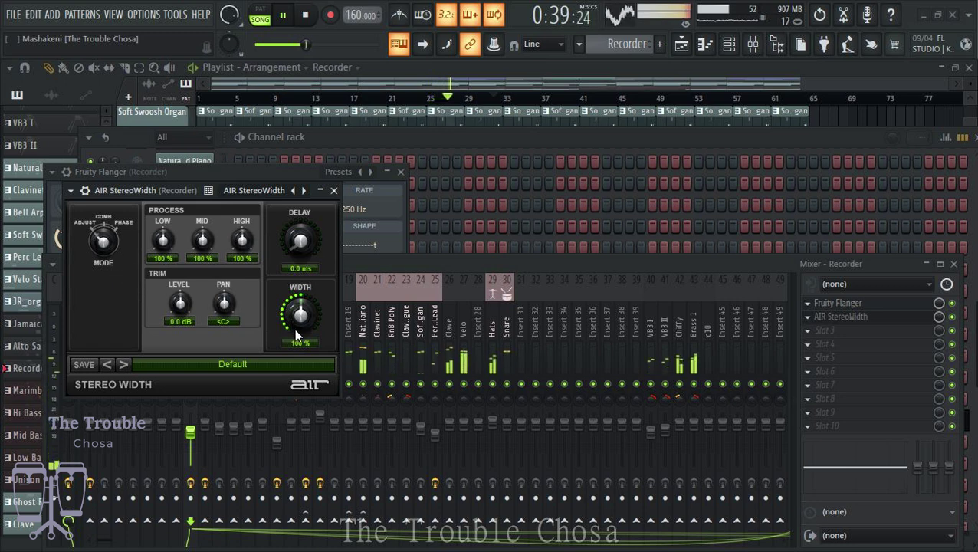
Set AIR StereoWidth's width to 121 % and its level trim to +0.6 dB, and close the plugin and mixer windows.
drag(294, 329, 303, 311)
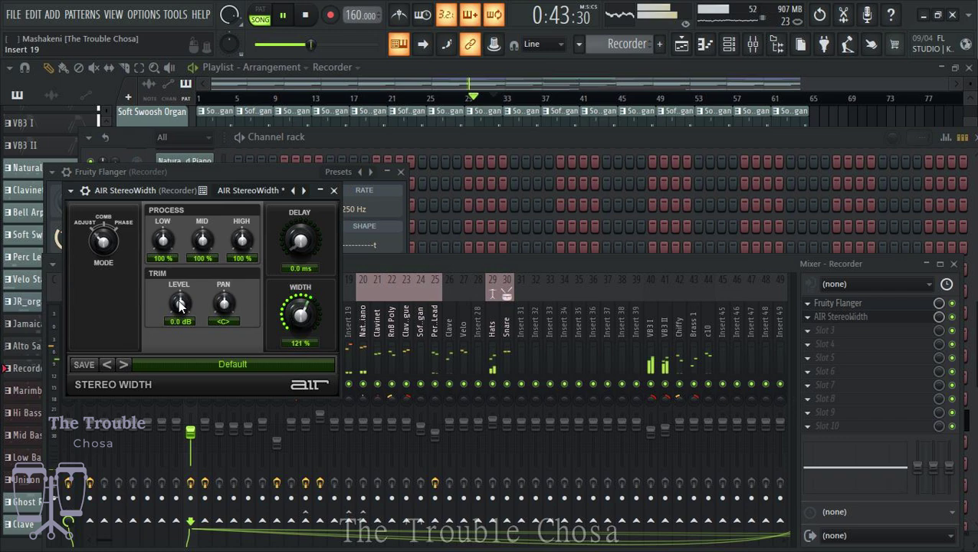
drag(180, 304, 179, 303)
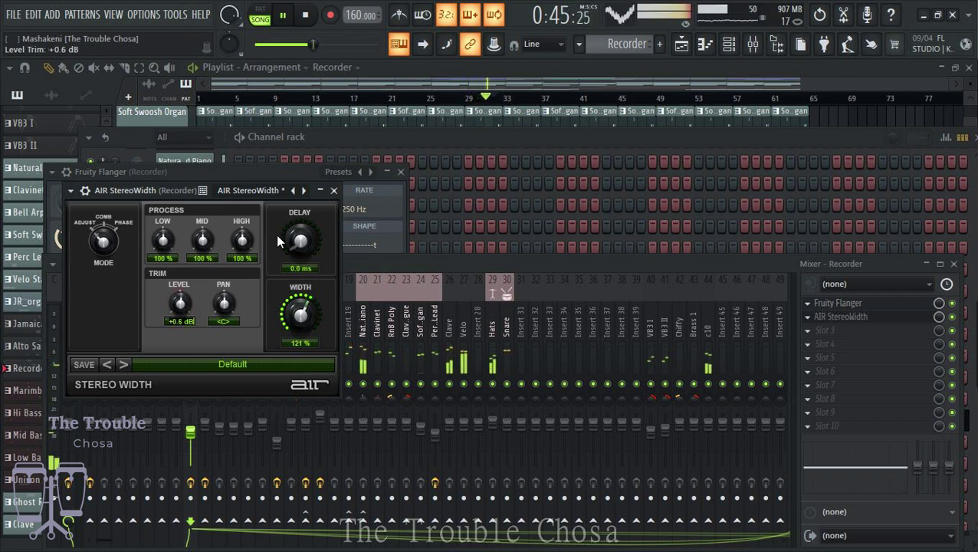
click(334, 191)
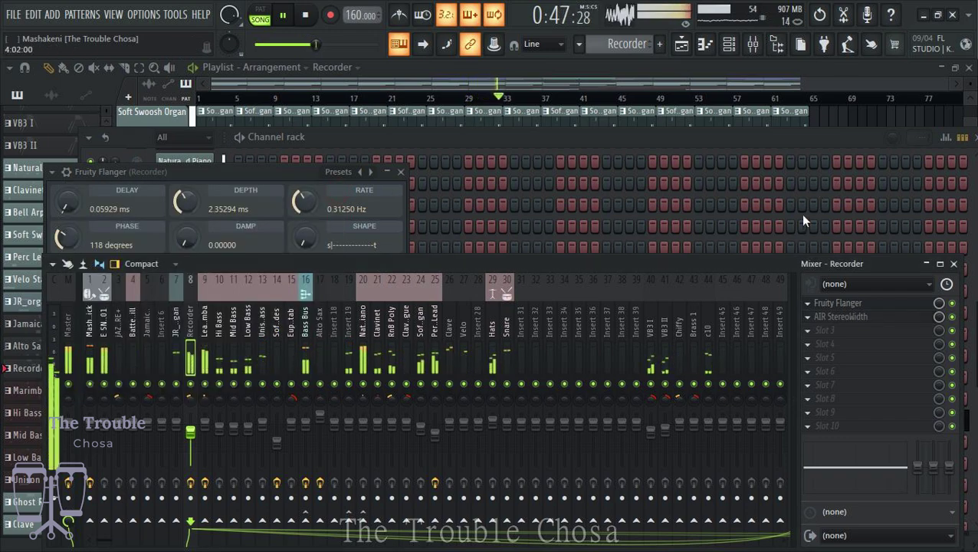
key(F12)
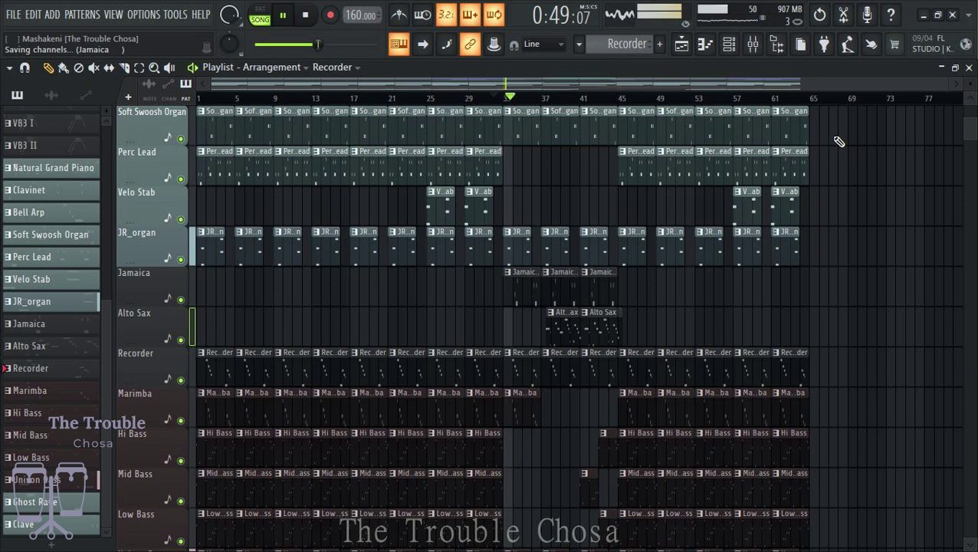
Review all tracks of the arrangement, from the drums down to Ghost Rave and Clave, while the song plays.
scroll(909, 256, down, 5)
scroll(908, 256, up, 10)
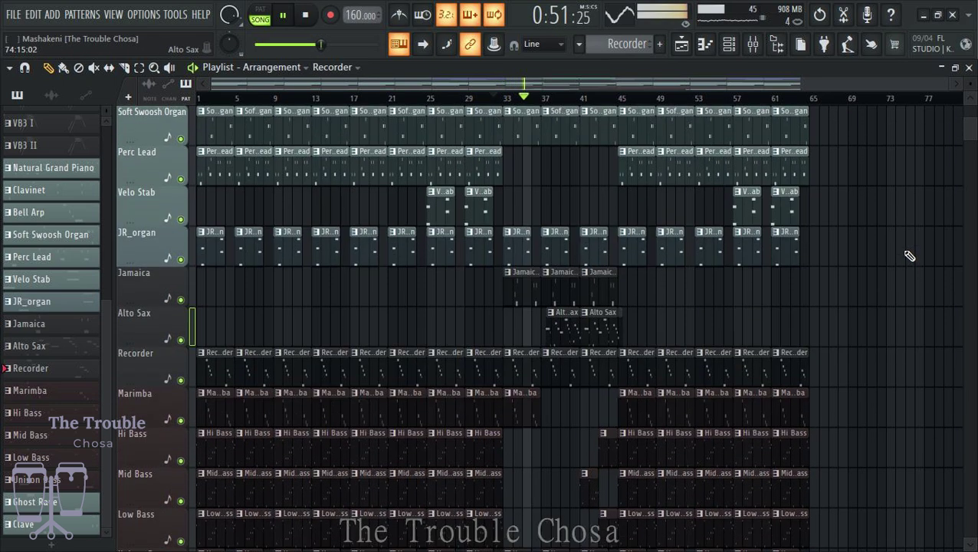
scroll(908, 256, up, 3)
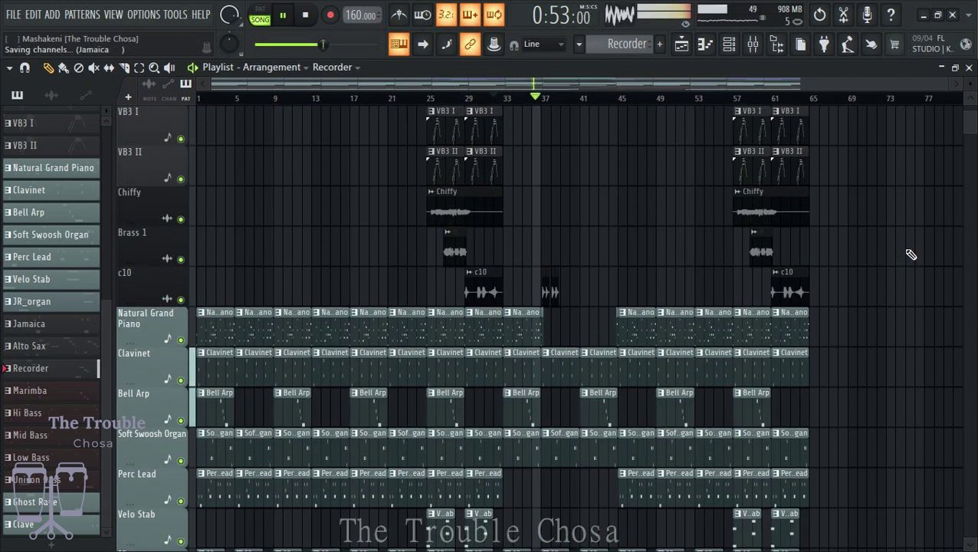
scroll(918, 250, up, 6)
scroll(921, 250, down, 7)
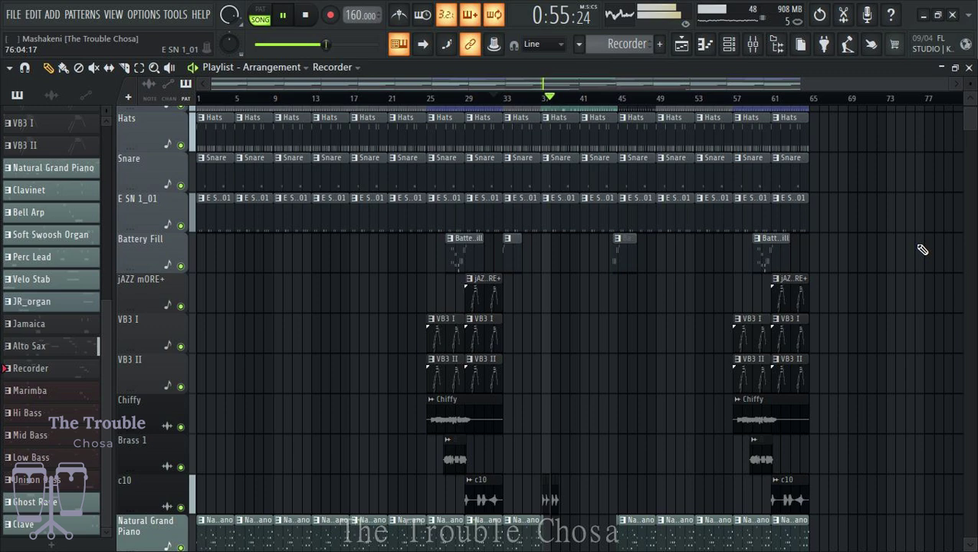
scroll(922, 250, down, 14)
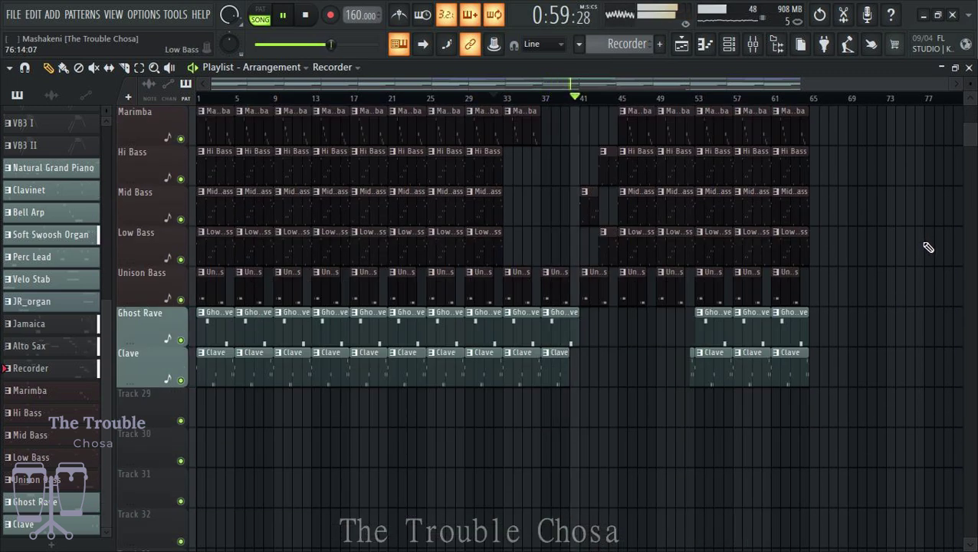
scroll(927, 247, up, 10)
scroll(929, 248, down, 5)
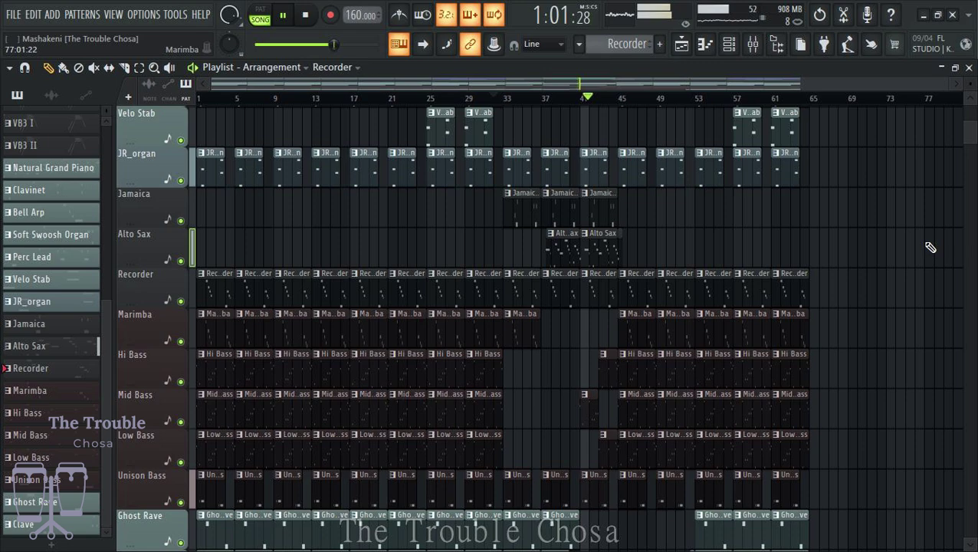
scroll(929, 247, down, 2)
scroll(930, 248, up, 6)
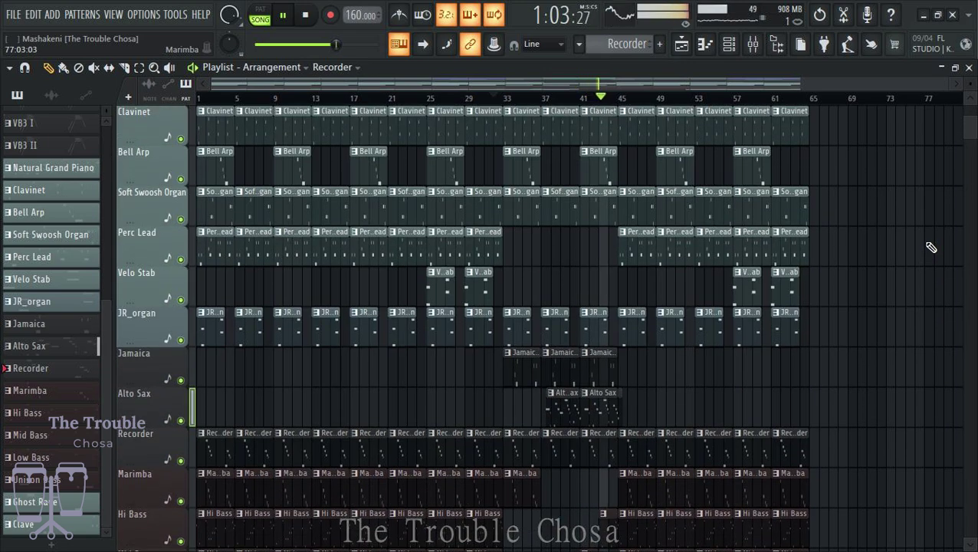
scroll(929, 247, up, 3)
scroll(930, 248, up, 3)
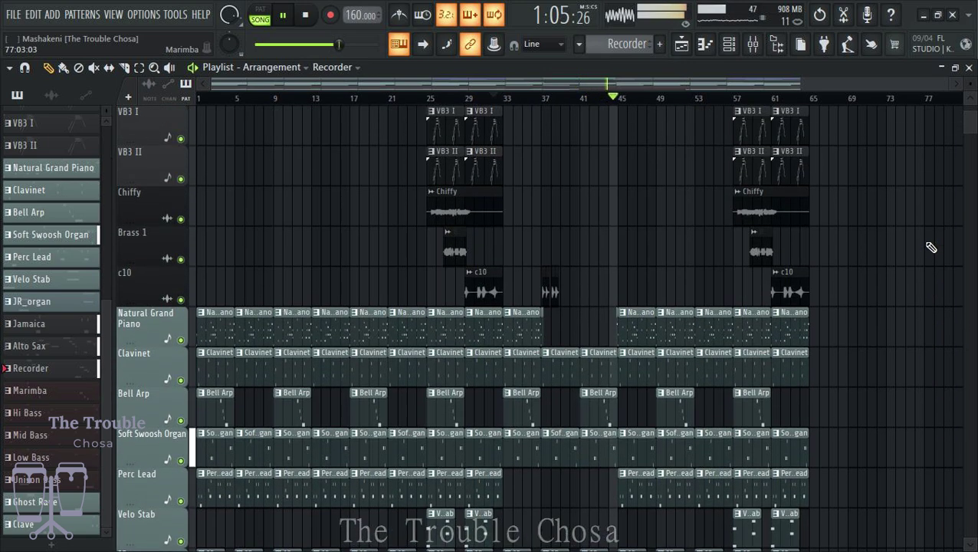
scroll(620, 276, up, 3)
Move the VB3 I and VB3 II clips at bars 25 to 32 so they start at bar 37.
click(493, 99)
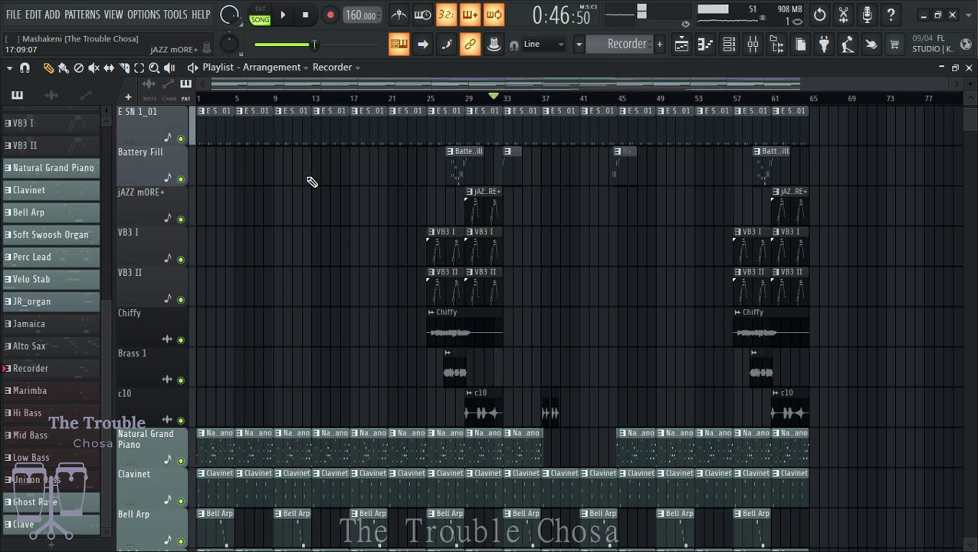
click(140, 68)
drag(506, 268, 423, 224)
click(50, 69)
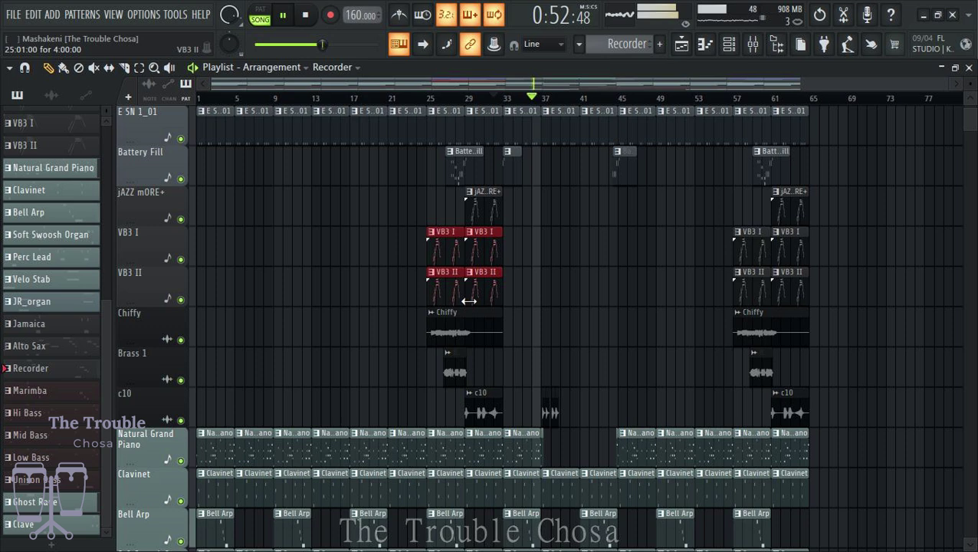
drag(485, 299, 604, 297)
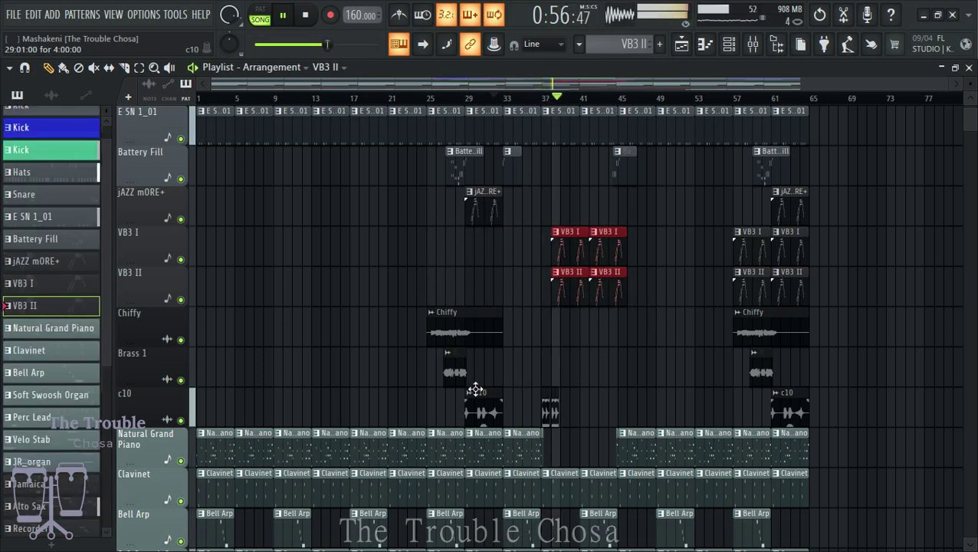
scroll(728, 347, up, 2)
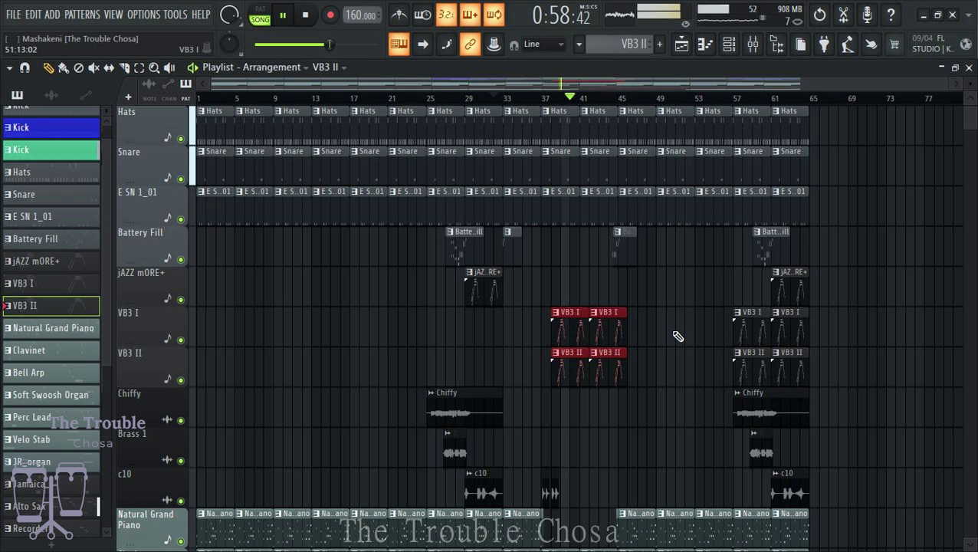
drag(603, 374, 596, 373)
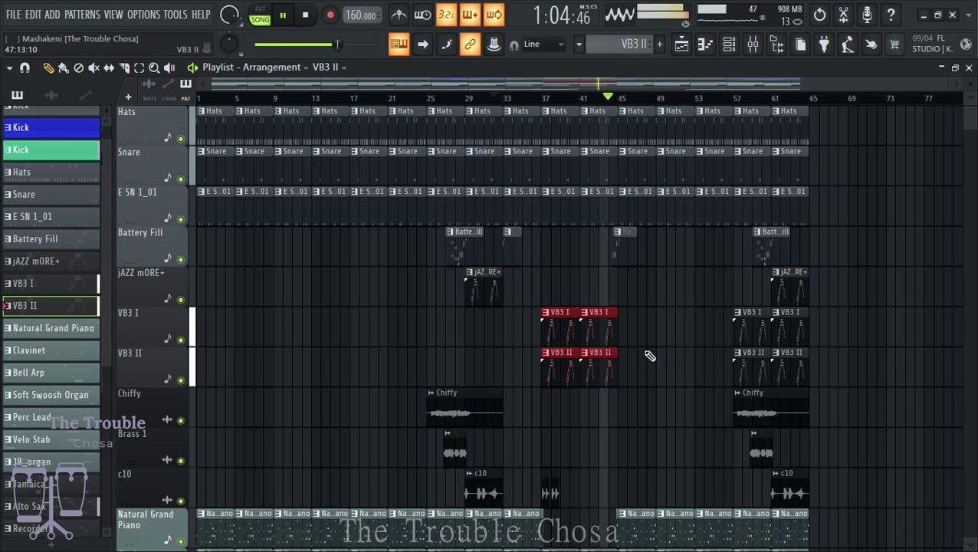
Open the Fx 2024 folder of the 11 Xitsonga Drumkit Bundle within the Crates Records Store sample library.
scroll(647, 350, down, 5)
scroll(646, 342, down, 1)
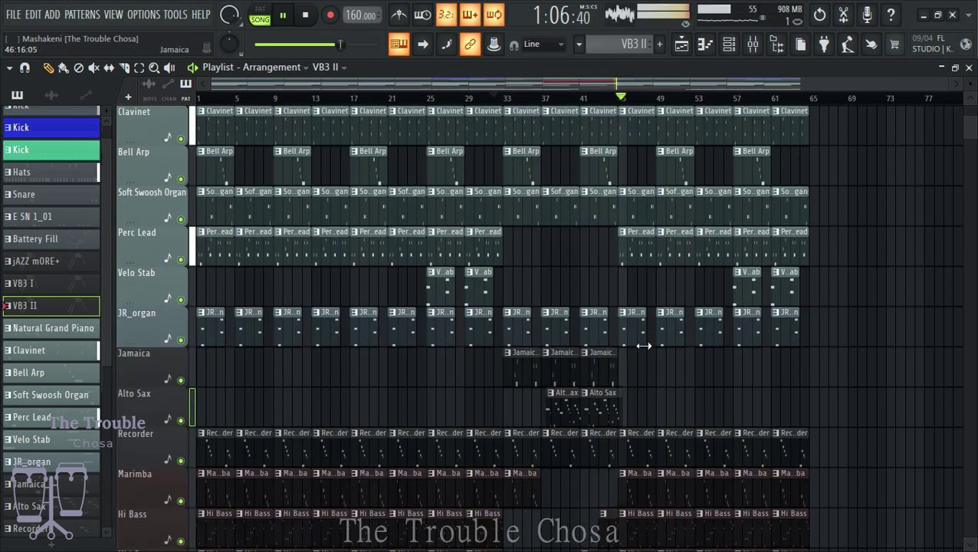
scroll(774, 308, down, 10)
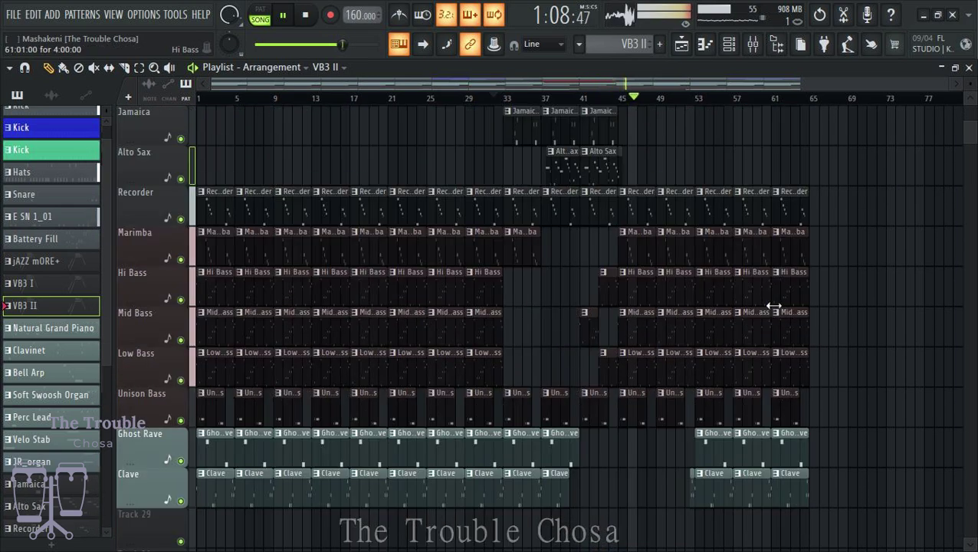
click(777, 44)
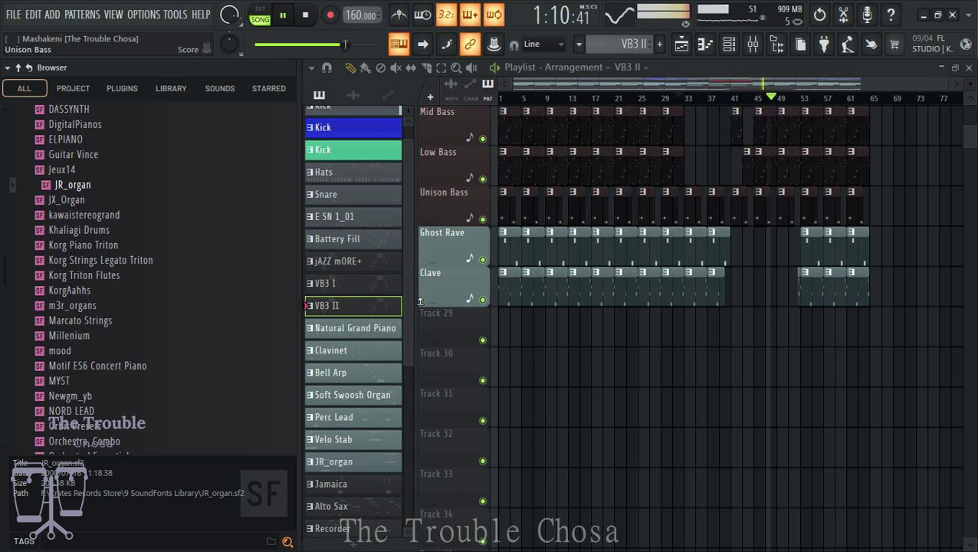
click(69, 187)
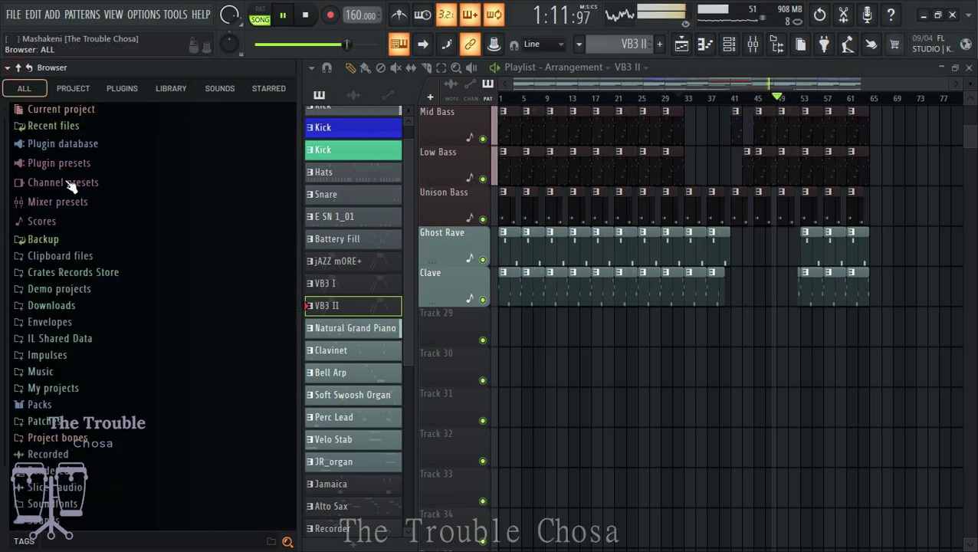
click(73, 272)
scroll(123, 329, down, 5)
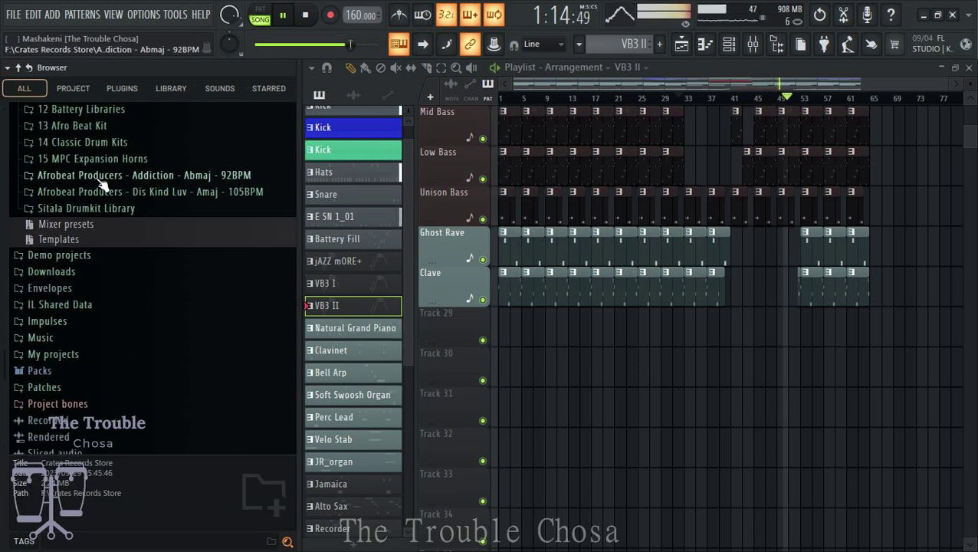
scroll(103, 203, up, 5)
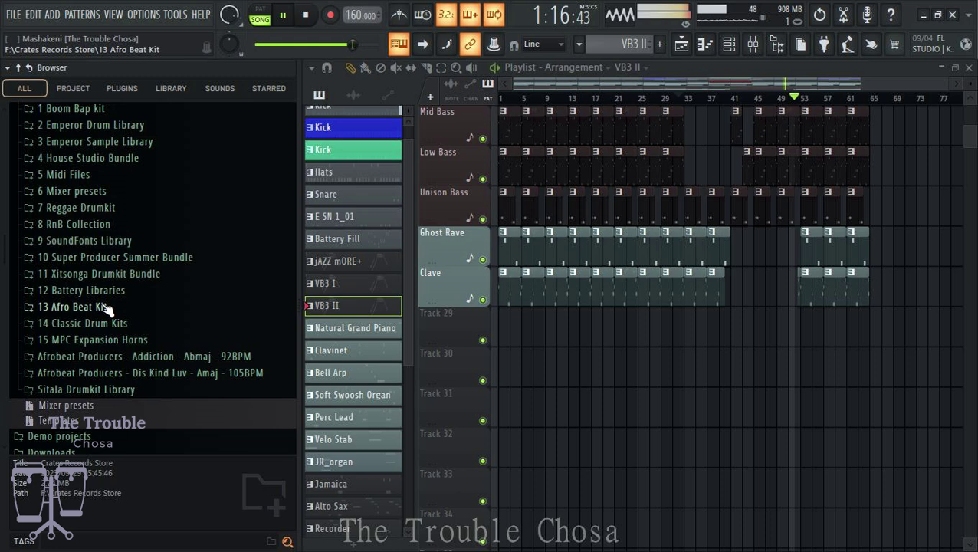
click(80, 274)
scroll(126, 340, down, 3)
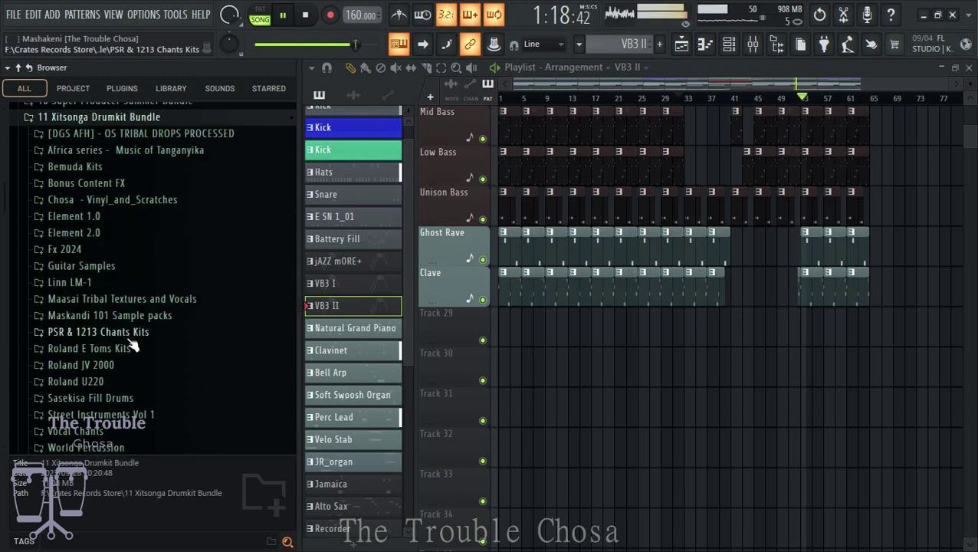
click(65, 225)
Audition the FX (17) sample, add it as an audio clip on the empty track below Clave, and place it at bar 33.
click(76, 316)
scroll(115, 367, down, 4)
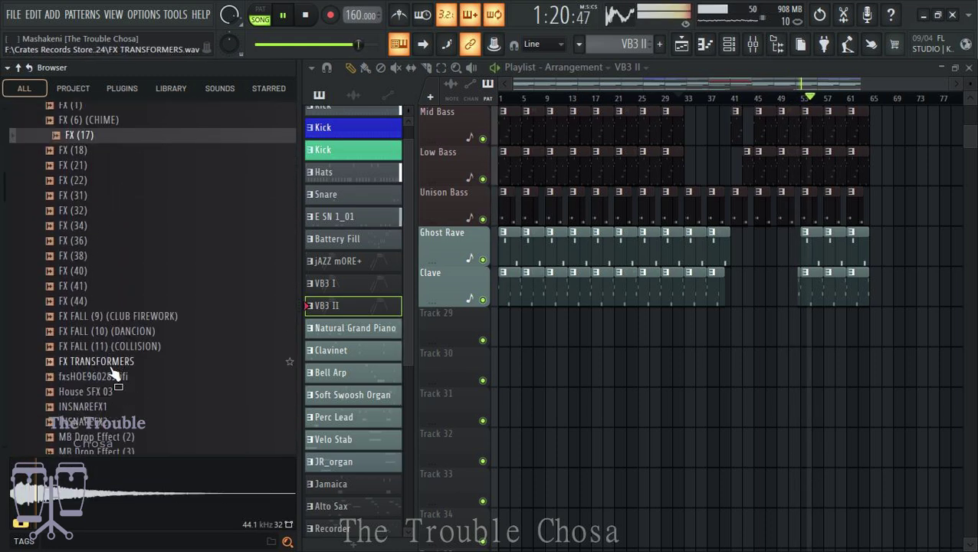
scroll(84, 371, up, 4)
click(80, 320)
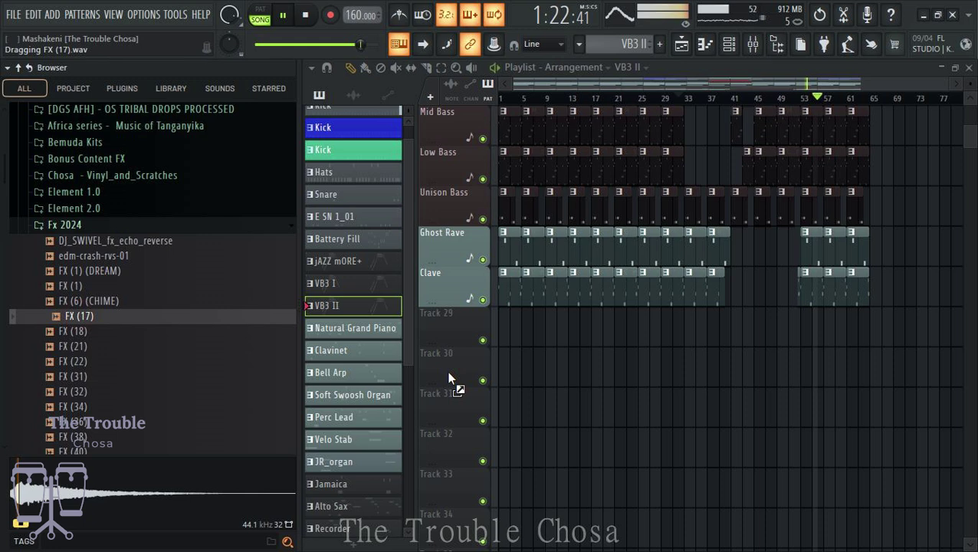
drag(448, 375, 449, 375)
click(381, 328)
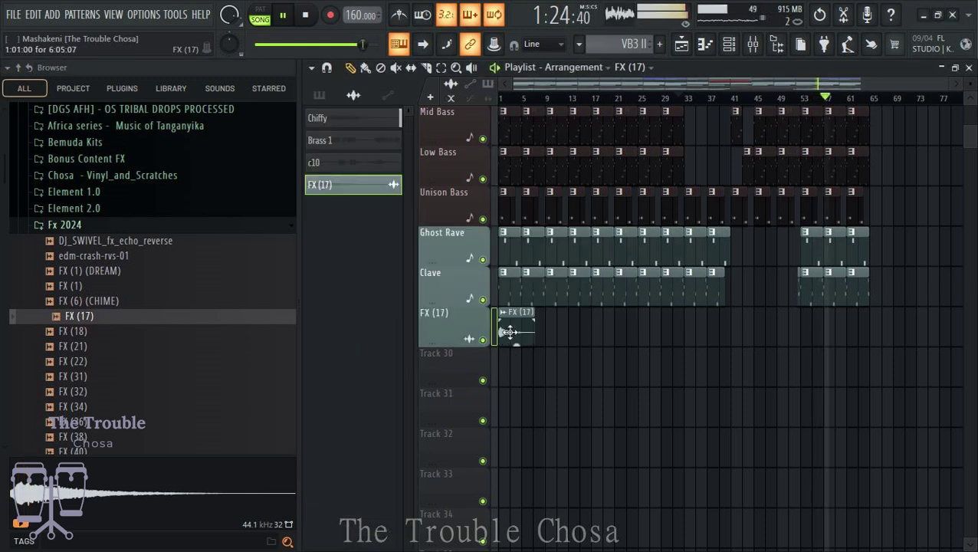
drag(513, 331, 697, 334)
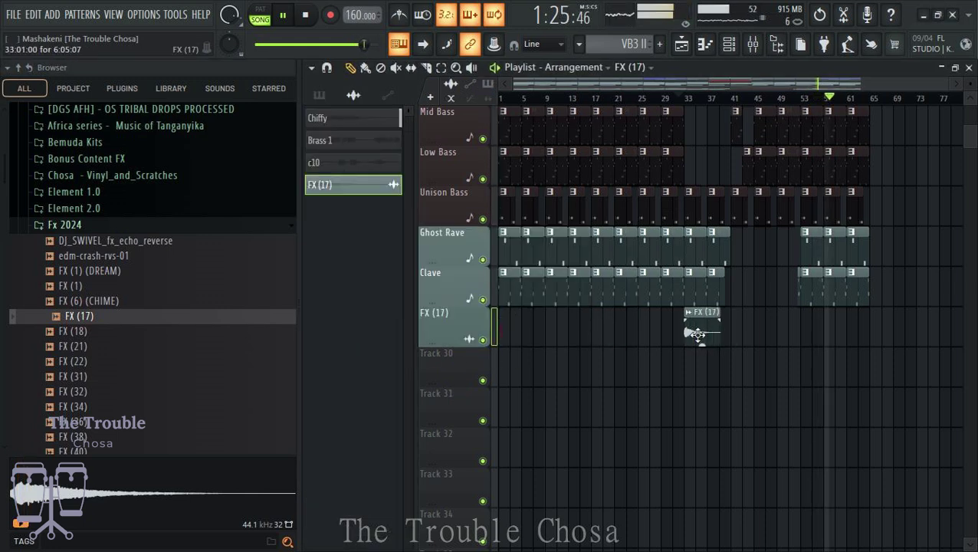
Audition samples in the Fx 2024 folder, from FX (31) through INSNAREFX2, while the song plays from just before bar 33.
click(674, 99)
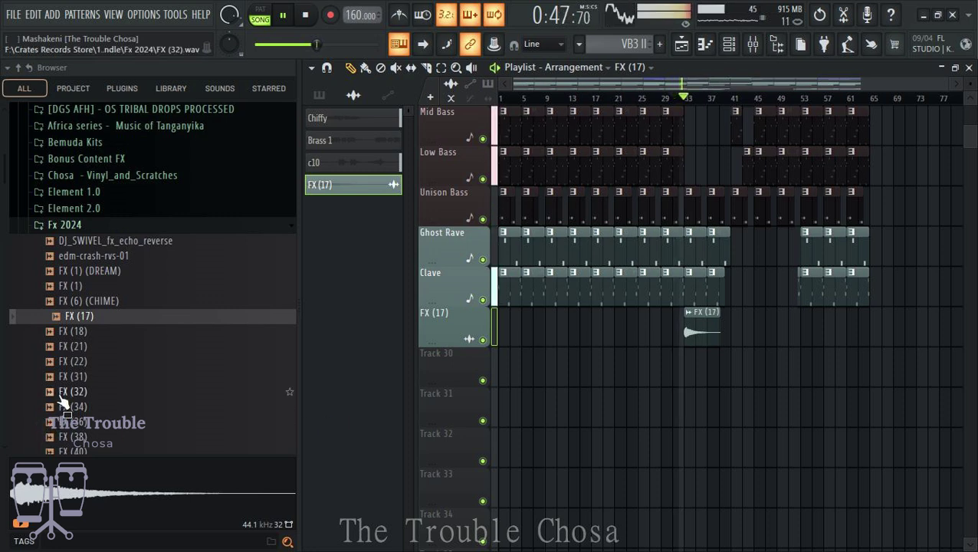
click(85, 390)
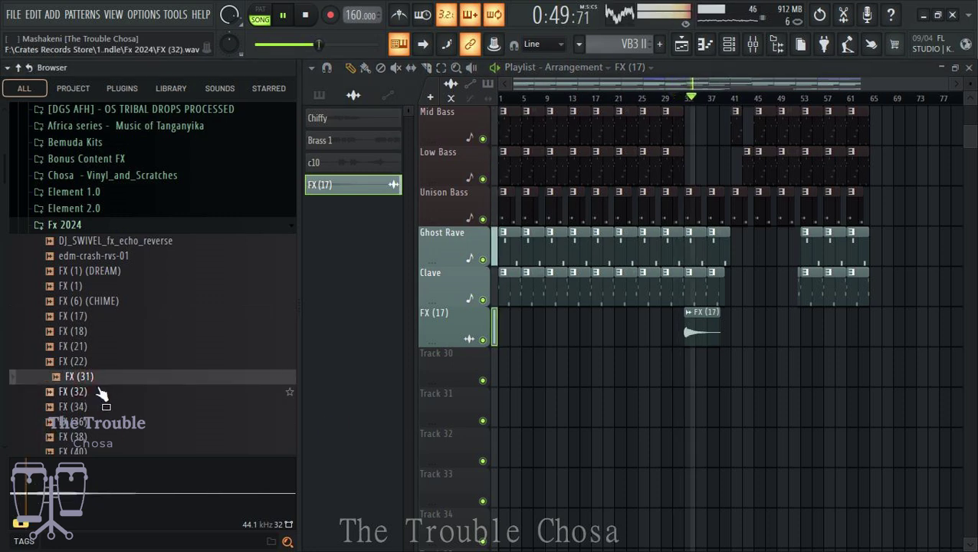
scroll(94, 388, down, 2)
click(96, 383)
scroll(122, 425, down, 4)
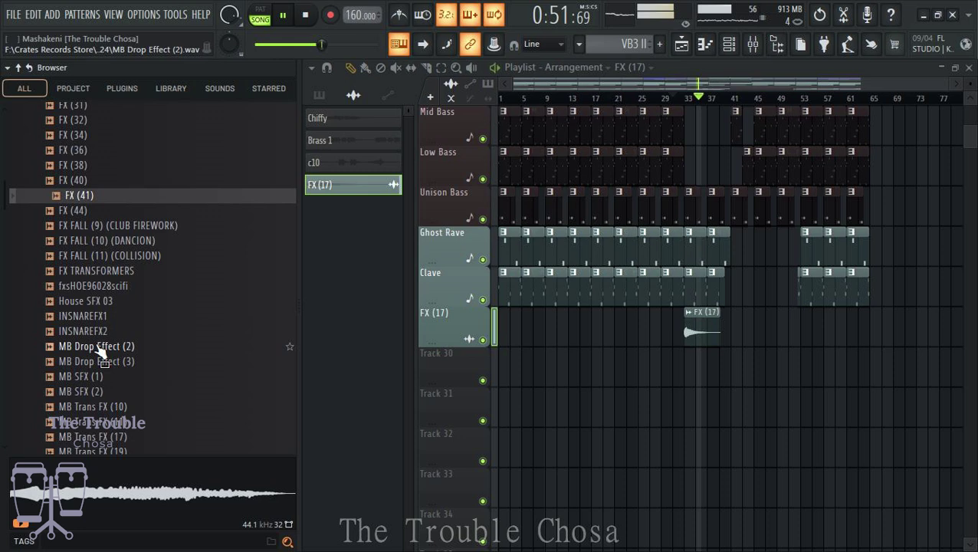
click(103, 255)
click(107, 286)
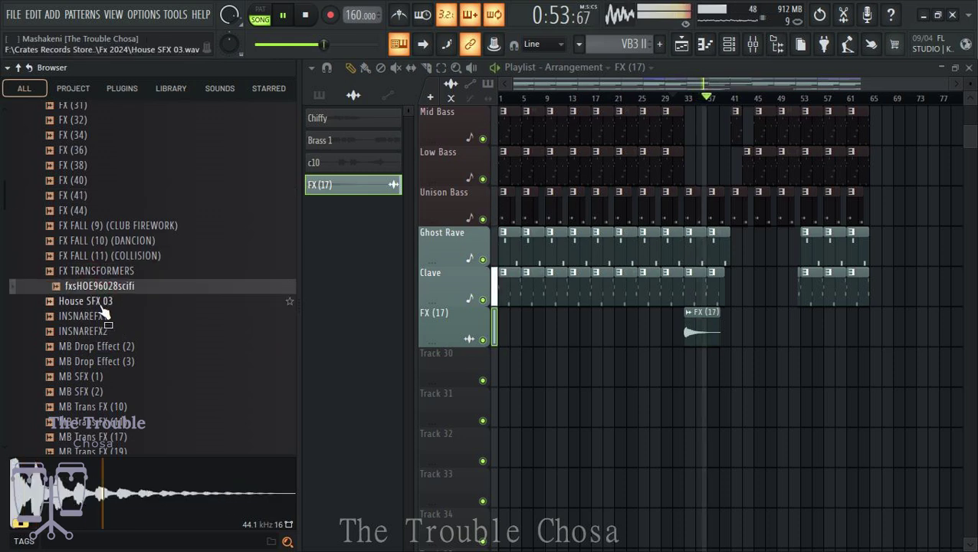
click(98, 301)
click(108, 317)
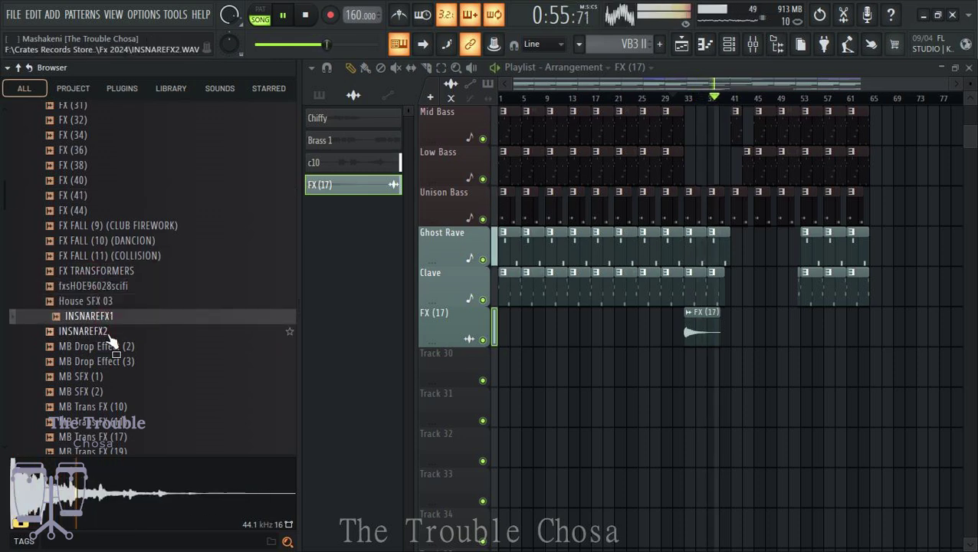
click(109, 335)
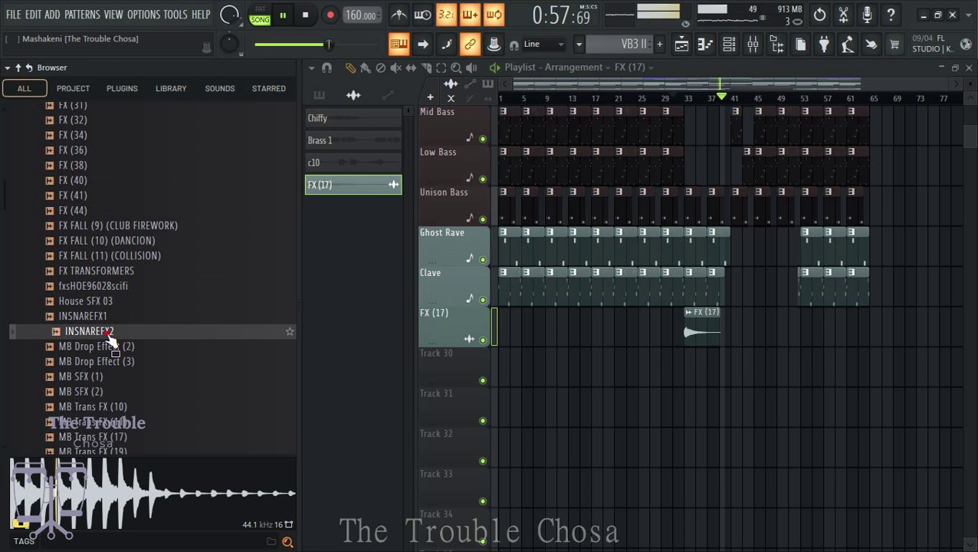
Add the INSNAREFX2 sample as an audio clip on the track below FX (17), place it at bar 37, and replay the transition.
drag(109, 337, 458, 368)
click(378, 322)
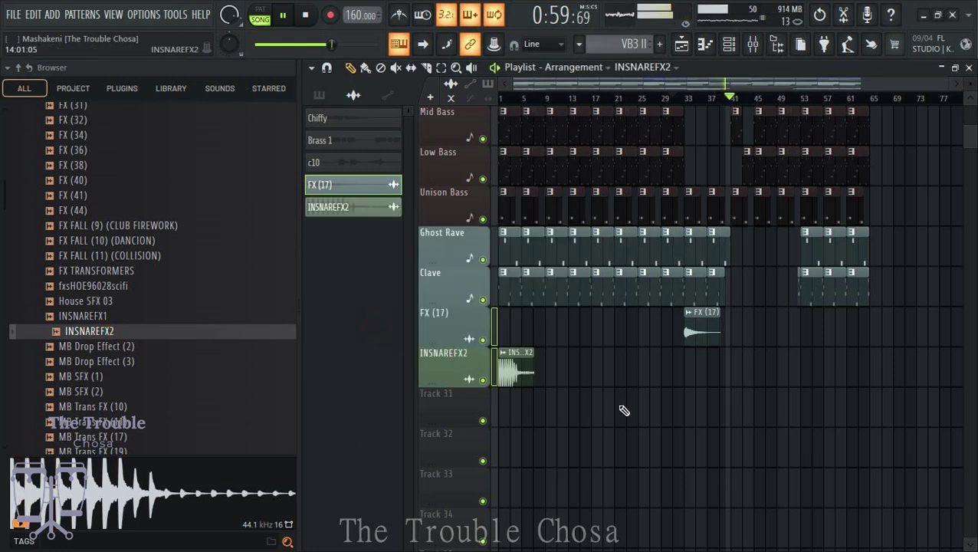
click(707, 357)
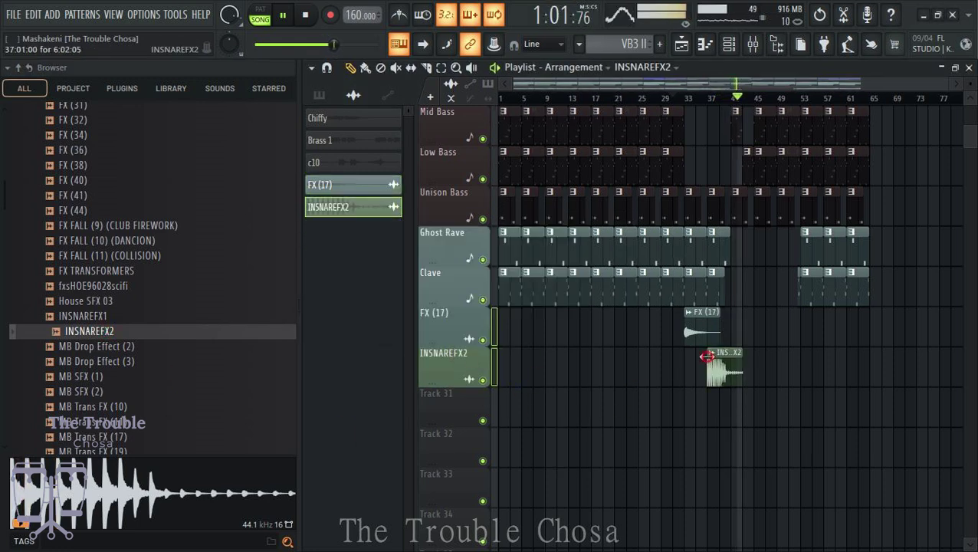
click(673, 99)
Assign the FX (17) clip to a free mixer track and lower that track's volume to 86% (-3.3 dB).
scroll(674, 115, up, 3)
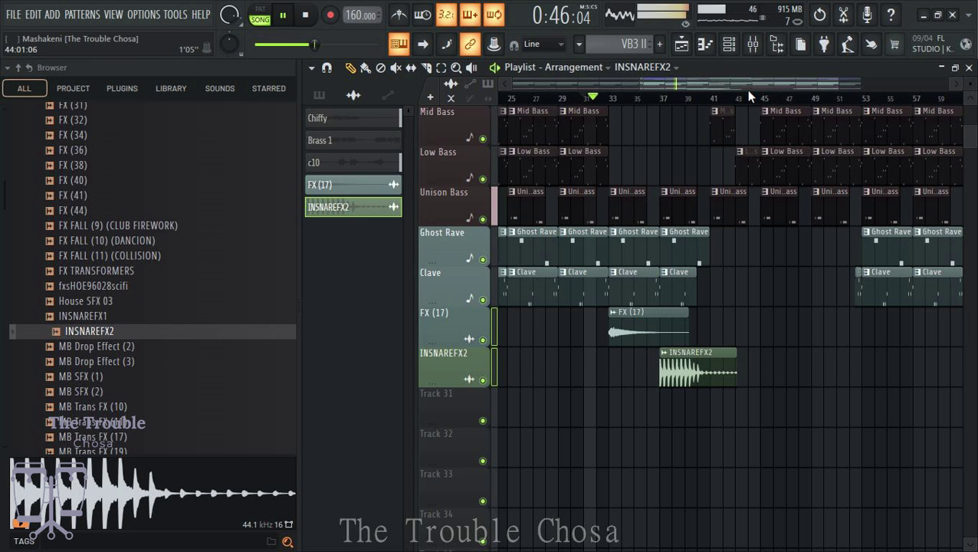
double_click(811, 329)
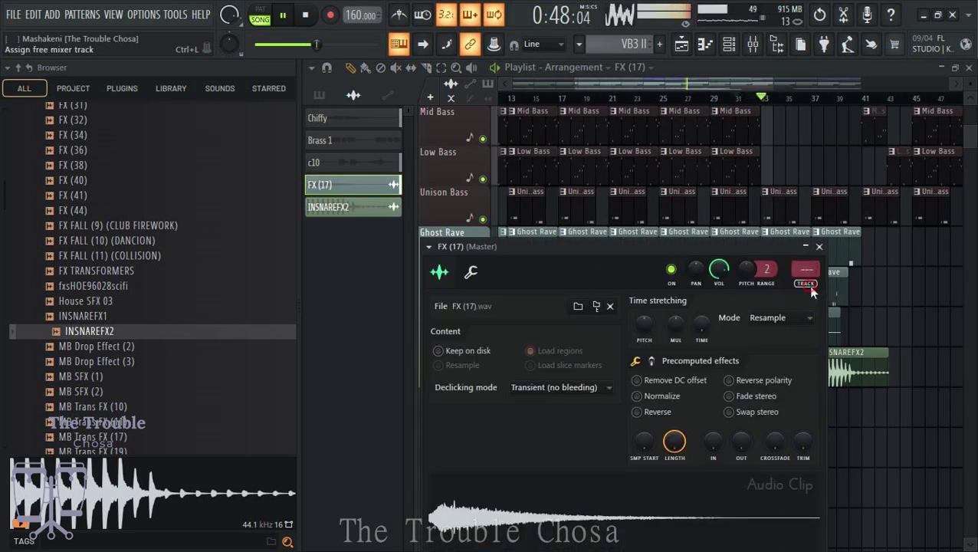
click(811, 277)
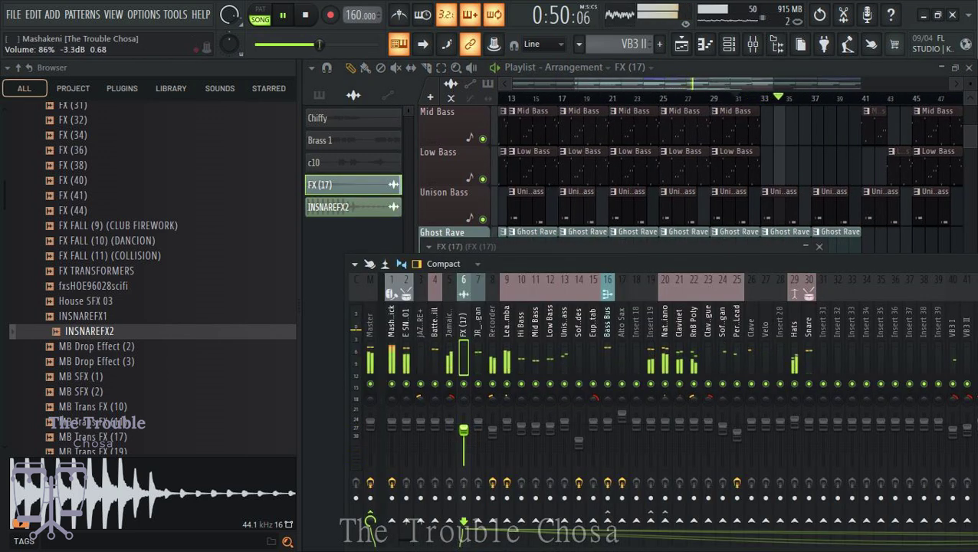
key(F9)
Assign the INSNAREFX2 clip to a free mixer track and lower that track's volume to 76% (-5.6 dB).
double_click(850, 364)
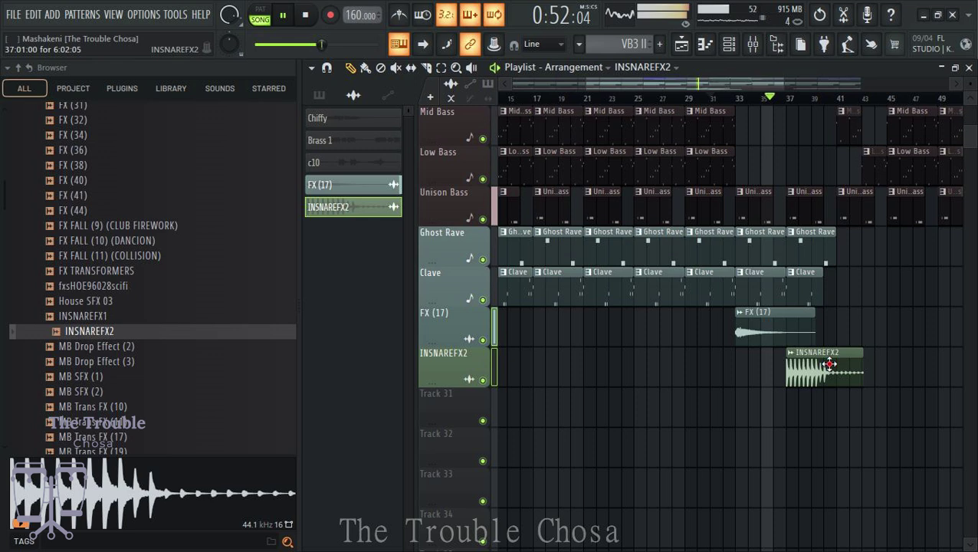
click(825, 295)
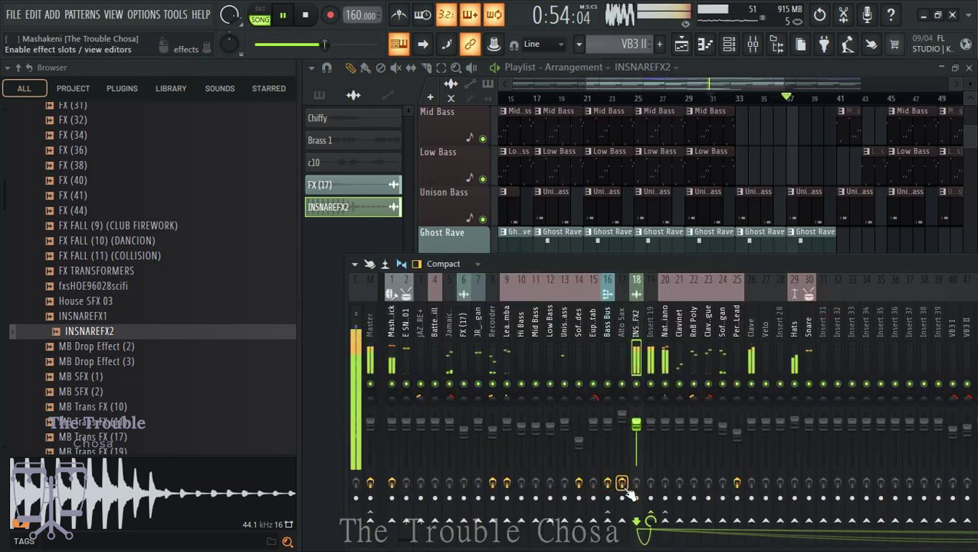
drag(642, 429, 642, 441)
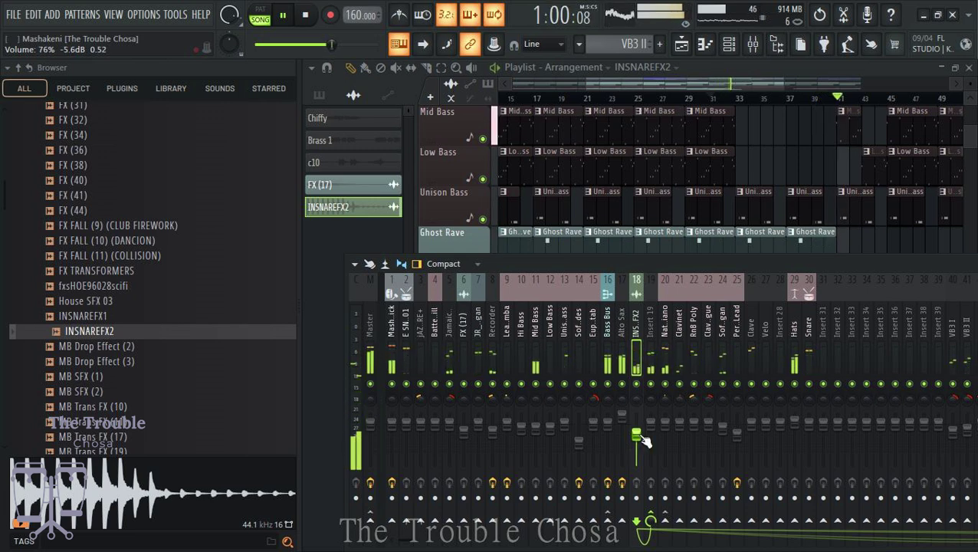
click(864, 182)
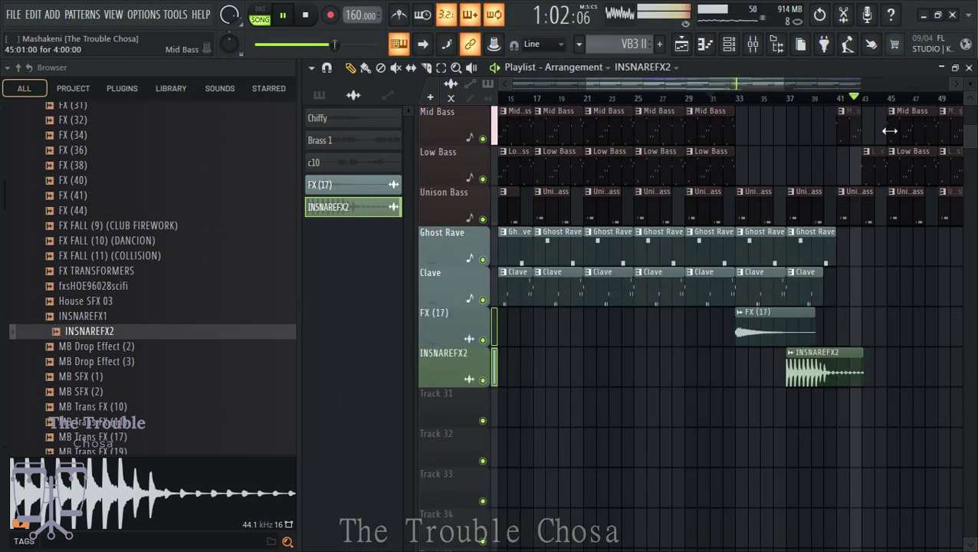
Review the whole arrangement, from the jAZZ mORE+ and VB3 tracks down to the FX clips, while the song plays.
scroll(895, 90, down, 4)
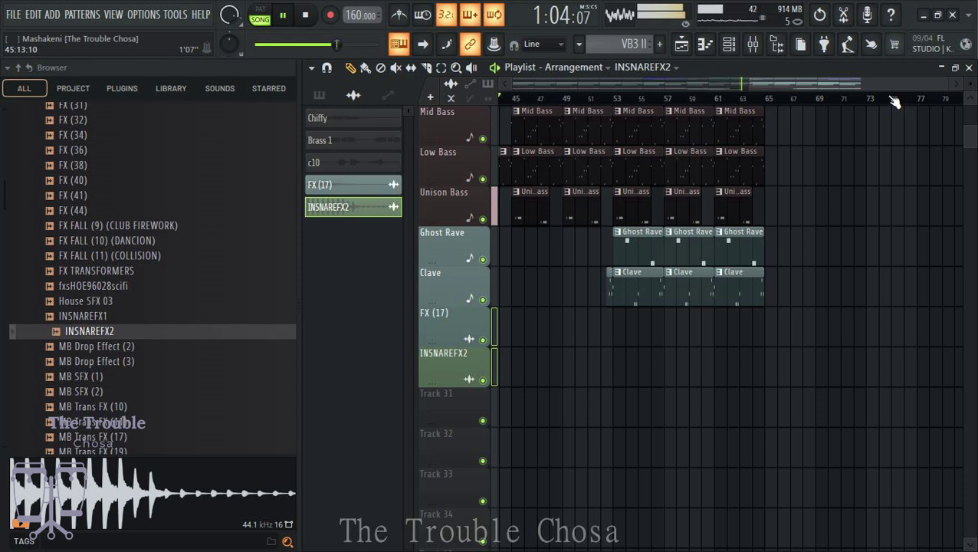
scroll(835, 107, down, 3)
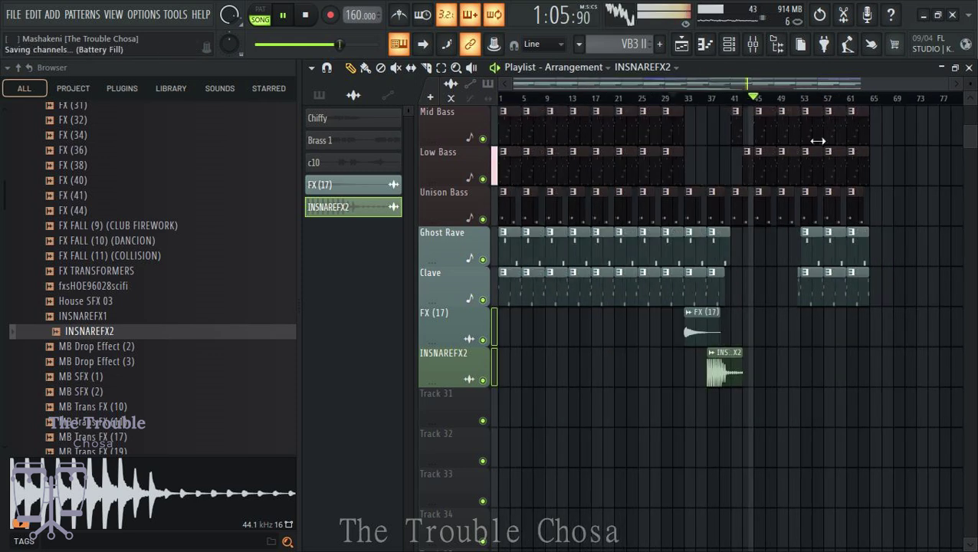
scroll(924, 199, up, 6)
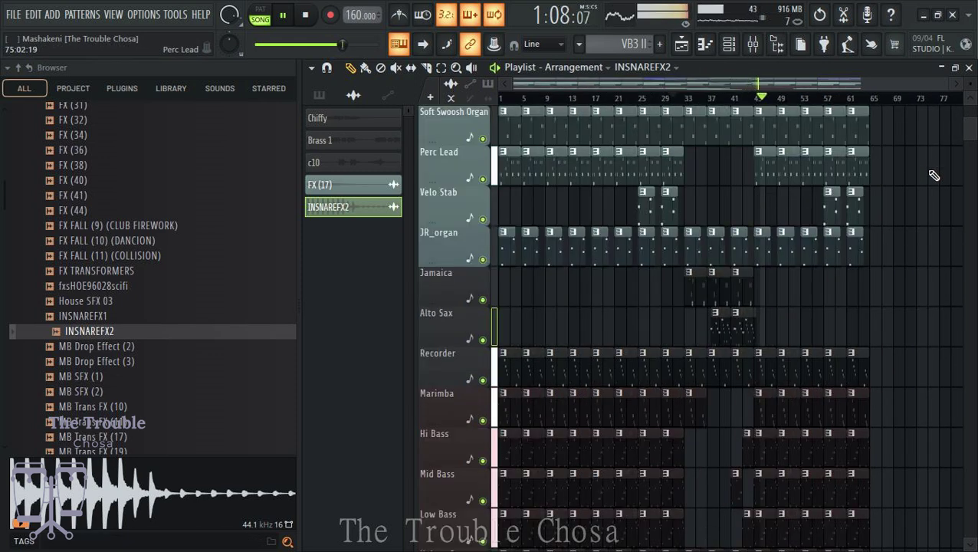
scroll(933, 175, down, 4)
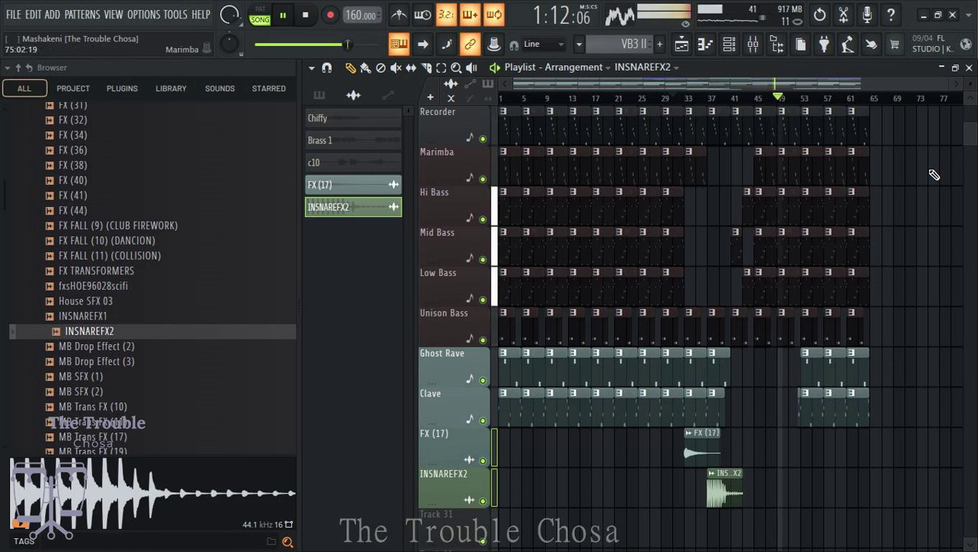
scroll(881, 221, up, 10)
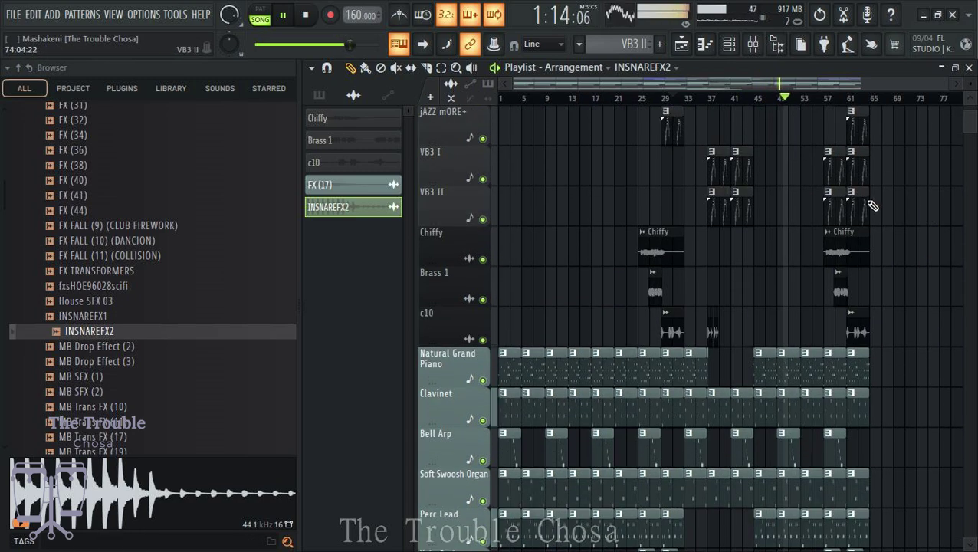
scroll(551, 98, up, 3)
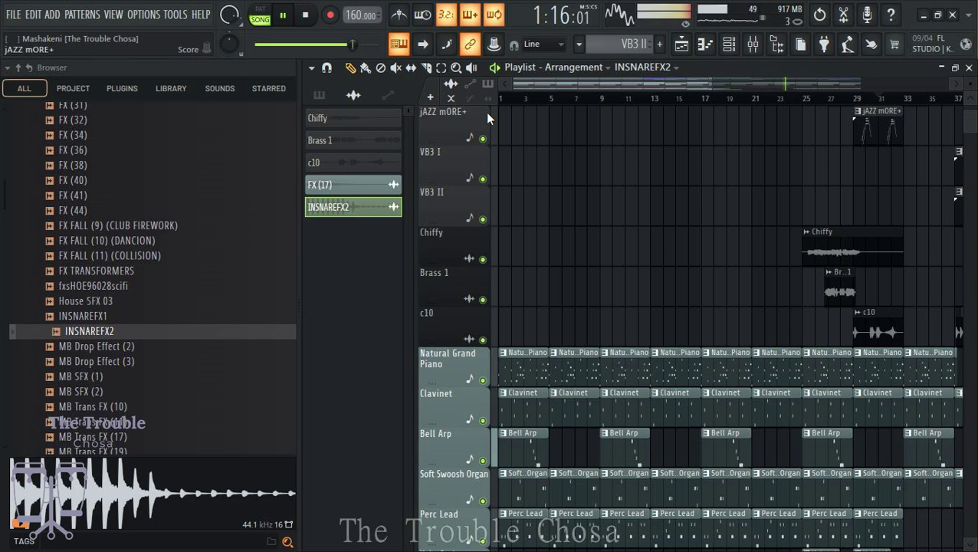
scroll(547, 104, down, 2)
scroll(547, 105, down, 1)
scroll(572, 218, down, 10)
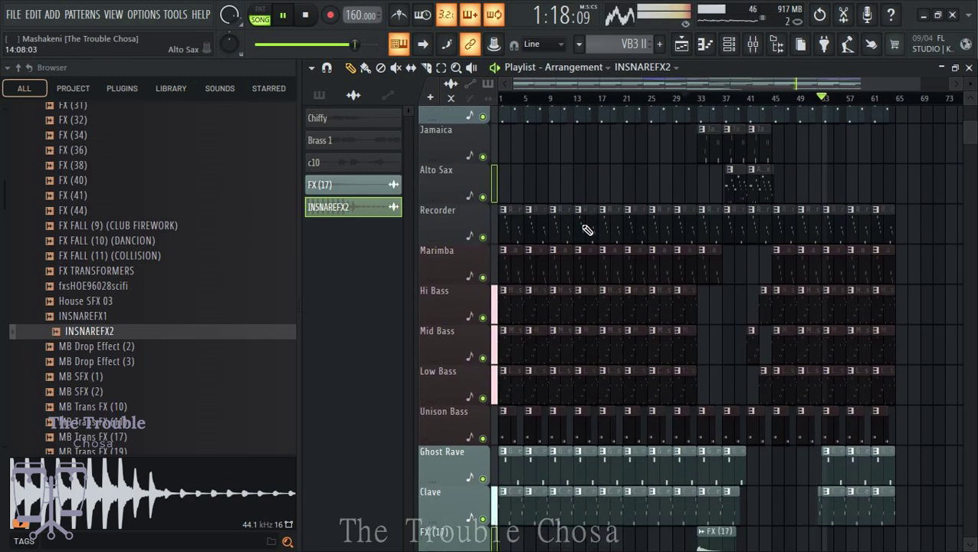
Create a Master volume automation clip spanning all selected clips on the track below INSNAREFX2, and auto-name that track.
key(ctrl+a)
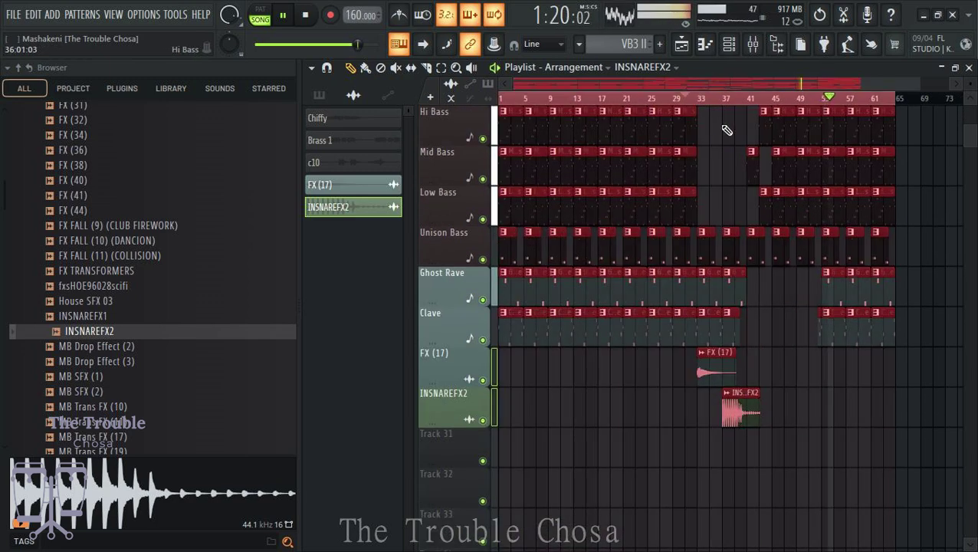
click(754, 45)
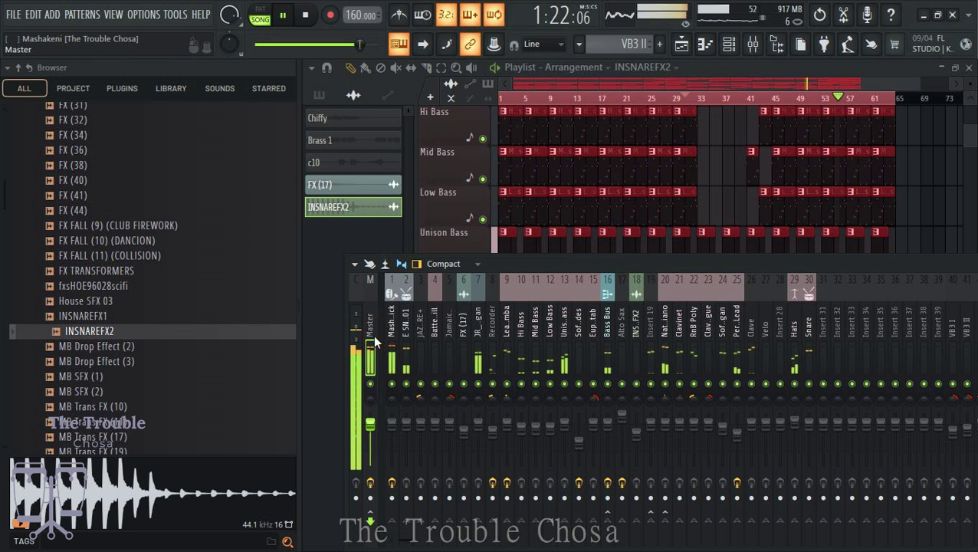
right_click(372, 432)
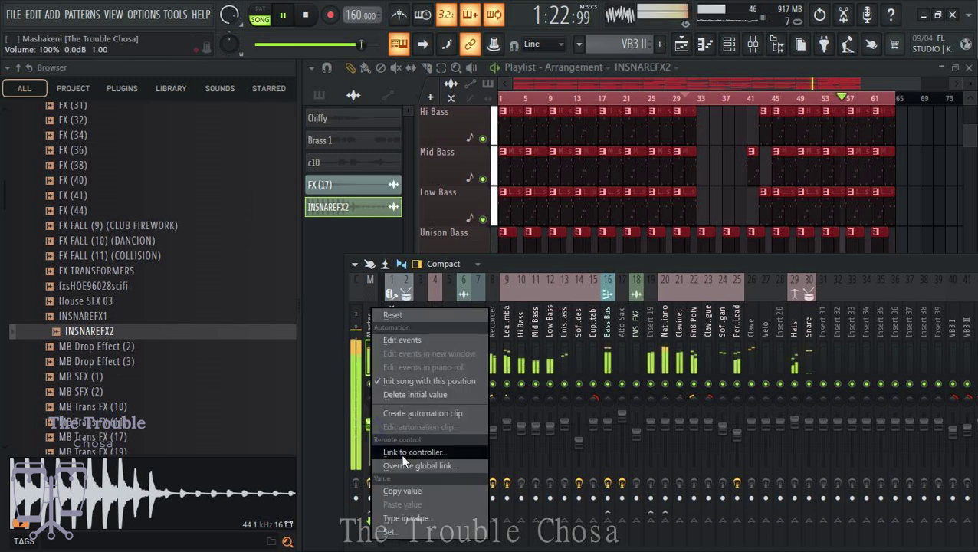
click(411, 415)
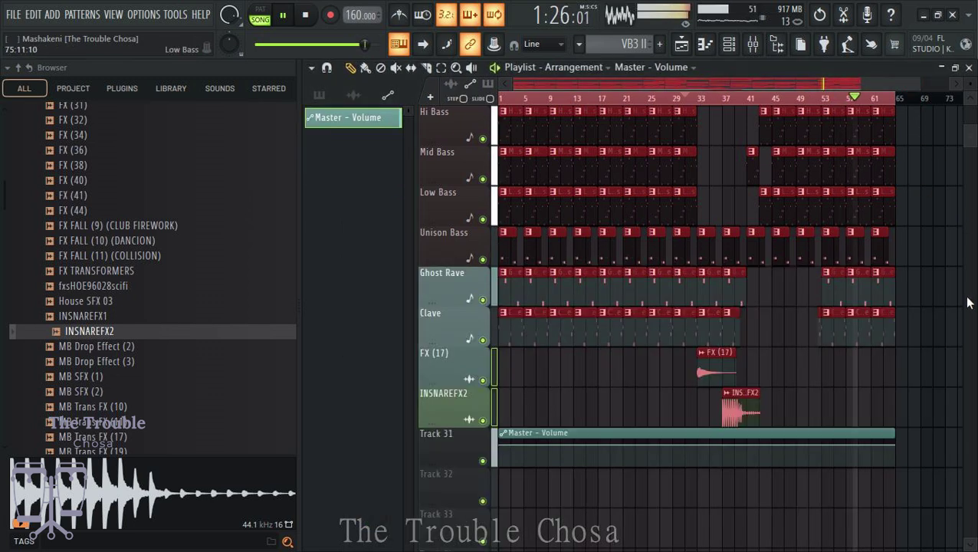
click(507, 99)
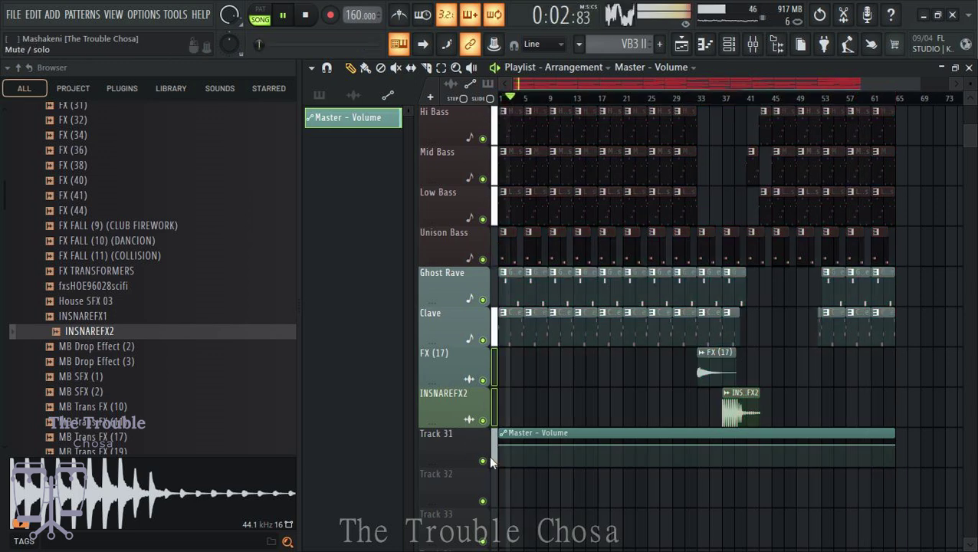
right_click(459, 450)
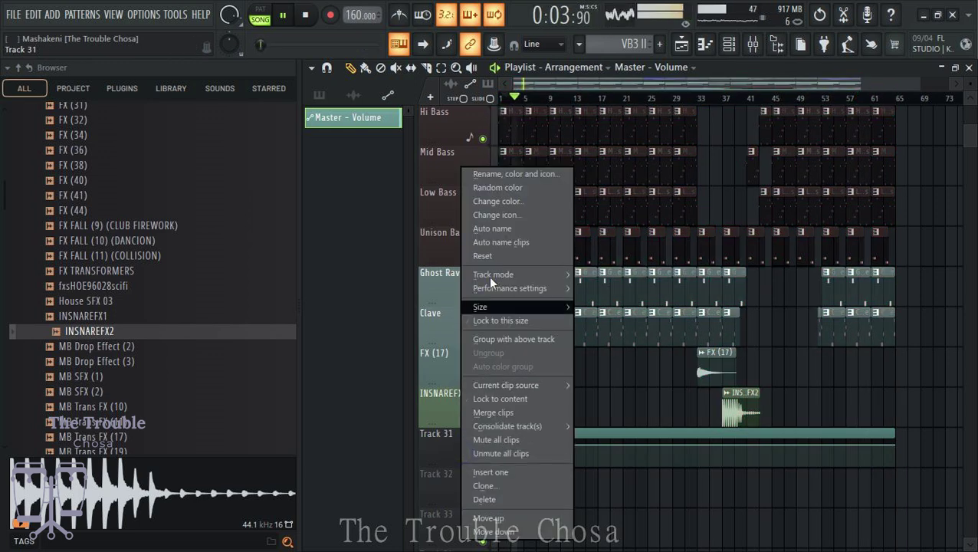
click(493, 229)
Shape the Master volume automation into a fade-out from bar 61 to 0% at bar 65, and extend the clip to bar 66.
scroll(915, 111, up, 6)
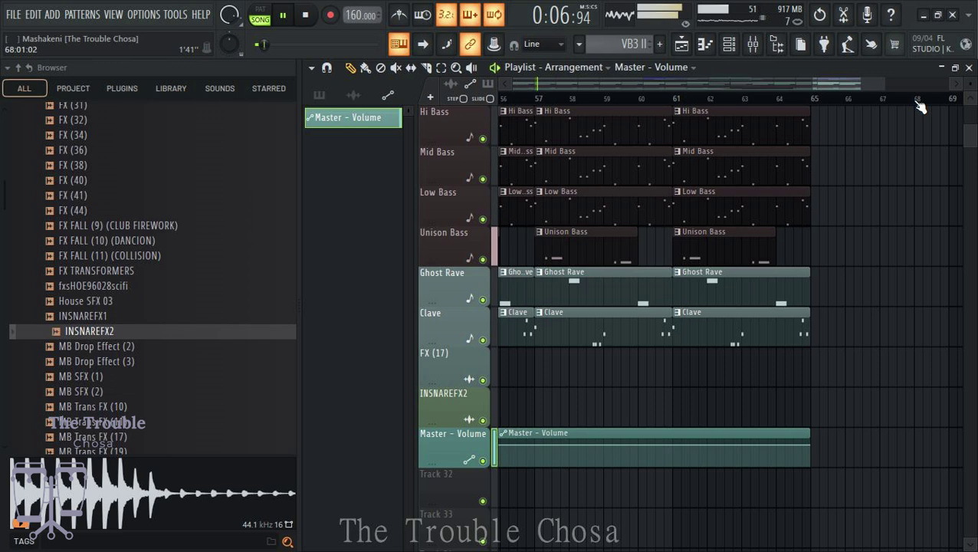
scroll(911, 225, down, 3)
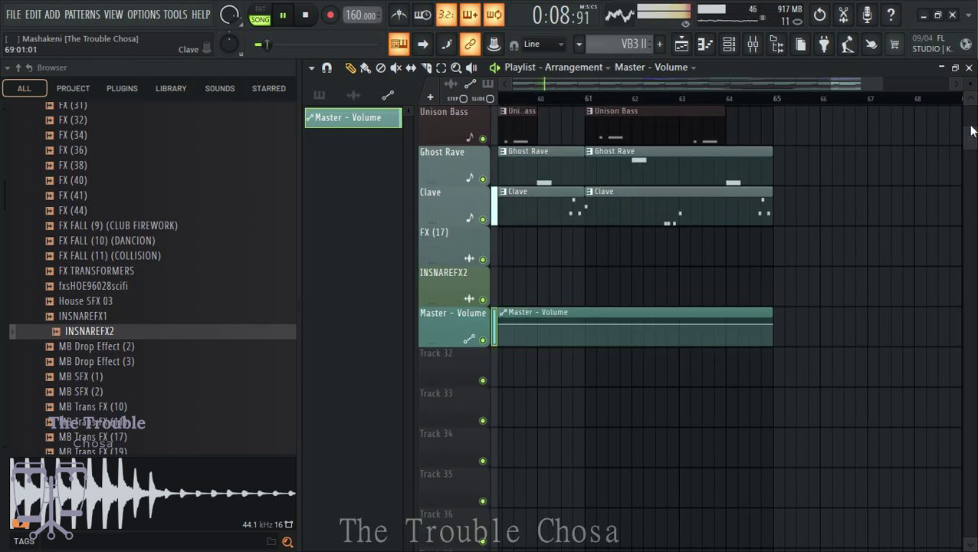
scroll(897, 229, up, 5)
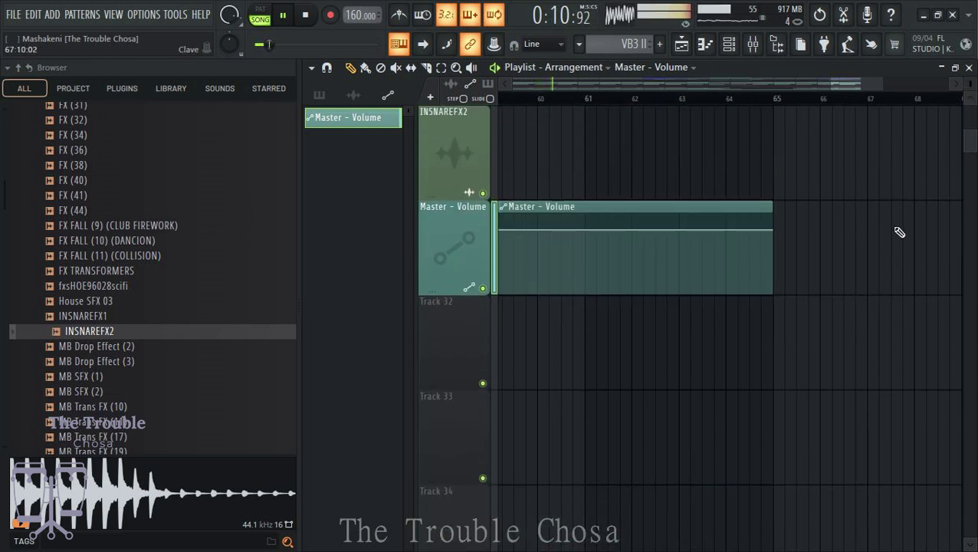
right_click(587, 230)
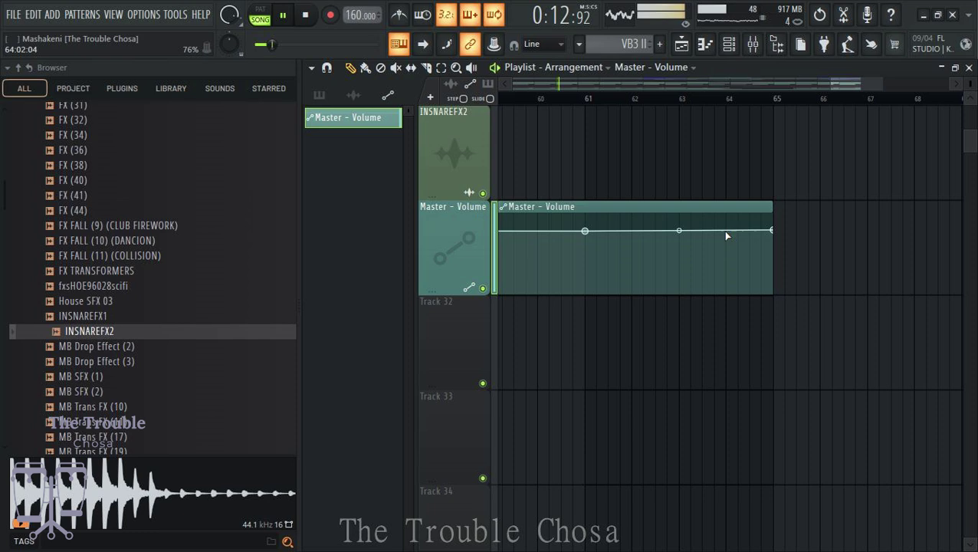
drag(733, 238, 788, 304)
drag(771, 232, 818, 306)
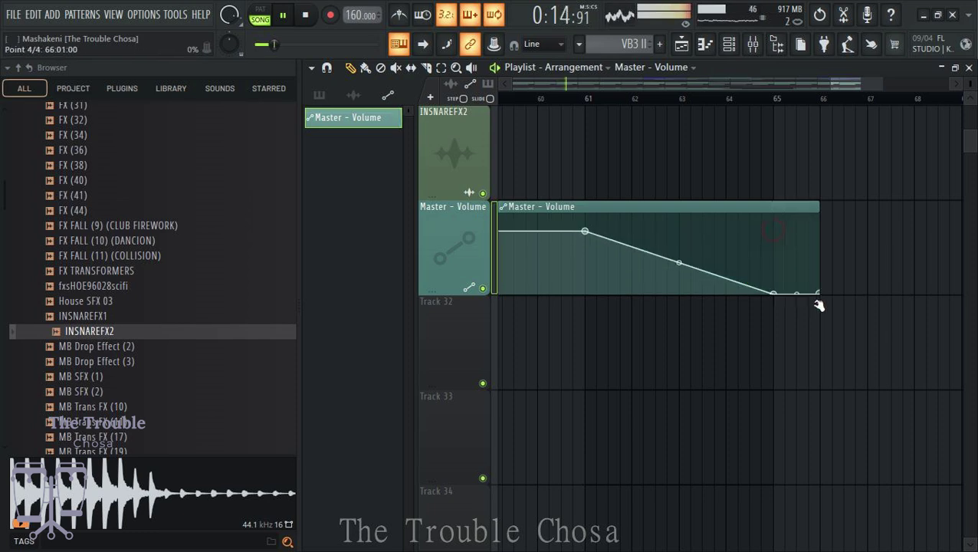
scroll(775, 105, down, 5)
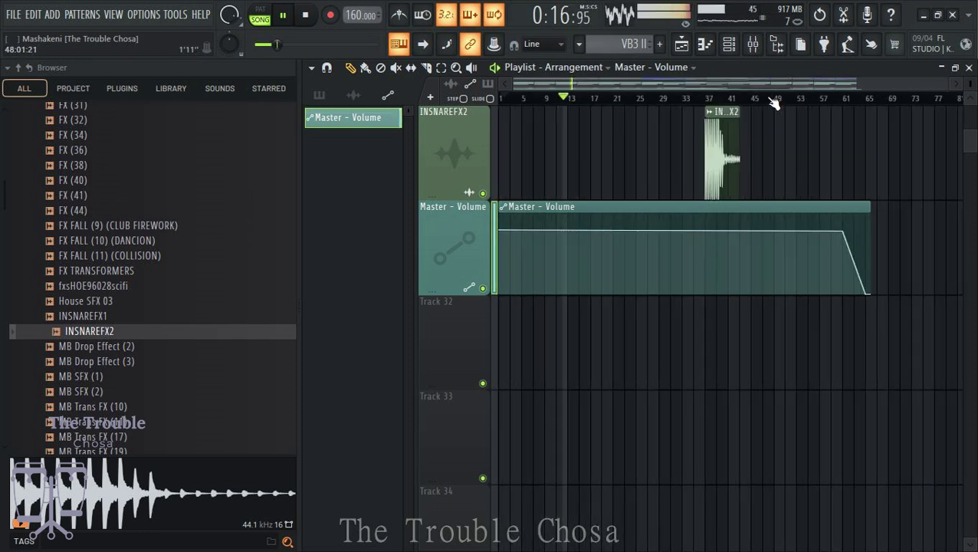
scroll(762, 306, up, 6)
scroll(761, 306, down, 4)
scroll(762, 306, down, 1)
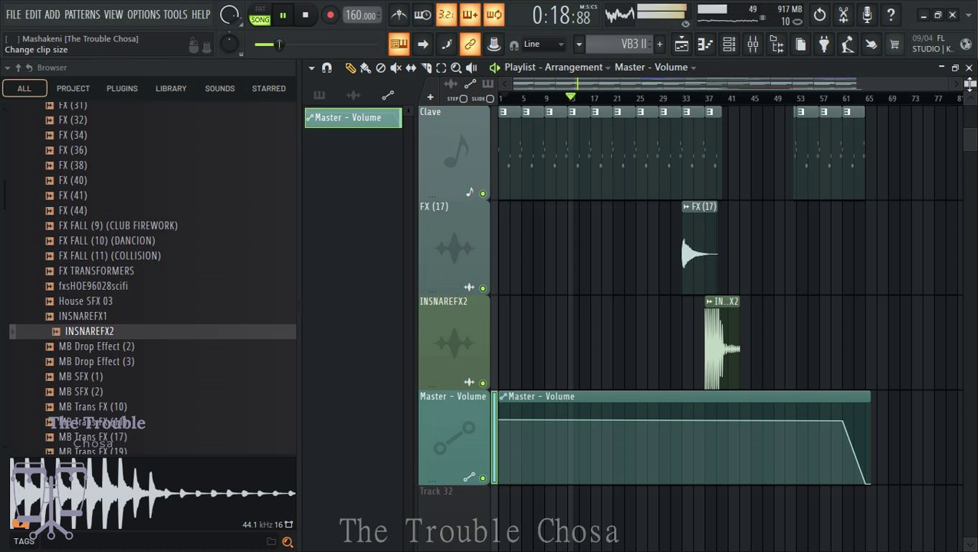
Review the arrangement from the Clavinet track down to the Master volume automation while the song plays.
scroll(907, 220, down, 3)
scroll(907, 220, up, 4)
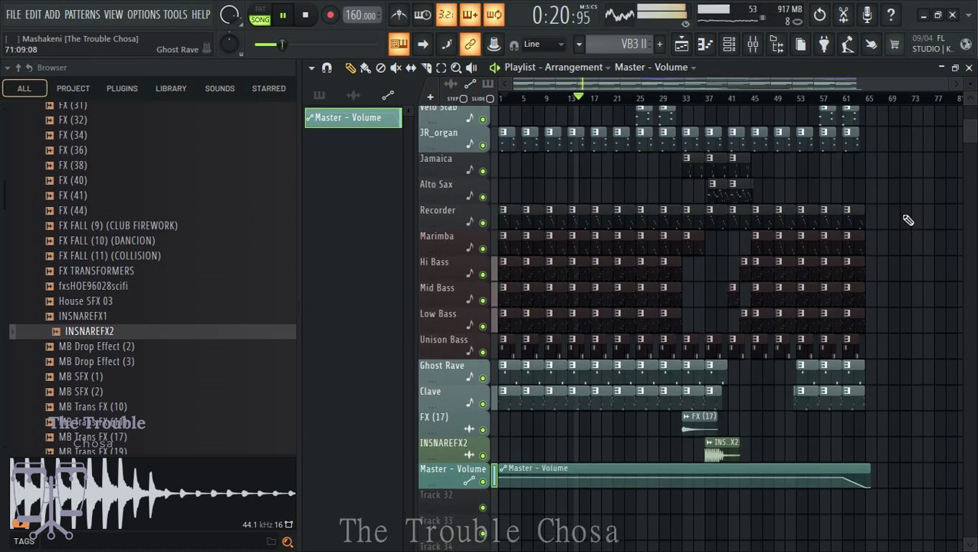
scroll(907, 220, up, 4)
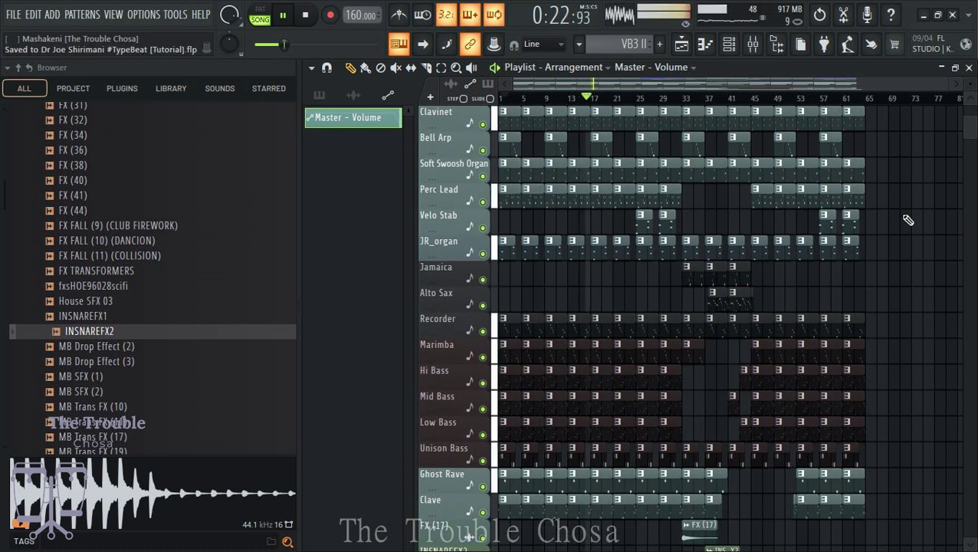
scroll(907, 219, down, 8)
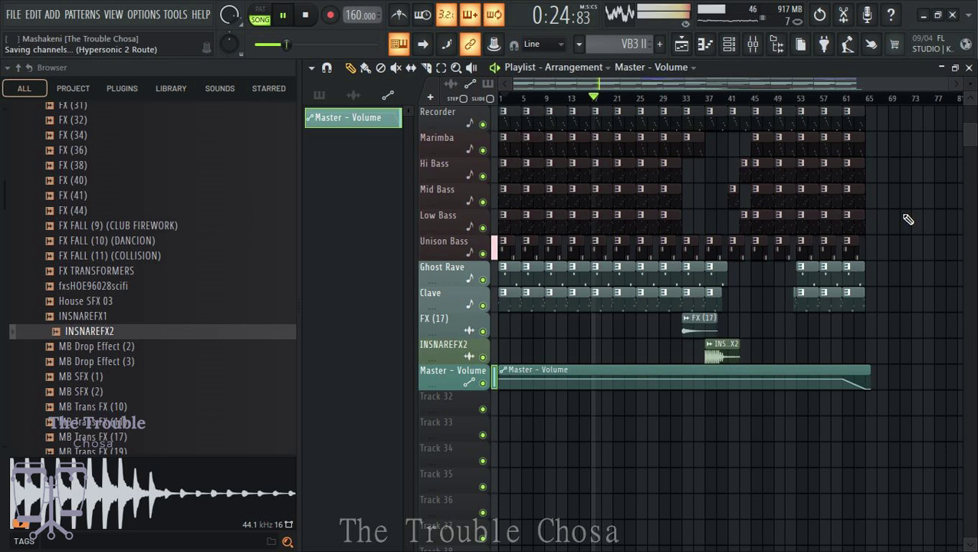
scroll(907, 220, up, 4)
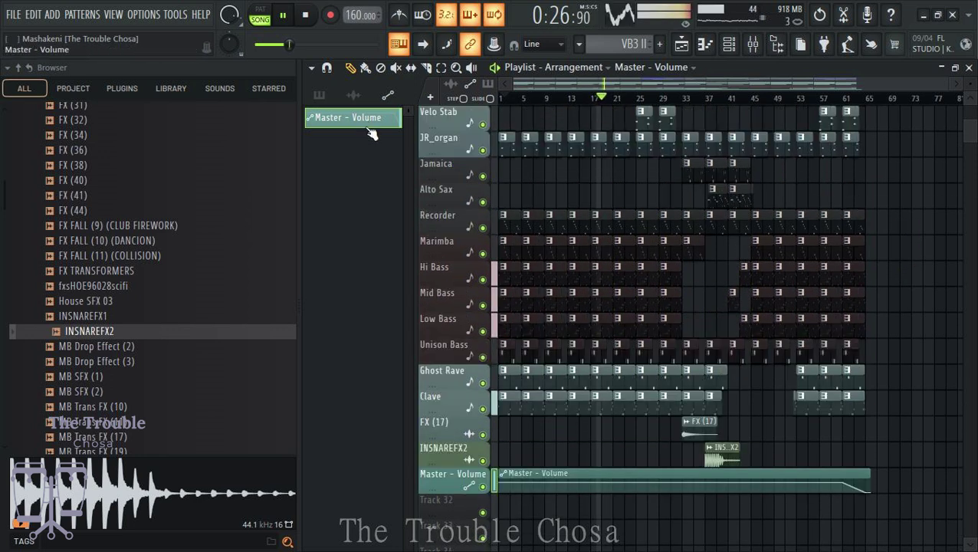
Stop playback and audition samples in the Fx 2024 folder, from MB Trans FX (17) and prison door to SFX 4 and SFX 8.
scroll(123, 360, down, 3)
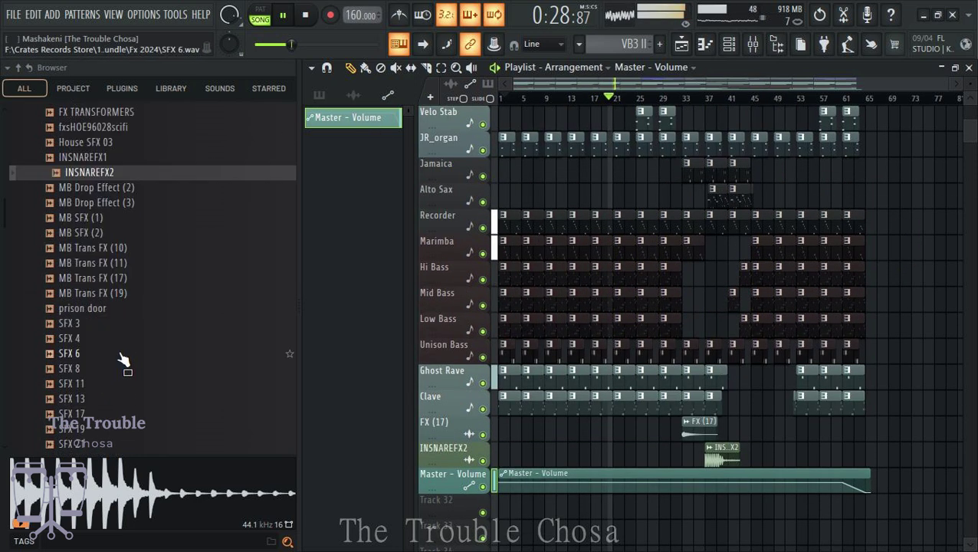
click(97, 255)
click(98, 286)
key(space)
click(85, 317)
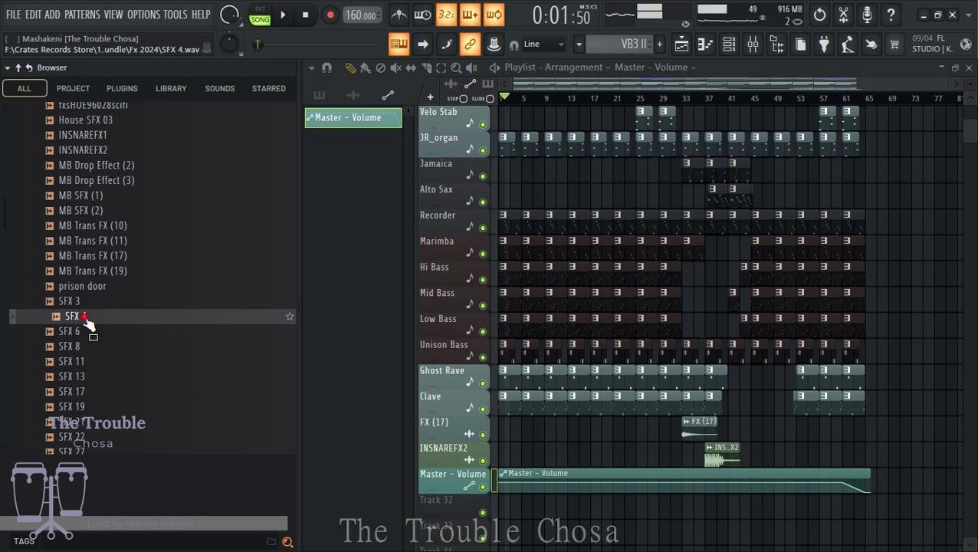
click(91, 376)
click(84, 346)
scroll(527, 107, up, 3)
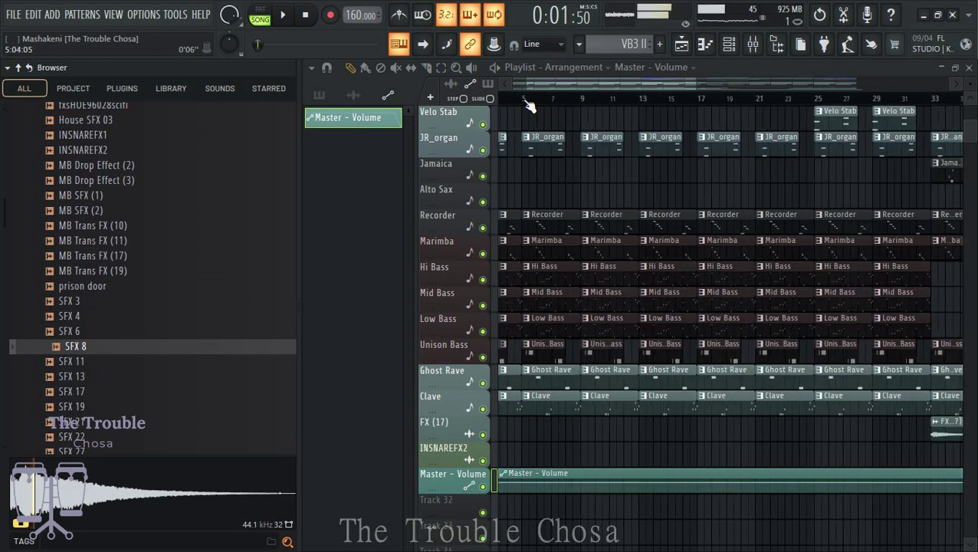
scroll(527, 107, up, 3)
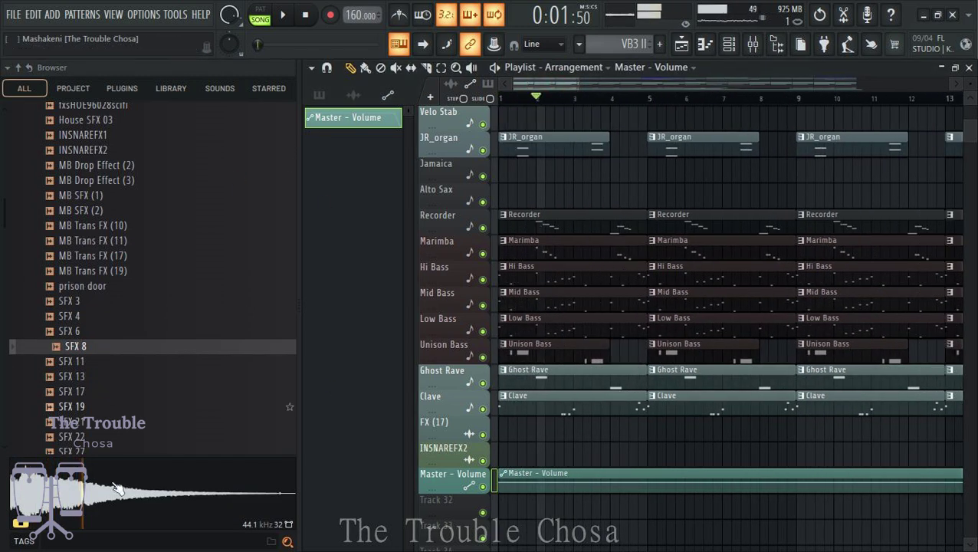
Audition further FX samples, from SFX 21 through the SOUTHSIDE and VFX1 Bonus FX files to VFX1 Downlifter 027.
drag(85, 422, 71, 392)
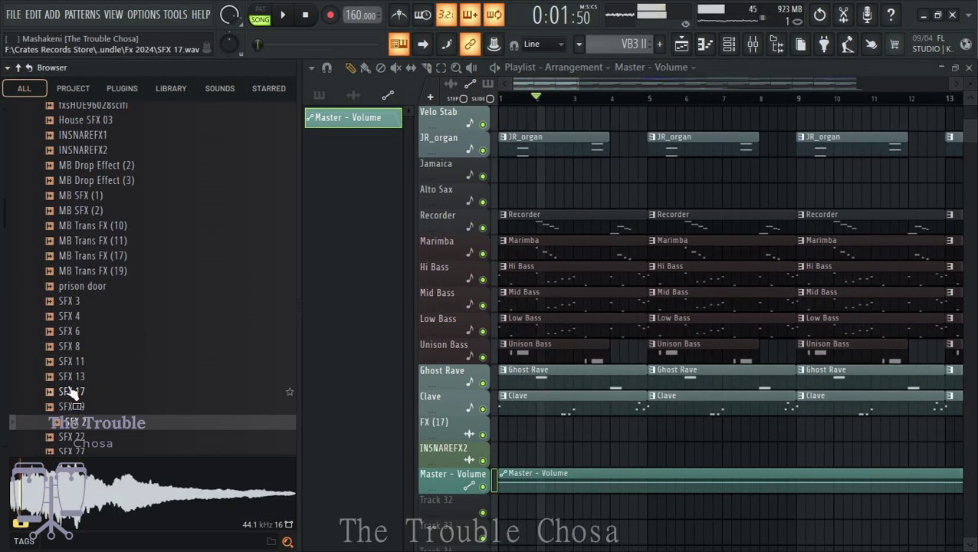
click(78, 436)
scroll(83, 430, down, 3)
click(90, 332)
click(109, 302)
click(109, 346)
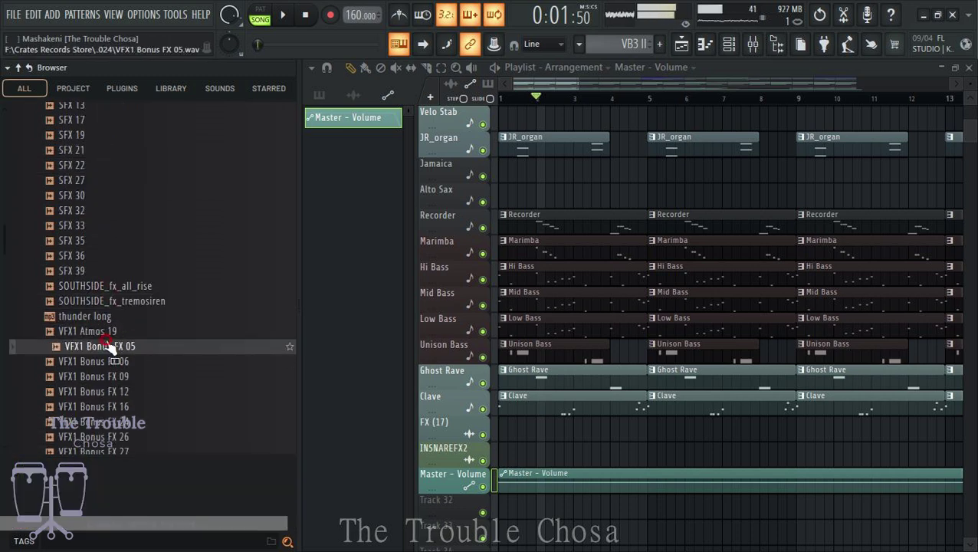
click(116, 390)
scroll(120, 342, down, 7)
scroll(123, 306, up, 5)
click(122, 302)
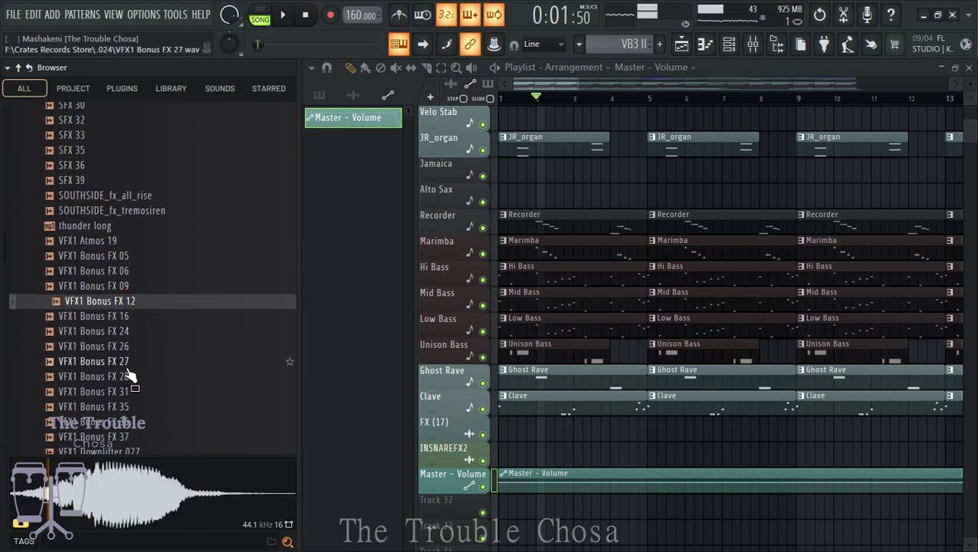
scroll(130, 376, down, 4)
click(134, 274)
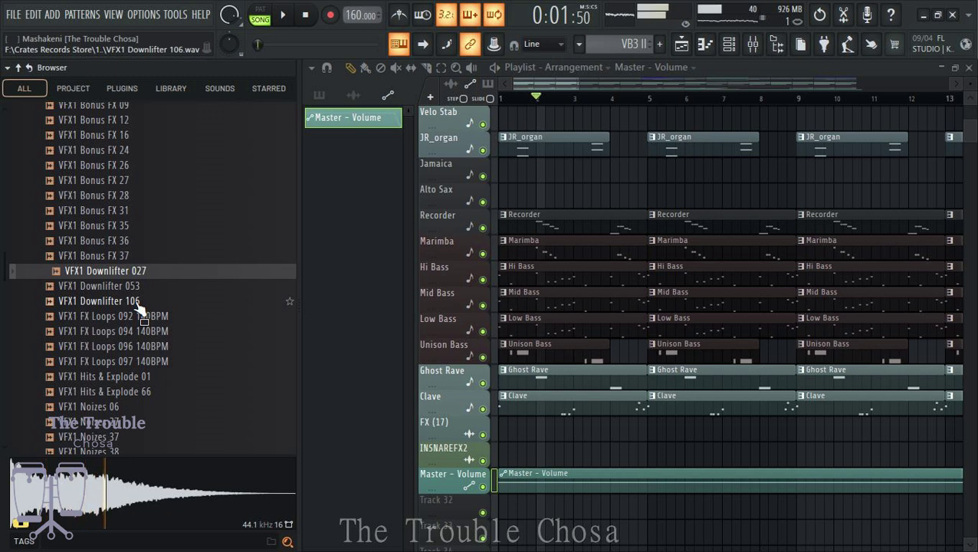
Insert a track above INSNAREFX2, place VFX1 Downlifter 027 on it at bar 1, and auto-name the track.
right_click(460, 462)
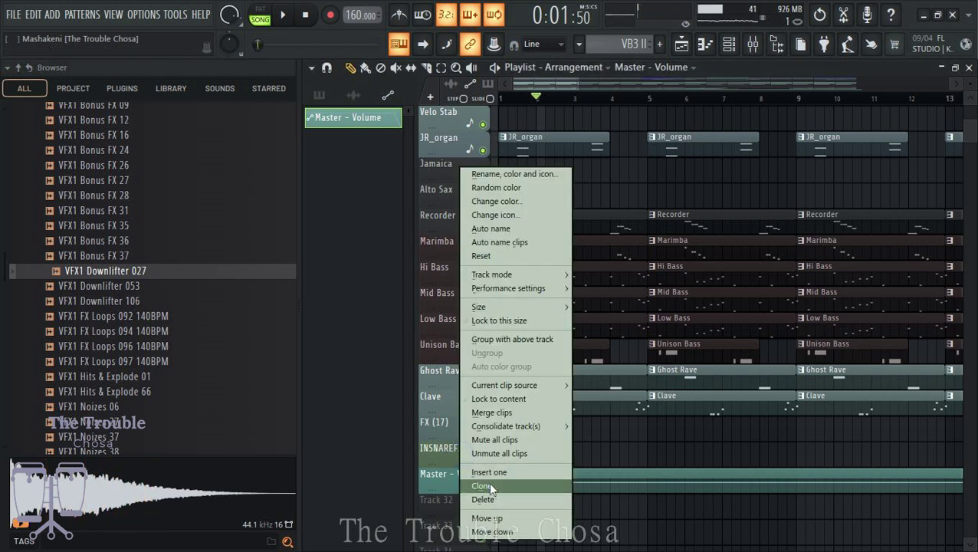
click(491, 473)
drag(105, 270, 462, 454)
click(481, 377)
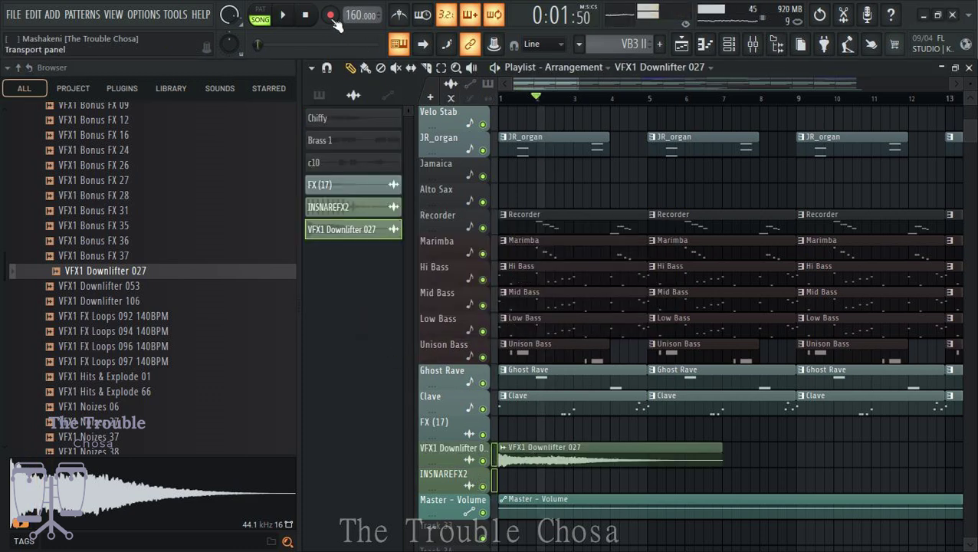
Delete the first Hi Bass, Mid Bass and Low Bass clips at bar 1 and play back the intro.
click(304, 16)
right_click(601, 295)
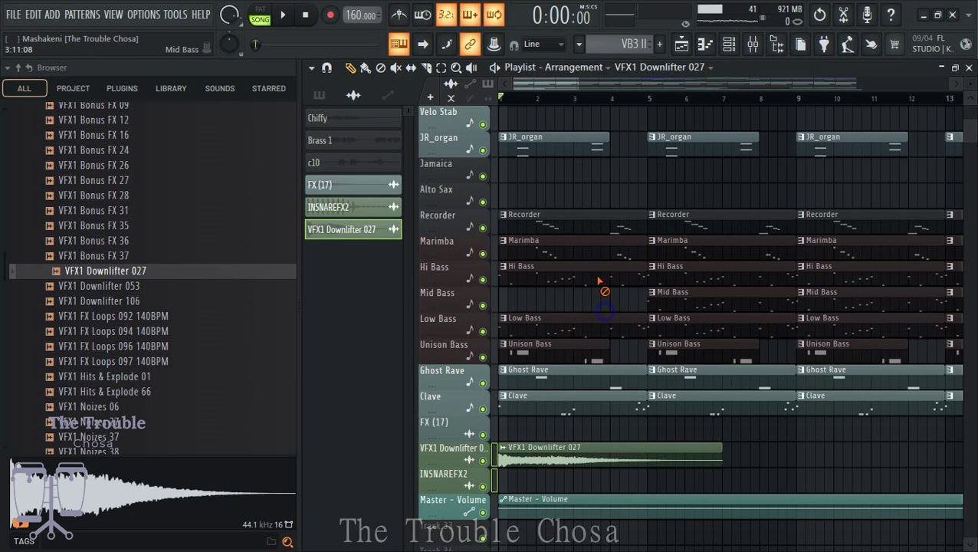
right_click(594, 270)
right_click(575, 328)
key(space)
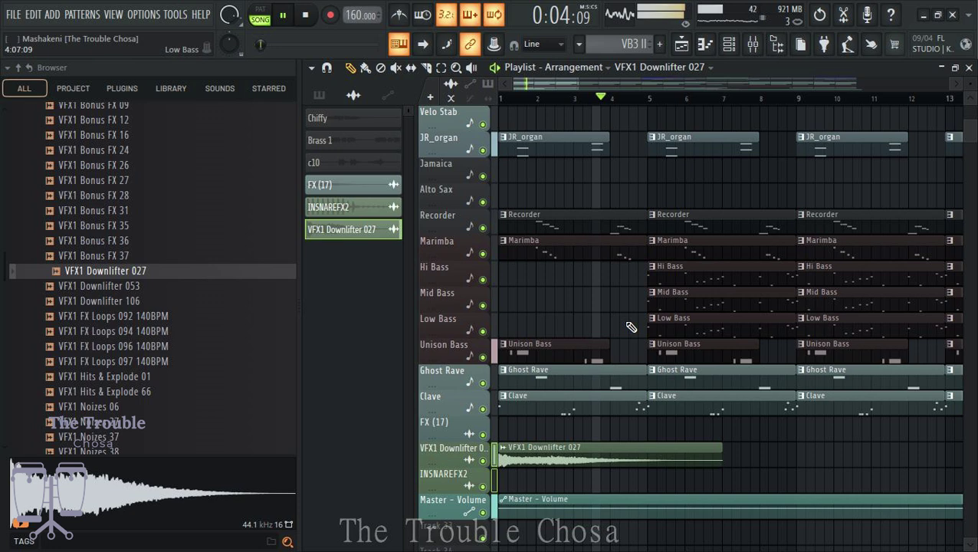
key(space)
Audition the VFX1 samples, including the FX Loops, Noizes and Bonus FX files.
click(152, 392)
scroll(150, 337, down, 2)
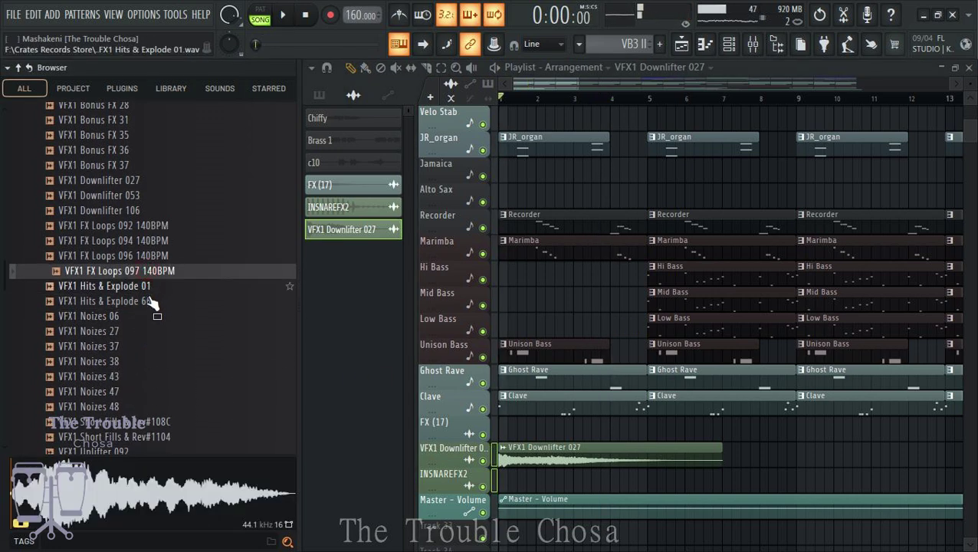
click(136, 390)
scroll(135, 391, down, 4)
click(115, 165)
scroll(116, 176, up, 8)
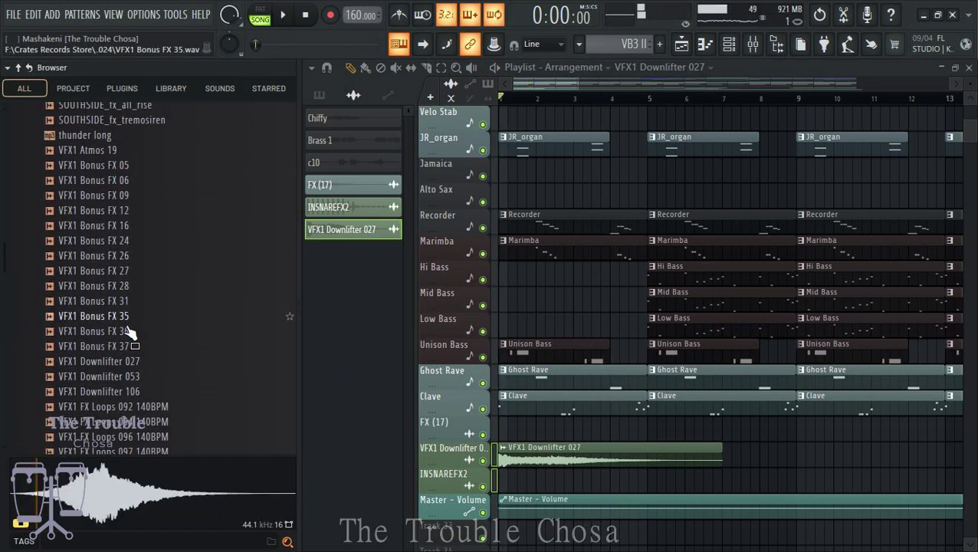
click(115, 315)
click(115, 255)
scroll(119, 276, up, 4)
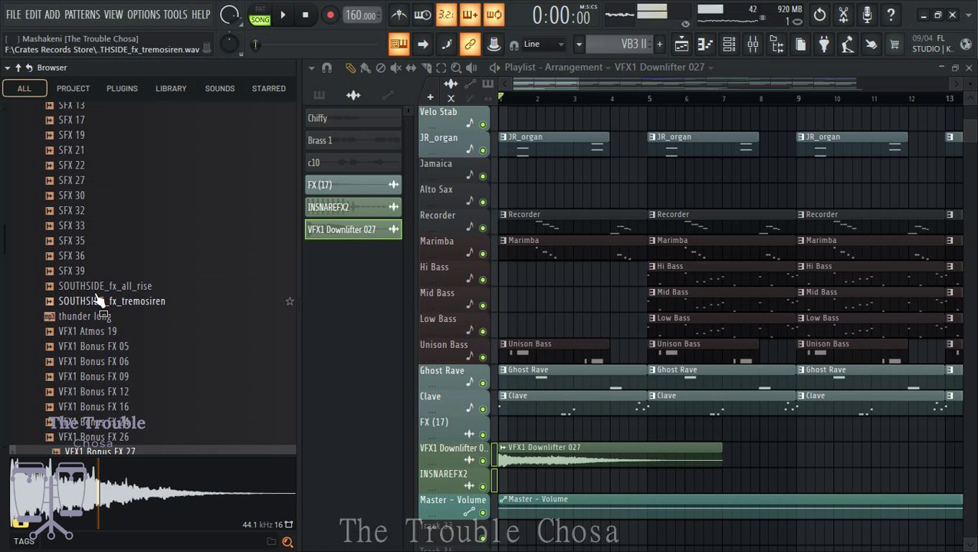
Audition the SOUTHSIDE, prison door, MB Trans FX (19), MB SFX and MB Drop Effect samples.
click(103, 286)
click(104, 301)
scroll(90, 263, up, 5)
scroll(91, 263, up, 1)
click(84, 286)
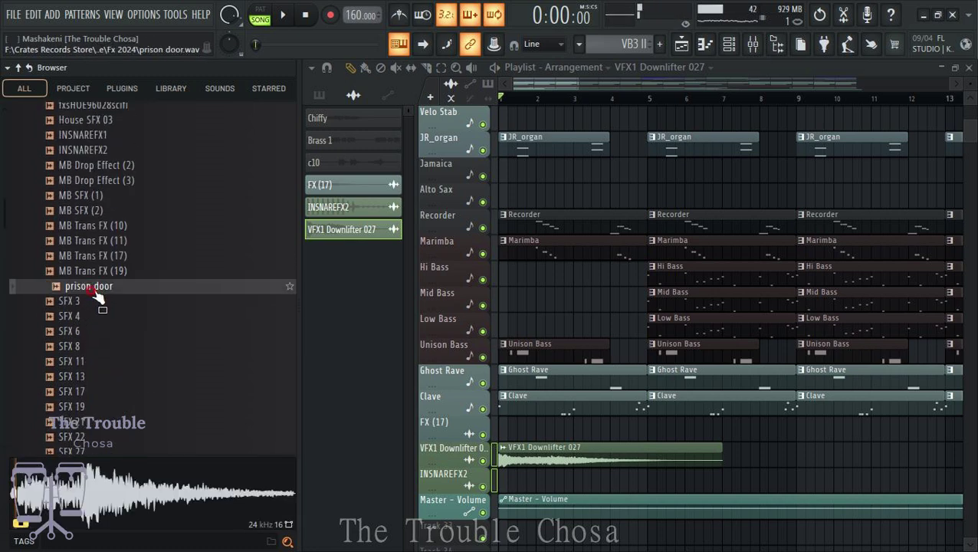
click(88, 270)
click(87, 212)
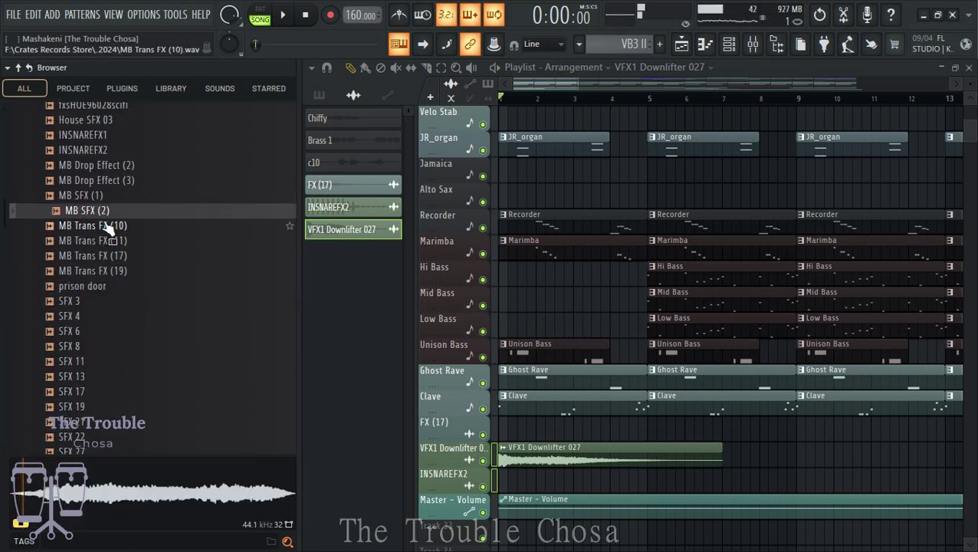
click(92, 197)
click(98, 184)
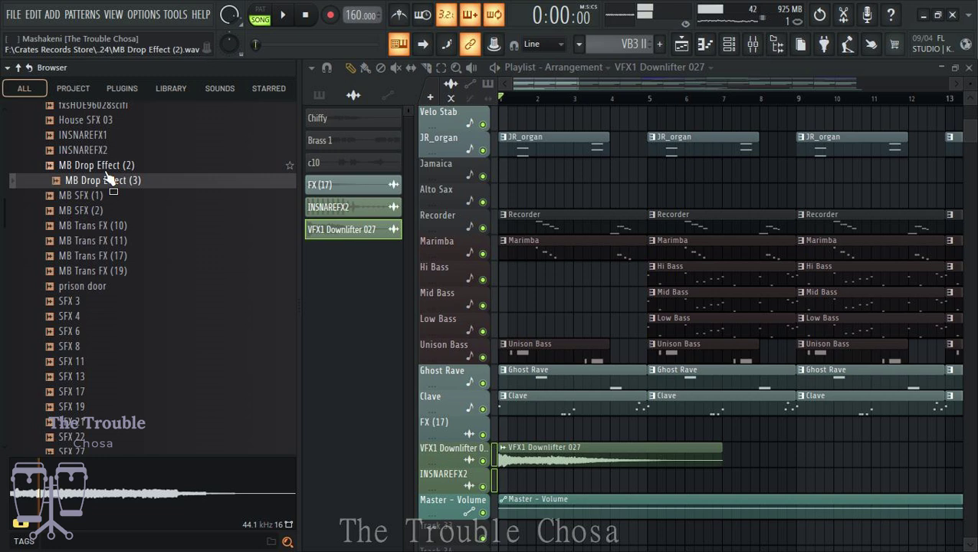
click(99, 167)
click(107, 195)
Place the MB Drop Effect (3) sample on the INSNAREFX2 track so that it starts at bar 3.
click(102, 184)
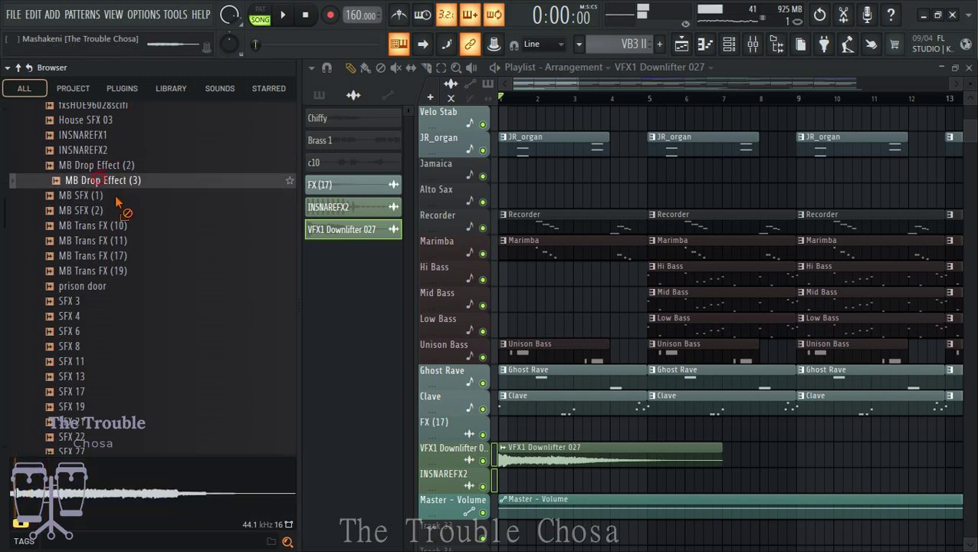
drag(117, 201, 641, 476)
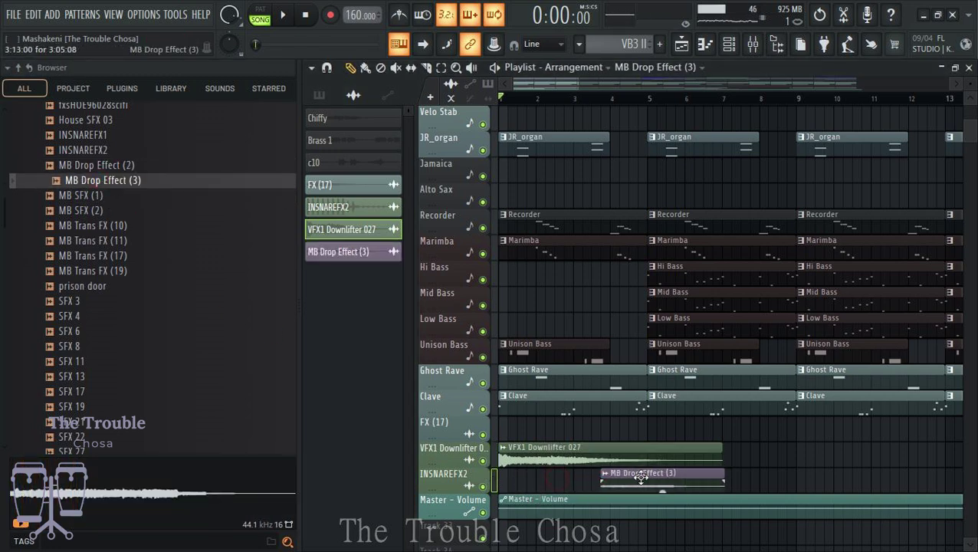
click(611, 474)
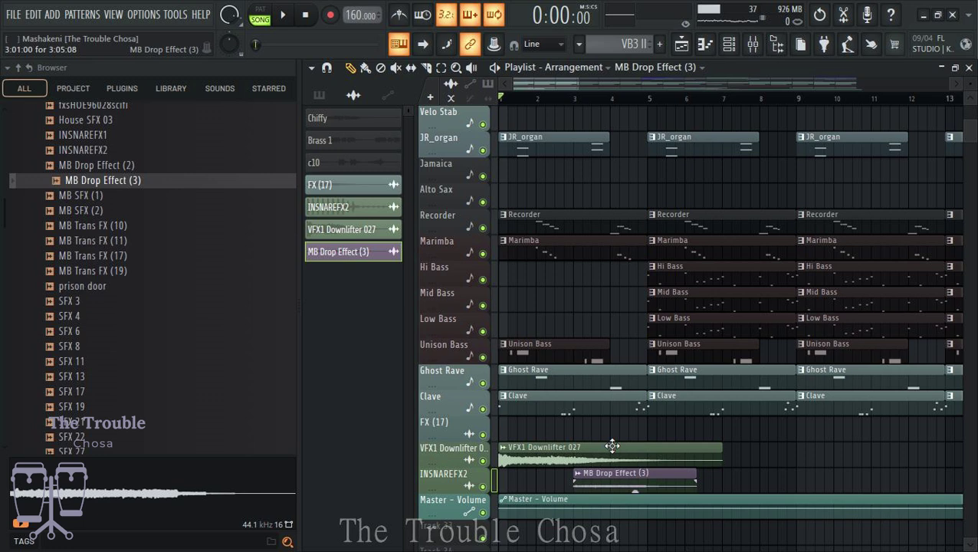
Slice the Kick, Hats, Snare and E SN 1_01 clips at bar 3, remove their first two bars, and start playback.
scroll(566, 271, up, 10)
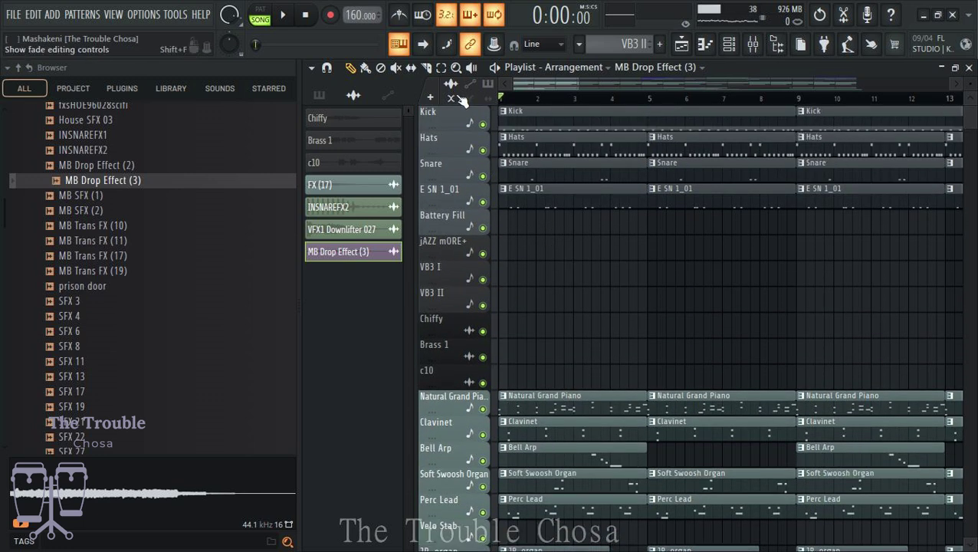
drag(584, 108, 581, 108)
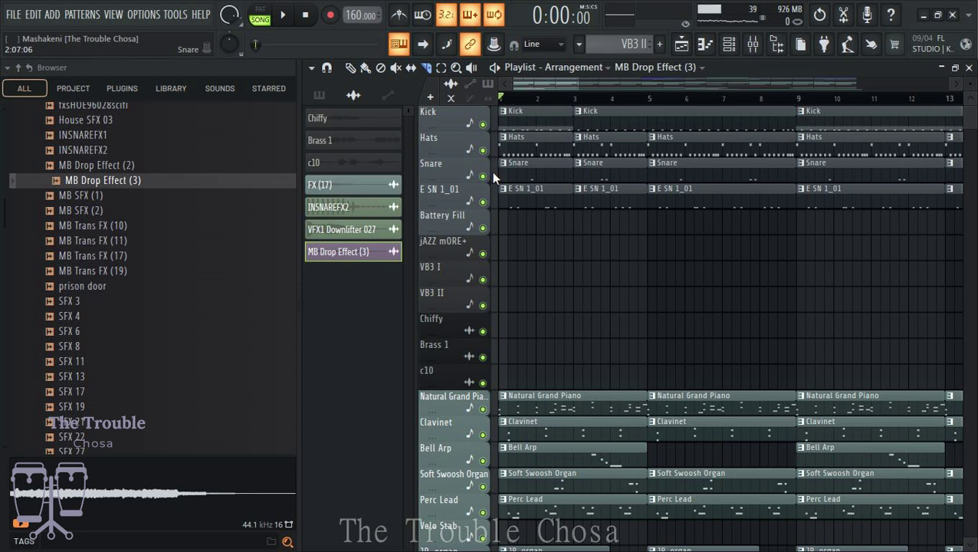
key(space)
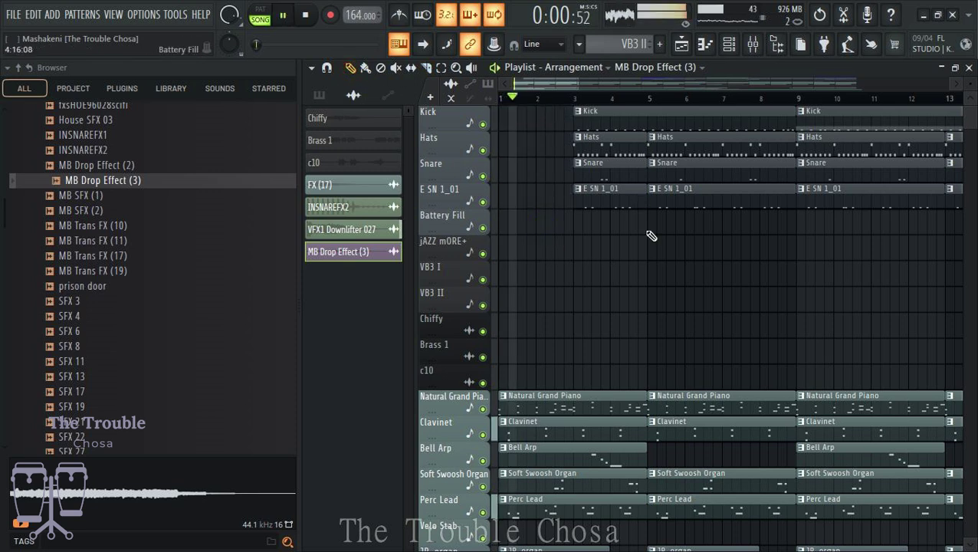
Delete the bar 1 clips of Perc Lead, Soft Swoosh Organ, Bell Arp and Natural Grand Piano, checking the intro by playback.
scroll(648, 236, down, 7)
scroll(648, 236, down, 4)
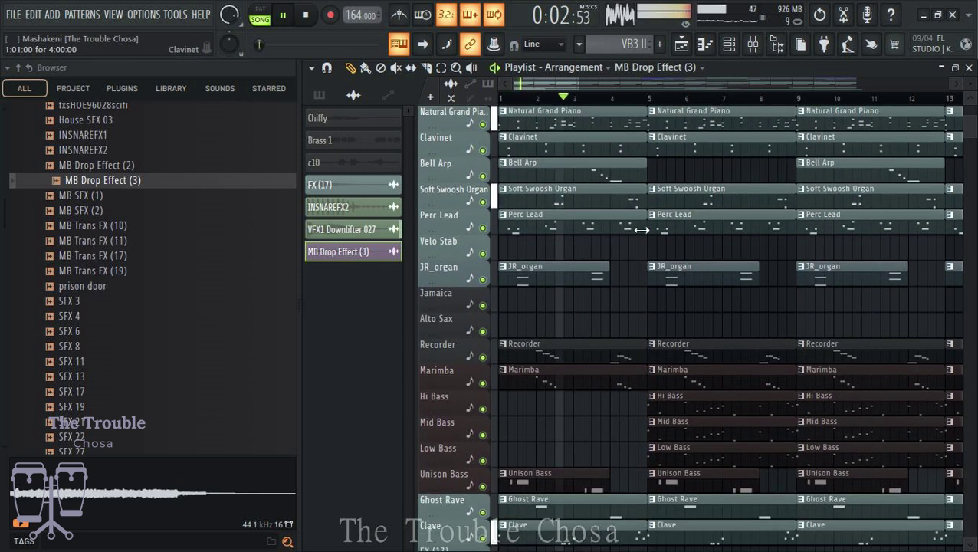
key(space)
right_click(579, 227)
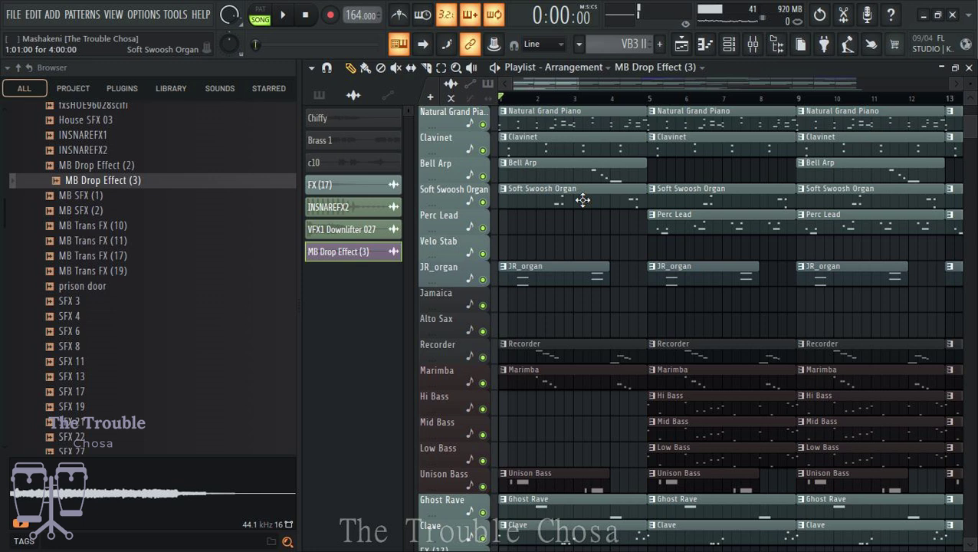
key(space)
right_click(582, 200)
right_click(583, 171)
scroll(613, 276, up, 3)
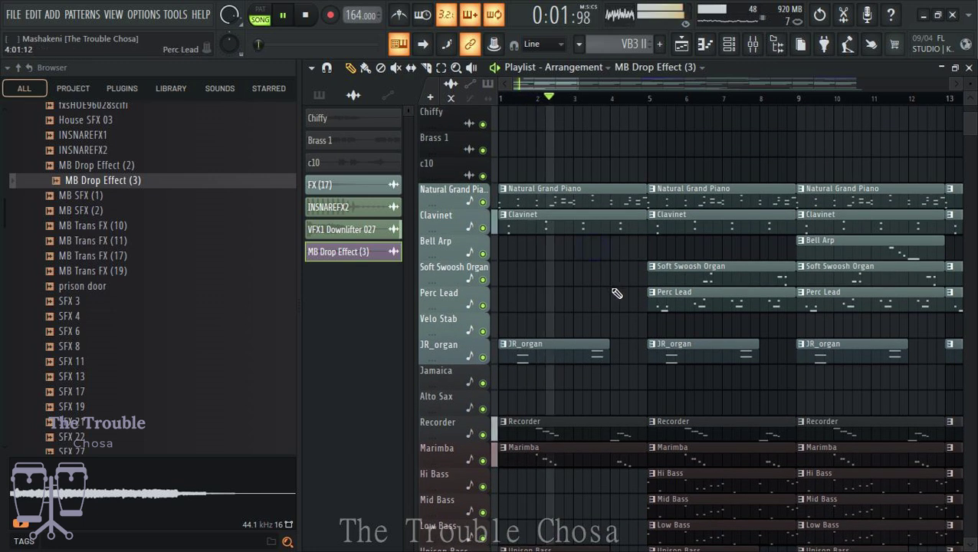
key(space)
right_click(529, 199)
Play the thinned-out intro and check its tracks from the Kick down to the Master volume automation.
key(space)
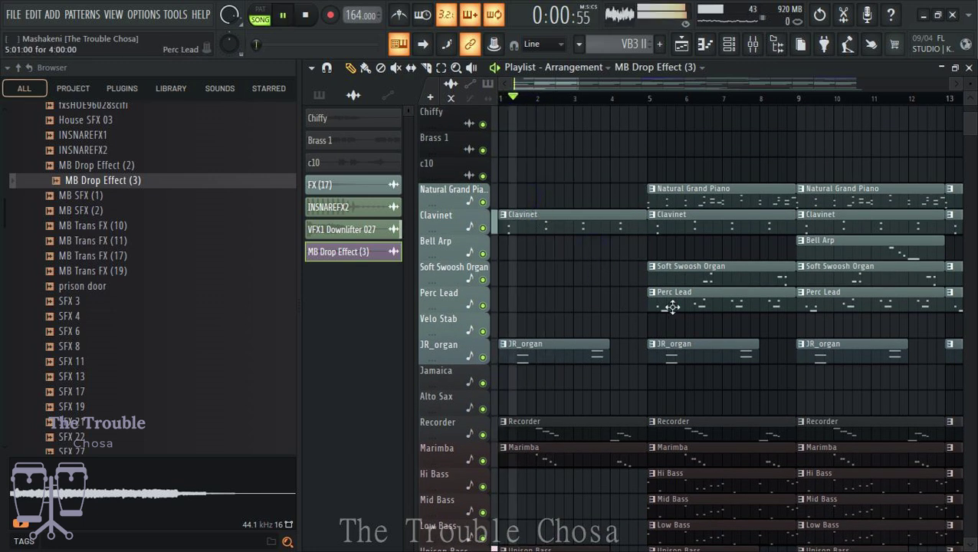
scroll(670, 307, down, 5)
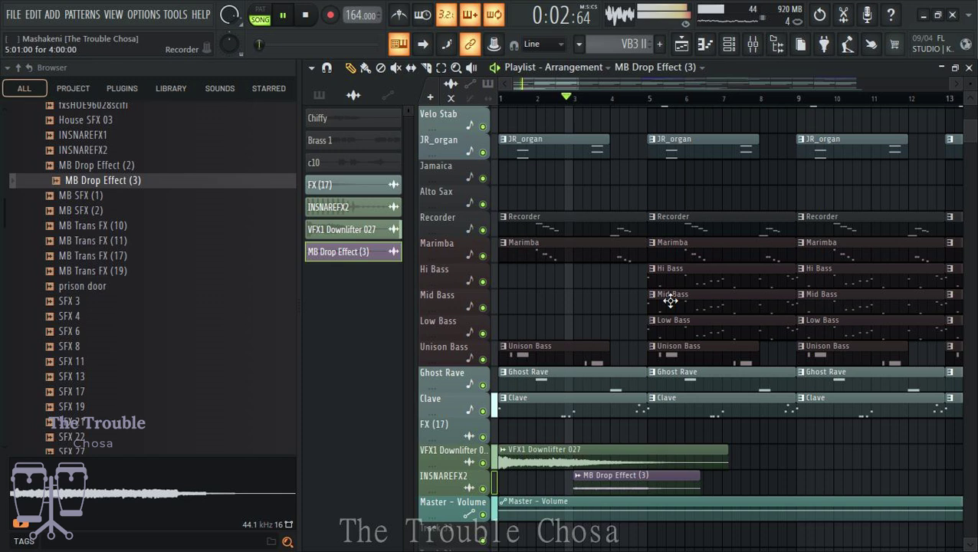
scroll(736, 299, down, 3)
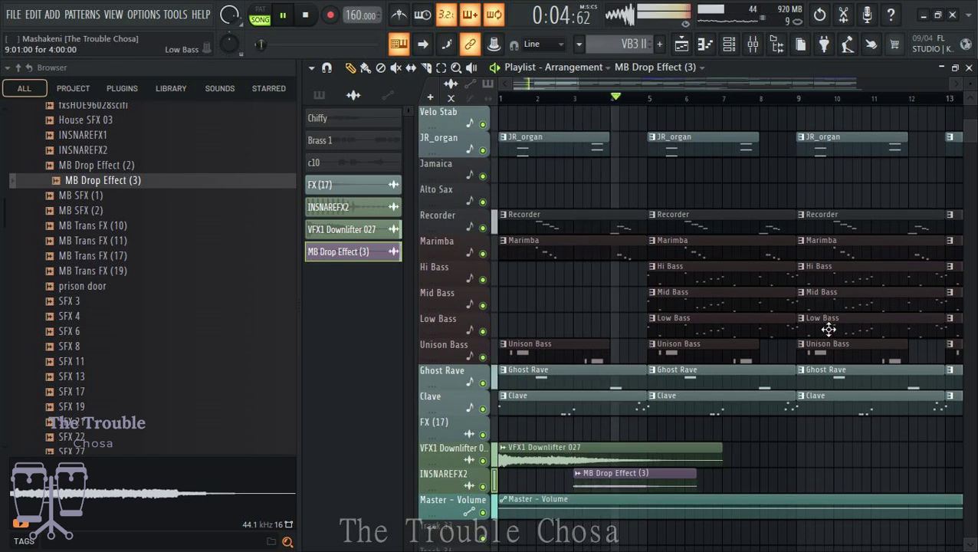
scroll(824, 326, up, 15)
key(space)
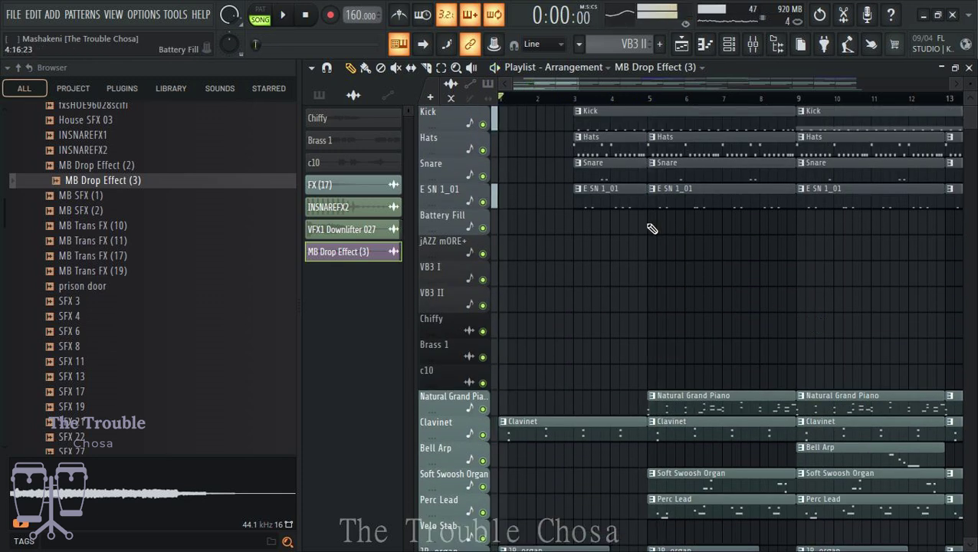
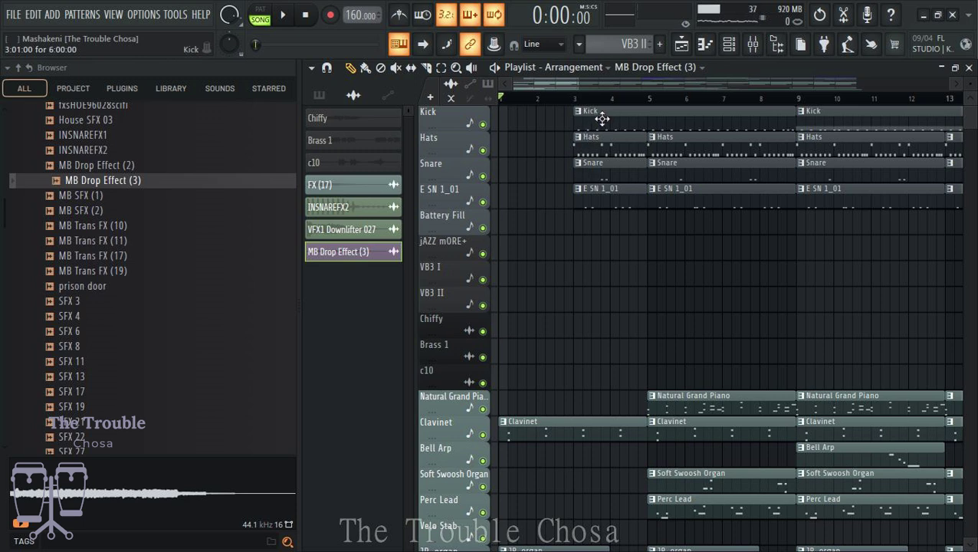
Add a two-bar Kick clip at bar 1 of the Kick track and make it a unique pattern.
click(603, 117)
click(510, 223)
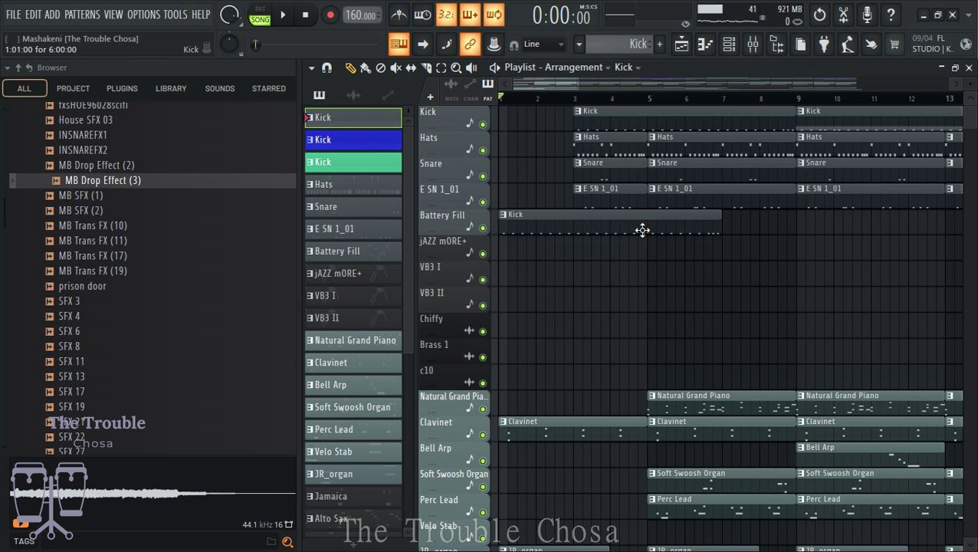
drag(715, 223, 505, 86)
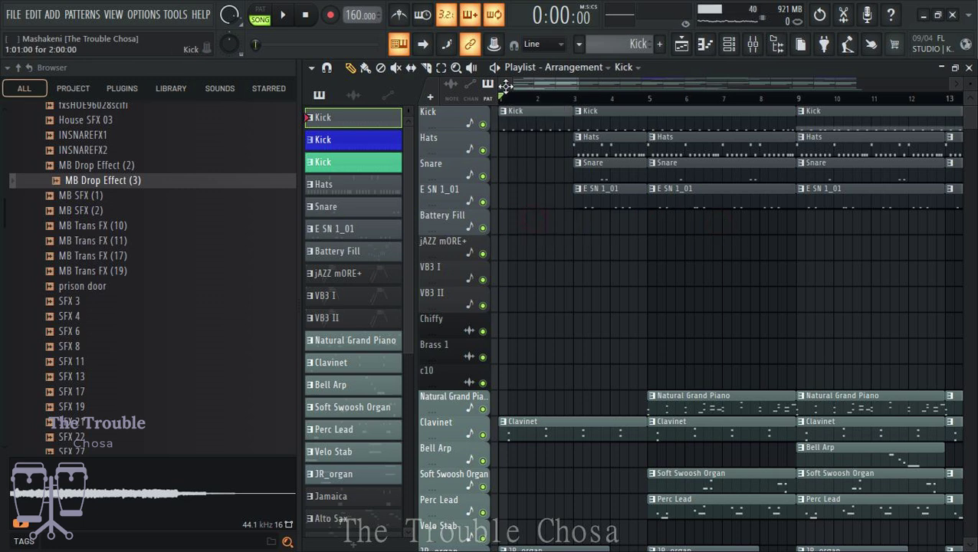
click(500, 111)
click(537, 253)
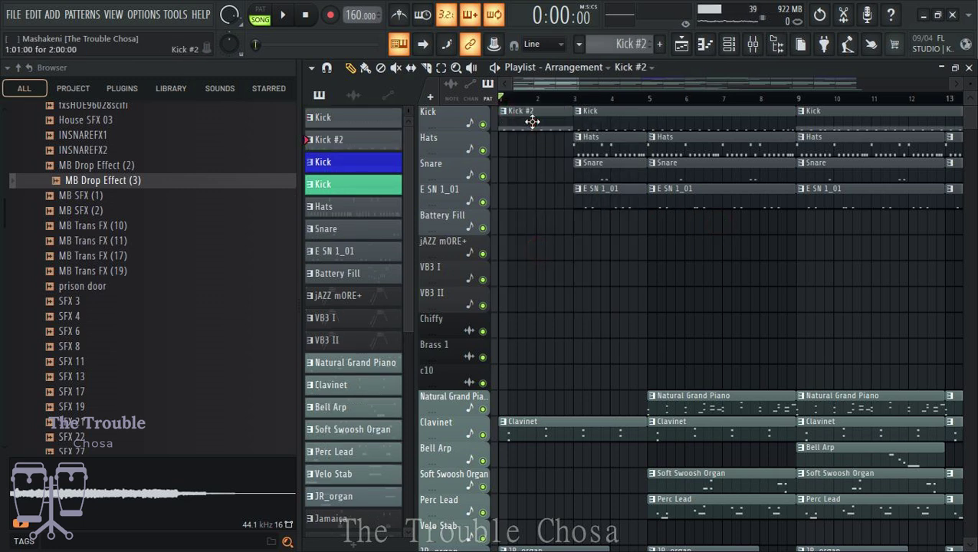
Delete all Mashakeni Kick 4 notes from the Kick #2 pattern and return to the playlist.
double_click(533, 121)
key(ctrl+a)
key(Delete)
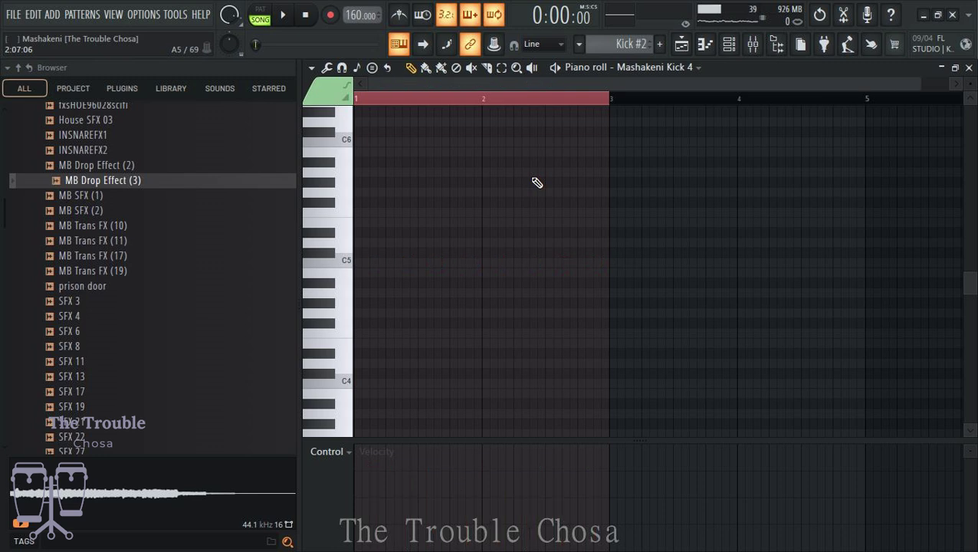
click(968, 67)
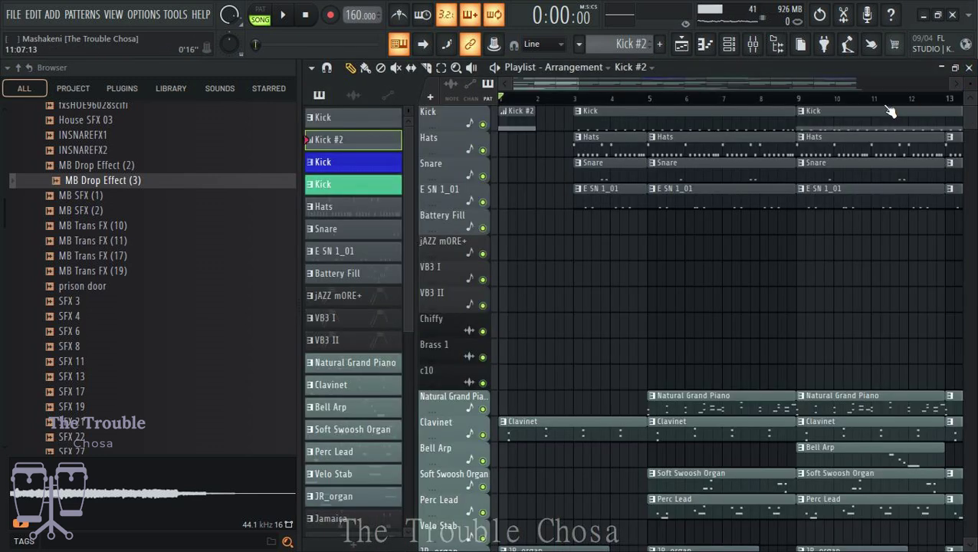
Place a second Kick #2 clip at bar 2 of the Kick track and start playback.
key(space)
key(space)
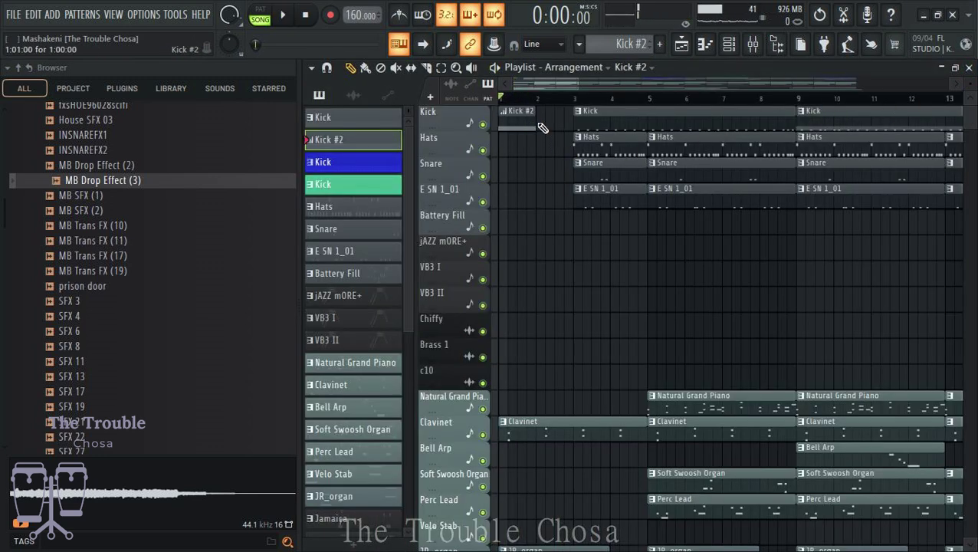
key(space)
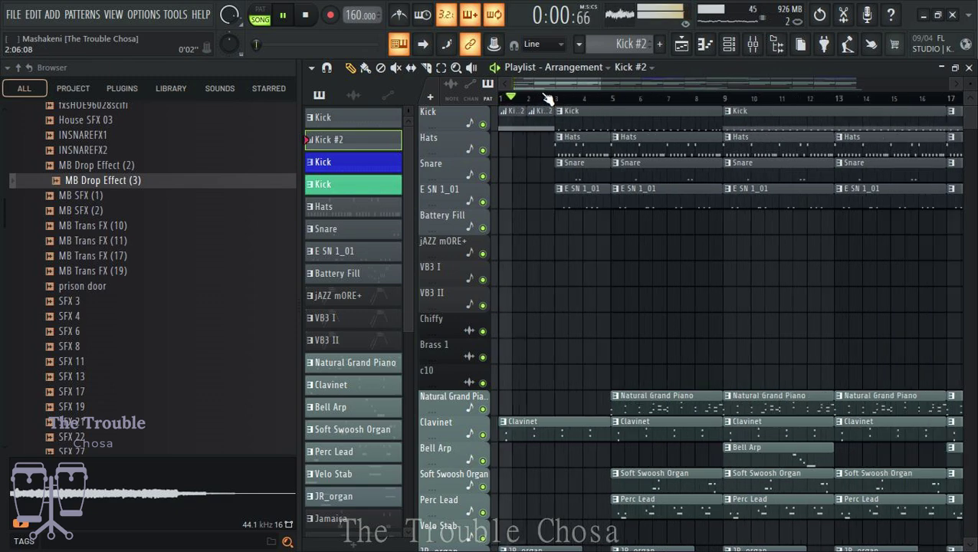
Hide the browser and listen to the intro while reviewing the arrangement from the Kick down to the FX tracks.
scroll(547, 98, down, 3)
scroll(546, 98, down, 2)
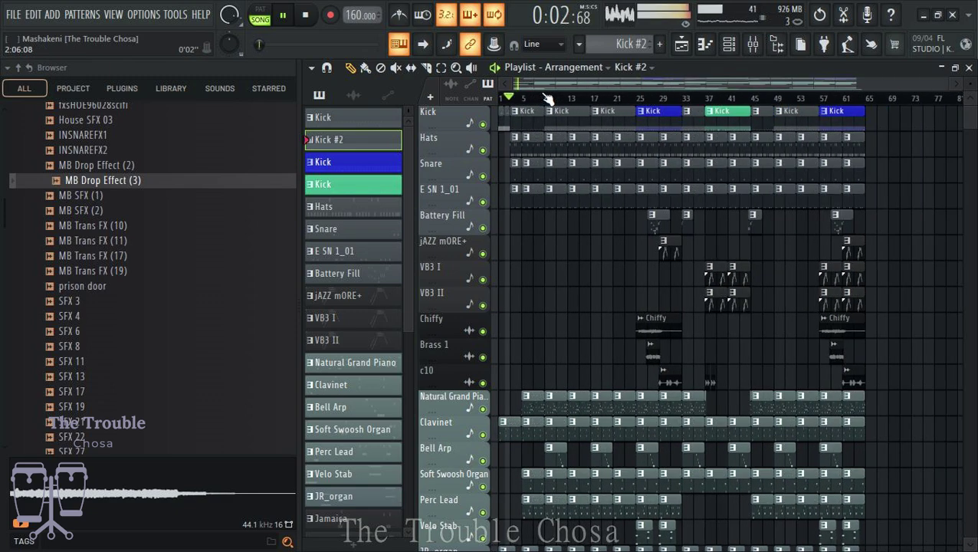
scroll(582, 200, down, 3)
scroll(582, 200, down, 2)
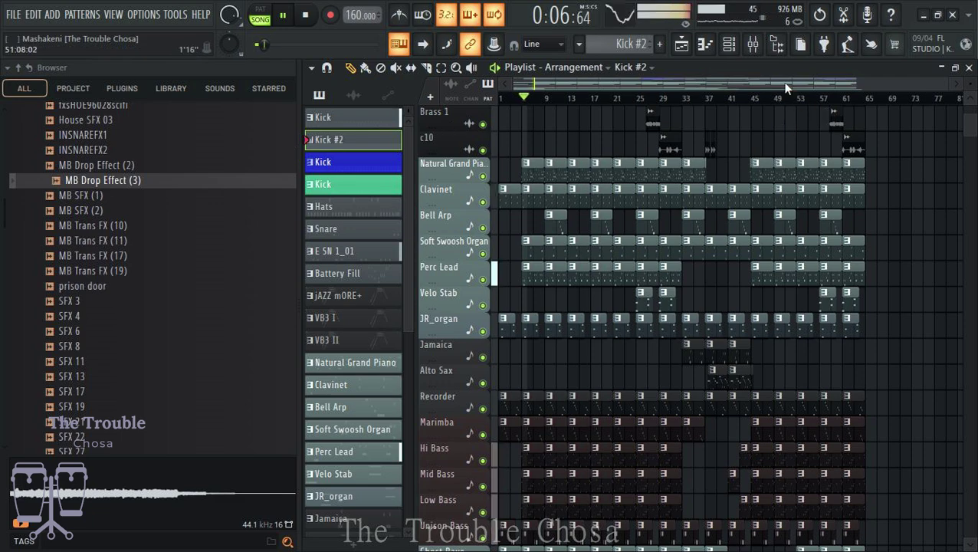
click(776, 44)
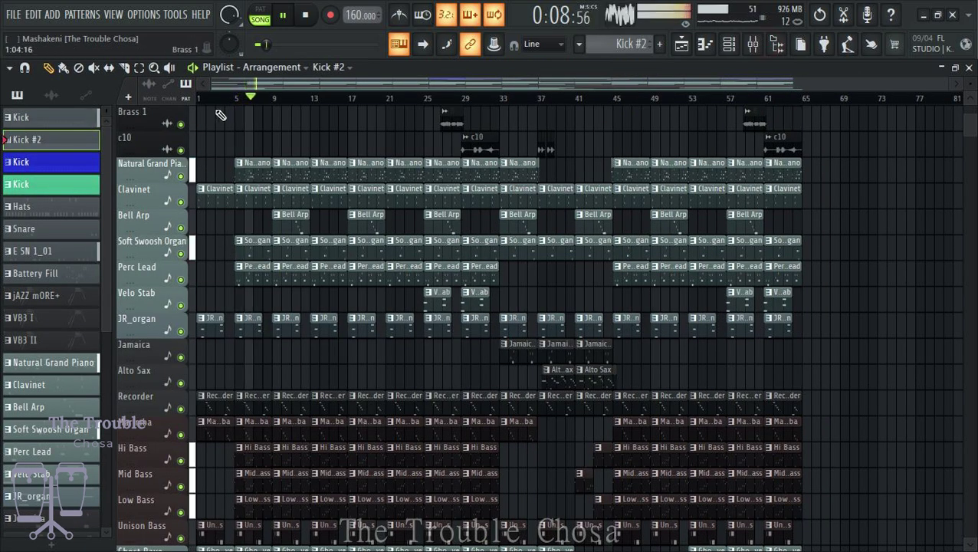
scroll(240, 101, up, 3)
scroll(240, 102, up, 3)
scroll(509, 257, down, 3)
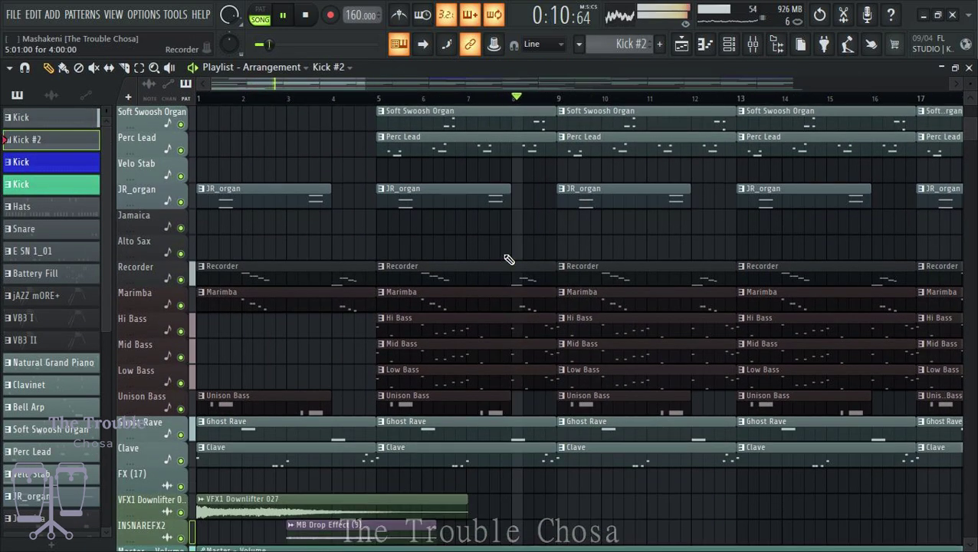
scroll(508, 238, up, 3)
scroll(508, 238, down, 5)
key(space)
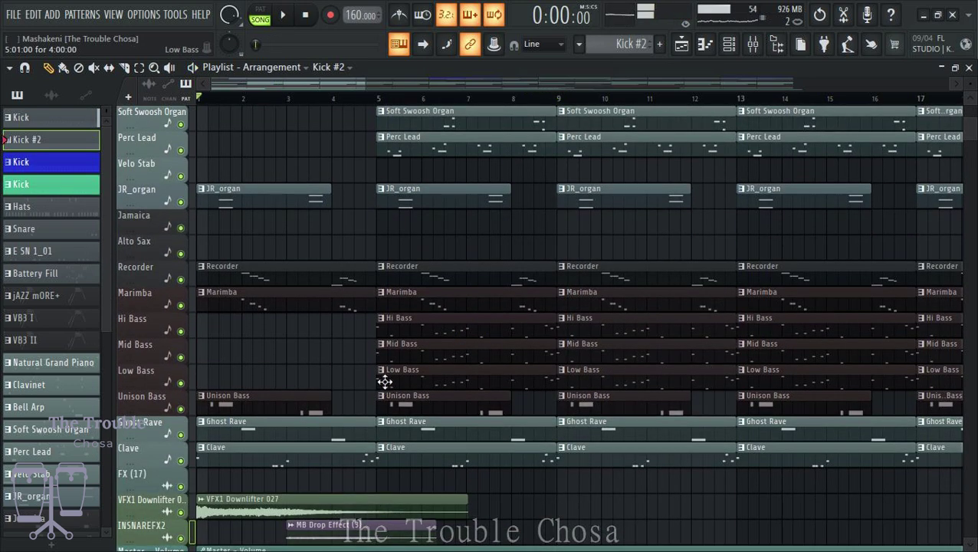
Delete the bar 5 Mid Bass clip, trim the first Low Bass clip to start at bar 7, and restart playback.
right_click(430, 352)
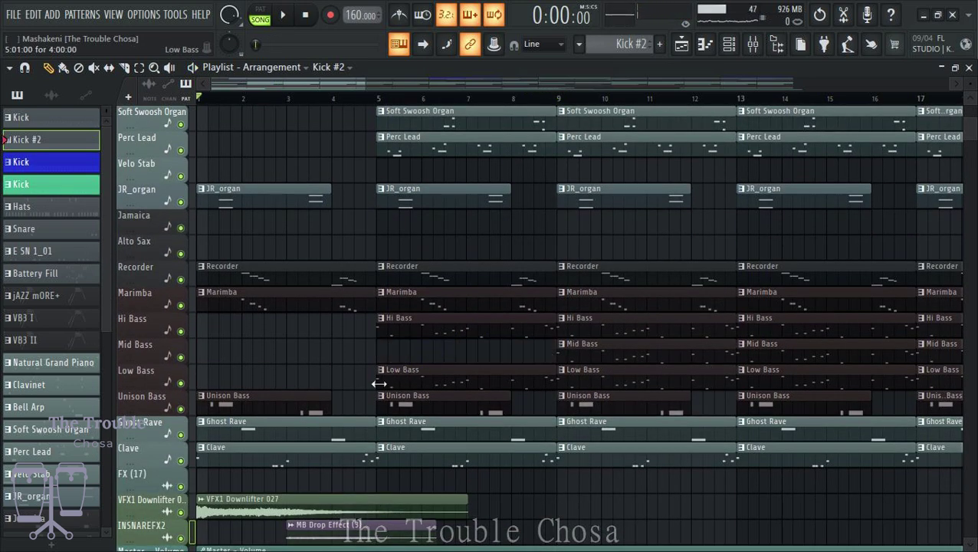
drag(379, 379, 453, 371)
scroll(498, 284, down, 3)
scroll(502, 280, up, 8)
key(space)
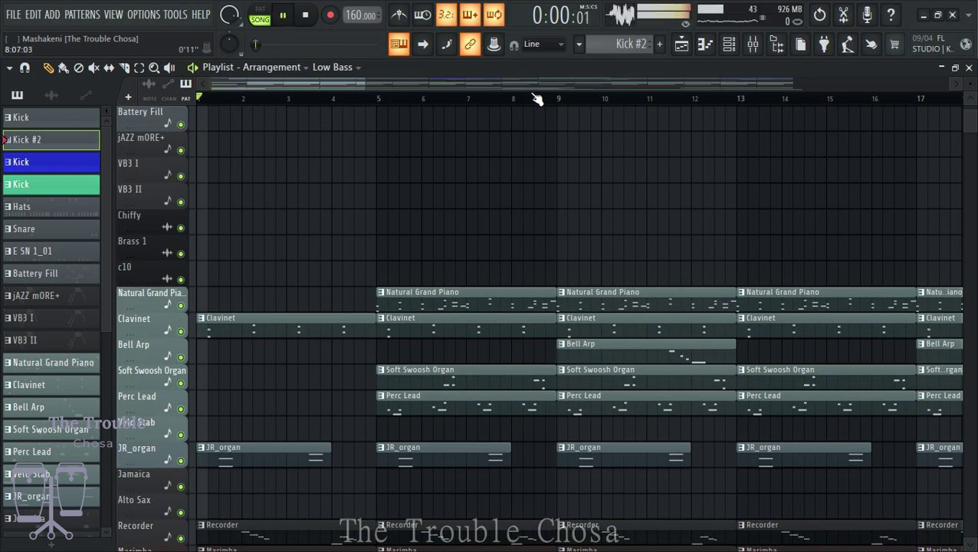
Place a copy of the bar 27 Battery Fill clip at bar 7 on the Battery Fill track.
scroll(538, 111, down, 2)
scroll(541, 230, up, 4)
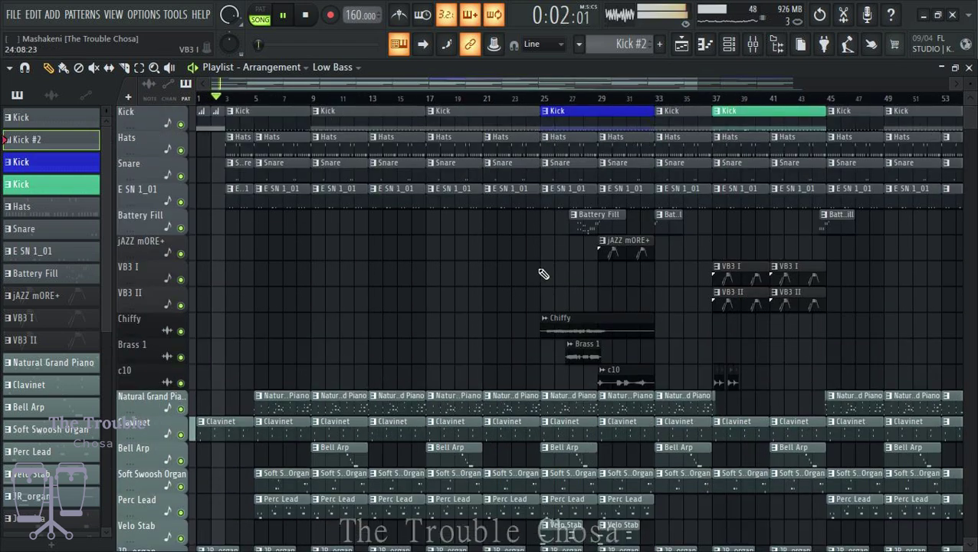
click(587, 226)
key(space)
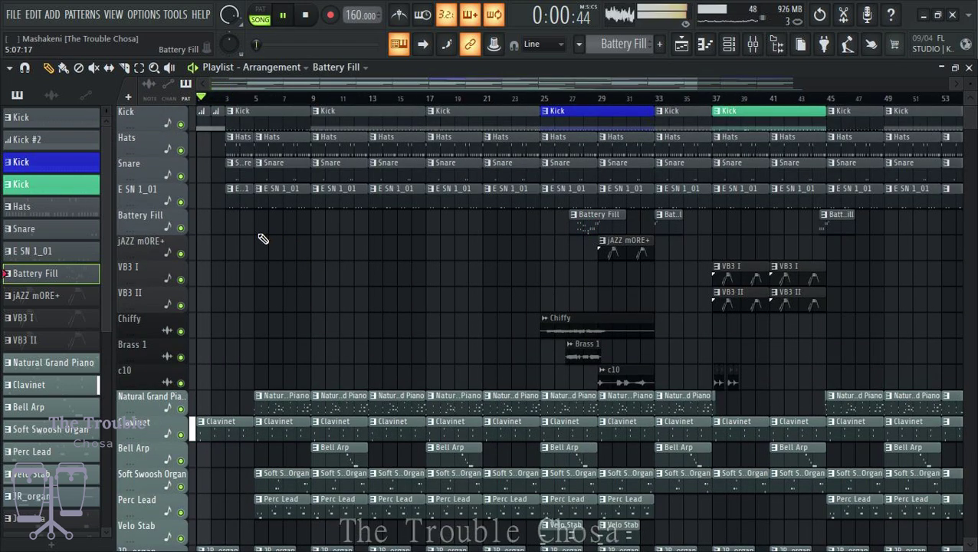
scroll(319, 260, down, 11)
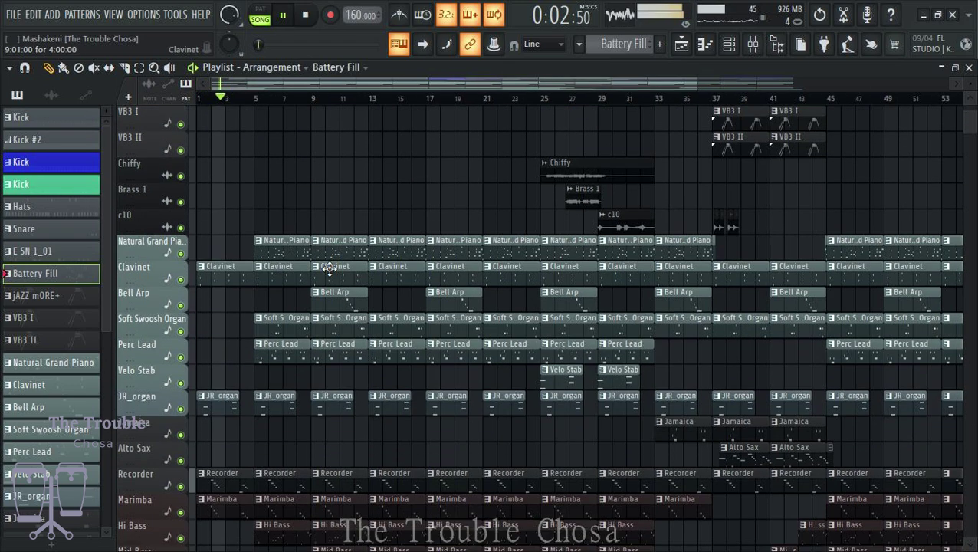
scroll(315, 233, up, 6)
scroll(315, 233, up, 5)
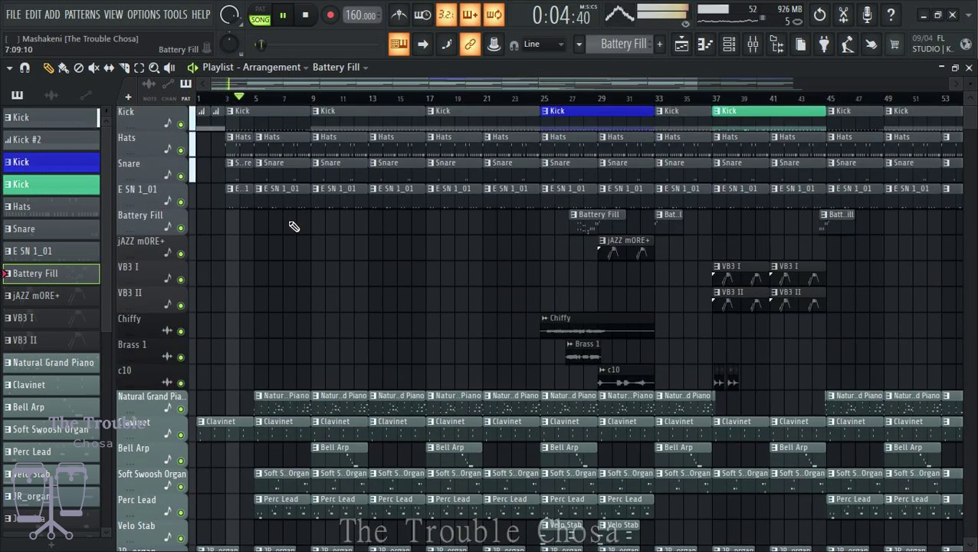
click(311, 223)
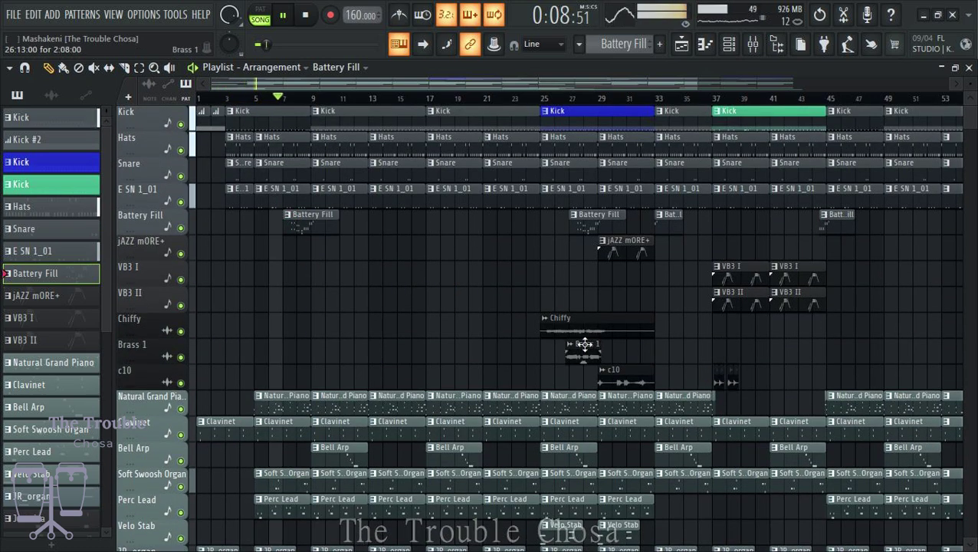
Try an Alto Sax clip at bar 1 of the Alto Sax track against the intro.
scroll(613, 360, down, 7)
key(space)
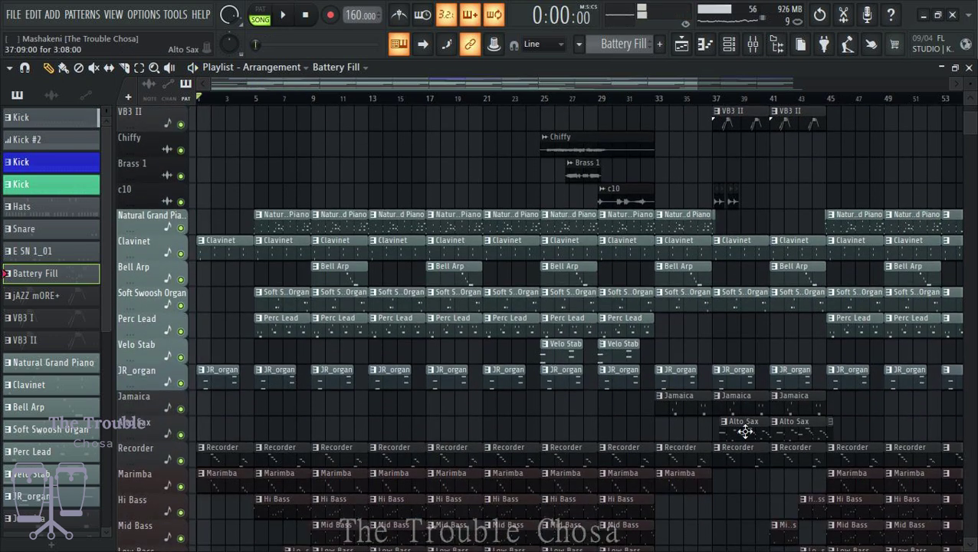
click(809, 432)
key(space)
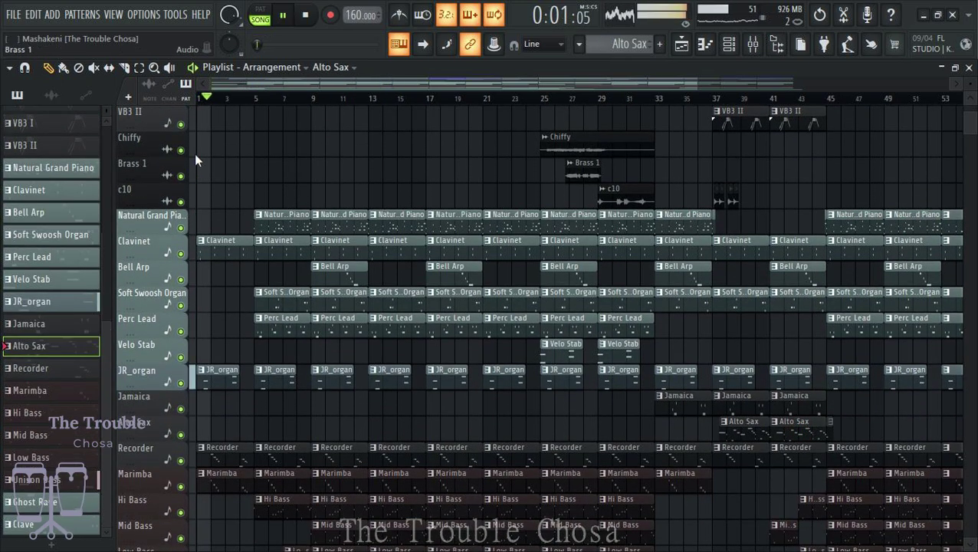
scroll(312, 332, up, 4)
scroll(312, 332, down, 6)
key(space)
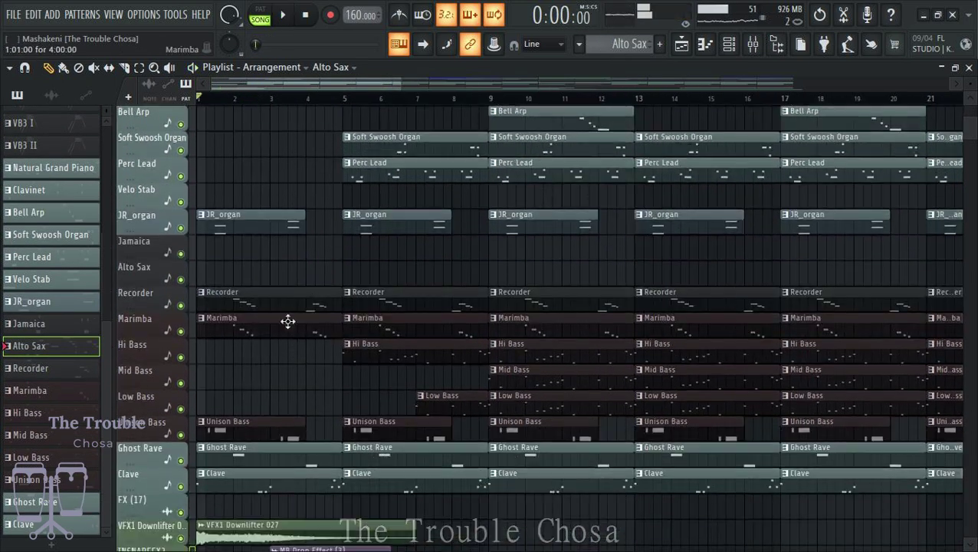
click(313, 279)
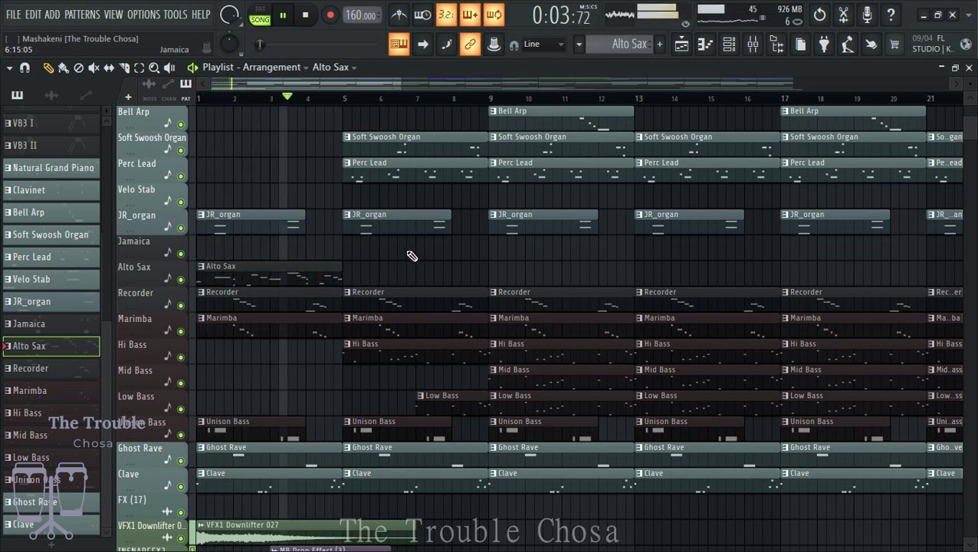
right_click(325, 279)
Lower the VFX1 Downlifter 027 volume fader on mixer track 28 during playback of the intro, and stop playback.
key(space)
key(space)
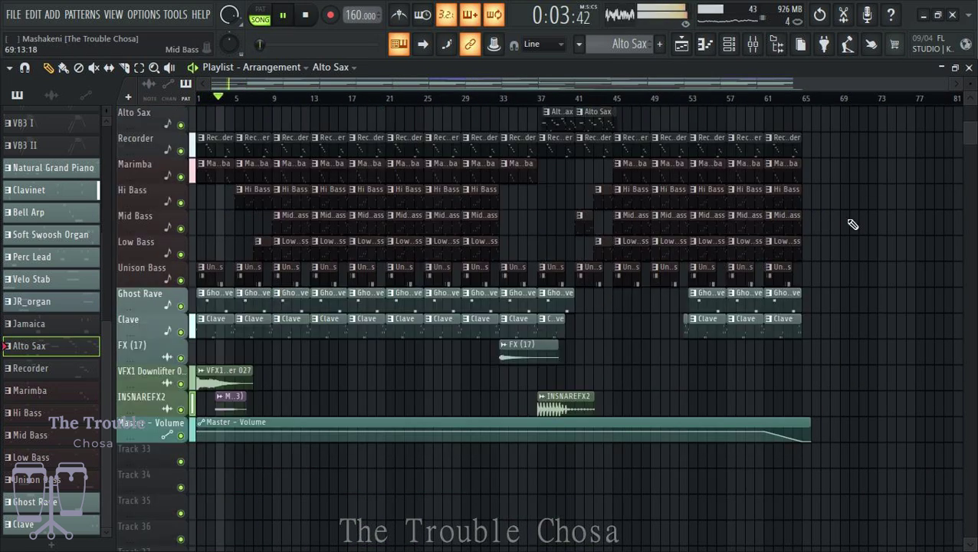
scroll(851, 222, up, 3)
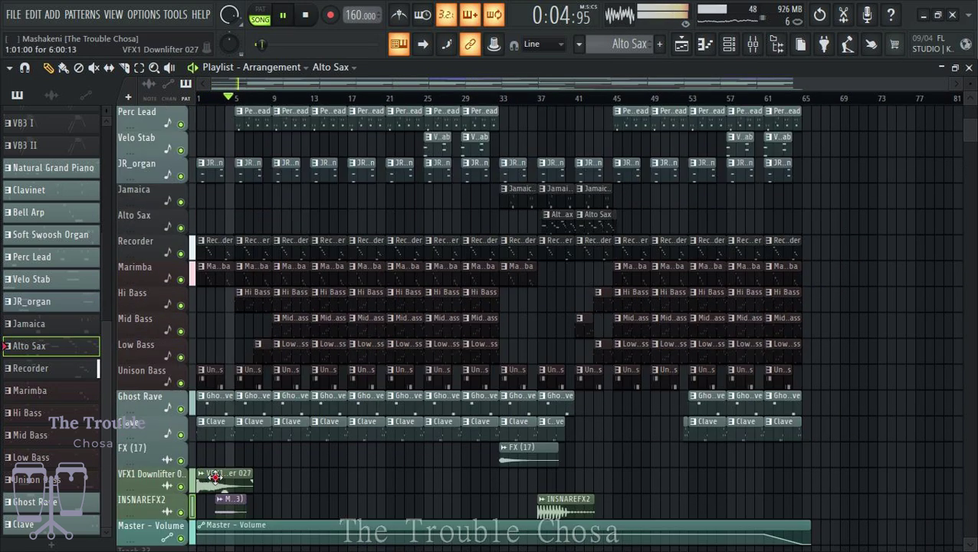
double_click(216, 477)
click(411, 176)
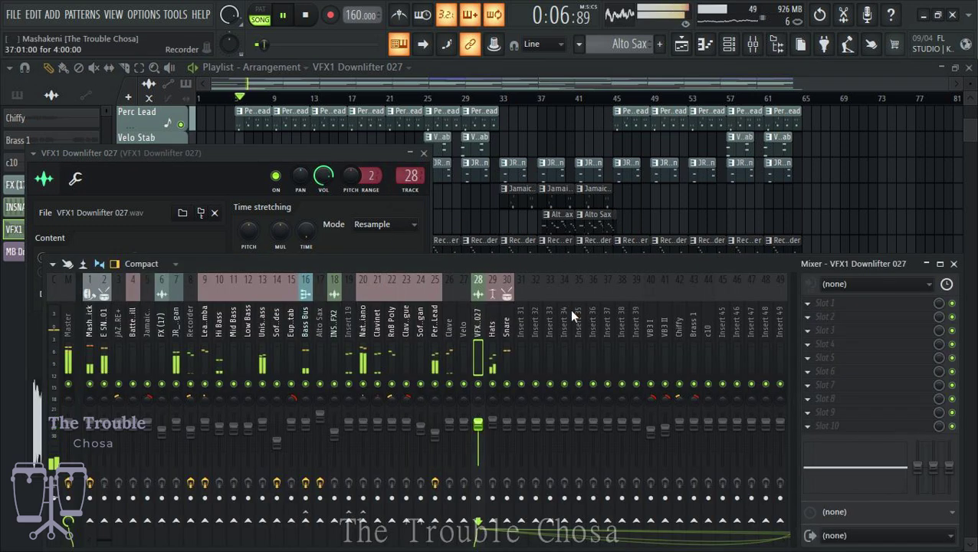
drag(478, 428, 478, 433)
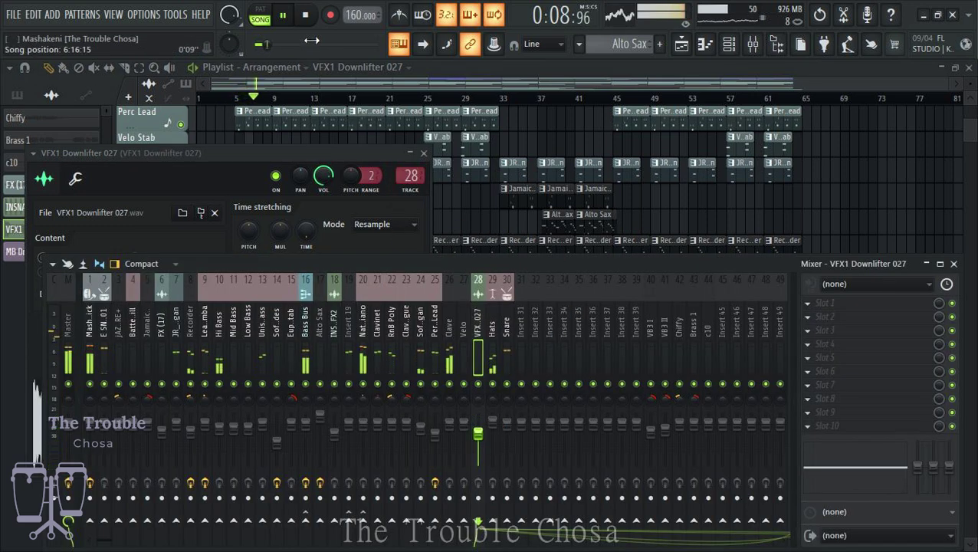
click(306, 14)
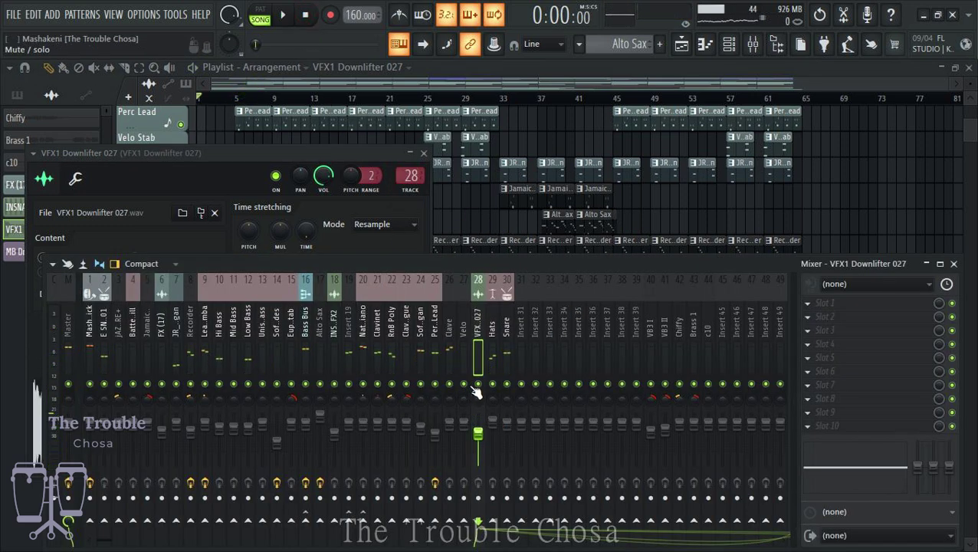
Route the MB Drop Effect (3) sample to mixer track 31 and play the intro.
click(781, 203)
drag(36, 252, 227, 504)
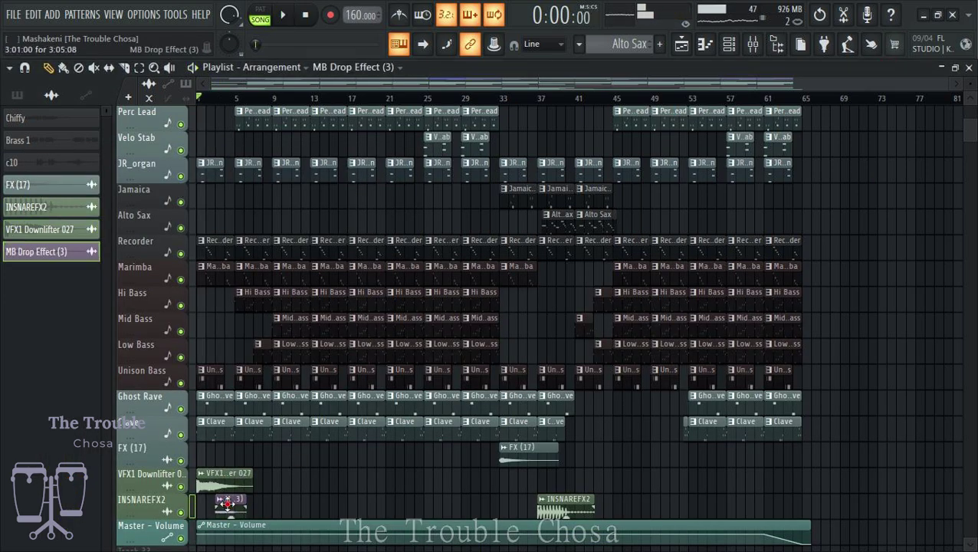
double_click(227, 502)
click(427, 211)
key(space)
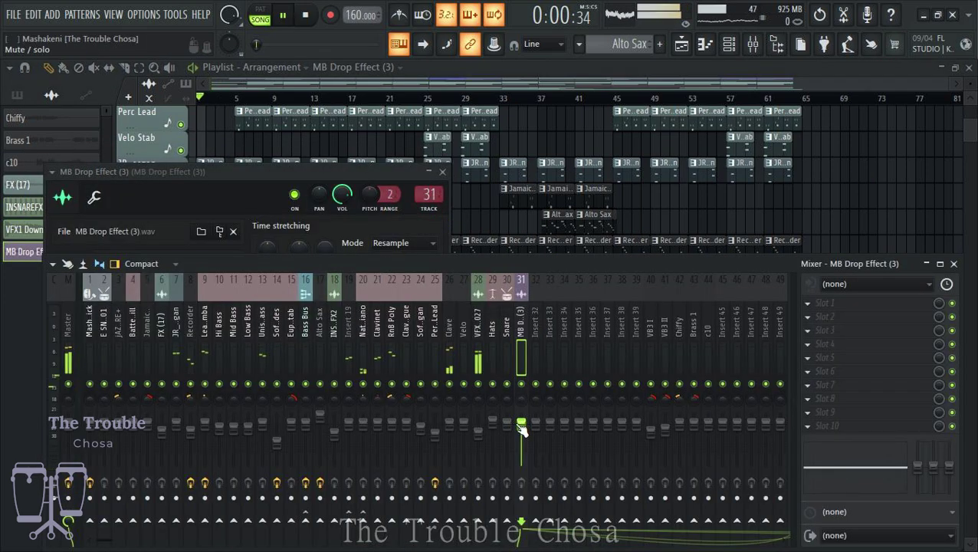
Reset the volume of mixer track Insert 32, return to the playlist, and save the project.
right_click(534, 425)
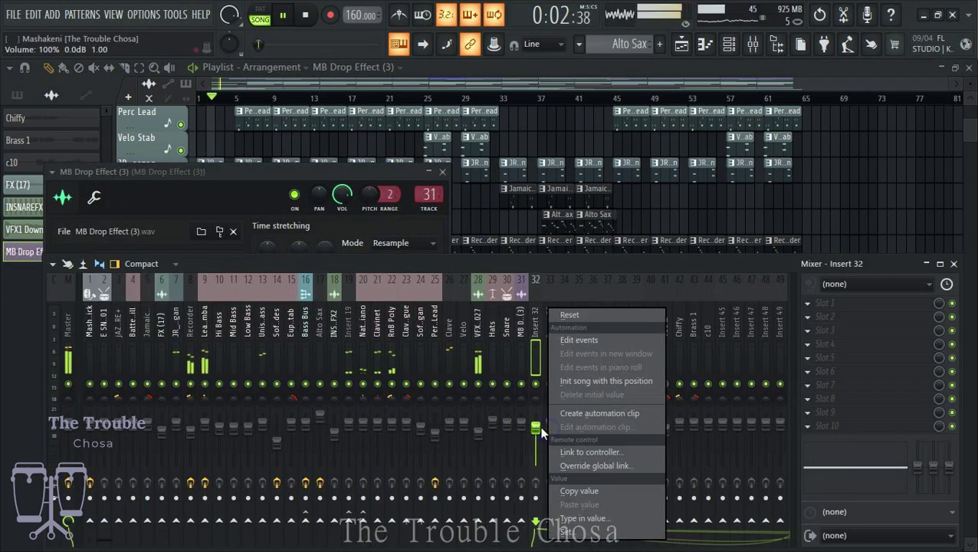
click(553, 316)
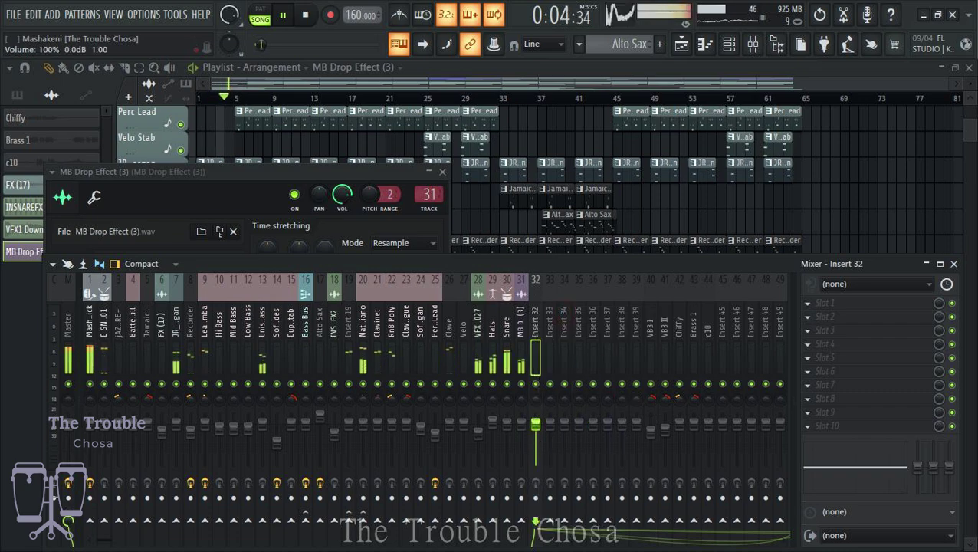
key(Left)
click(844, 88)
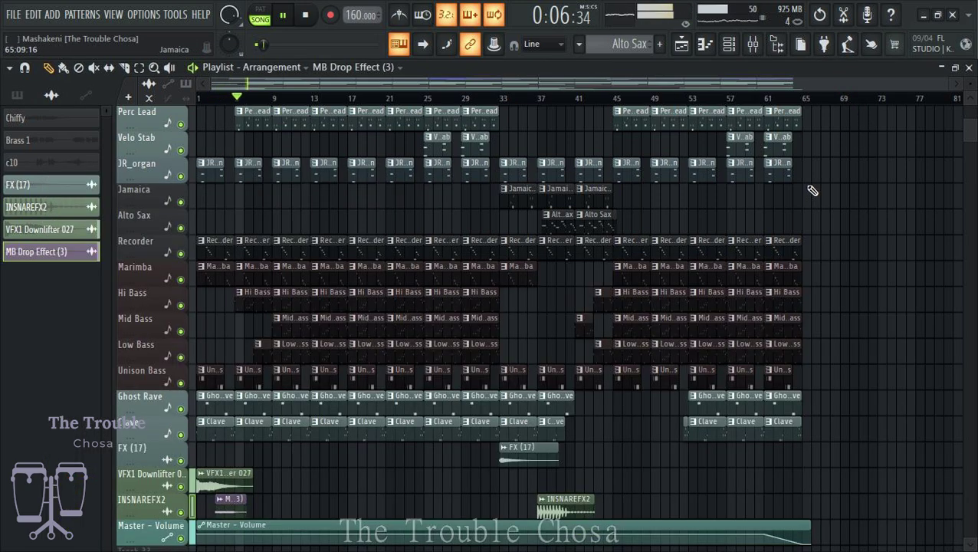
scroll(877, 204, up, 10)
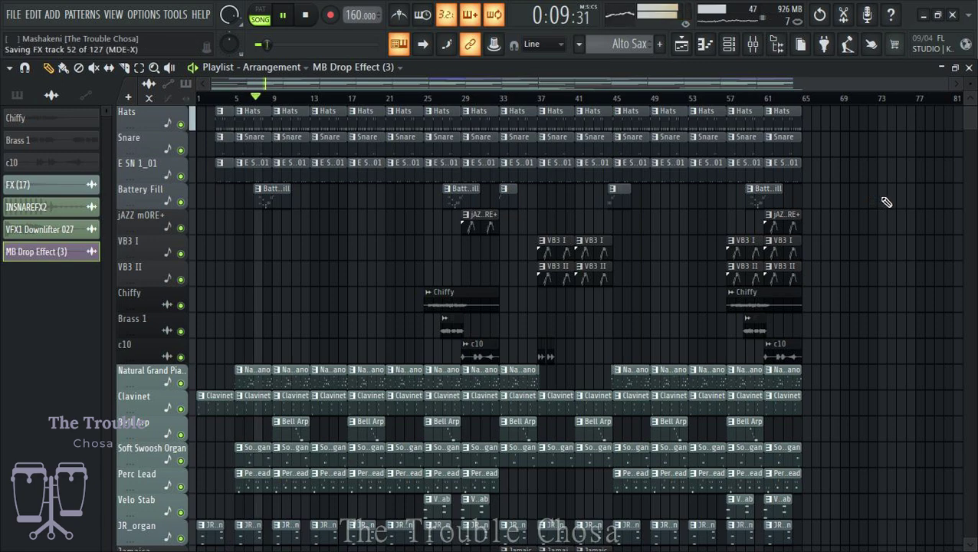
Place a Battery Fill clip at bar 23 on the Battery Fill track and trim its start to bar 25.
scroll(886, 202, down, 5)
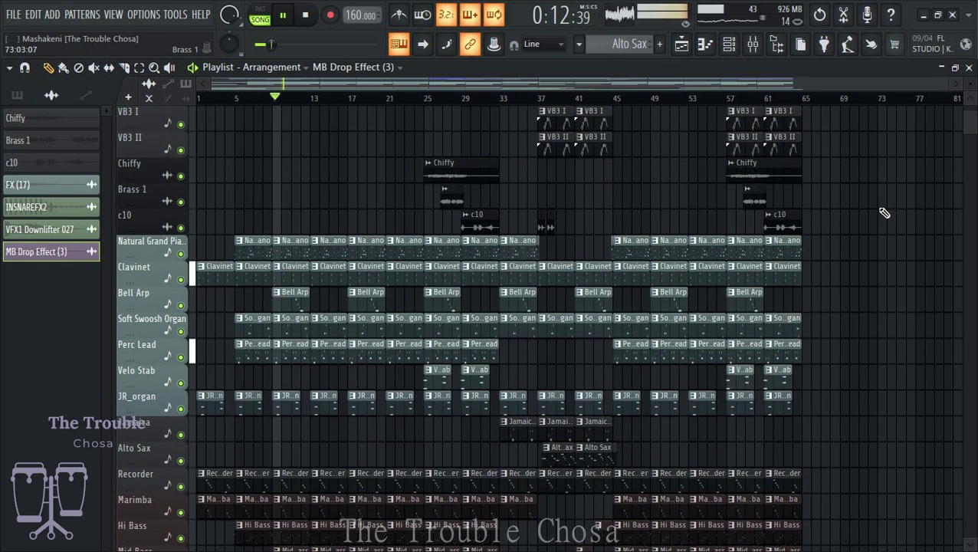
scroll(887, 204, up, 6)
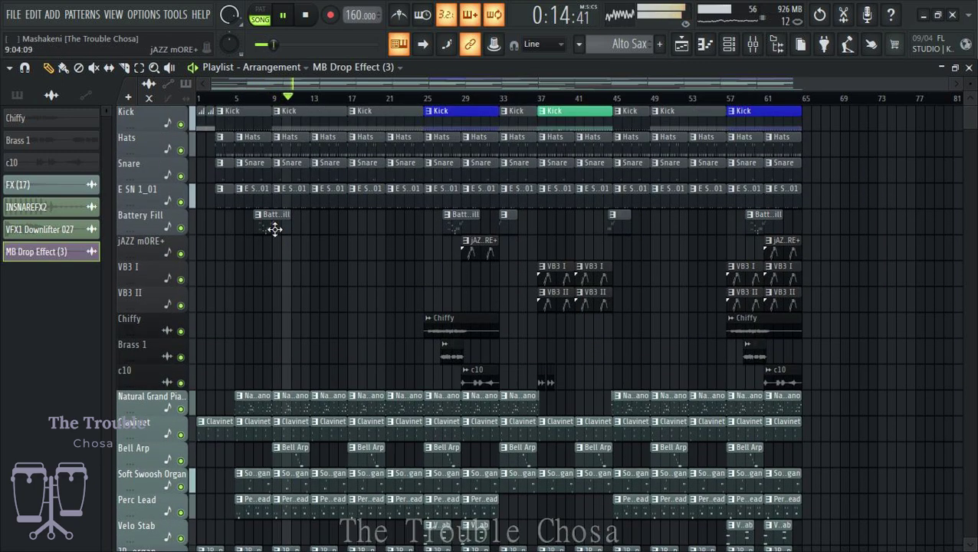
click(275, 222)
scroll(351, 230, up, 3)
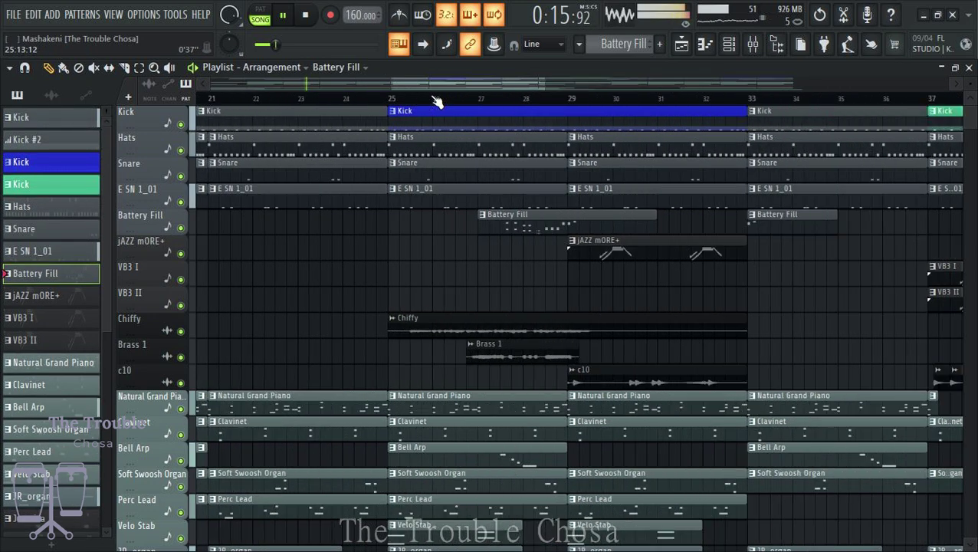
click(351, 229)
drag(426, 226, 381, 227)
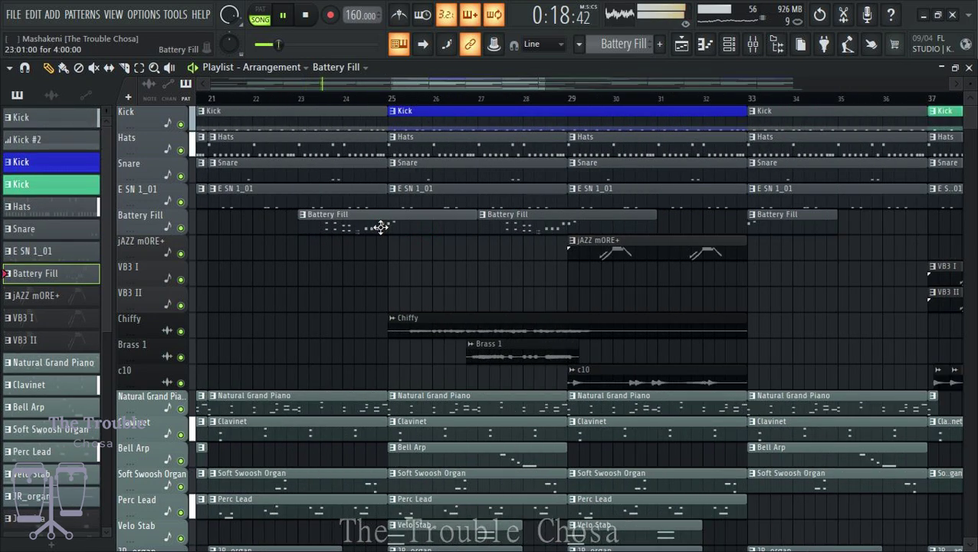
drag(301, 222, 390, 222)
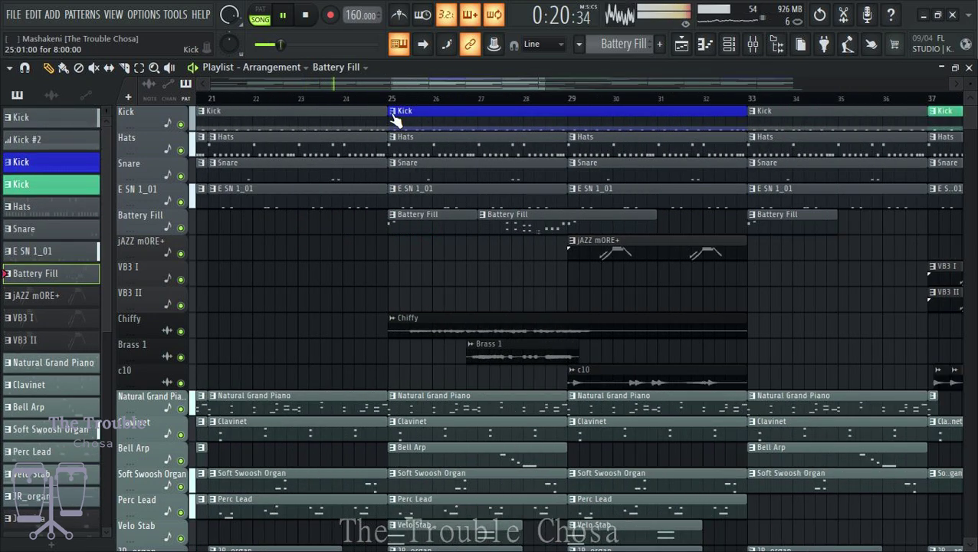
Trim both ends of the new Battery Fill clip down to one short hit just after the start of bar 25.
scroll(410, 110, up, 5)
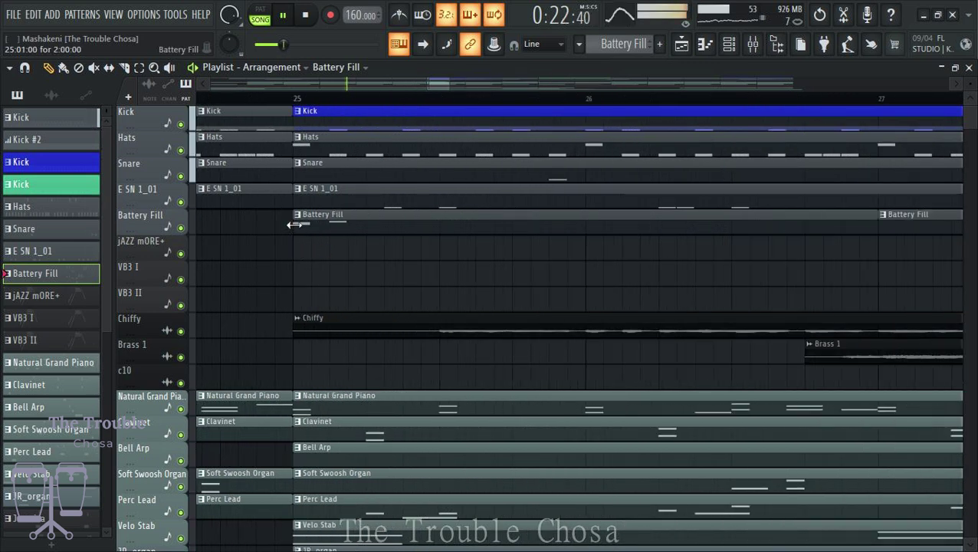
drag(297, 225, 330, 223)
scroll(371, 103, down, 5)
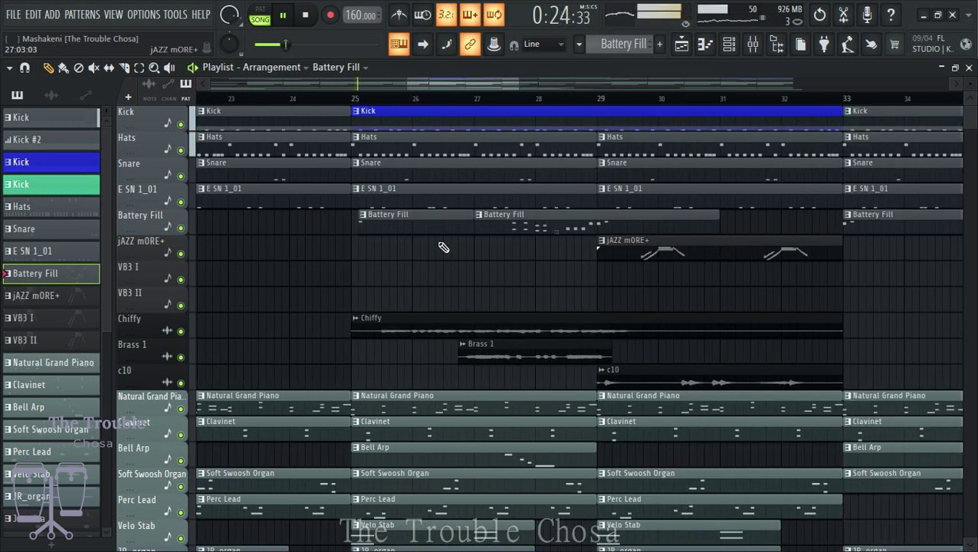
drag(418, 229, 360, 223)
scroll(369, 104, up, 4)
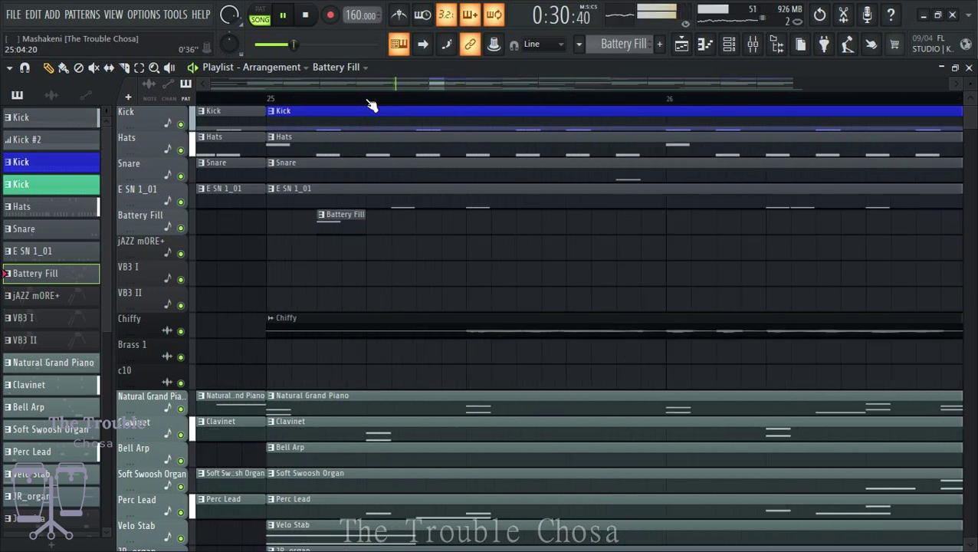
scroll(369, 105, down, 8)
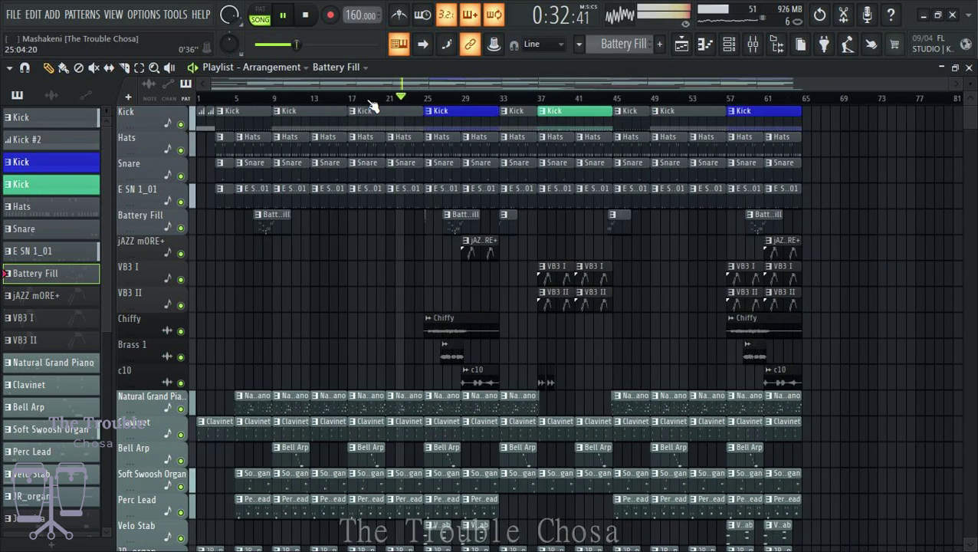
Check the arrangement's tracks during playback and save the project.
scroll(911, 334, down, 5)
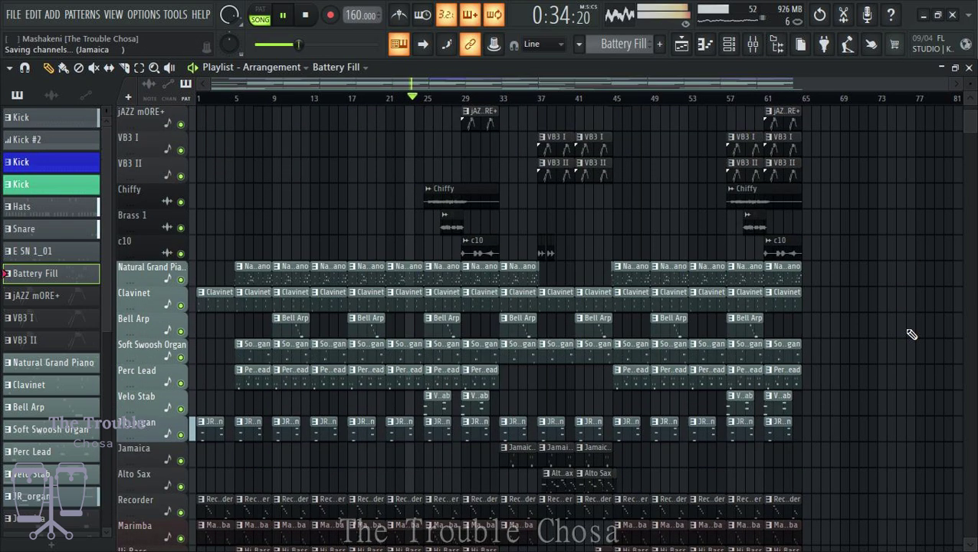
scroll(917, 326, down, 6)
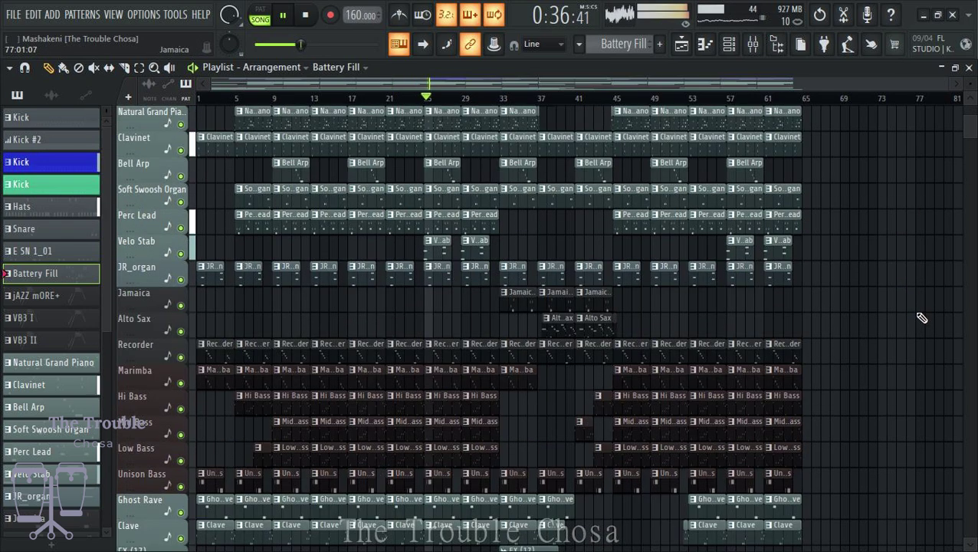
scroll(922, 319, up, 8)
scroll(922, 316, up, 3)
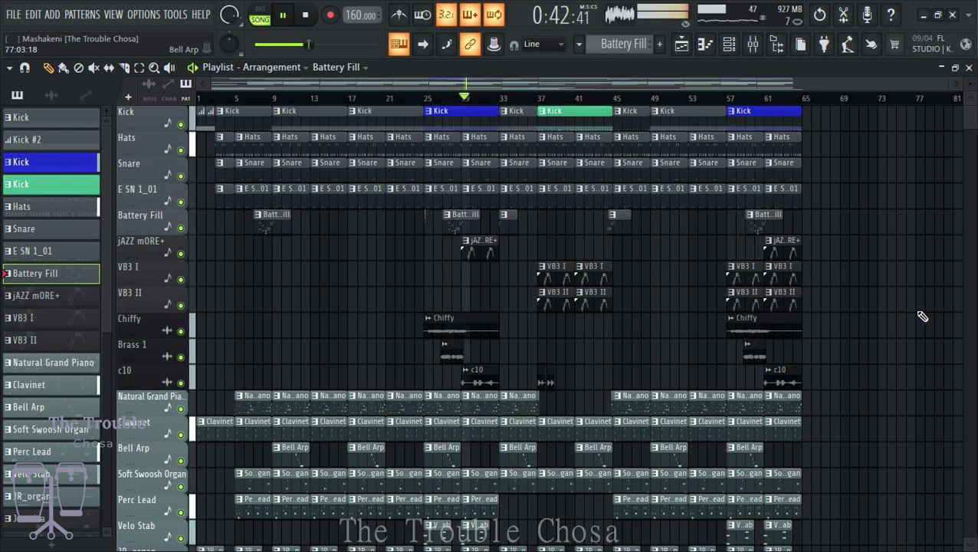
key(ctrl+s)
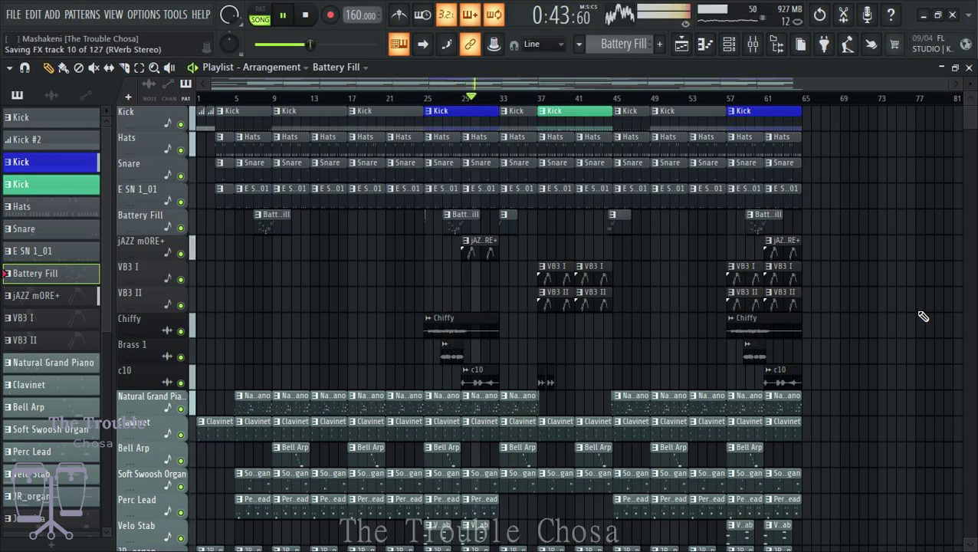
scroll(924, 317, down, 4)
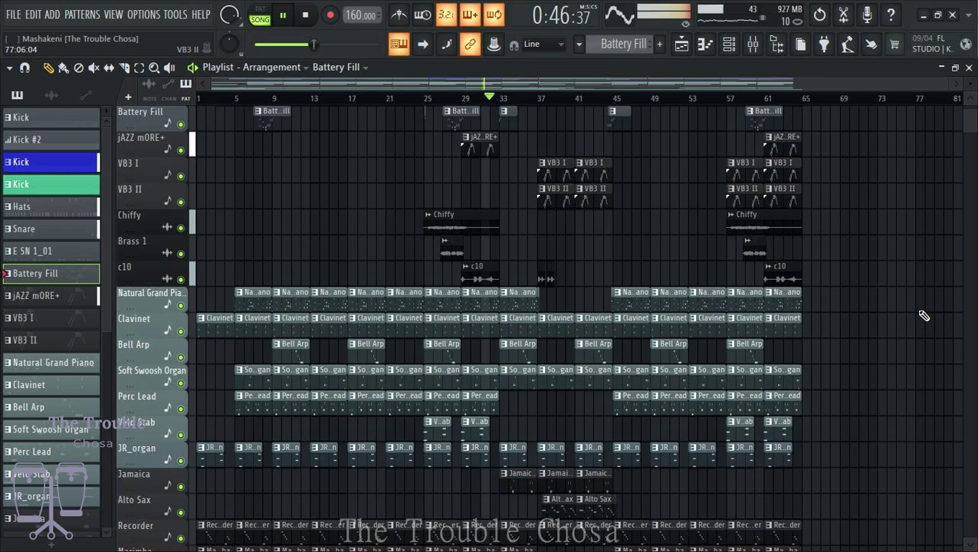
scroll(924, 317, down, 5)
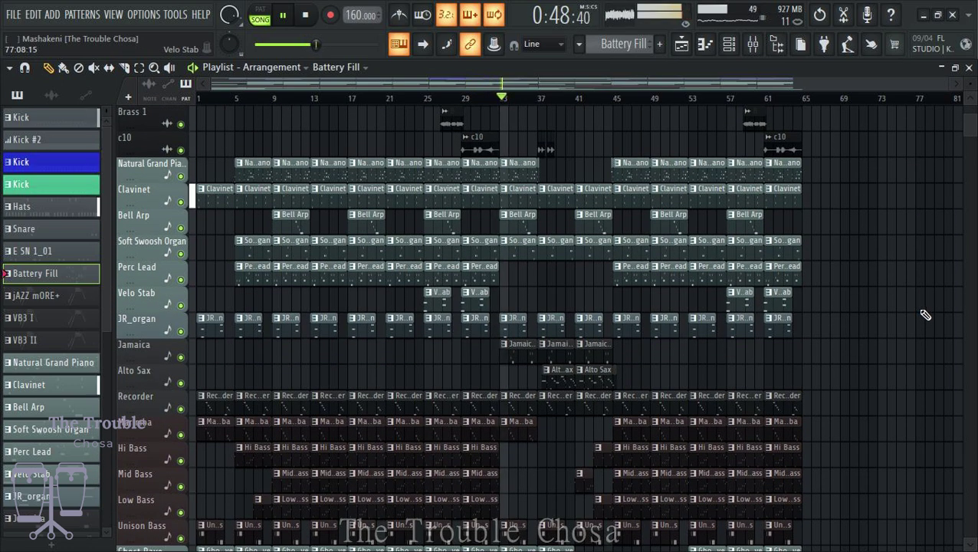
key(ctrl+s)
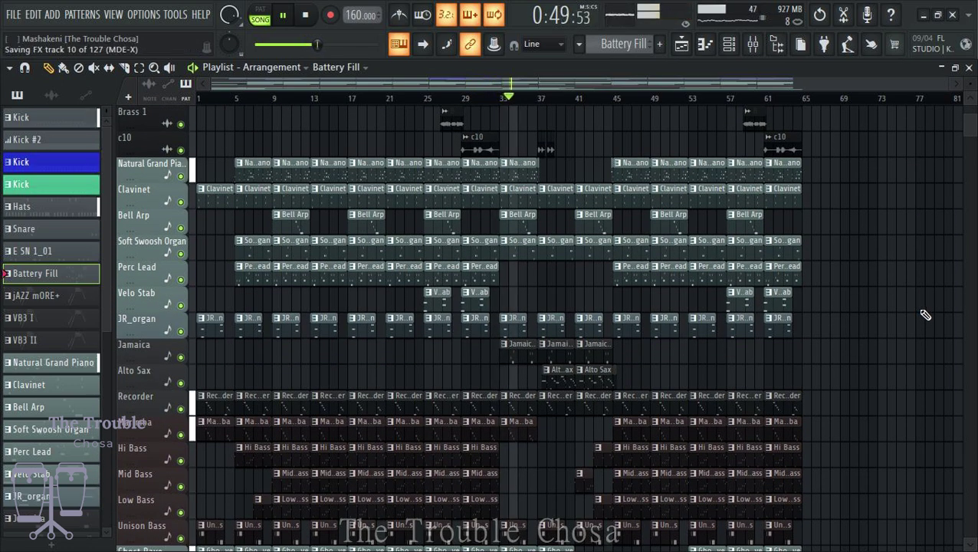
Raise the volume fader of the Alto Sax mixer track slightly during playback, and return to the playlist.
scroll(924, 315, down, 3)
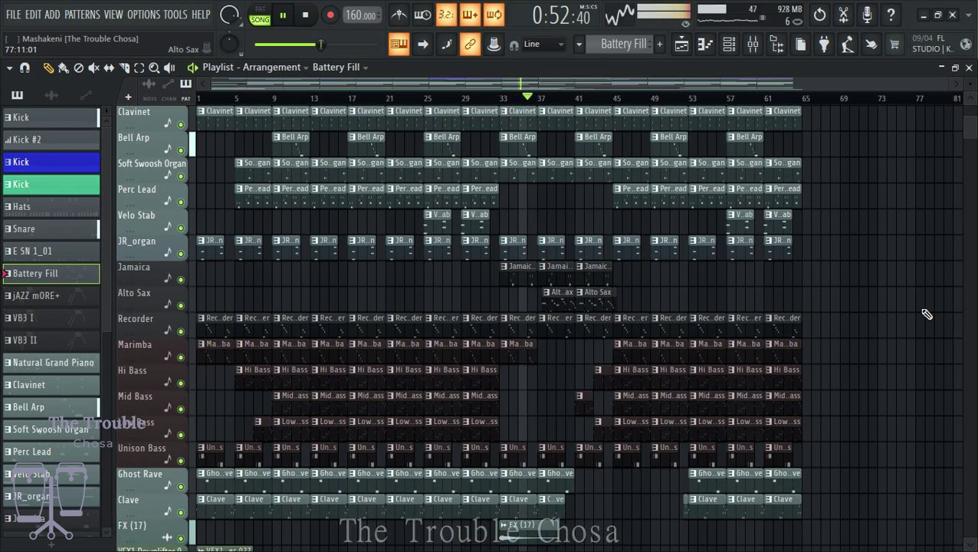
click(752, 44)
mouse_move(680, 269)
mouse_down()
mouse_move(684, 242)
mouse_move(685, 269)
mouse_up()
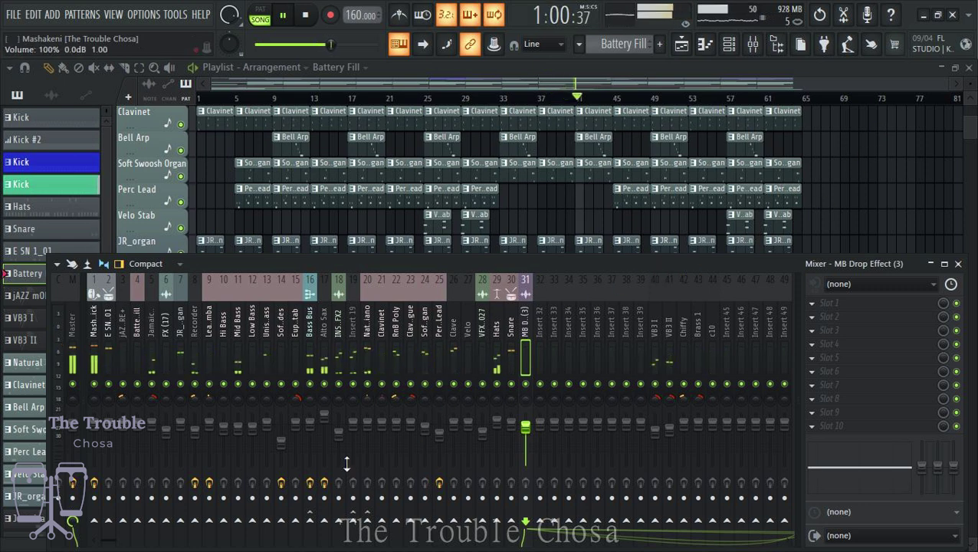
click(324, 416)
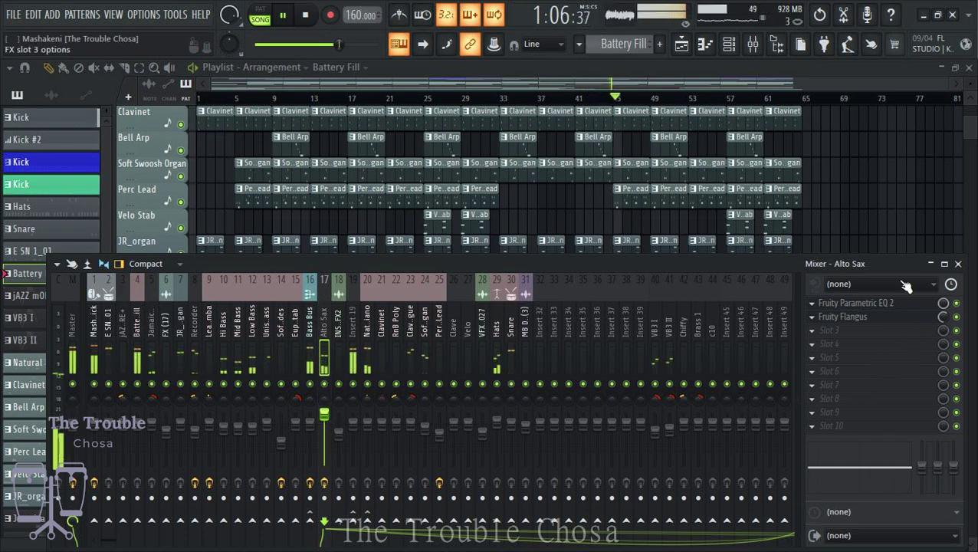
key(F9)
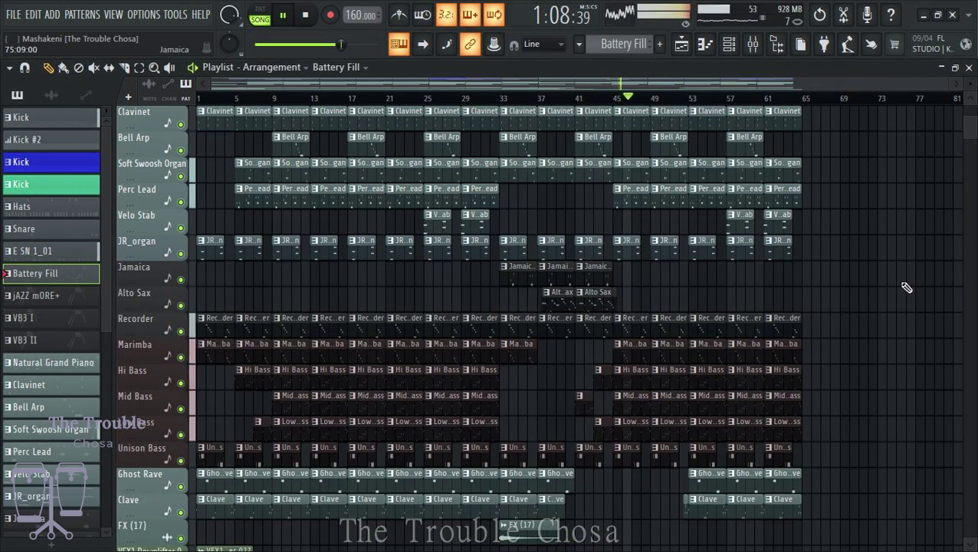